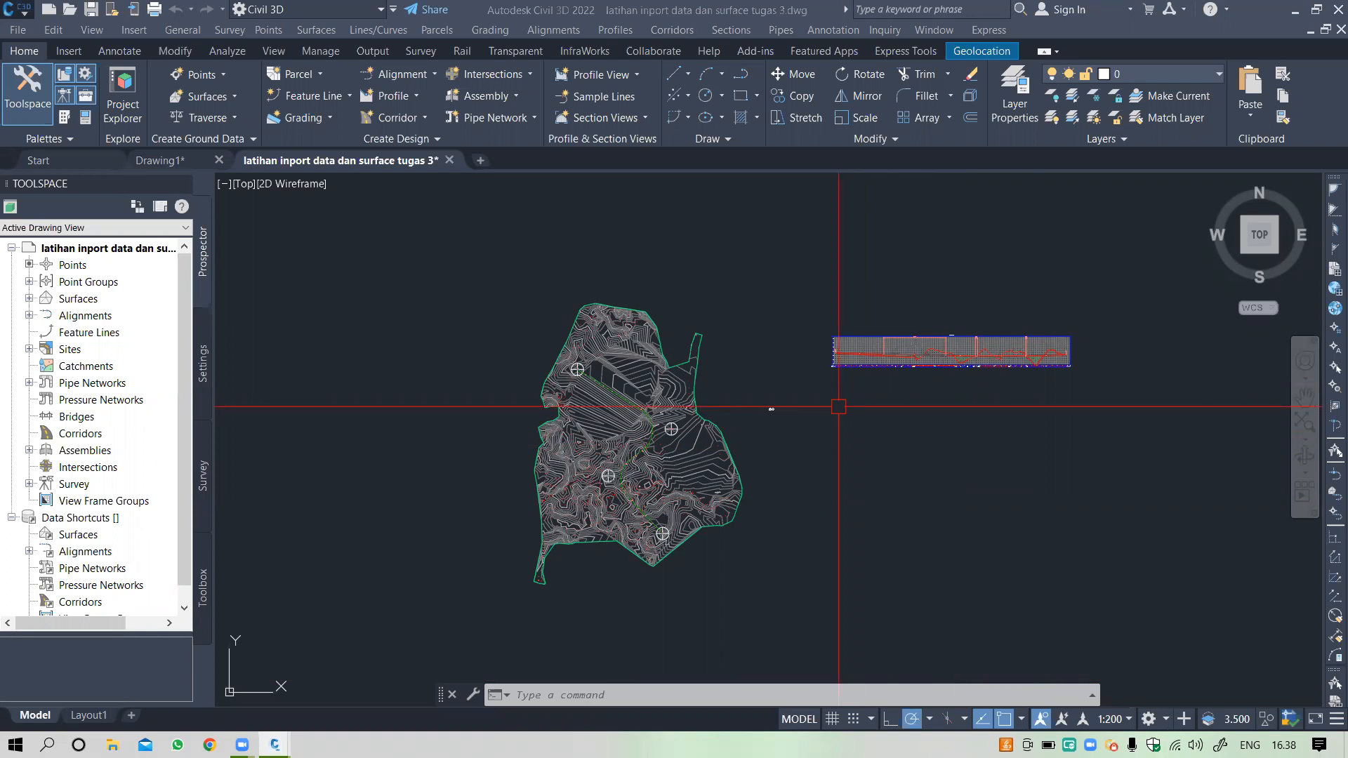
Step: Examine the green alignment crossing the contour surface and the terrain around it
scroll(664, 379, "up", 2)
scroll(646, 382, "up", 4)
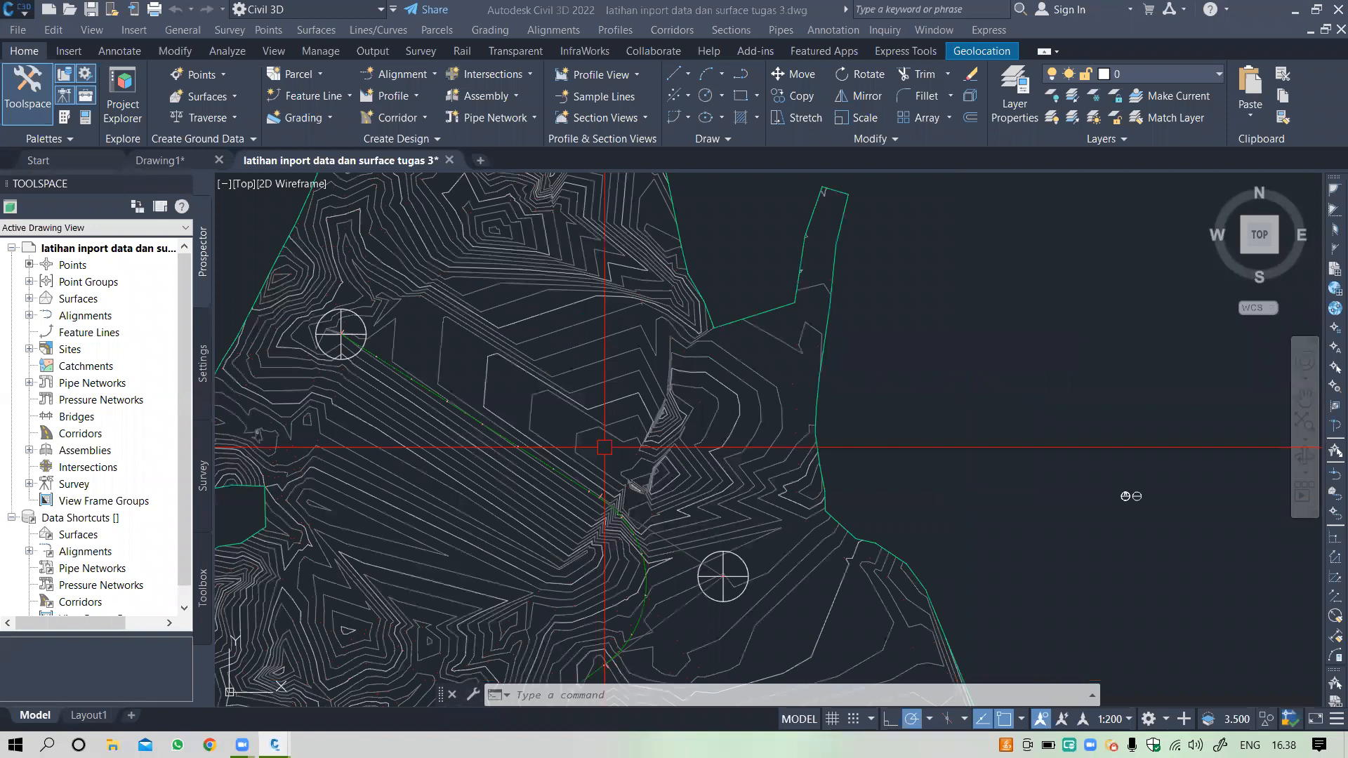
scroll(484, 424, "up", 3)
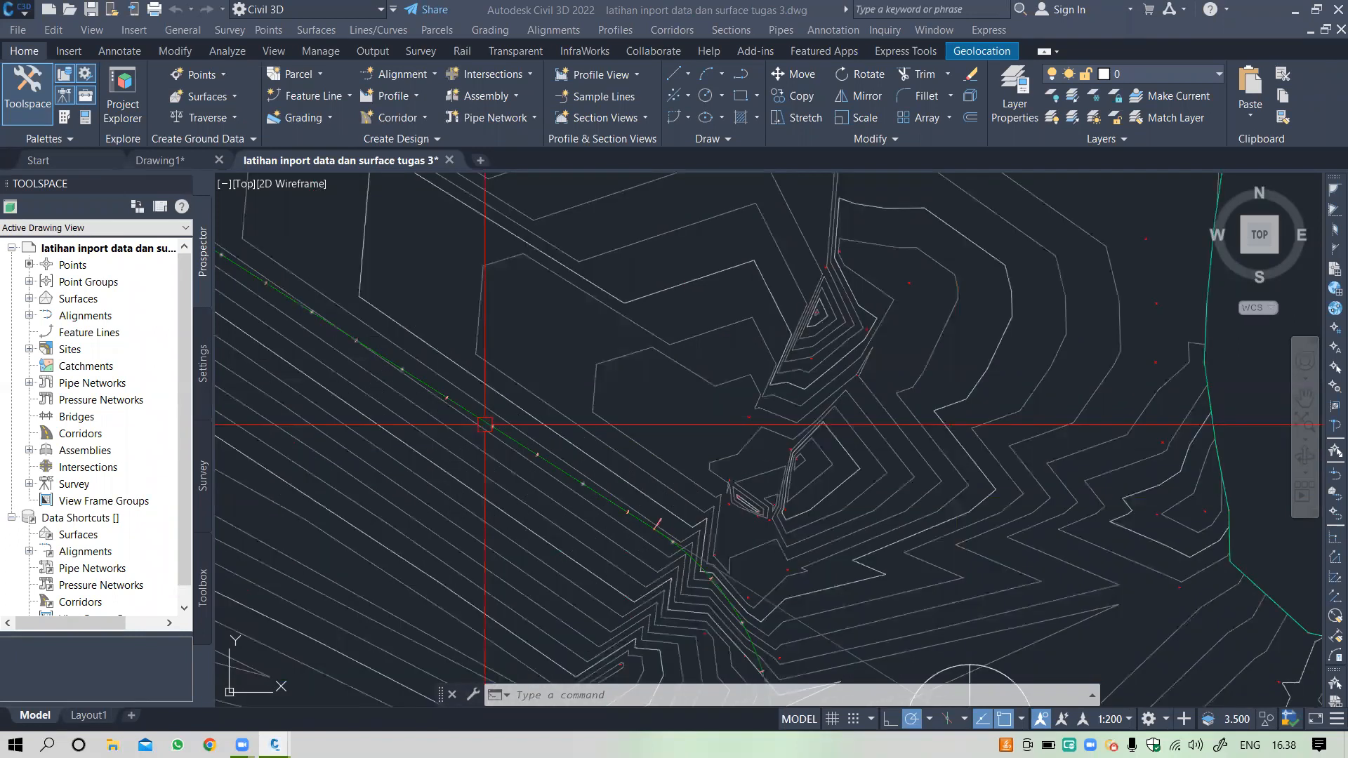
scroll(466, 407, "up", 3)
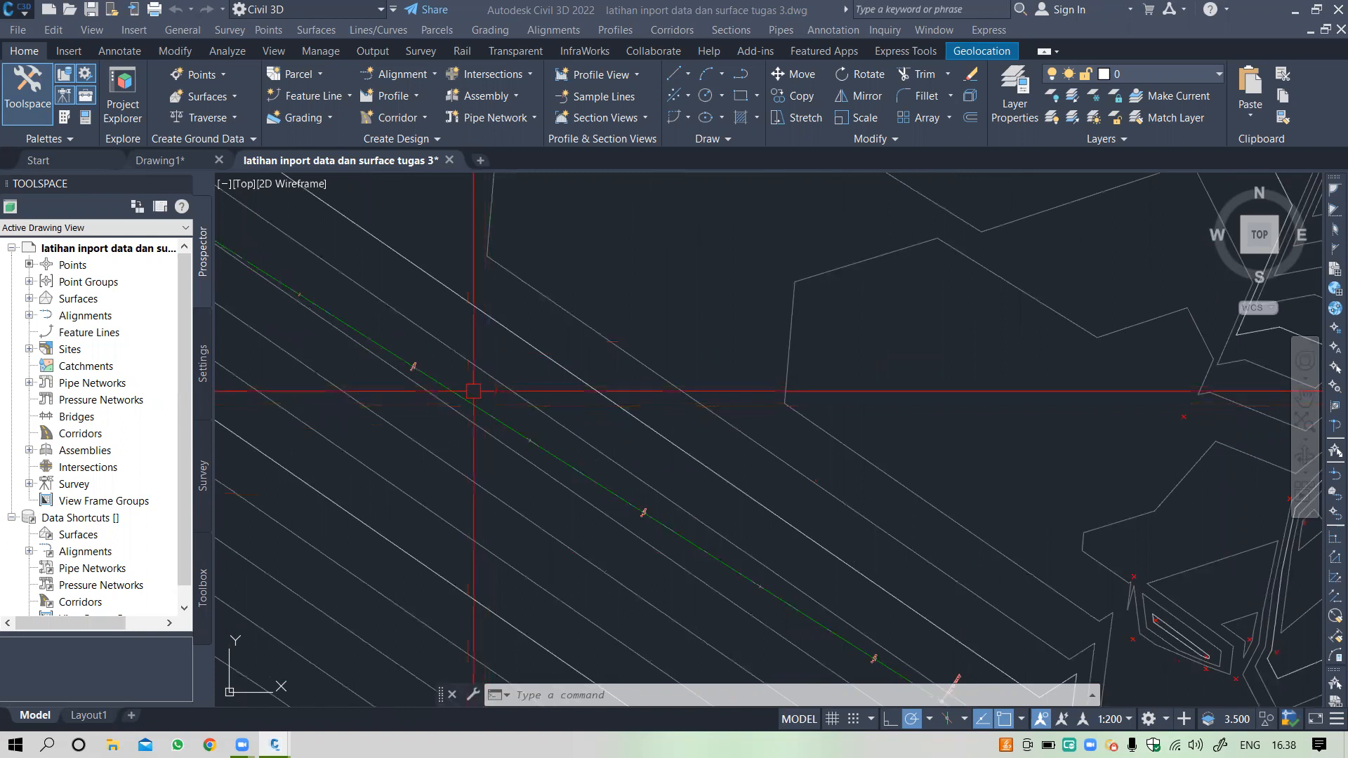
left_click(465, 398)
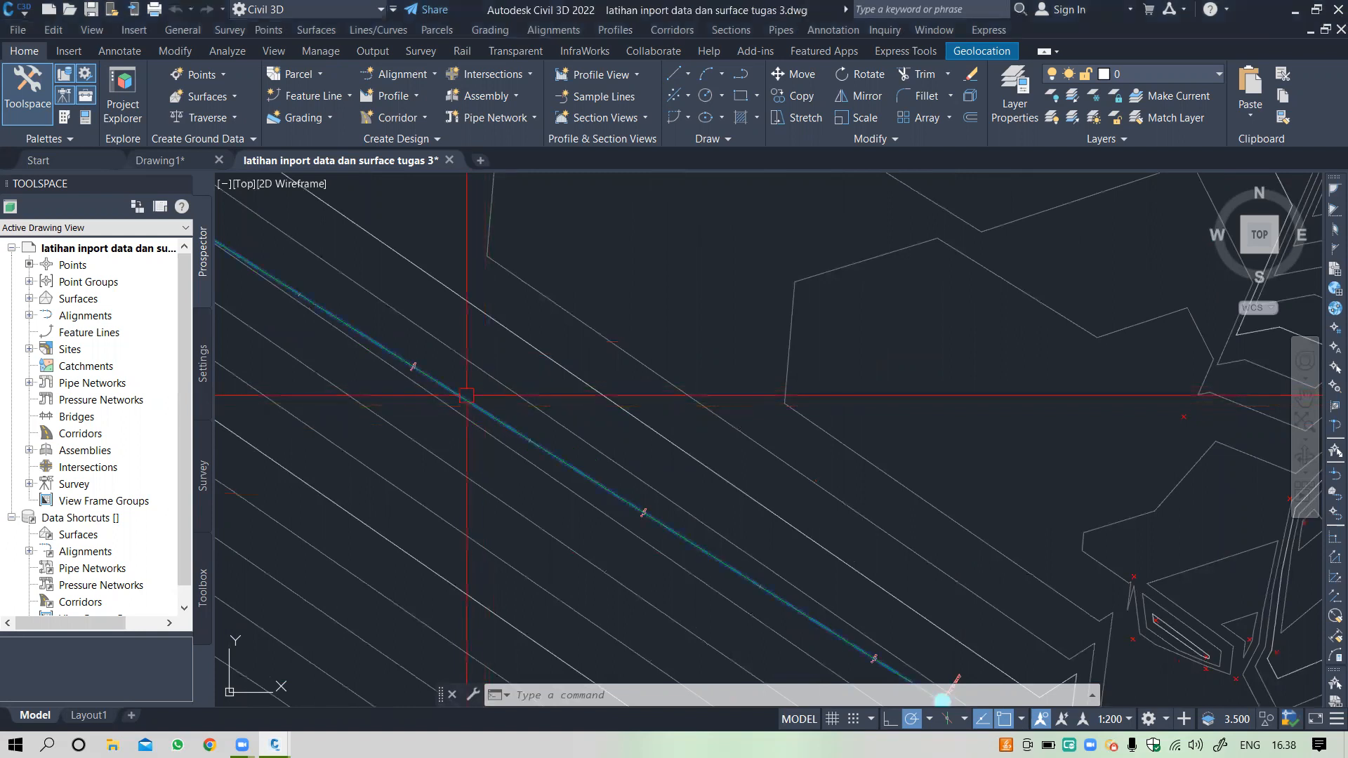
key("Escape")
mouse_move(468, 401)
scroll(468, 401, "down", 4)
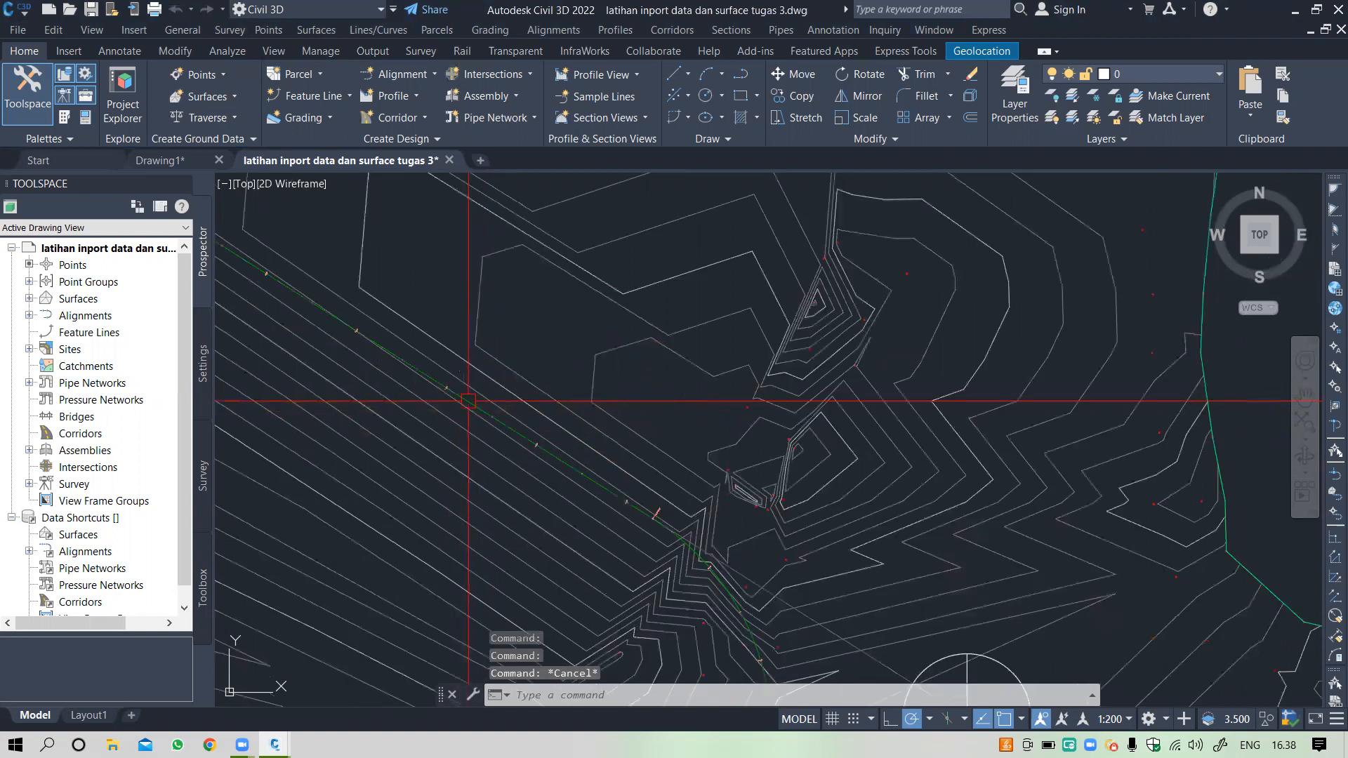
scroll(515, 379, "up", 4)
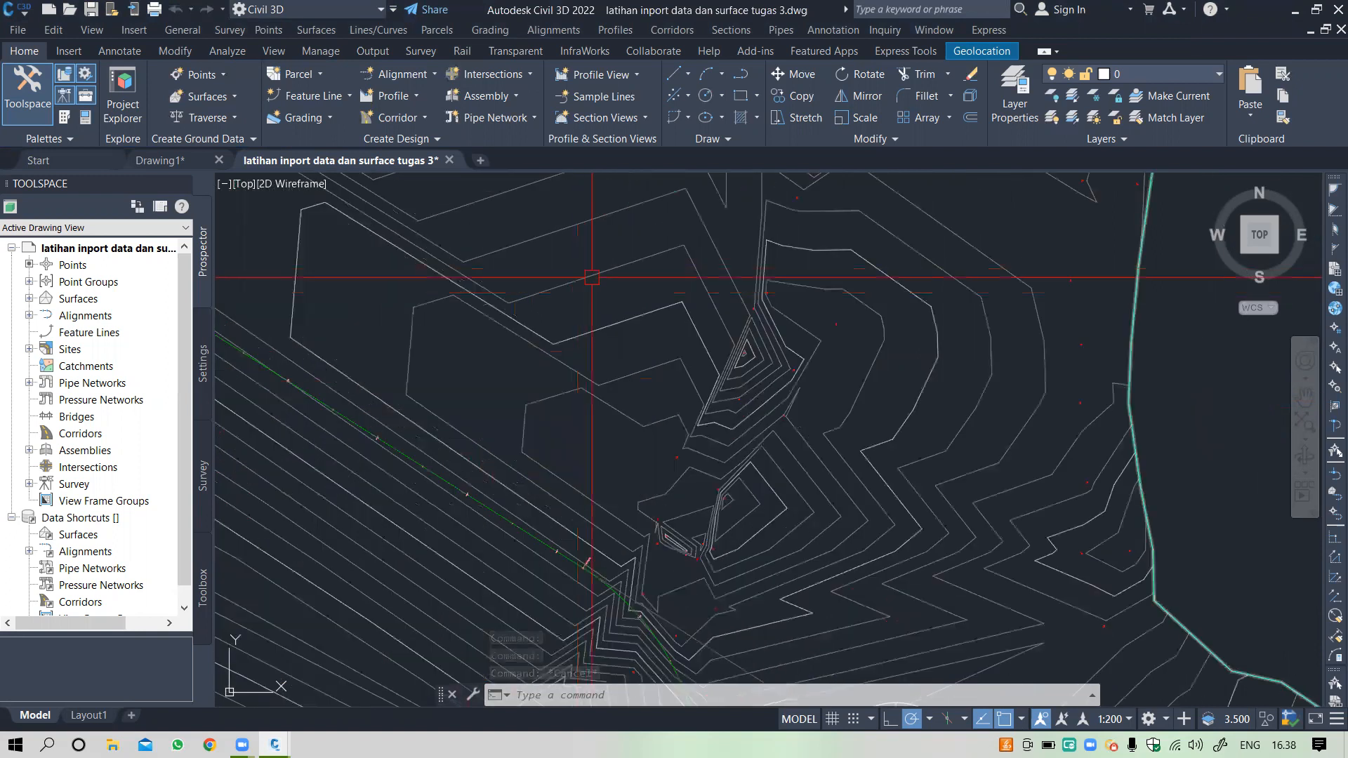
scroll(608, 273, "down", 2)
scroll(785, 581, "down", 4)
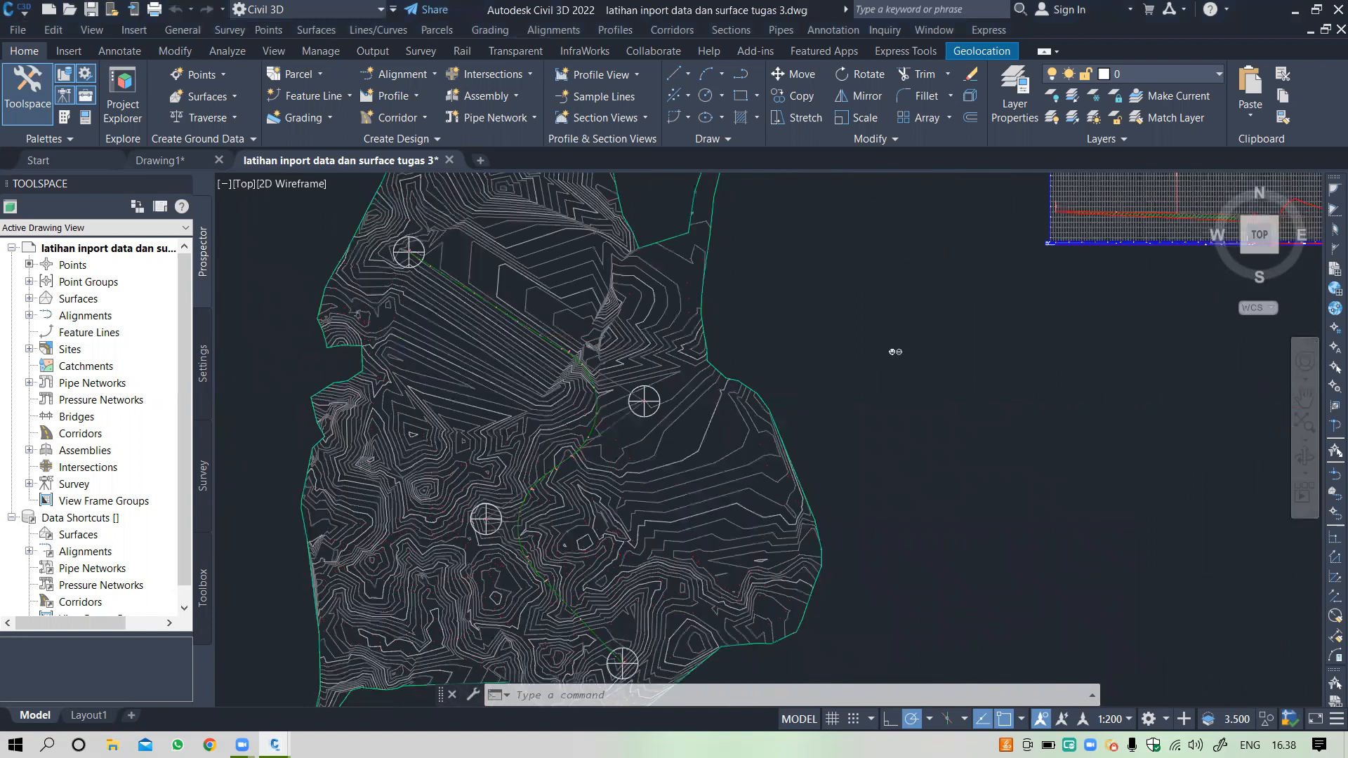
scroll(630, 271, "up", 2)
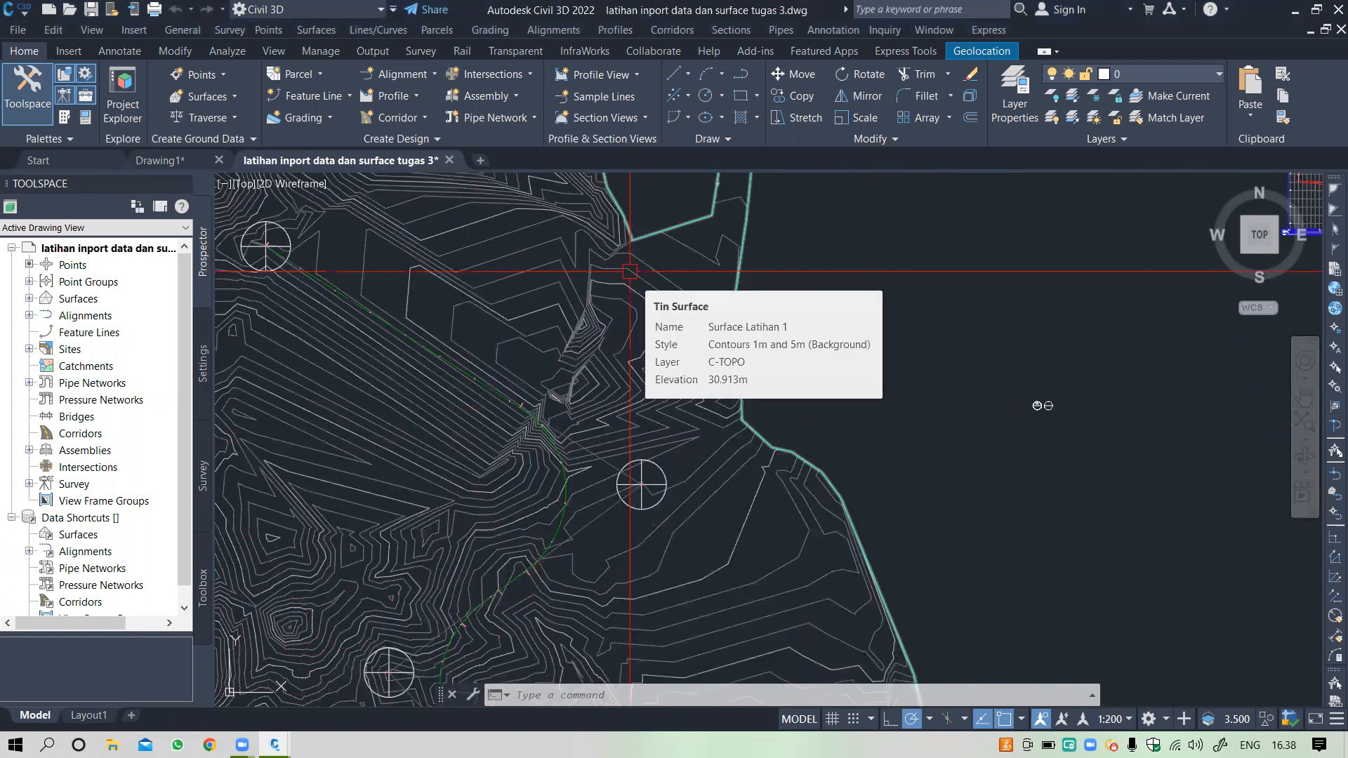
scroll(772, 386, "down", 4)
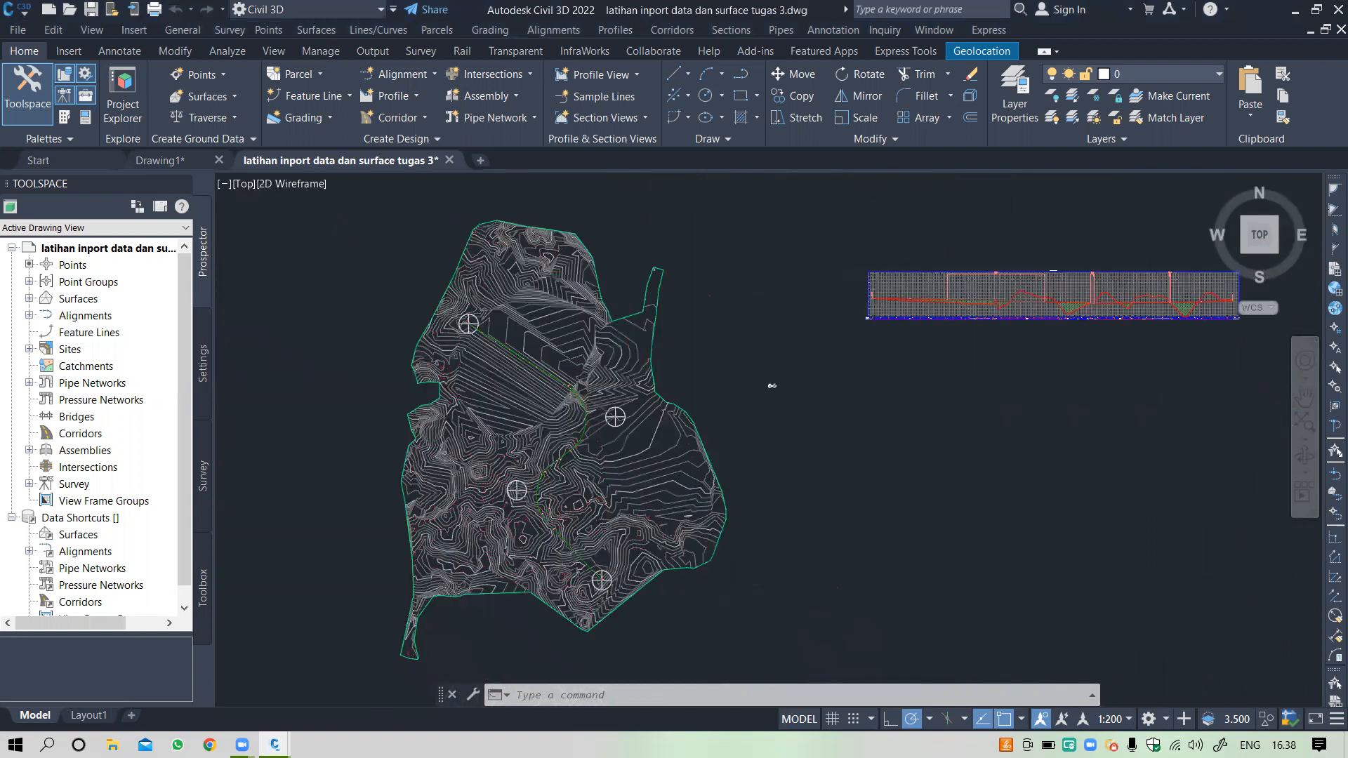
Step: Examine the profile view beside the contour surface
middle_click_drag(1052, 328, 698, 358)
scroll(699, 358, "up", 5)
scroll(638, 241, "down", 1)
scroll(638, 241, "down", 5)
scroll(771, 335, "down", 2)
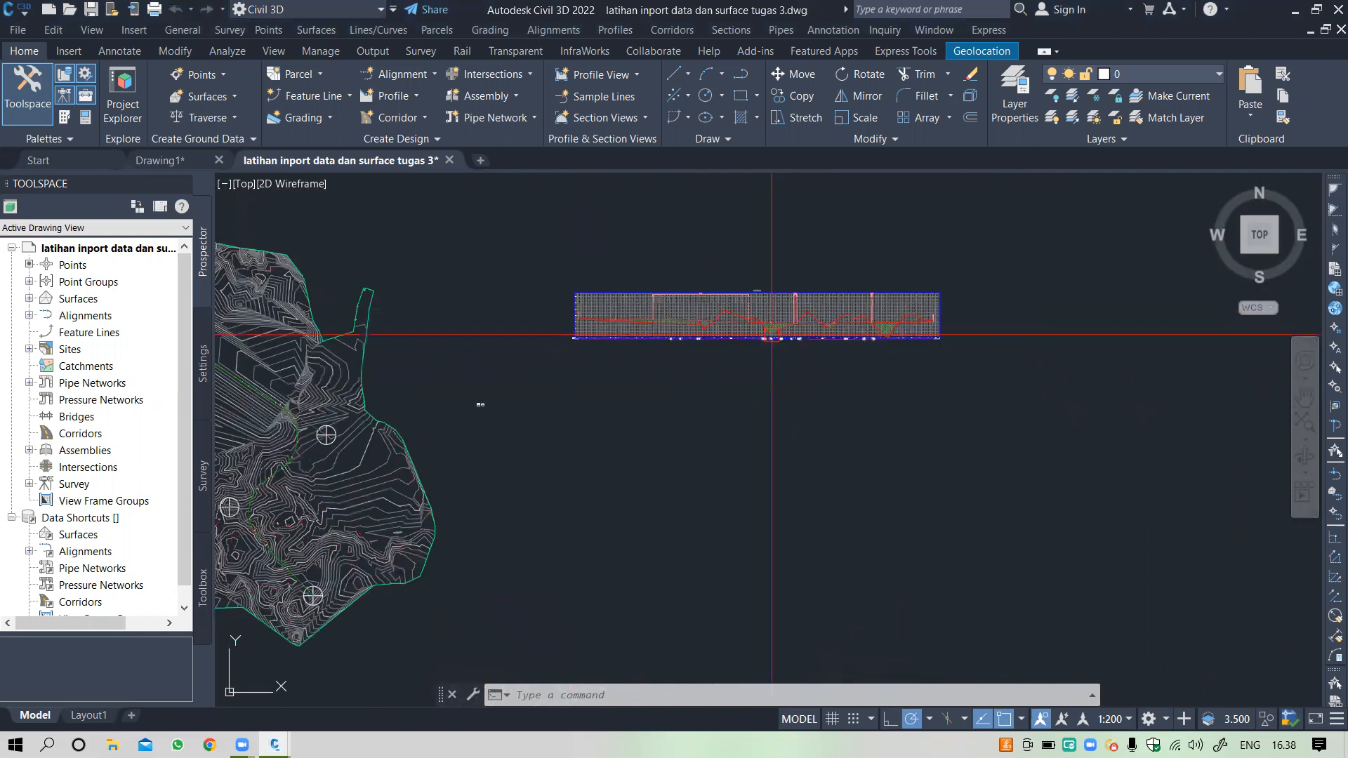
scroll(771, 336, "up", 4)
scroll(977, 329, "down", 2)
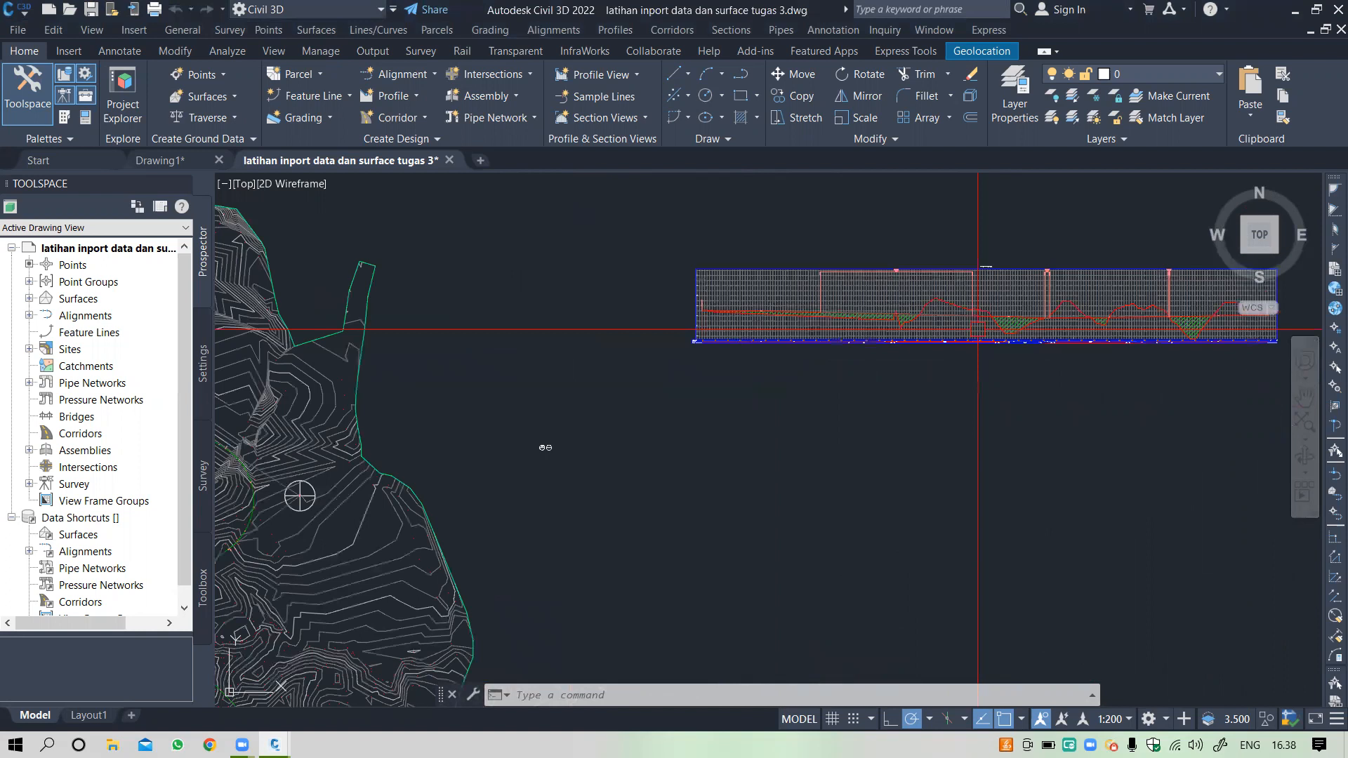
scroll(456, 442, "down", 3)
scroll(541, 433, "up", 3)
scroll(720, 378, "down", 2)
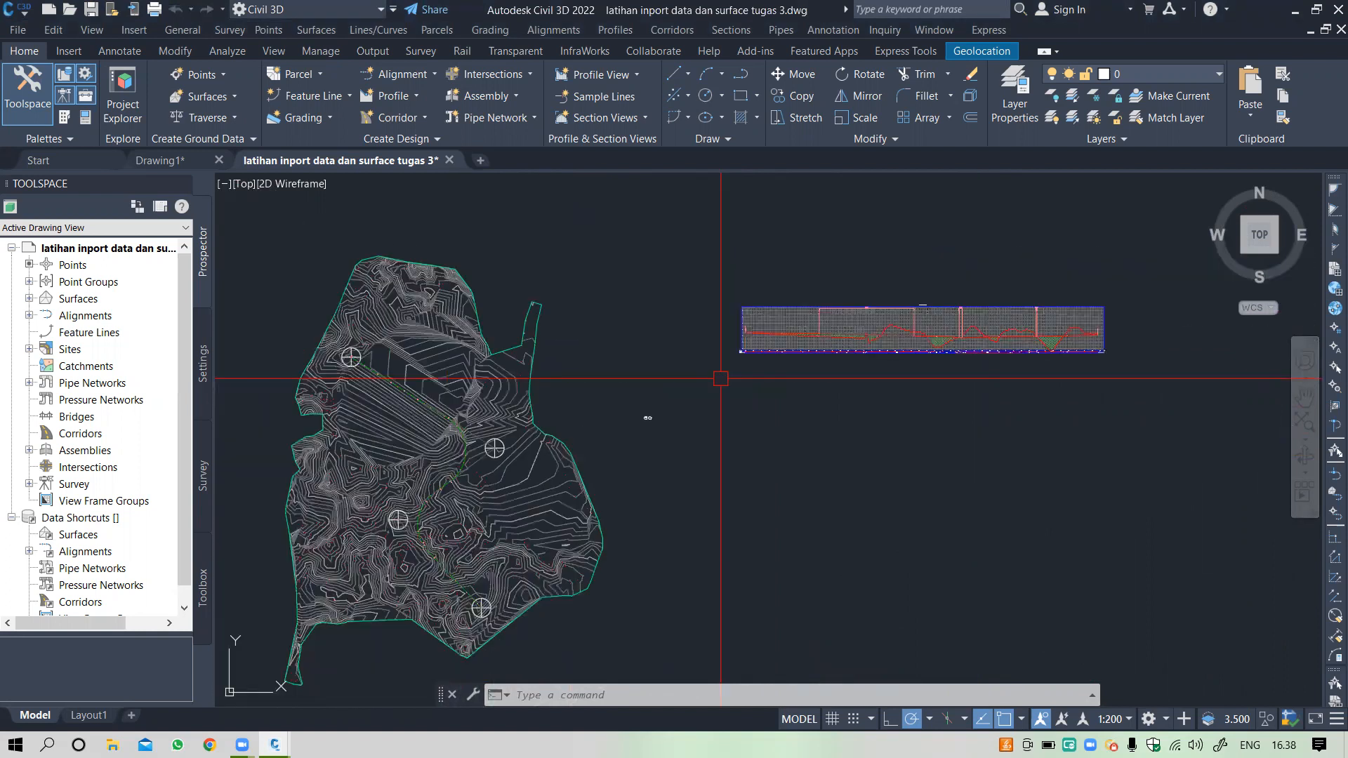
scroll(633, 342, "up", 2)
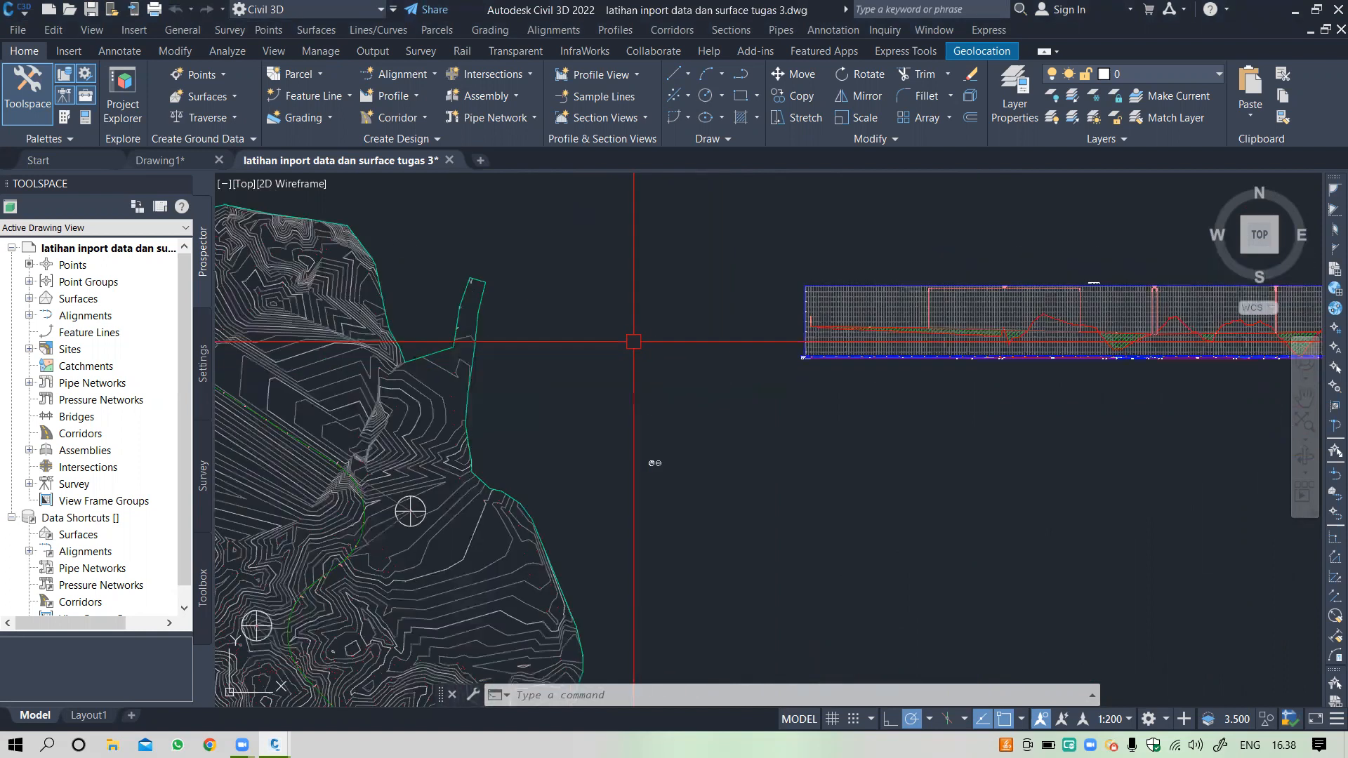
Step: Start creating an assembly and name it Assembly 123
left_click(621, 30)
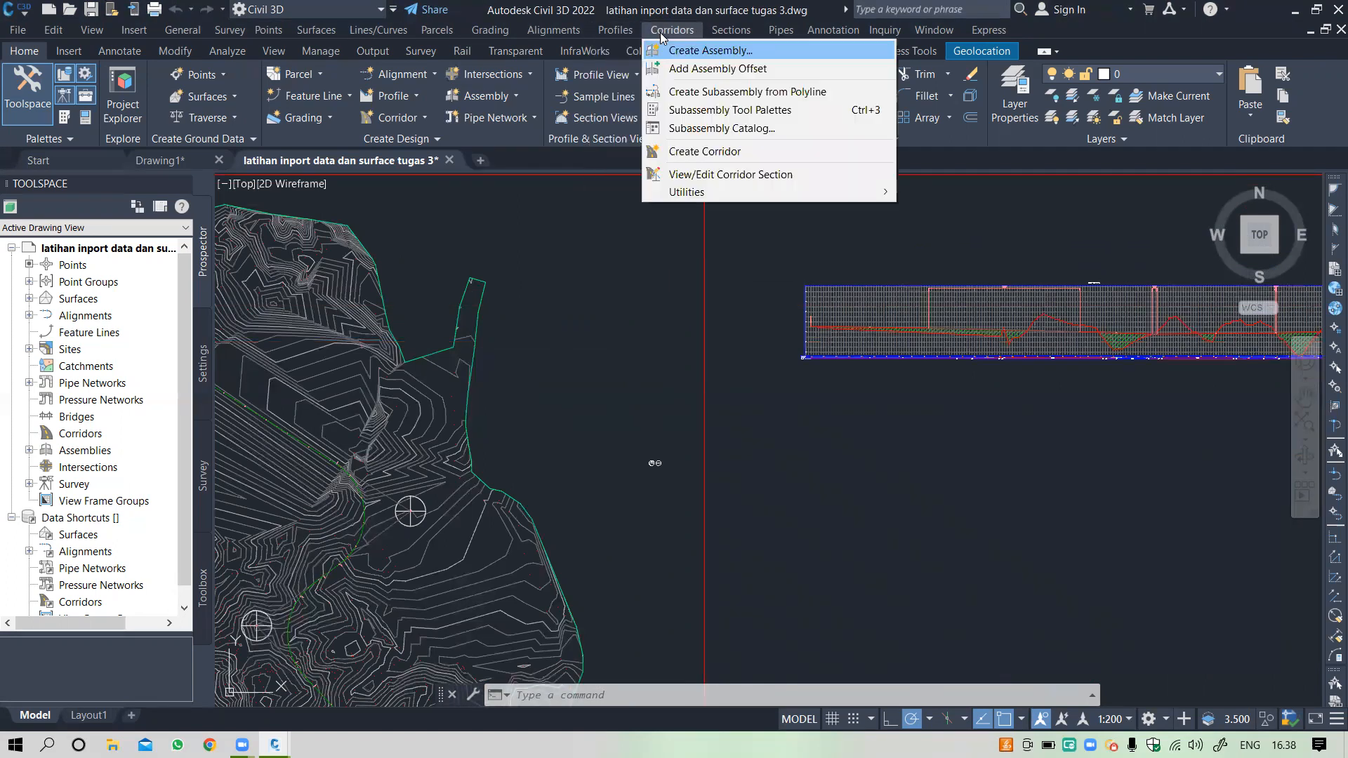
left_click(660, 33)
left_click(668, 30)
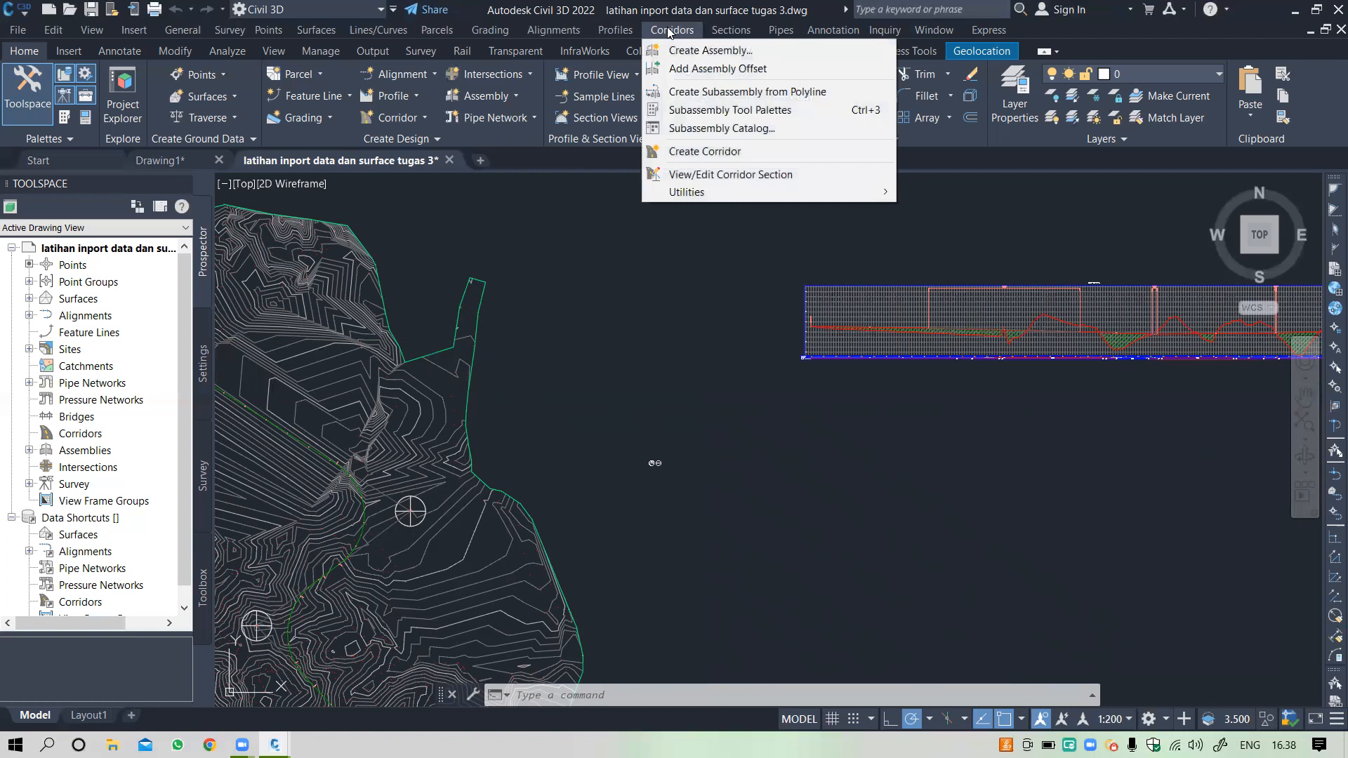
left_click(699, 51)
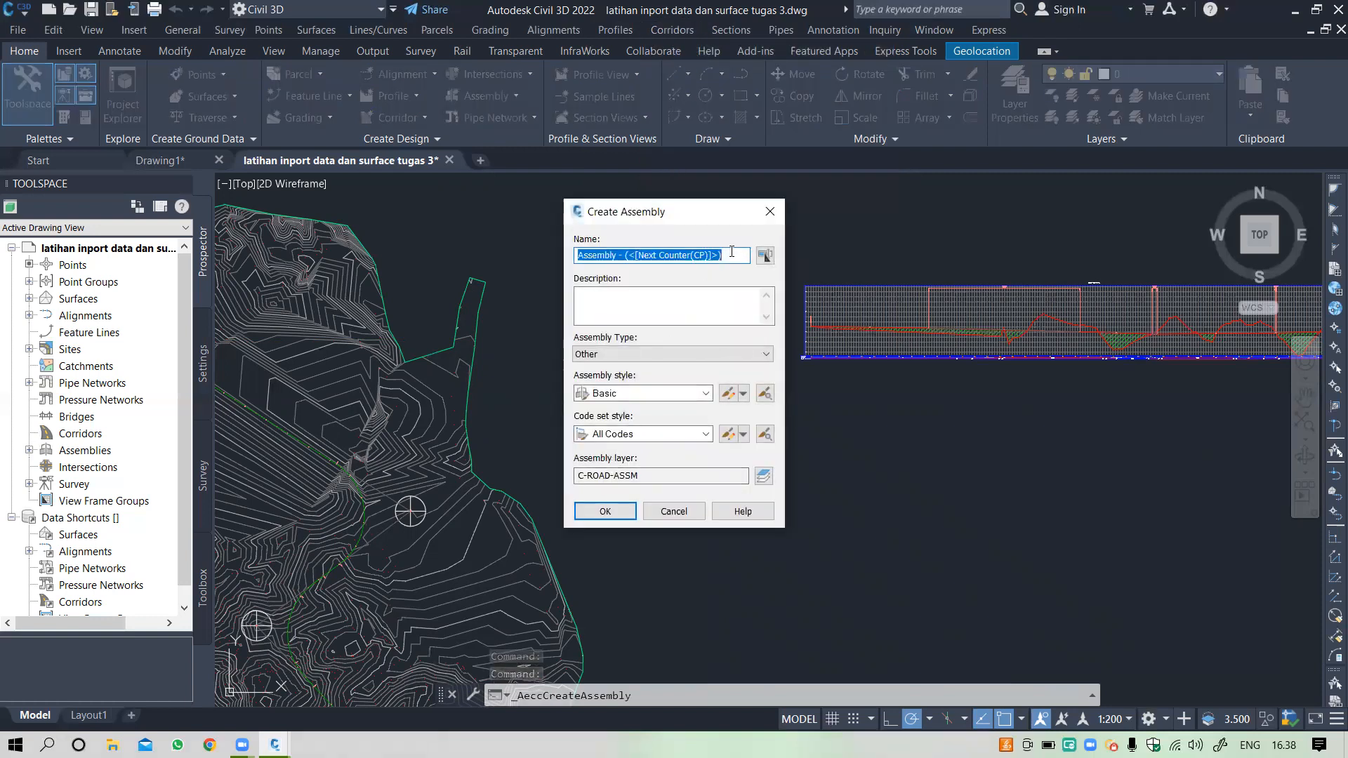
key("BackSpace")
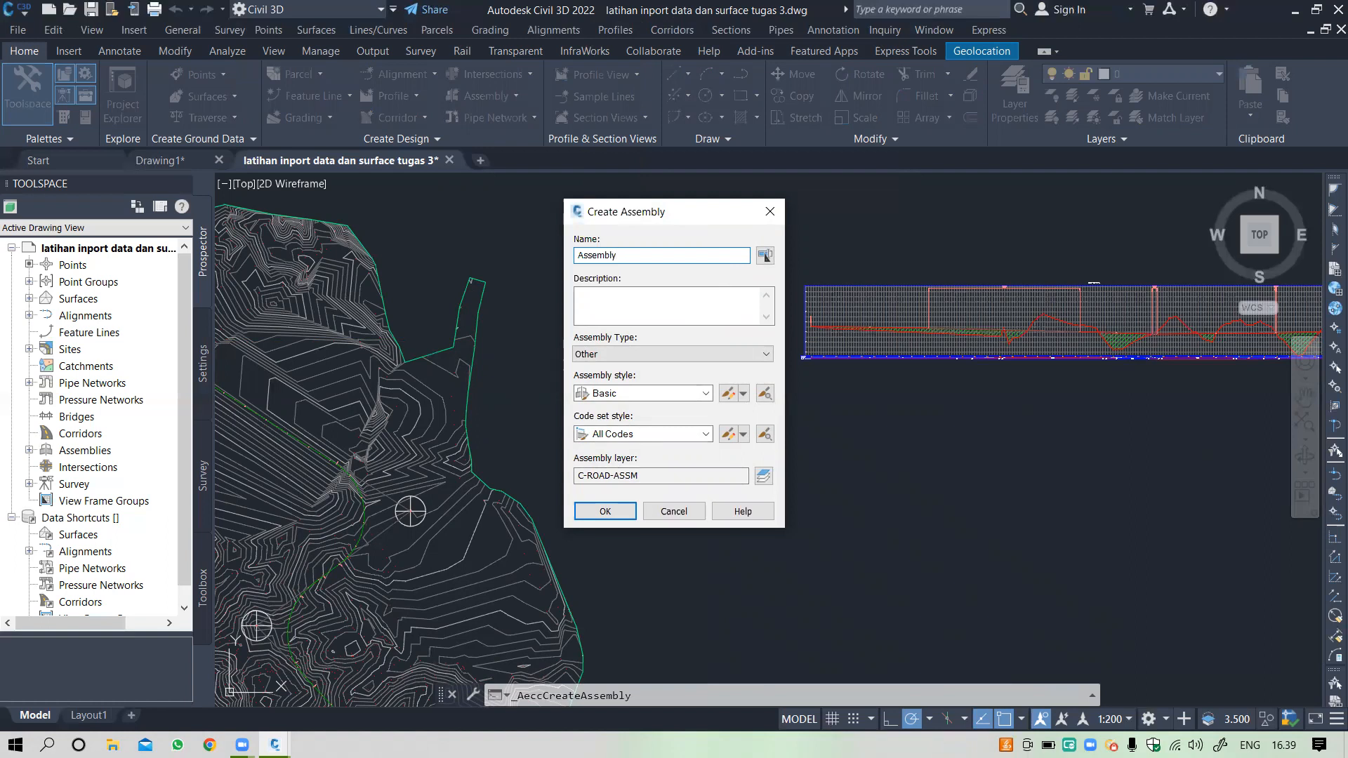
type("23")
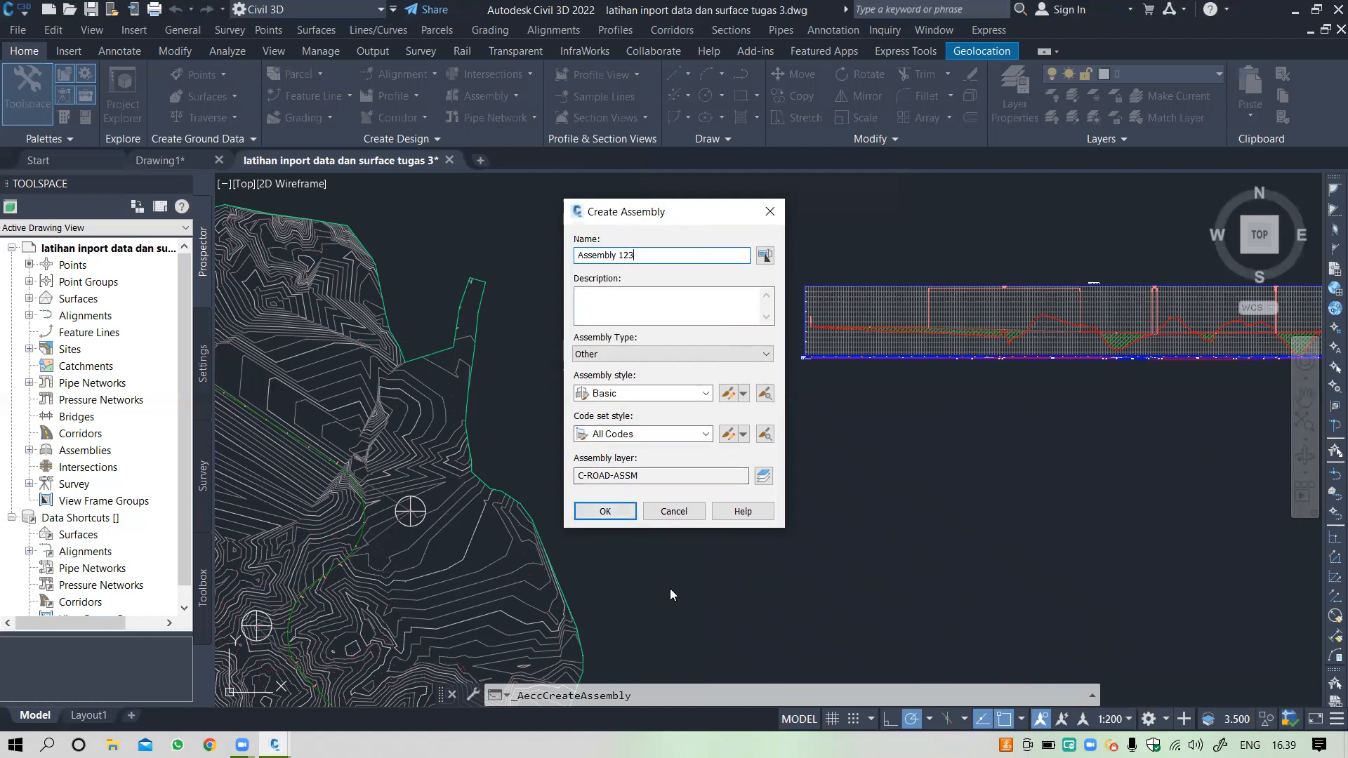
Step: Set the code set style to EII-WBN-Code Set Style and place the assembly baseline in the empty area between surface and profile view
left_click(651, 435)
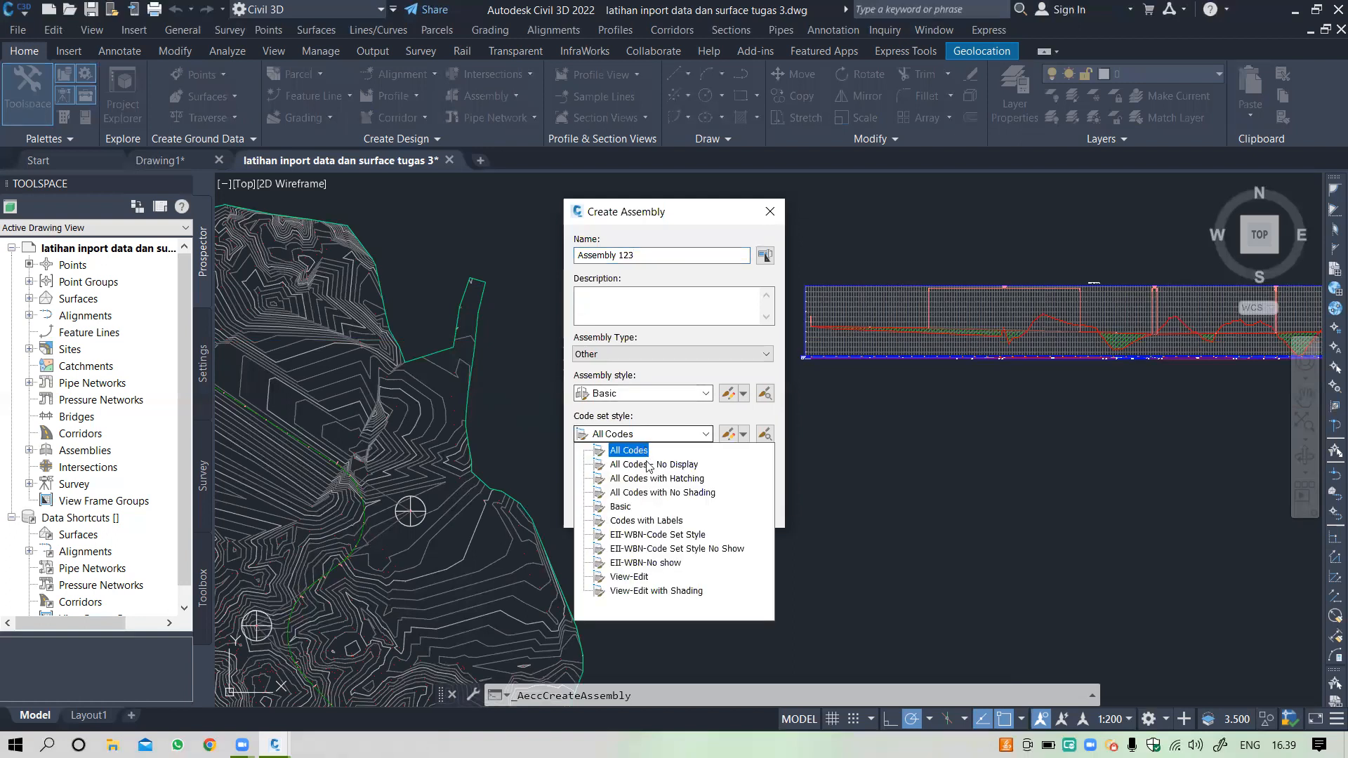
left_click(654, 535)
left_click(605, 511)
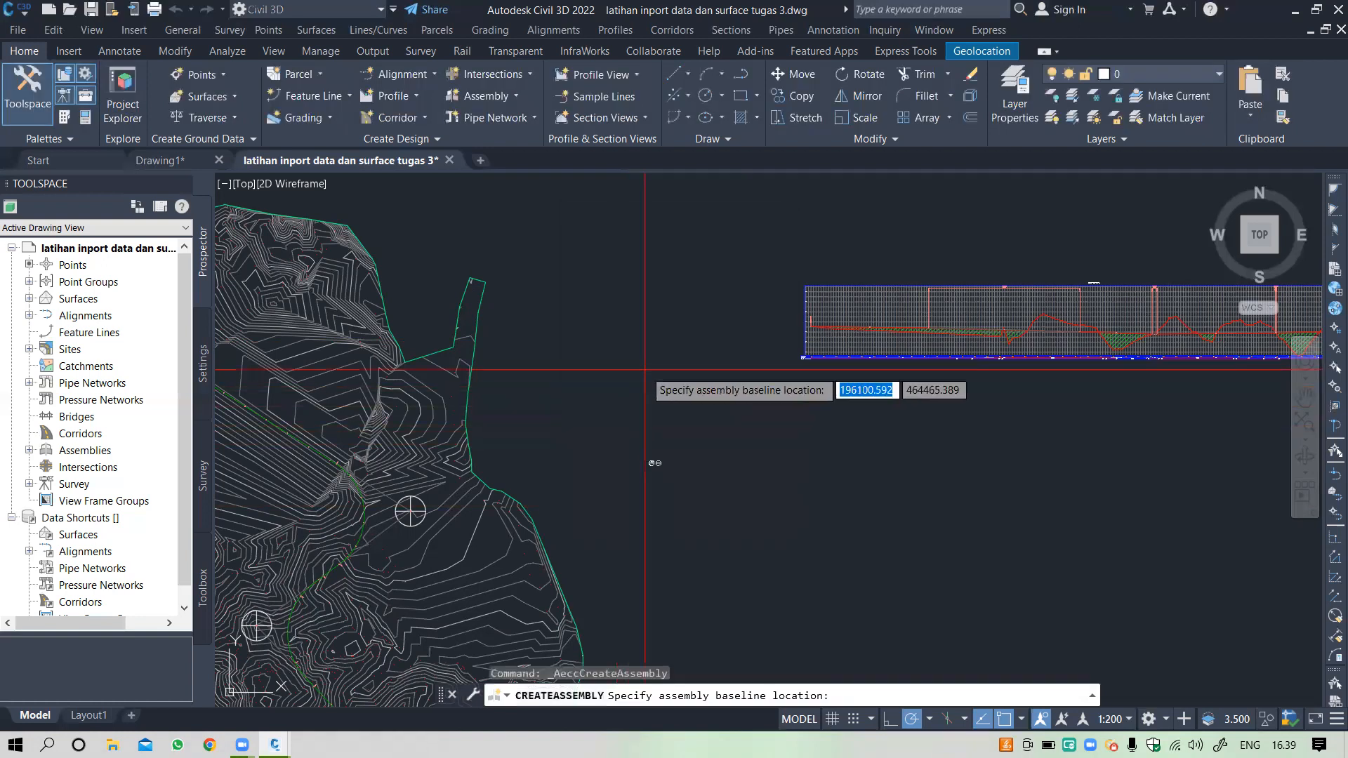
left_click(644, 368)
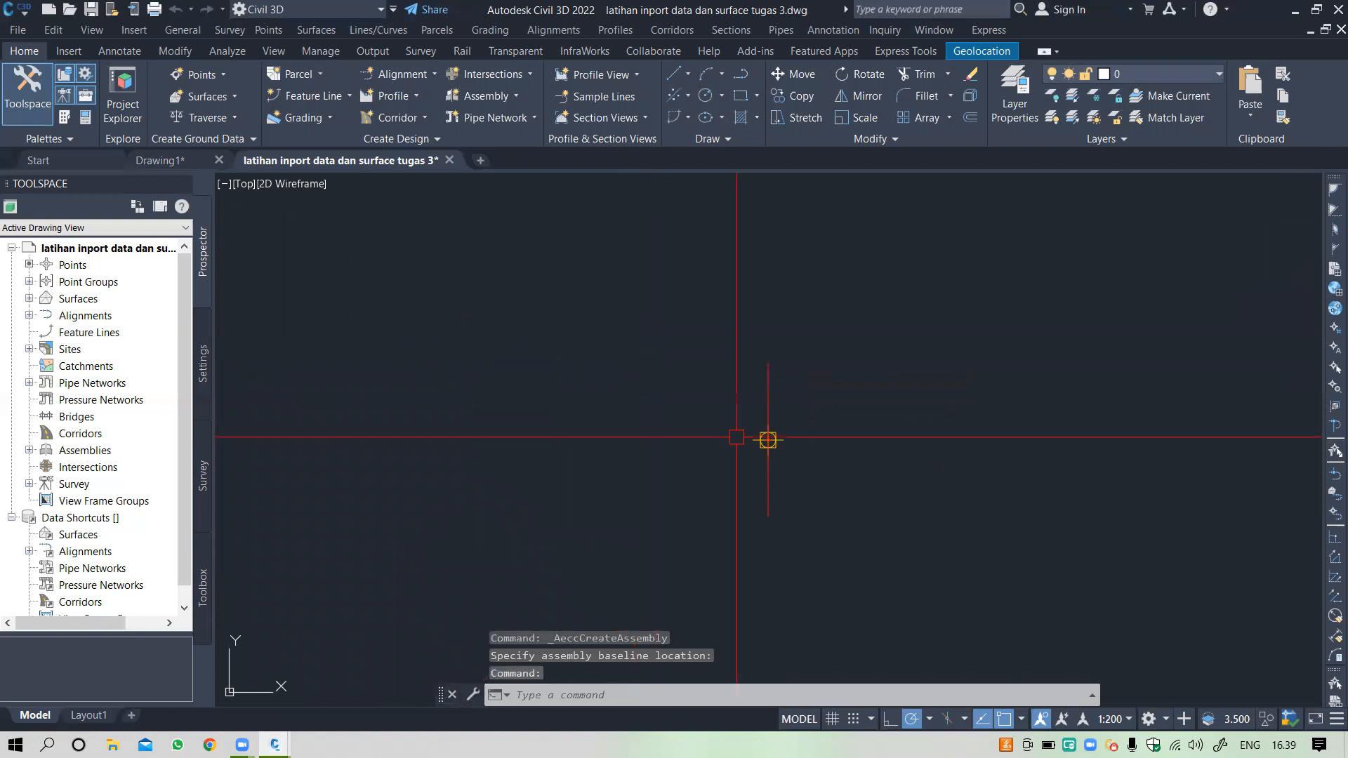
Step: Draw a circle of about 98 m radius centred on the assembly baseline point to mark its location
scroll(741, 458, "down", 5)
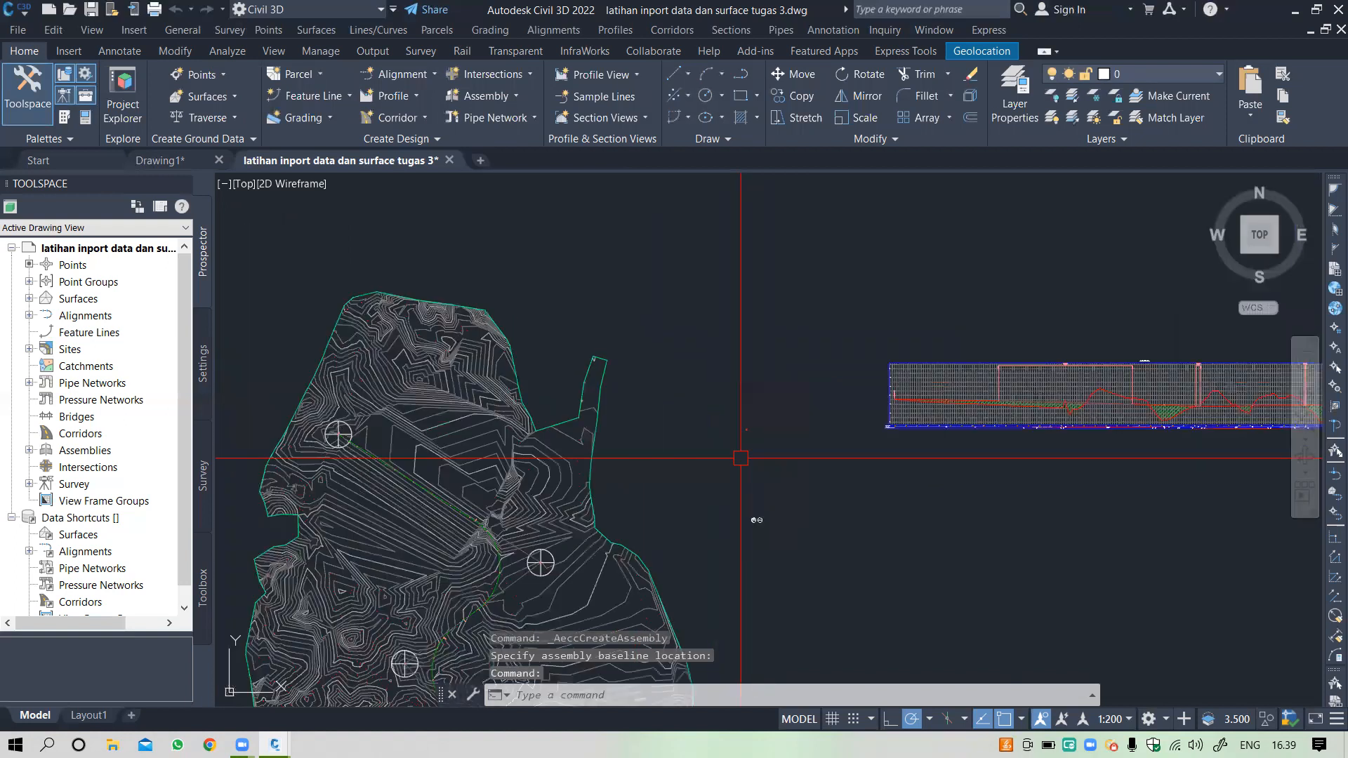
scroll(741, 457, "up", 5)
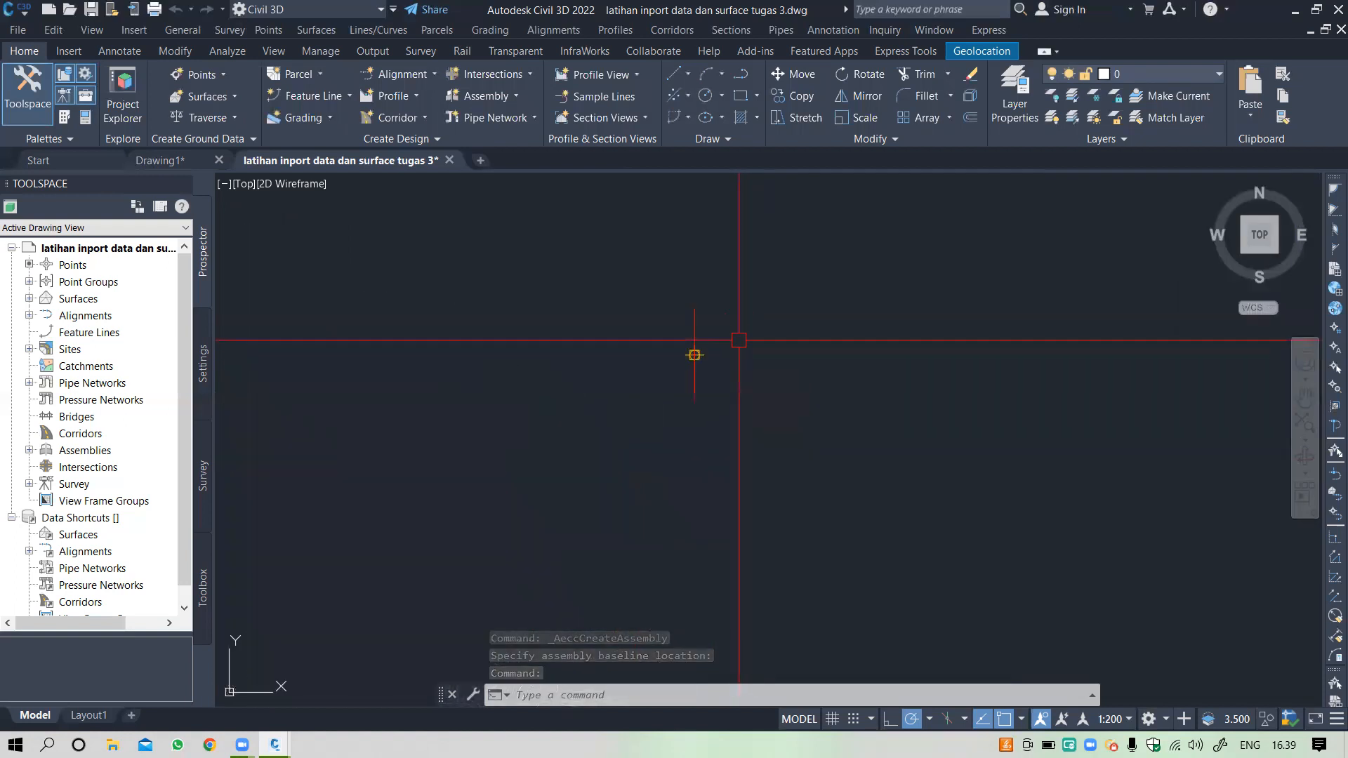
type("c")
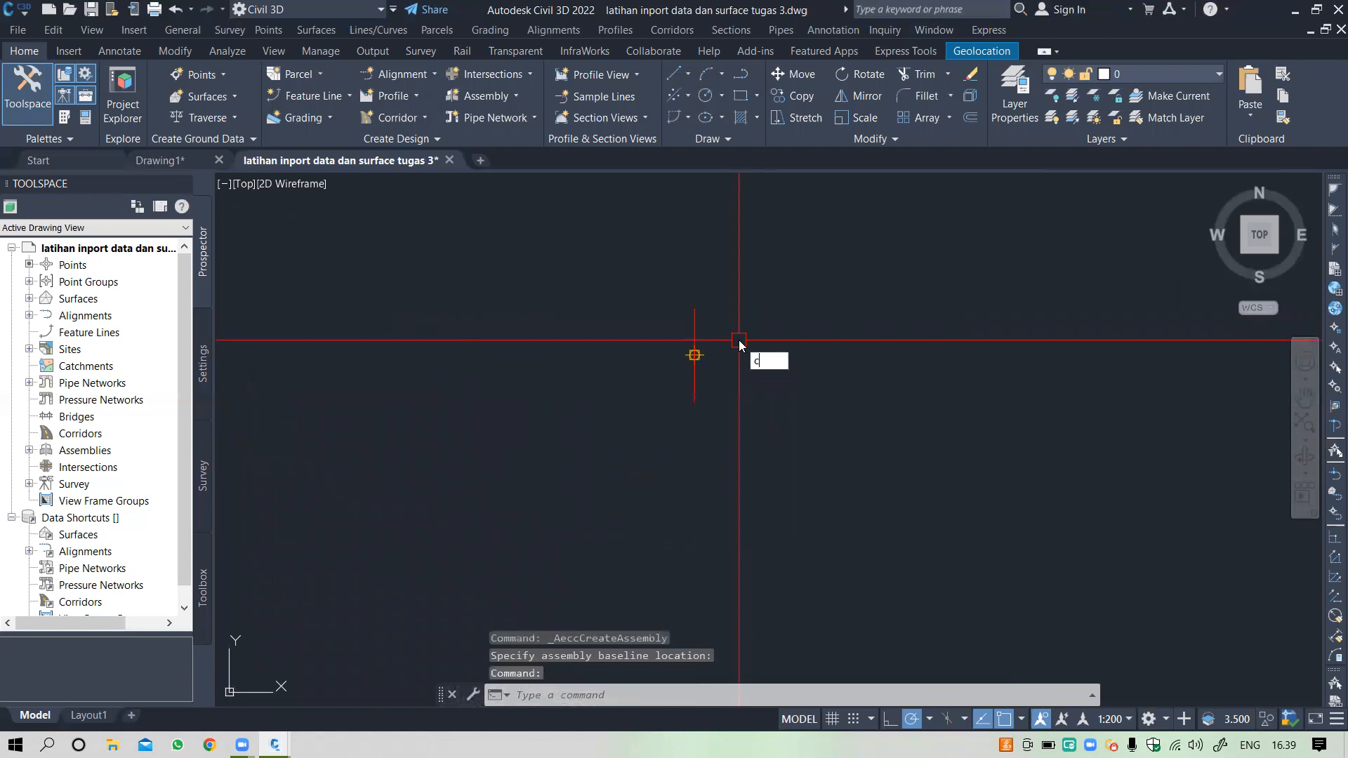
key("Return")
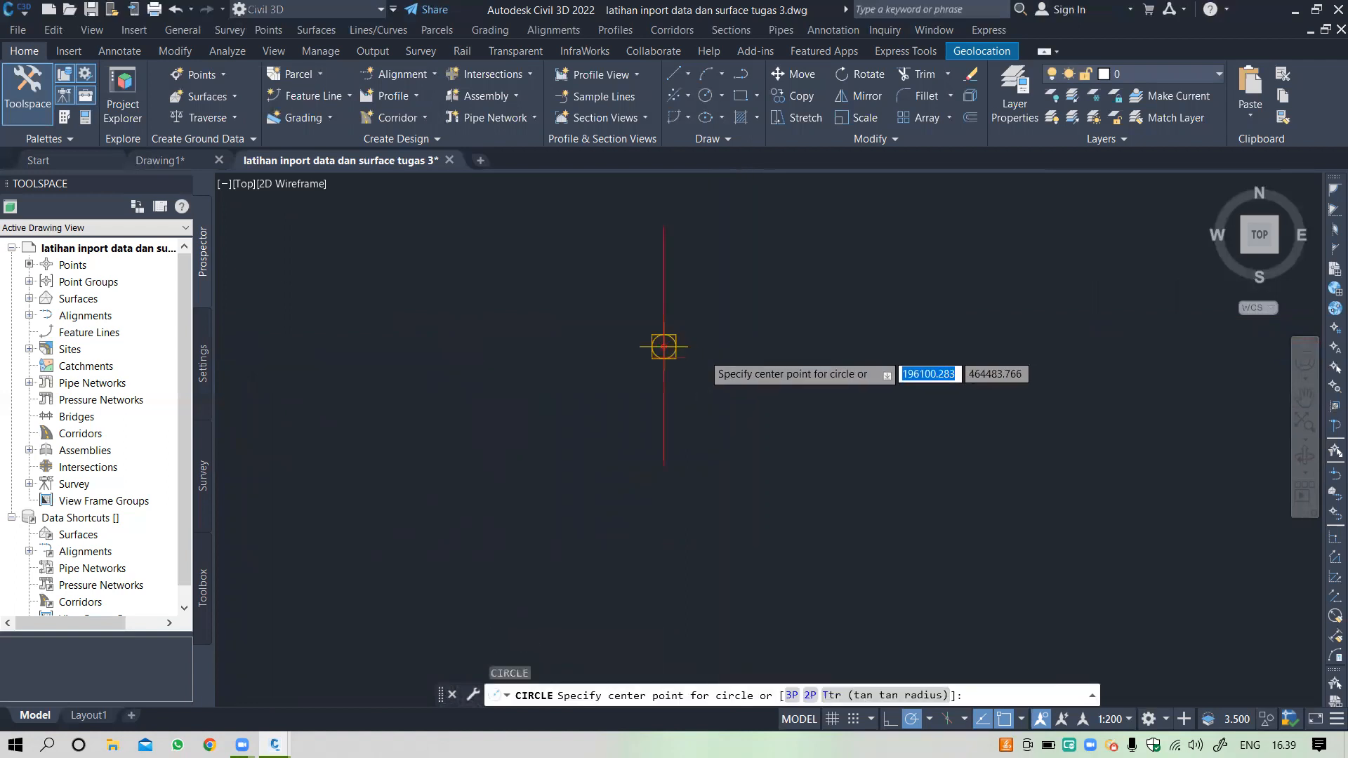
scroll(599, 343, "up", 3)
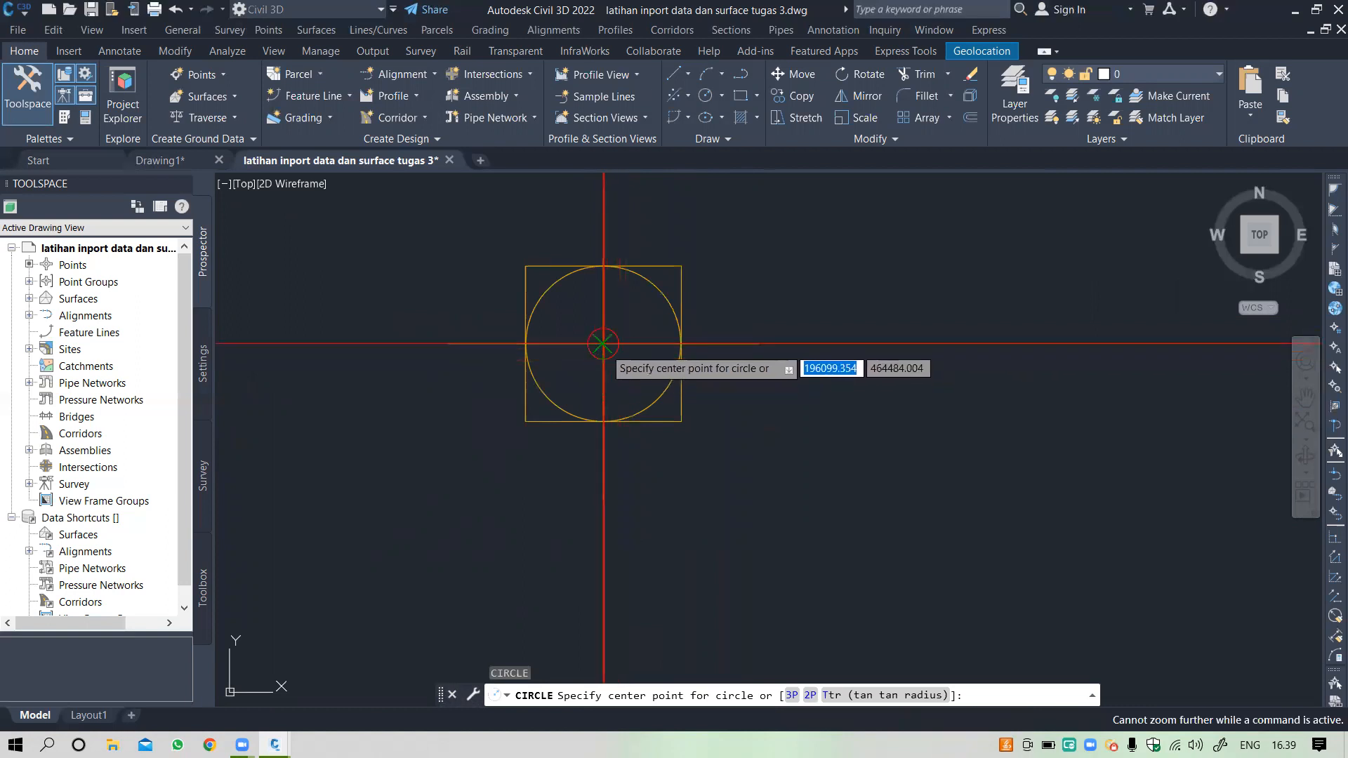
scroll(603, 344, "up", 1)
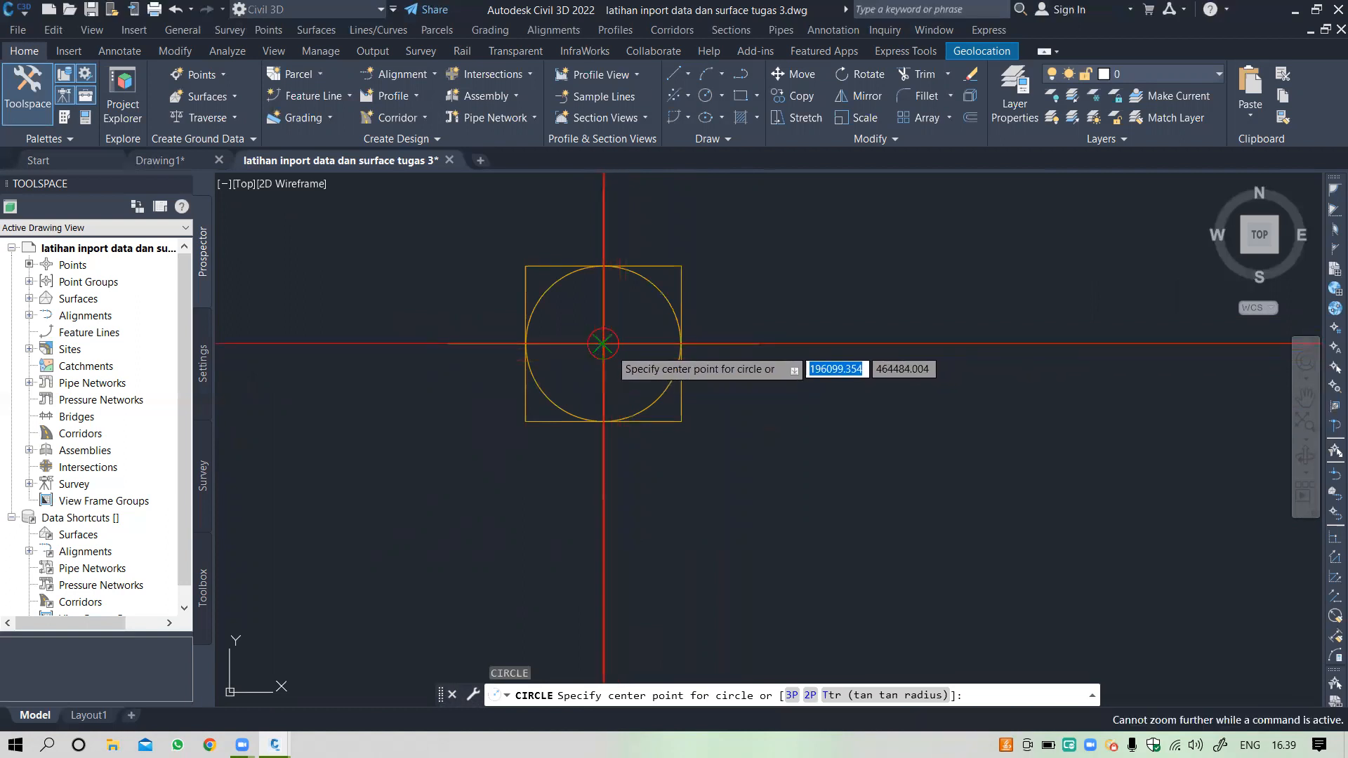
scroll(604, 343, "down", 2)
scroll(608, 372, "up", 3)
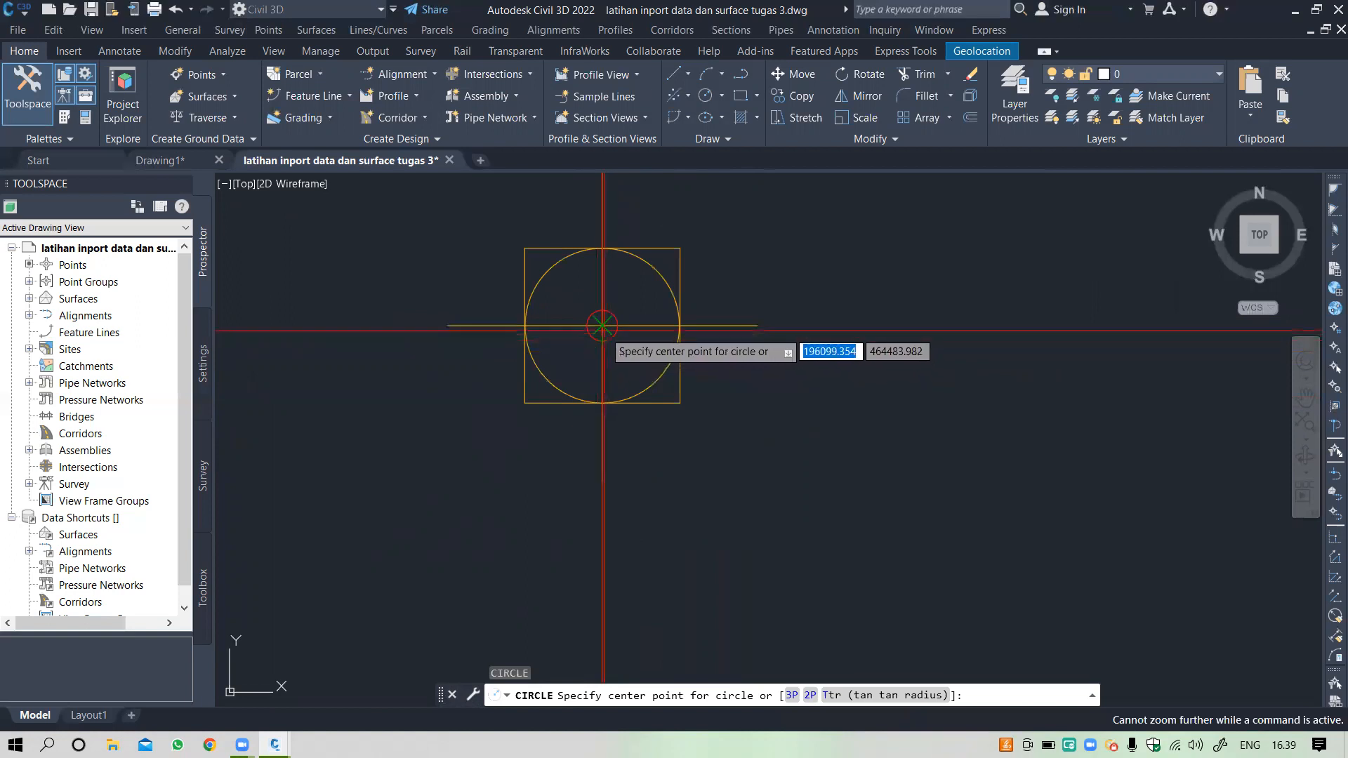
left_click(602, 325)
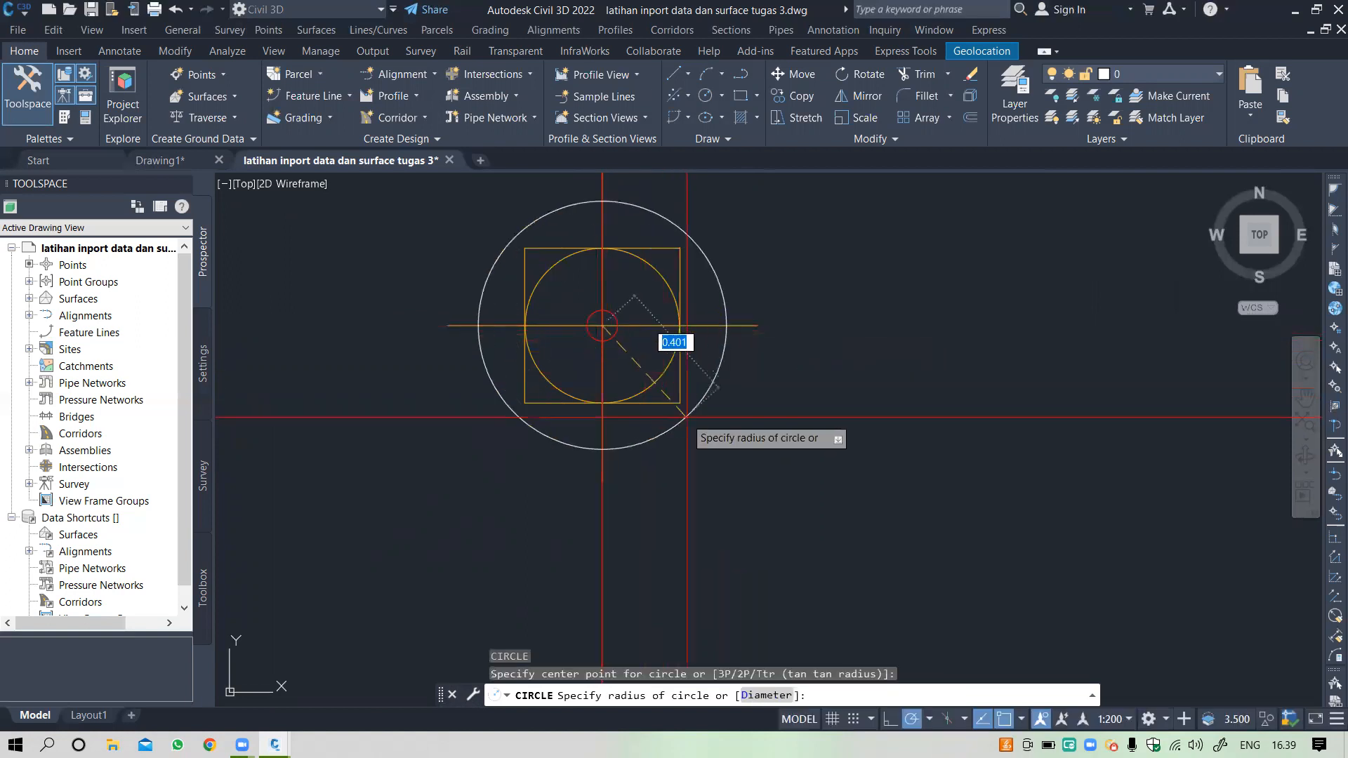
scroll(657, 390, "down", 8)
scroll(744, 422, "down", 10)
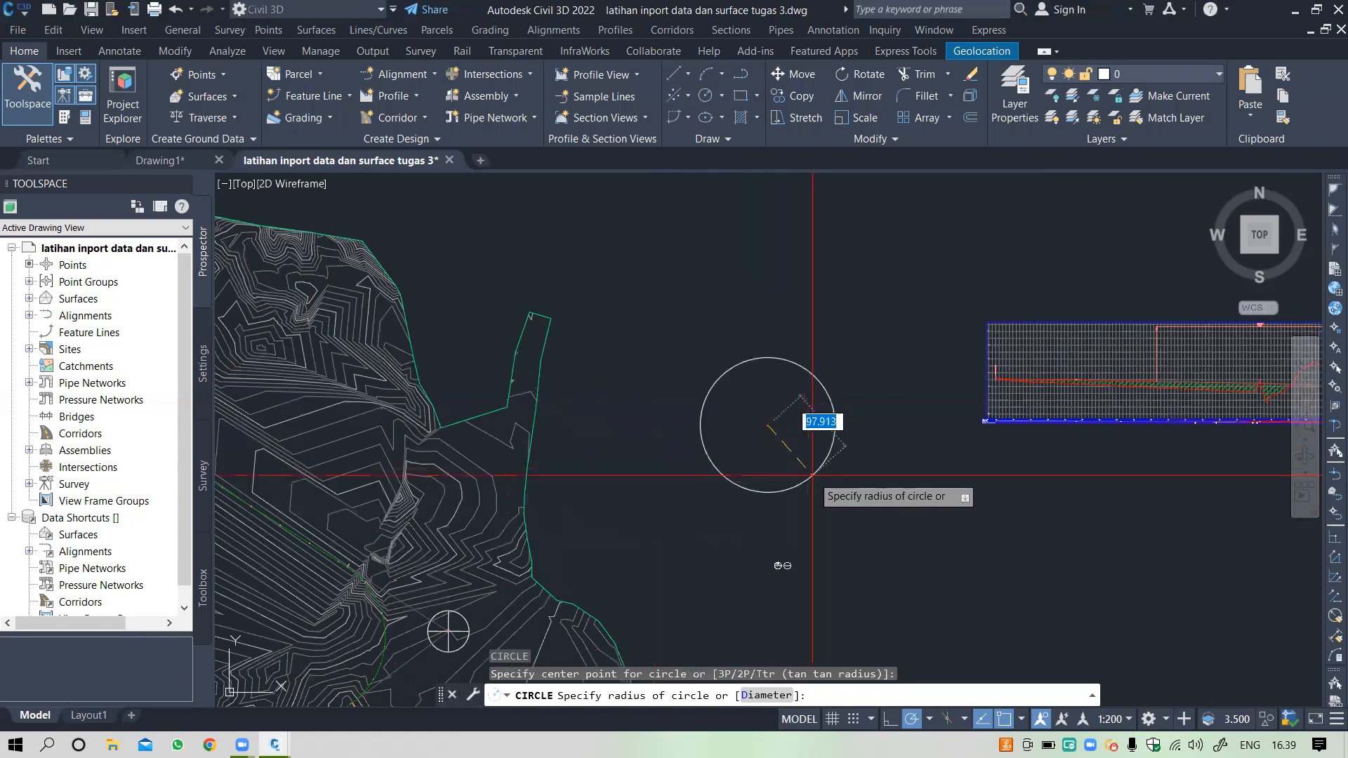
left_click(808, 465)
Step: Examine the assembly baseline marker at the centre of the circle
scroll(781, 431, "up", 5)
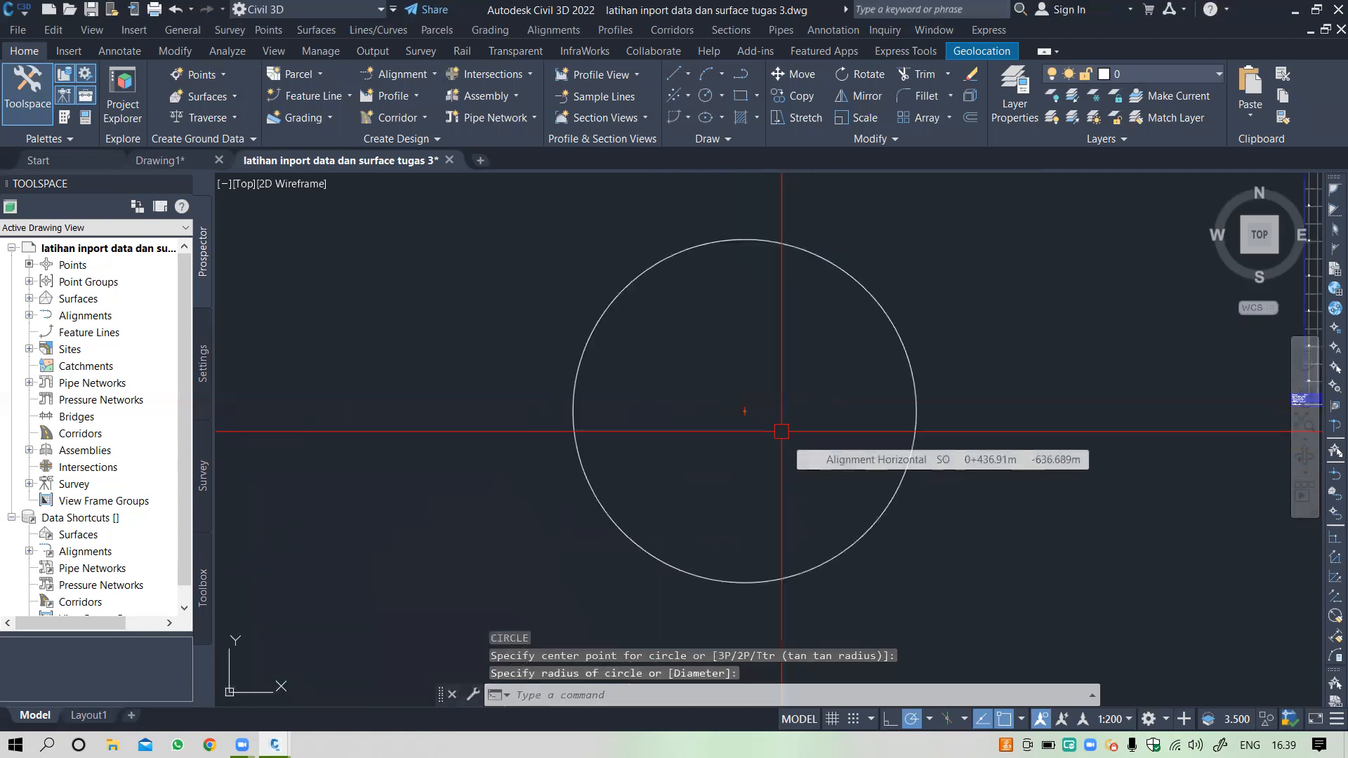
scroll(807, 445, "up", 4)
scroll(593, 332, "up", 3)
scroll(632, 374, "down", 5)
scroll(605, 352, "up", 6)
scroll(628, 326, "up", 3)
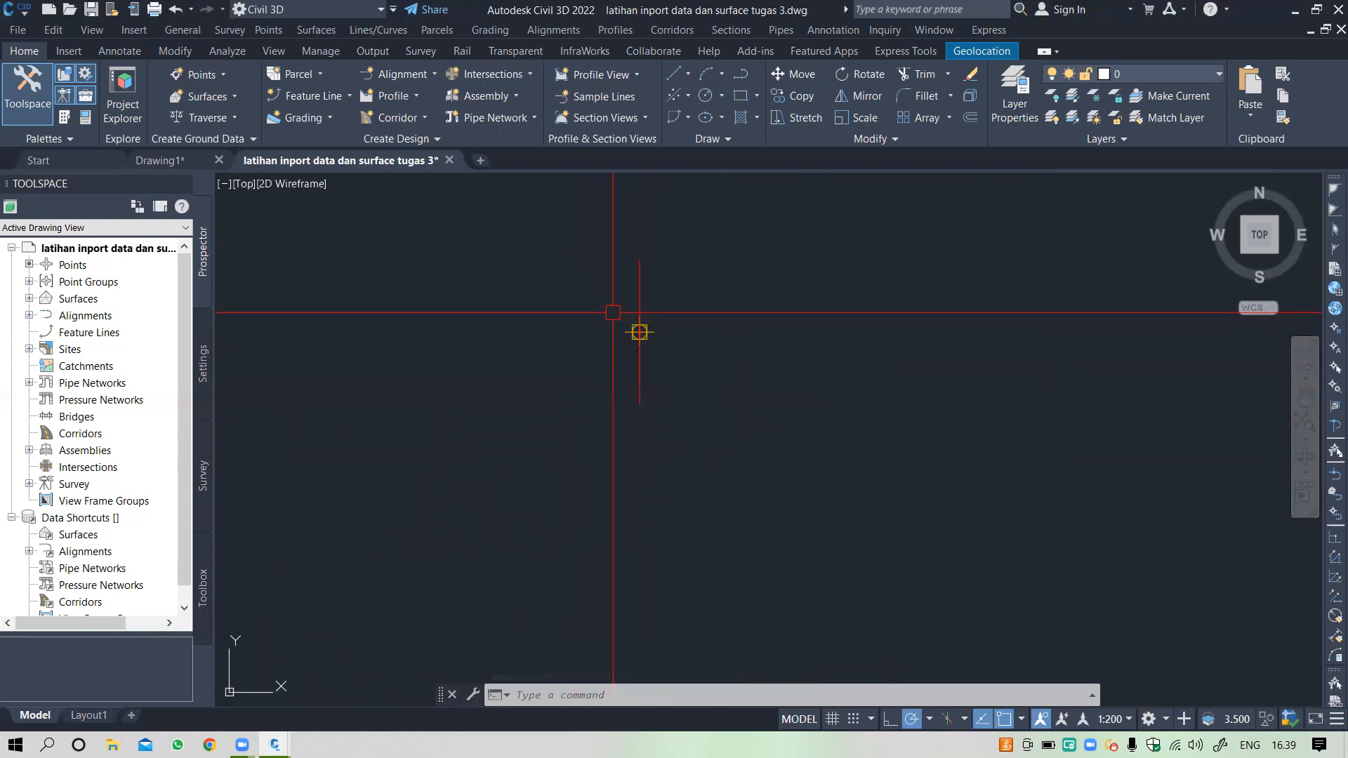
scroll(569, 318, "up", 2)
scroll(634, 334, "down", 2)
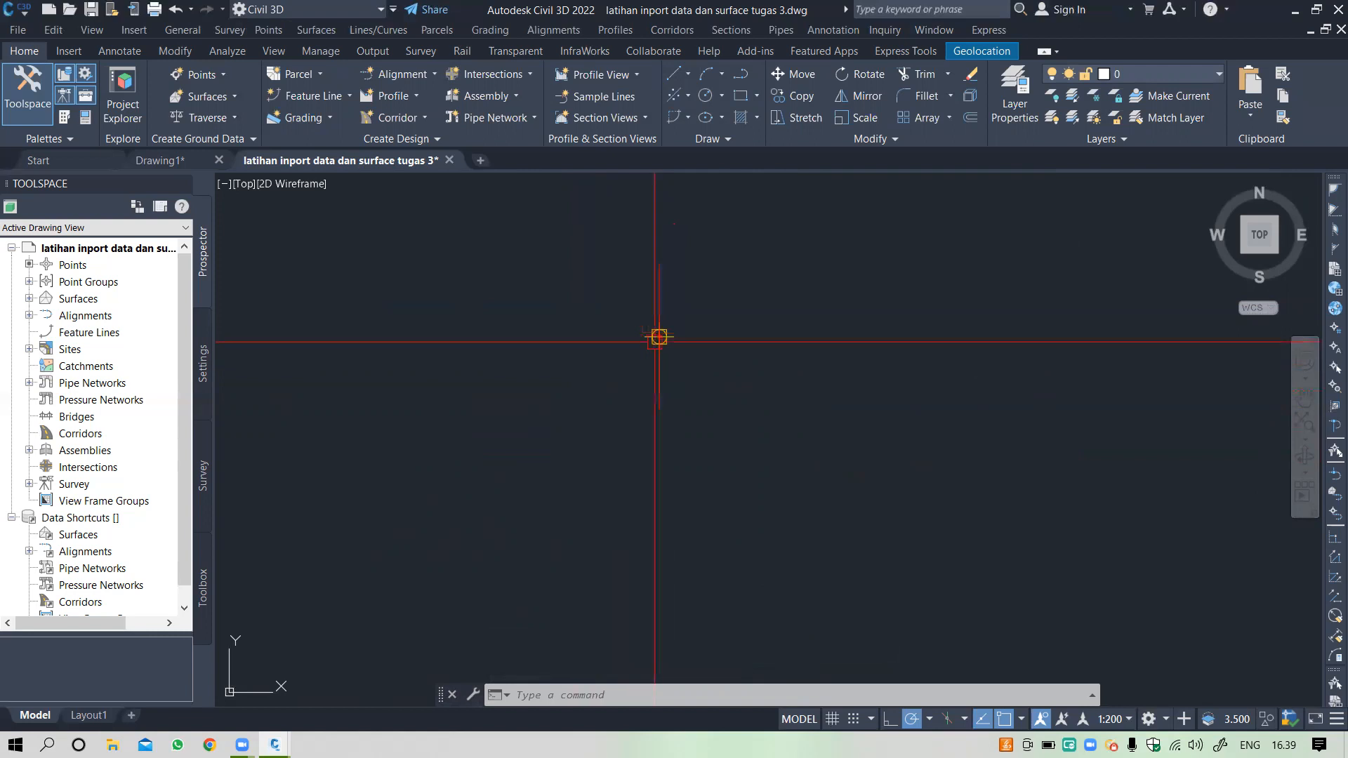
left_click(727, 30)
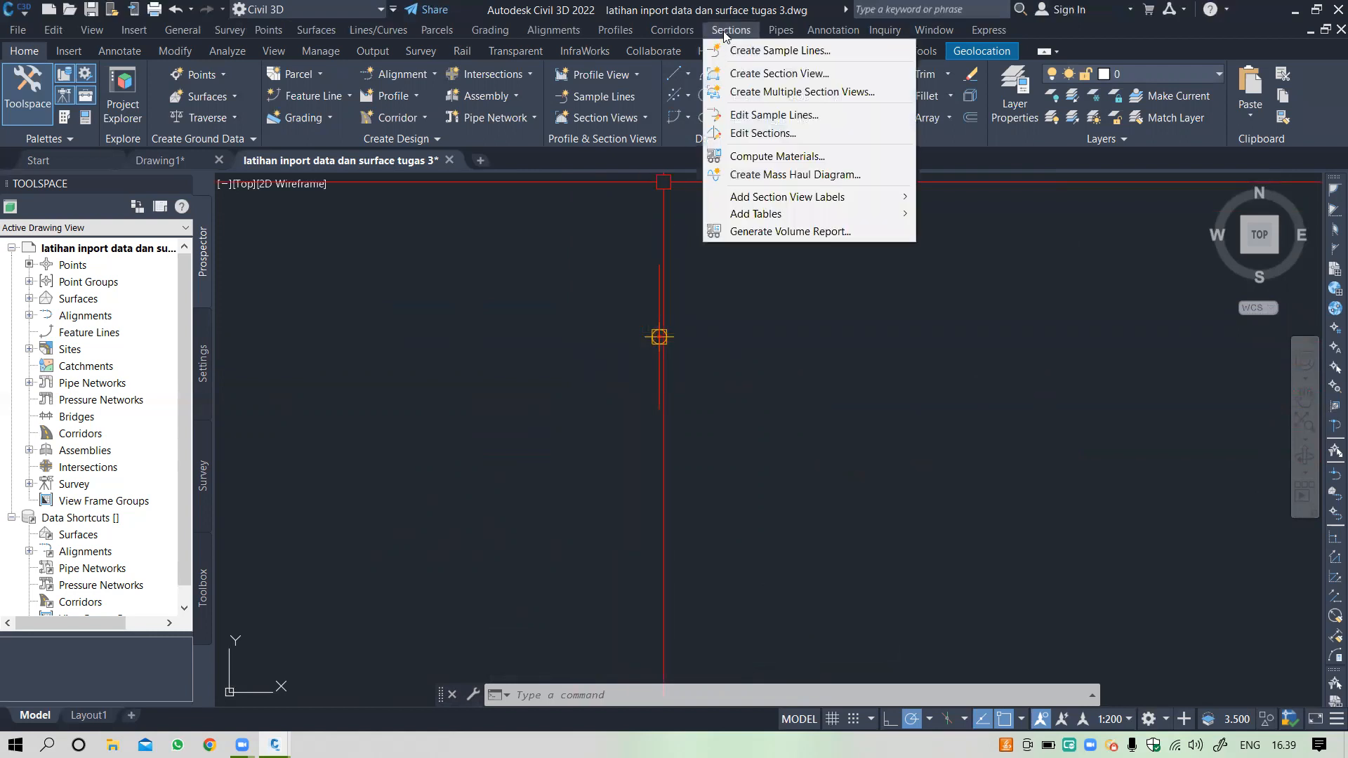
left_click(670, 31)
left_click(669, 32)
left_click(669, 31)
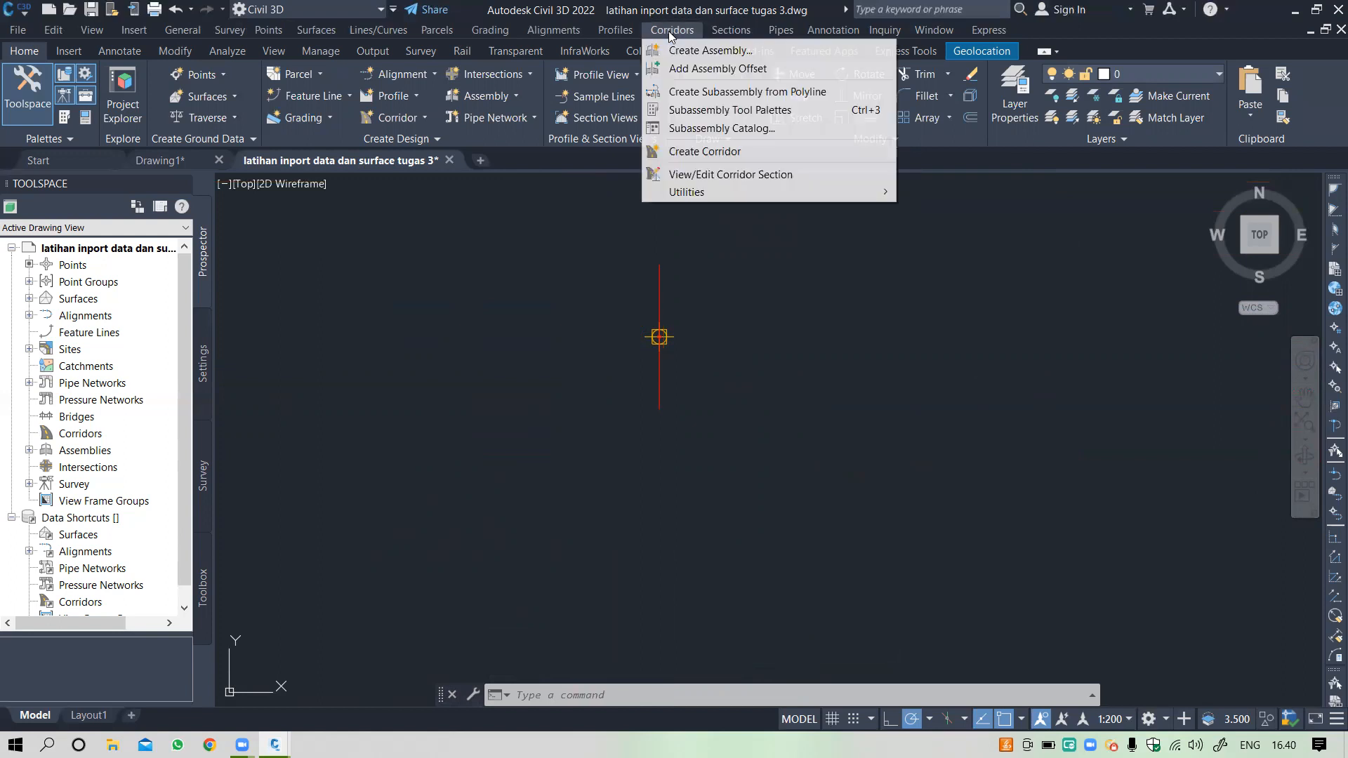
left_click(702, 115)
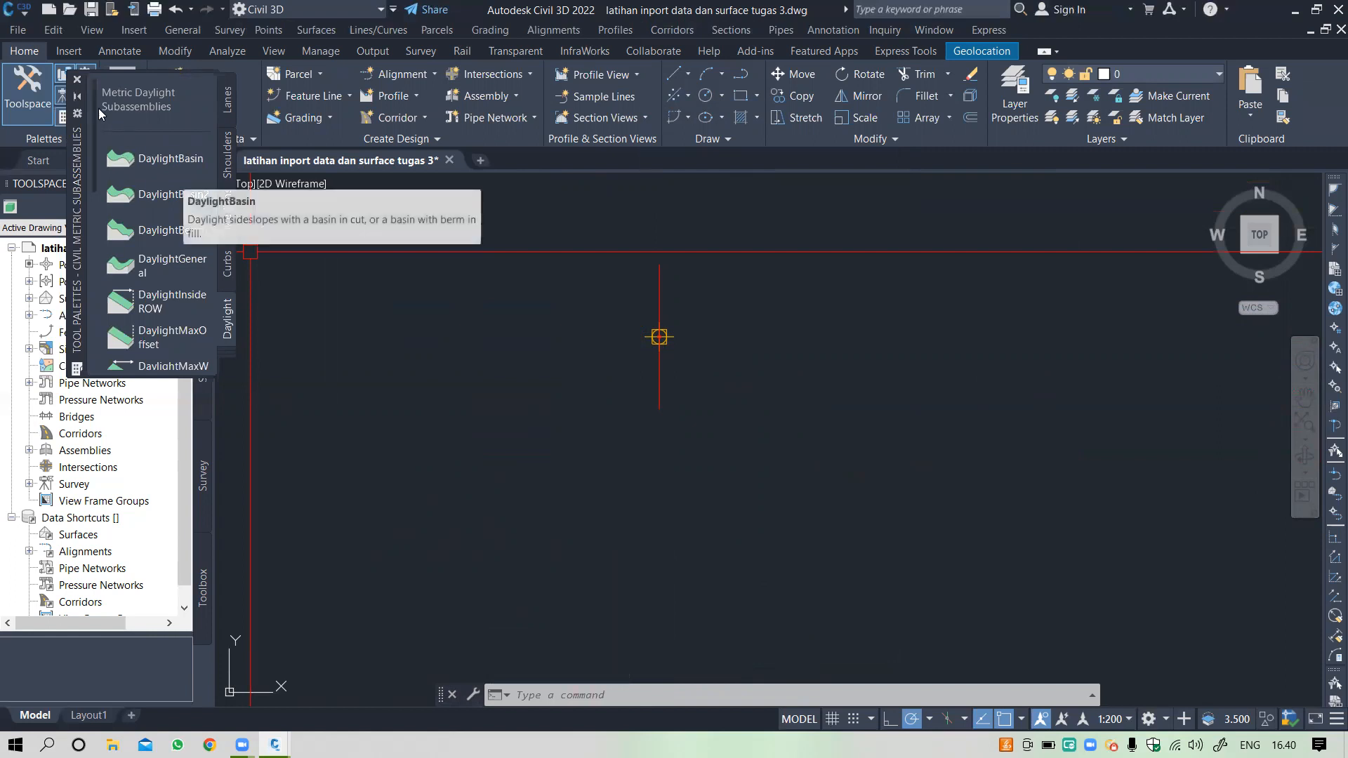
left_click(78, 80)
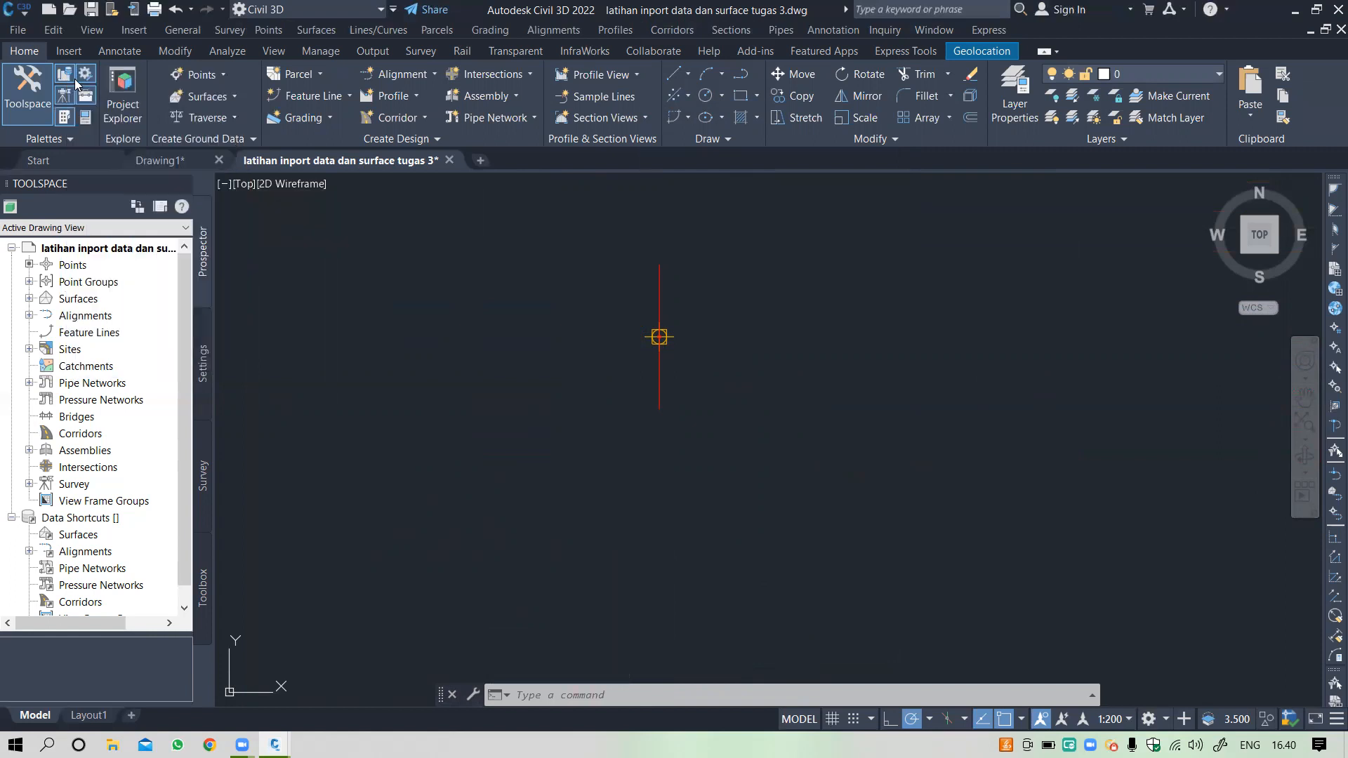
Step: Attach a LaneSuperelevationAOR subassembly from the metric Lanes set to the right side of the assembly baseline, keeping its default parameters
left_click(67, 121)
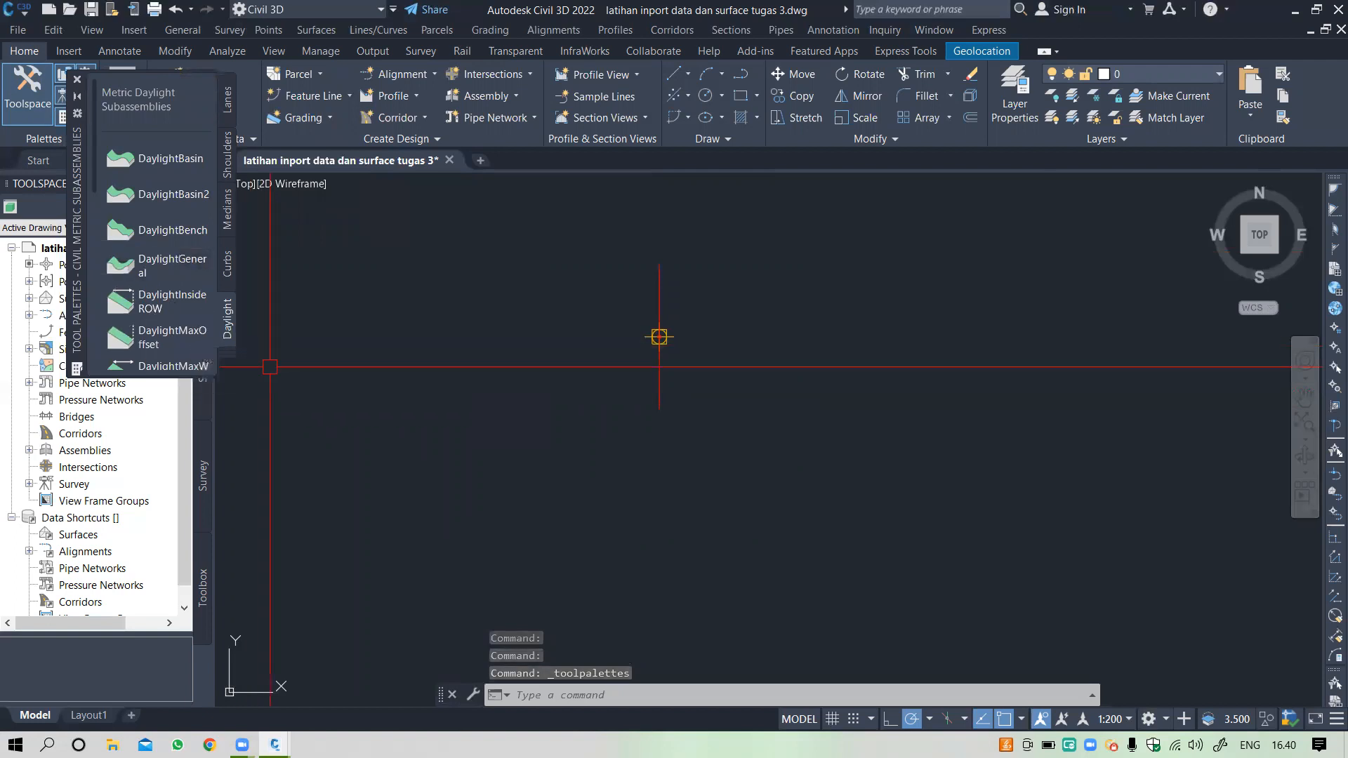
left_click(229, 356)
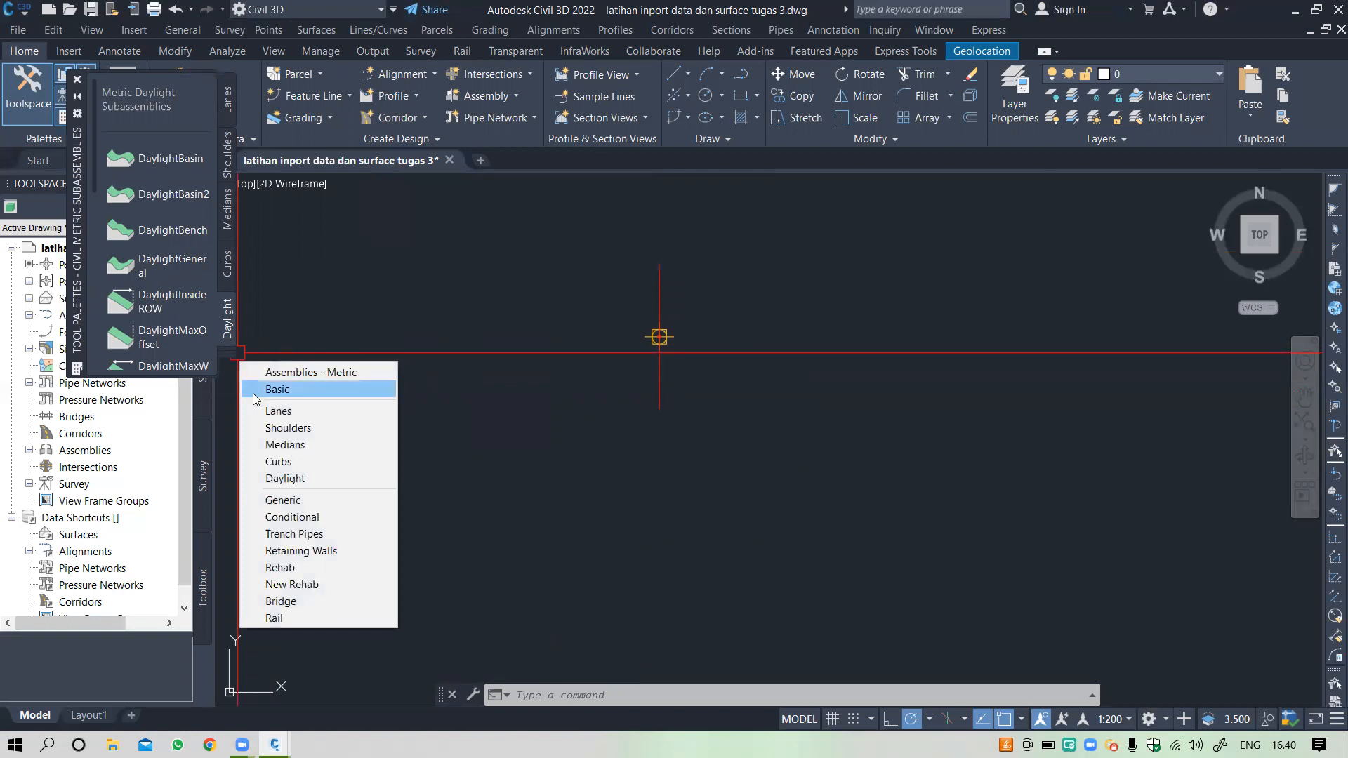
left_click(270, 412)
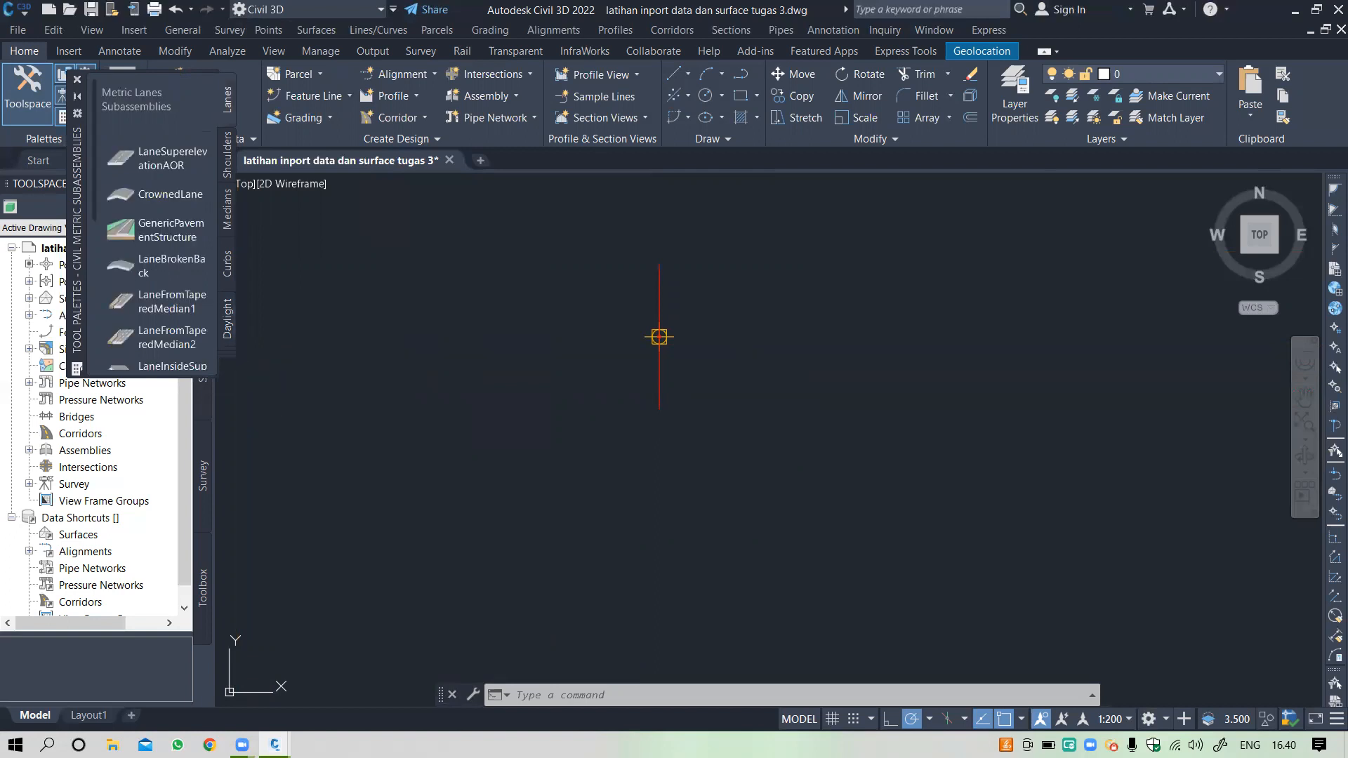
left_click(177, 165)
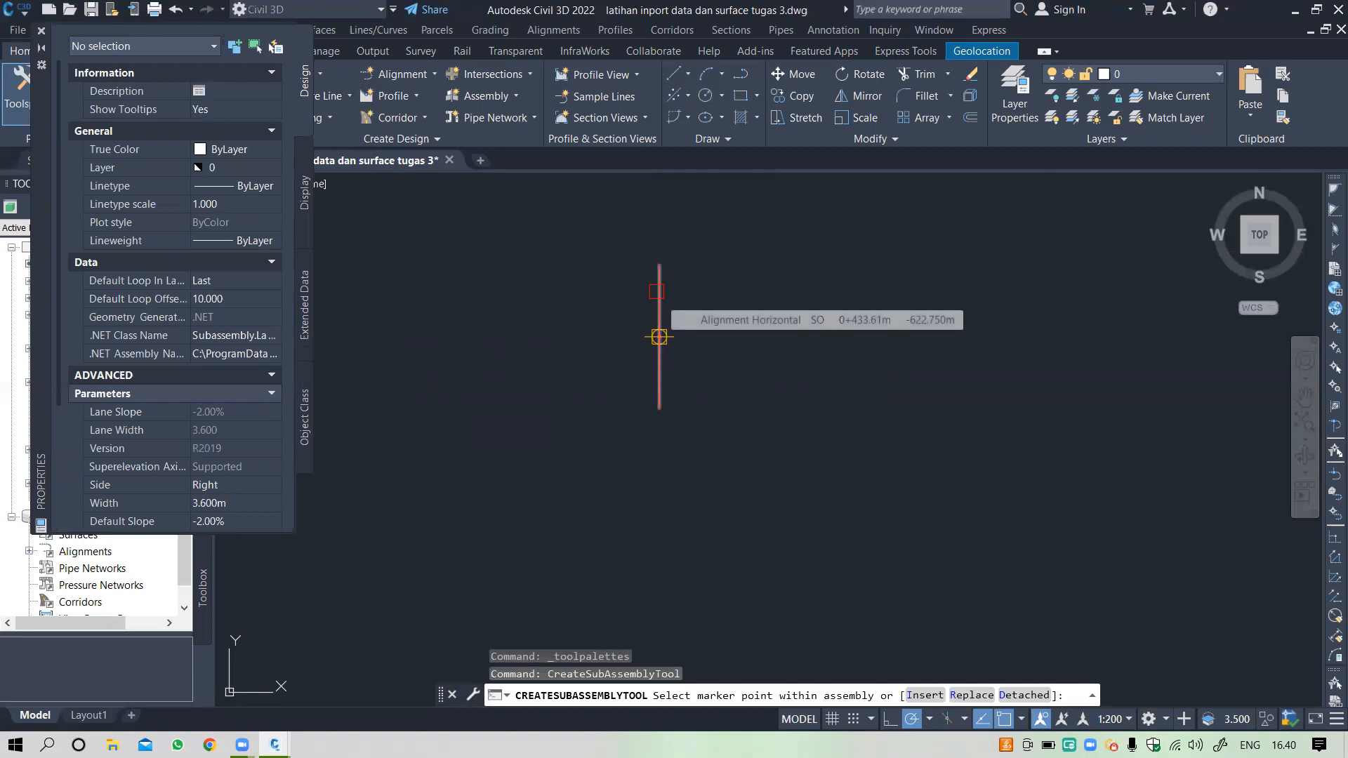
scroll(659, 337, "up", 5)
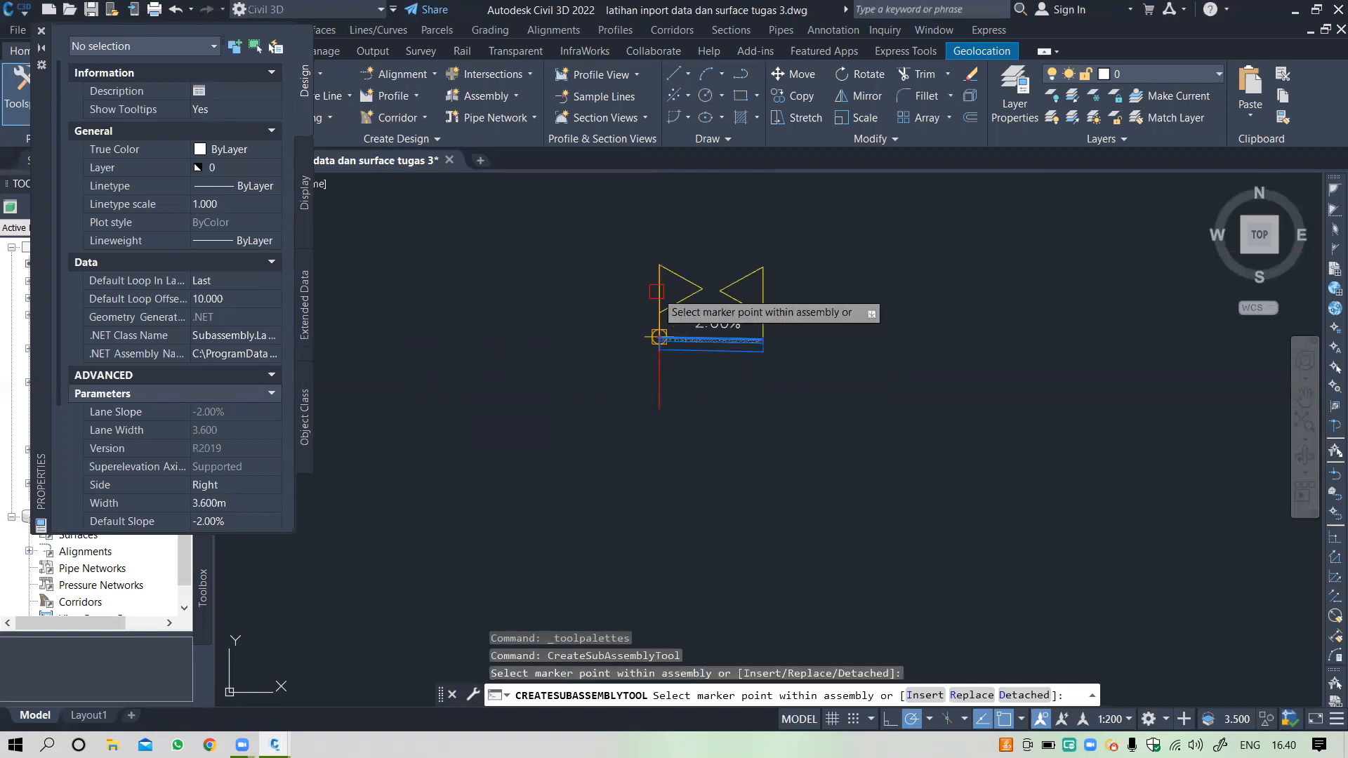
scroll(704, 344, "down", 4)
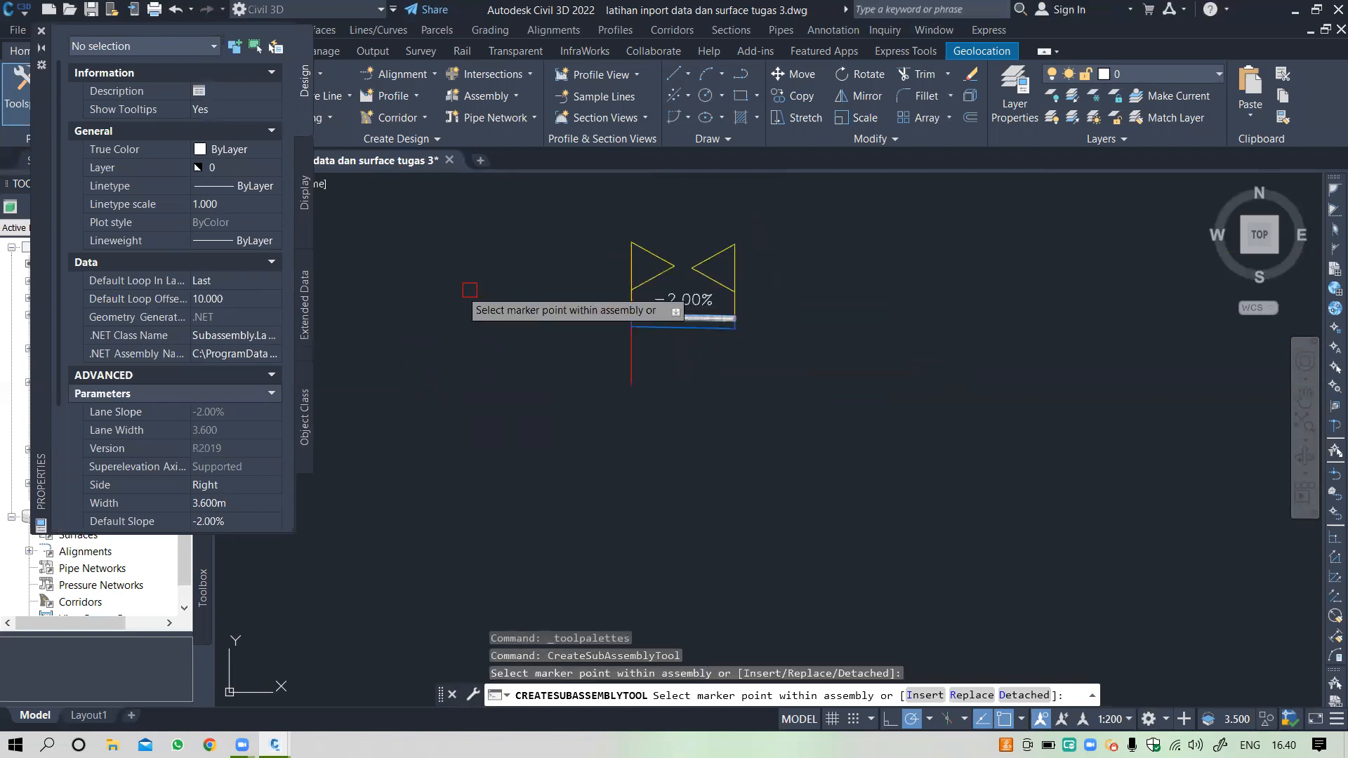
scroll(219, 423, "down", 3)
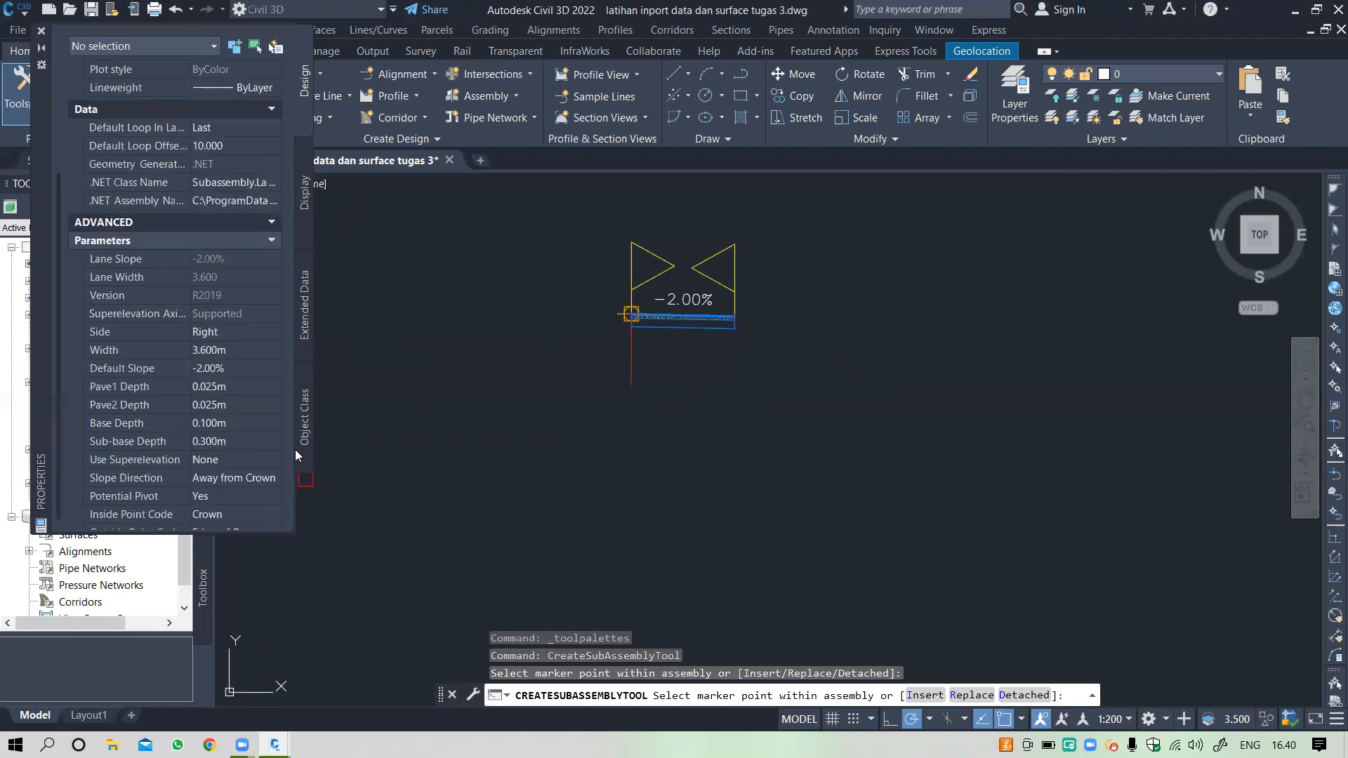
left_click(39, 31)
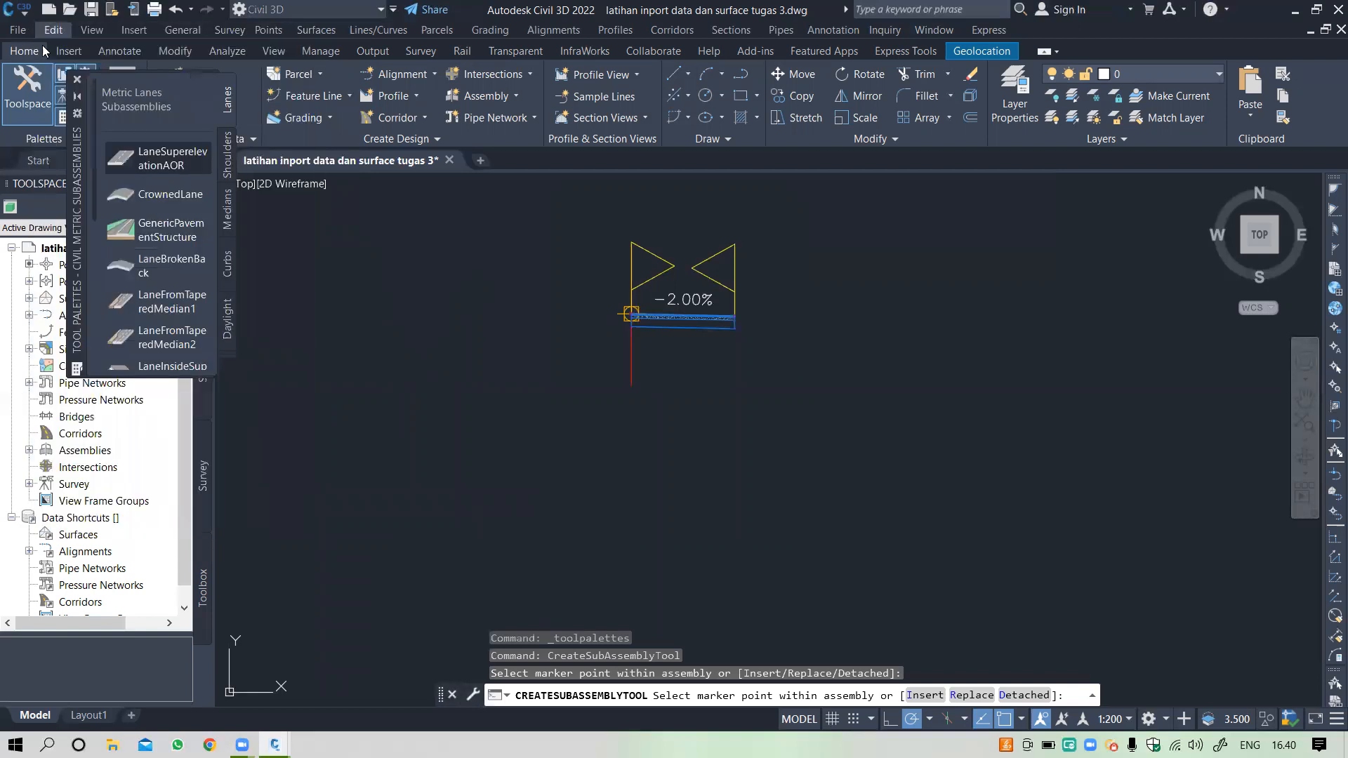
Step: Attach a ShoulderExtendAll subassembly from the metric Shoulders set to the top outer edge point of the right lane
left_click(229, 349)
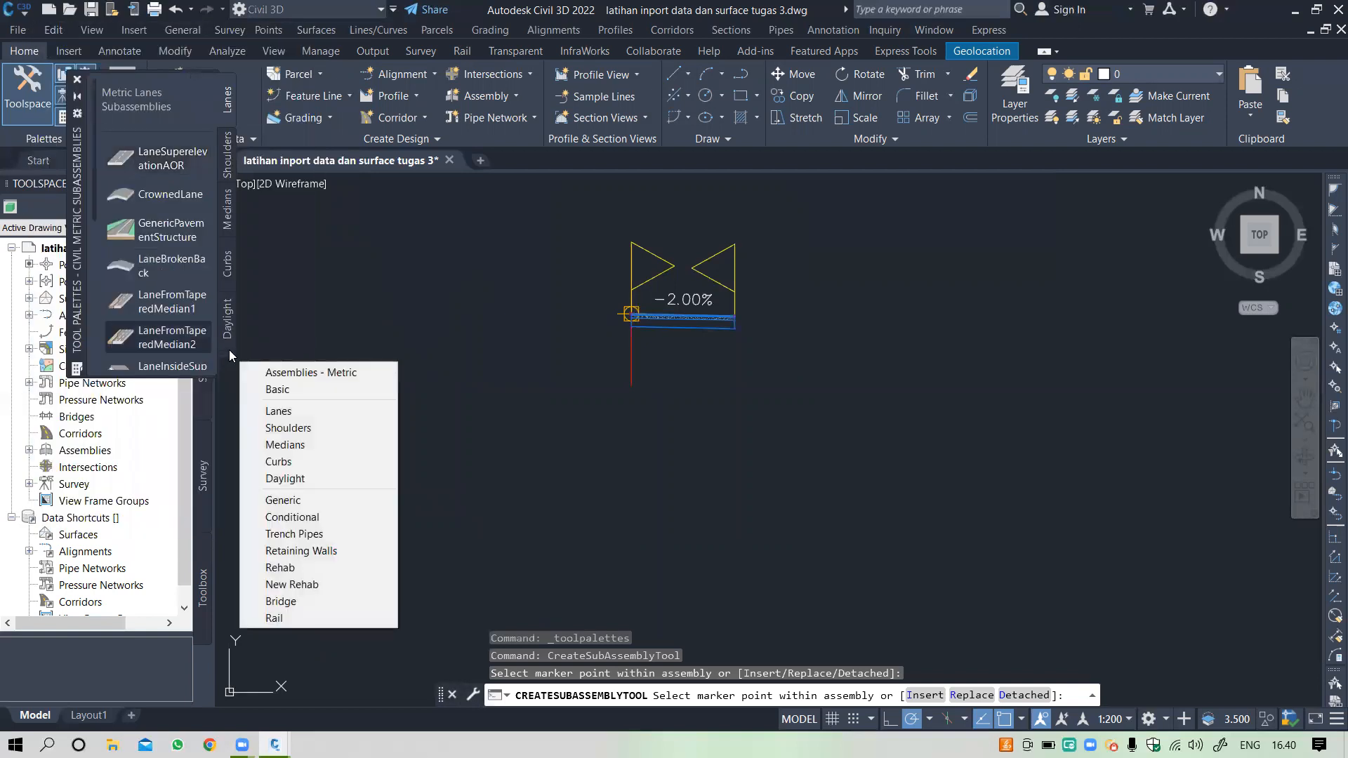
left_click(304, 426)
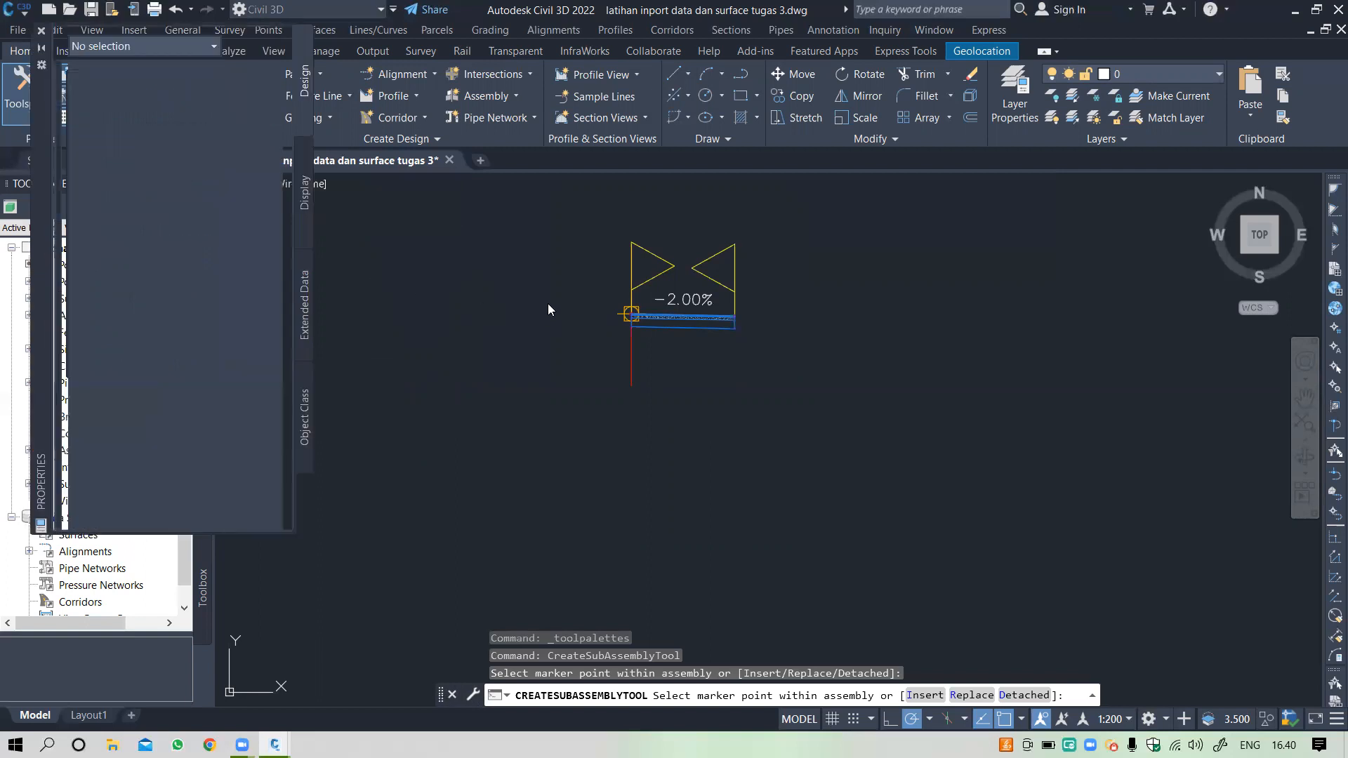
scroll(744, 306, "up", 5)
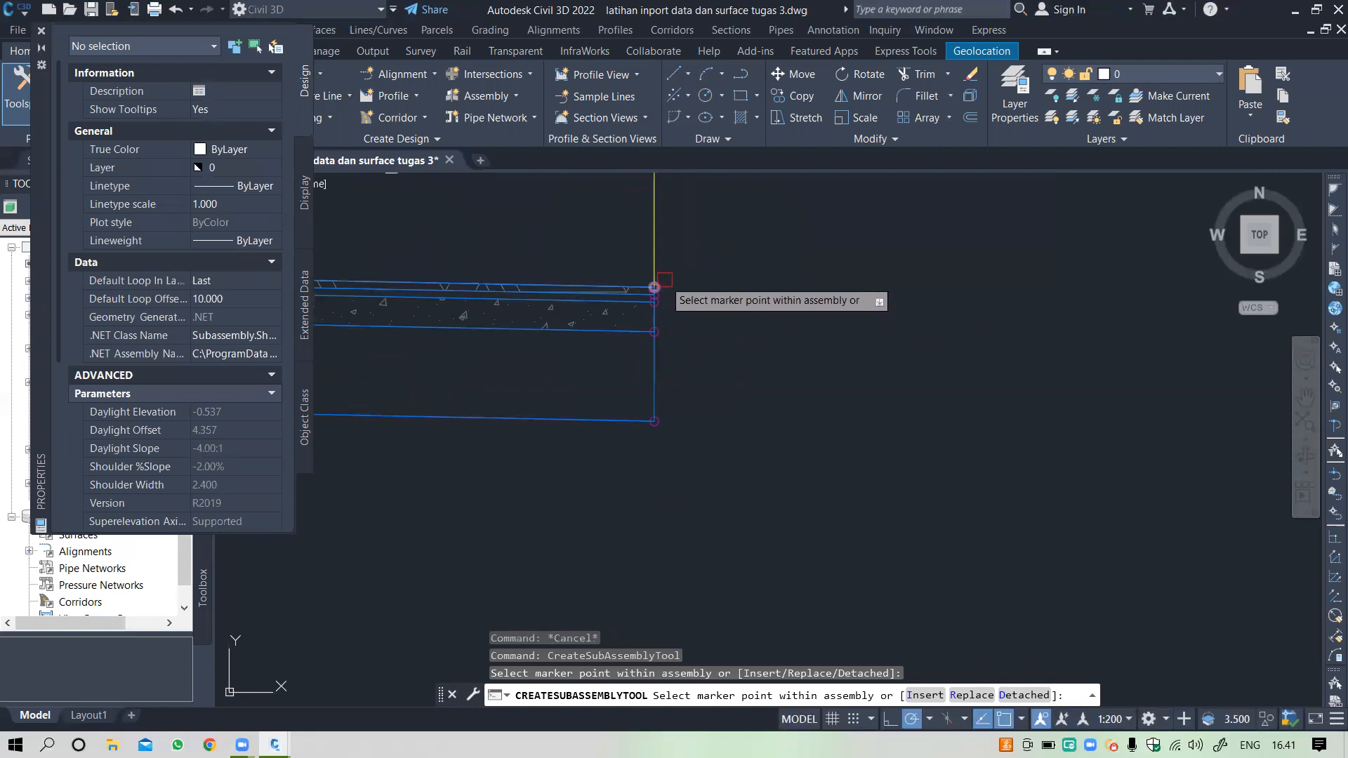
left_click(654, 287)
scroll(696, 322, "down", 6)
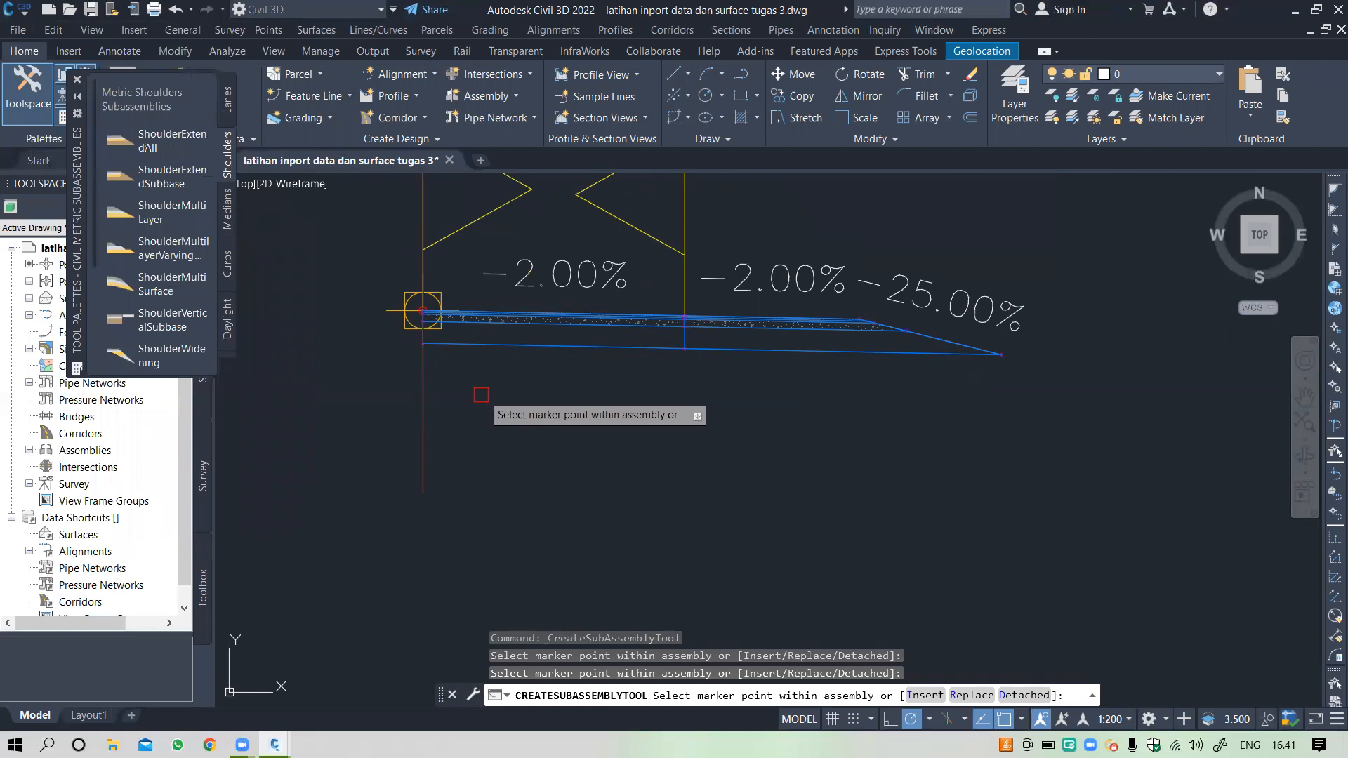
key("Escape")
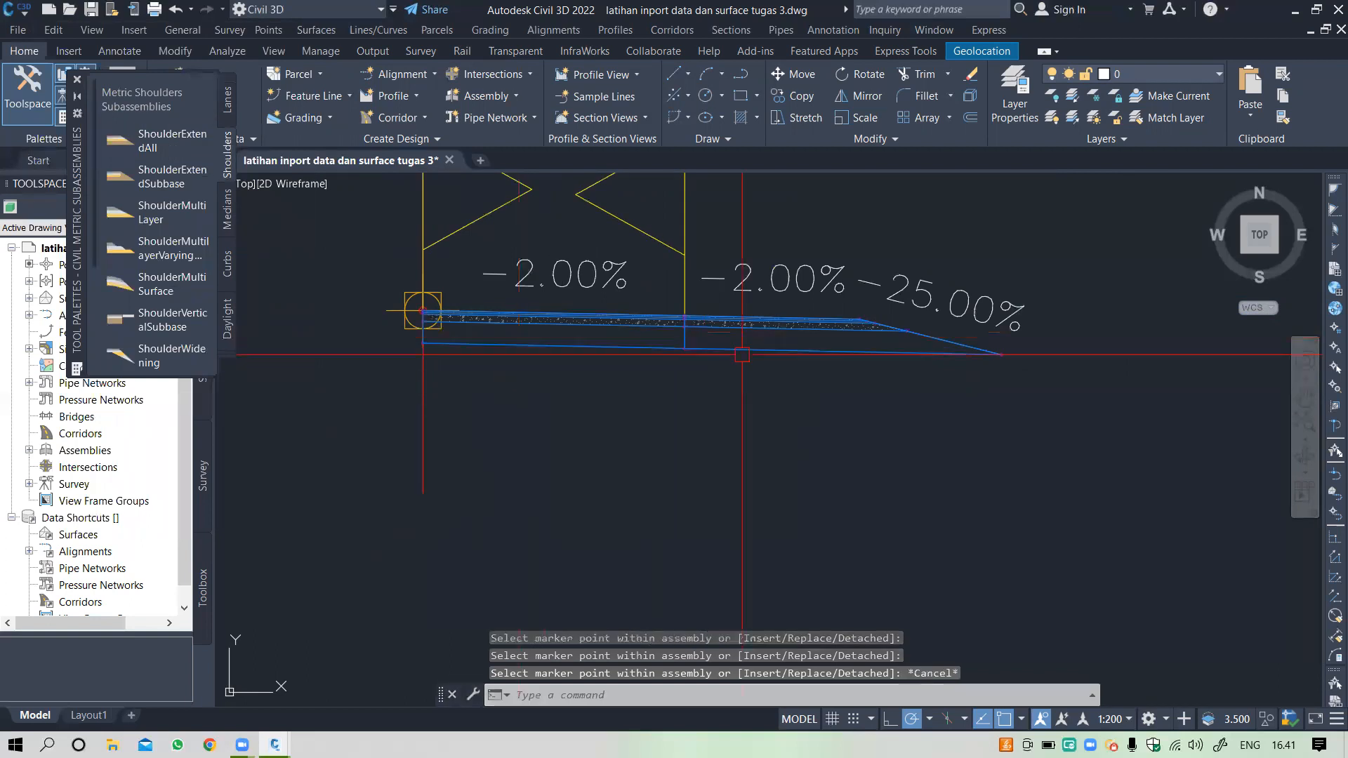
Step: Set the right ShoulderExtendAll subassembly's shoulder width to 1.5 m in its properties
scroll(793, 316, "up", 2)
scroll(798, 318, "down", 2)
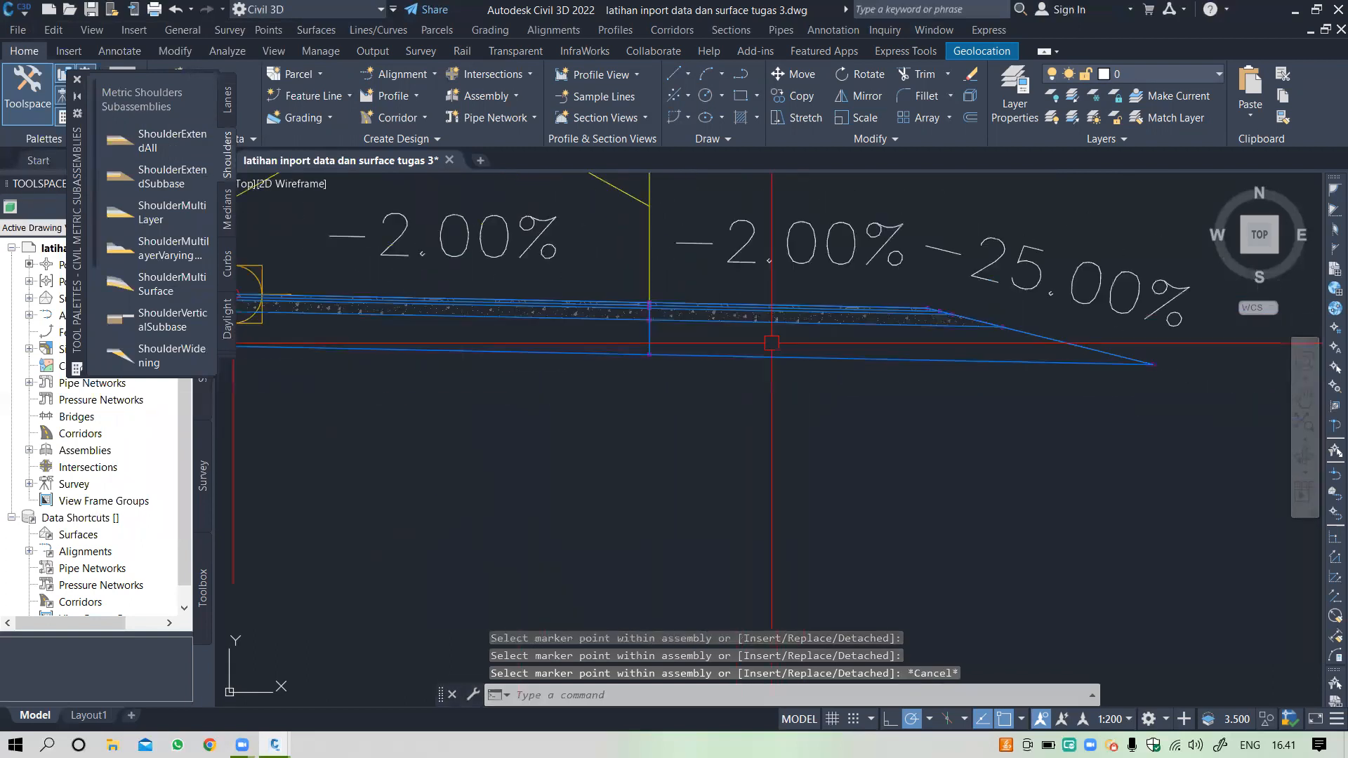
scroll(777, 345, "up", 4)
left_click(767, 283)
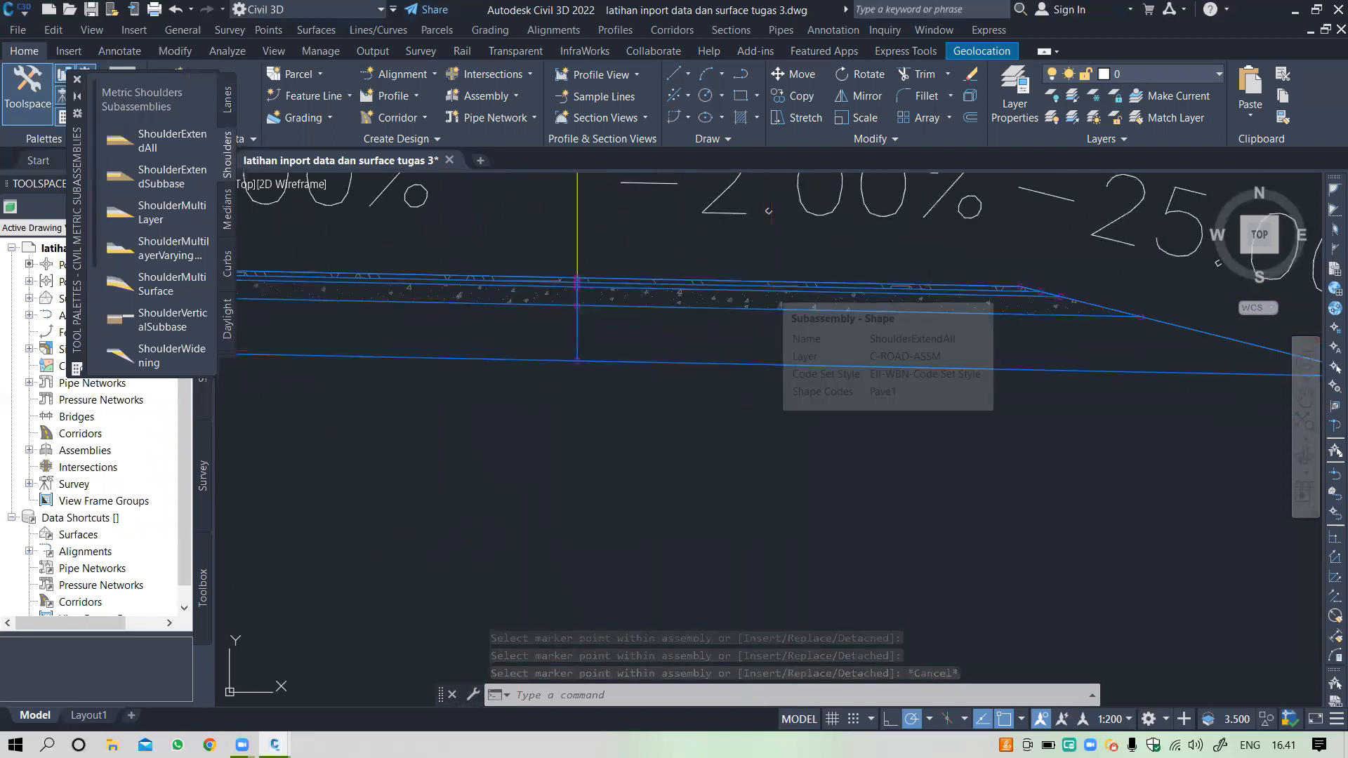
right_click(775, 285)
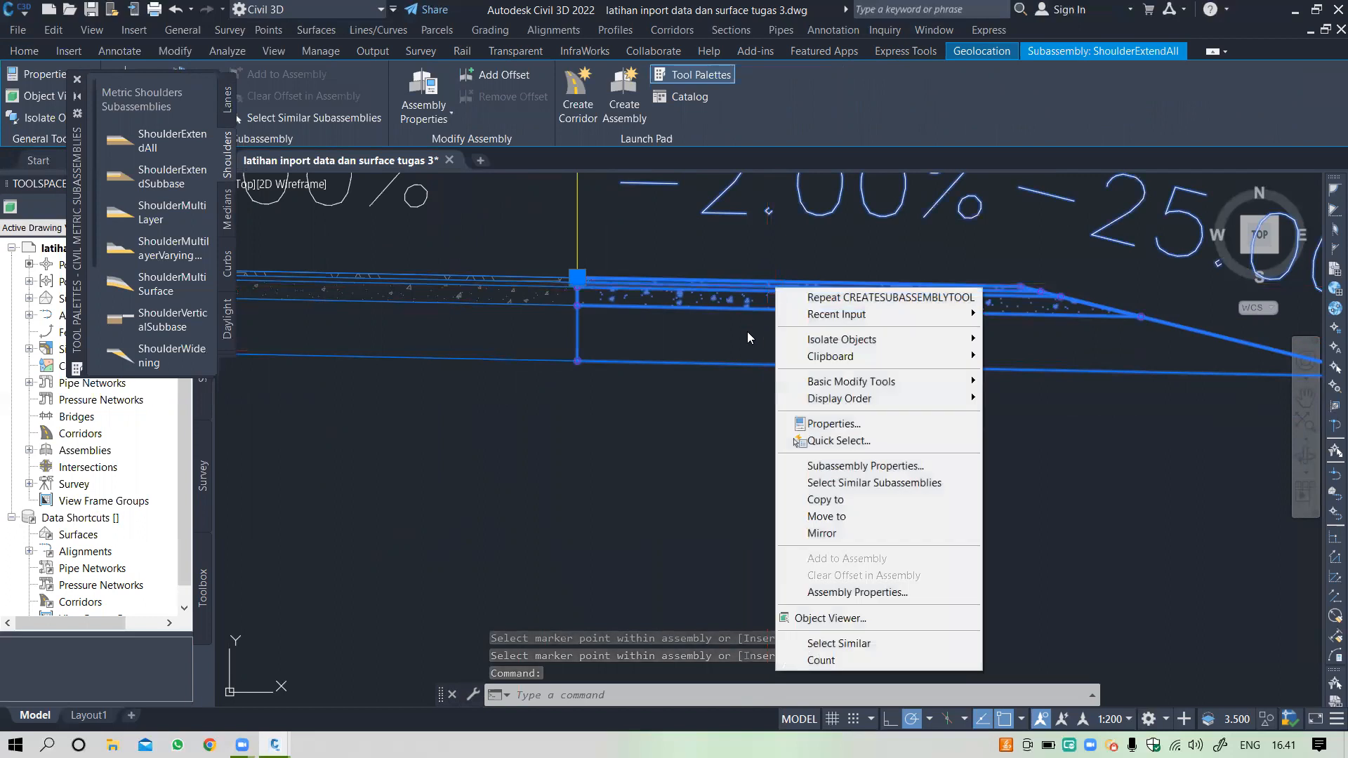
left_click(832, 424)
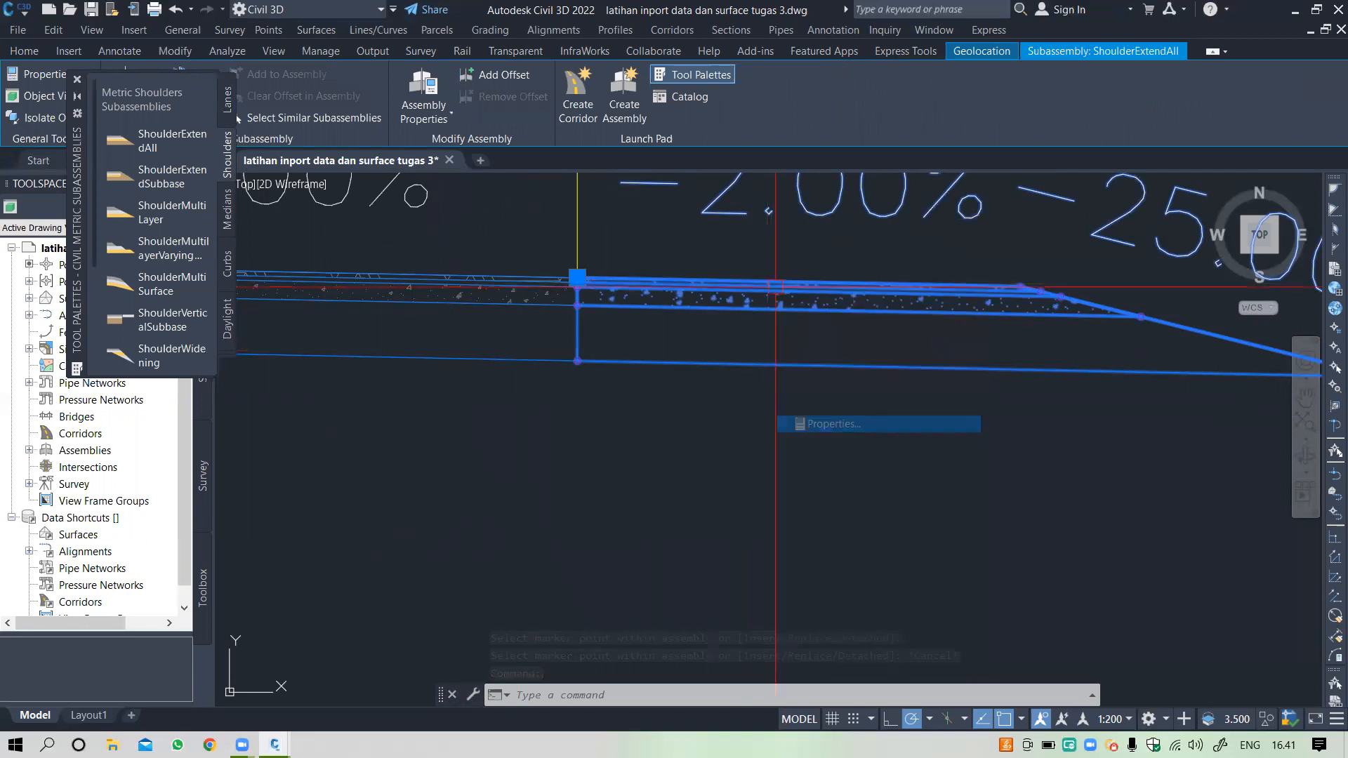
scroll(152, 372, "down", 2)
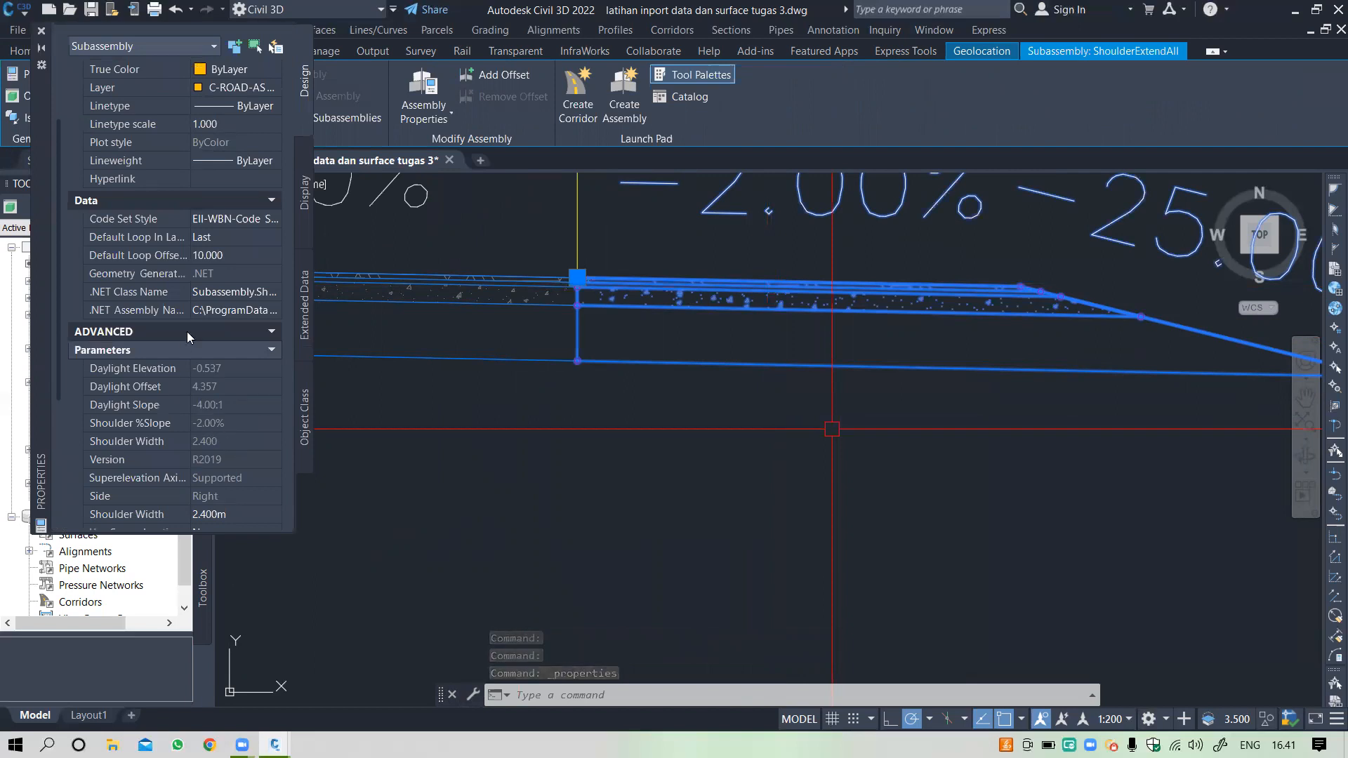
scroll(213, 412, "down", 2)
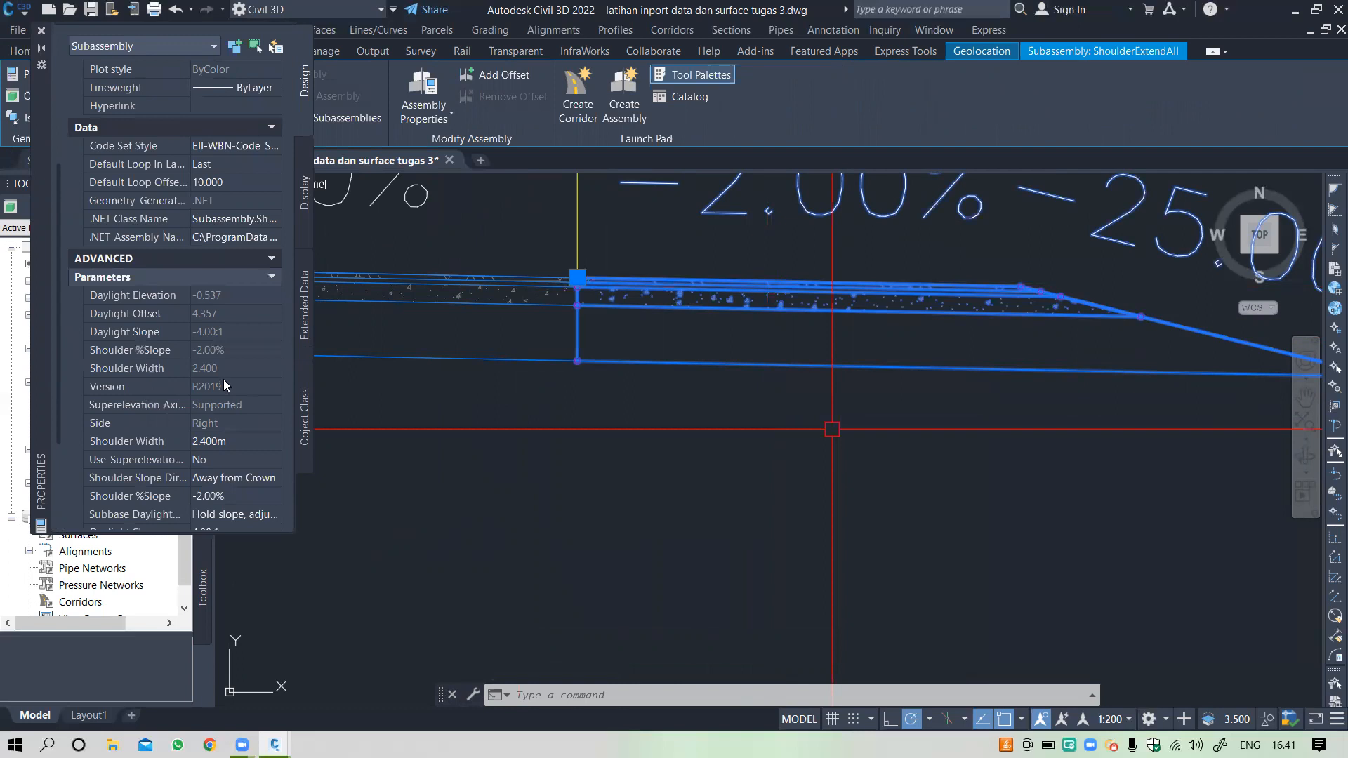
left_click(236, 435)
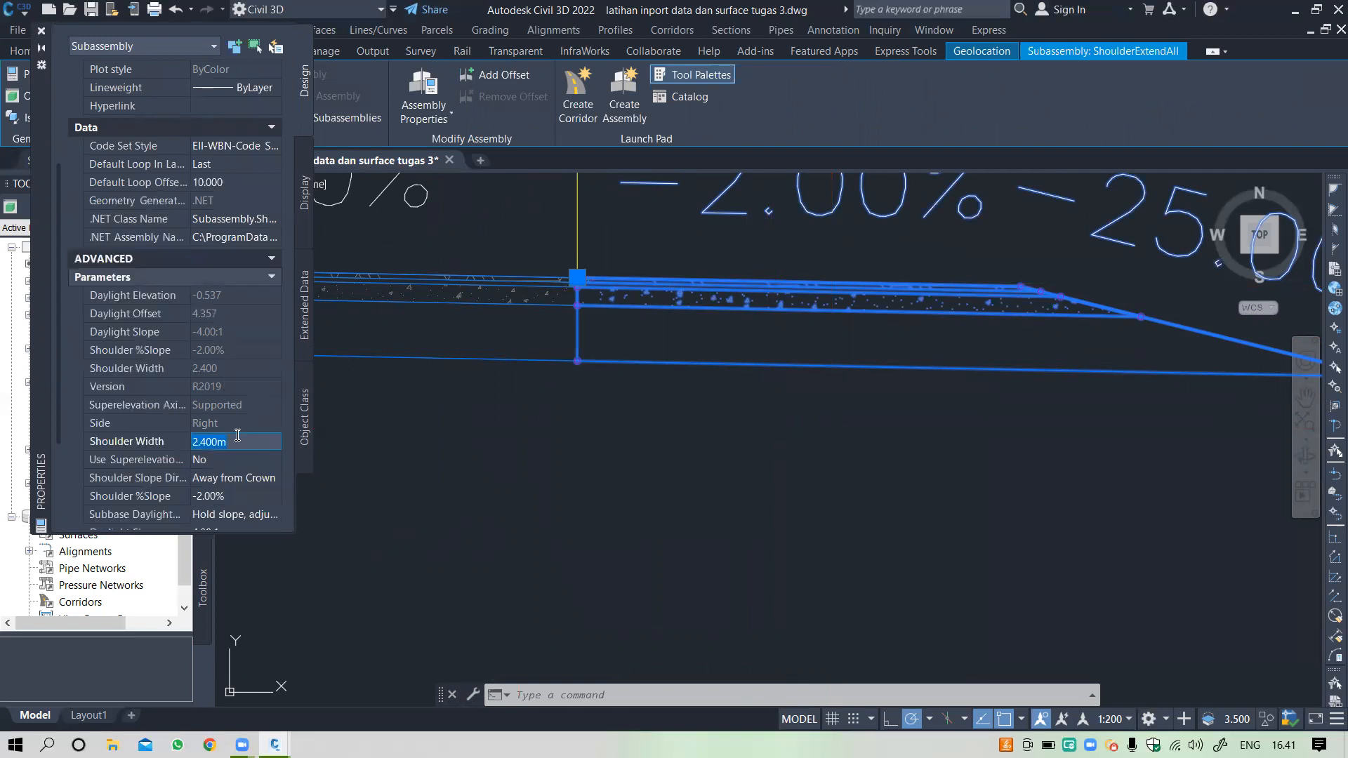
key("BackSpace")
type("1.5")
key("Return")
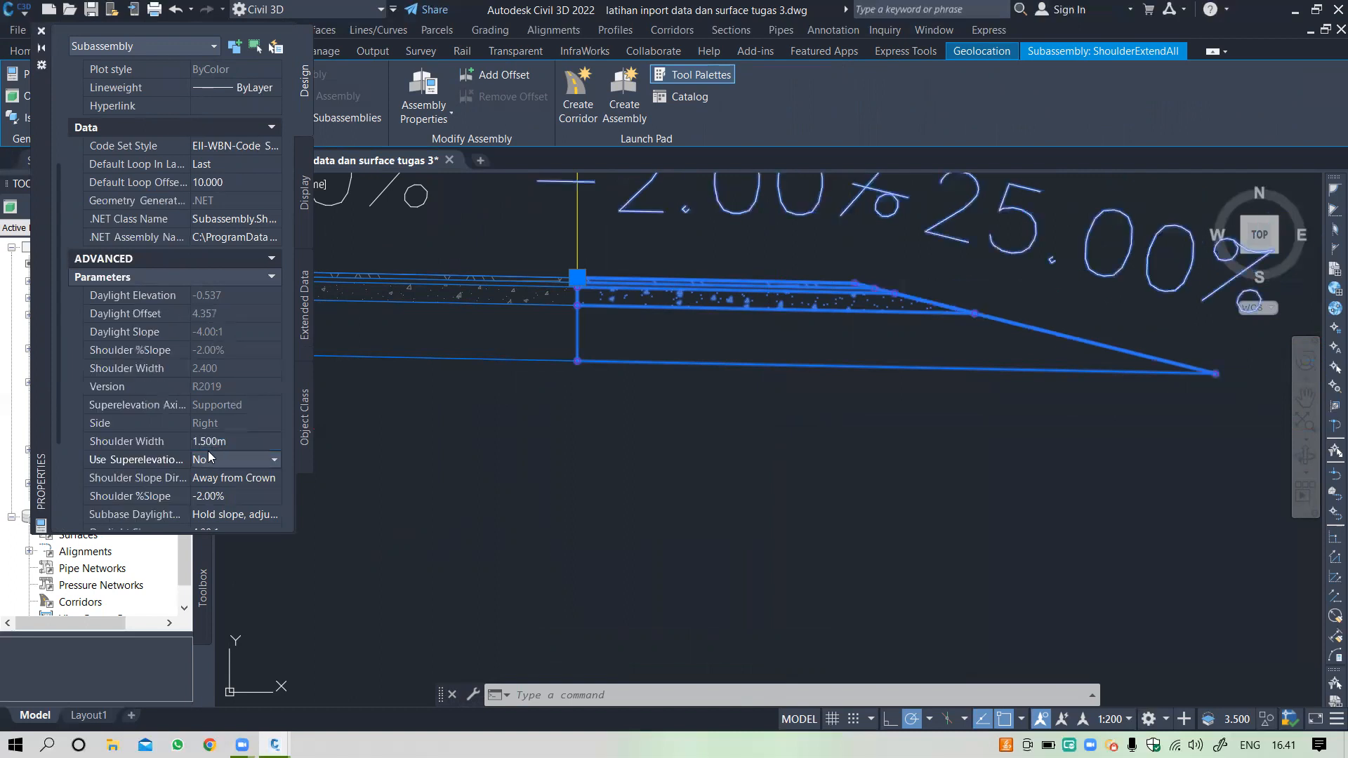
Step: Set the right shoulder's Use Superelevation parameter to Right Inside Shoulder
scroll(206, 439, "down", 3)
left_click(217, 365)
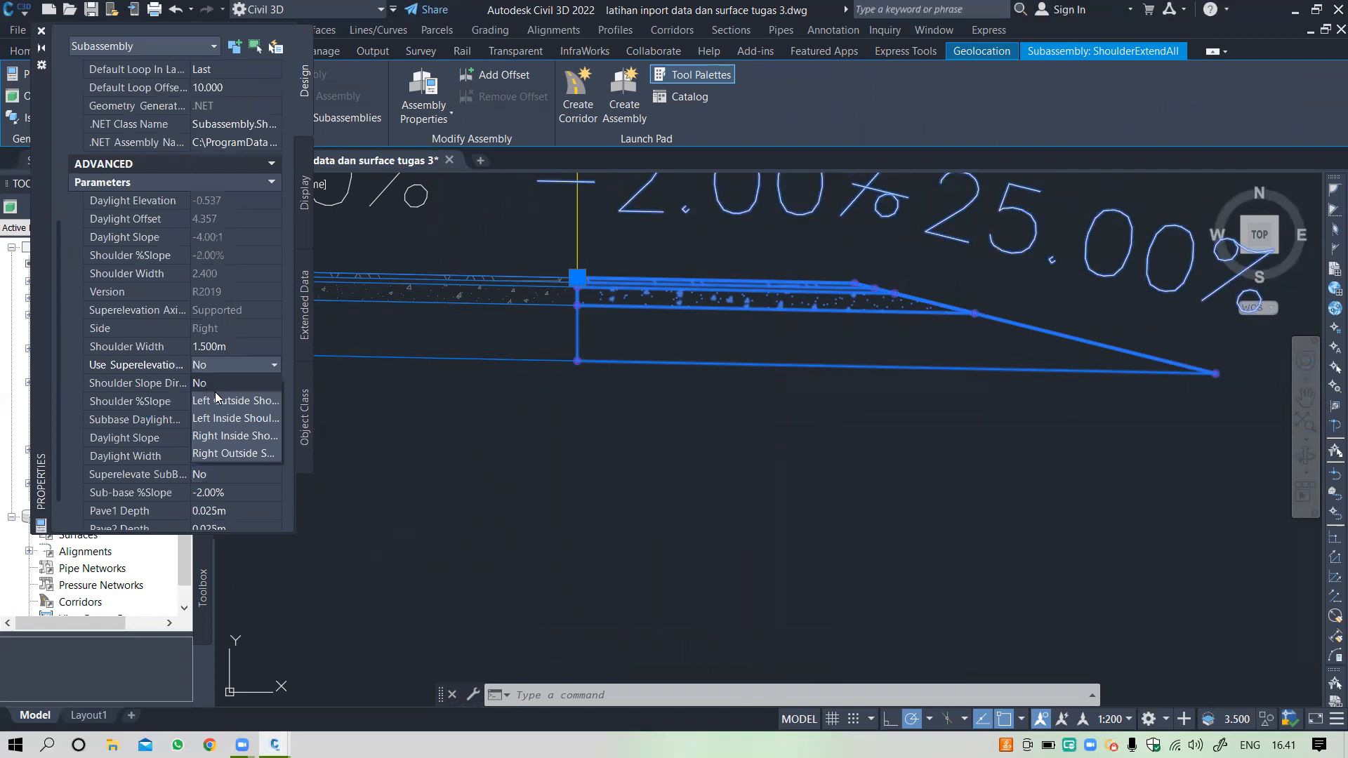
left_click(217, 435)
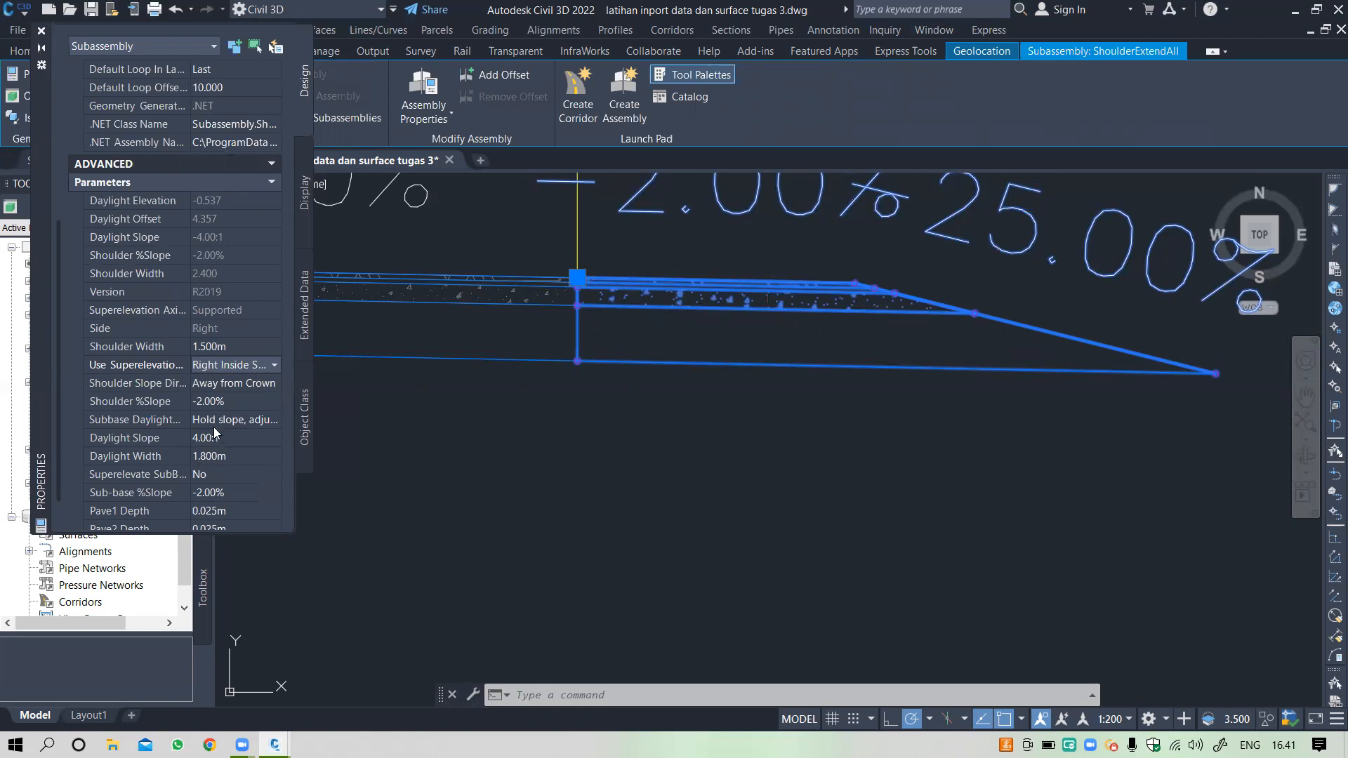
Step: Set the right shoulder's Pave1 Depth, Pave2 Depth and Base Depth to 0 m
scroll(243, 461, "down", 1)
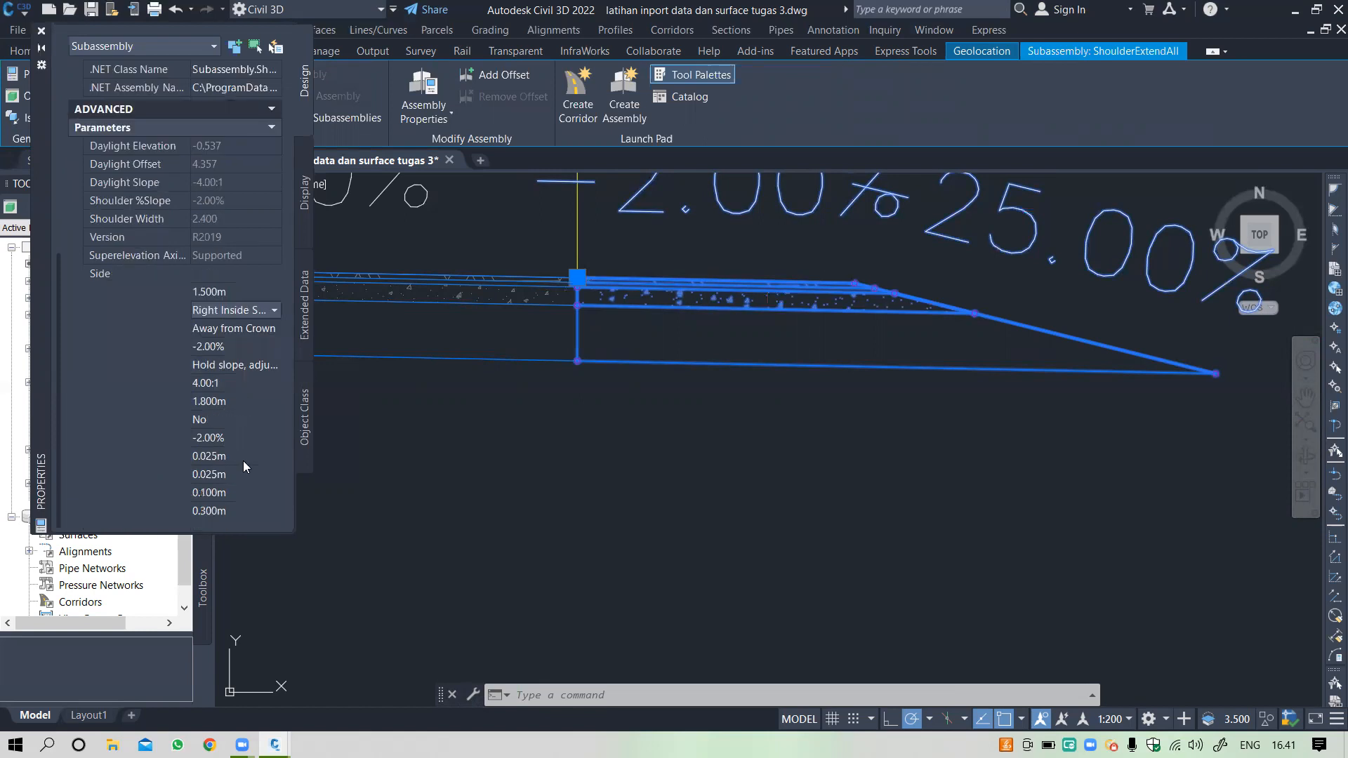
left_click(208, 458)
type("0")
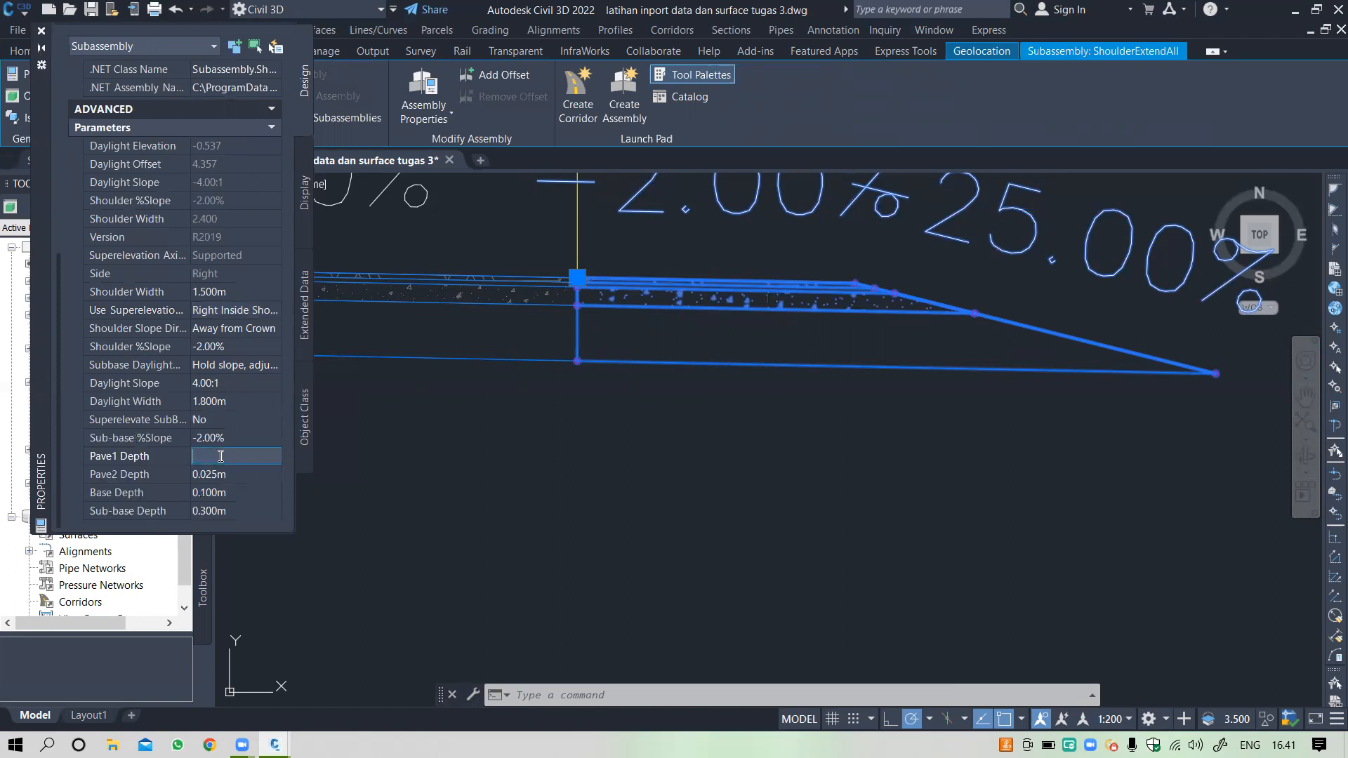
key("Return")
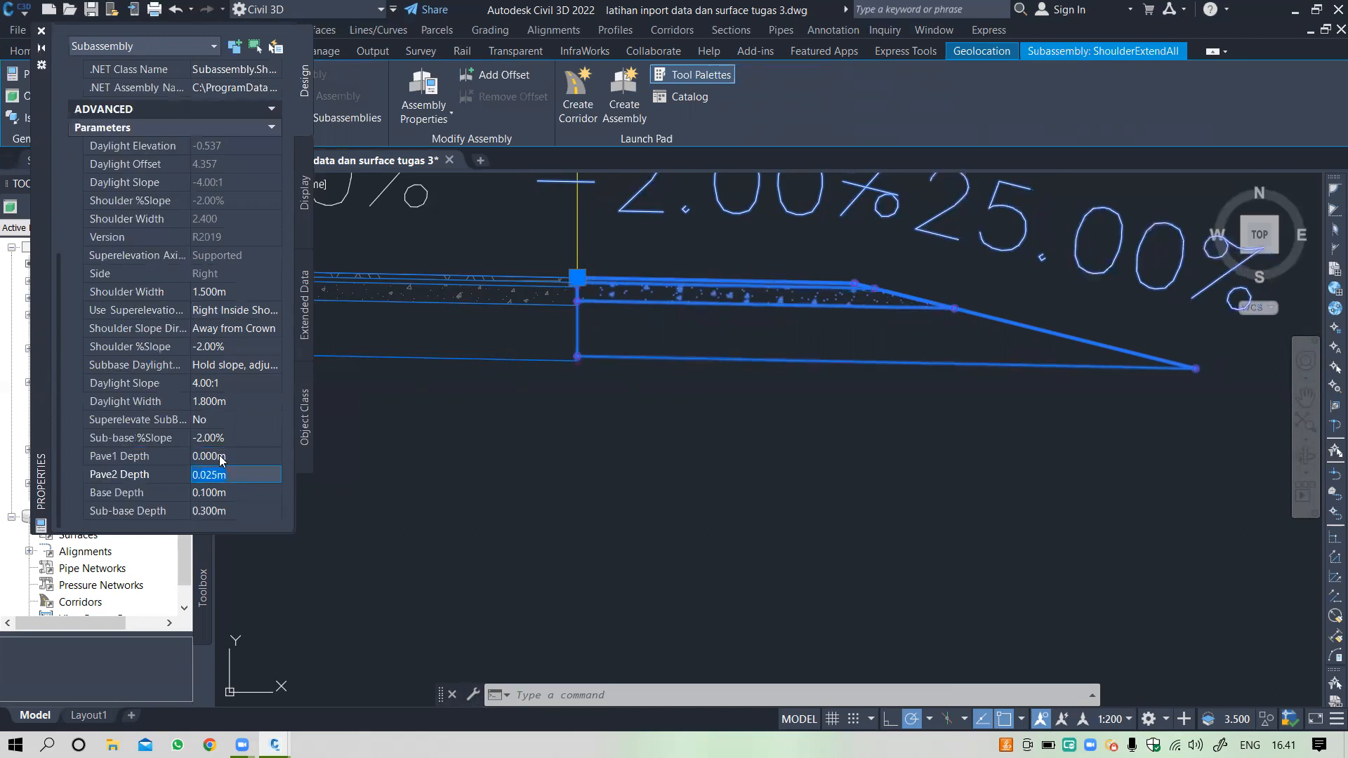
type("0")
key("Return")
type("0")
key("Return")
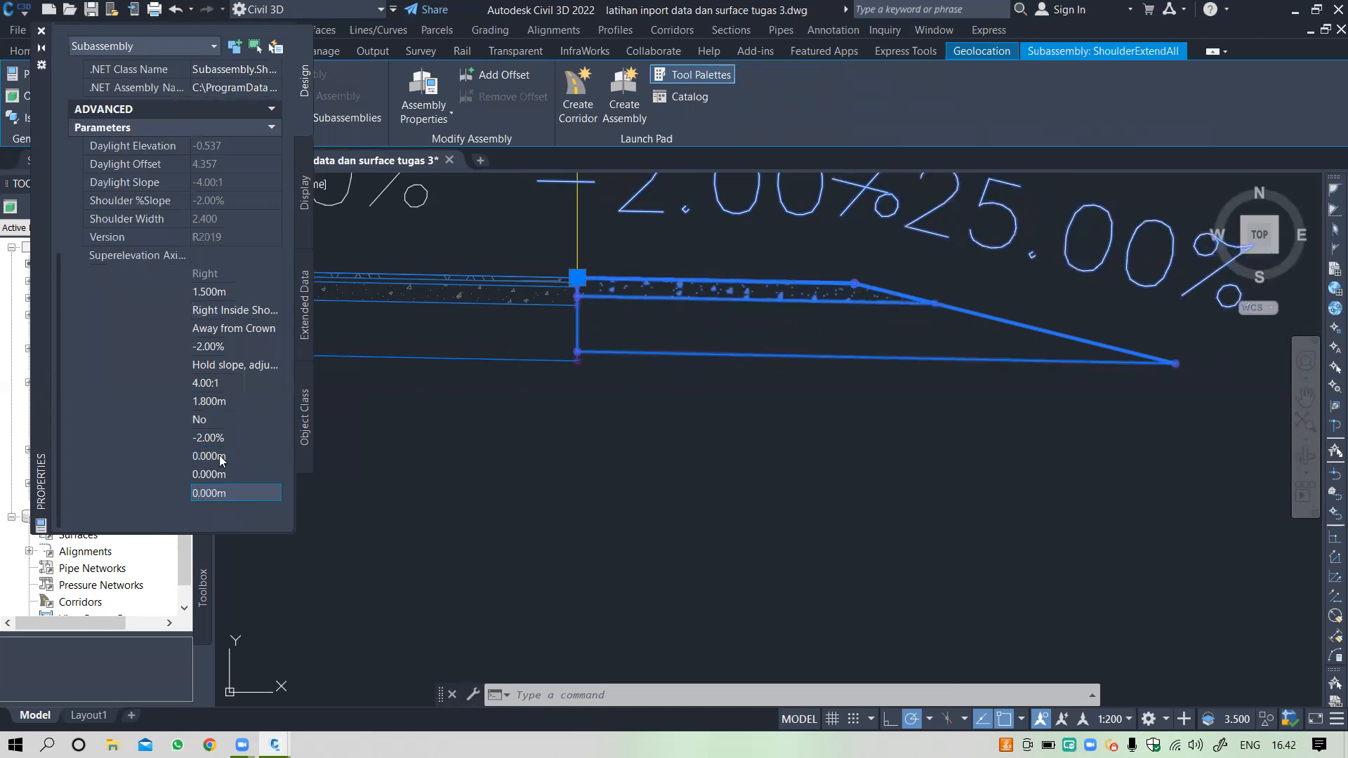
Step: Set the right shoulder's Sub-base Depth to 0.45 m
type("0.45")
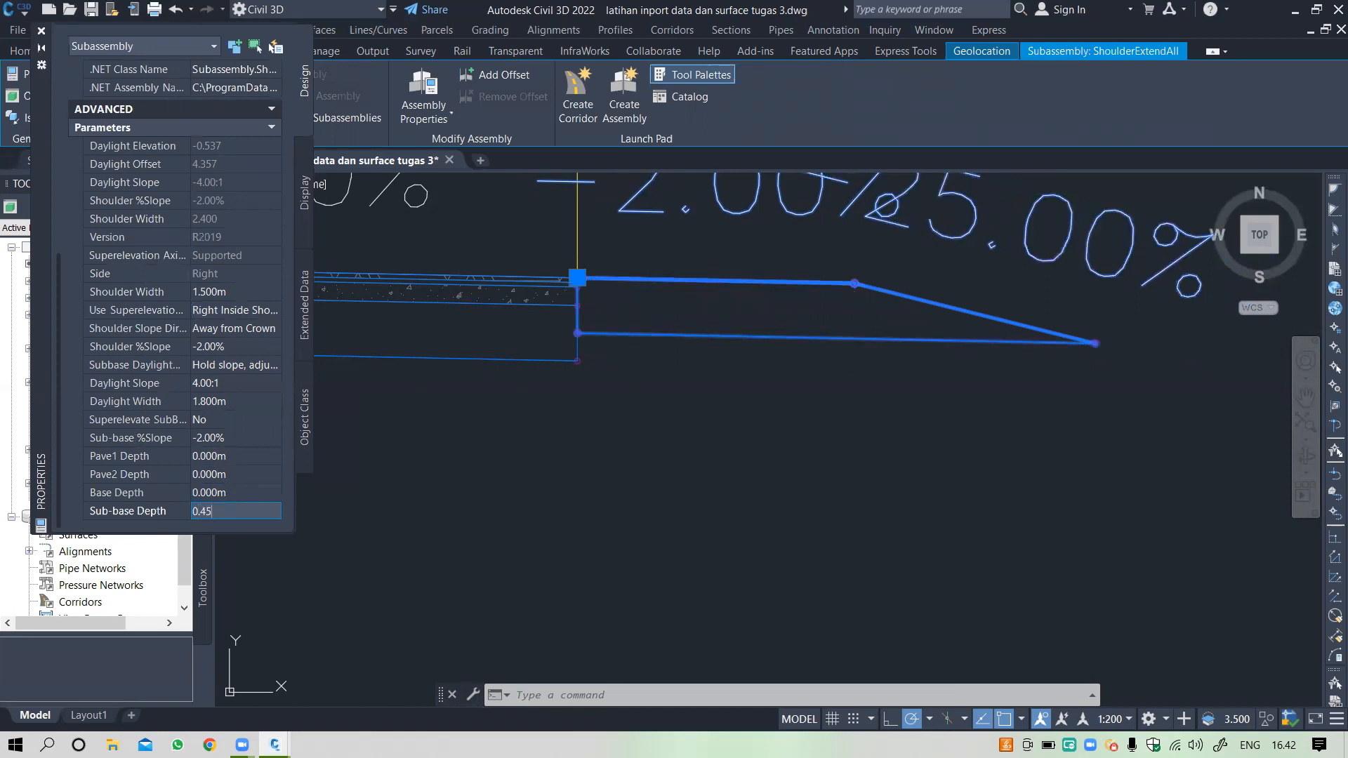
key("Return")
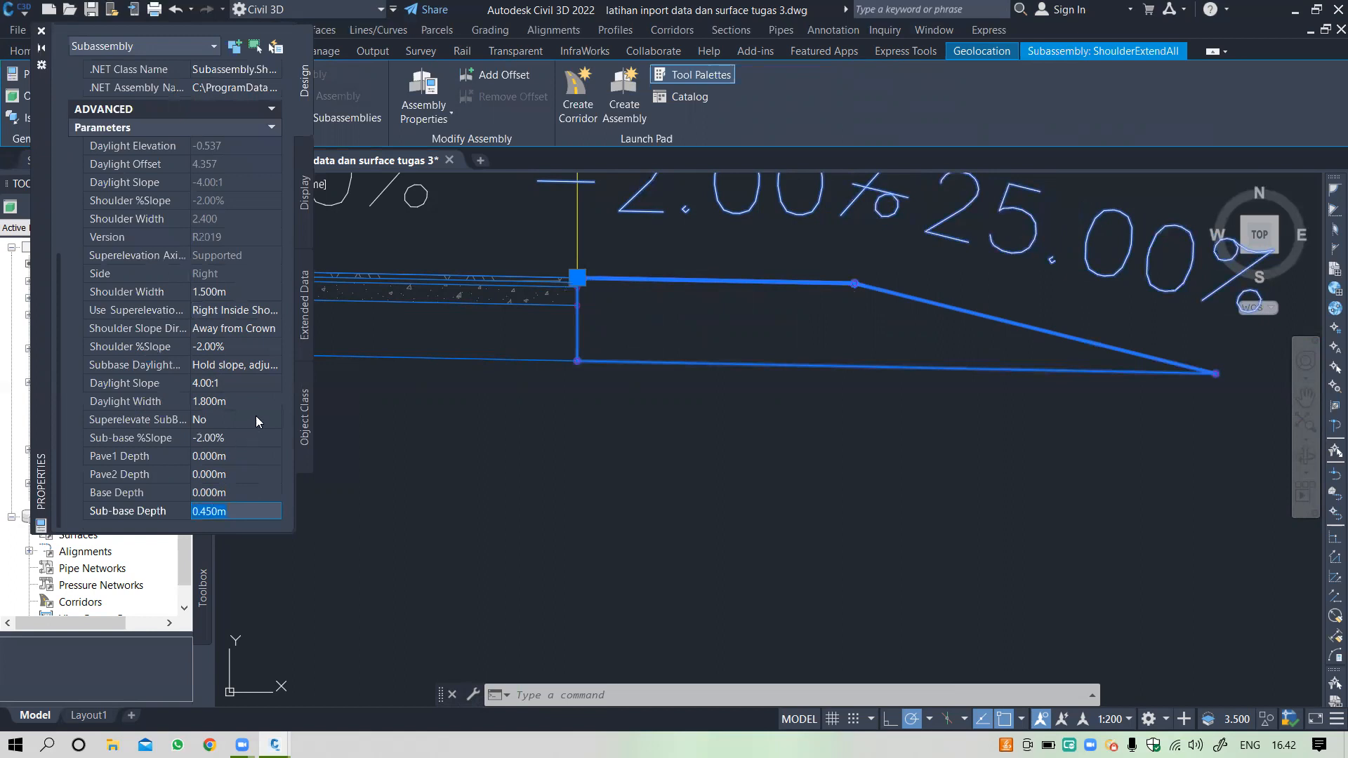
scroll(840, 391, "down", 2)
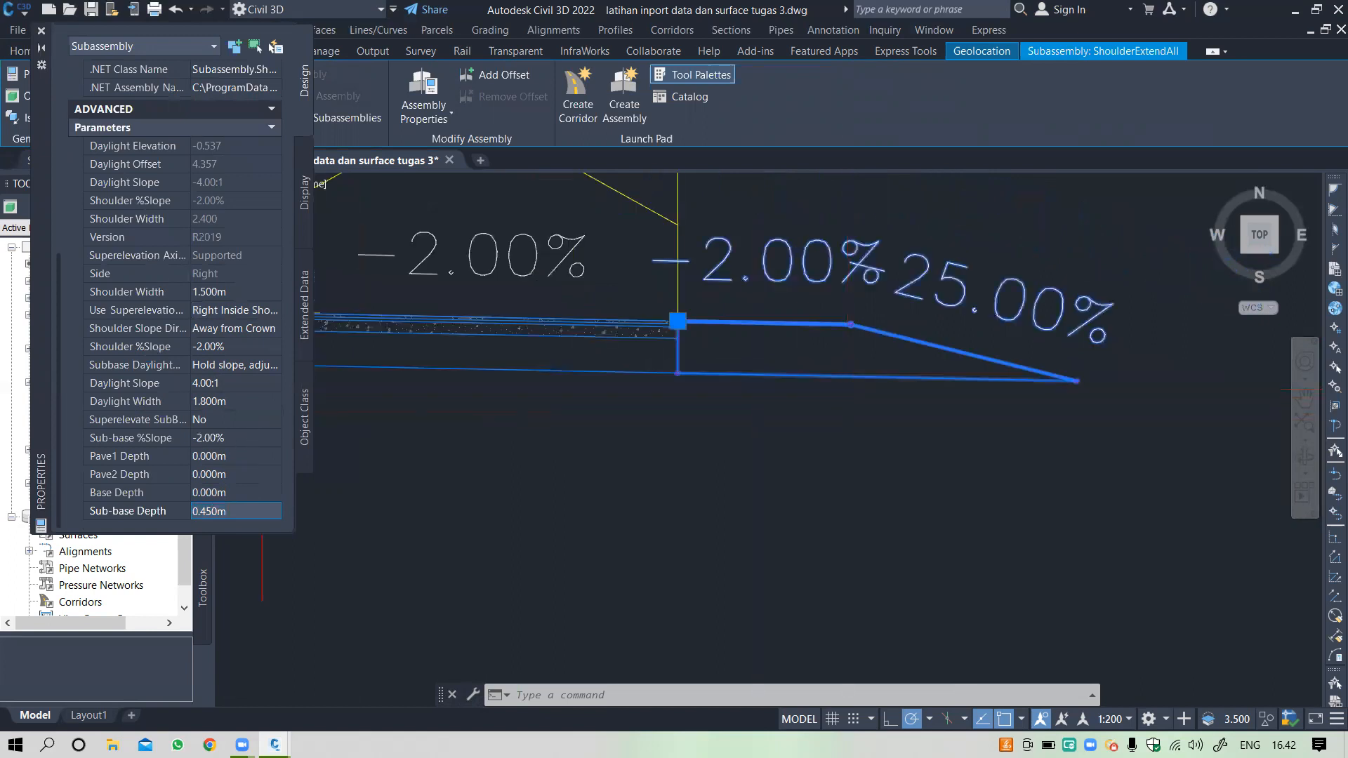
scroll(870, 344, "down", 2)
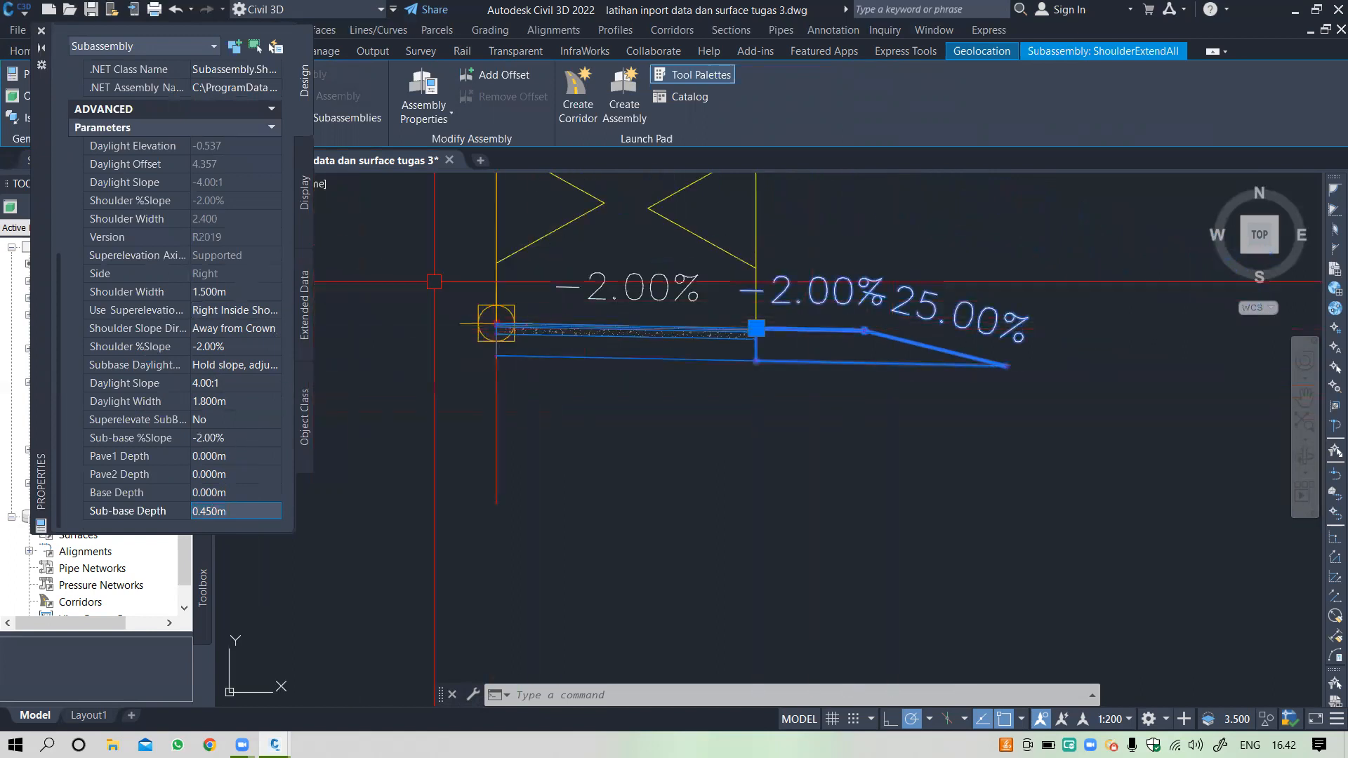
Step: Set the right LaneSuperelevationAOR subassembly's width to 3.5 m in its properties
key("Escape")
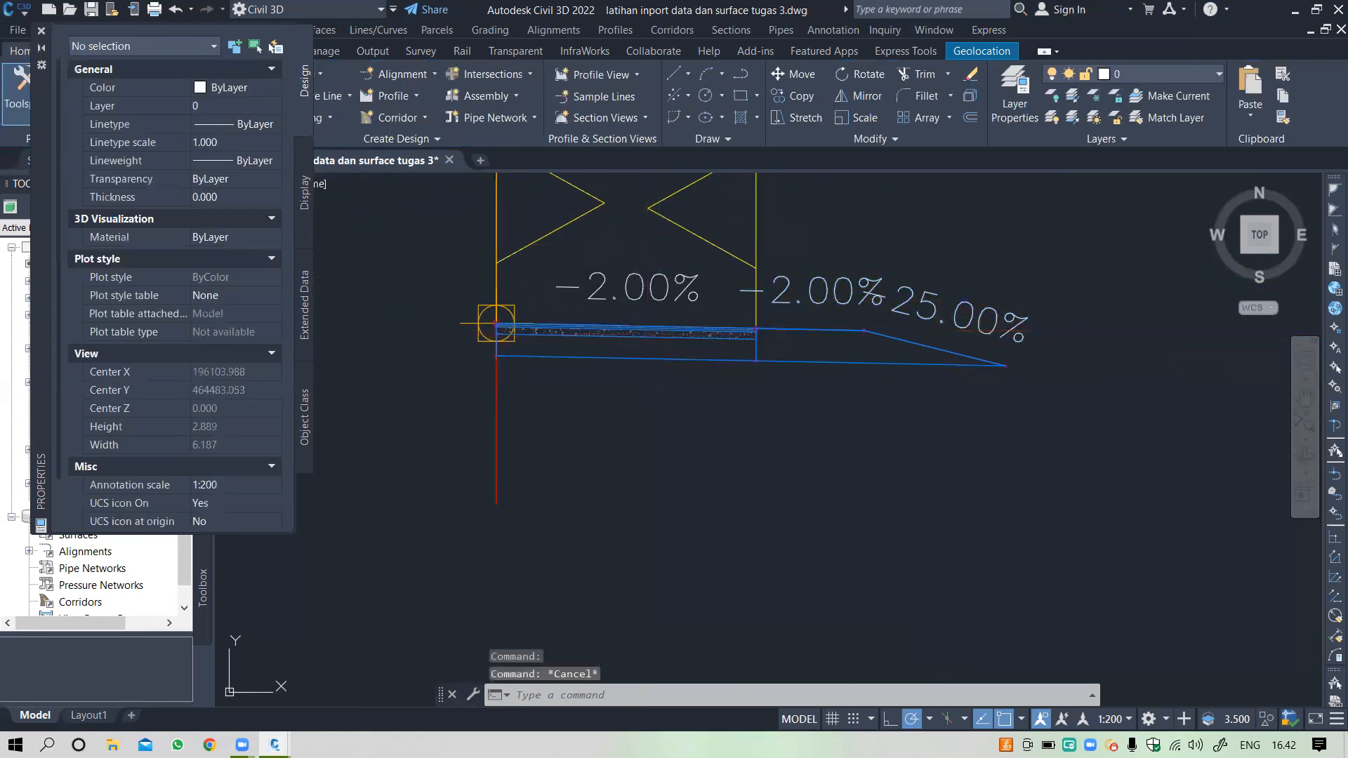
left_click(643, 330)
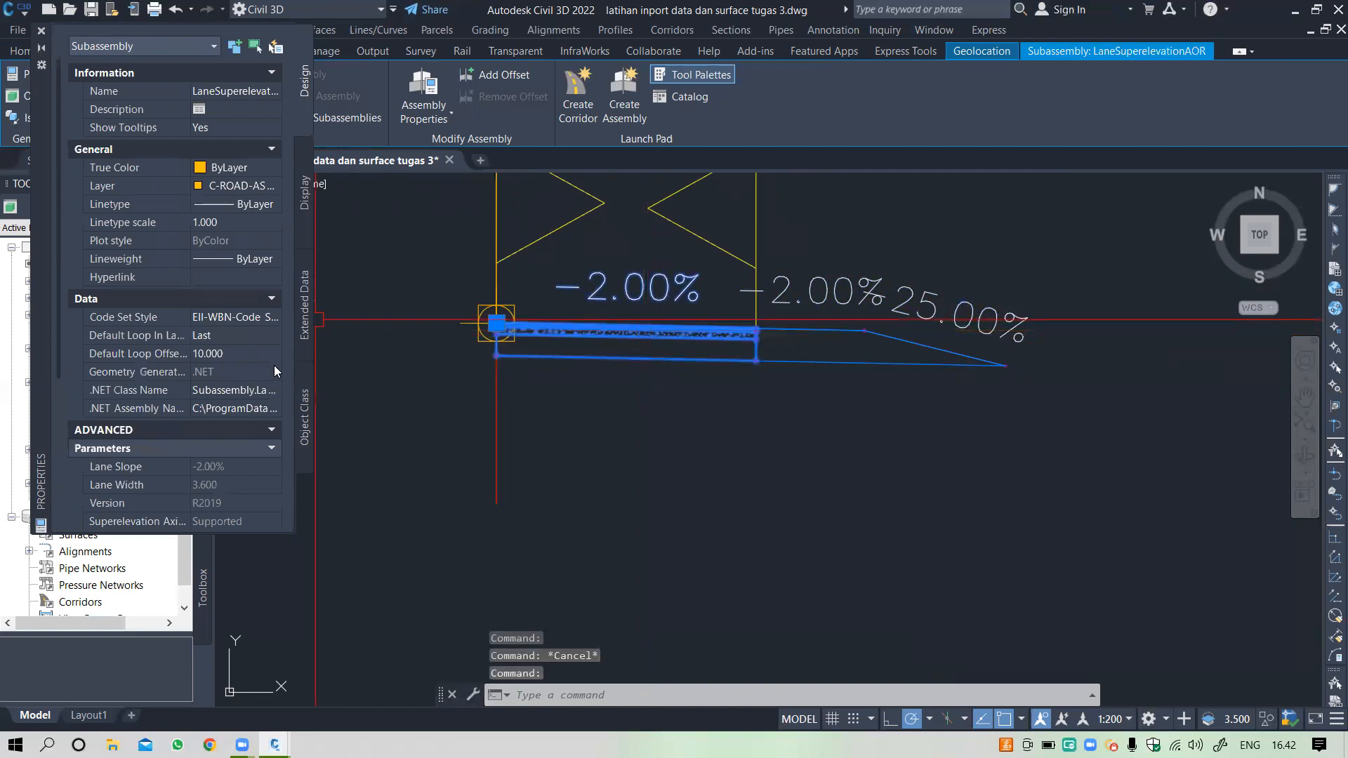
scroll(238, 454, "down", 5)
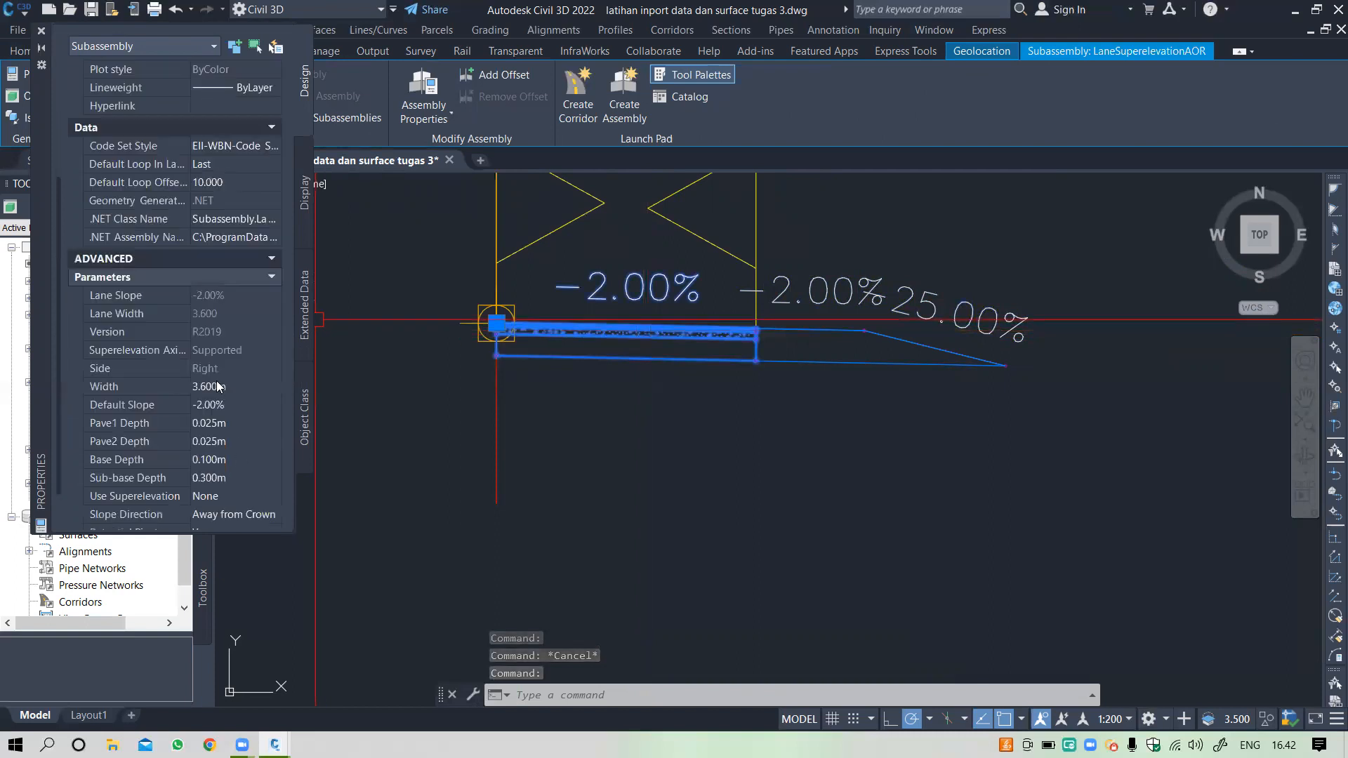
left_click(210, 386)
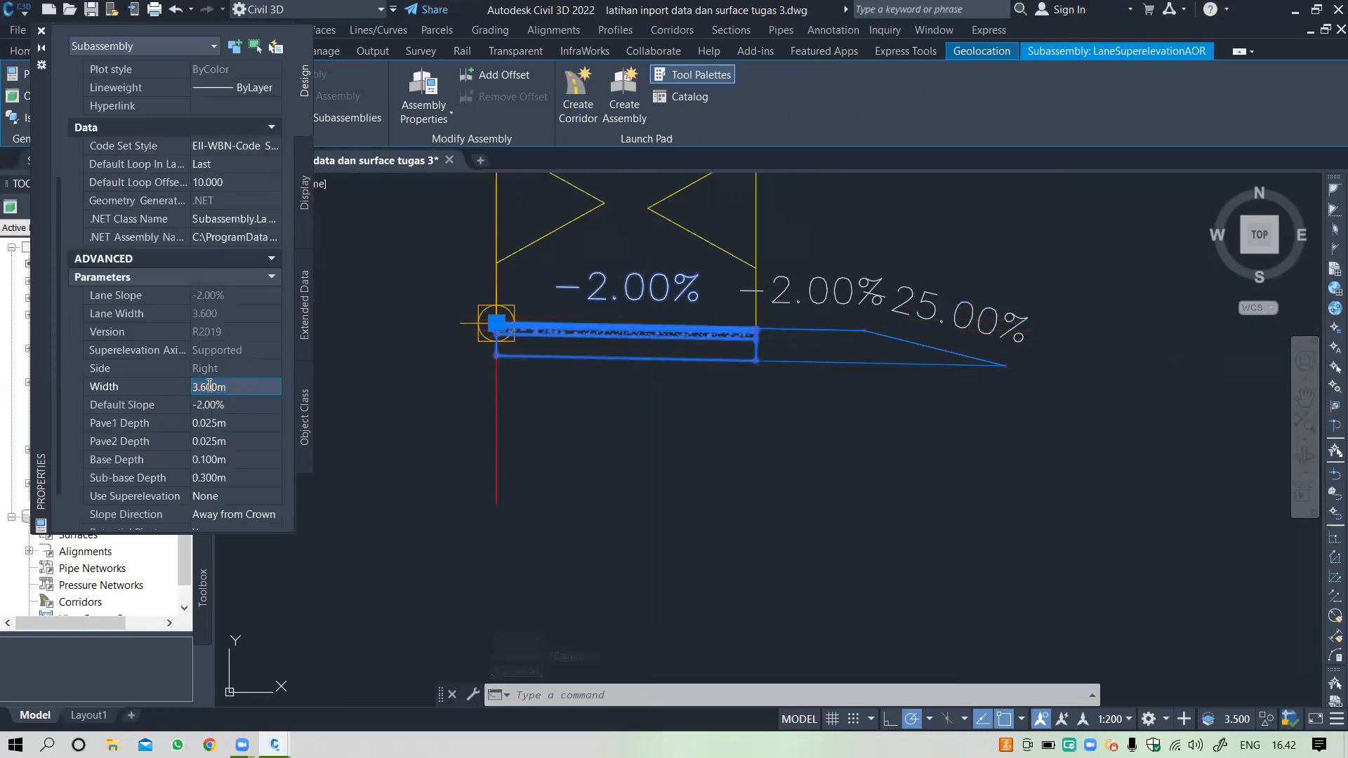
key("BackSpace")
type("5")
left_click(215, 411)
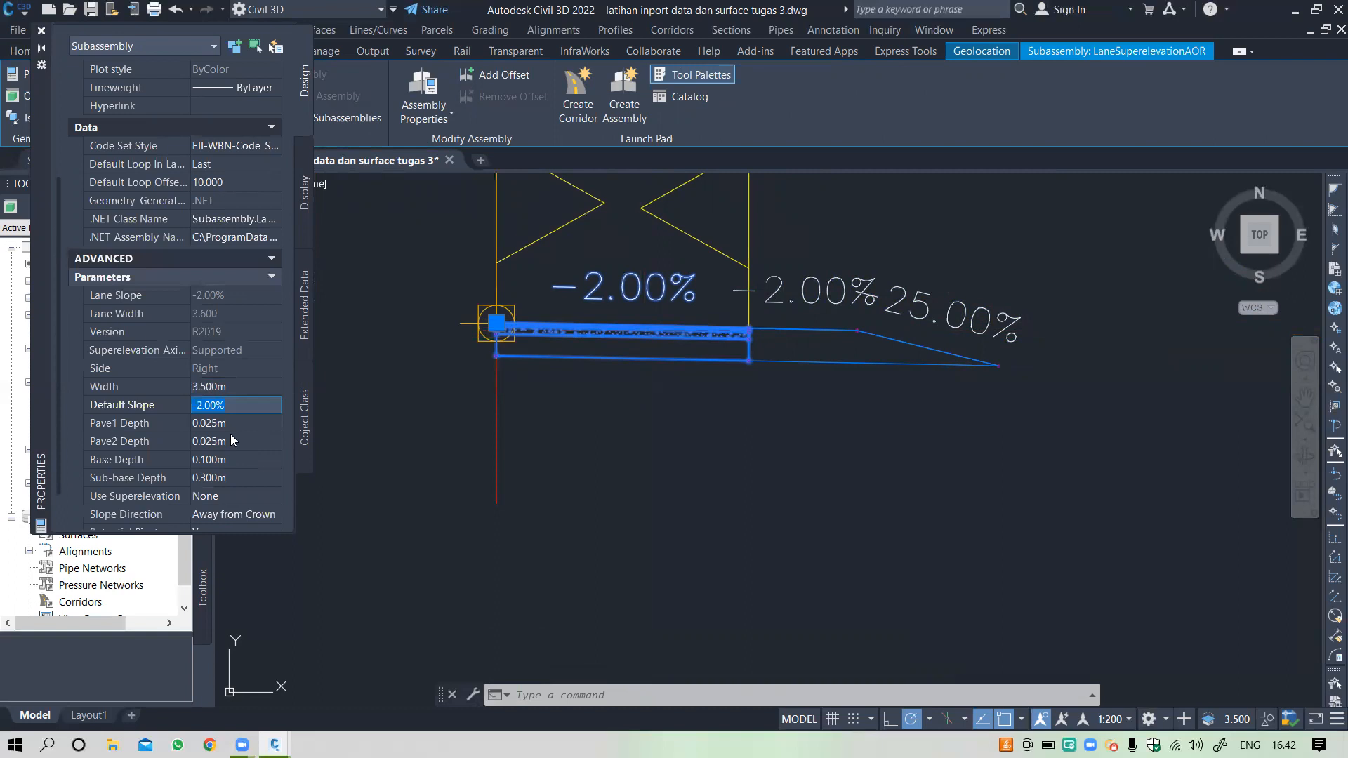
Step: Set the right lane's Use Superelevation parameter to Right Lane Outside, then close the properties and deselect the lane
scroll(228, 447, "down", 1)
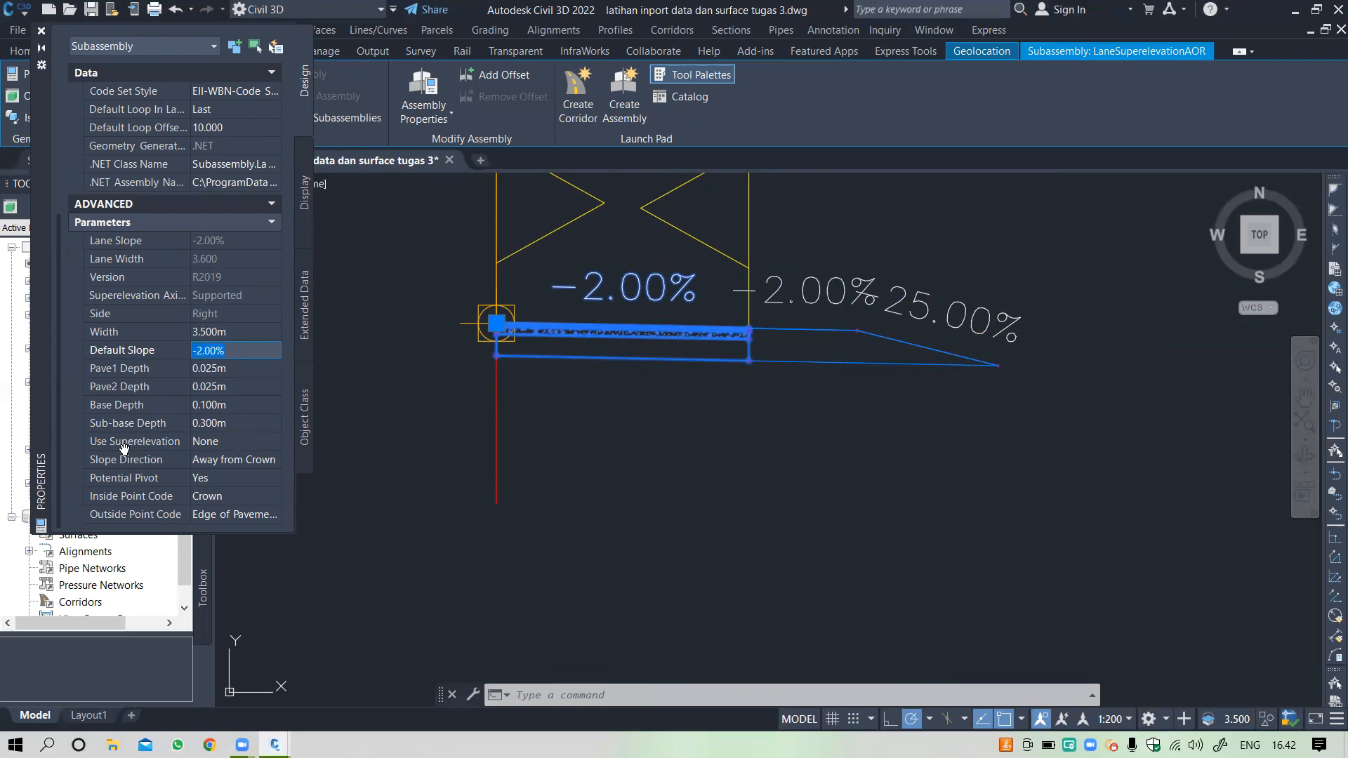
left_click(214, 441)
left_click(216, 443)
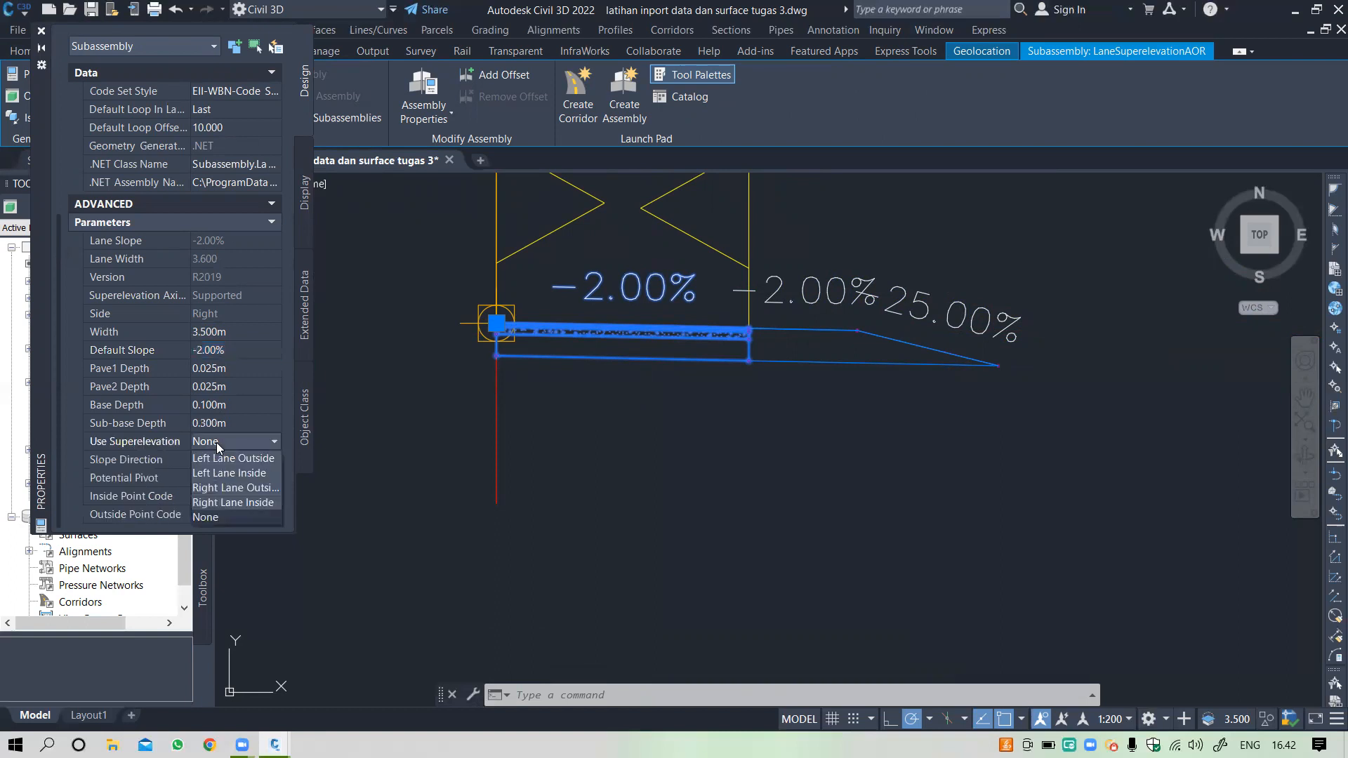
left_click(245, 489)
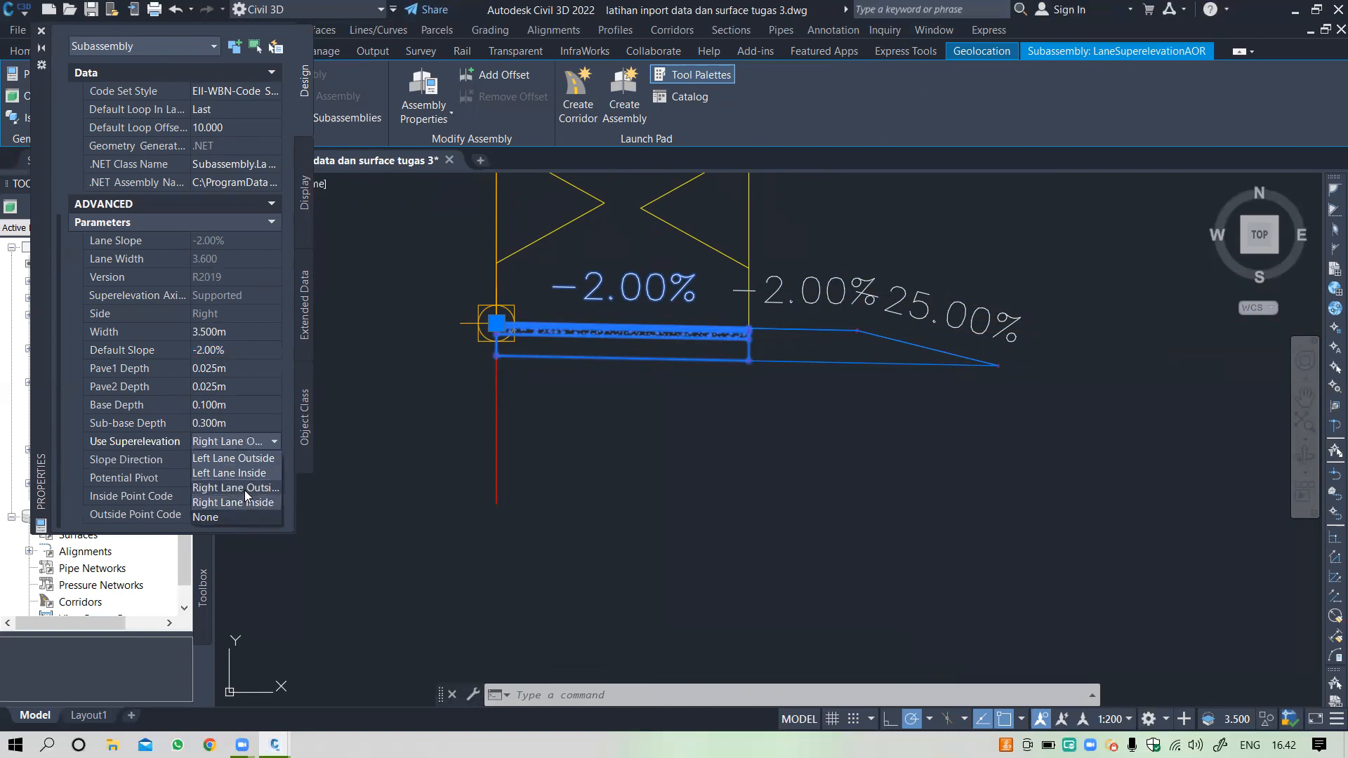
double_click(250, 442)
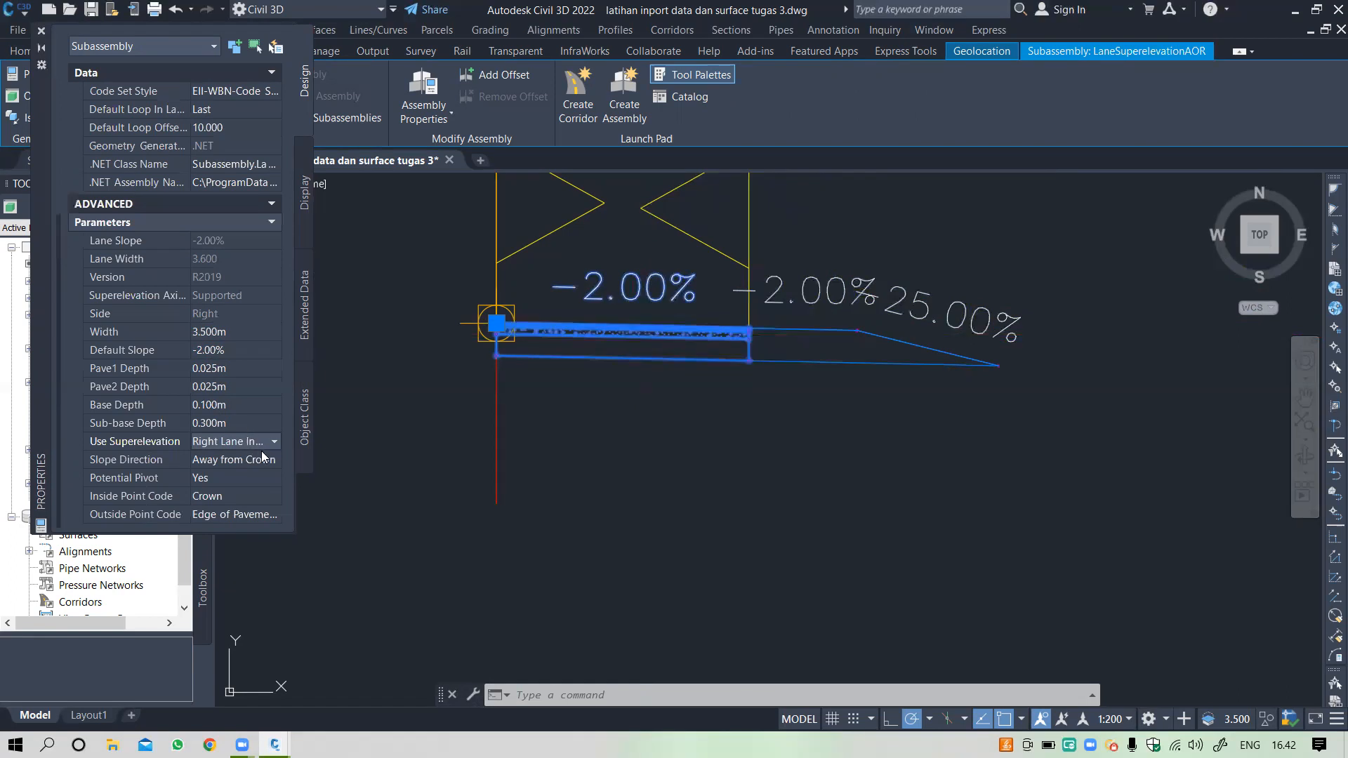
left_click(241, 440)
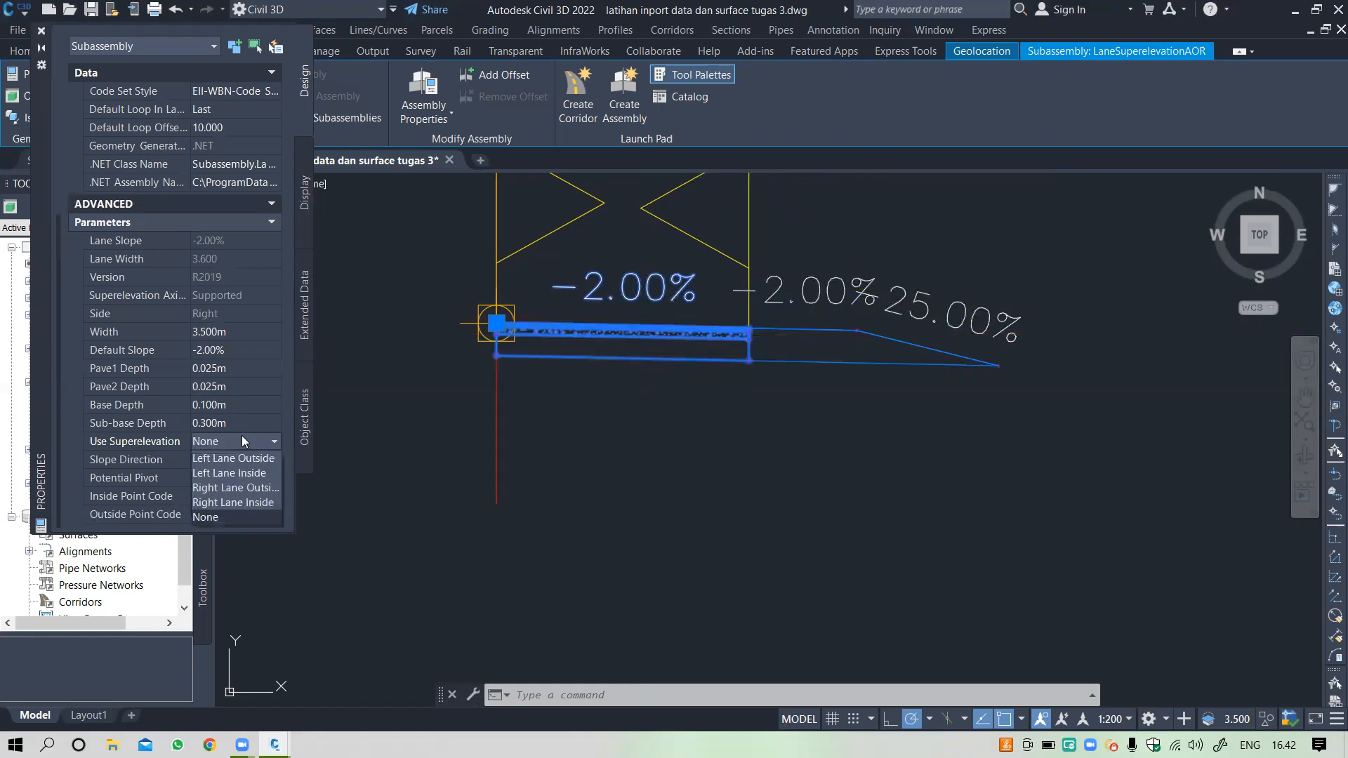
left_click(245, 486)
left_click(245, 485)
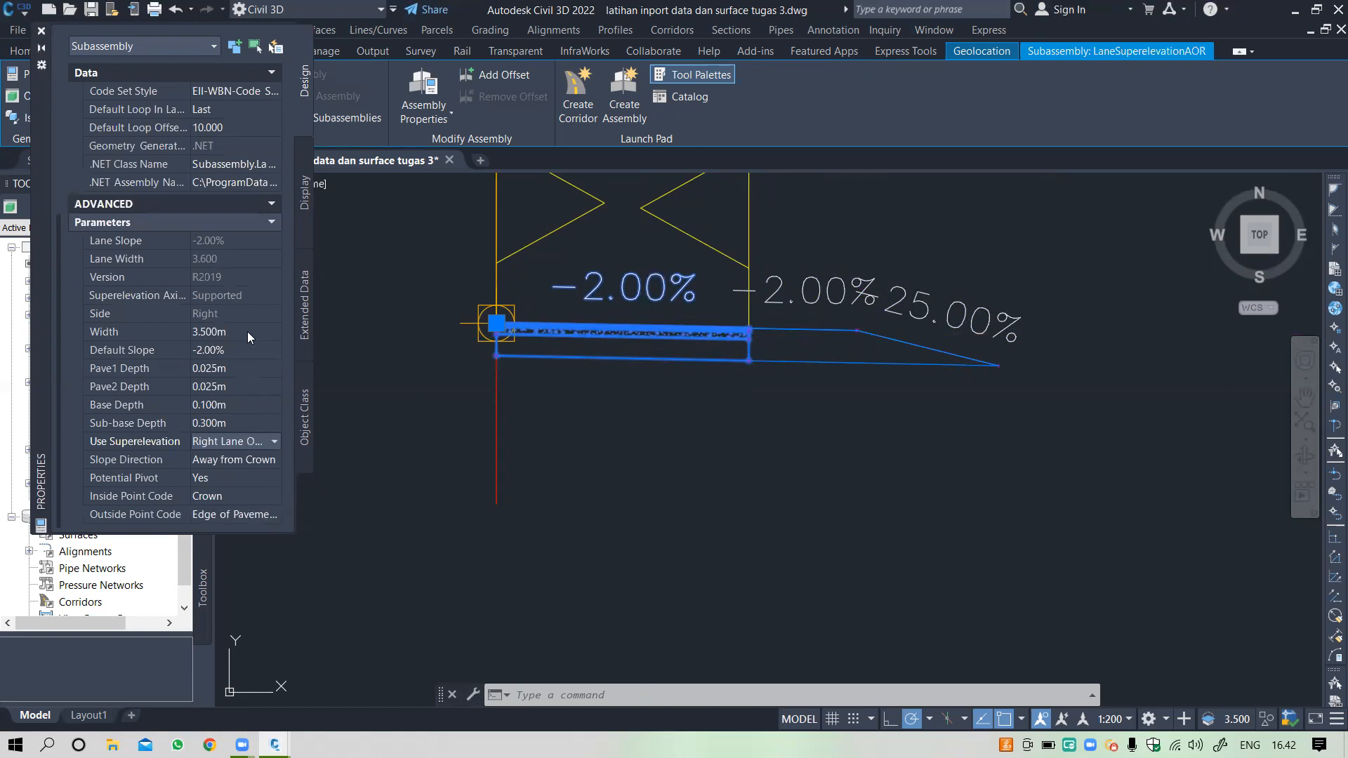
left_click(244, 442)
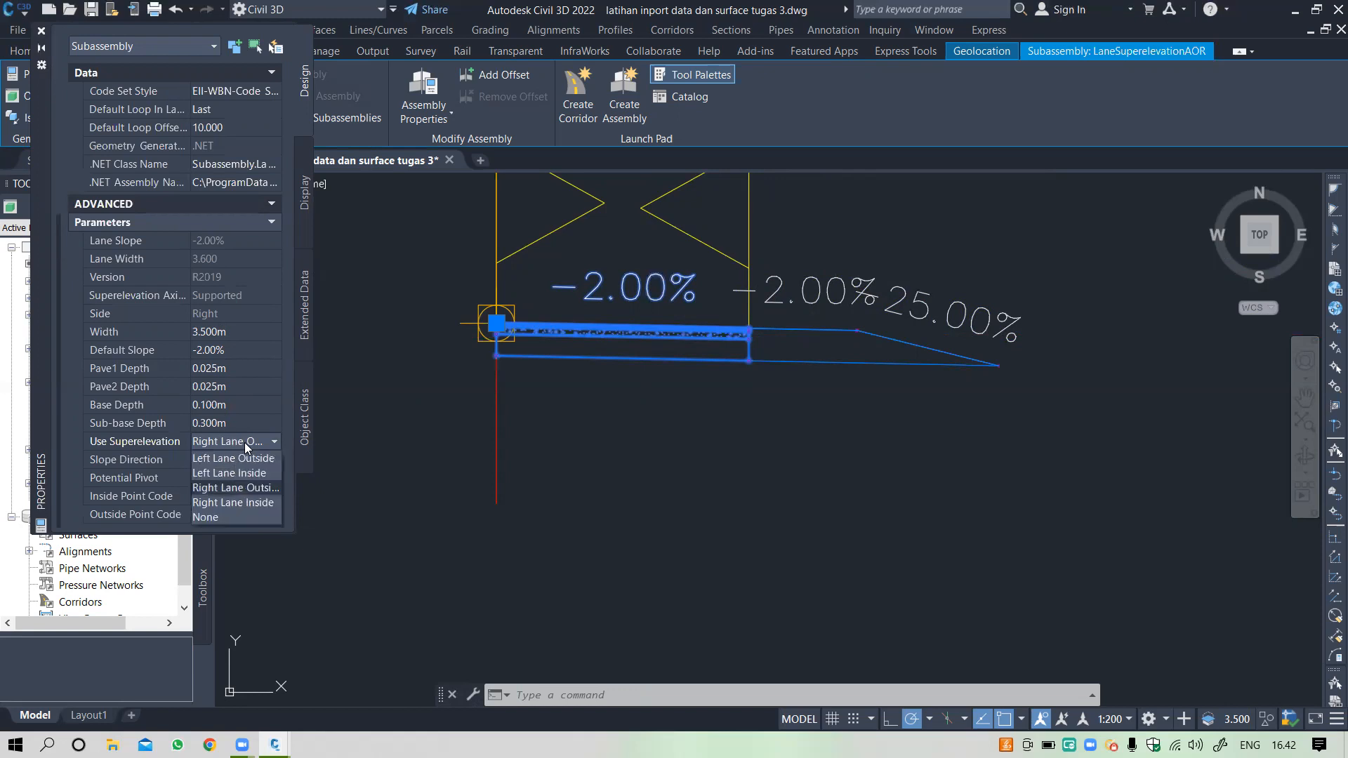
left_click(245, 486)
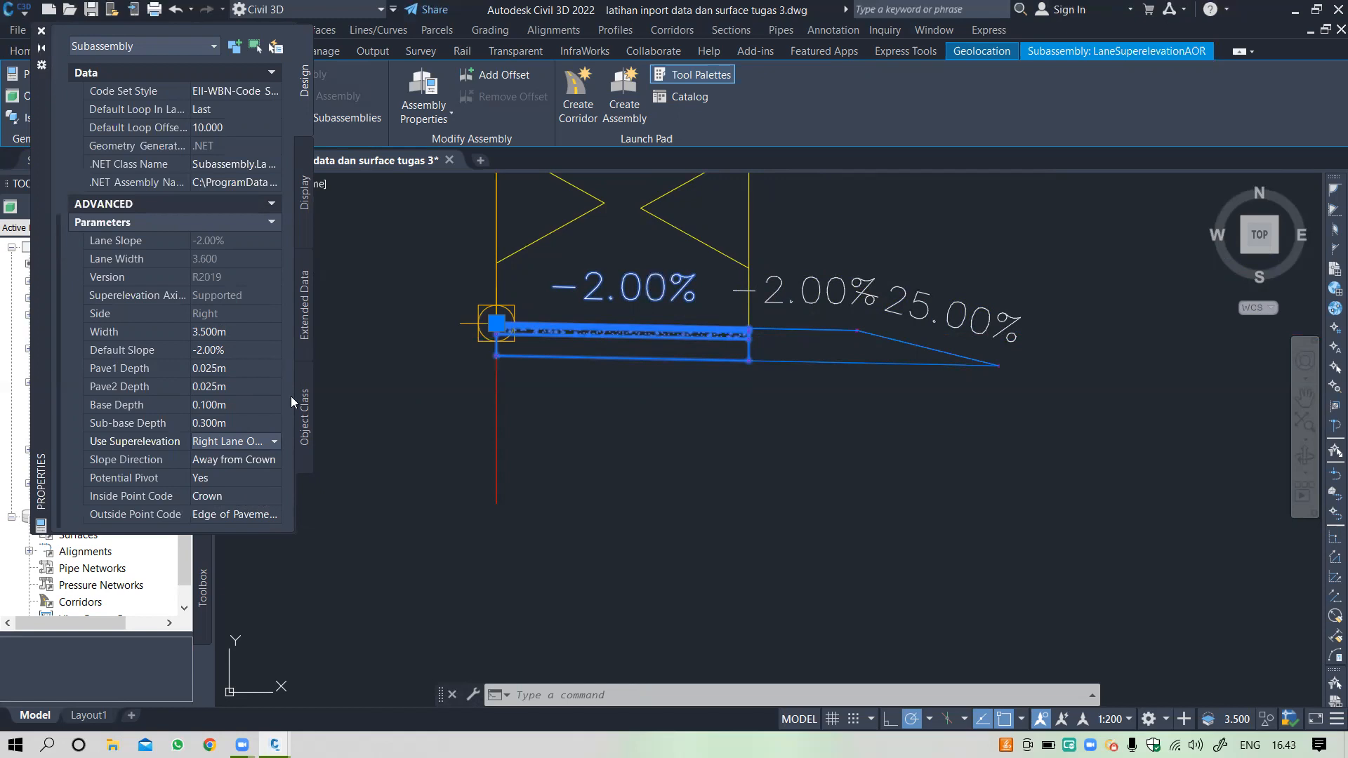
left_click(38, 29)
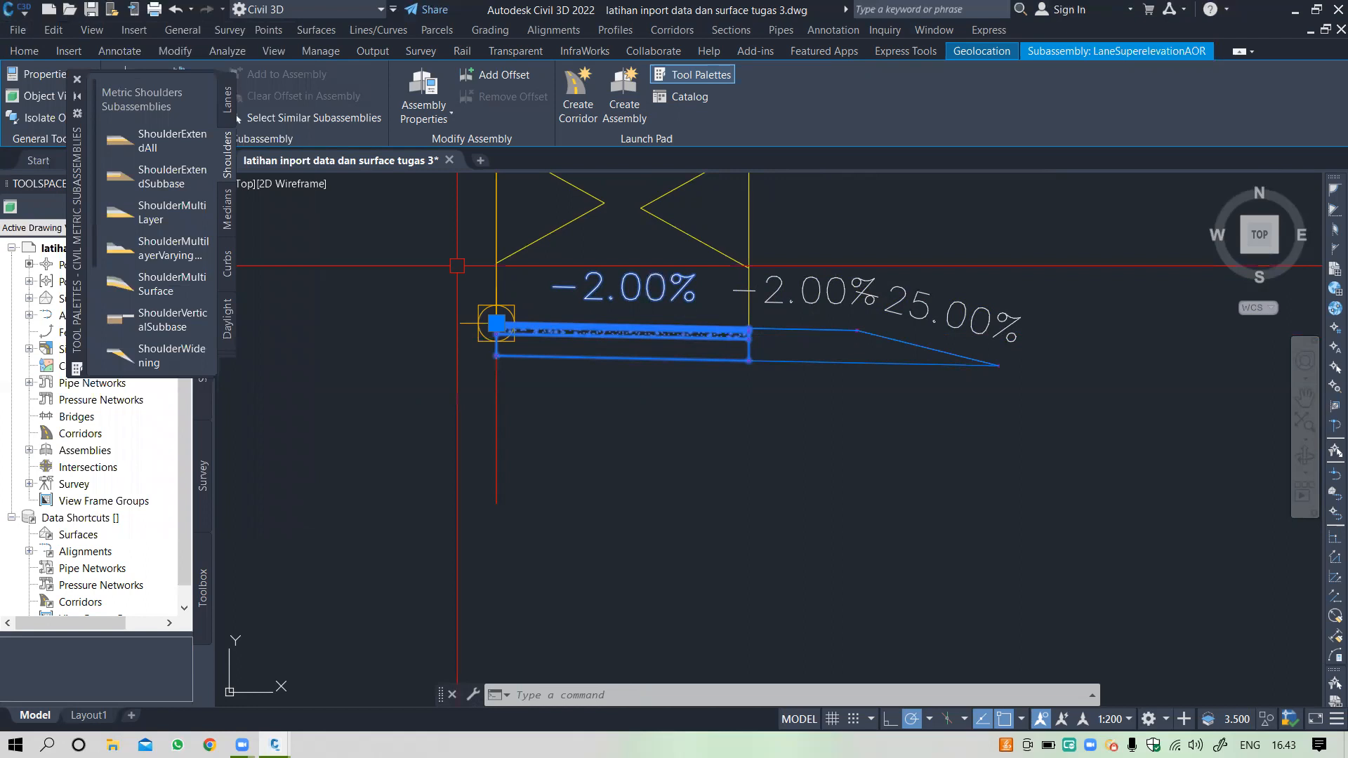
scroll(562, 316, "down", 3)
scroll(566, 301, "up", 1)
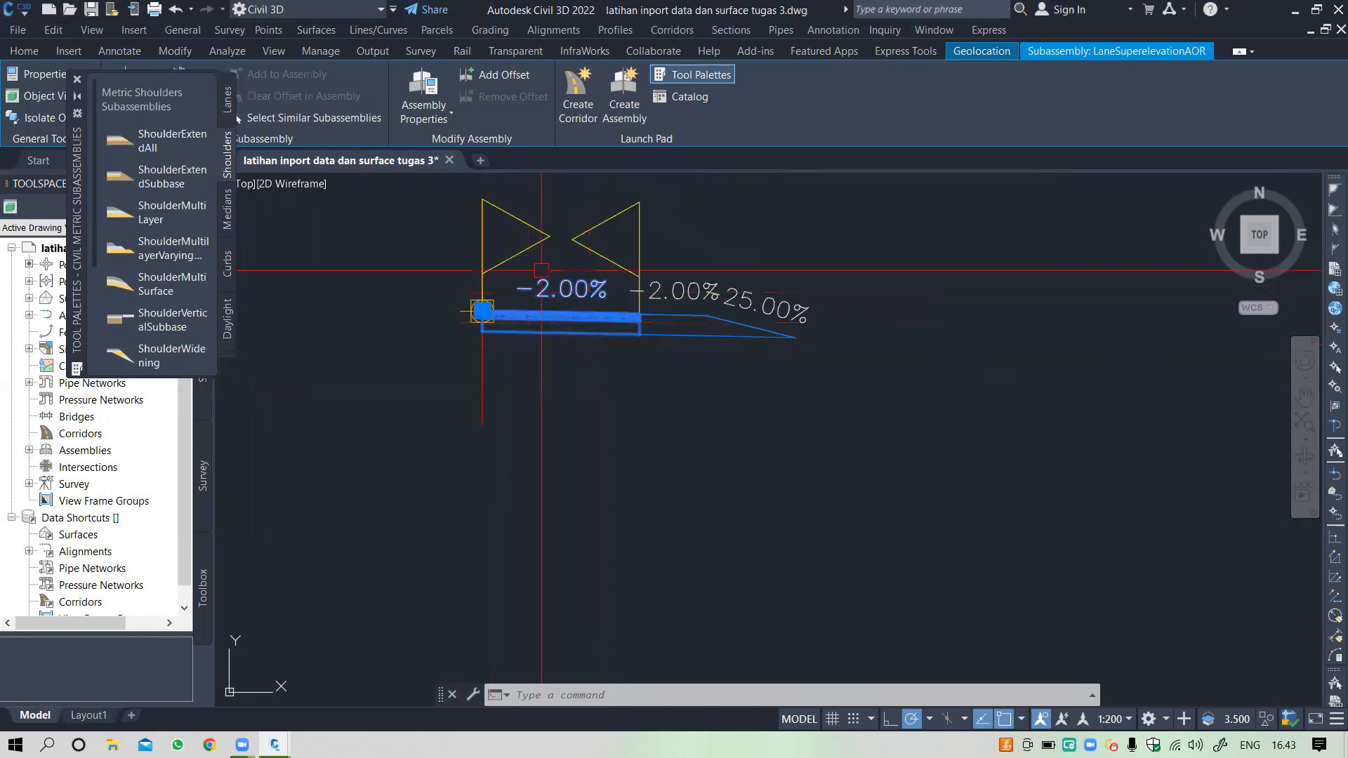
key("Escape")
Step: Attach a right-side DaylightGeneral subassembly from the metric daylight set to the outermost marker point of the right shoulder
scroll(585, 317, "up", 5)
scroll(604, 337, "down", 4)
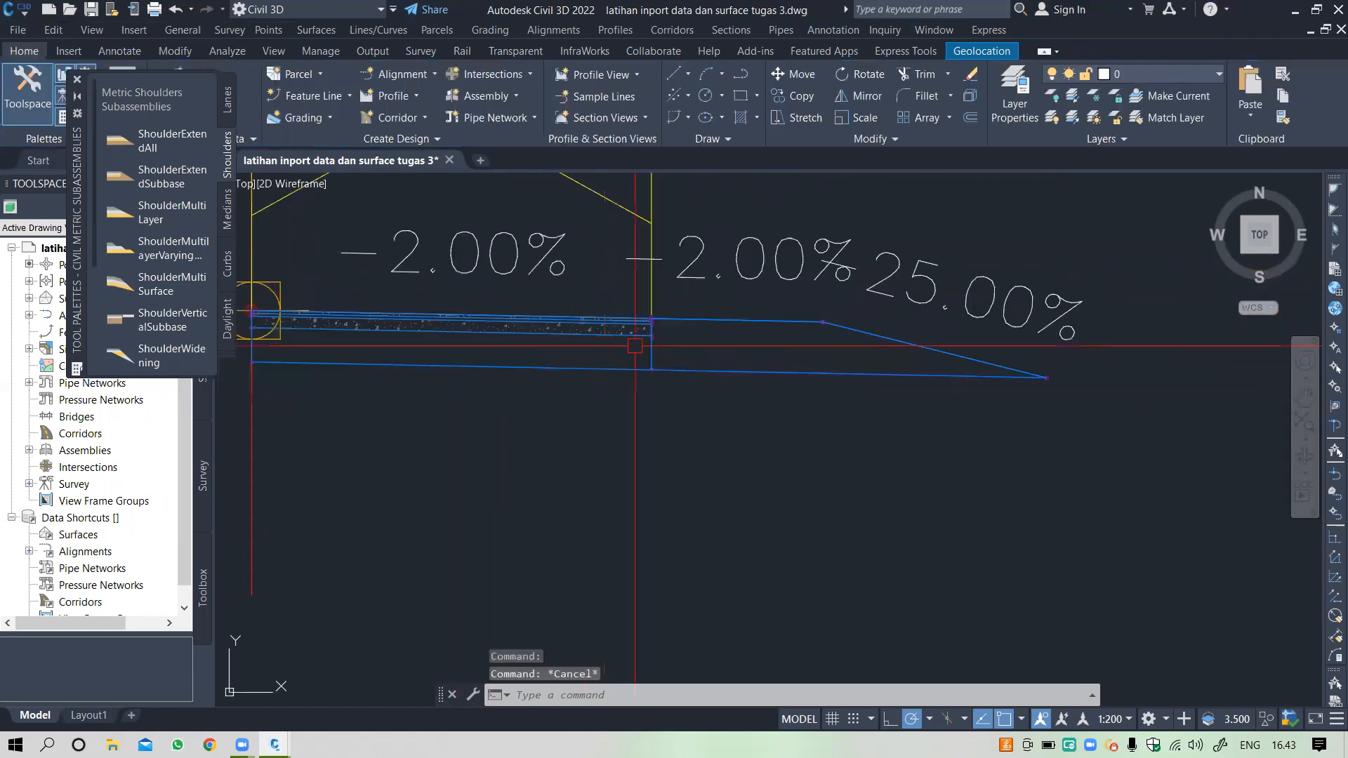
left_click(141, 291)
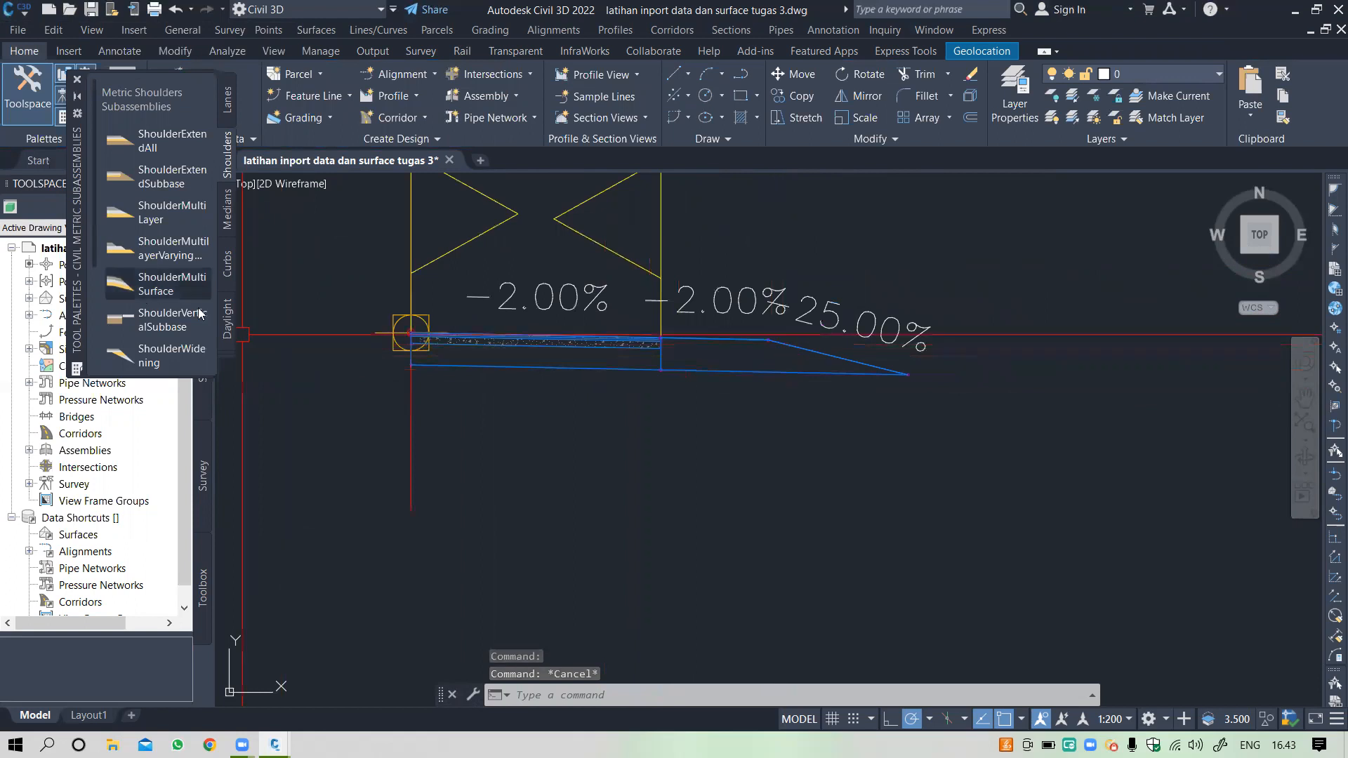
left_click(224, 354)
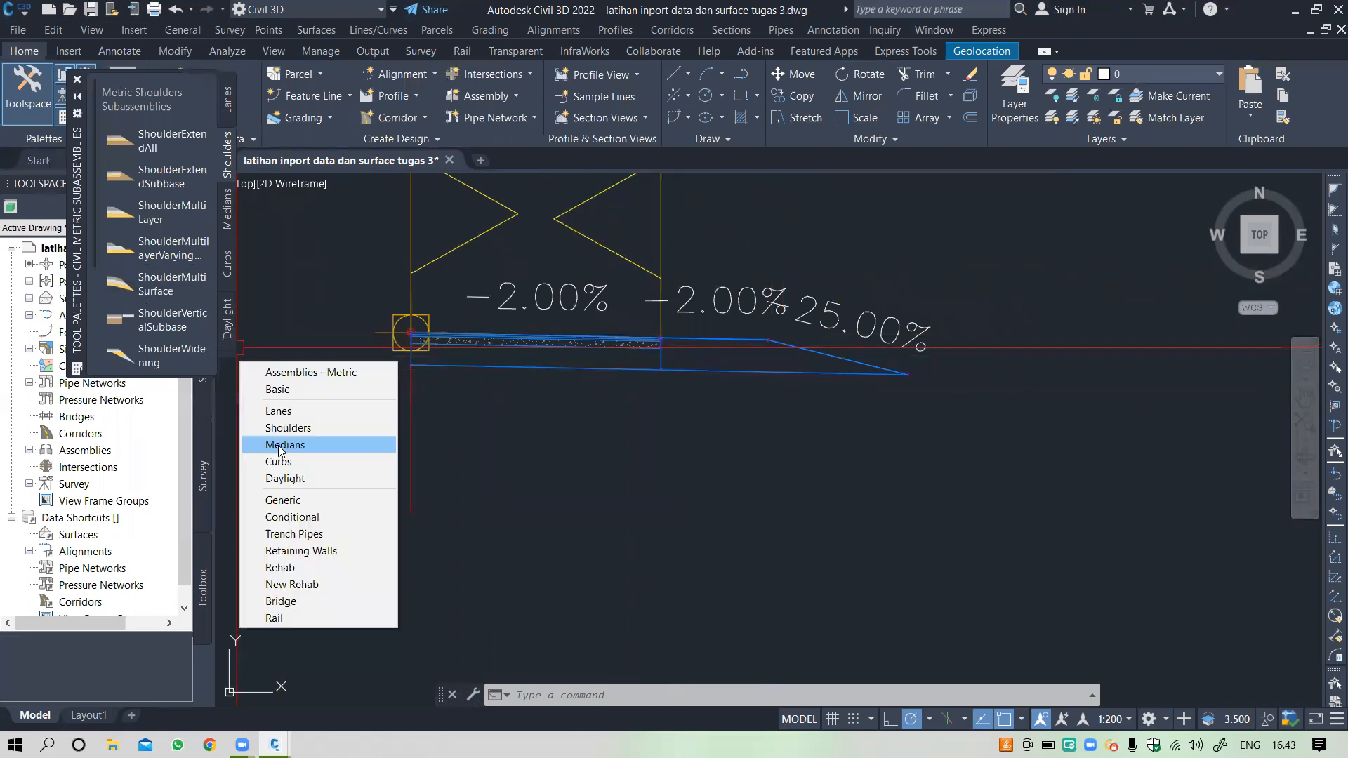
left_click(293, 482)
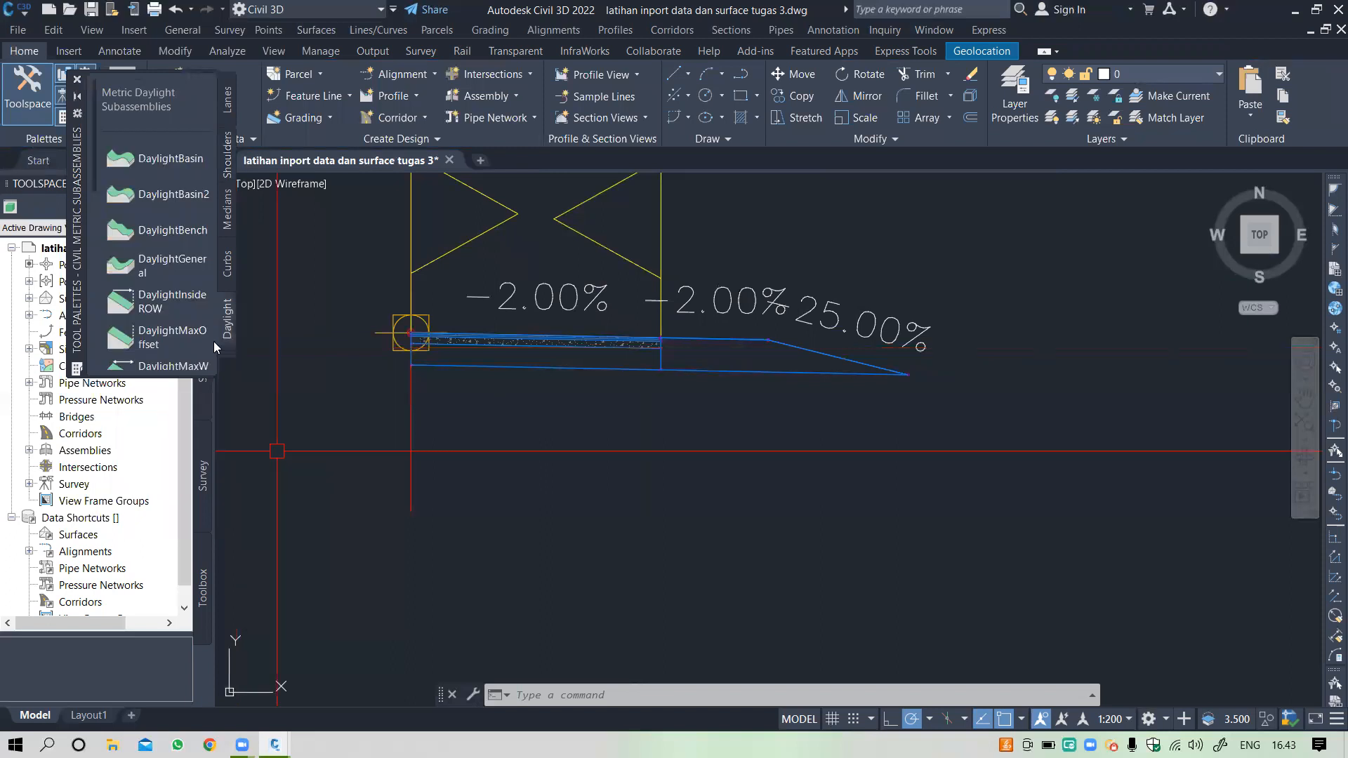
left_click(148, 267)
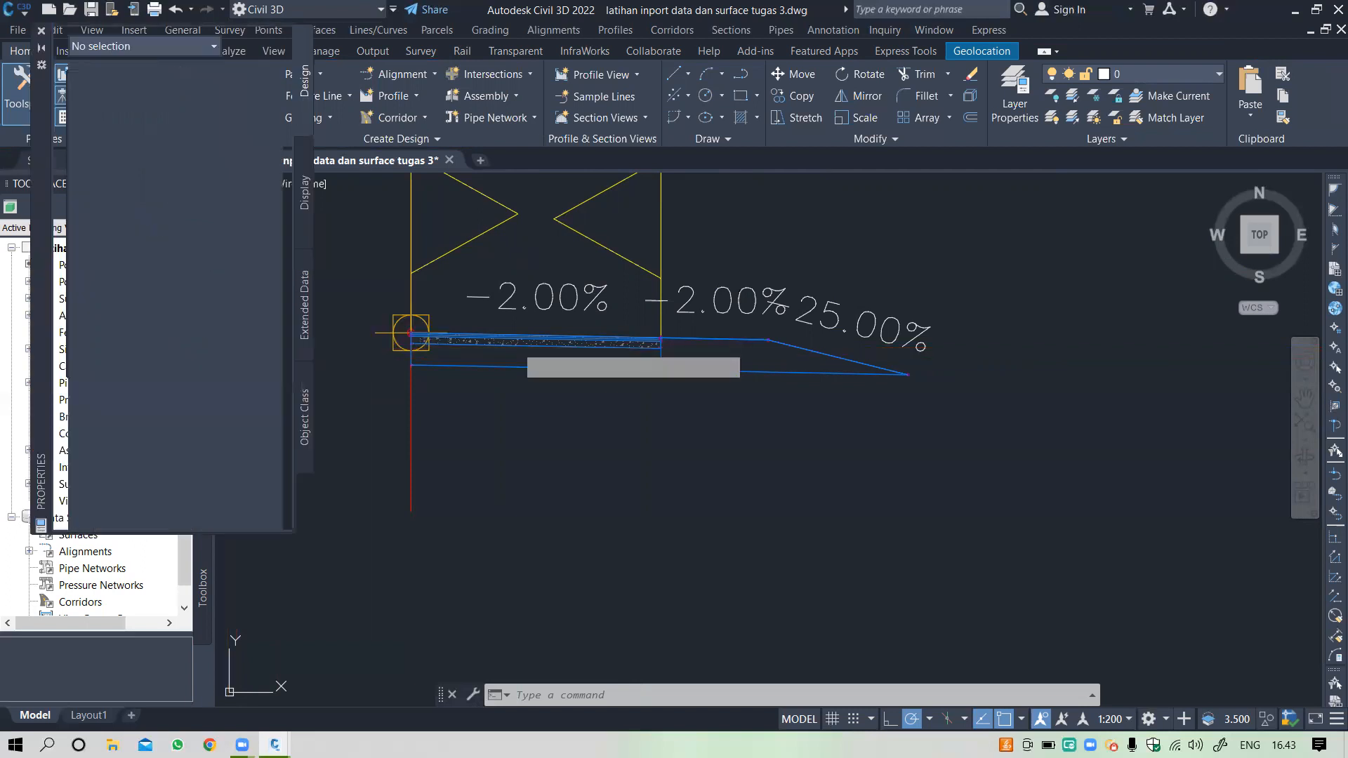
scroll(904, 376, "up", 5)
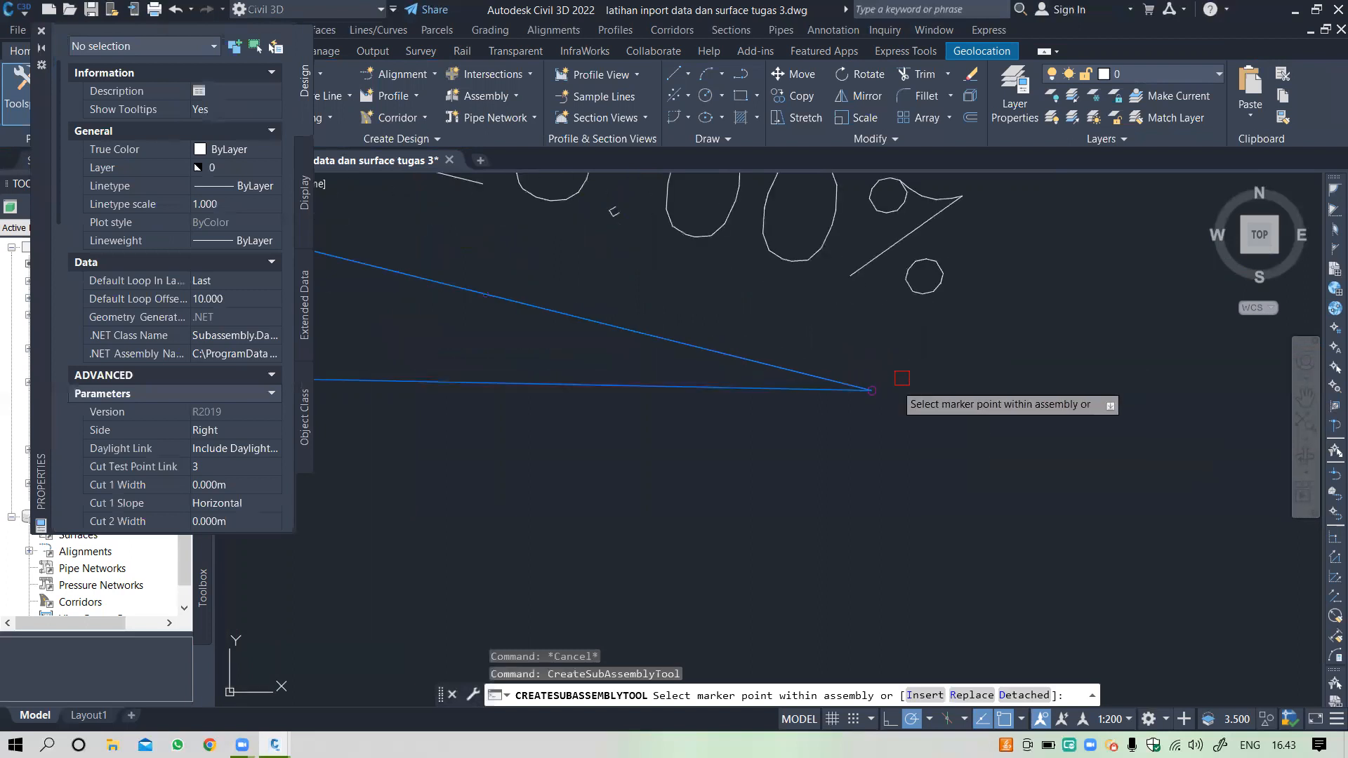
scroll(902, 379, "up", 2)
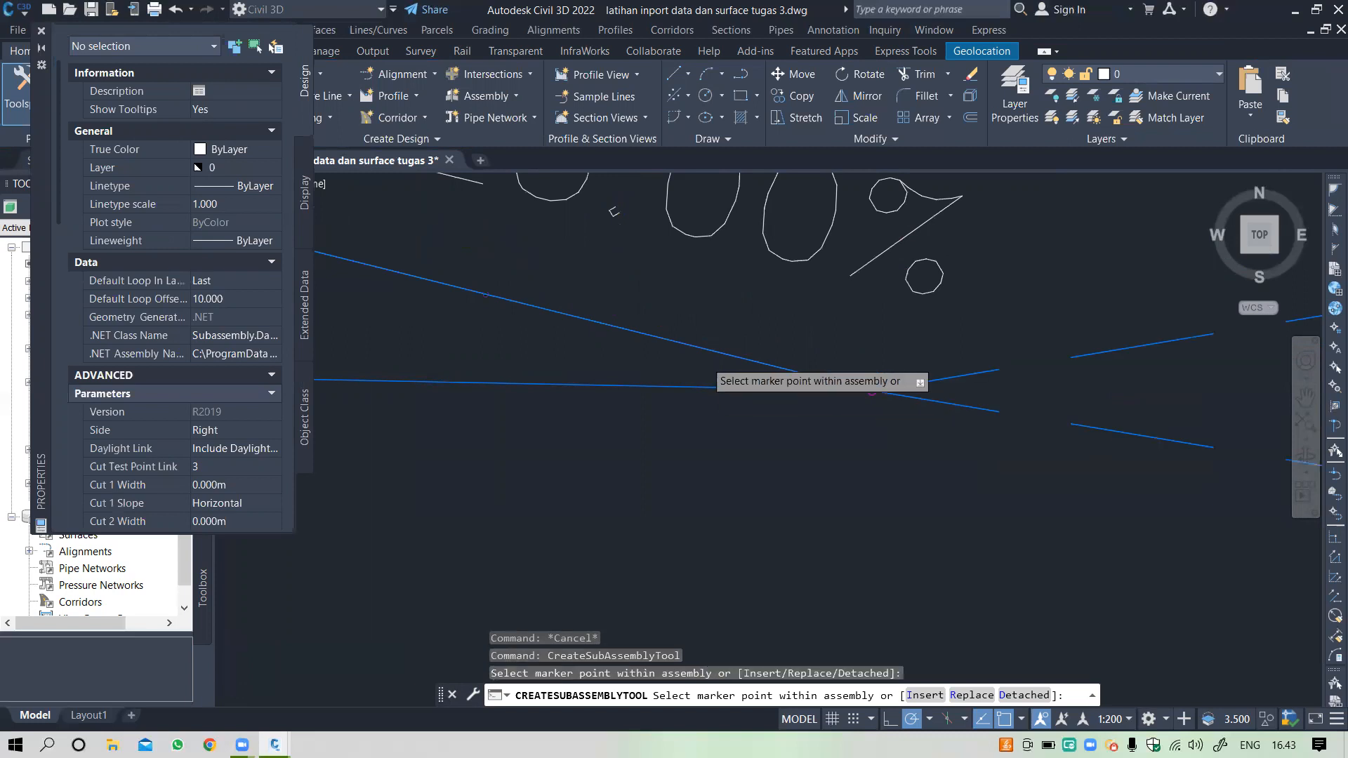
scroll(702, 361, "down", 3)
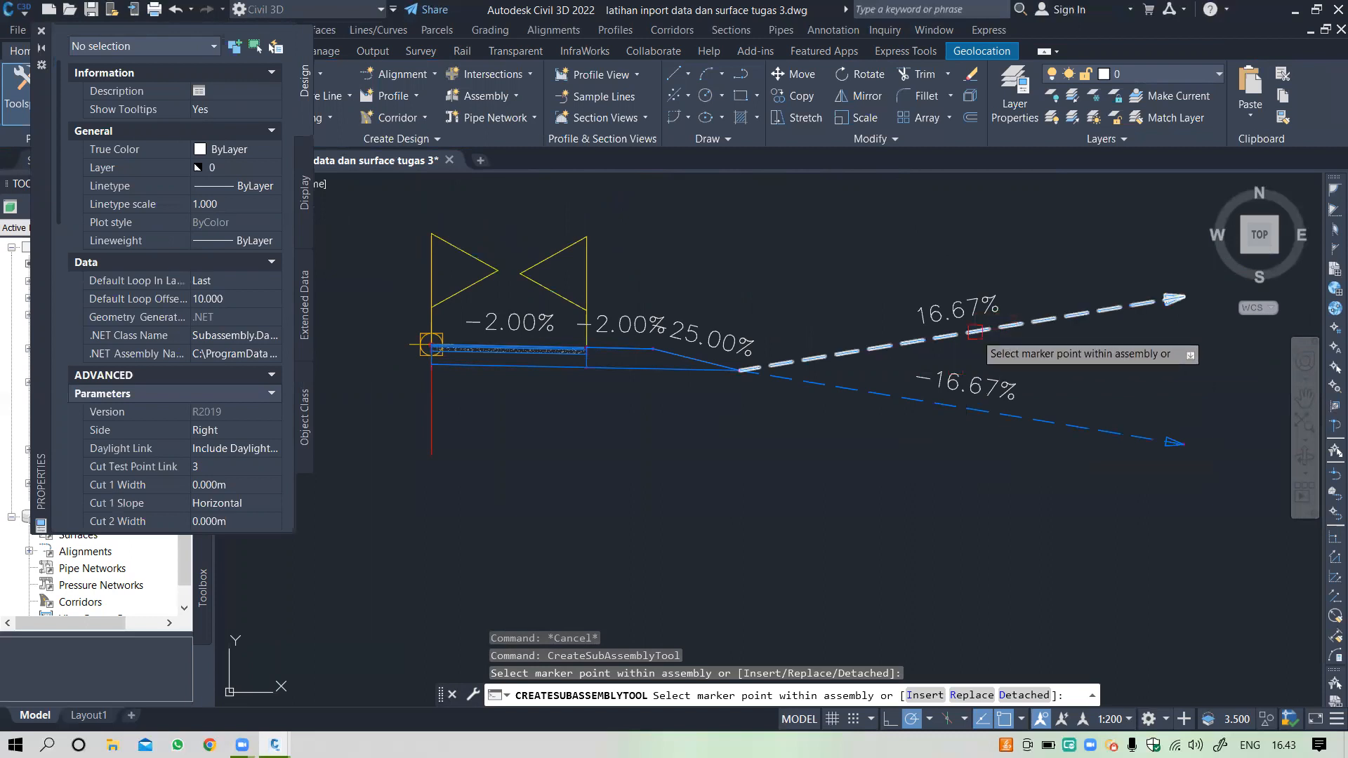
scroll(951, 434, "up", 3)
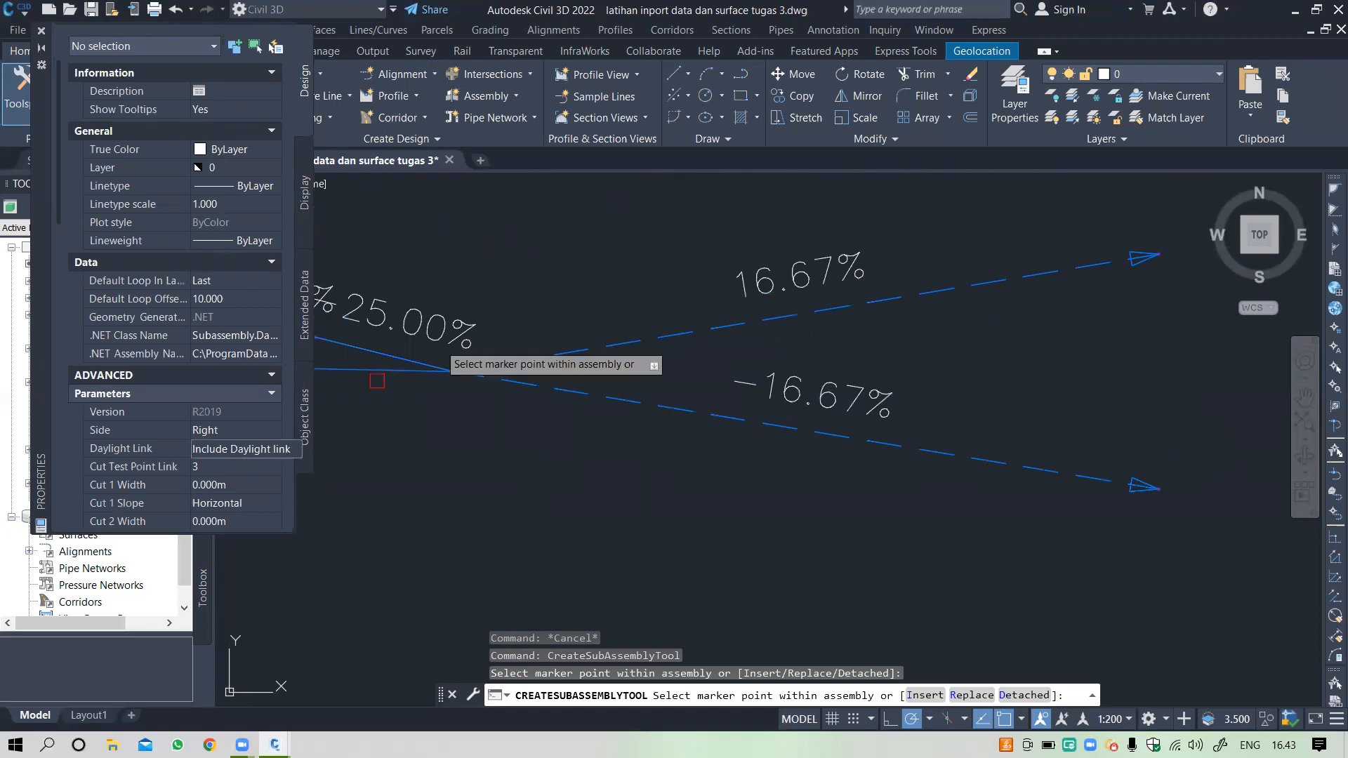
key("Escape")
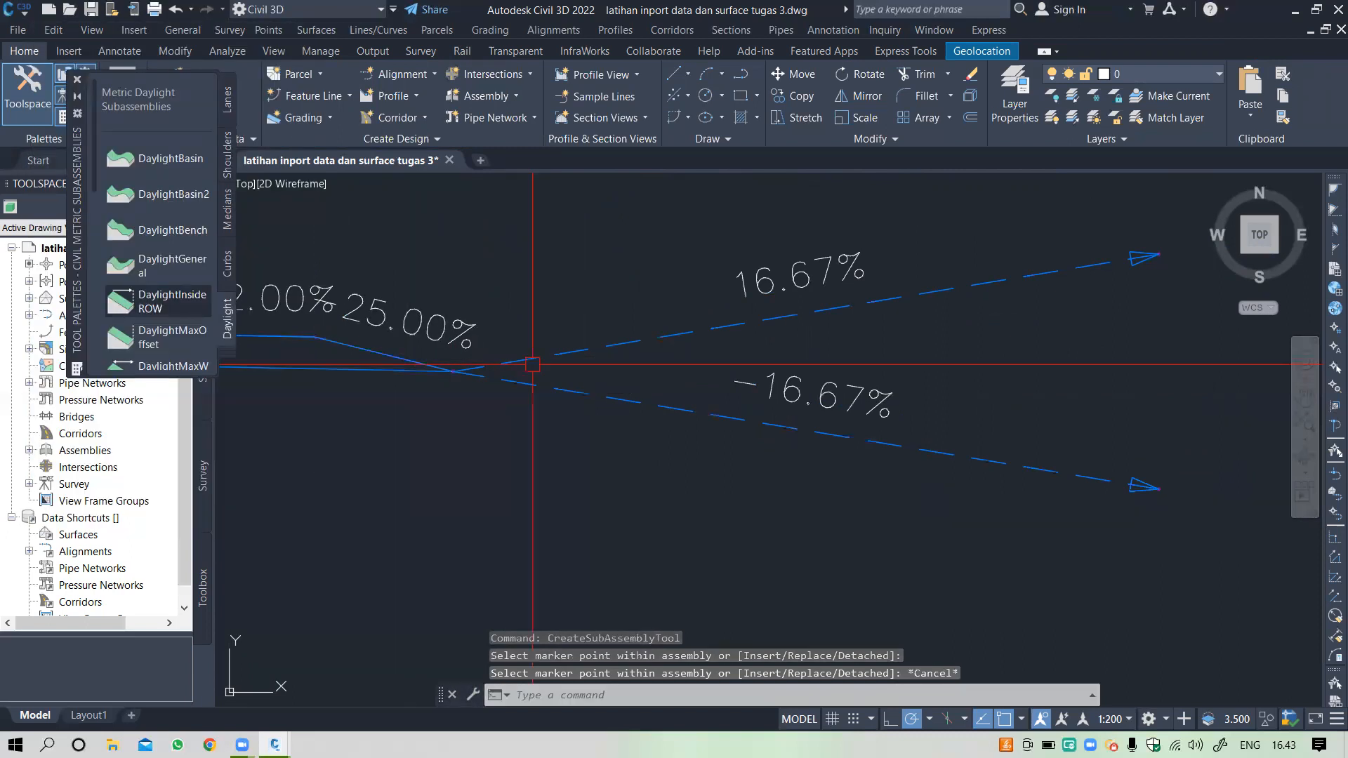
Step: Open the DaylightGeneral subassembly's properties and set its Medium Cut Slope to 3:1
left_click(542, 357)
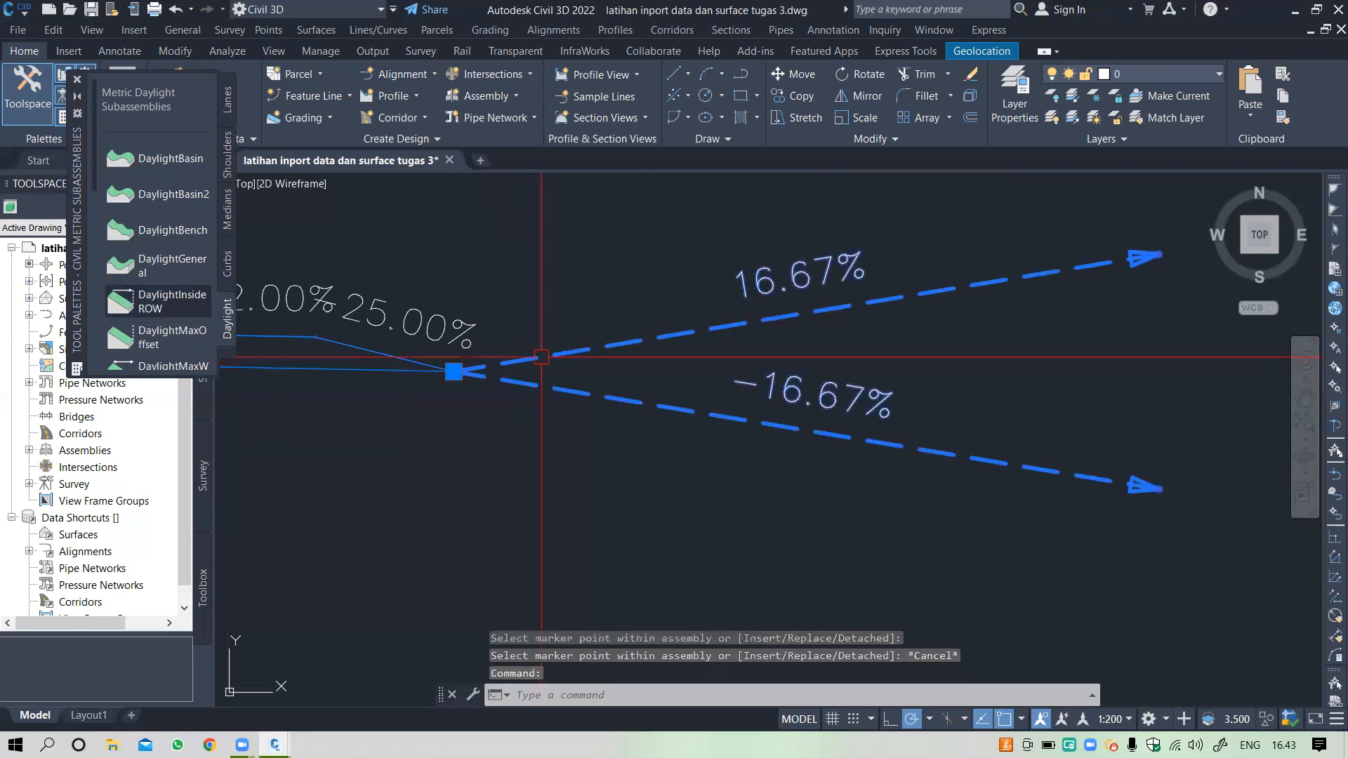
right_click(541, 356)
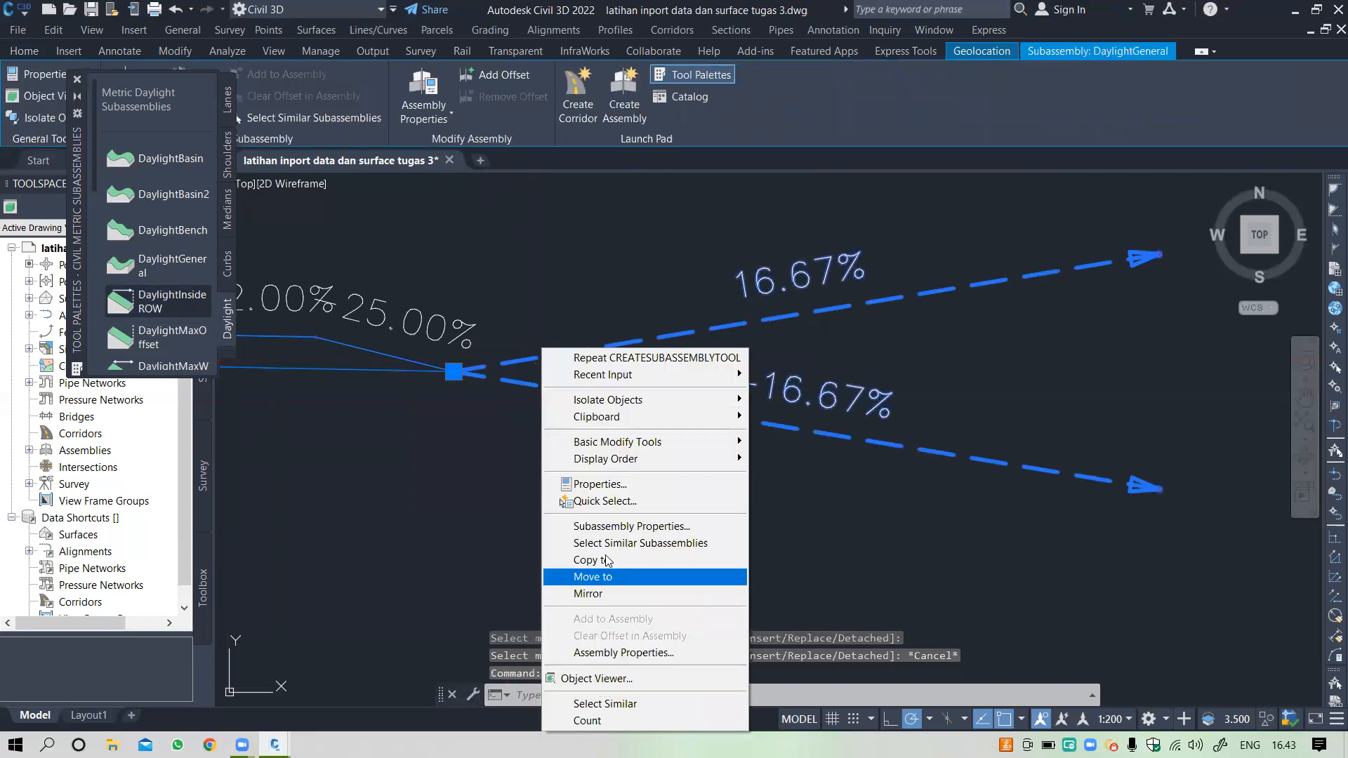
left_click(590, 483)
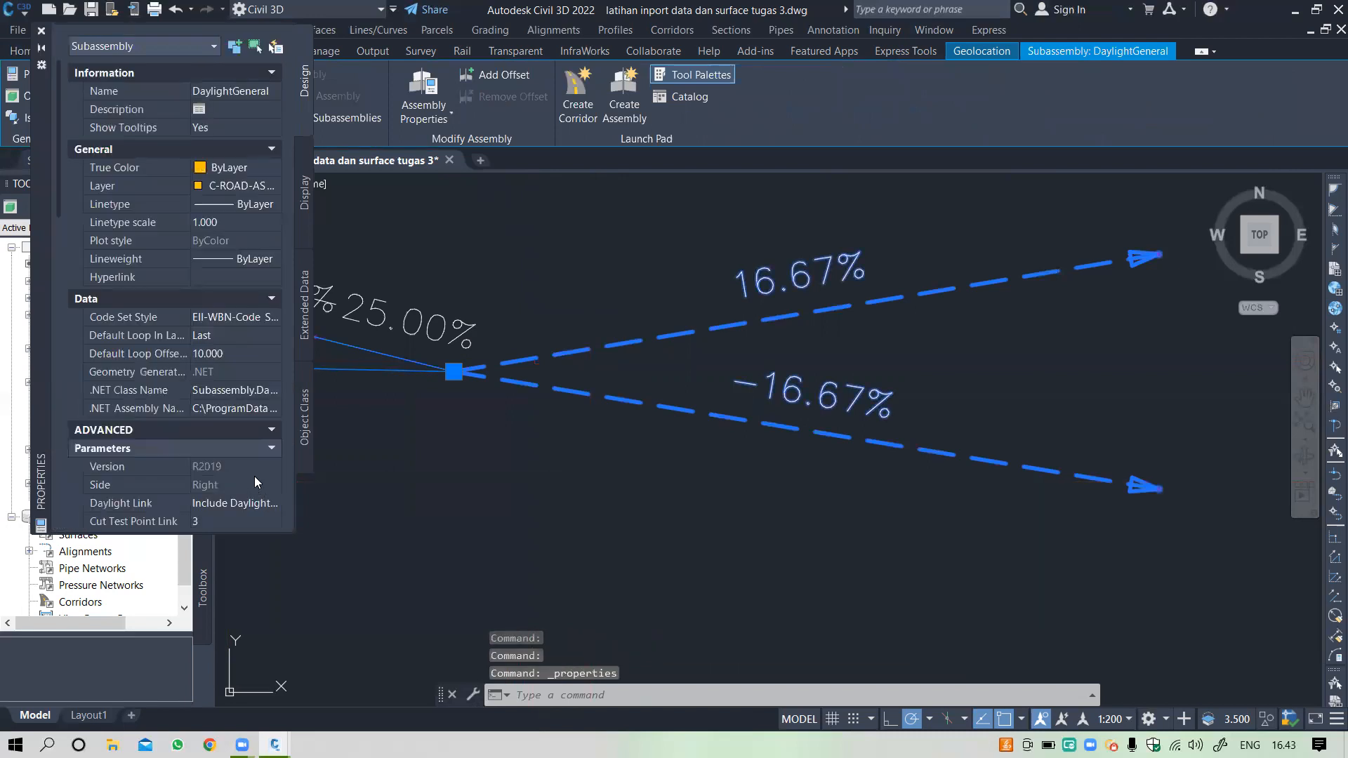
scroll(254, 476, "down", 5)
scroll(253, 472, "down", 2)
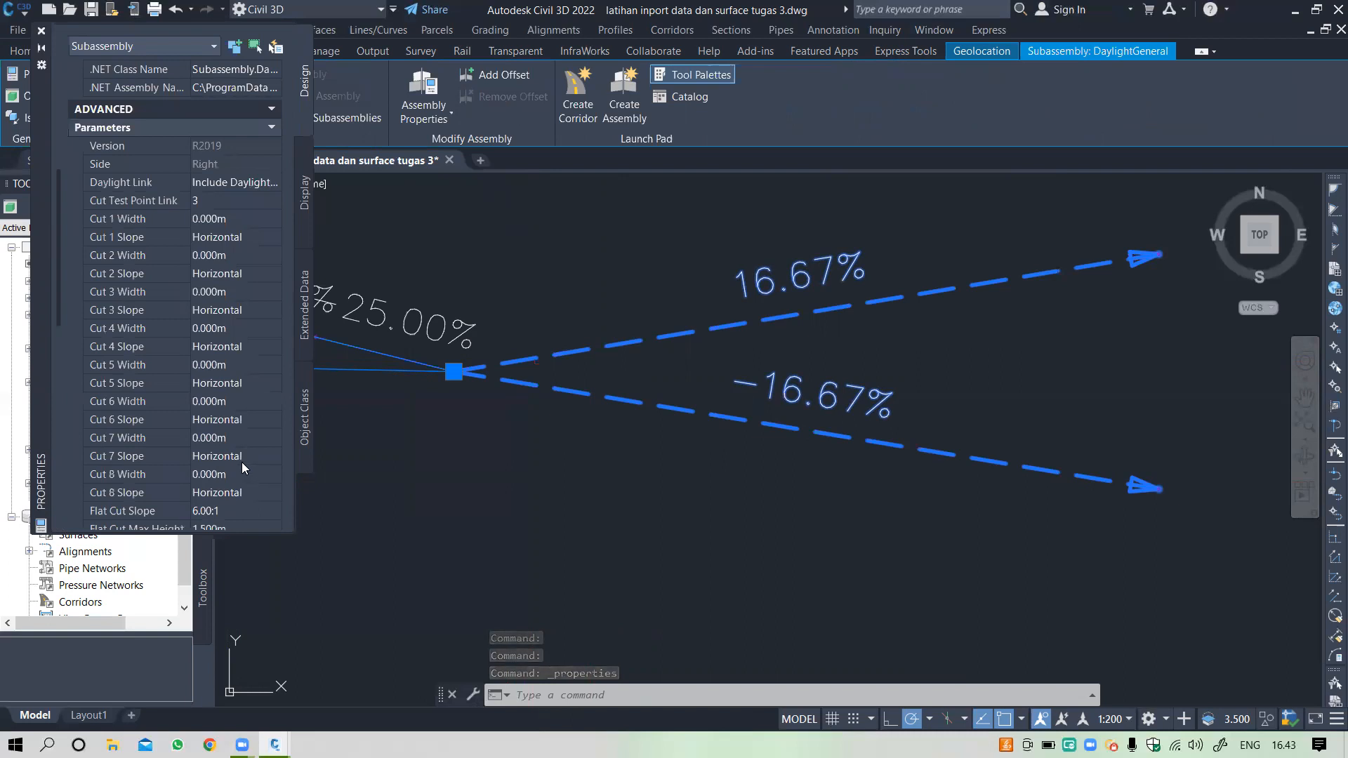
scroll(230, 440, "down", 4)
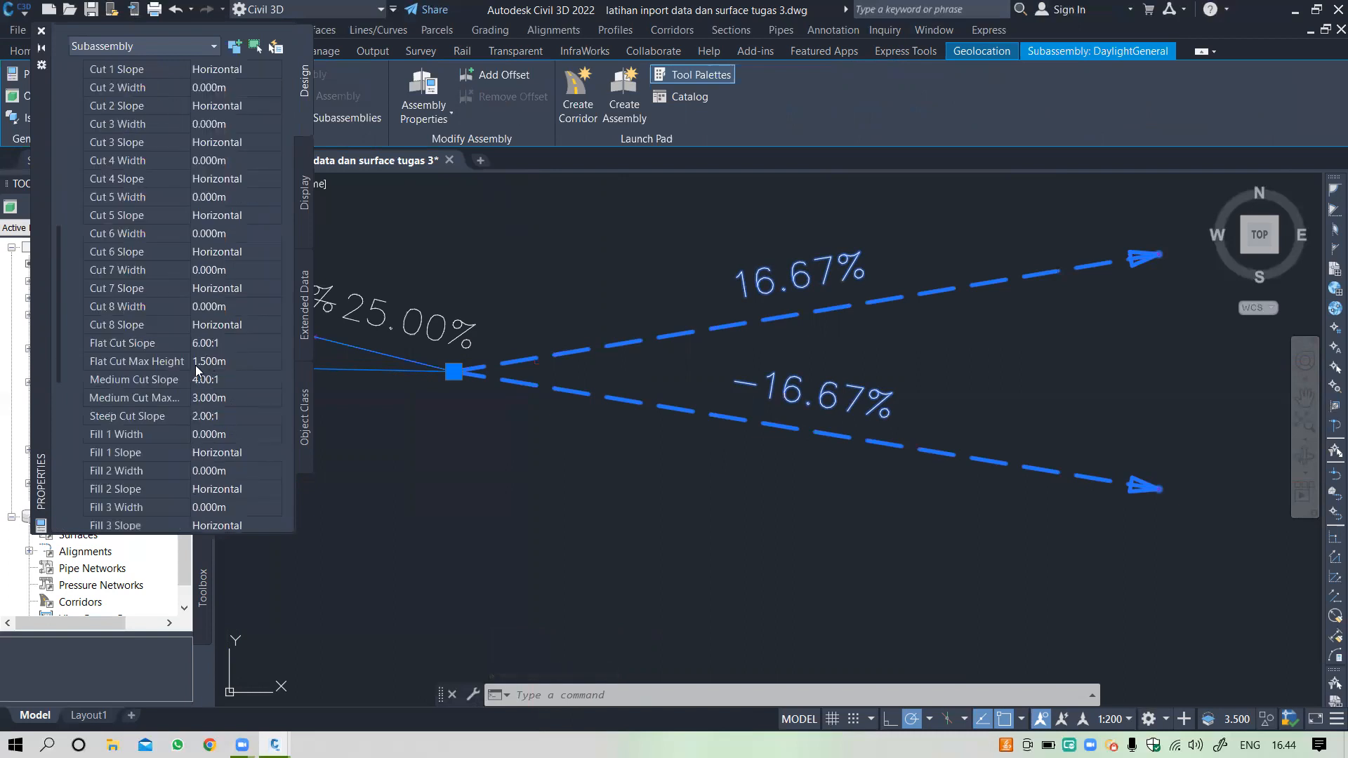
left_click(209, 379)
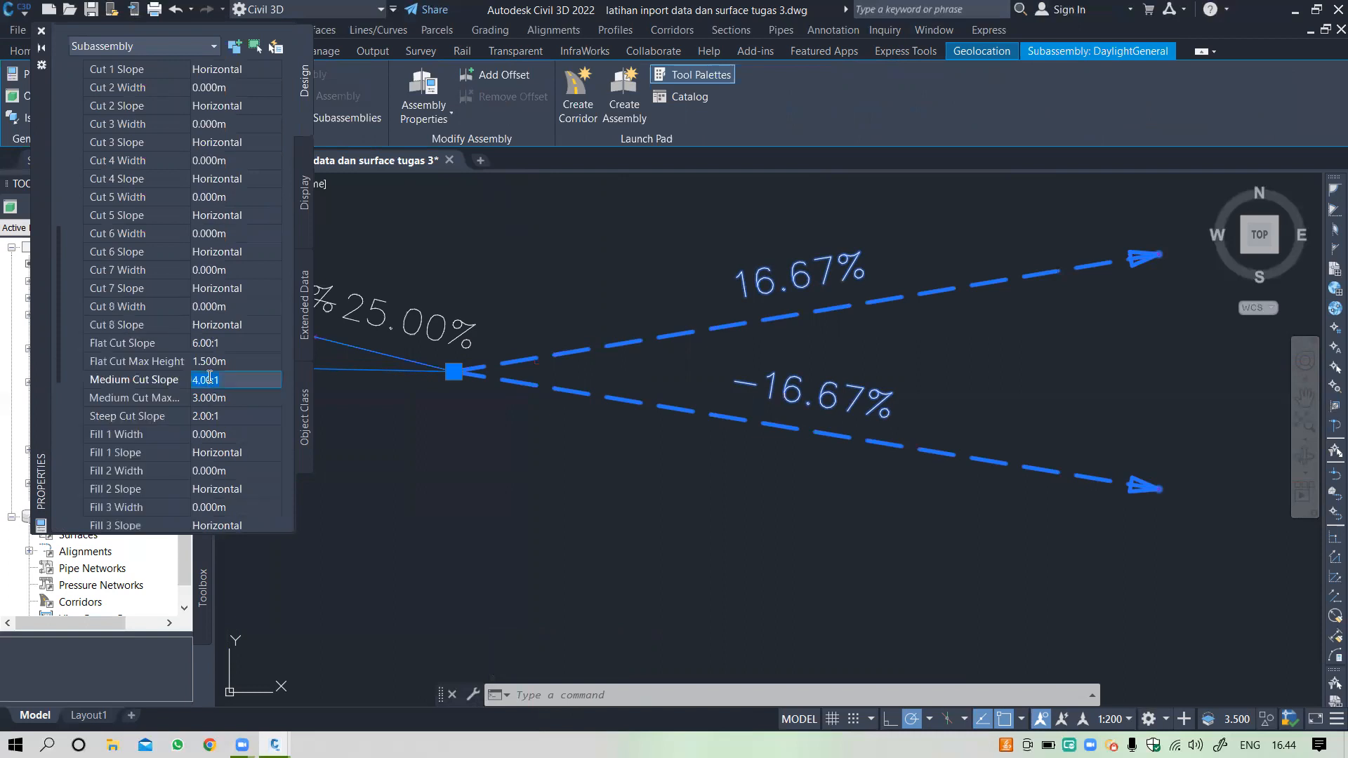
type("3")
key("Tab")
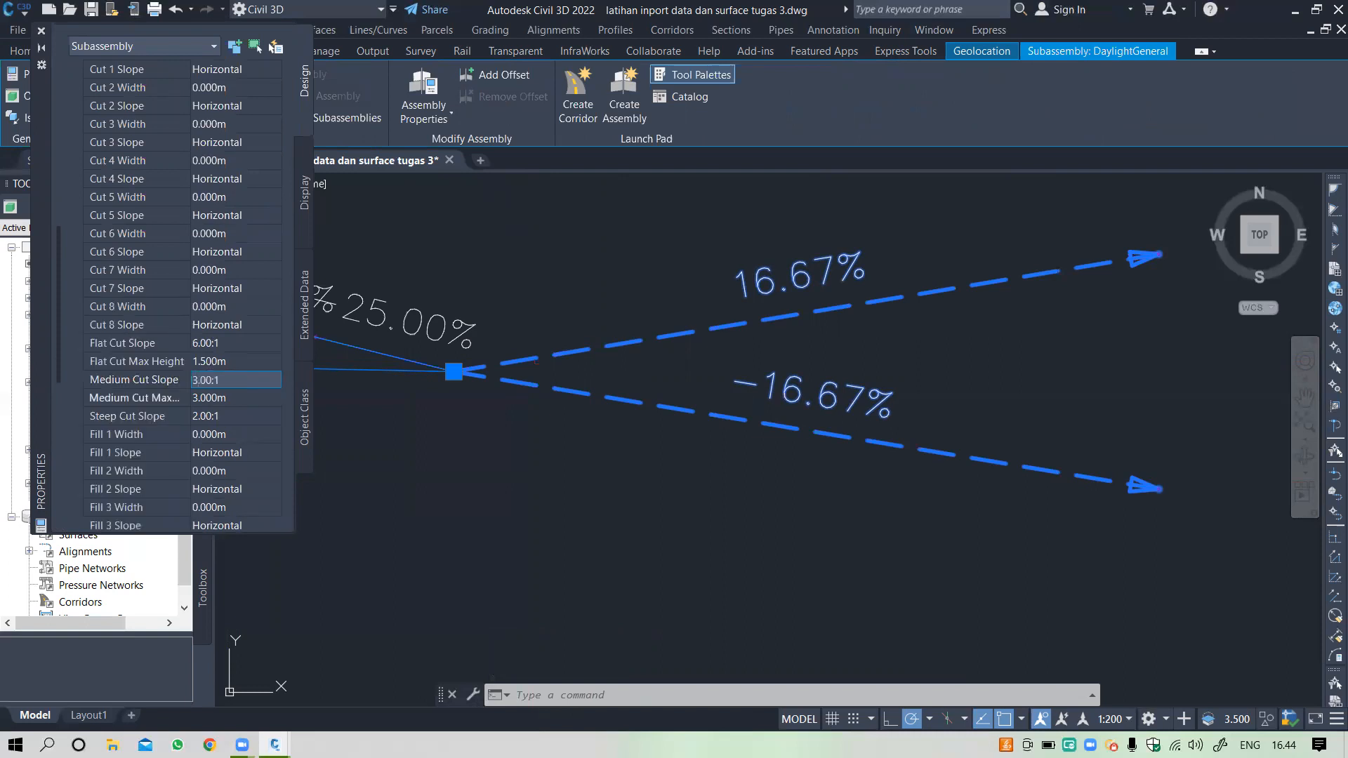
Step: Set the daylight subassembly's Flat Cut Slope to 3:1
left_click(209, 341)
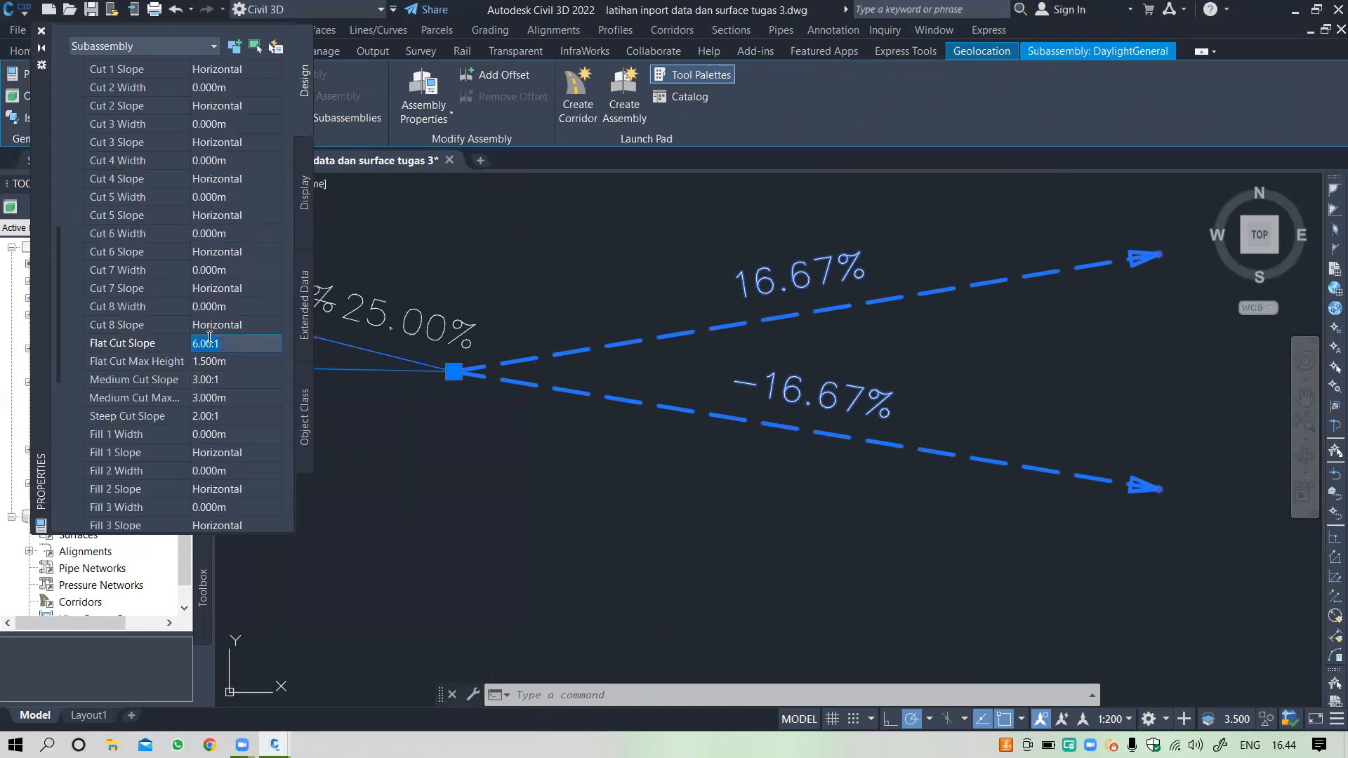
key("BackSpace")
type("3")
key("Tab")
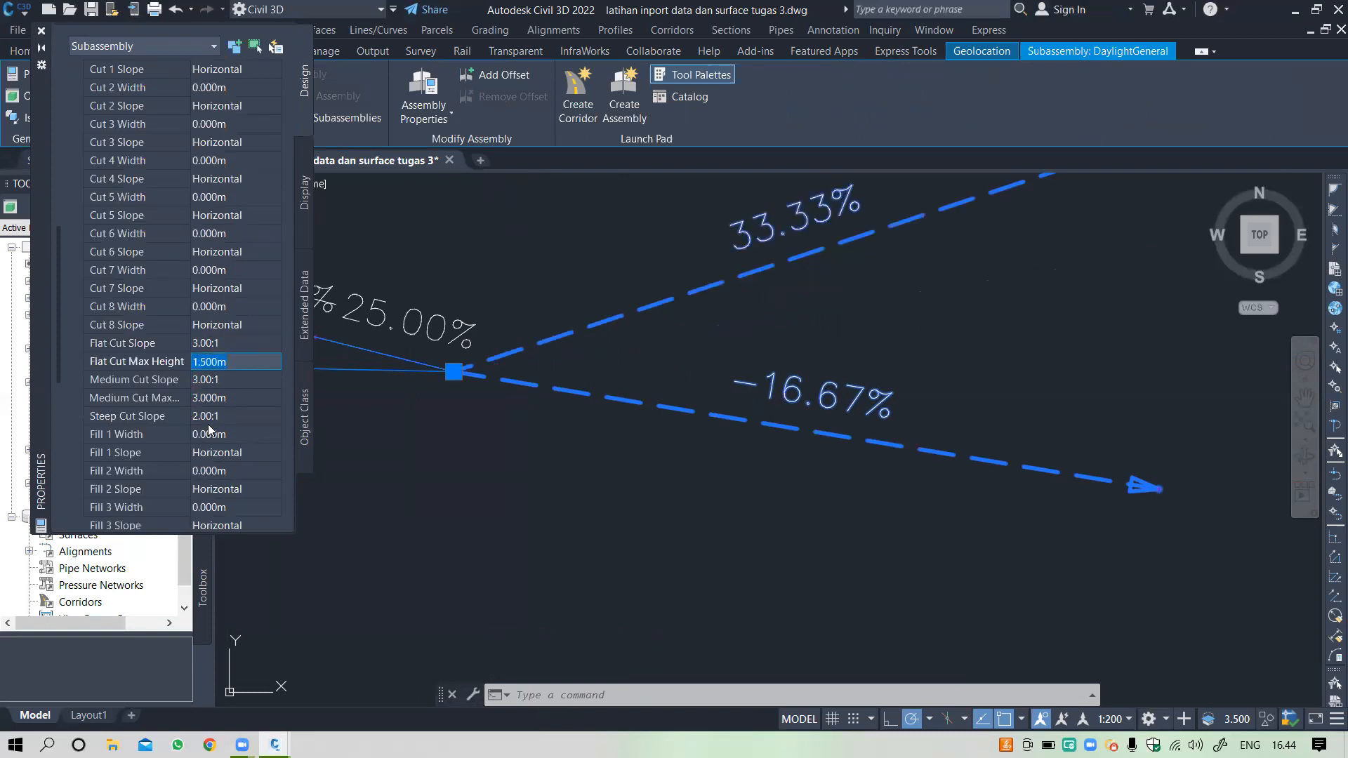
Step: Set the DaylightGeneral subassembly's Steep Cut Slope to 3:1
left_click(208, 417)
key("BackSpace")
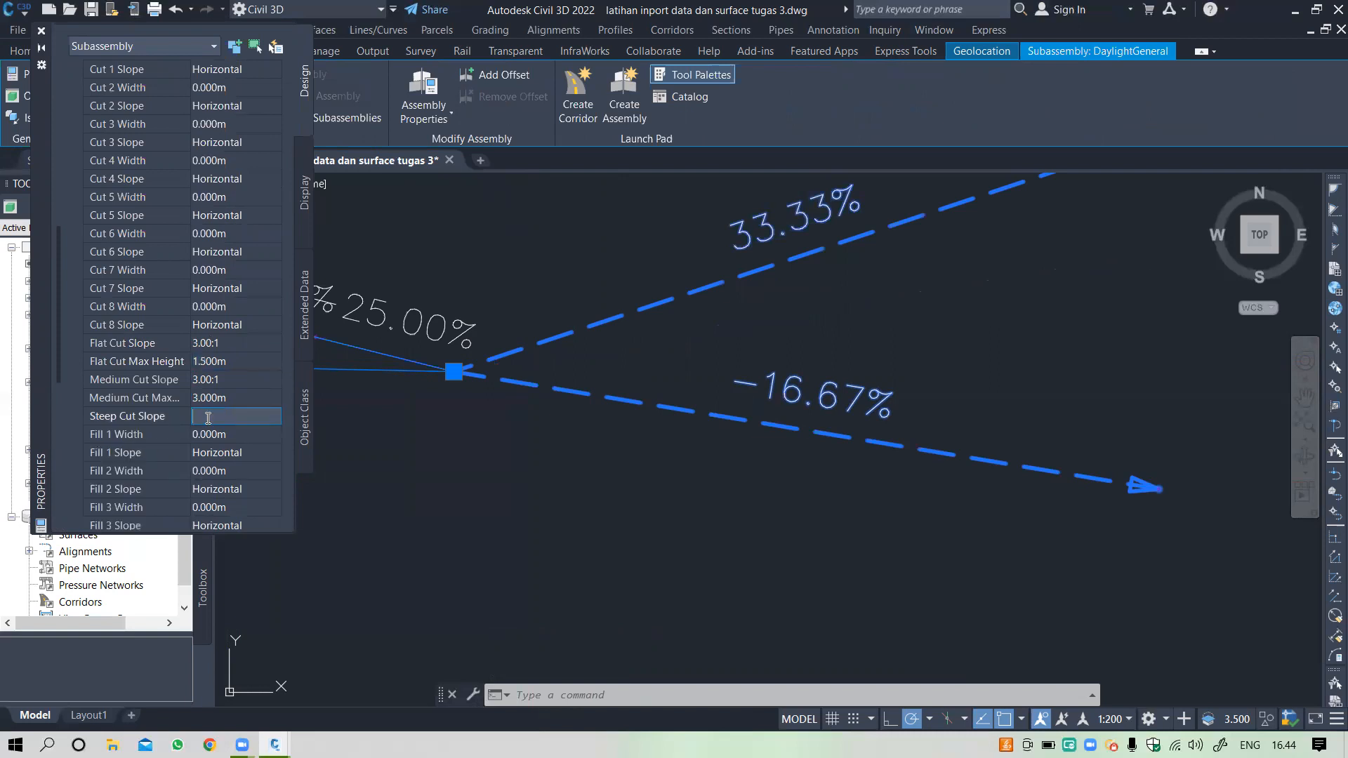
type("3")
key("Tab")
Step: Set the daylight subassembly's Medium Fill Slope and Flat Fill Slope to 3:1
scroll(207, 414, "down", 2)
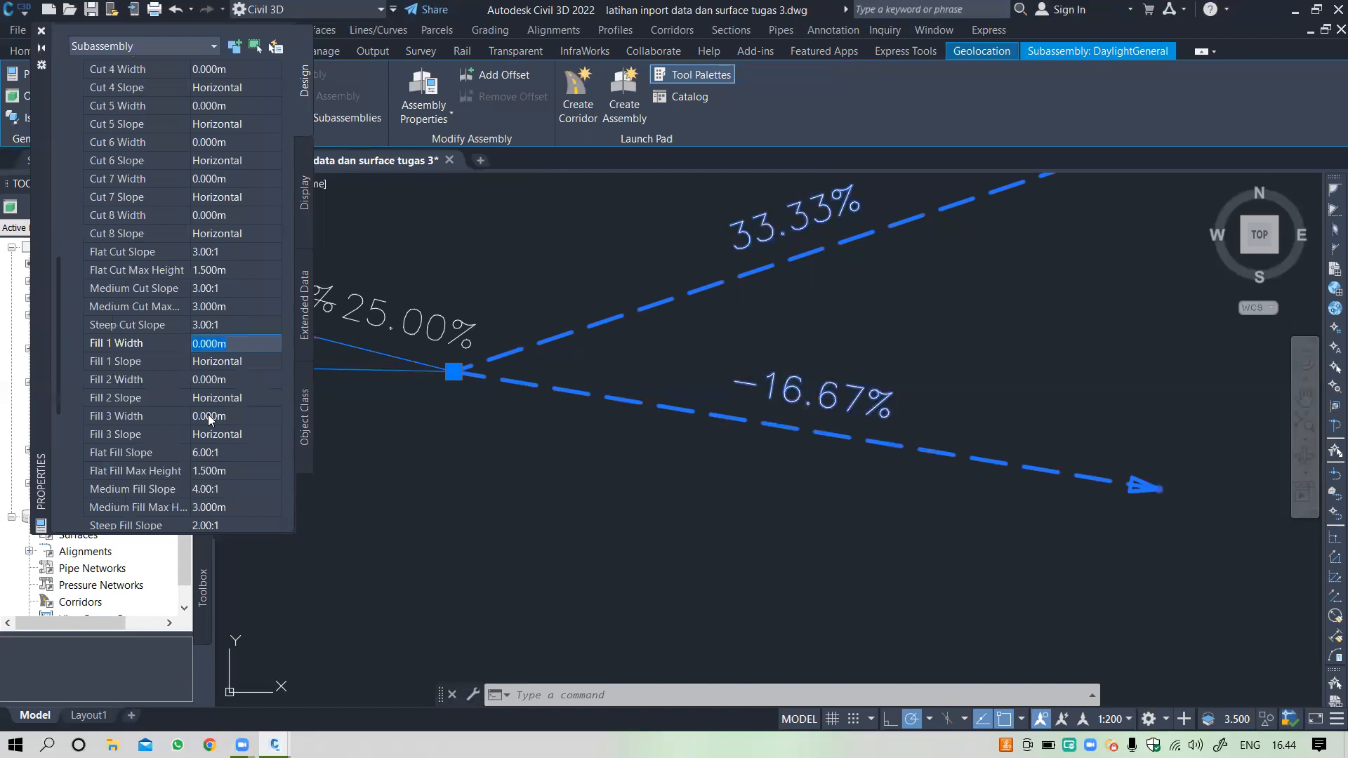
scroll(208, 416, "down", 2)
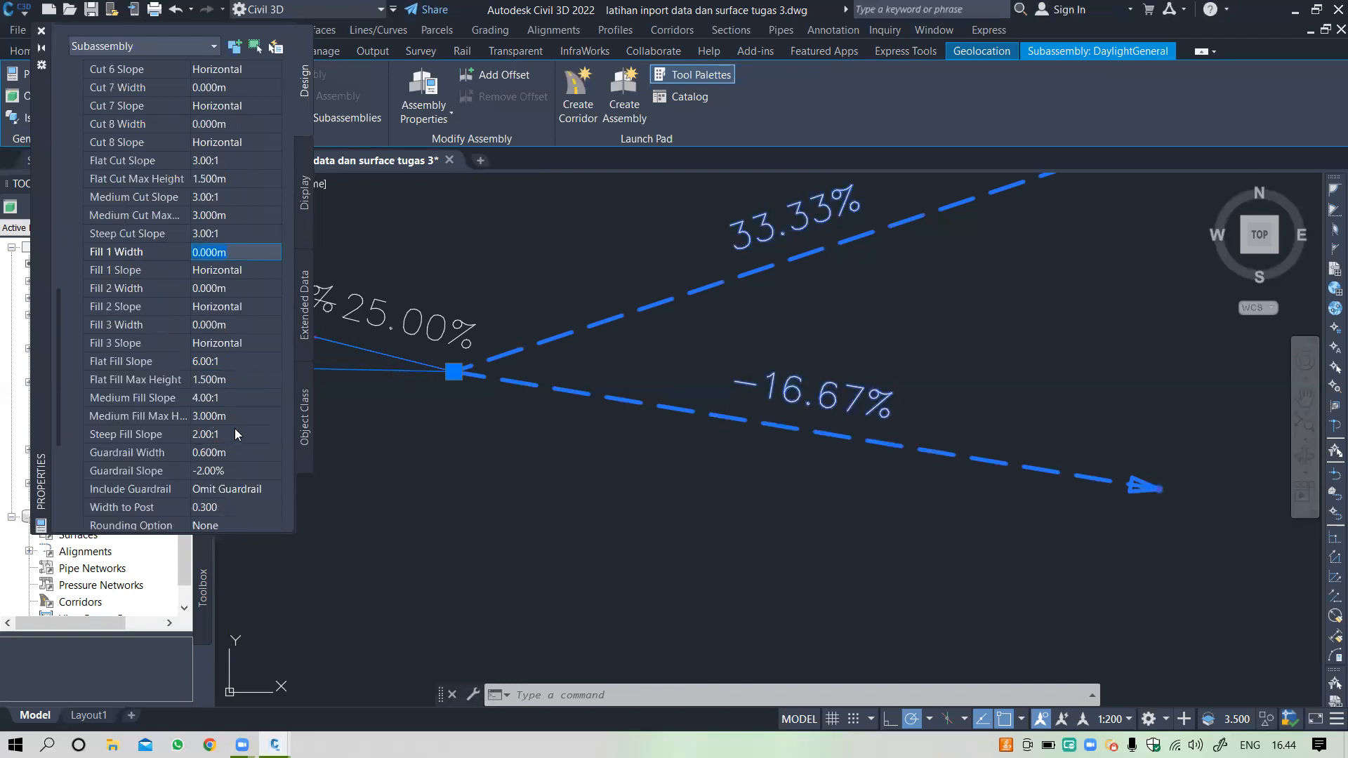
left_click(209, 396)
key("BackSpace")
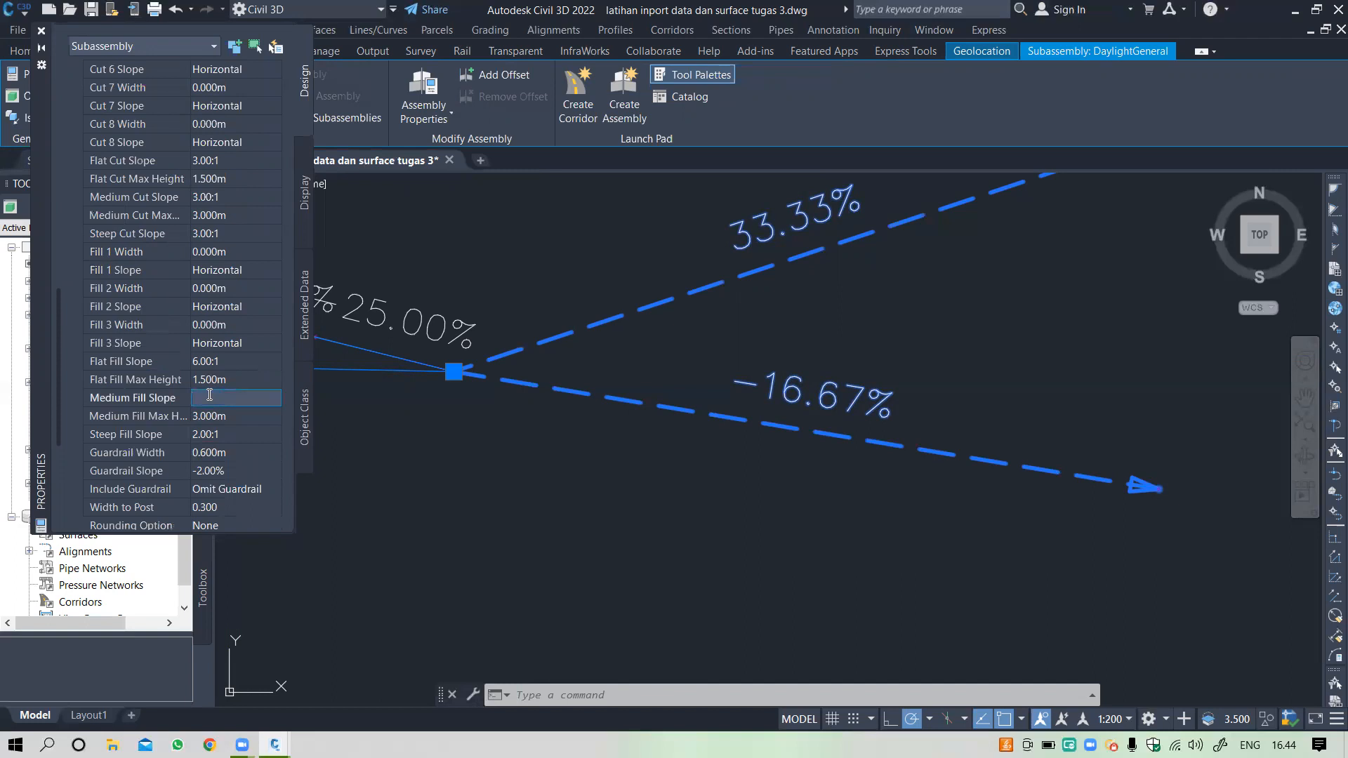
type("3")
key("Tab")
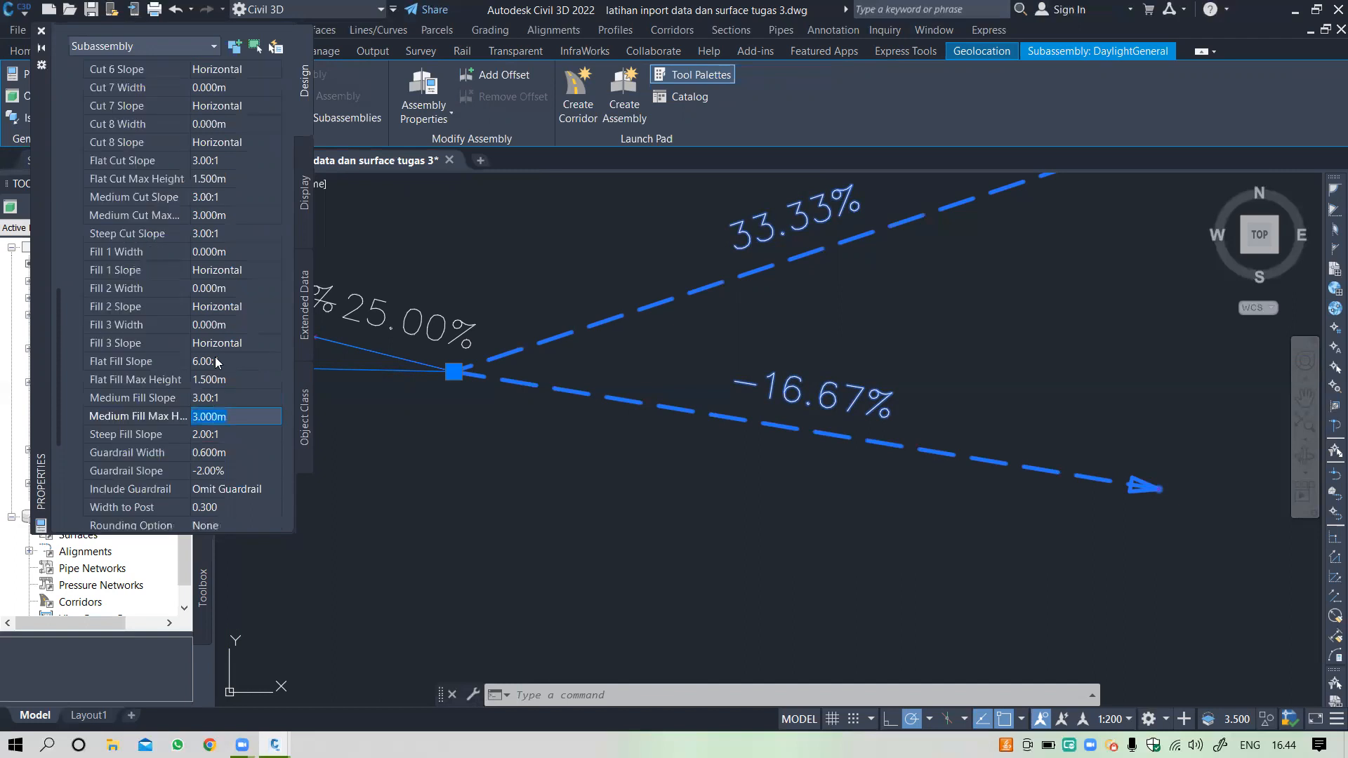
left_click(216, 360)
type("3")
key("Tab")
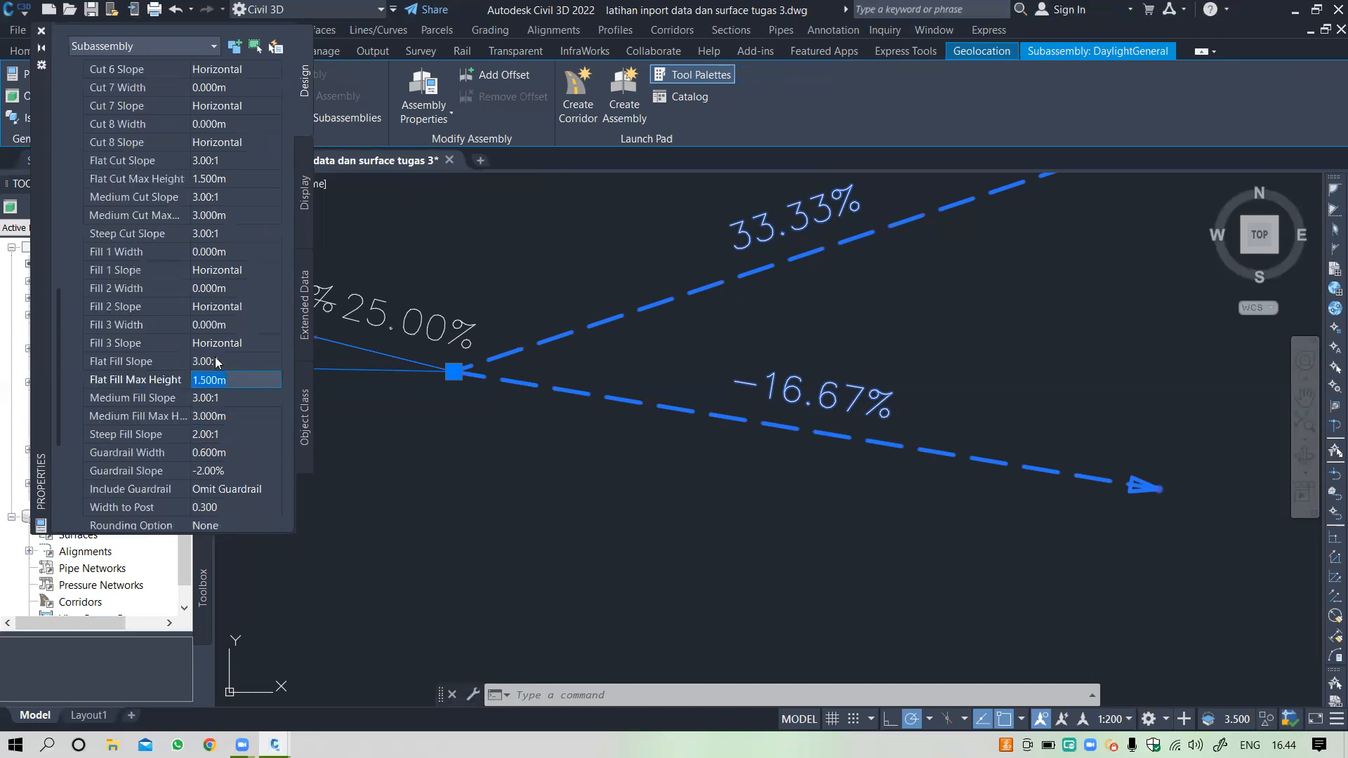
Step: Set the daylight subassembly's Steep Fill Slope to 3:1 and close its properties
type("3")
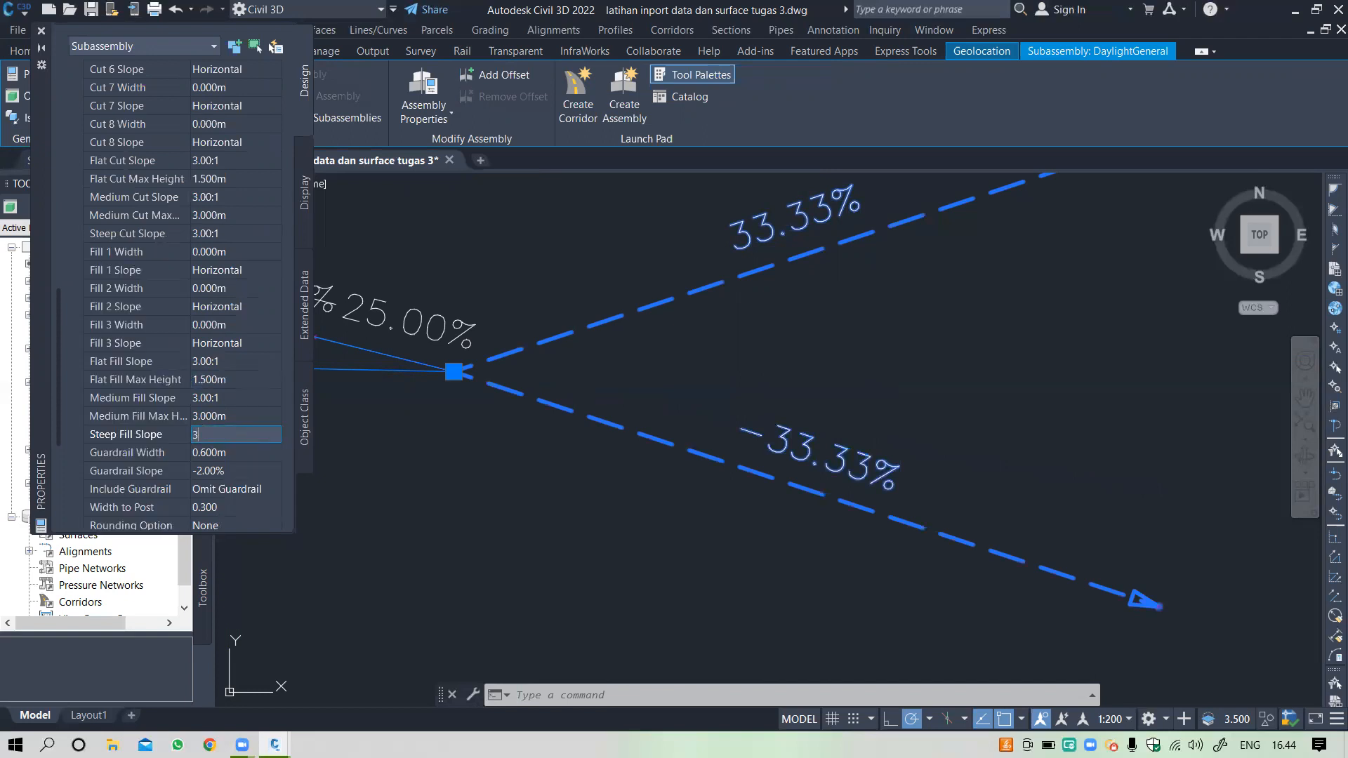
key("Tab")
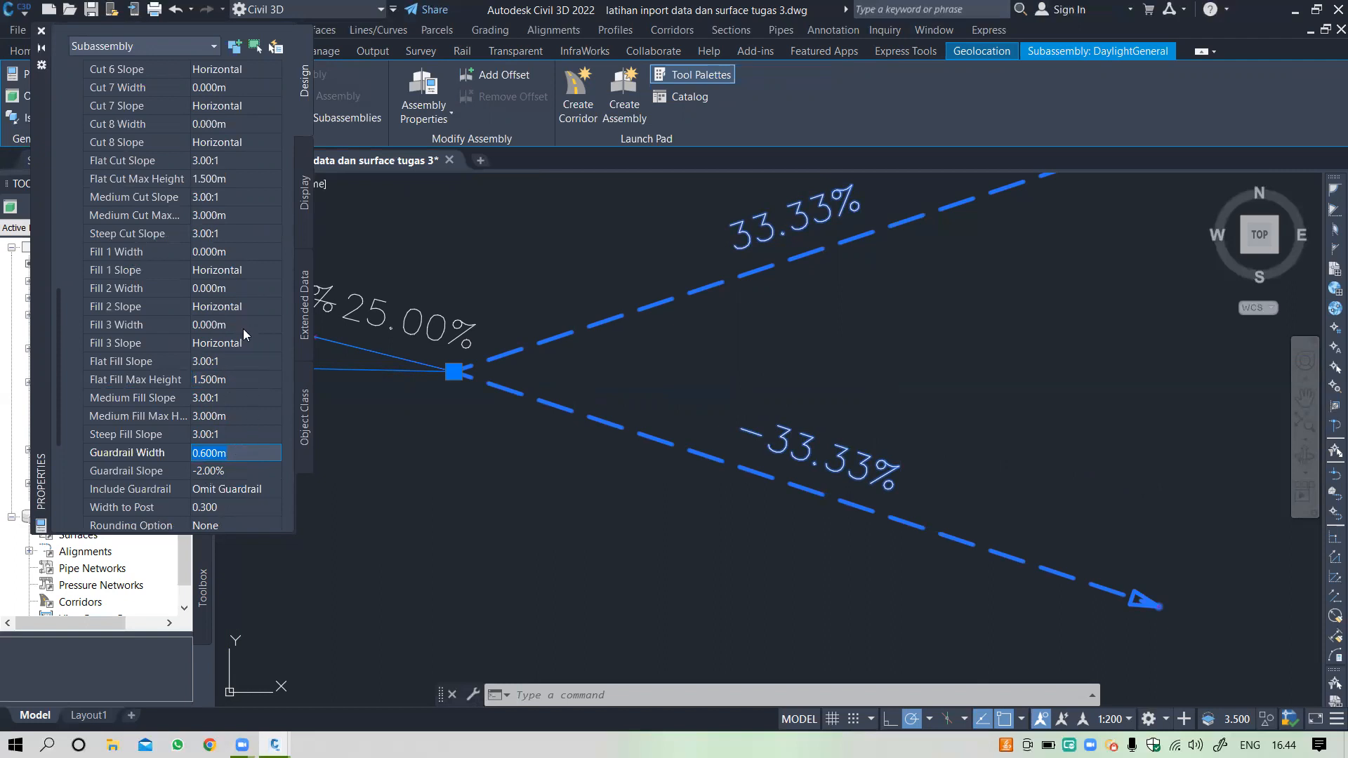
scroll(736, 312, "down", 3)
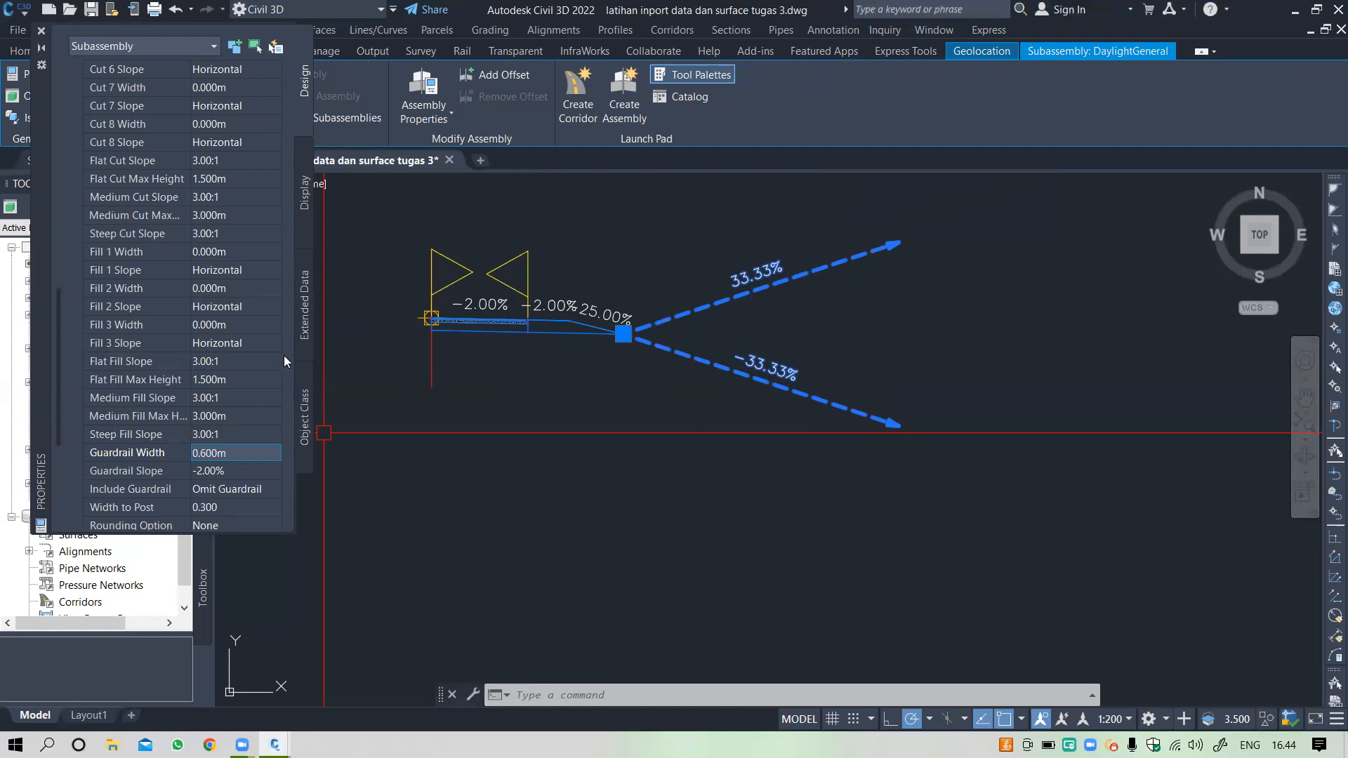
left_click(42, 33)
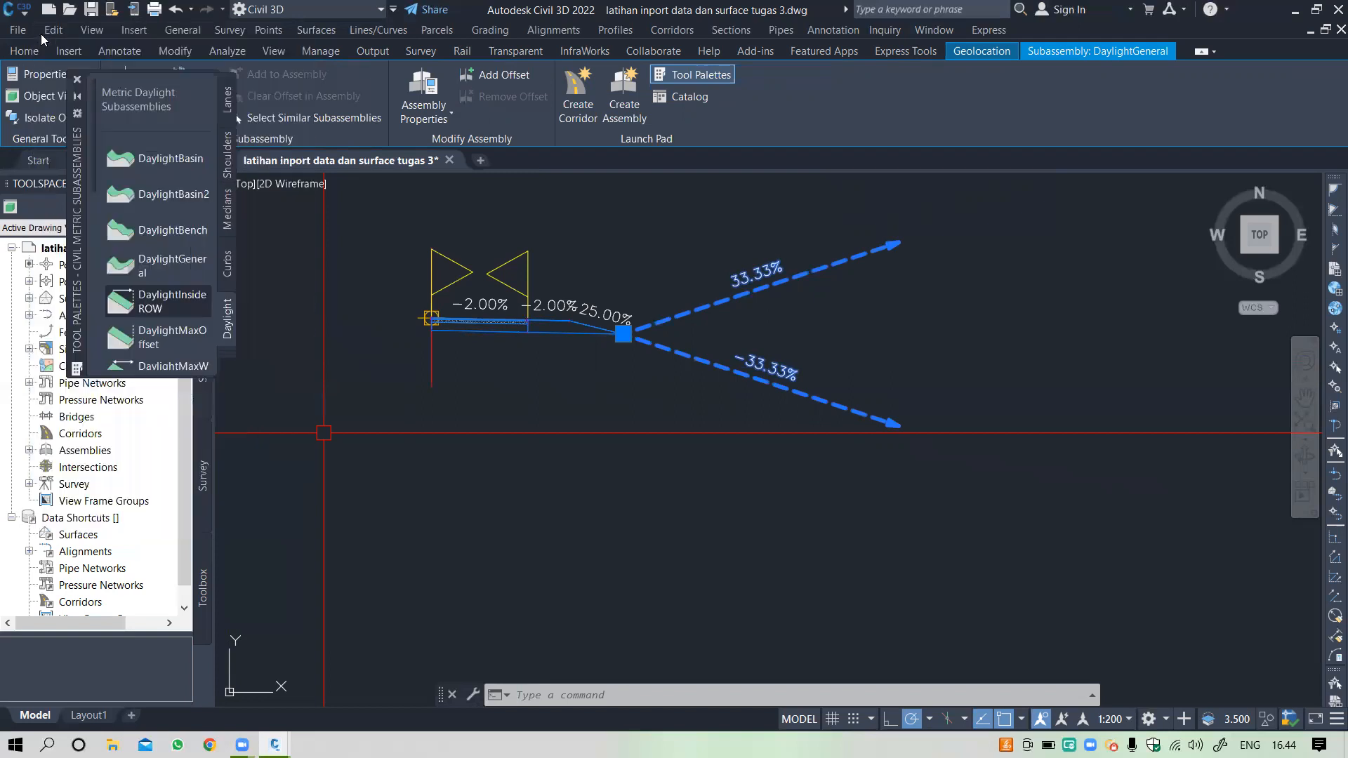
Step: Mirror the right-side lane, shoulder and daylight subassemblies to the other side of the assembly, using the central baseline marker point
scroll(604, 388, "down", 2)
scroll(603, 388, "up", 4)
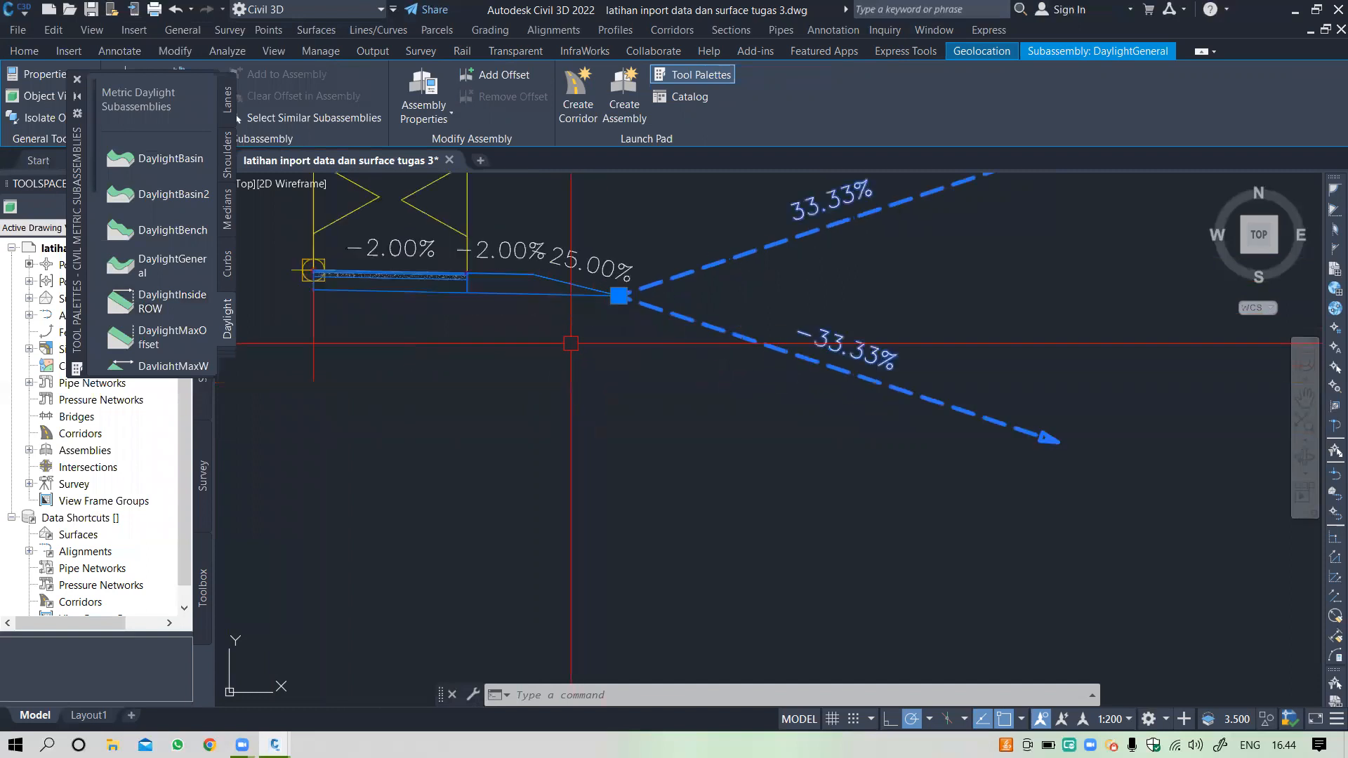
scroll(351, 245, "down", 3)
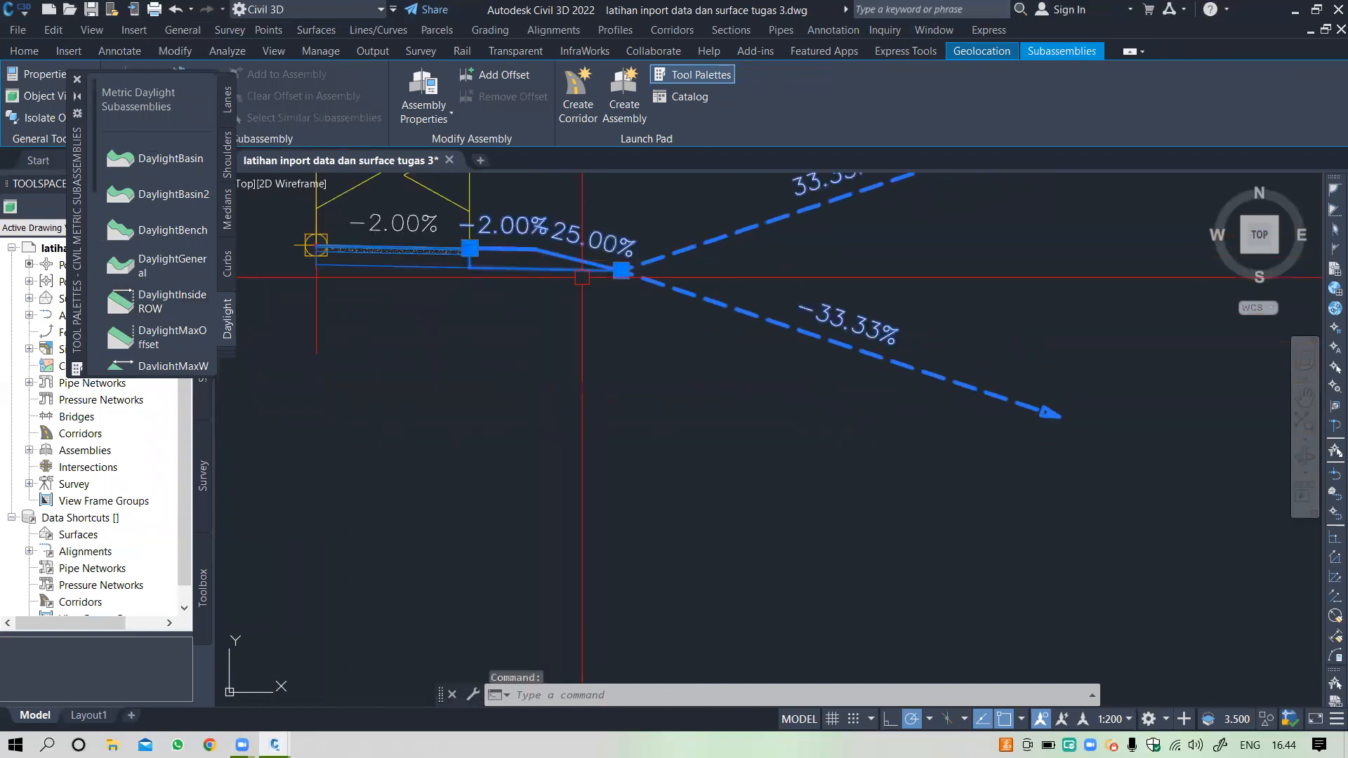
scroll(379, 249, "up", 3)
left_click(446, 251)
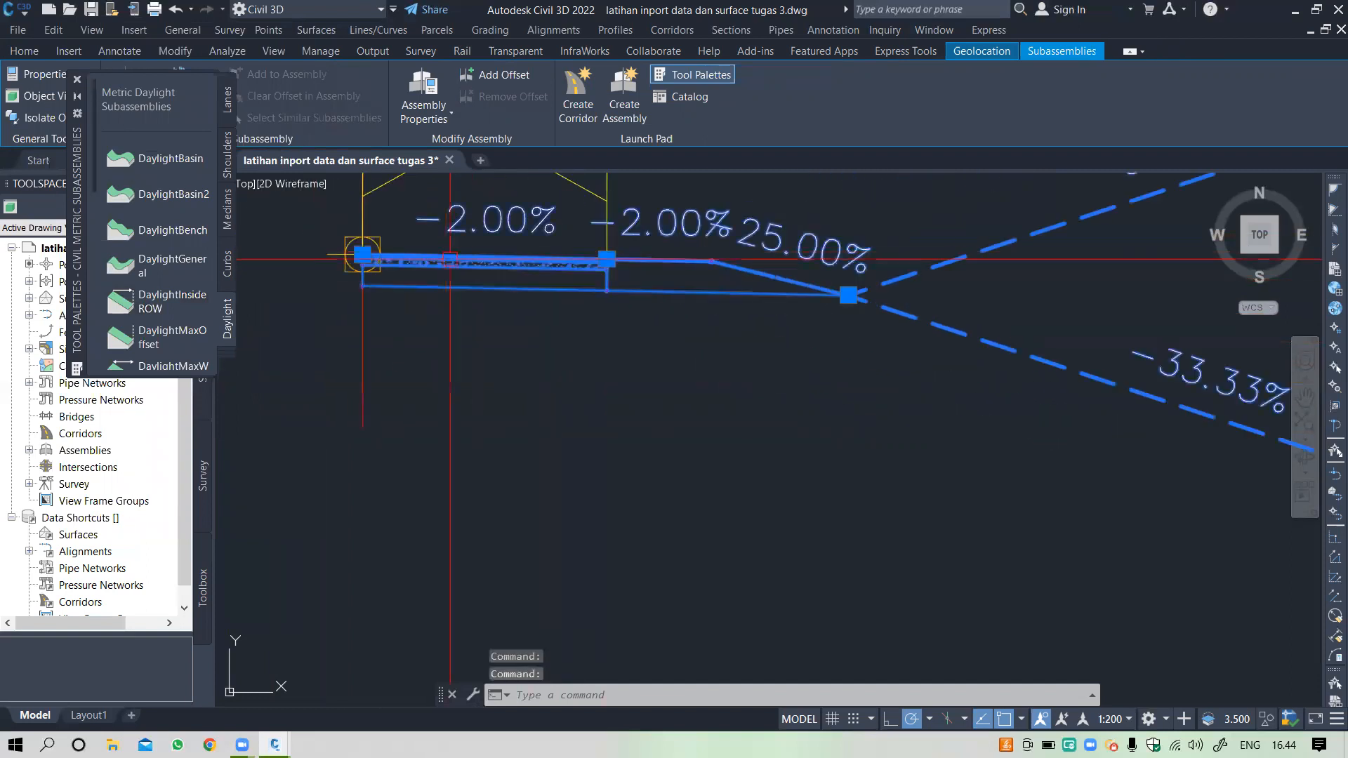
scroll(556, 301, "down", 3)
scroll(528, 327, "up", 3)
scroll(523, 337, "down", 4)
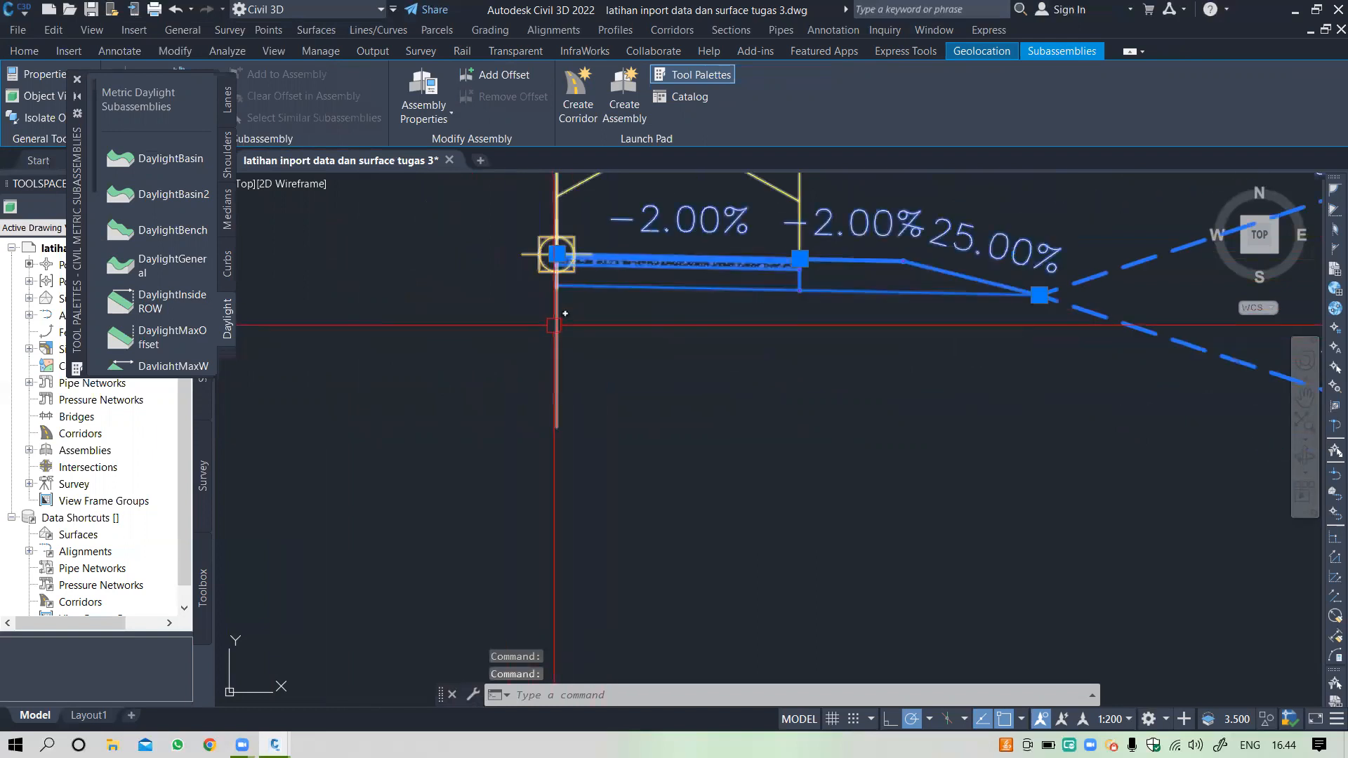
scroll(520, 351, "up", 2)
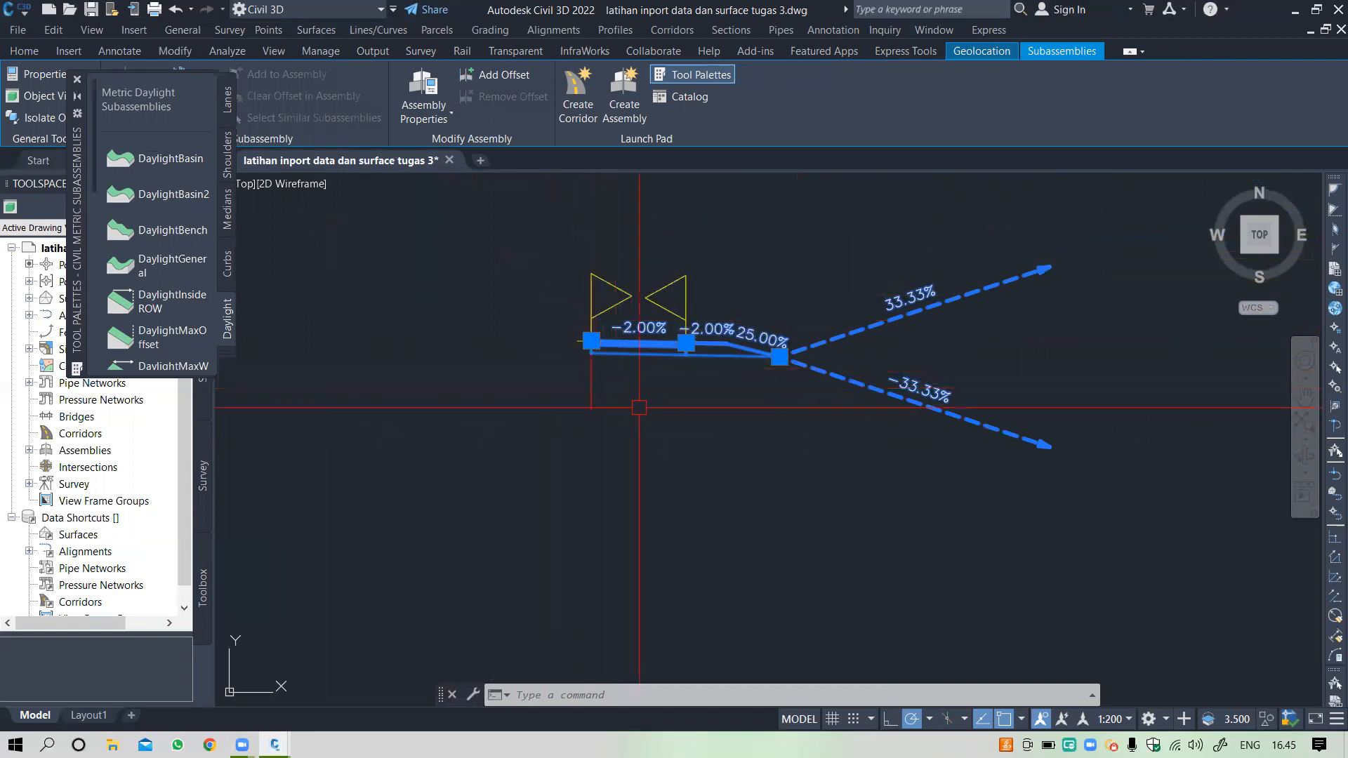
right_click(608, 376)
left_click(652, 605)
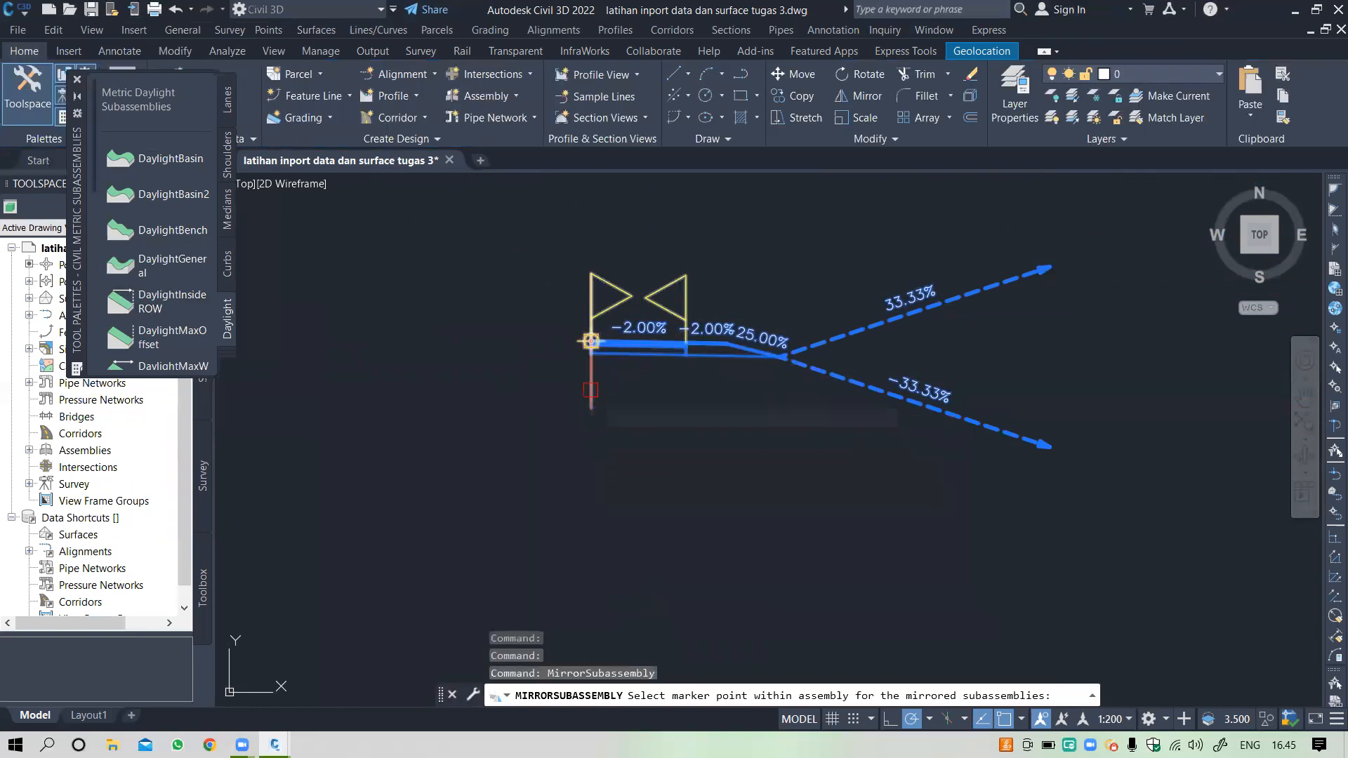
left_click(591, 341)
scroll(602, 308, "down", 5)
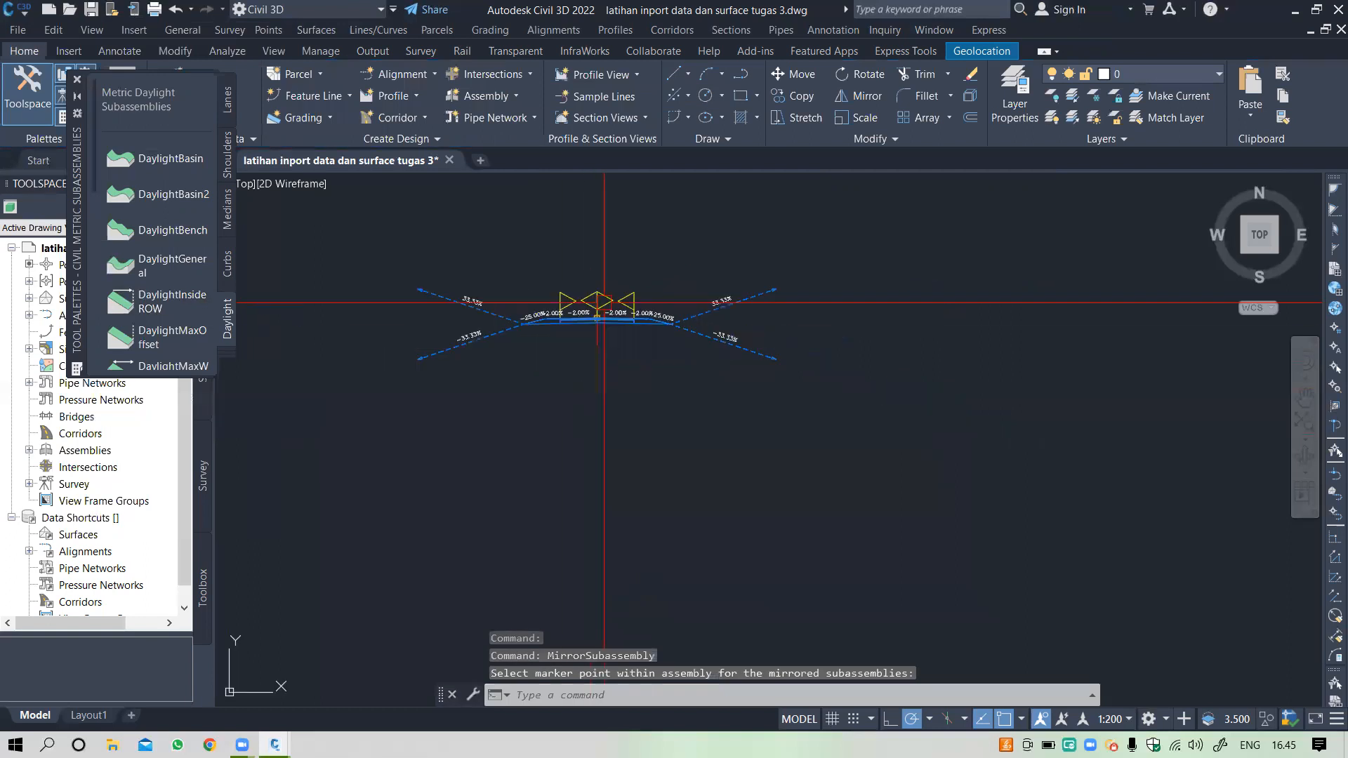
Step: Set the mirrored left lane's Use Superelevation parameter to Left Lane Outside, then close the properties and deselect the lane
scroll(603, 303, "up", 3)
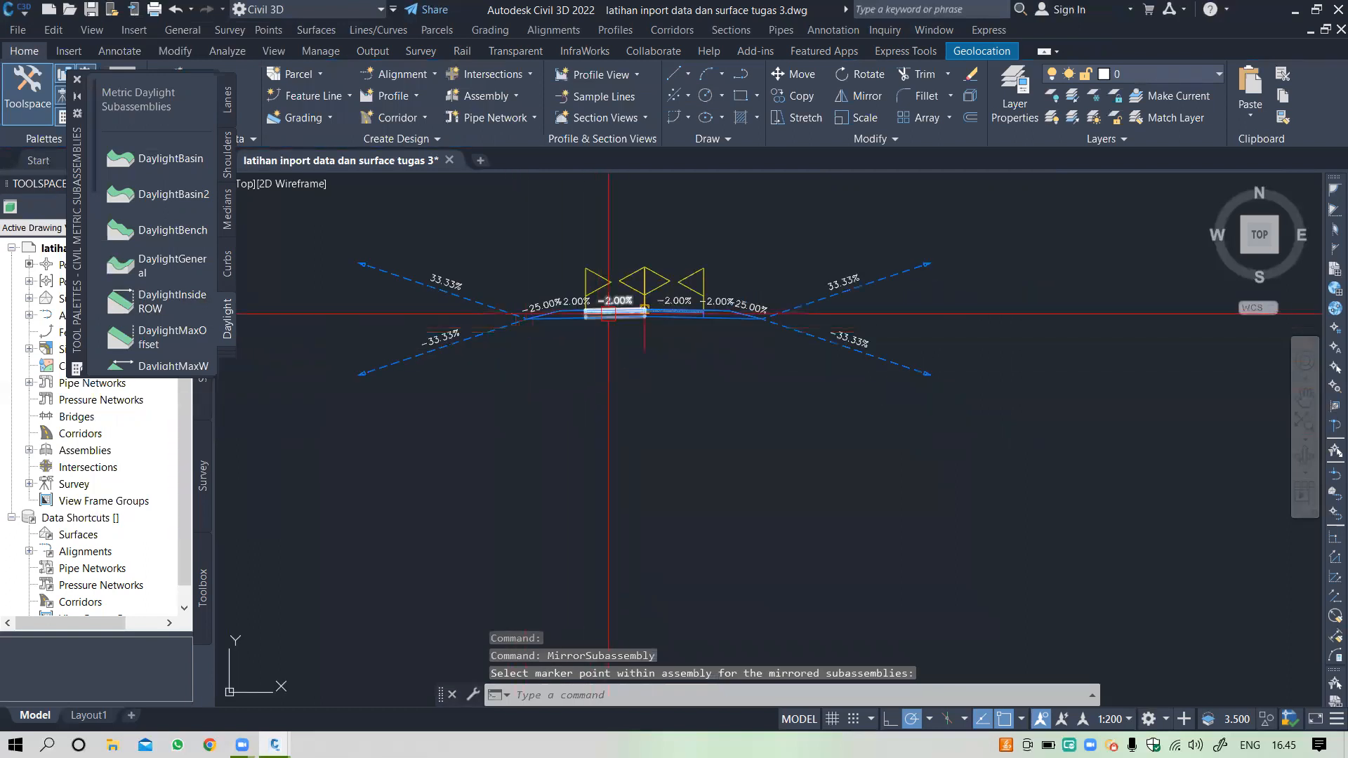
scroll(608, 314, "up", 4)
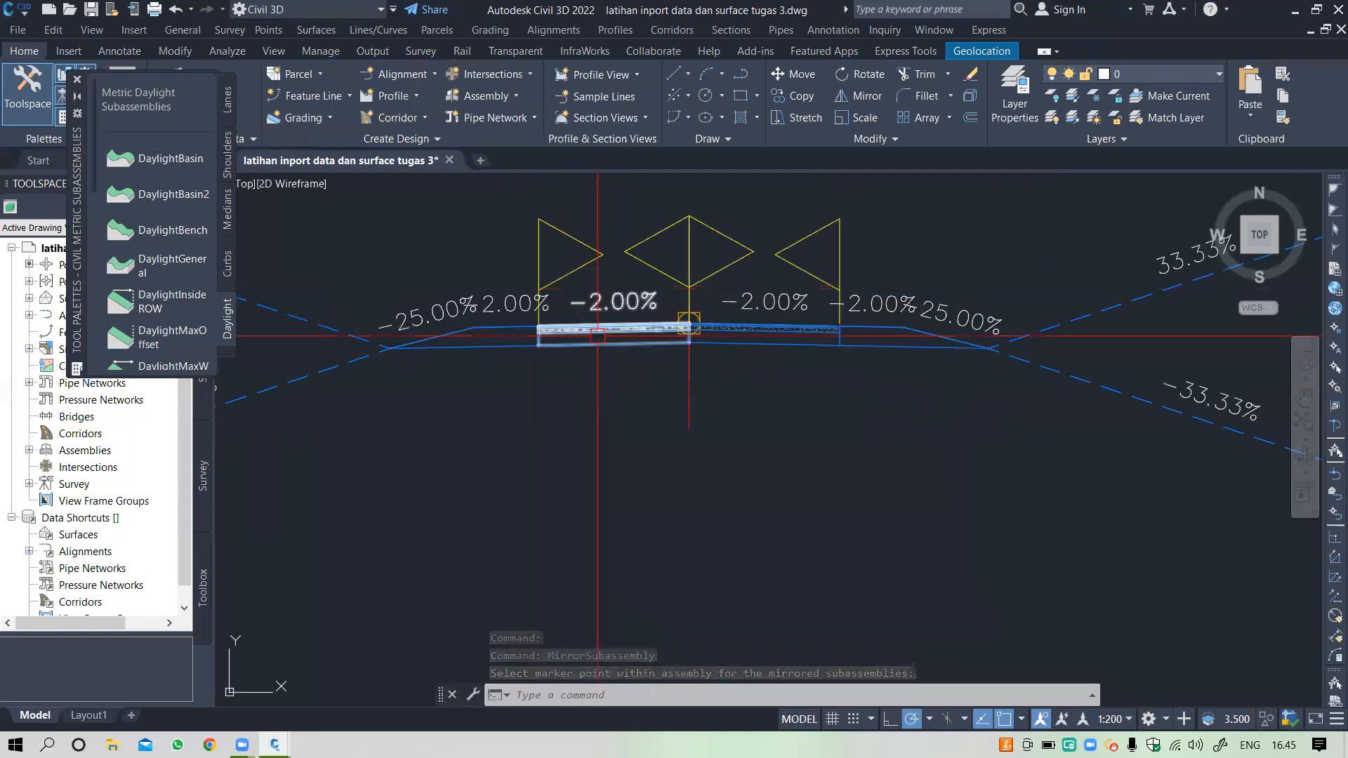
scroll(597, 336, "up", 4)
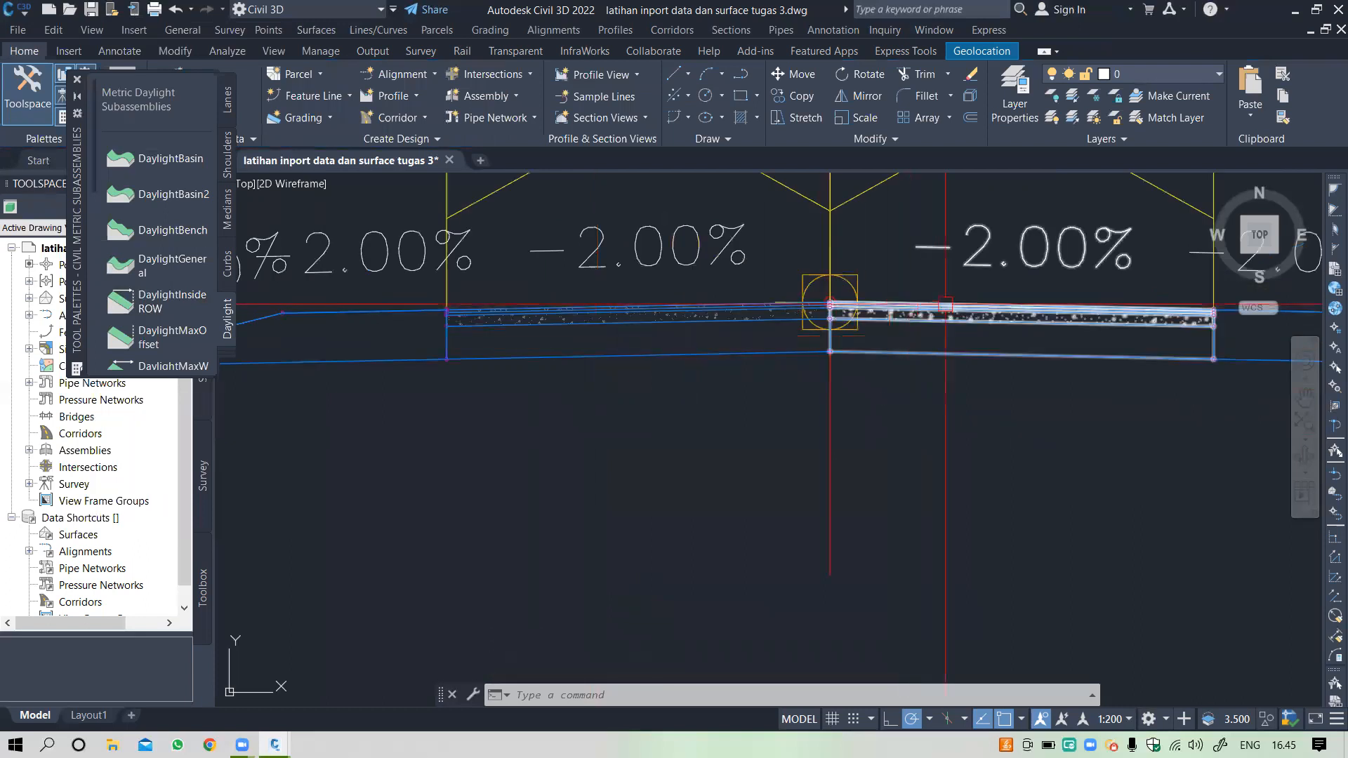
mouse_move(616, 310)
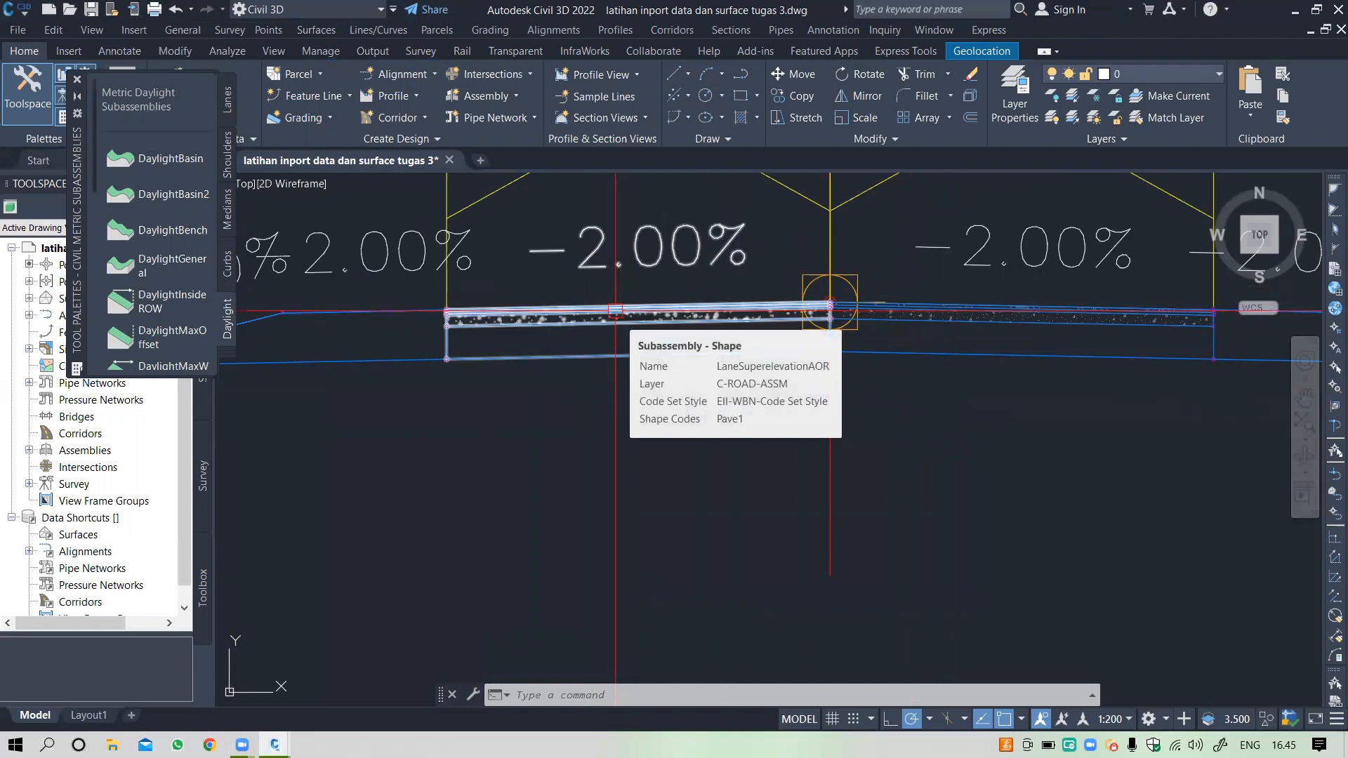
left_click(615, 310)
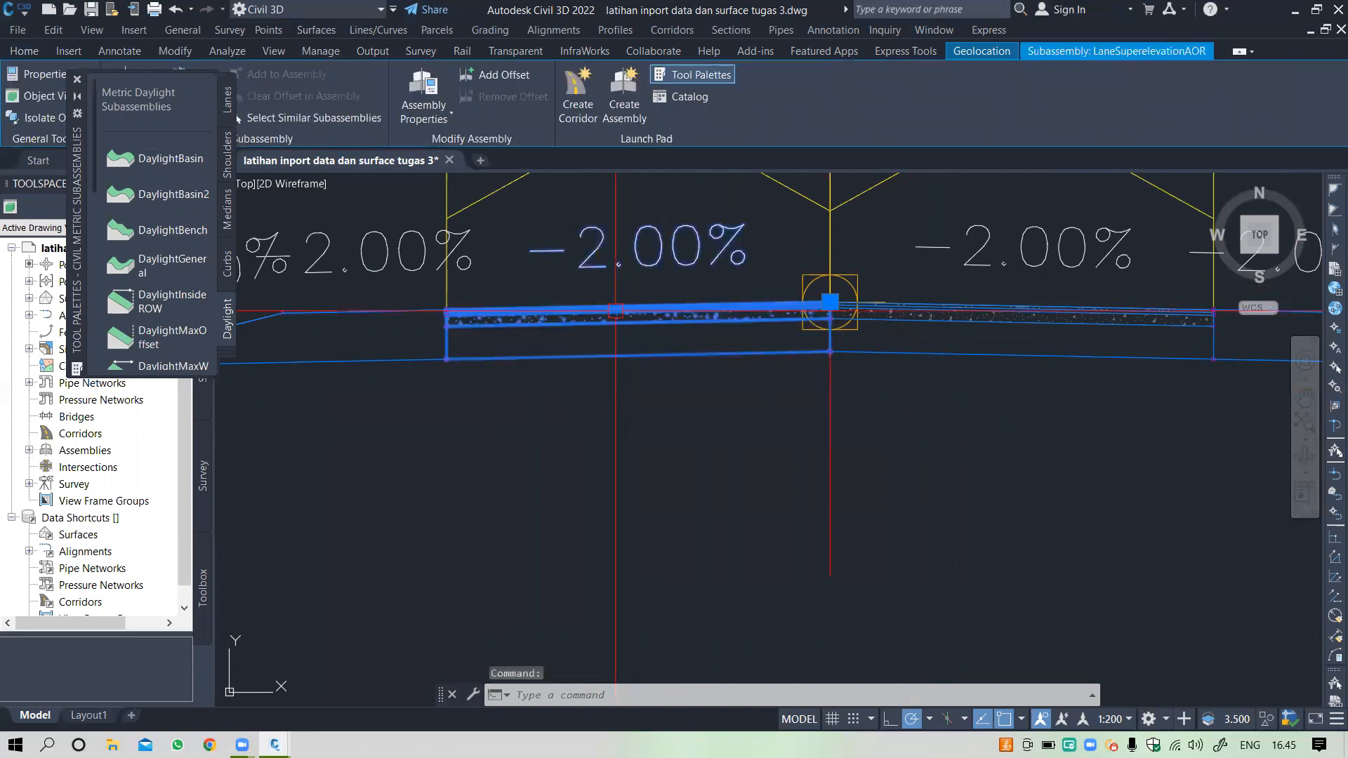
right_click(616, 310)
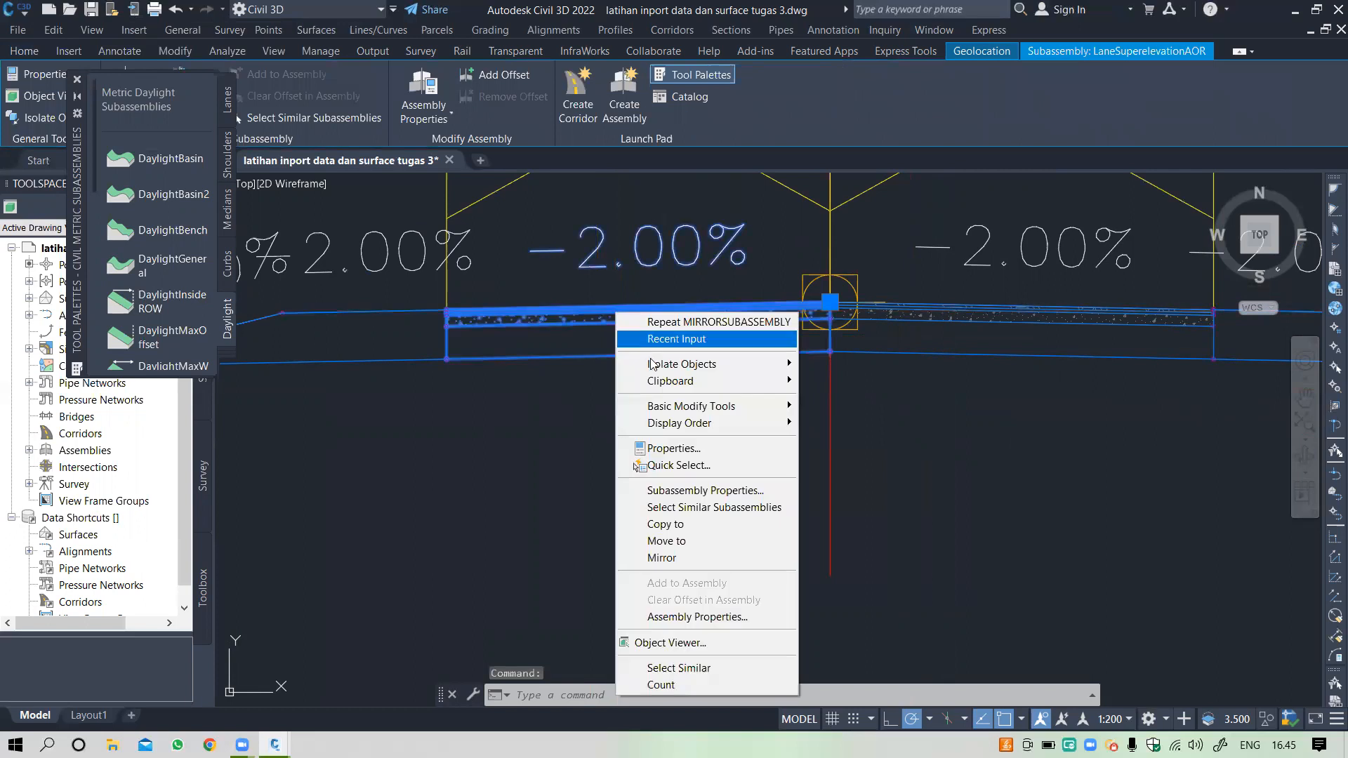
left_click(672, 450)
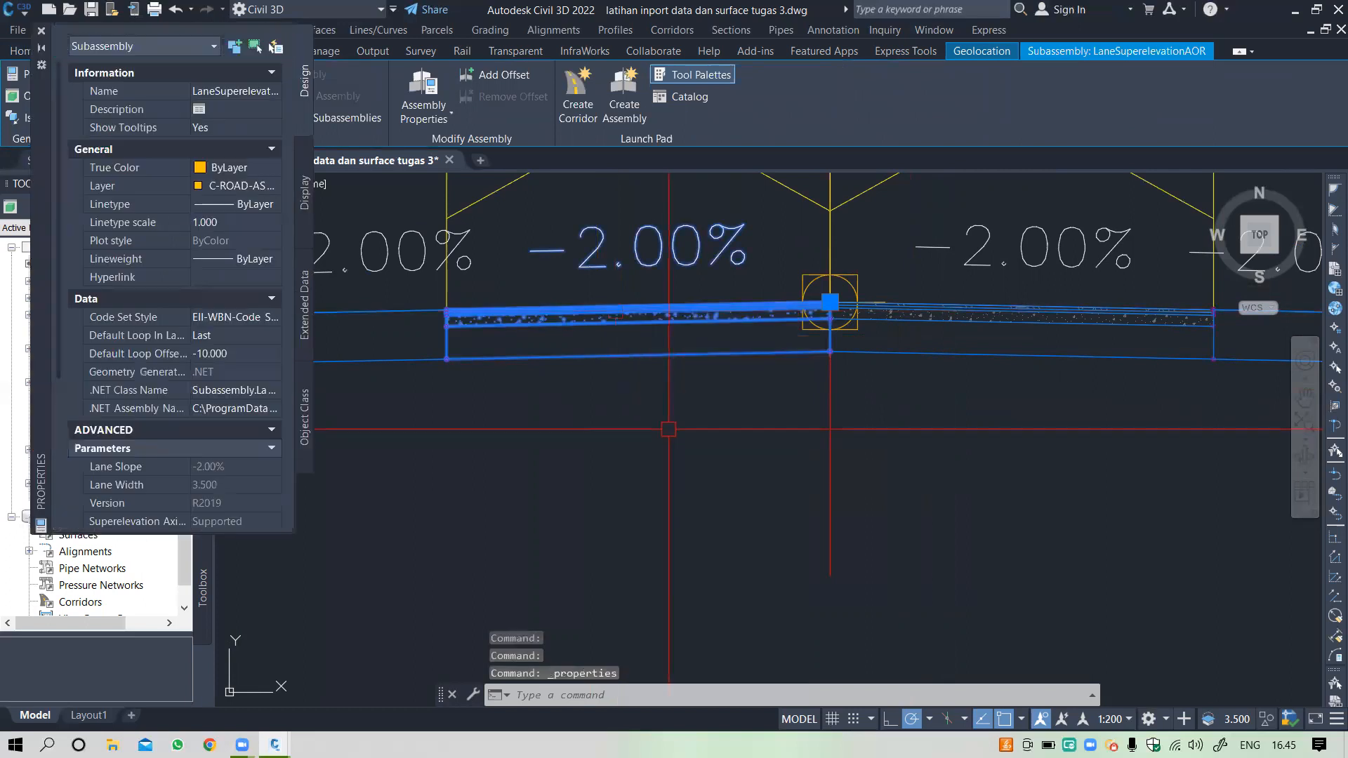
scroll(162, 389, "down", 5)
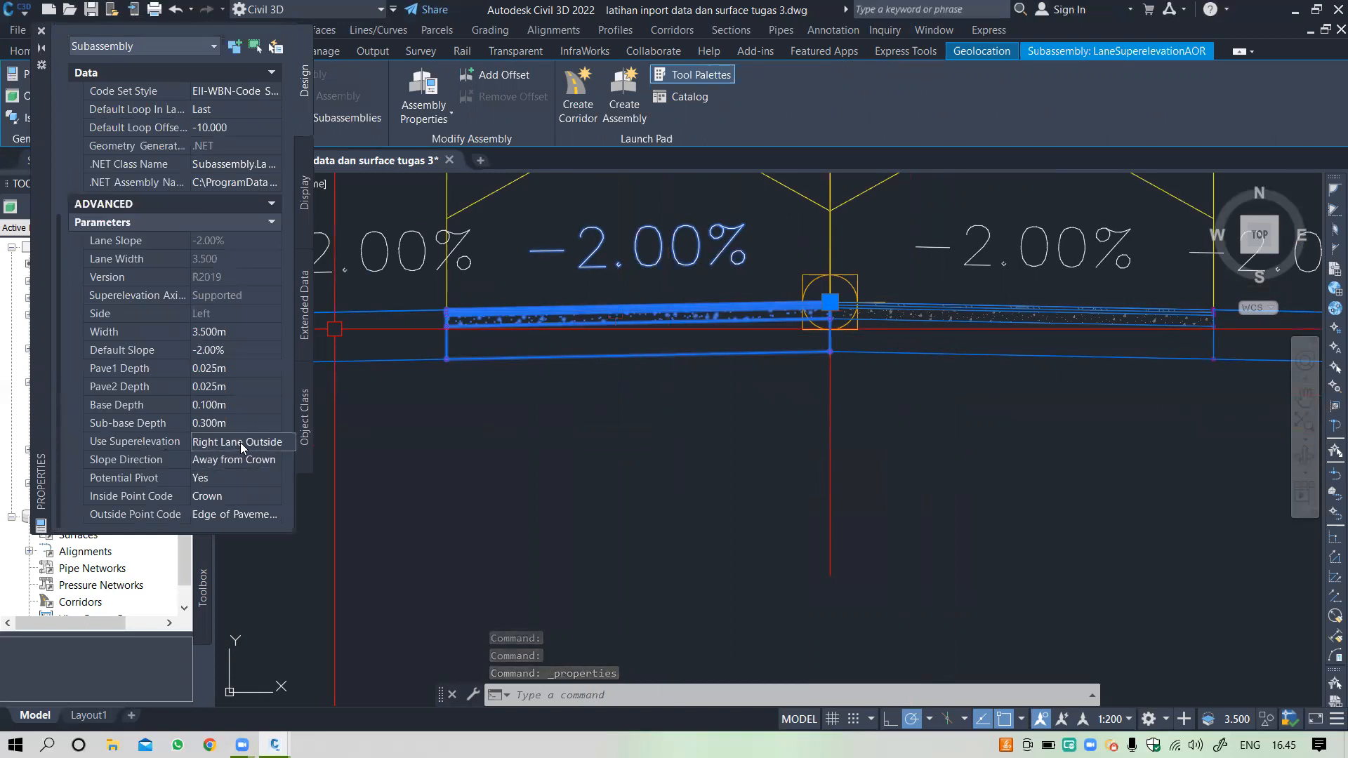
left_click(241, 443)
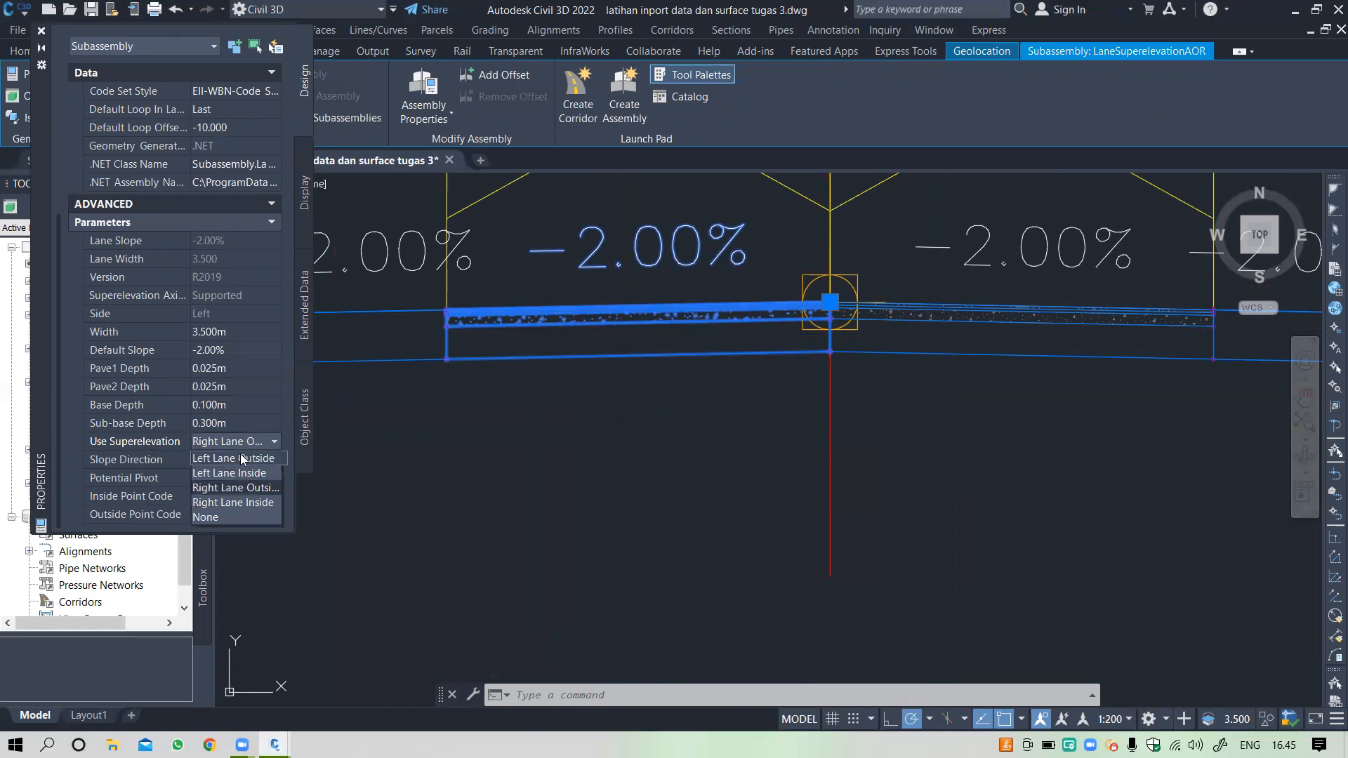
left_click(240, 455)
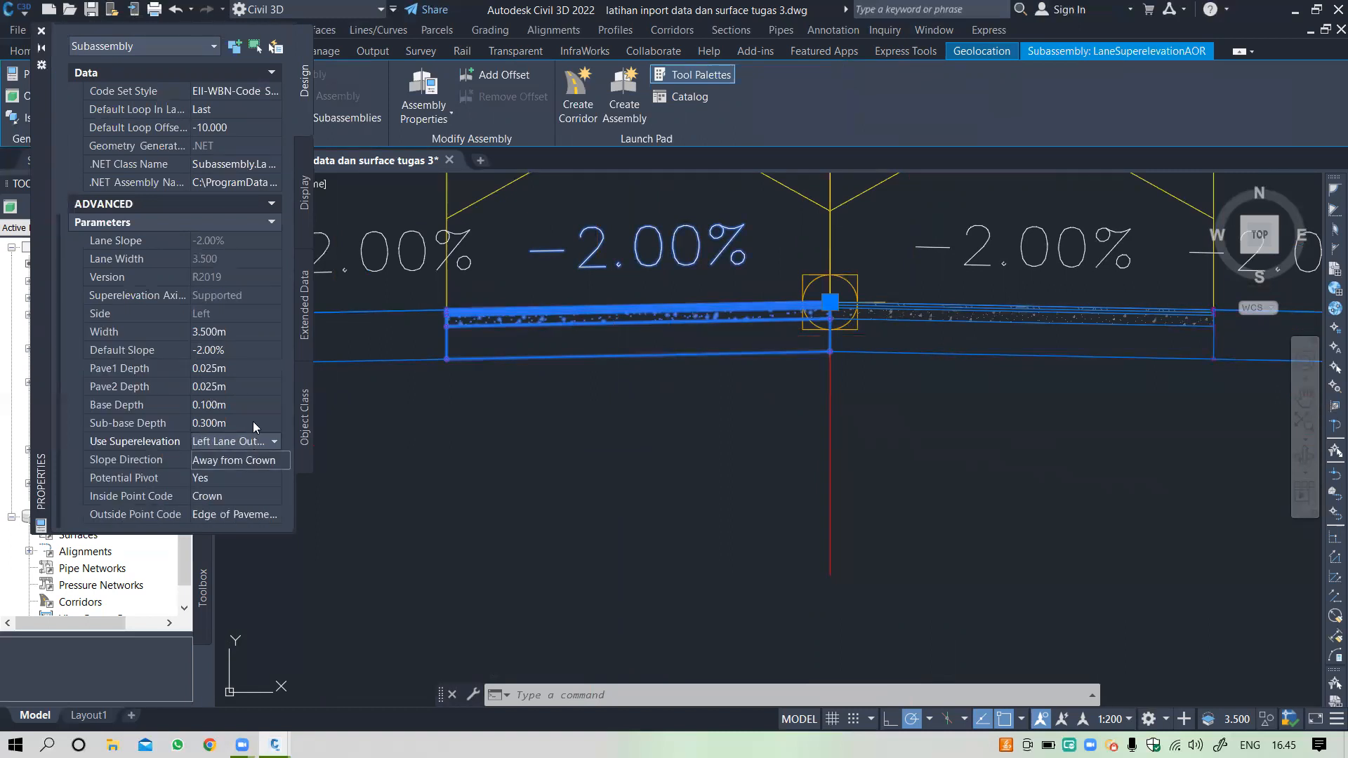
left_click(41, 32)
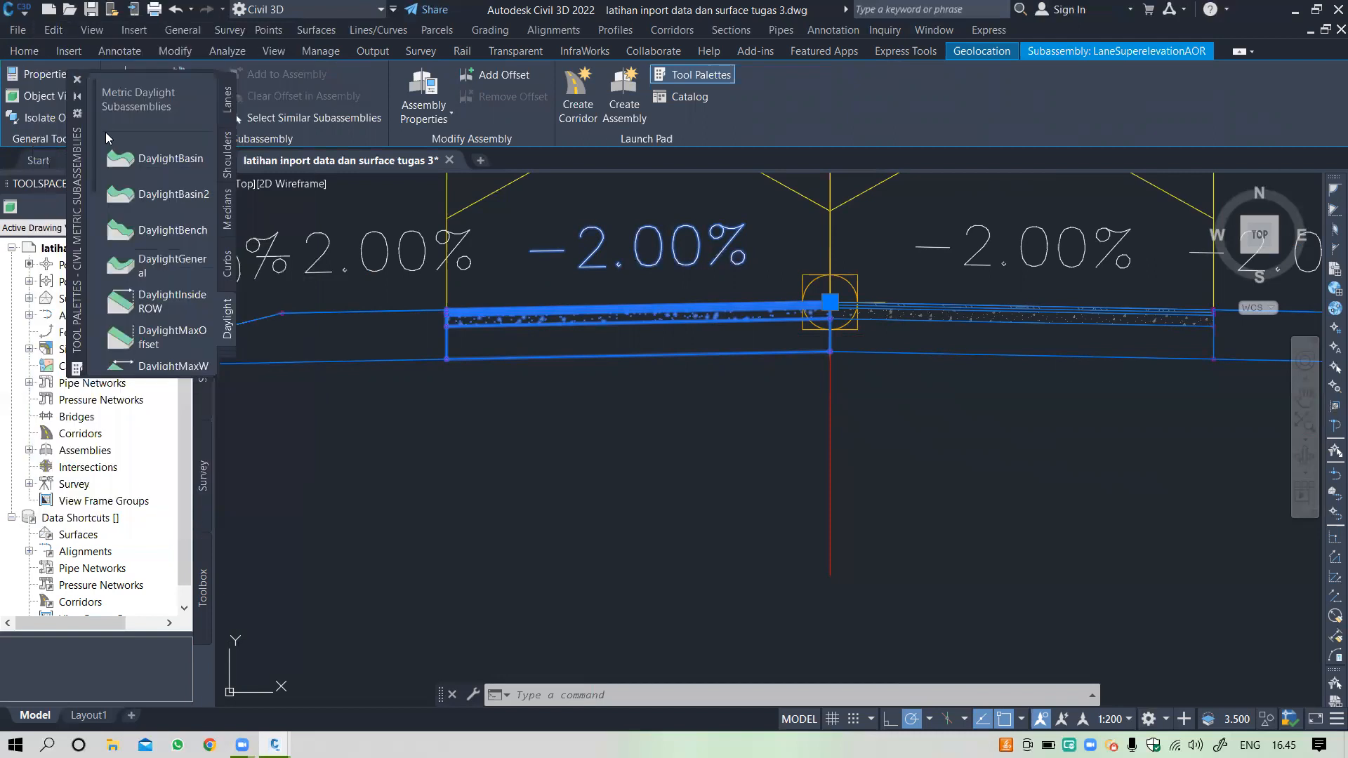
scroll(526, 363, "down", 2)
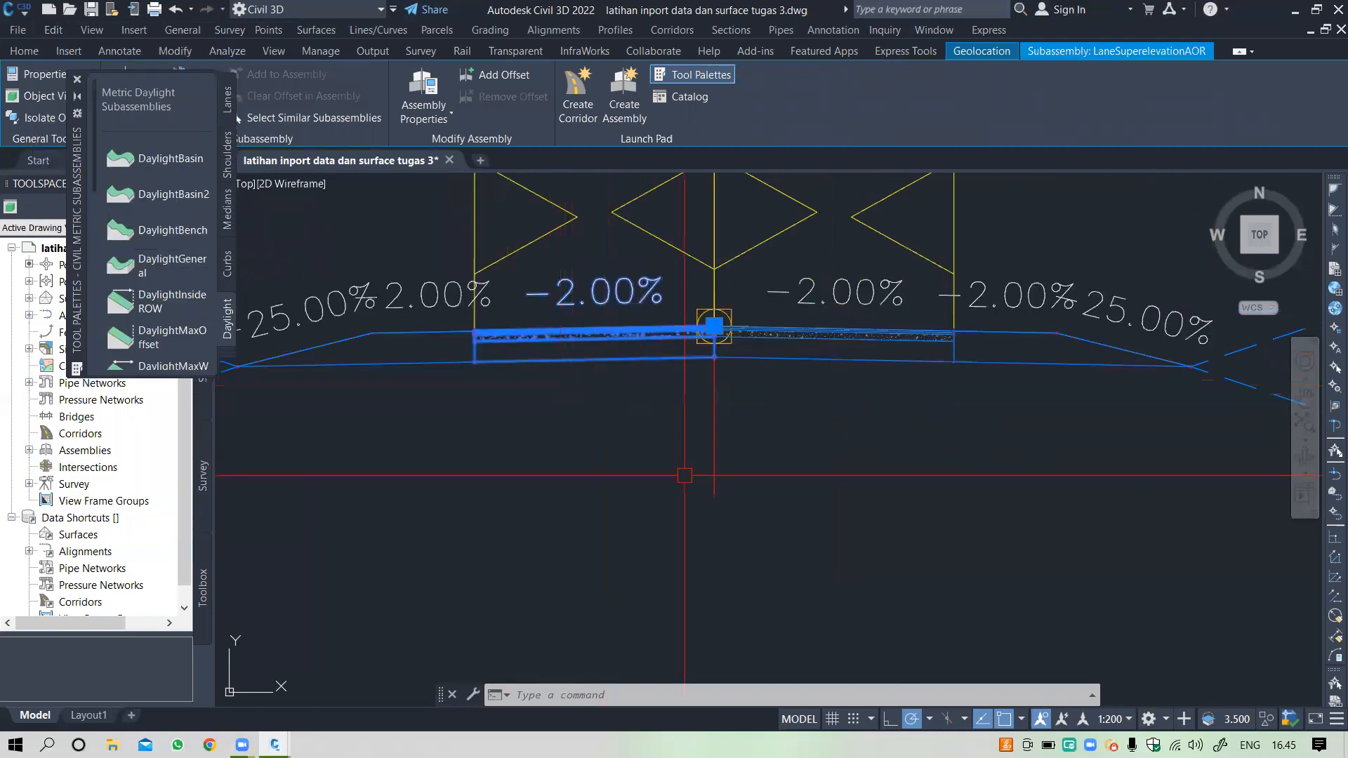
scroll(685, 476, "down", 1)
key("Escape")
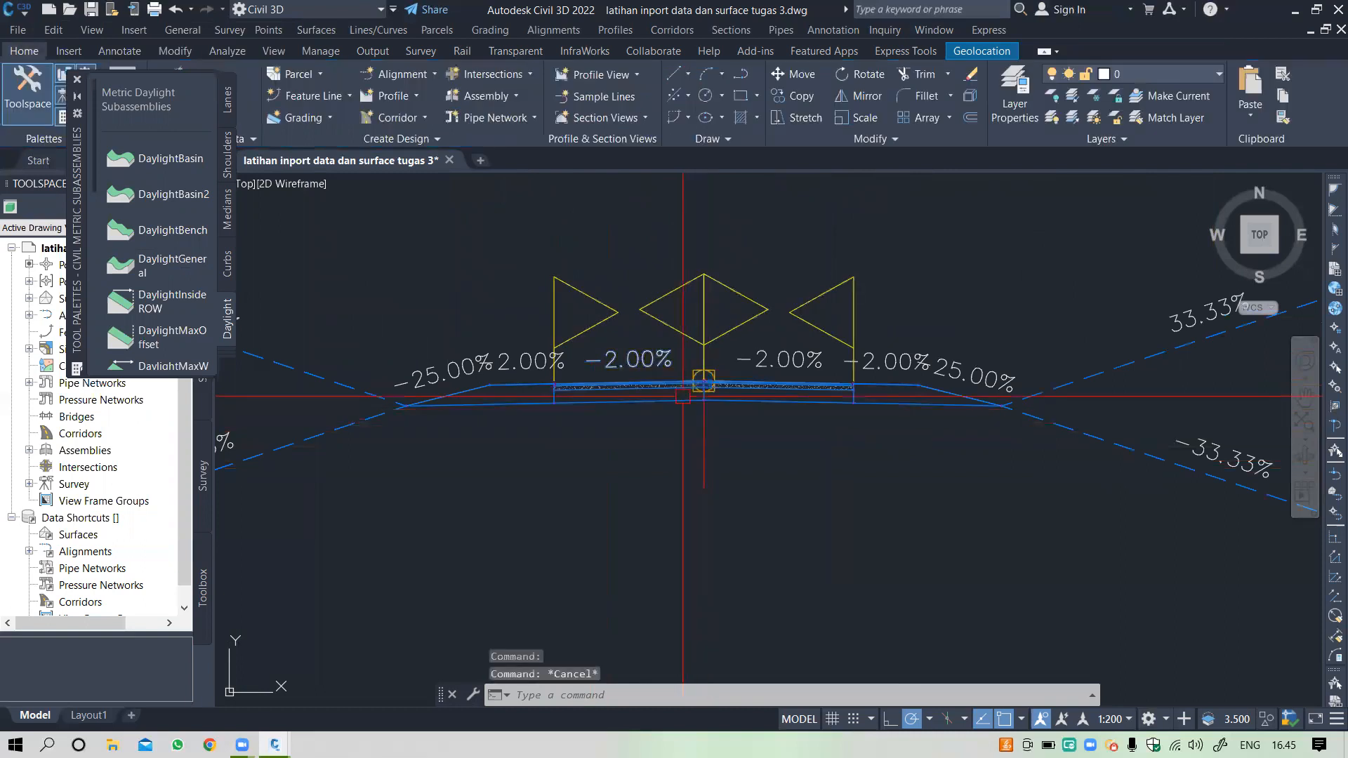
Step: Close the subassembly tool palettes to clear the drawing area around the finished assembly
scroll(682, 396, "down", 5)
scroll(730, 379, "down", 4)
scroll(726, 369, "up", 2)
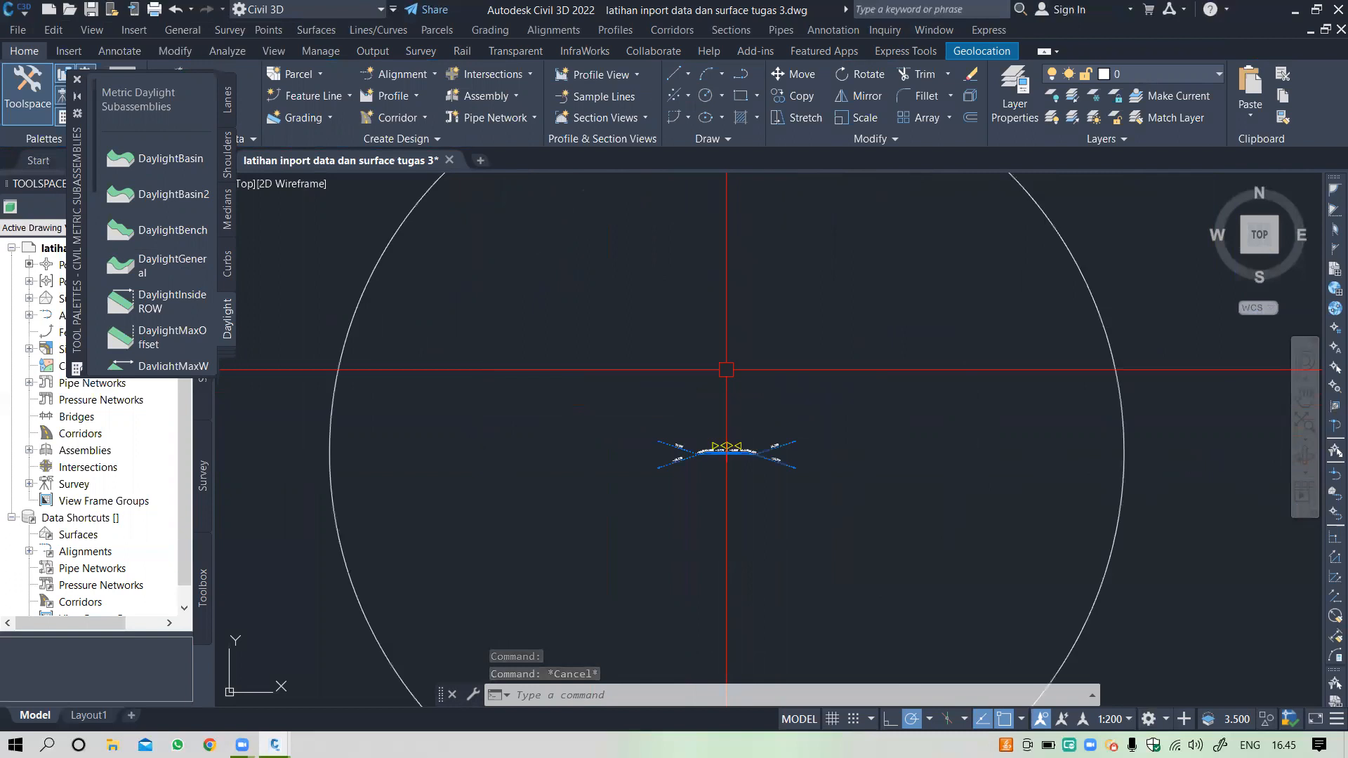
scroll(726, 370, "down", 2)
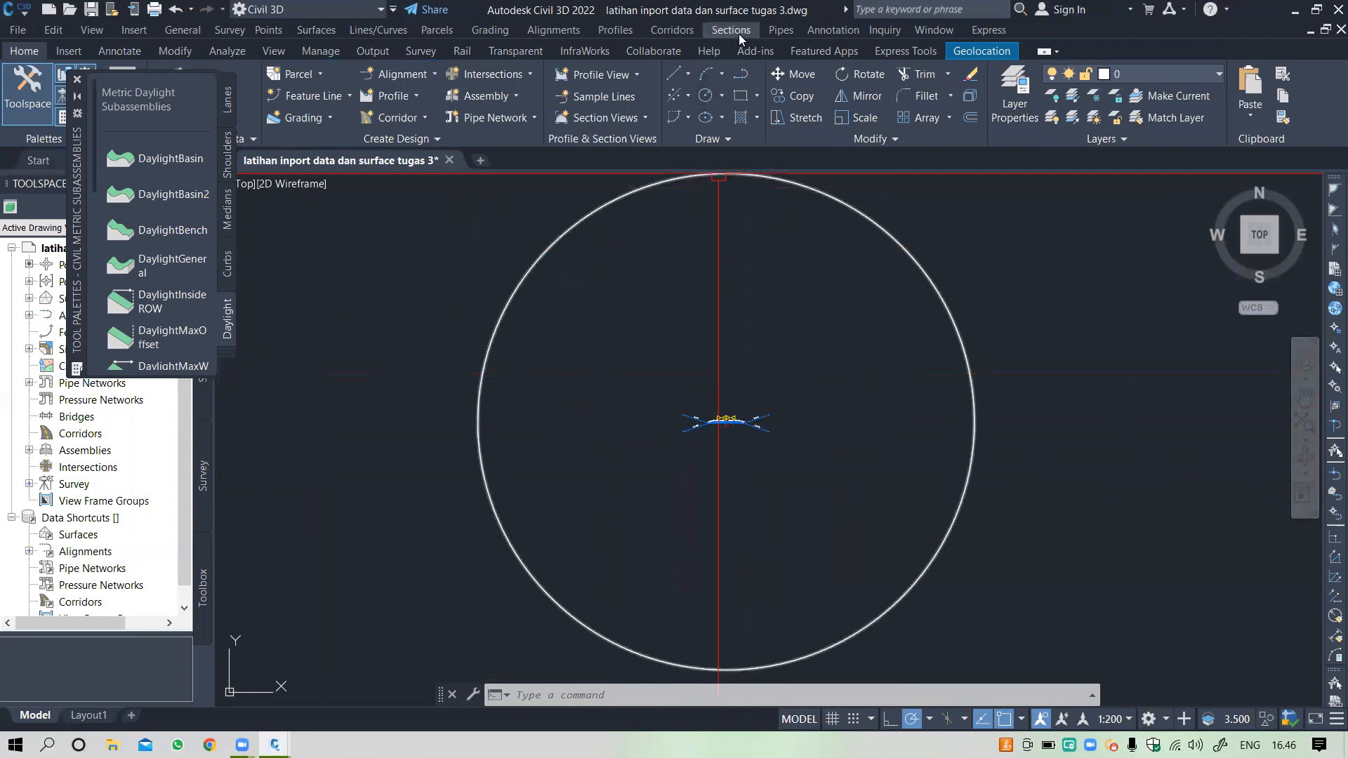
left_click(679, 33)
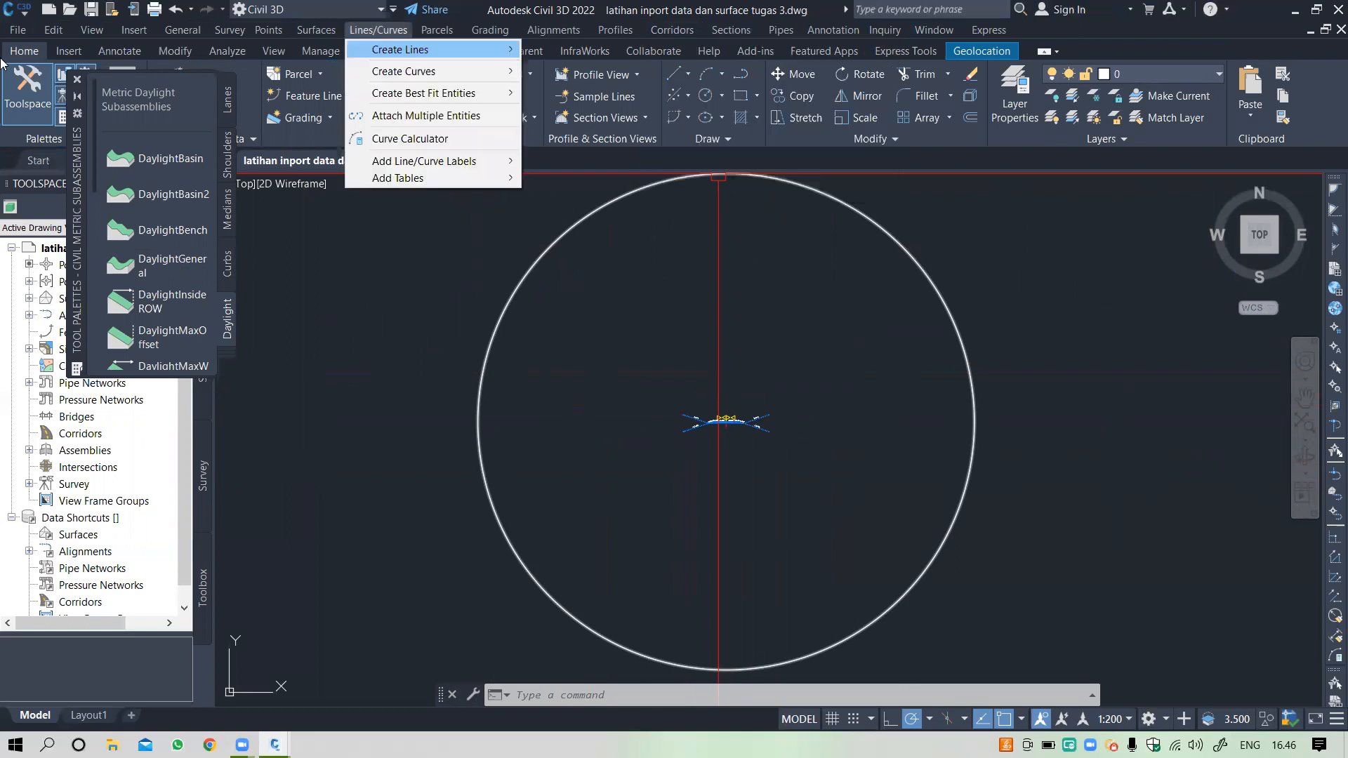
left_click(76, 77)
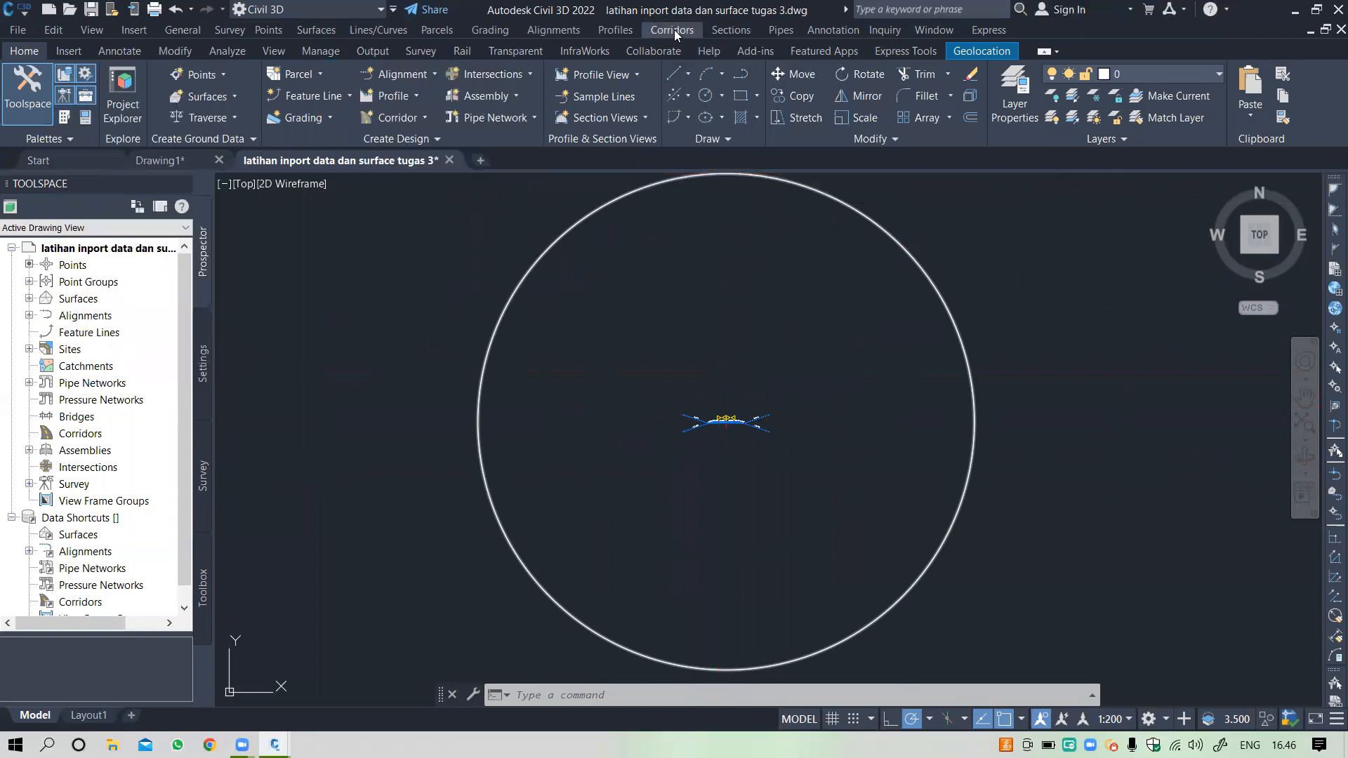
Step: Start creating a corridor and name it "Corridor - tugas 1"
left_click(673, 30)
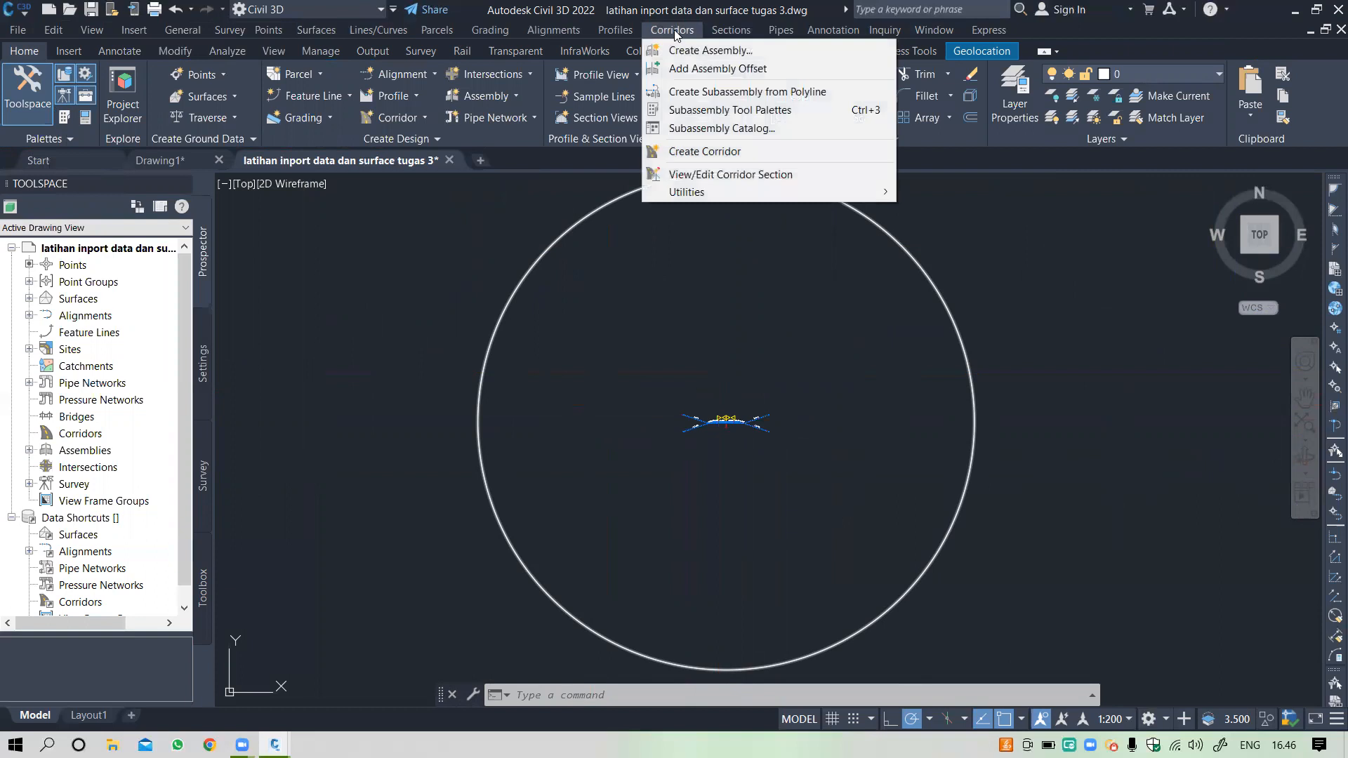
left_click(714, 154)
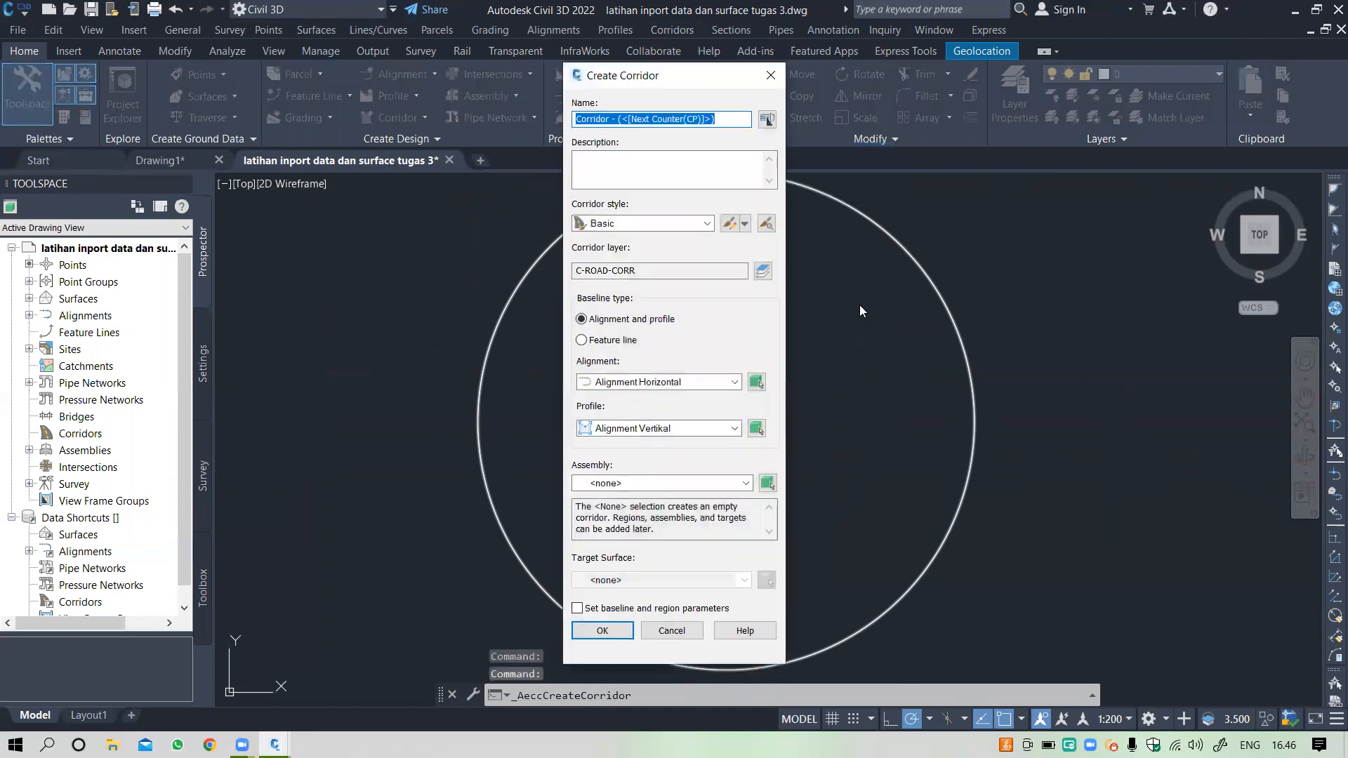
left_click(730, 119)
key("BackSpace")
key("BackSpace")
key("BackSpace")
key("BackSpace")
key("BackSpace")
key("BackSpace")
key("BackSpace")
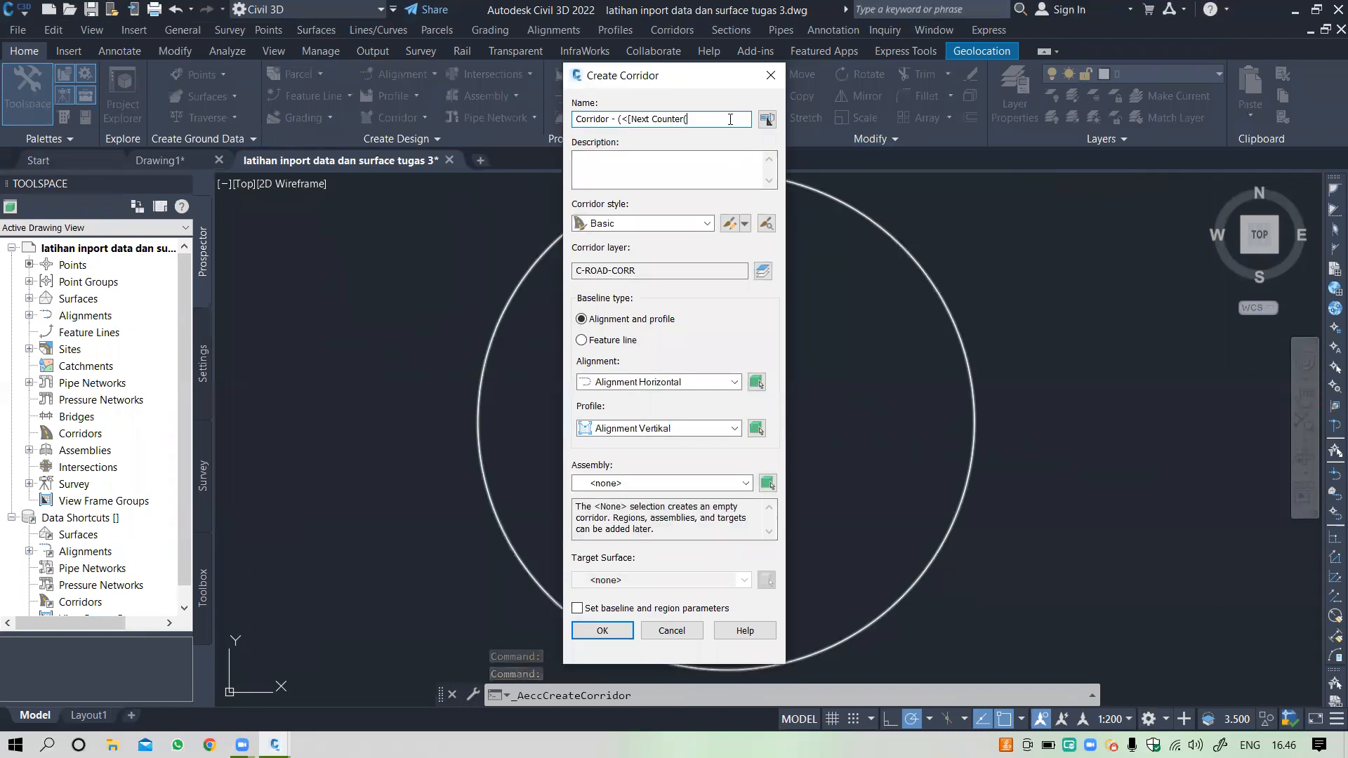
key("BackSpace")
key("BackSpace")
key("BackSpace")
key("BackSpace")
key("BackSpace")
key("BackSpace")
key("BackSpace")
key("BackSpace")
key("BackSpace")
key("BackSpace")
key("BackSpace")
key("BackSpace")
key("BackSpace")
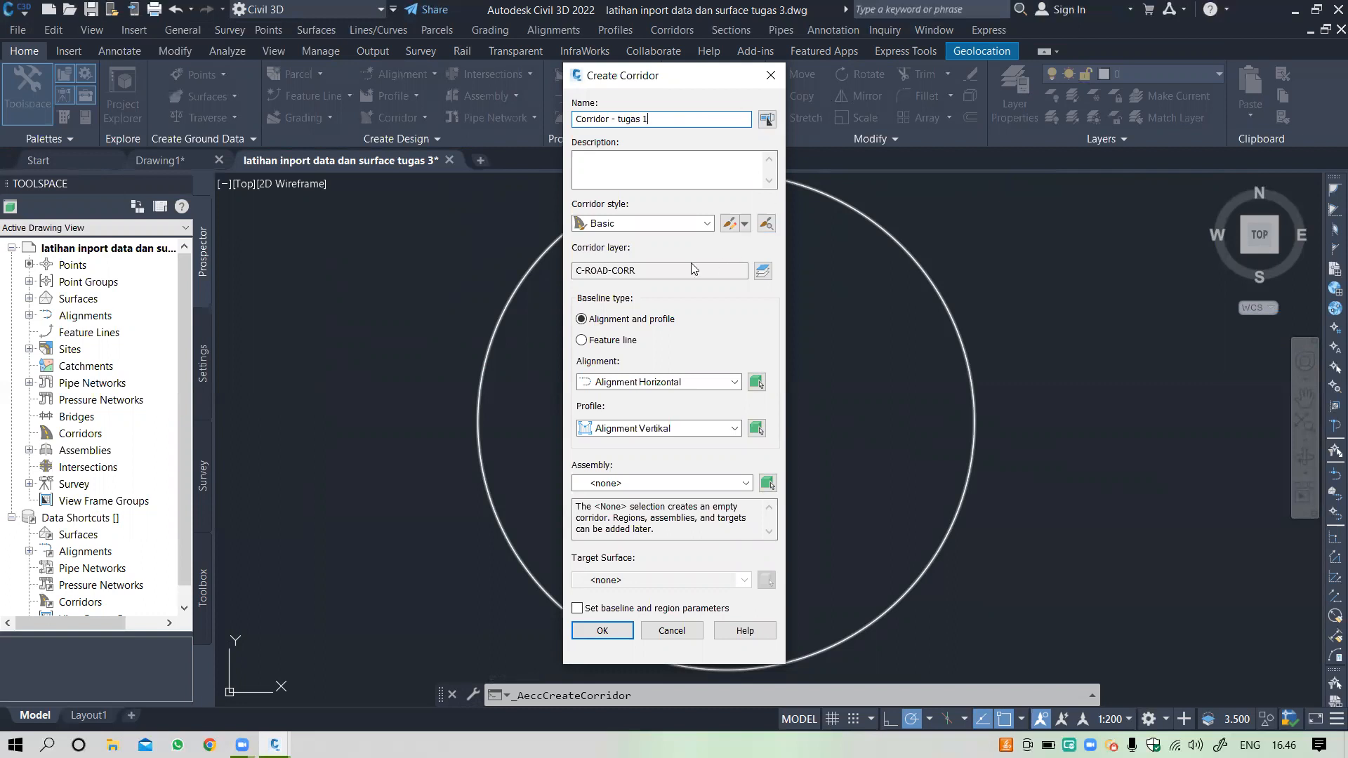
Step: Set the corridor's baseline alignment to Alignment Horizontal and its profile to Alignment Vertikal
left_click(683, 385)
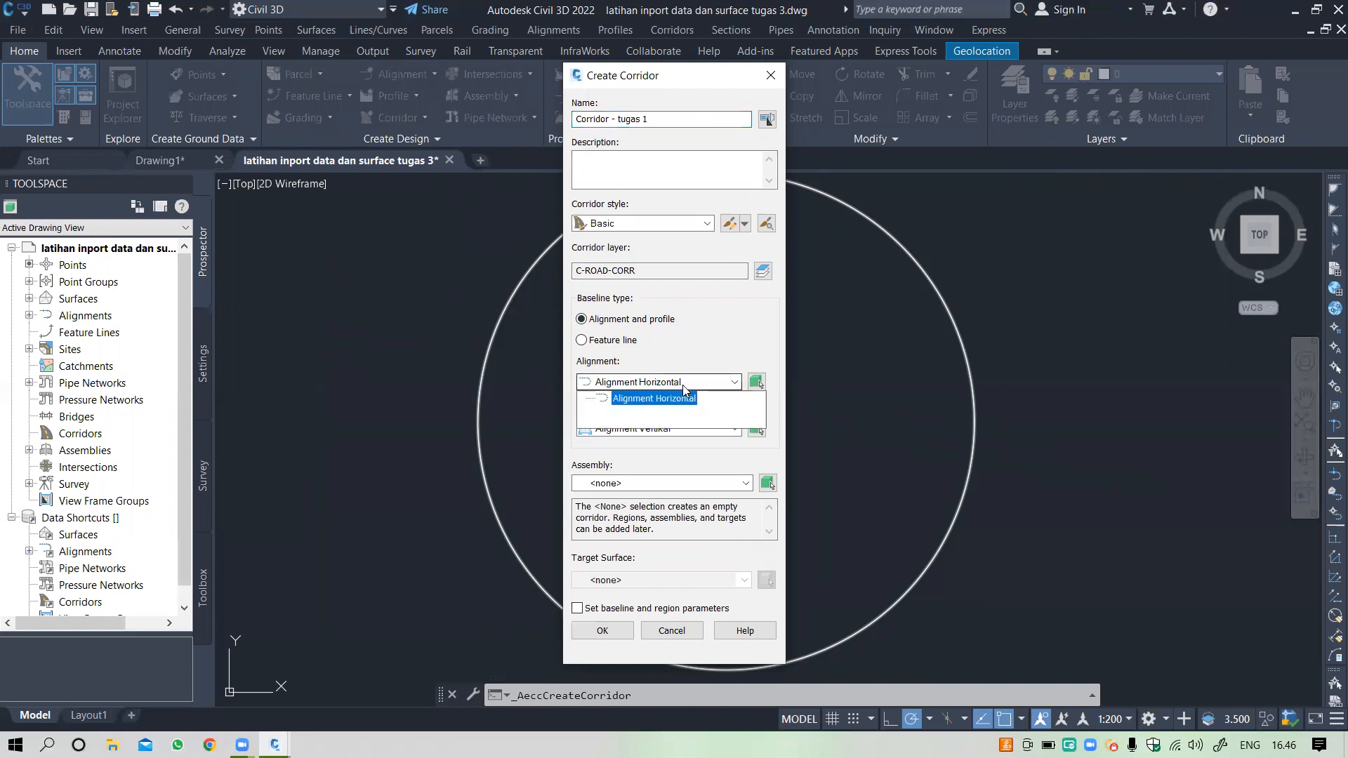
left_click(636, 407)
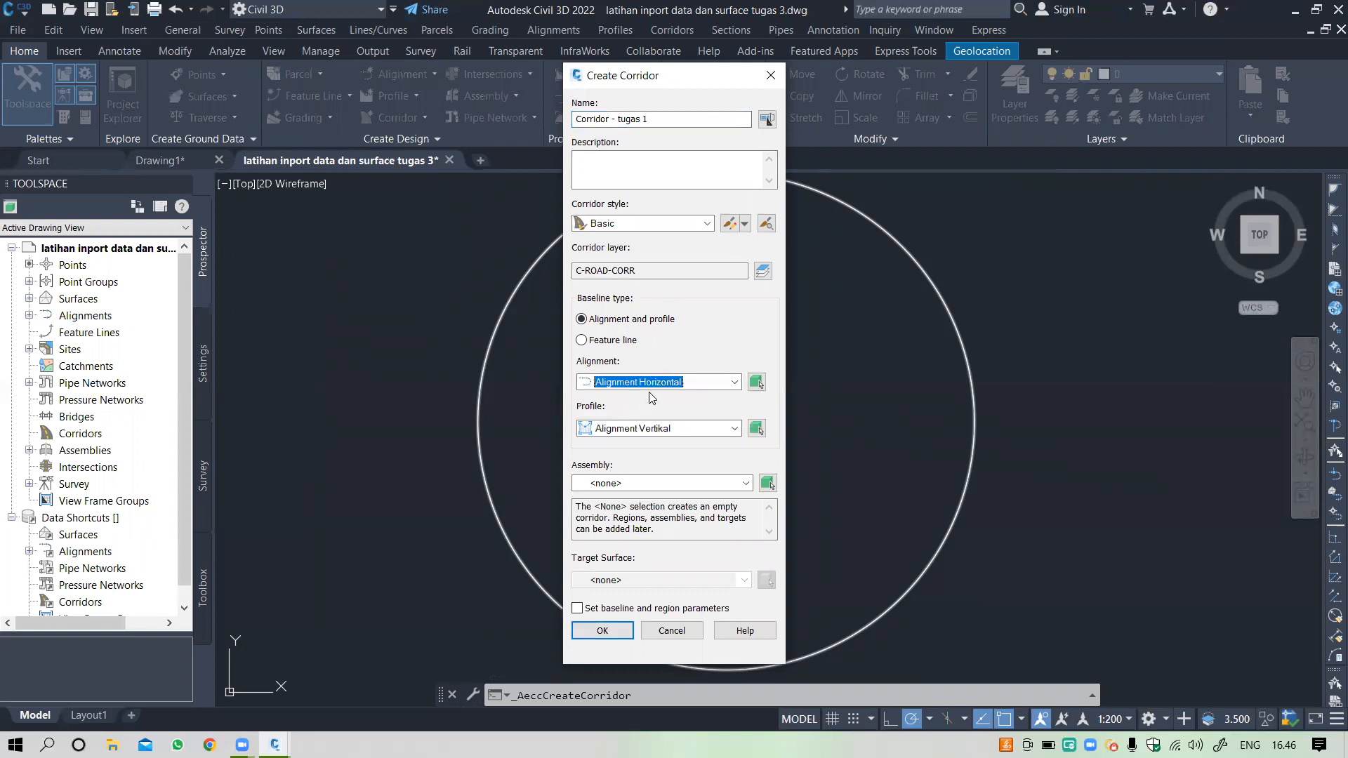
left_click(662, 430)
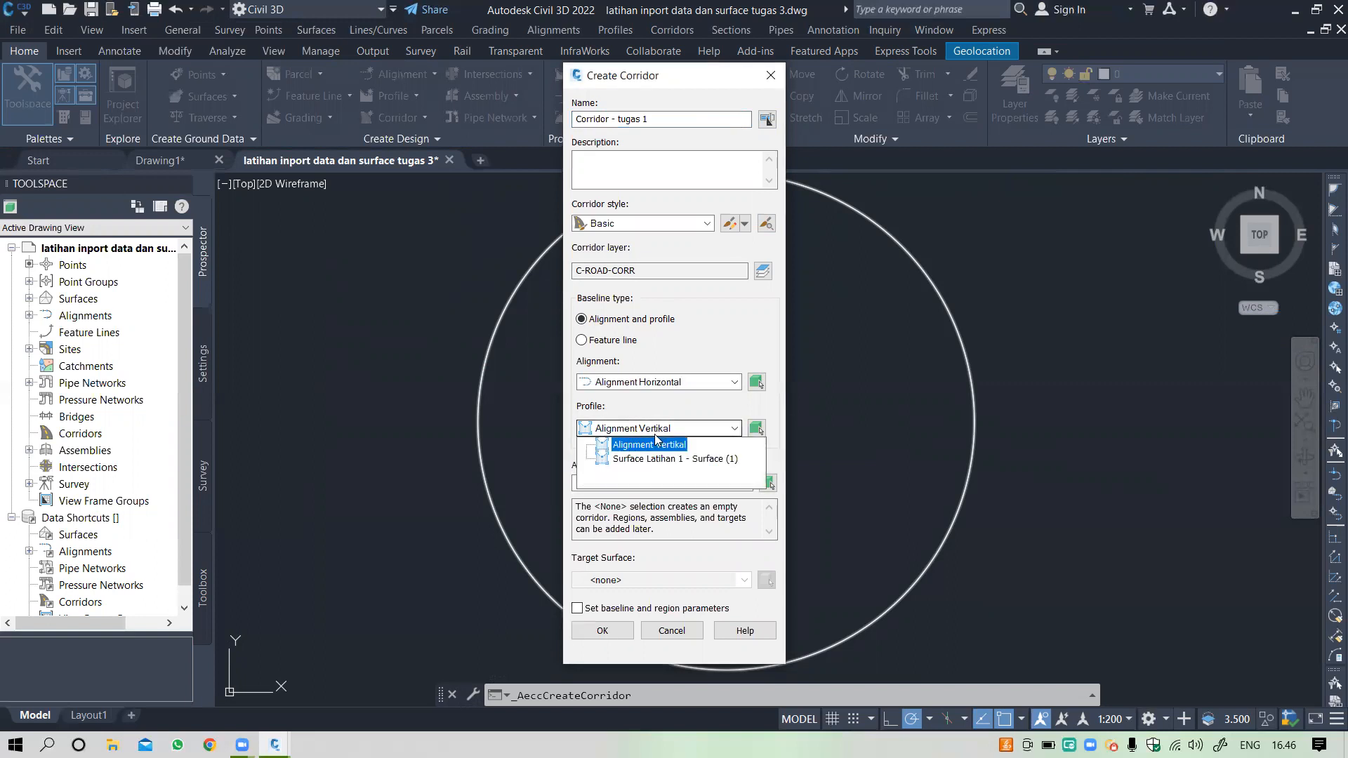
left_click(656, 442)
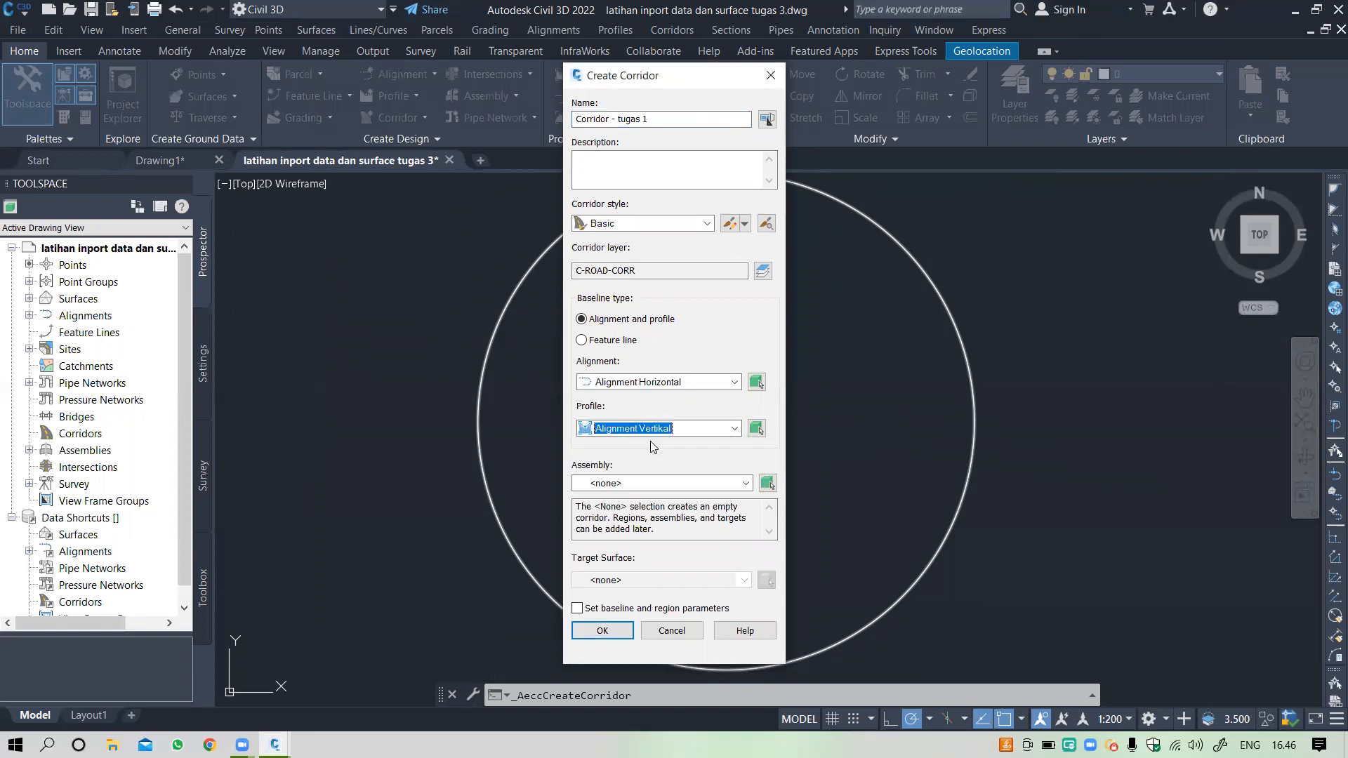
Step: Assign Assembly 123 to the corridor and choose Surface Latihan 1 as its target surface
left_click(632, 484)
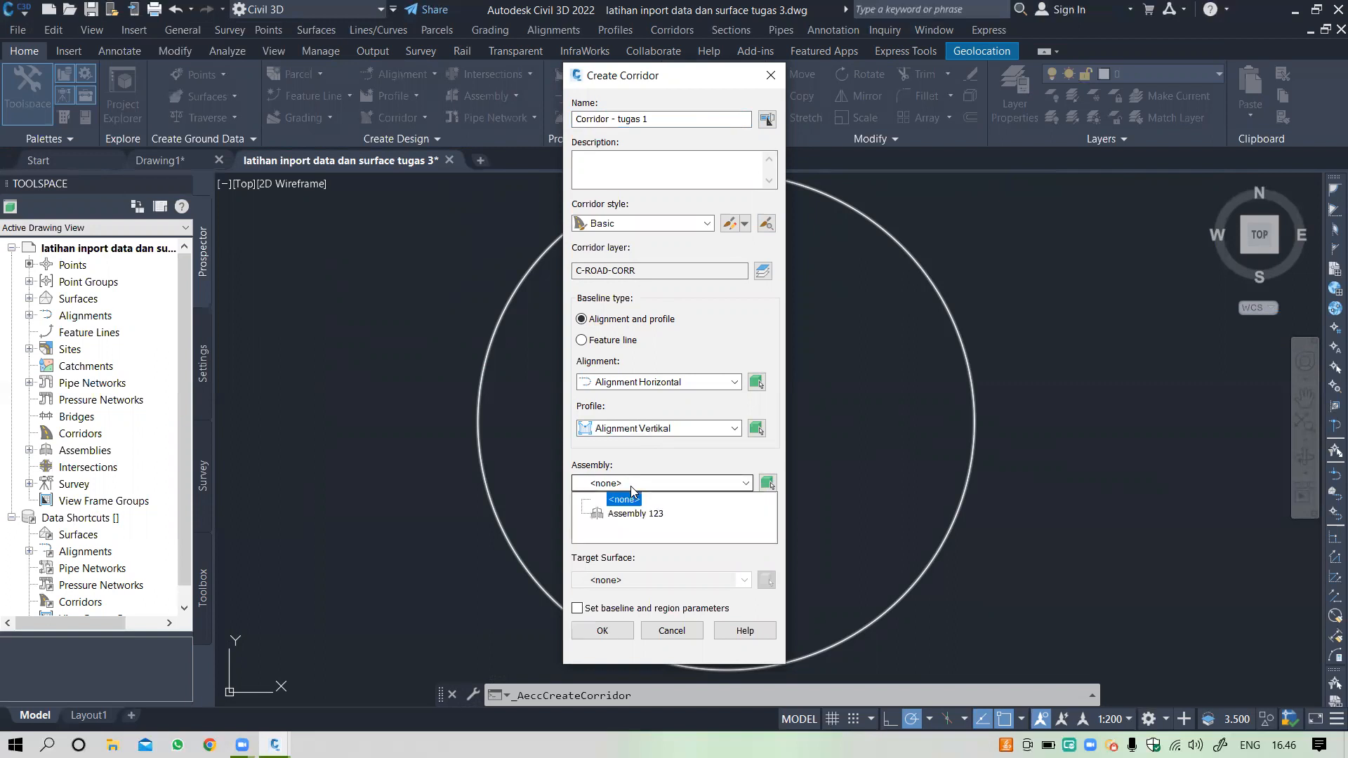
left_click(645, 520)
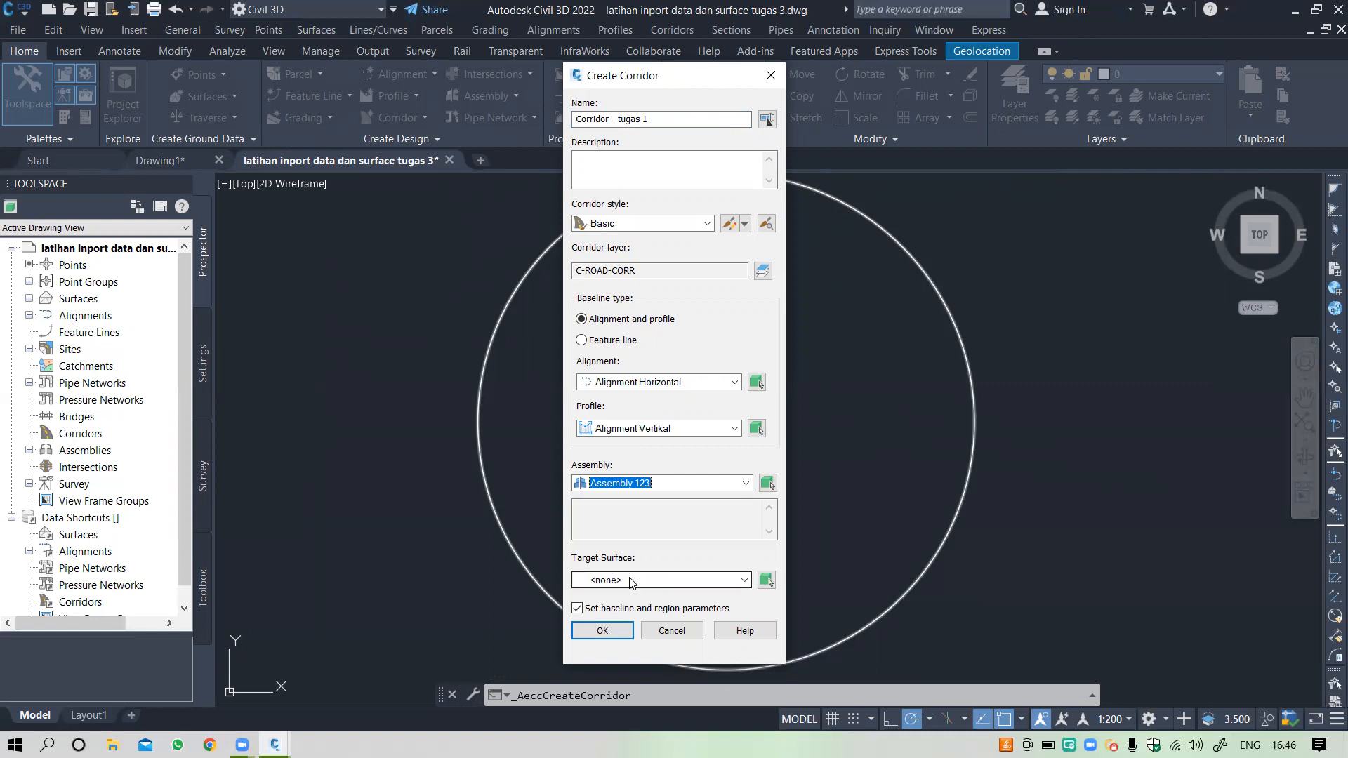
left_click(631, 581)
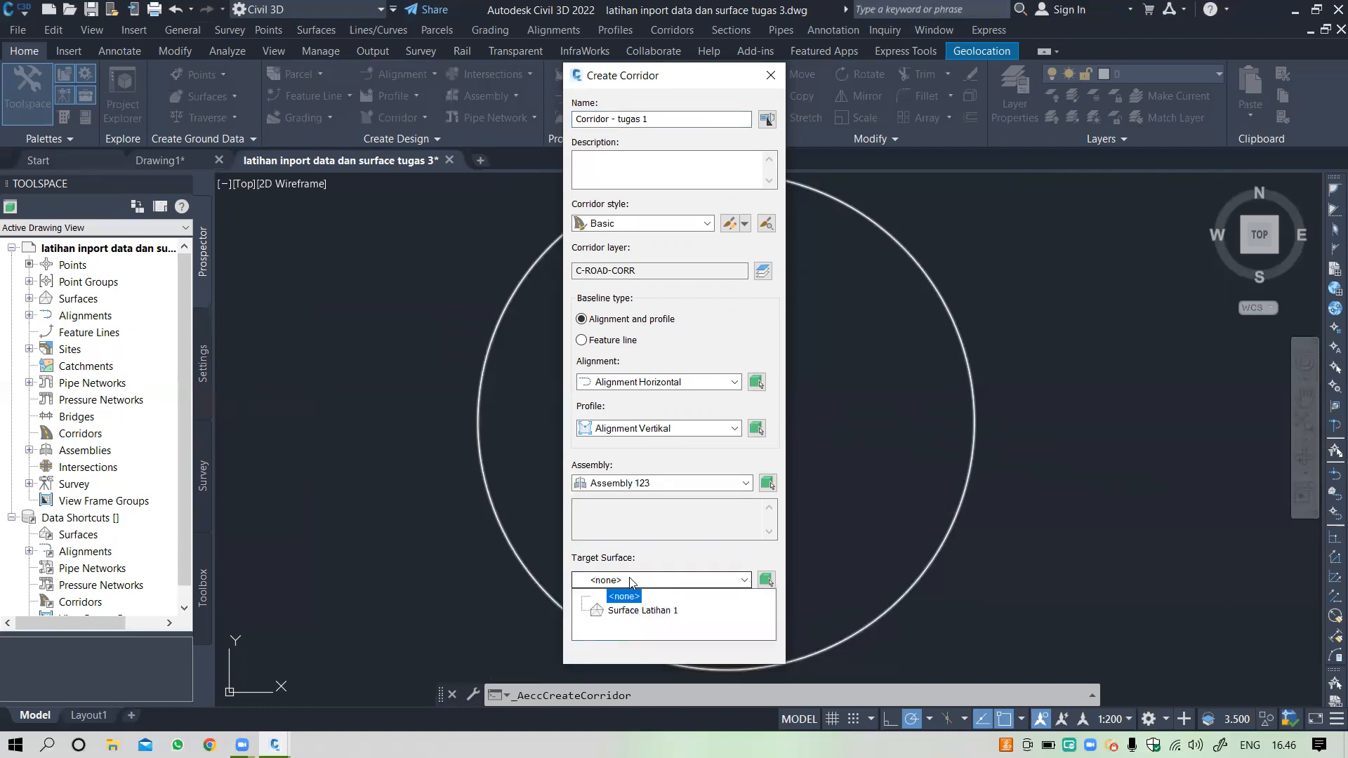
left_click(653, 610)
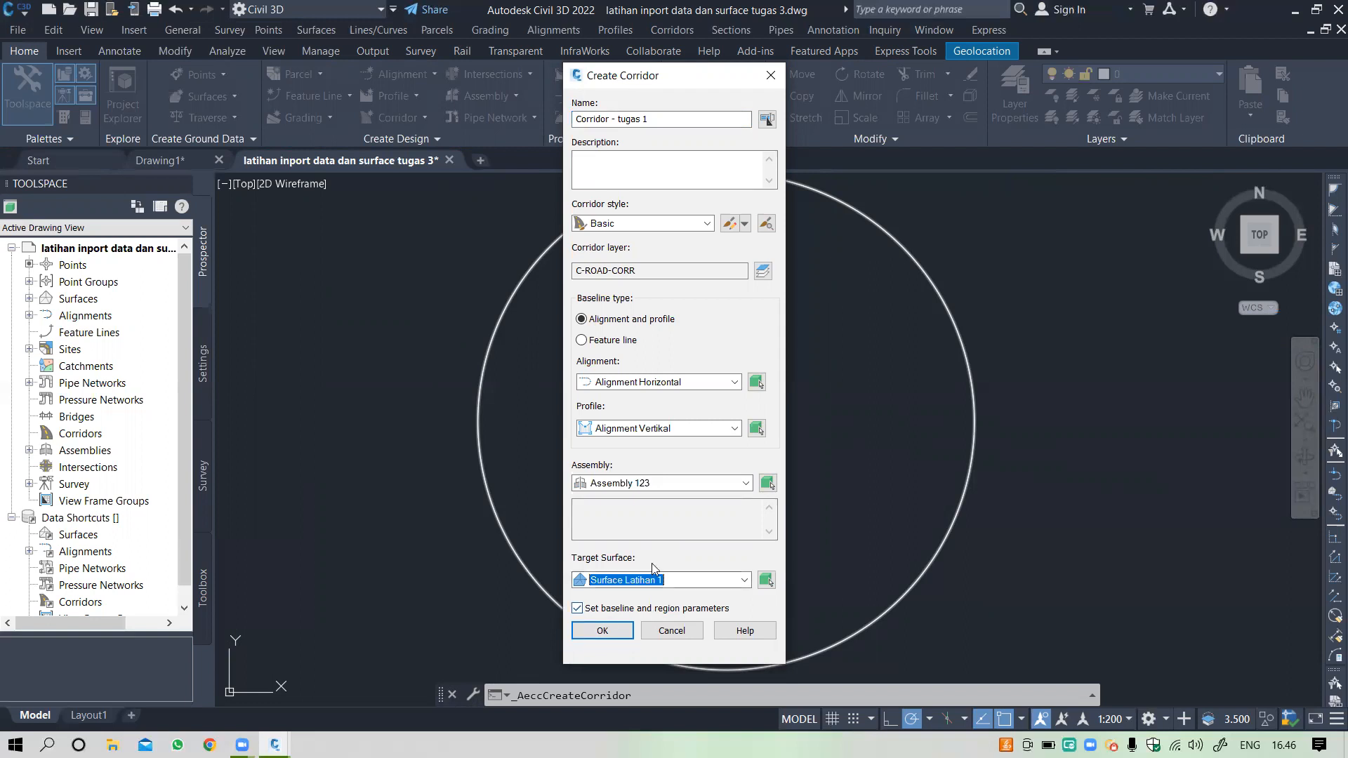
Step: Create the corridor with the default baseline and region parameters and rebuild it
left_click(592, 630)
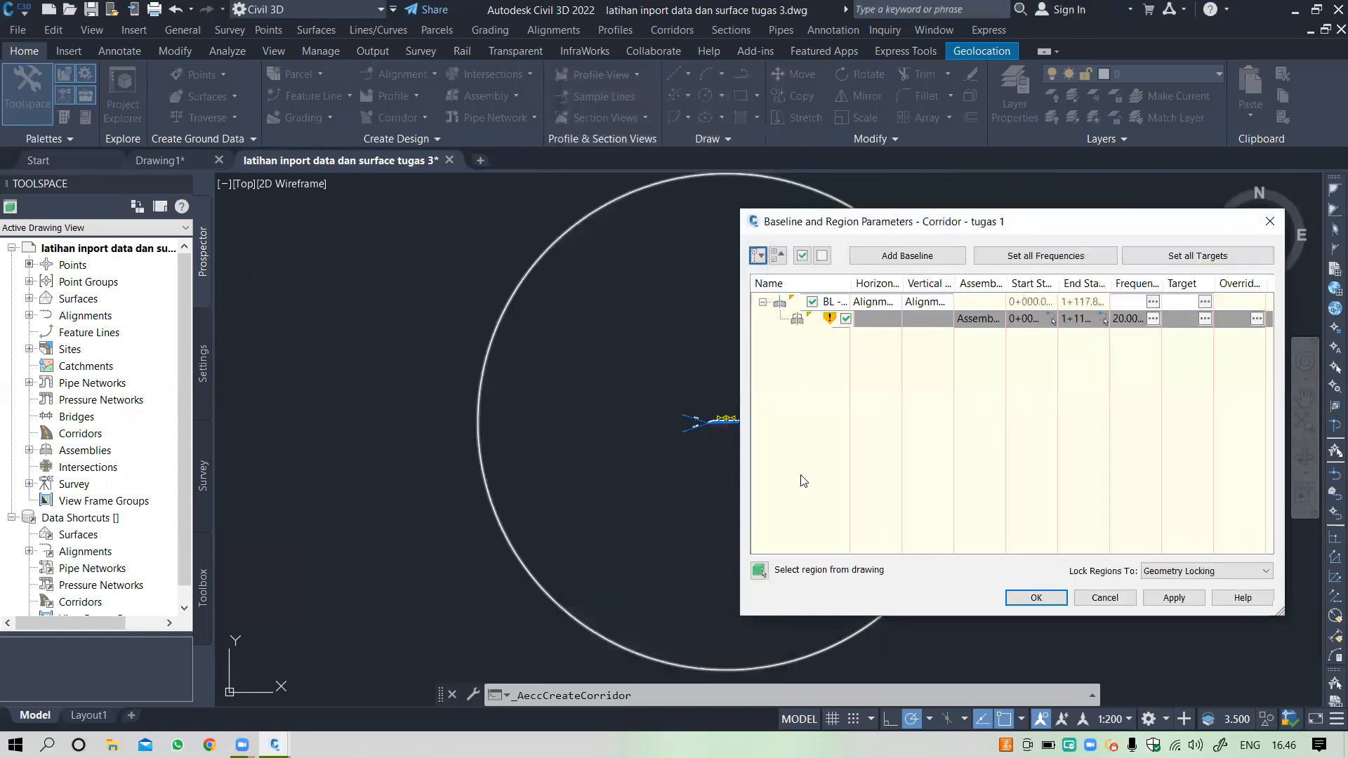
left_click(1012, 599)
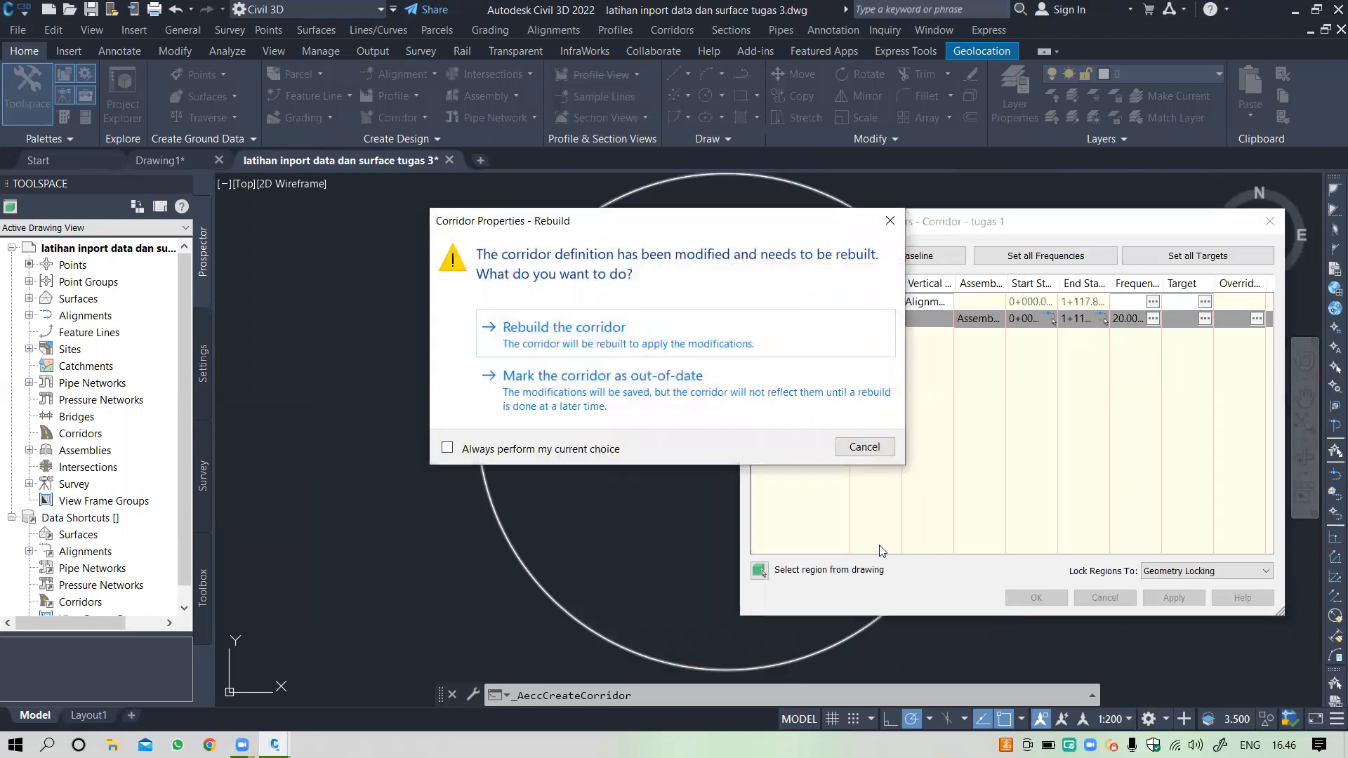
left_click(629, 336)
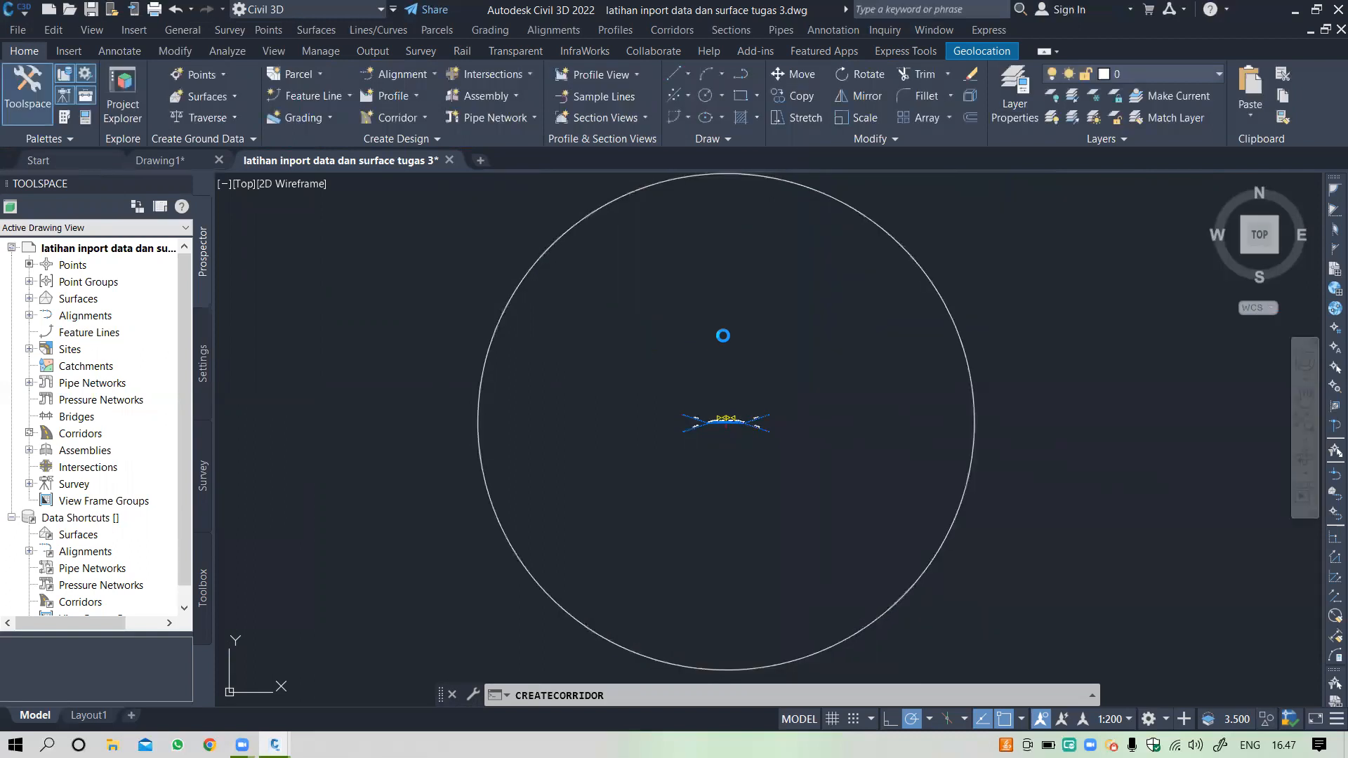
Step: Examine the new corridor along the alignment on the contour surface, especially its daylight lines around the curves
scroll(784, 330, "down", 8)
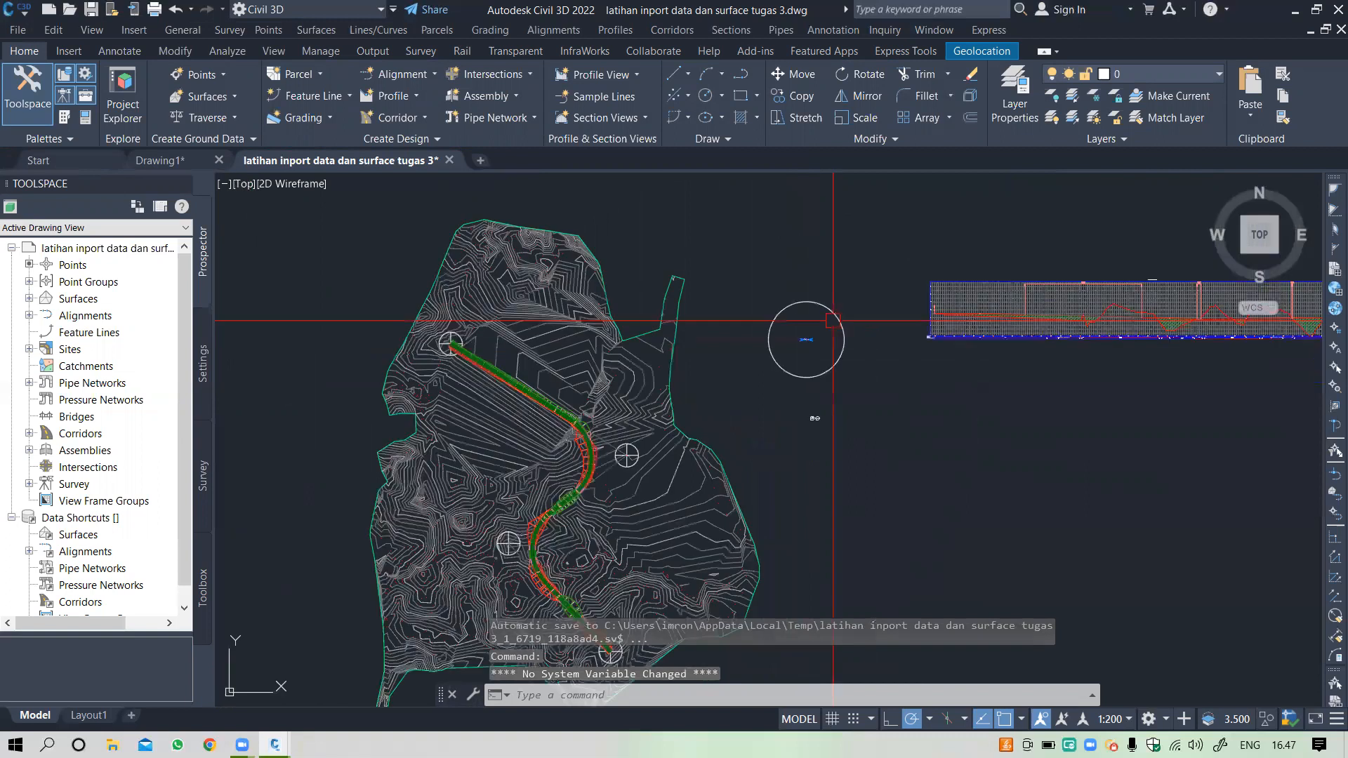
scroll(690, 397, "up", 4)
scroll(690, 397, "up", 4)
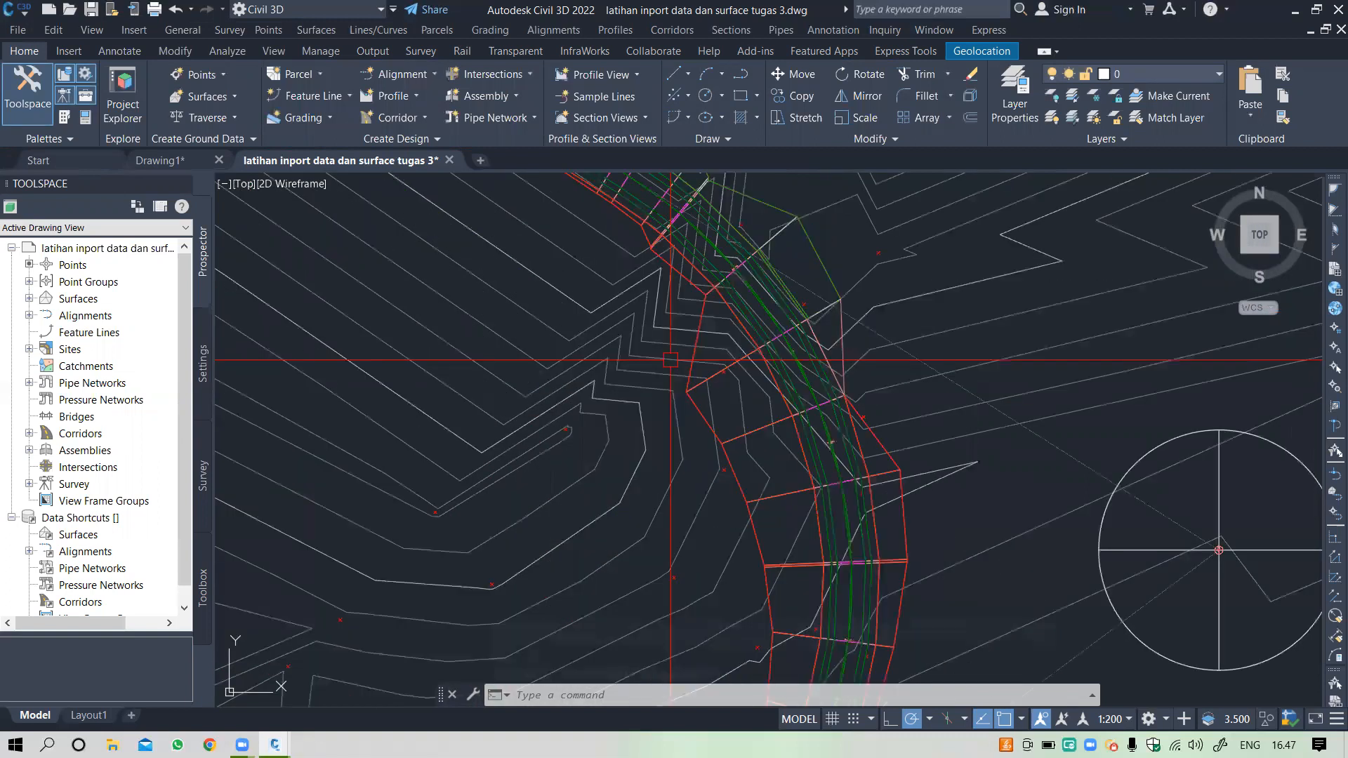
scroll(671, 360, "down", 4)
scroll(697, 397, "down", 2)
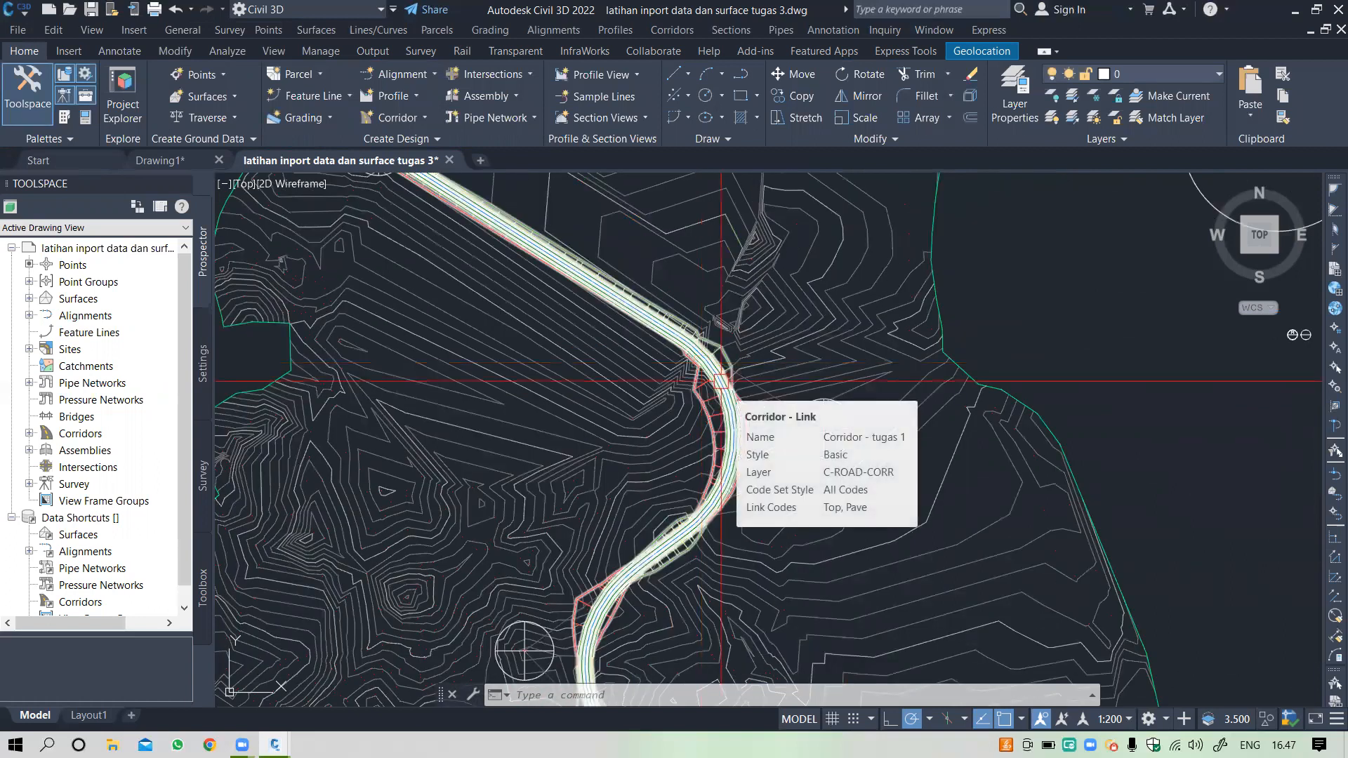
left_click(721, 381)
scroll(670, 405, "down", 2)
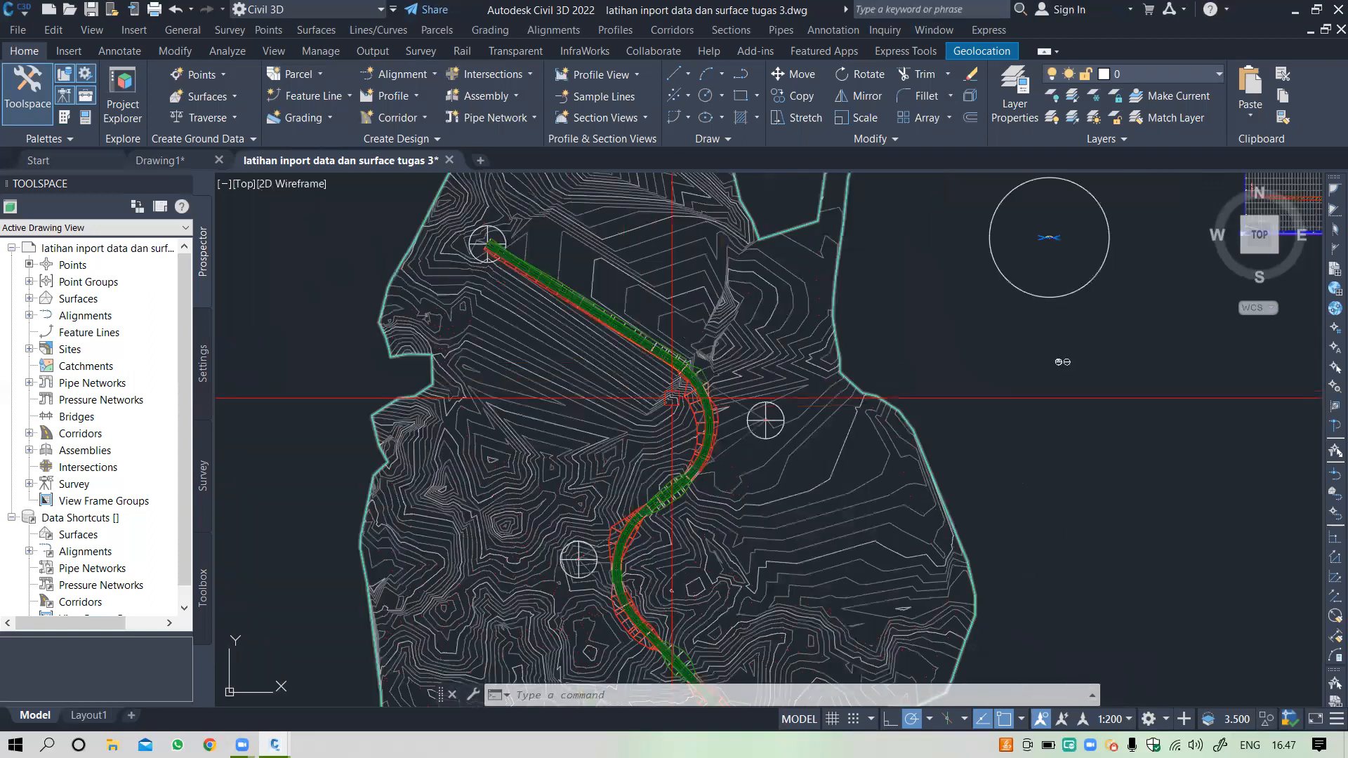
scroll(619, 318, "up", 2)
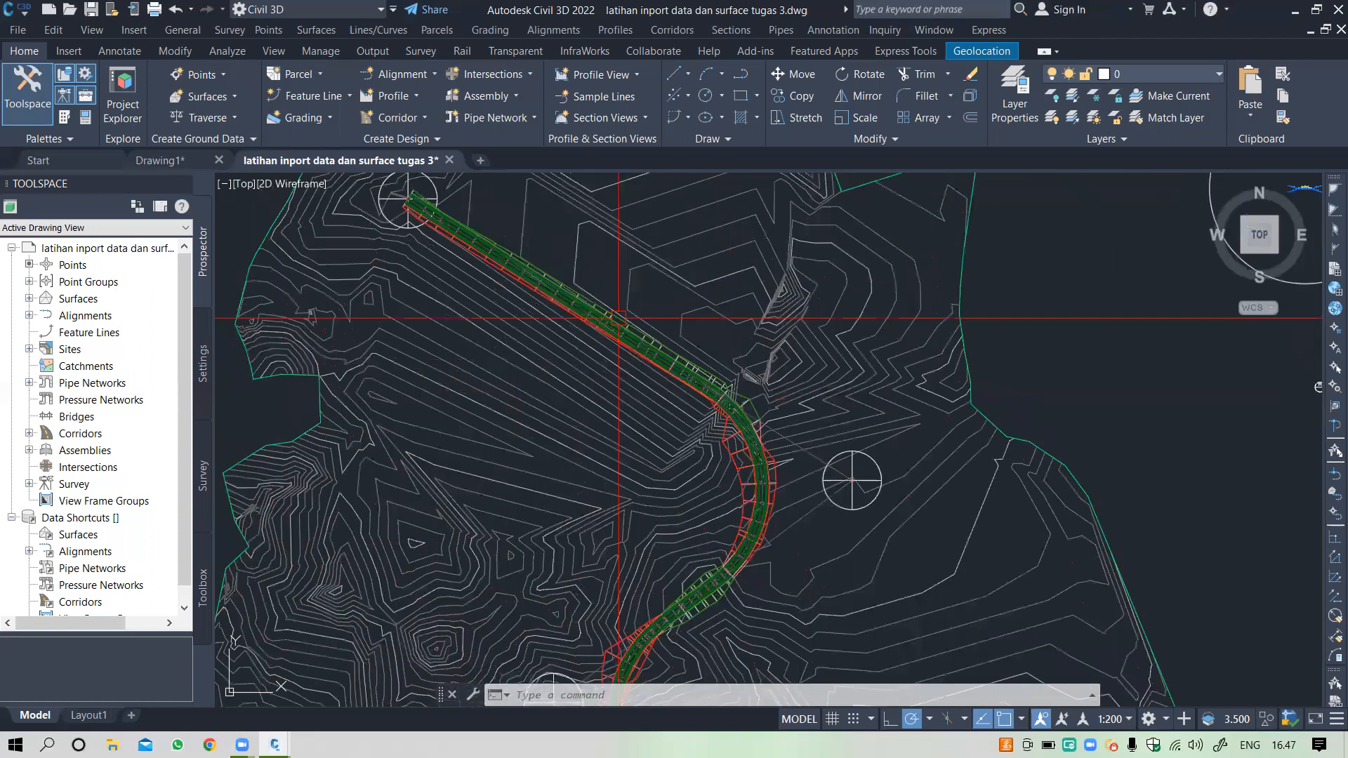
scroll(653, 407, "up", 4)
middle_click_drag(653, 407, 552, 353)
scroll(499, 325, "up", 2)
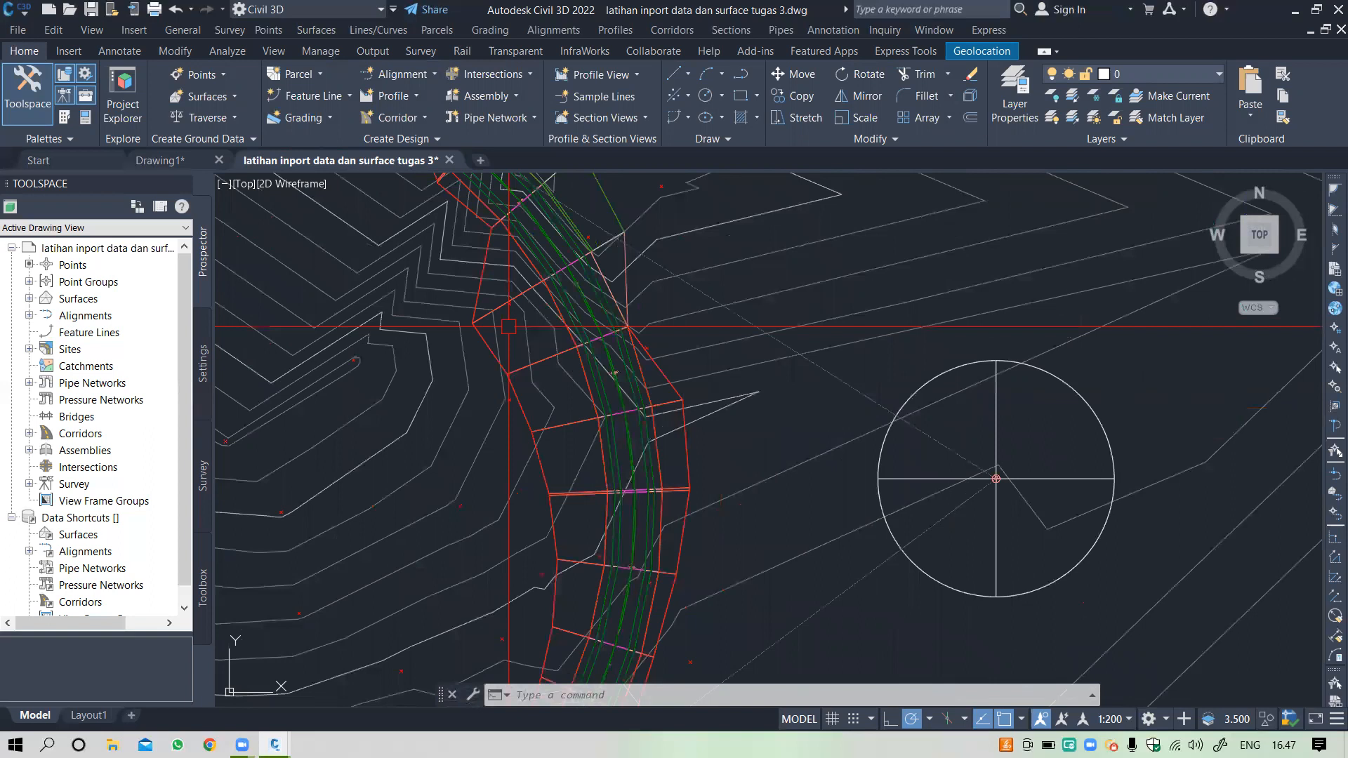
scroll(499, 325, "down", 2)
middle_click_drag(619, 392, 680, 410)
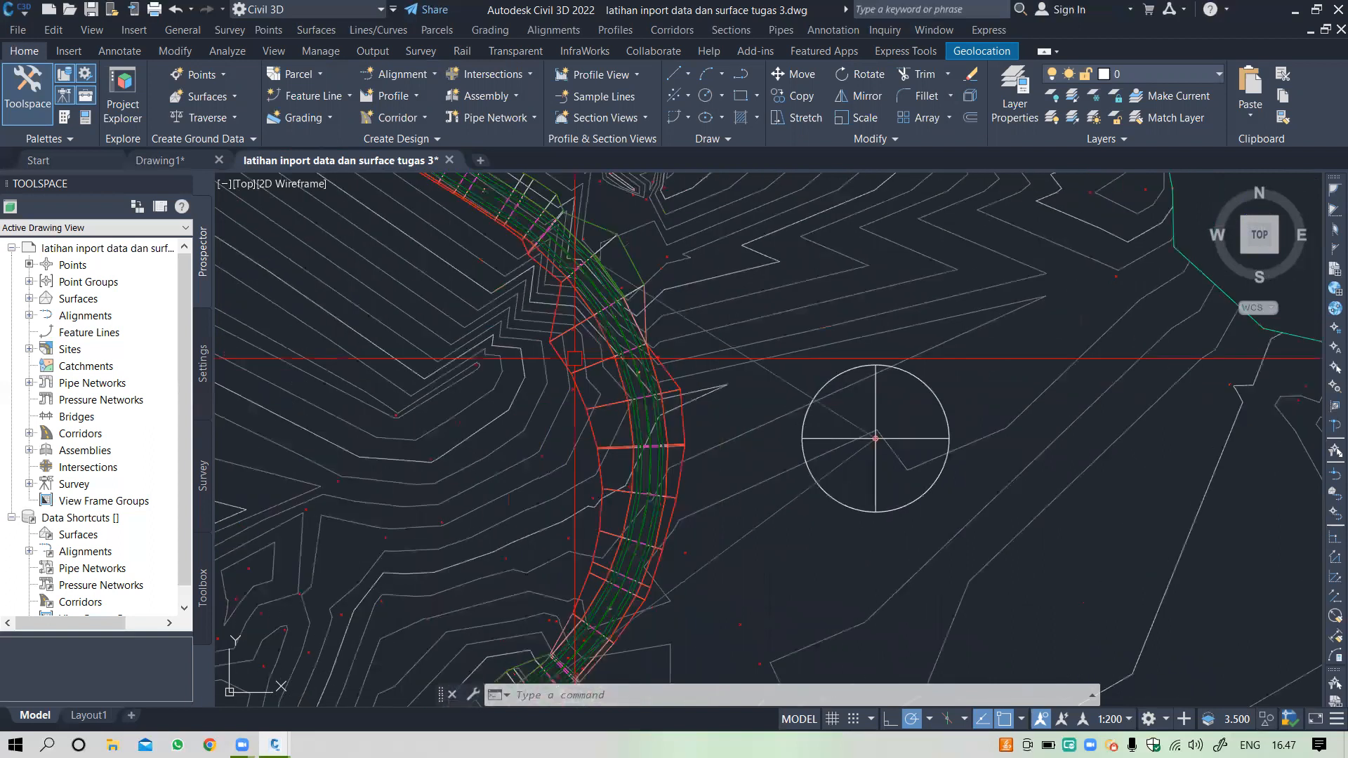
scroll(637, 372, "up", 4)
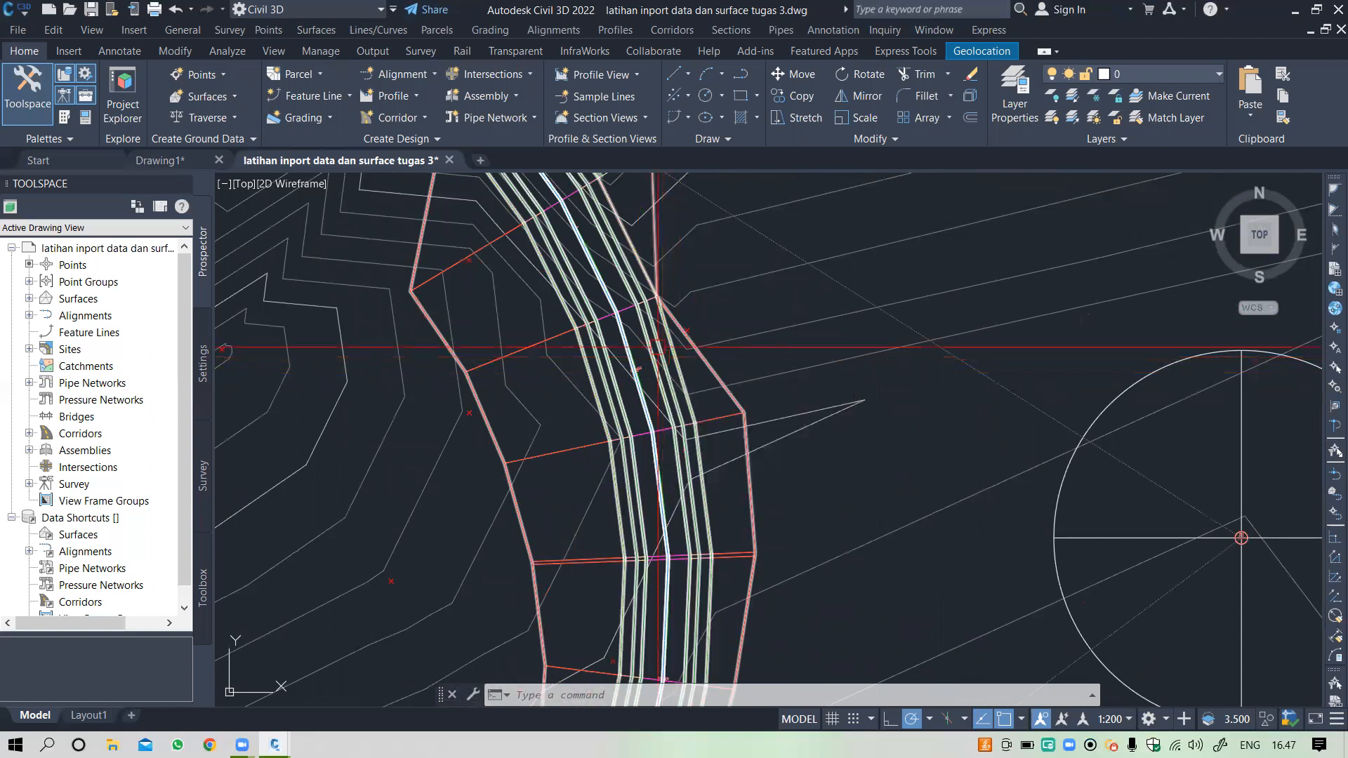
Step: Open the corridor's properties and set its object style to EII-WBN-Not show
left_click(659, 348)
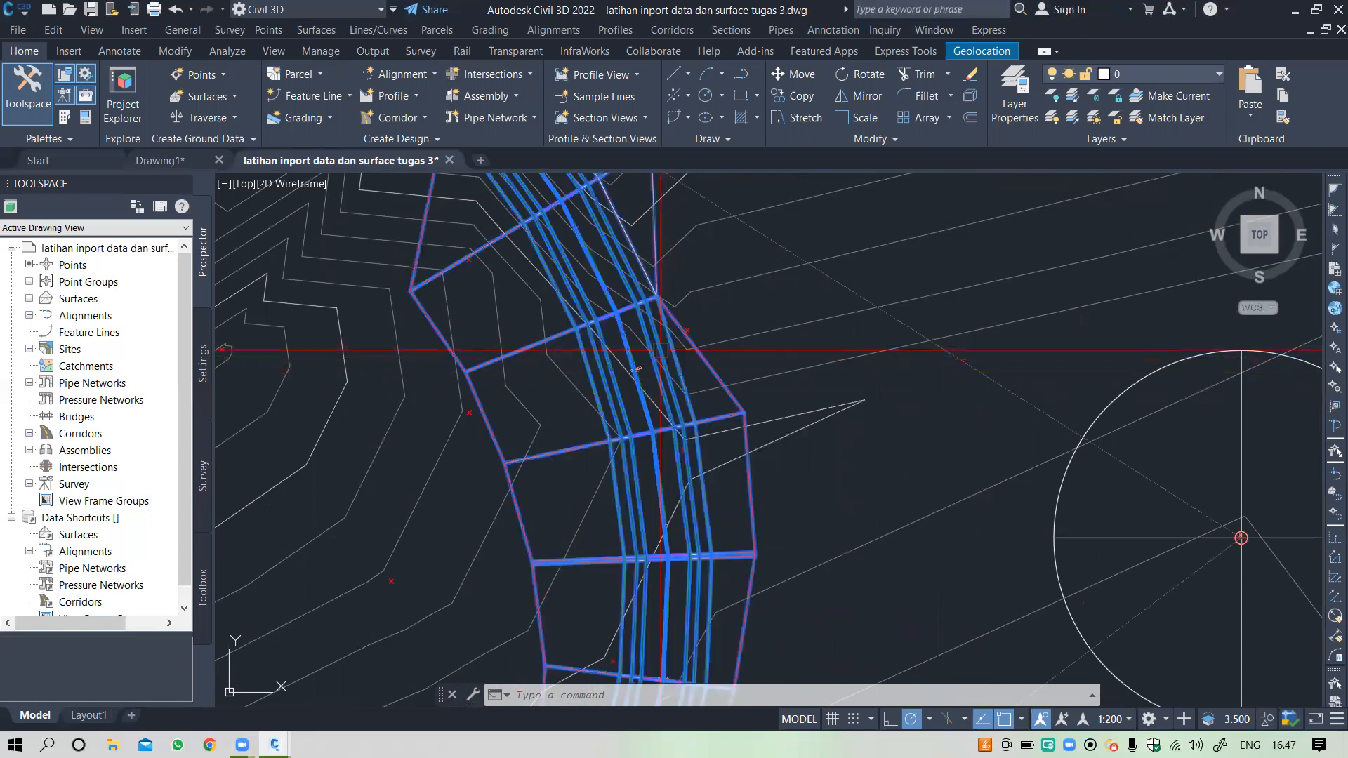
right_click(660, 353)
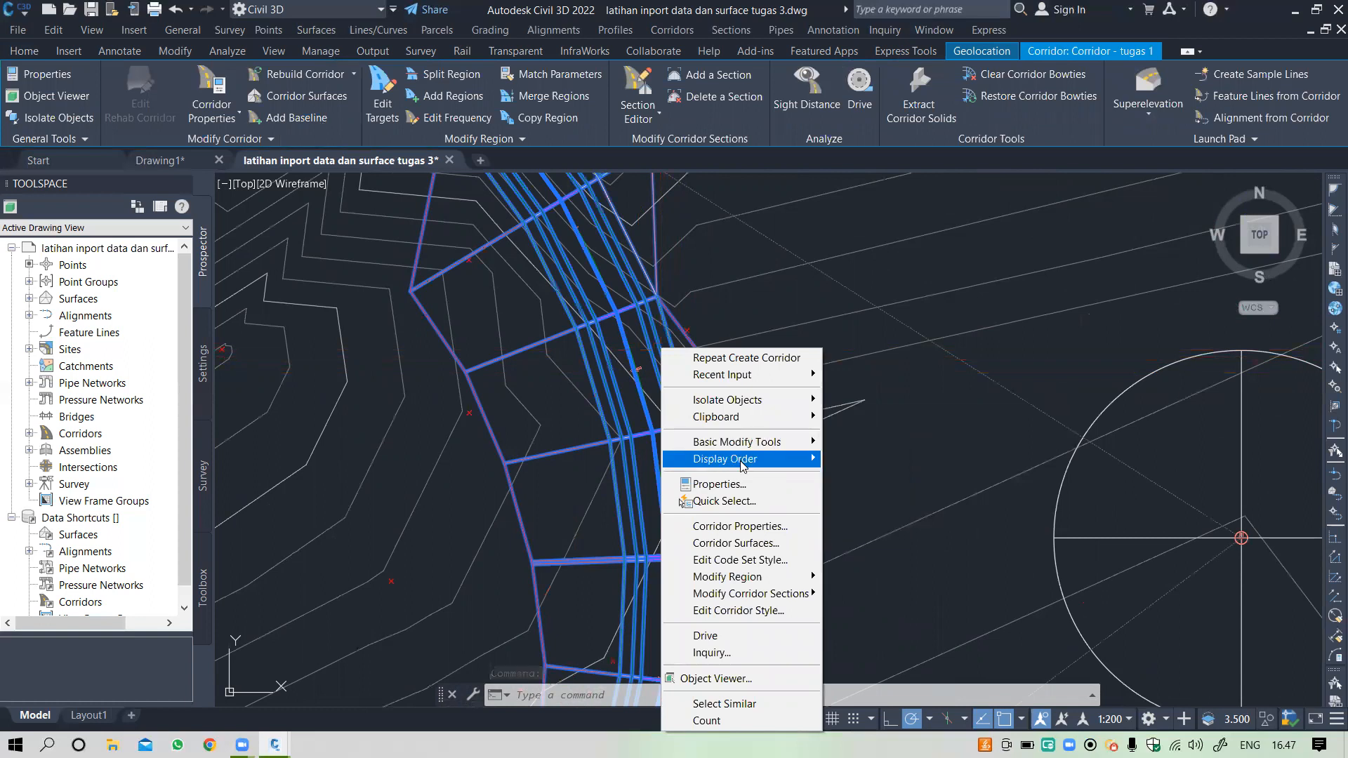
mouse_move(742, 466)
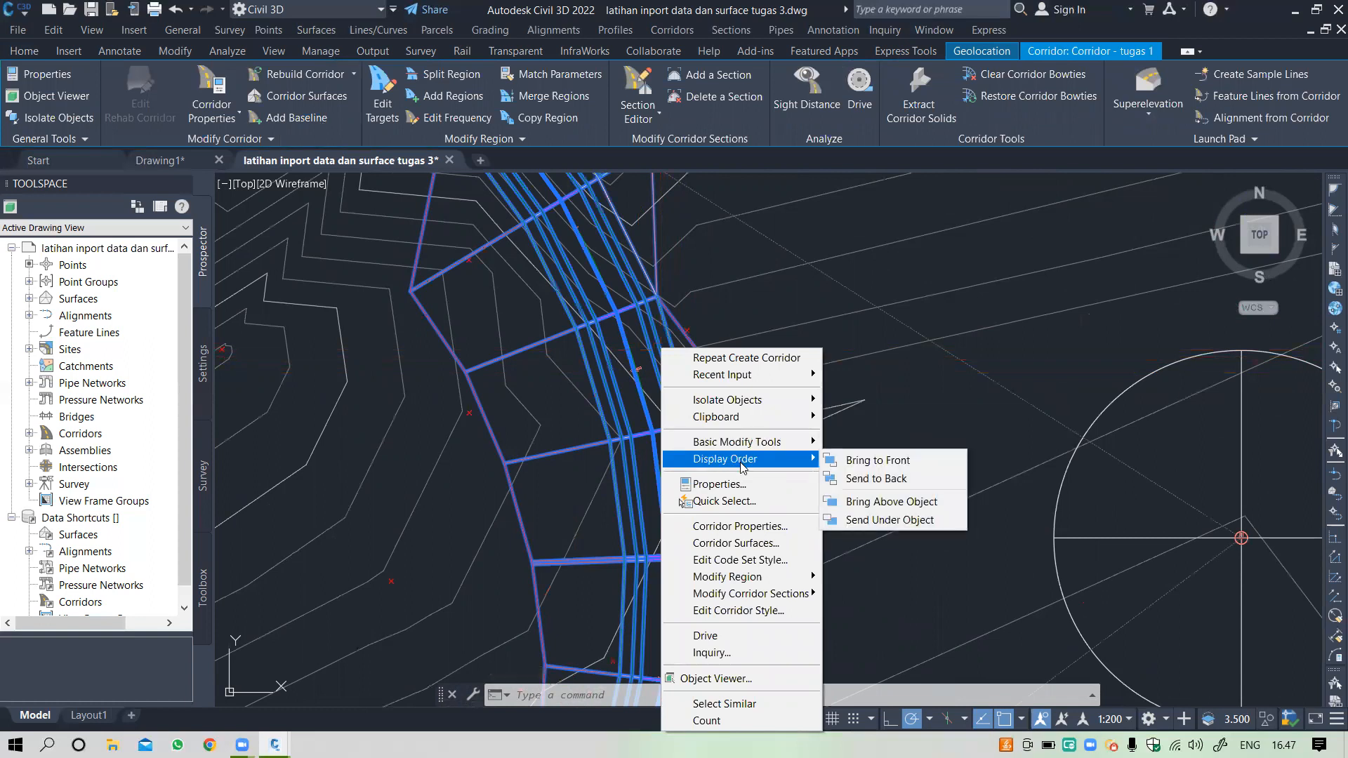
left_click(730, 527)
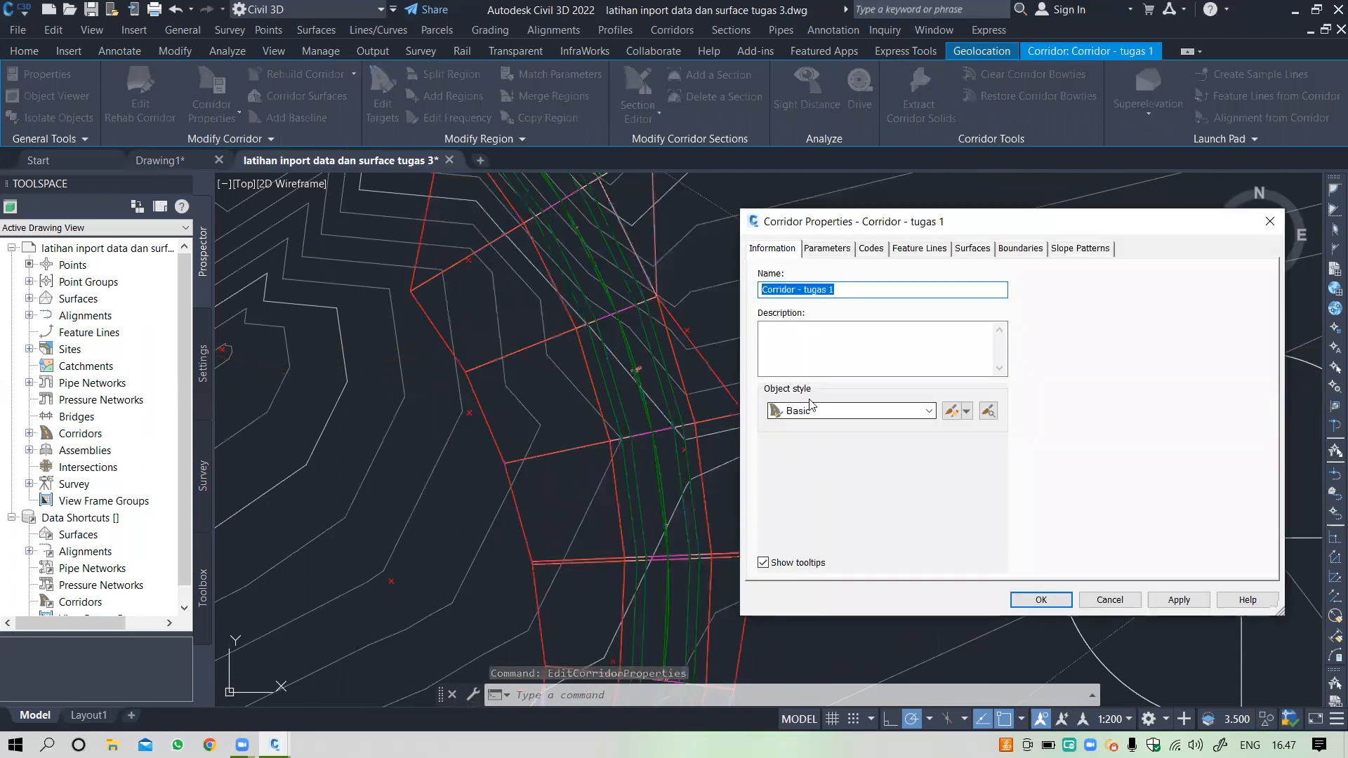
left_click(825, 412)
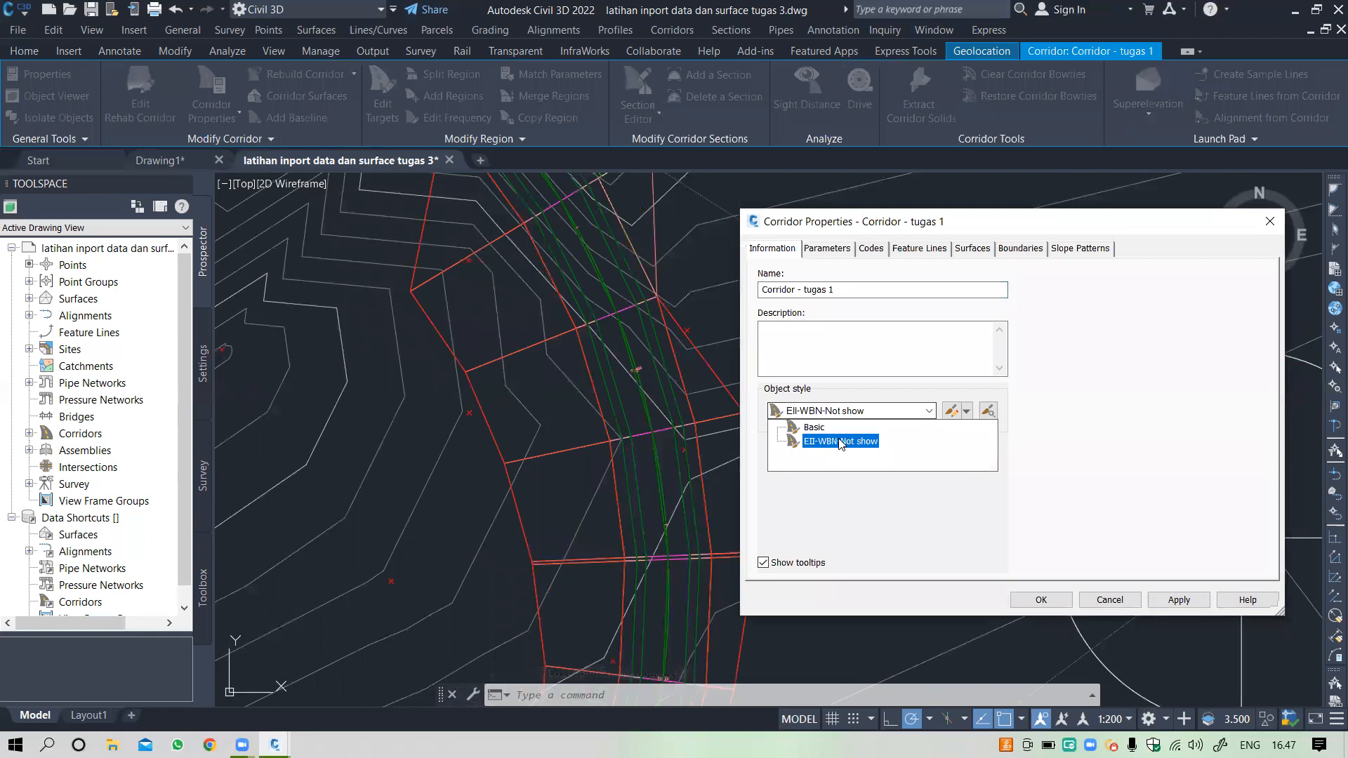
left_click(839, 442)
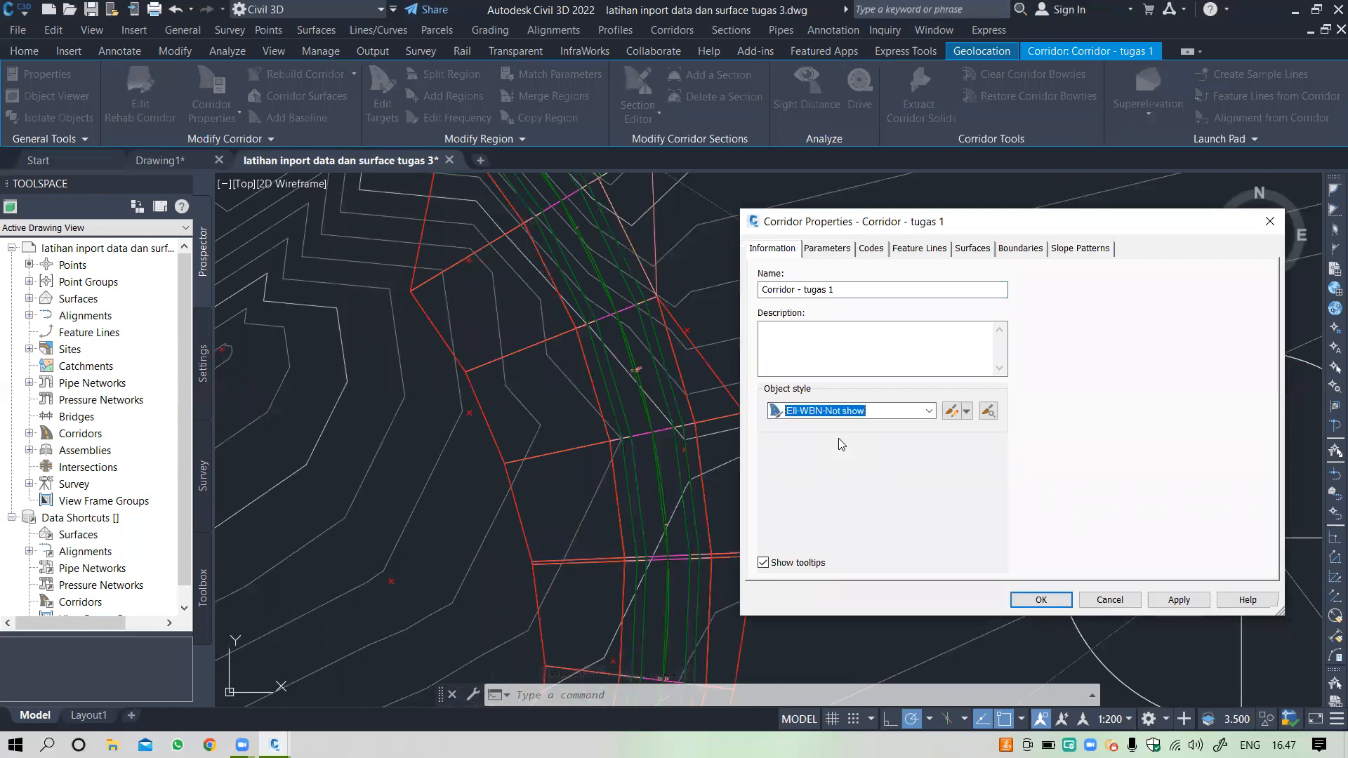
Step: Turn off feature line connection for the EPS_Pave1, EPS_Base and EPS_Pave2 codes in the corridor properties
left_click(821, 250)
left_click(871, 250)
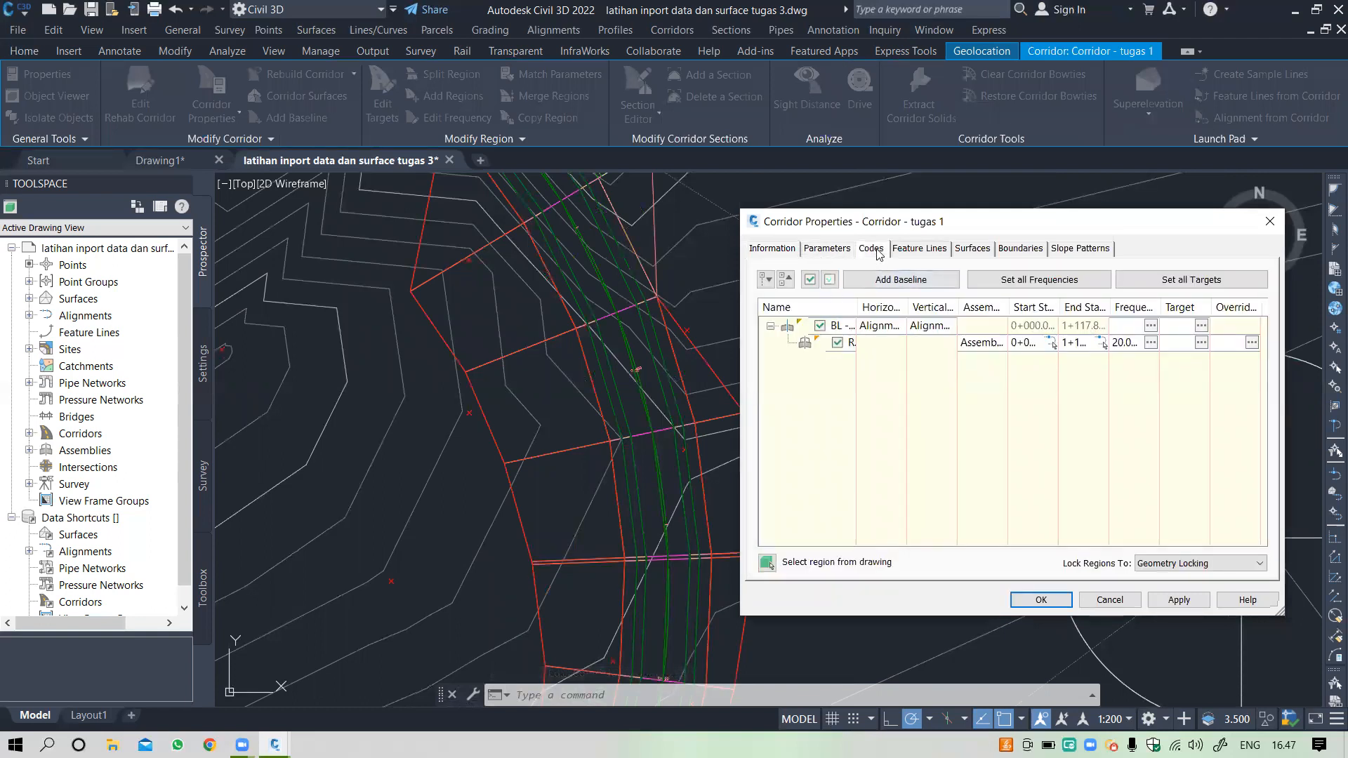
left_click(916, 249)
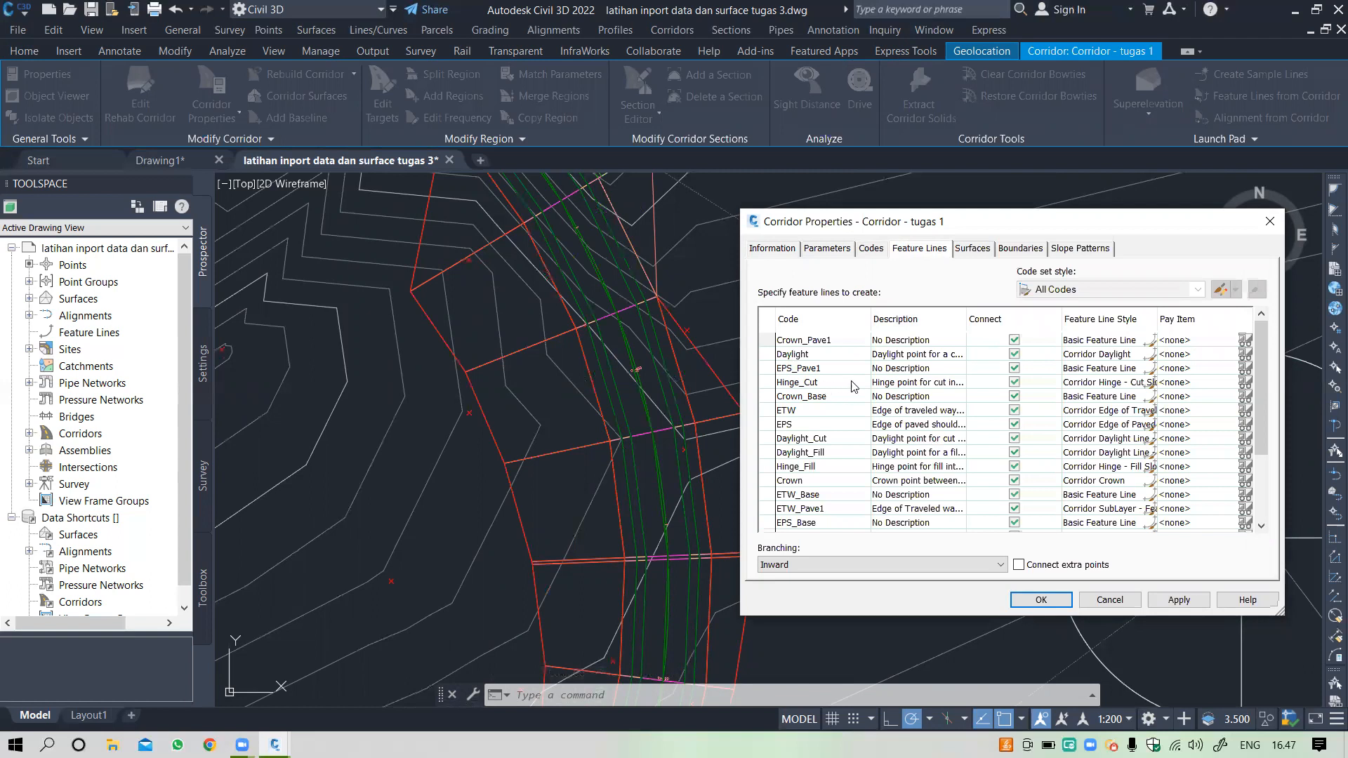
left_click(1015, 369)
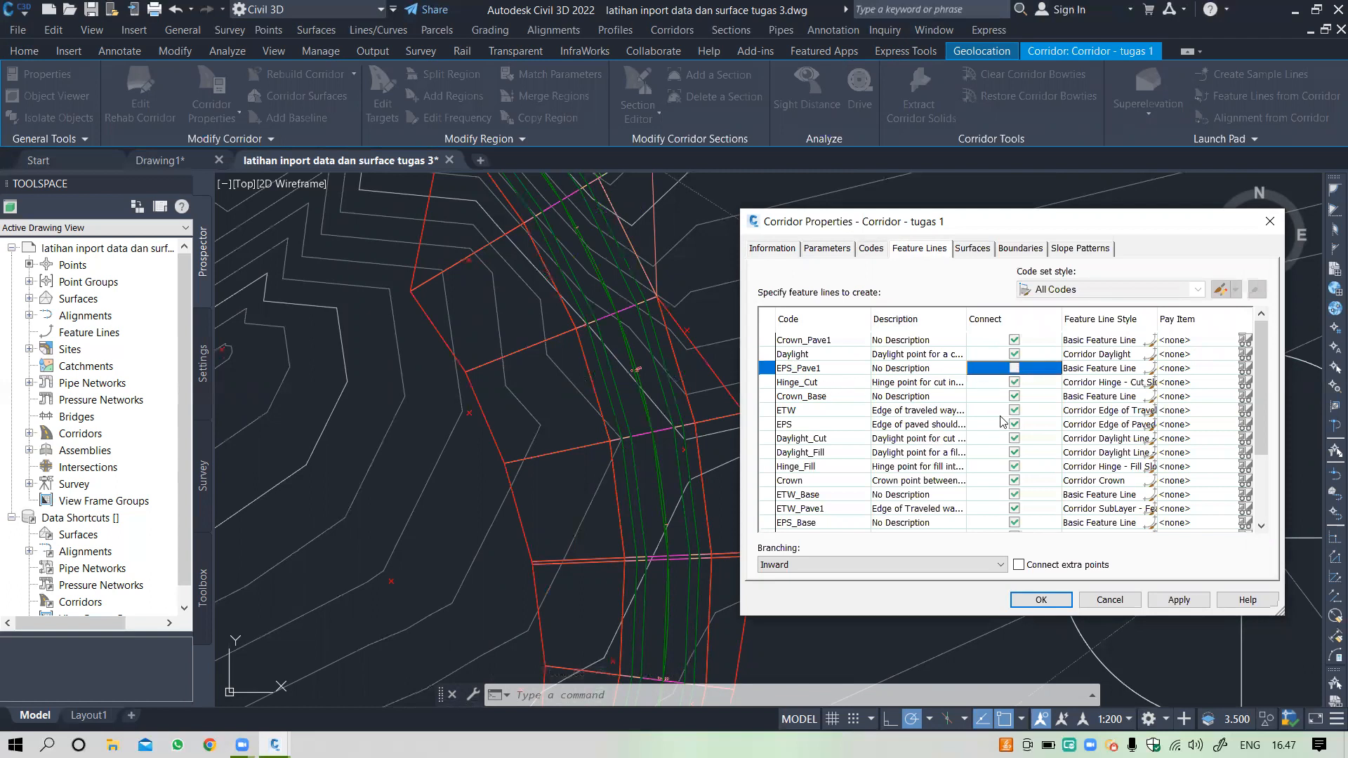
scroll(1002, 439, "down", 3)
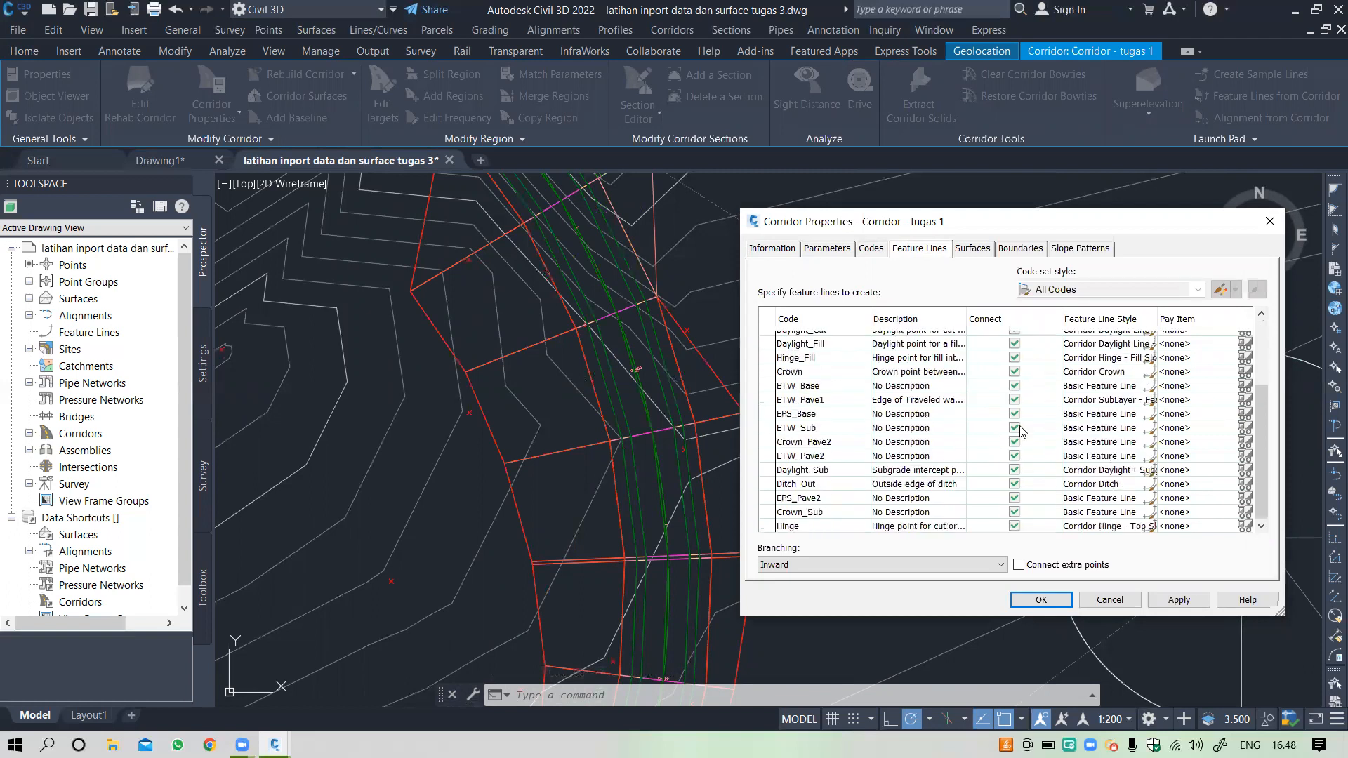
left_click(1015, 427)
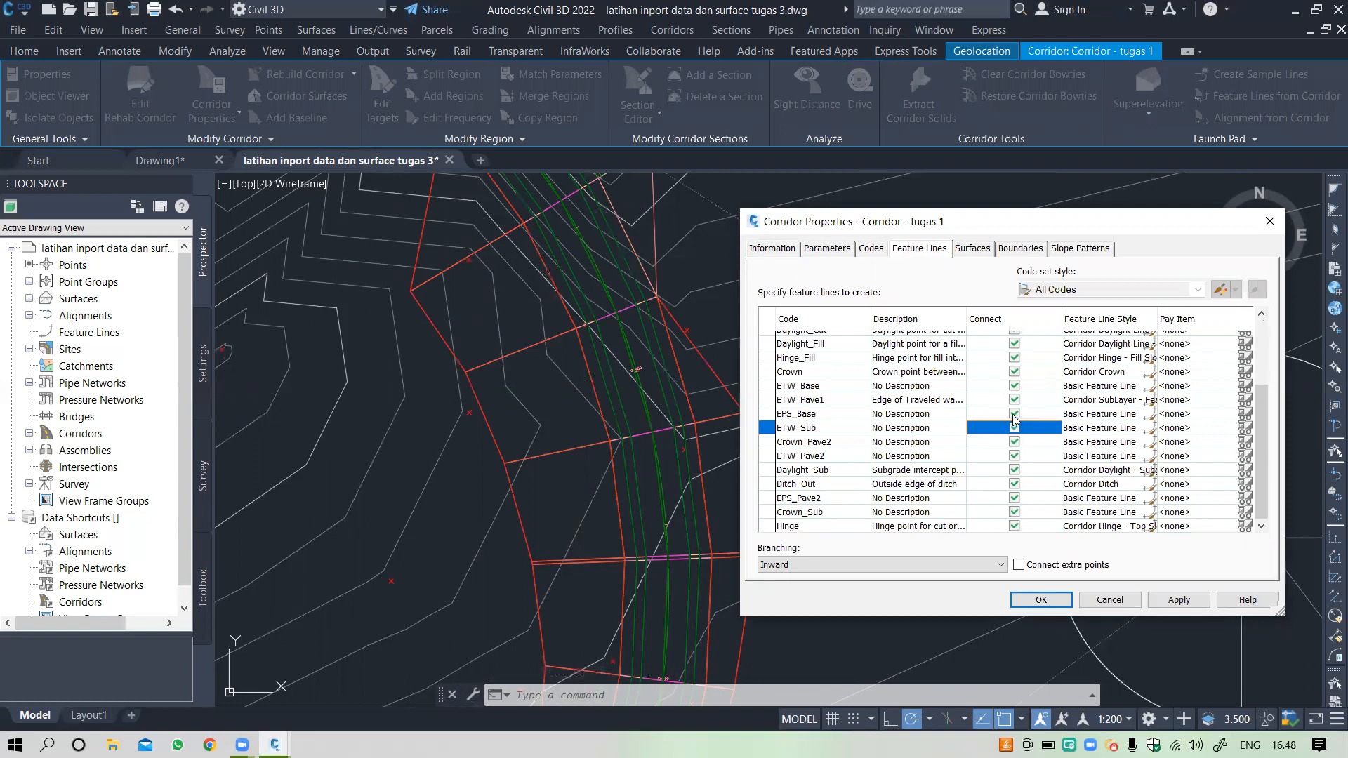
left_click(1014, 413)
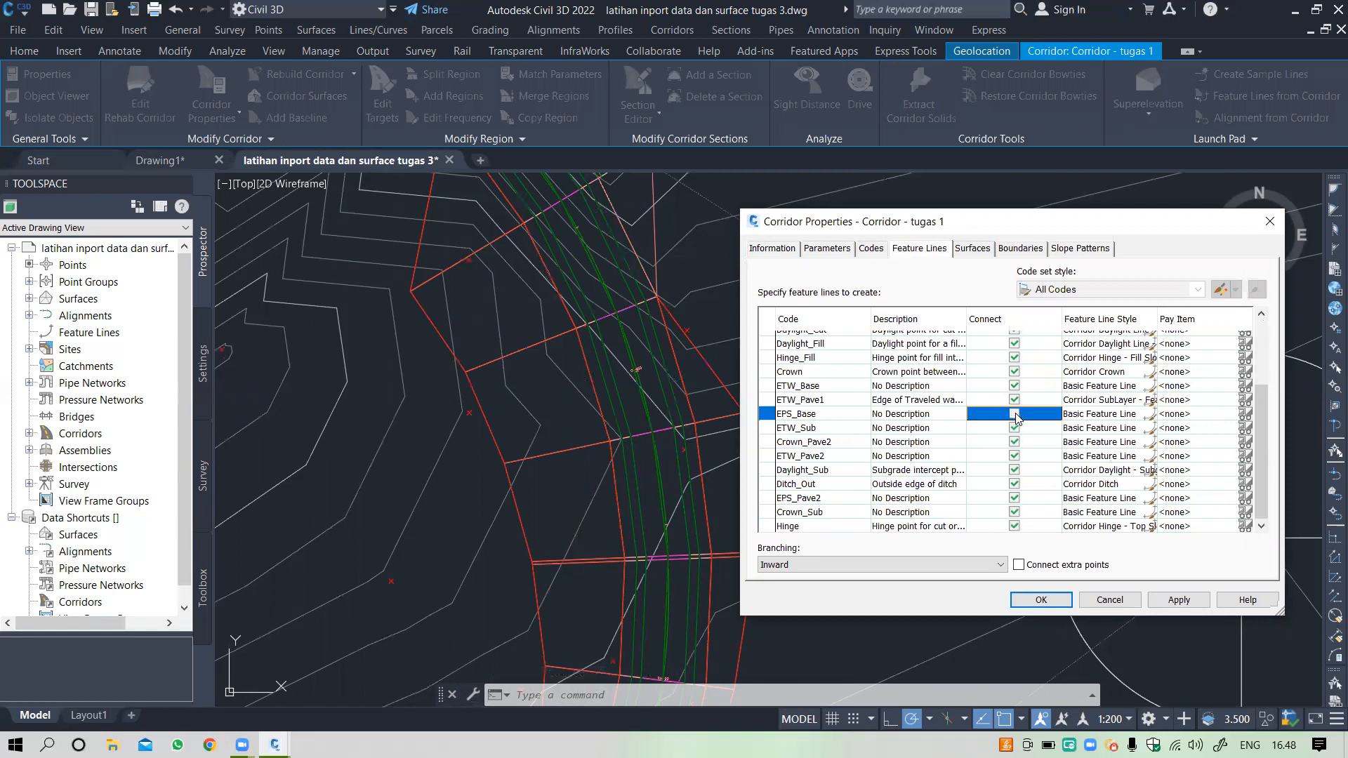
left_click(1014, 497)
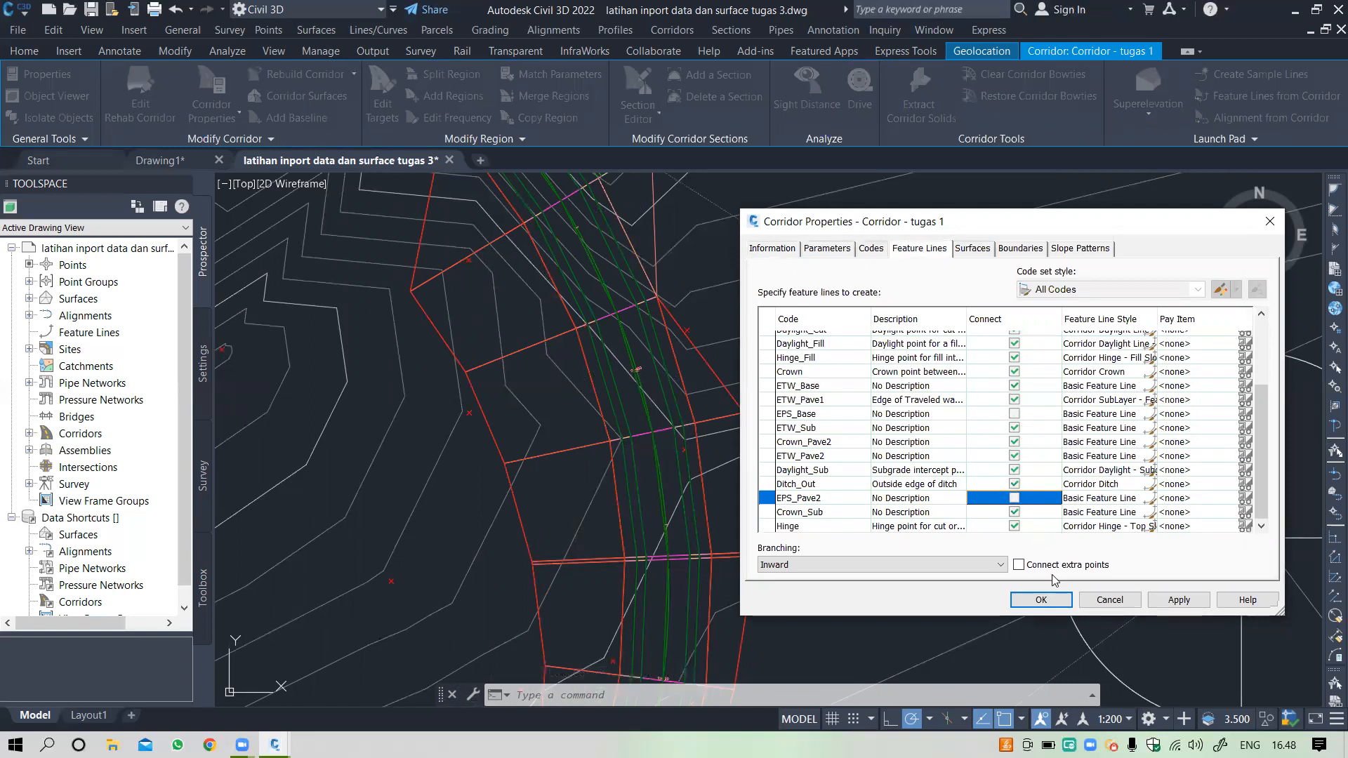
Step: Create a corridor surface and name it Datum
left_click(970, 249)
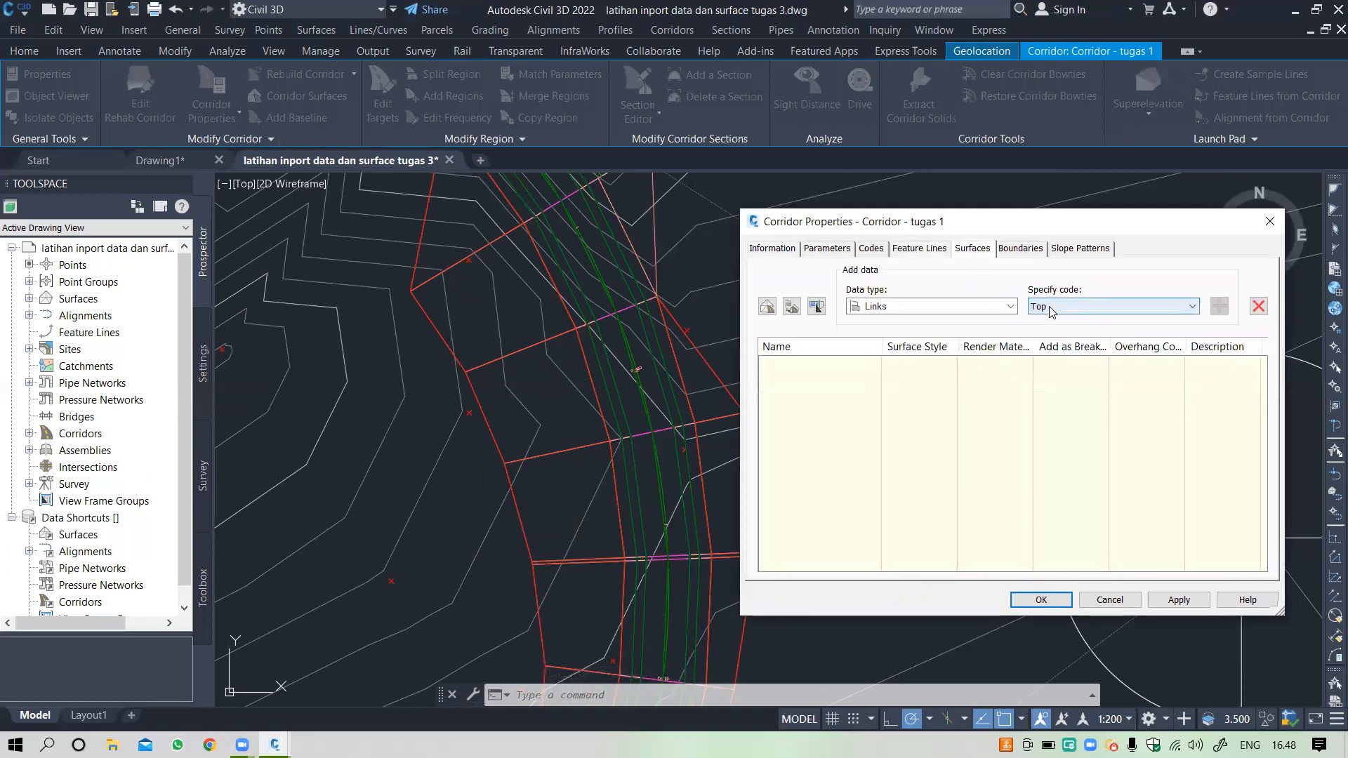
left_click(767, 307)
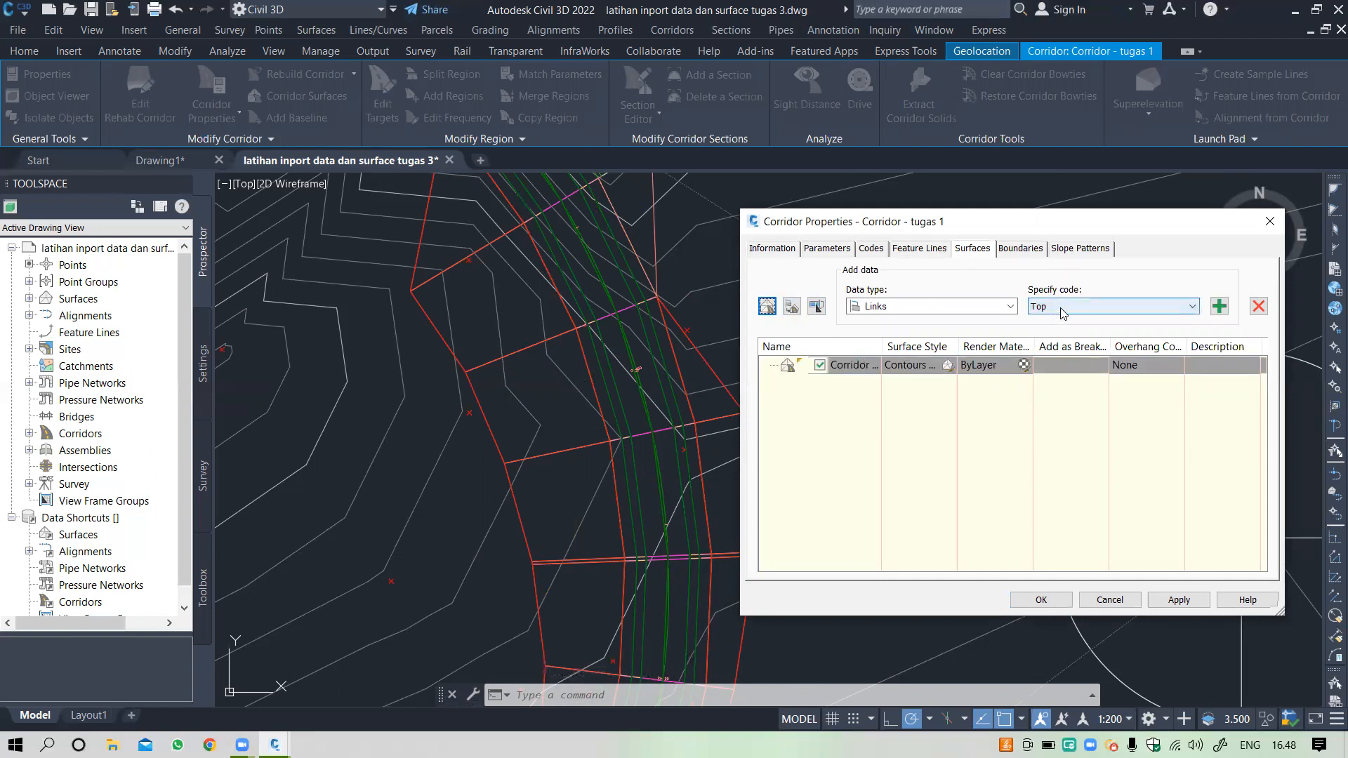
left_click(864, 365)
left_click(869, 366)
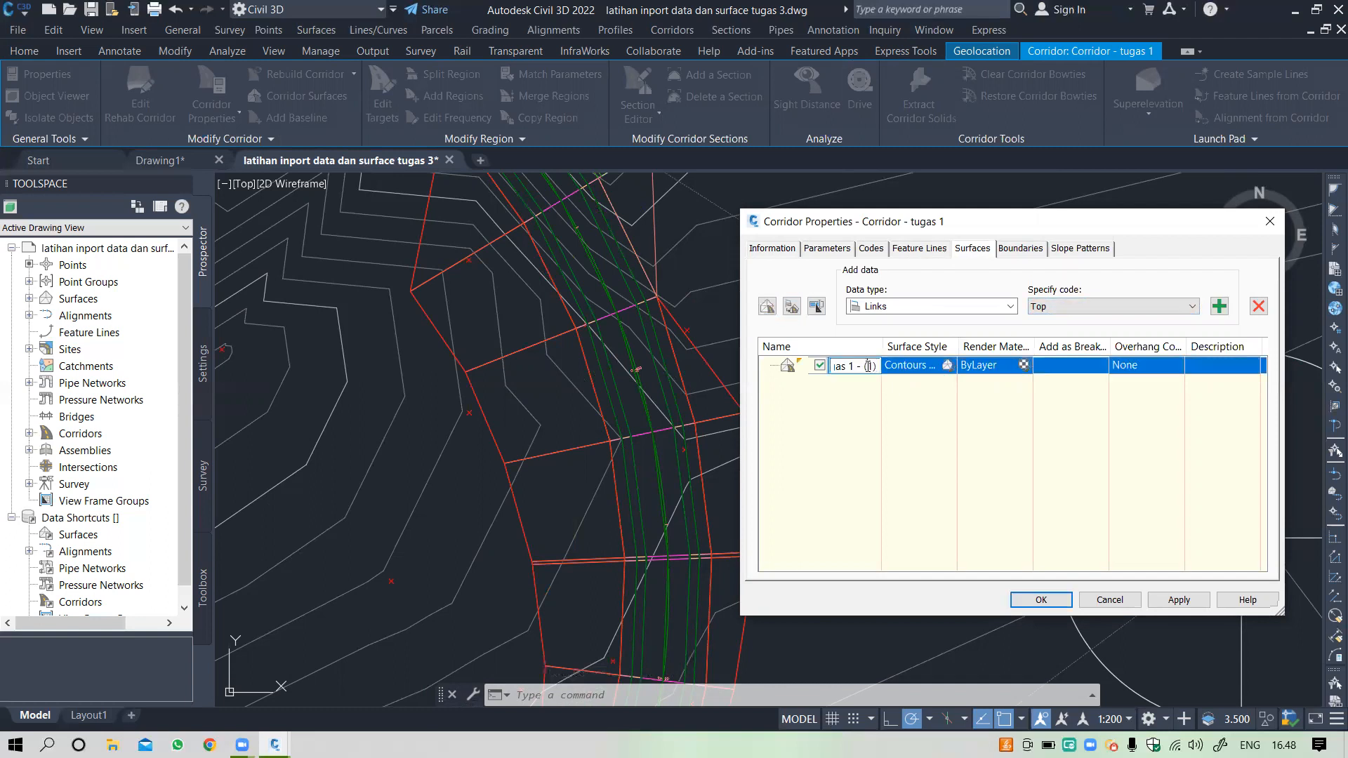
key("BackSpace")
key("BackSpace")
key("BackSpace")
key("BackSpace")
key("BackSpace")
key("BackSpace")
key("BackSpace")
key("BackSpace")
key("BackSpace")
key("BackSpace")
key("BackSpace")
key("BackSpace")
key("BackSpace")
key("BackSpace")
key("BackSpace")
key("BackSpace")
key("BackSpace")
key("BackSpace")
key("BackSpace")
key("BackSpace")
type("Datum")
Step: Add the Datum link code to the Datum corridor surface and enable it as breaklines
left_click(1114, 307)
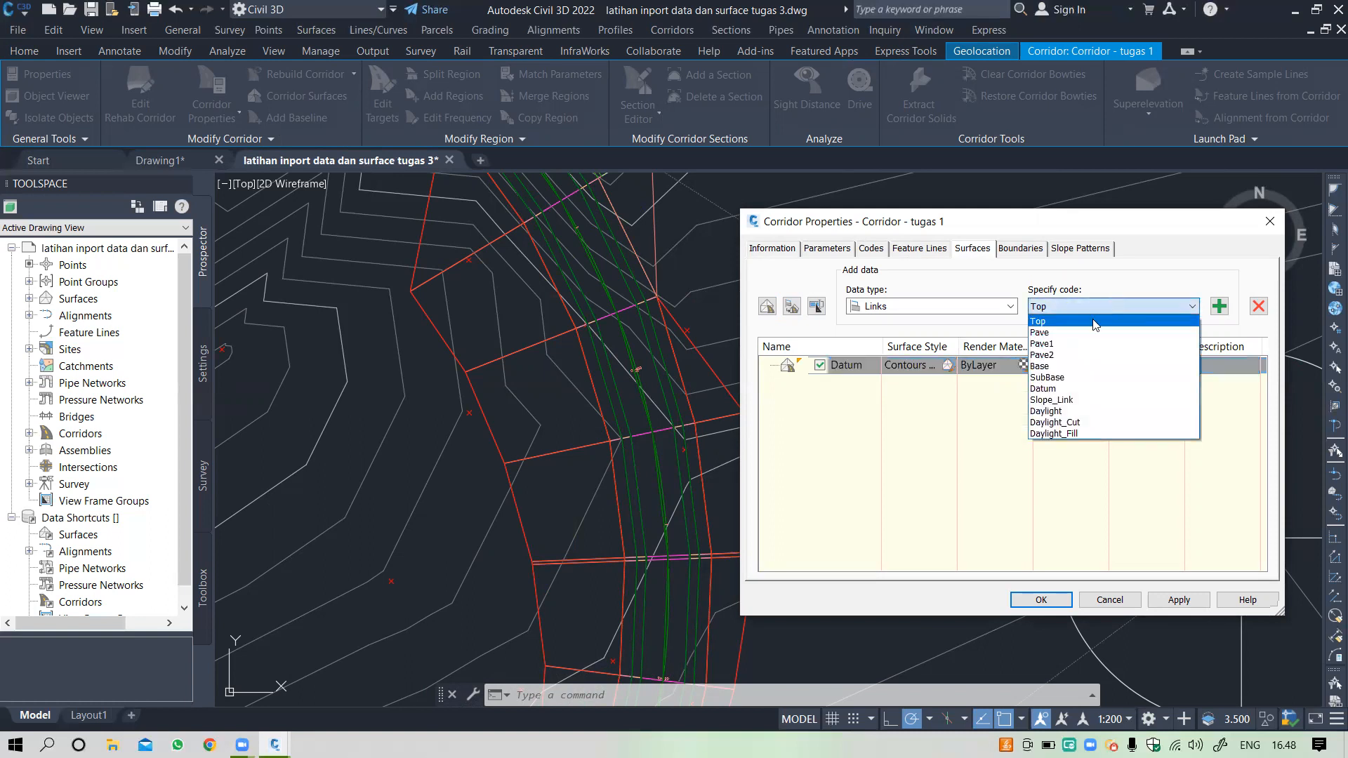
left_click(1054, 388)
left_click(1219, 307)
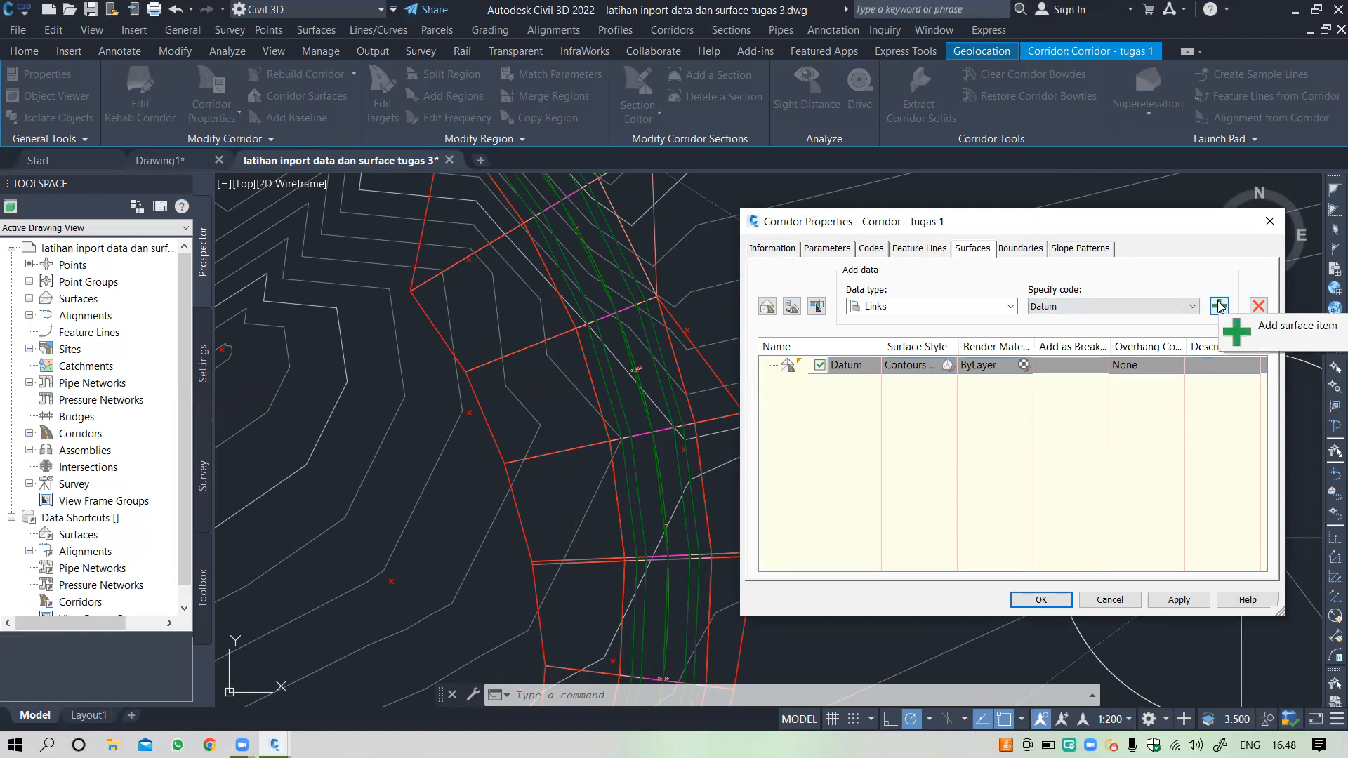
left_click(1219, 307)
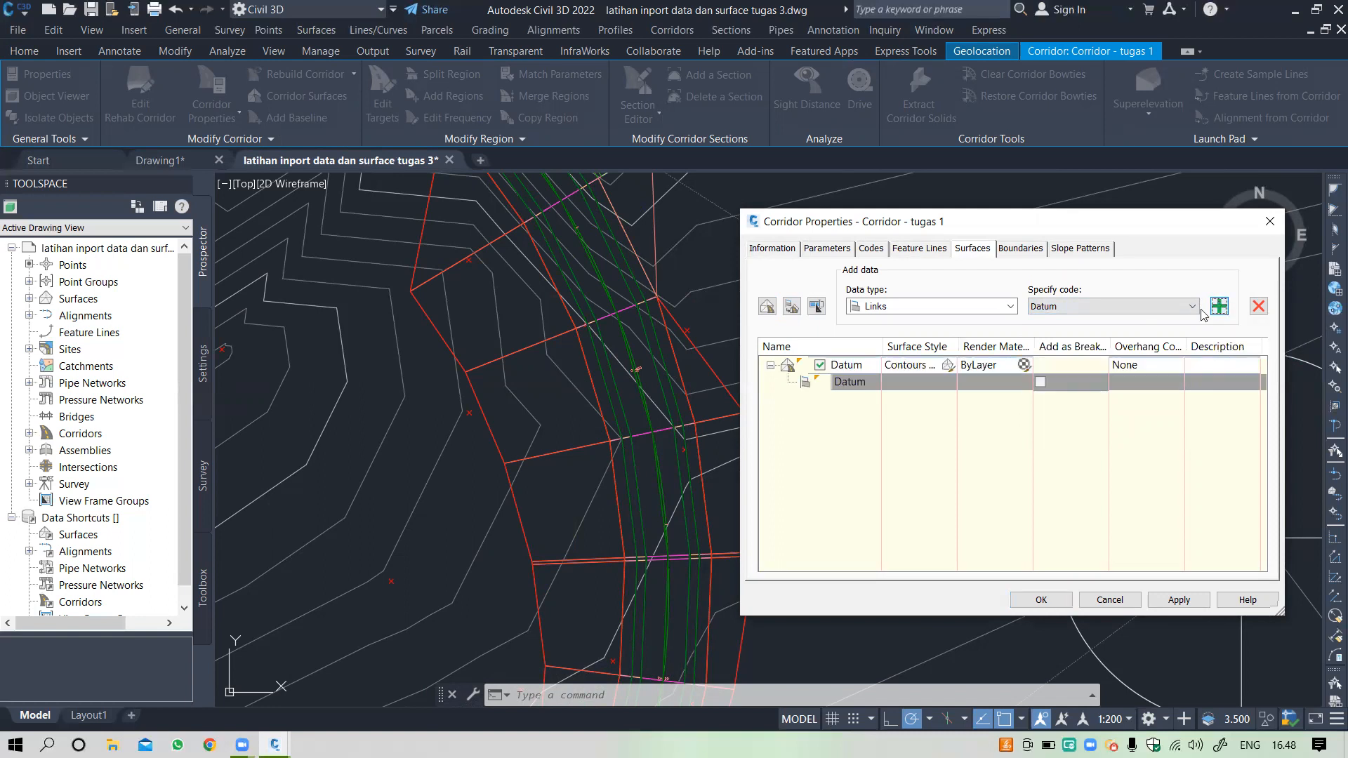
left_click(1041, 380)
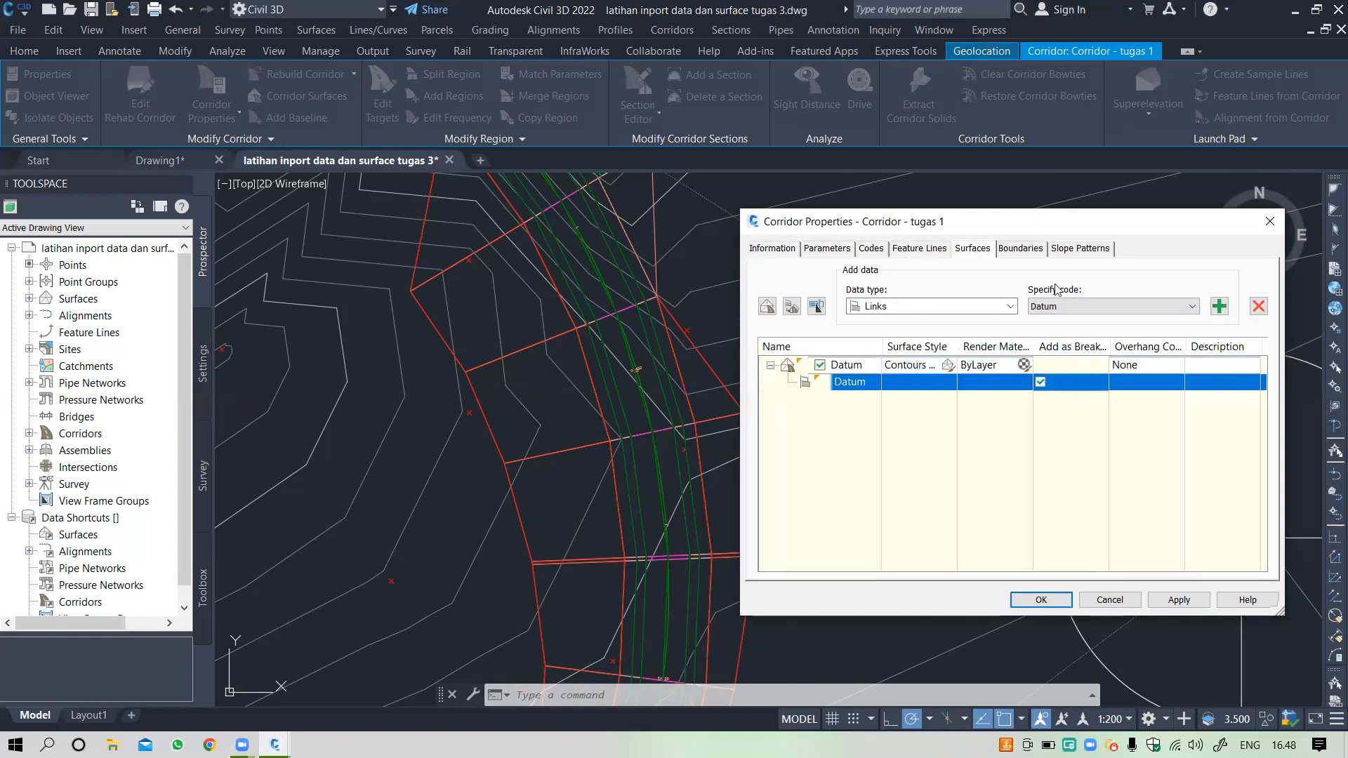
Step: Add an automatic boundary to the Datum surface from the Daylight feature lines
left_click(1024, 249)
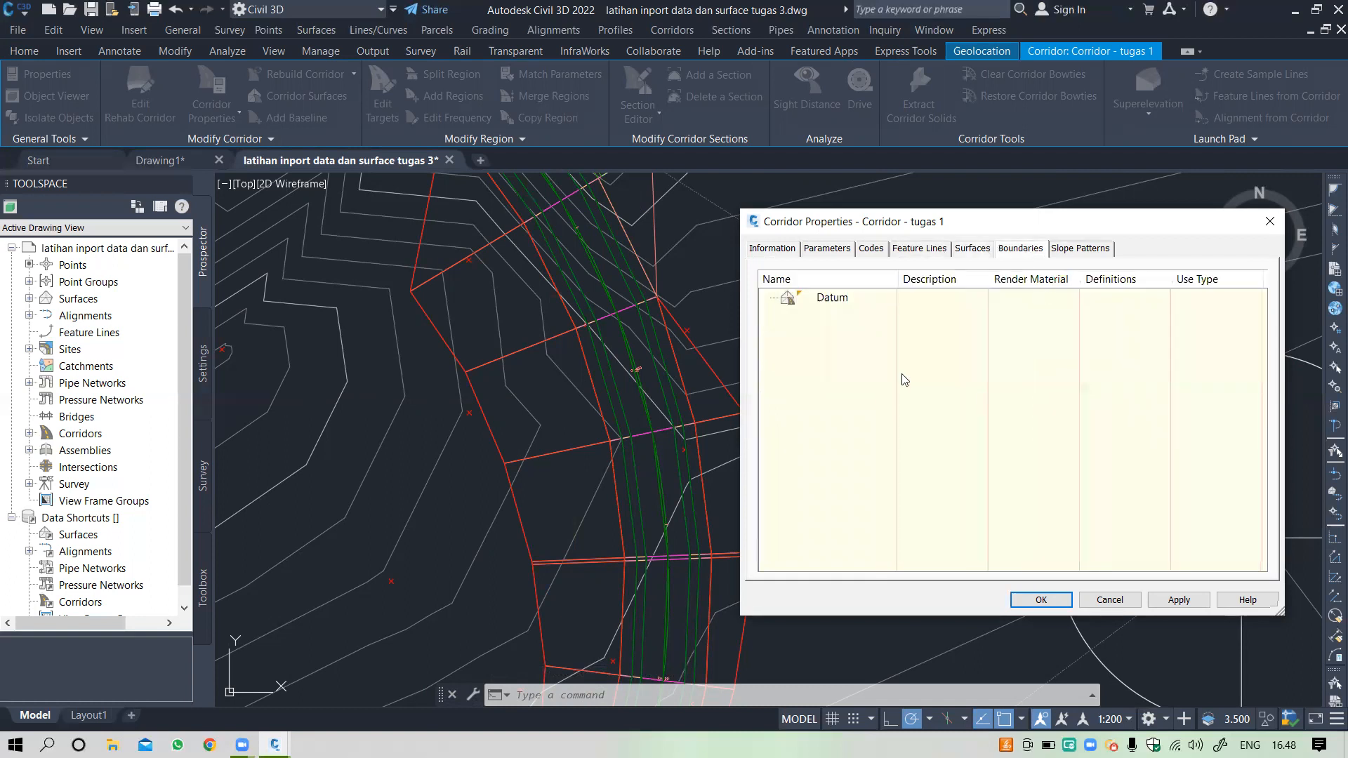
left_click(820, 301)
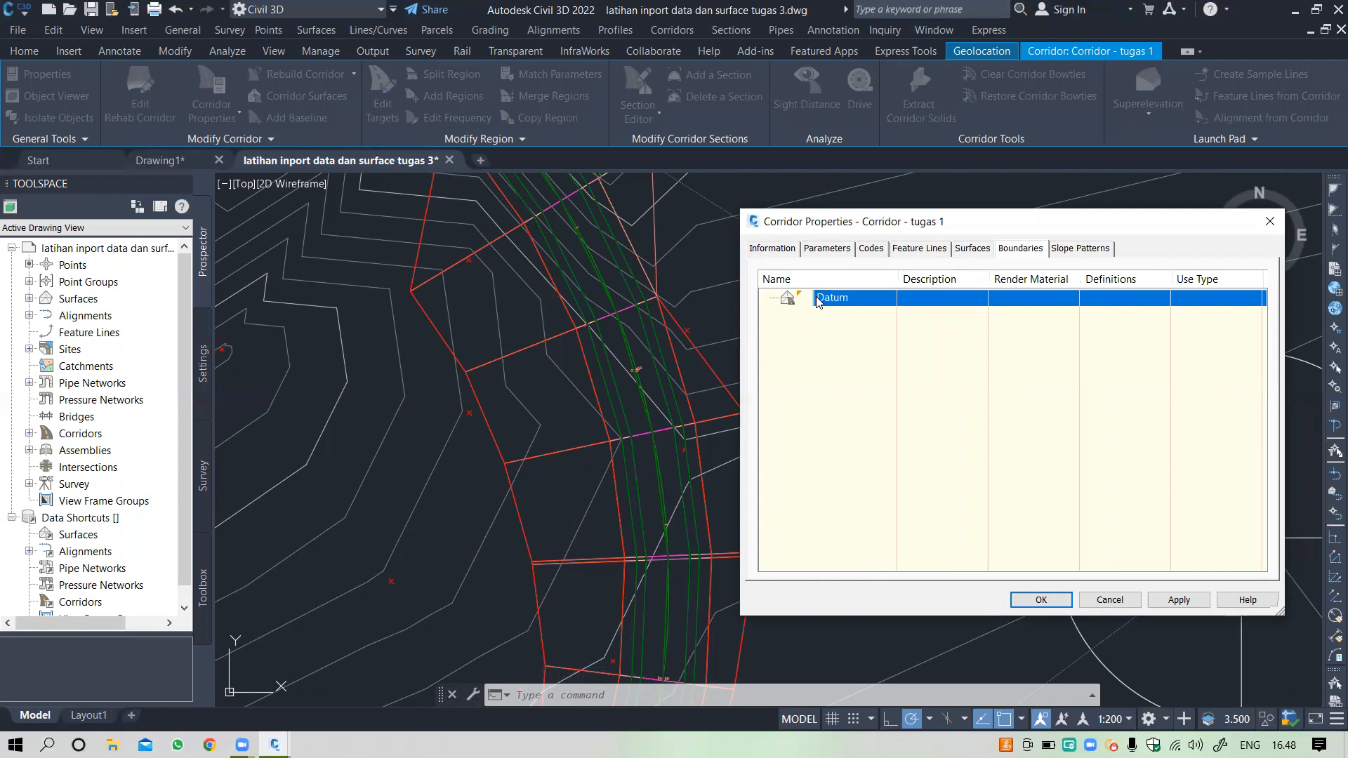
right_click(819, 301)
key("Escape")
right_click(818, 301)
mouse_move(866, 323)
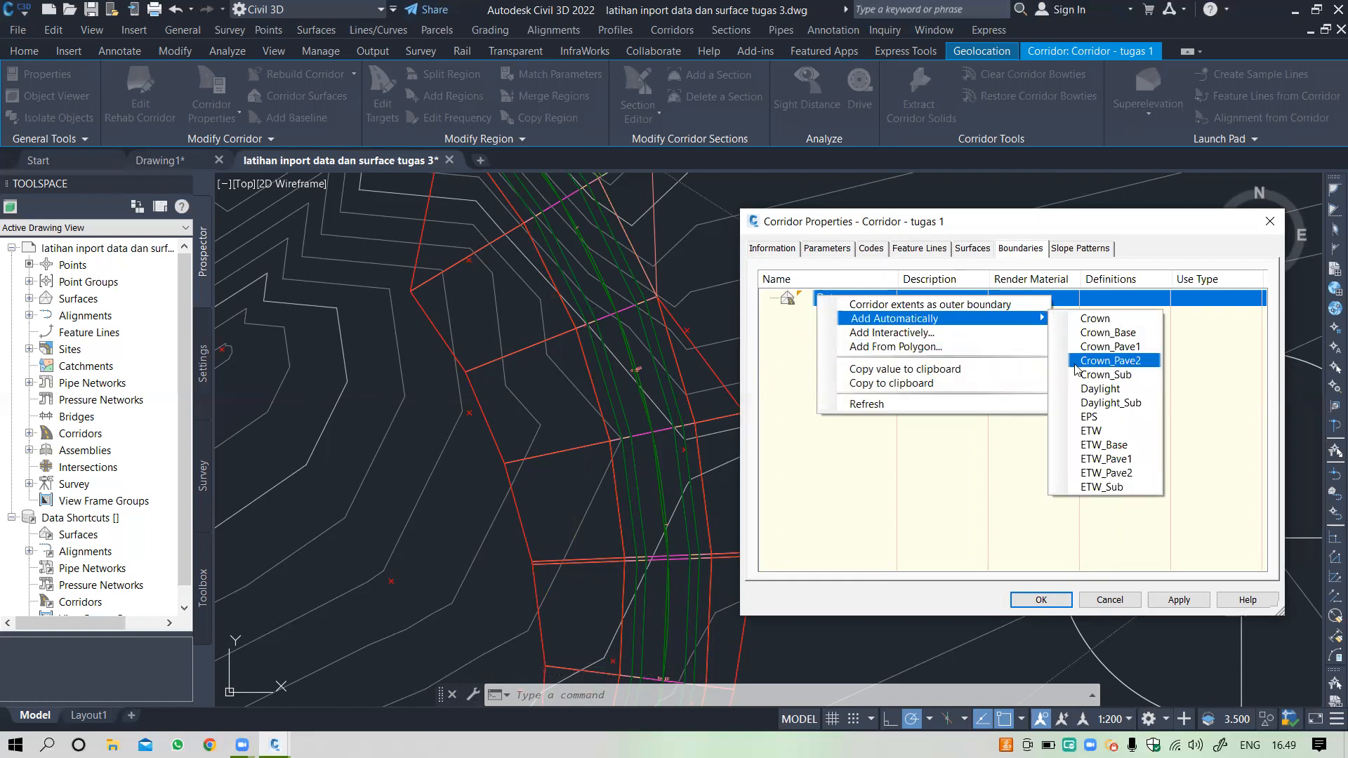
left_click(1106, 393)
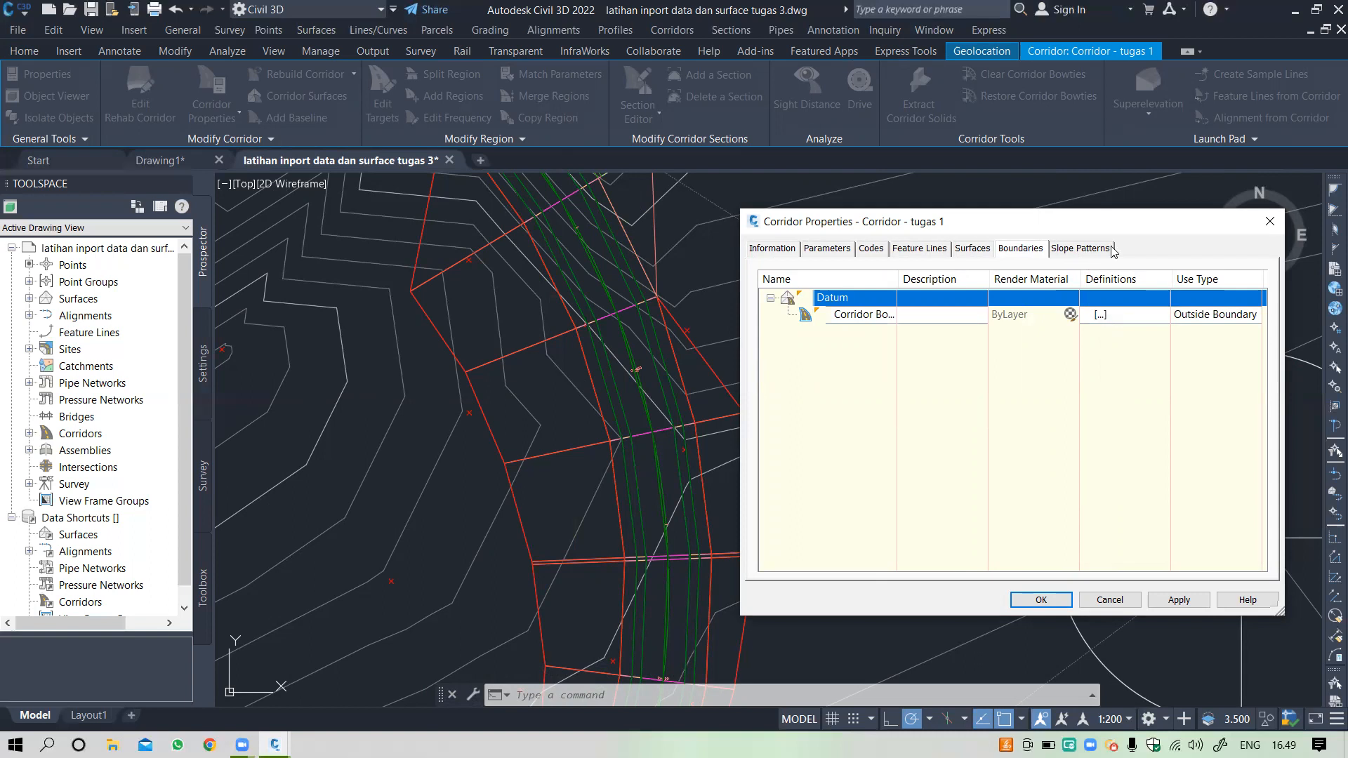
Step: Apply the corridor property changes and rebuild the corridor
left_click(1178, 599)
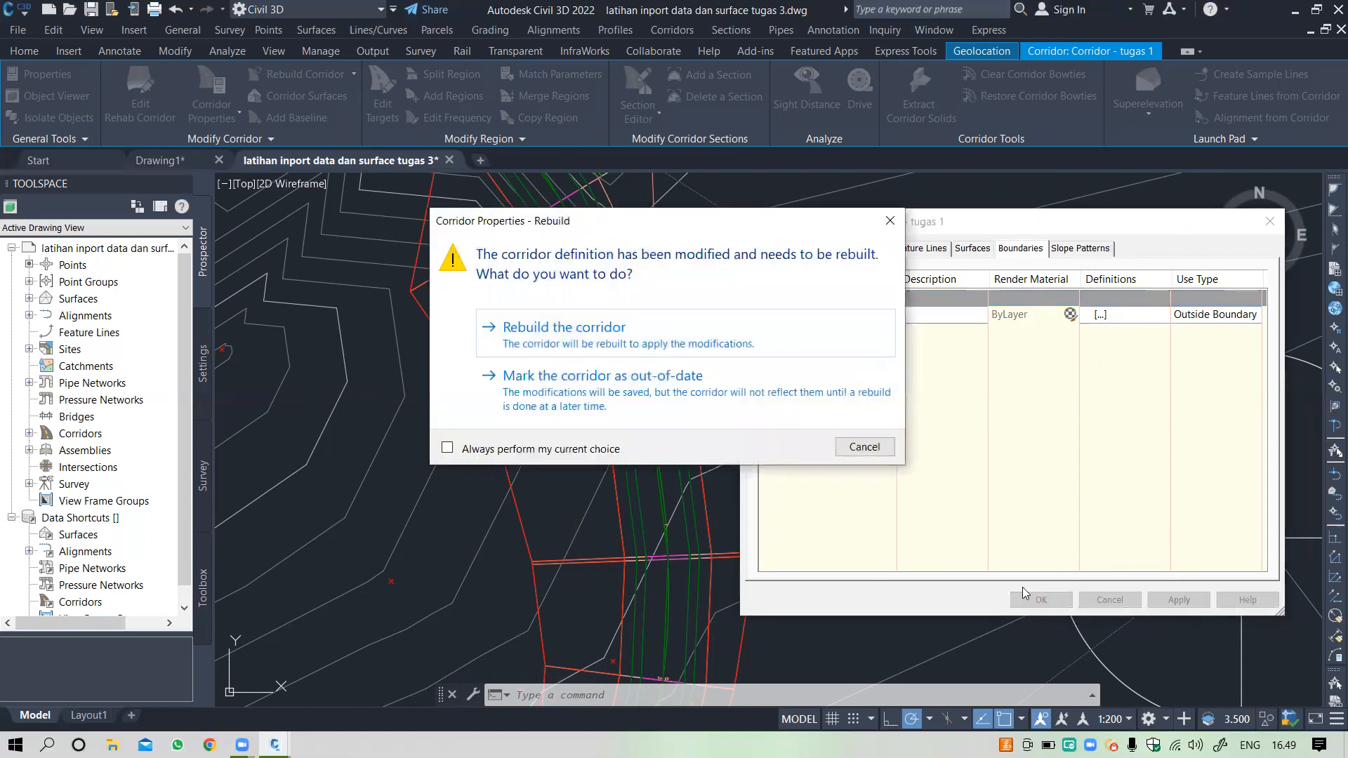
left_click(770, 344)
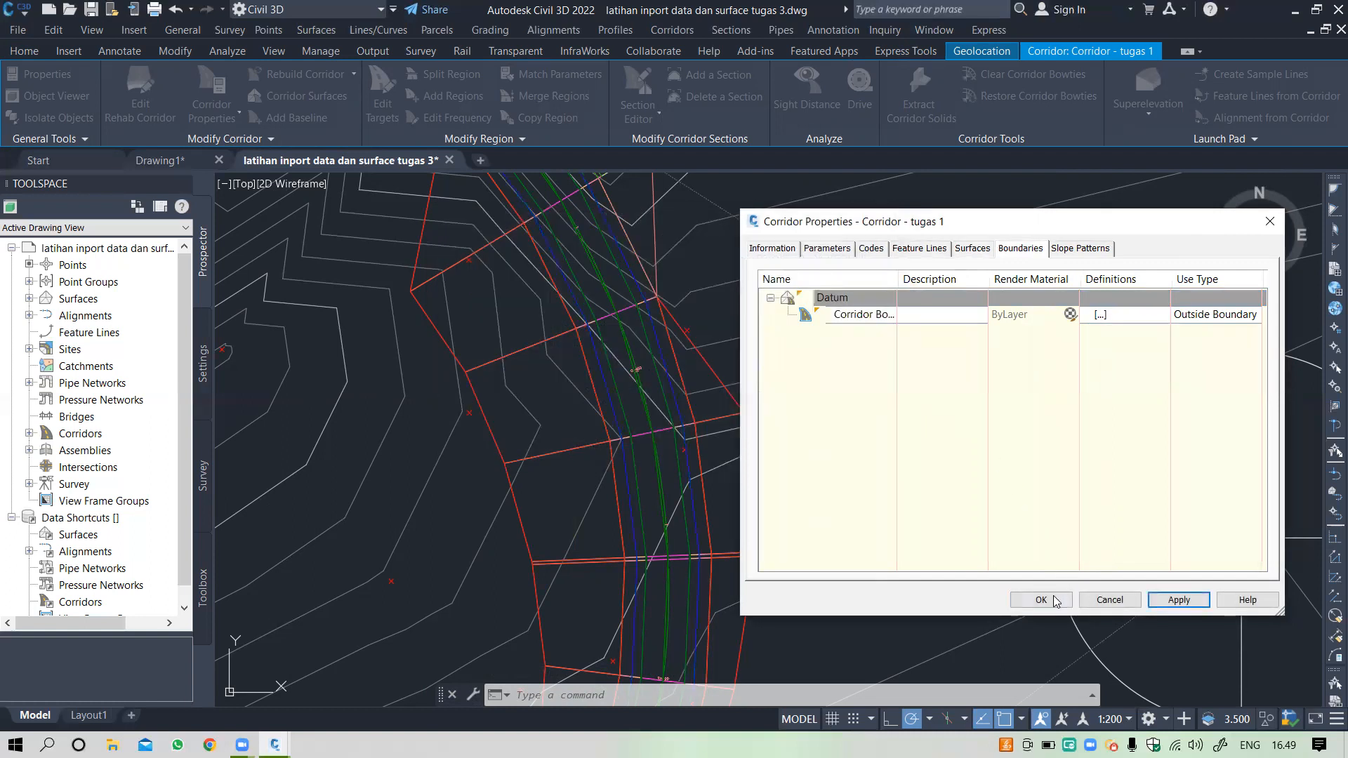
left_click(1044, 598)
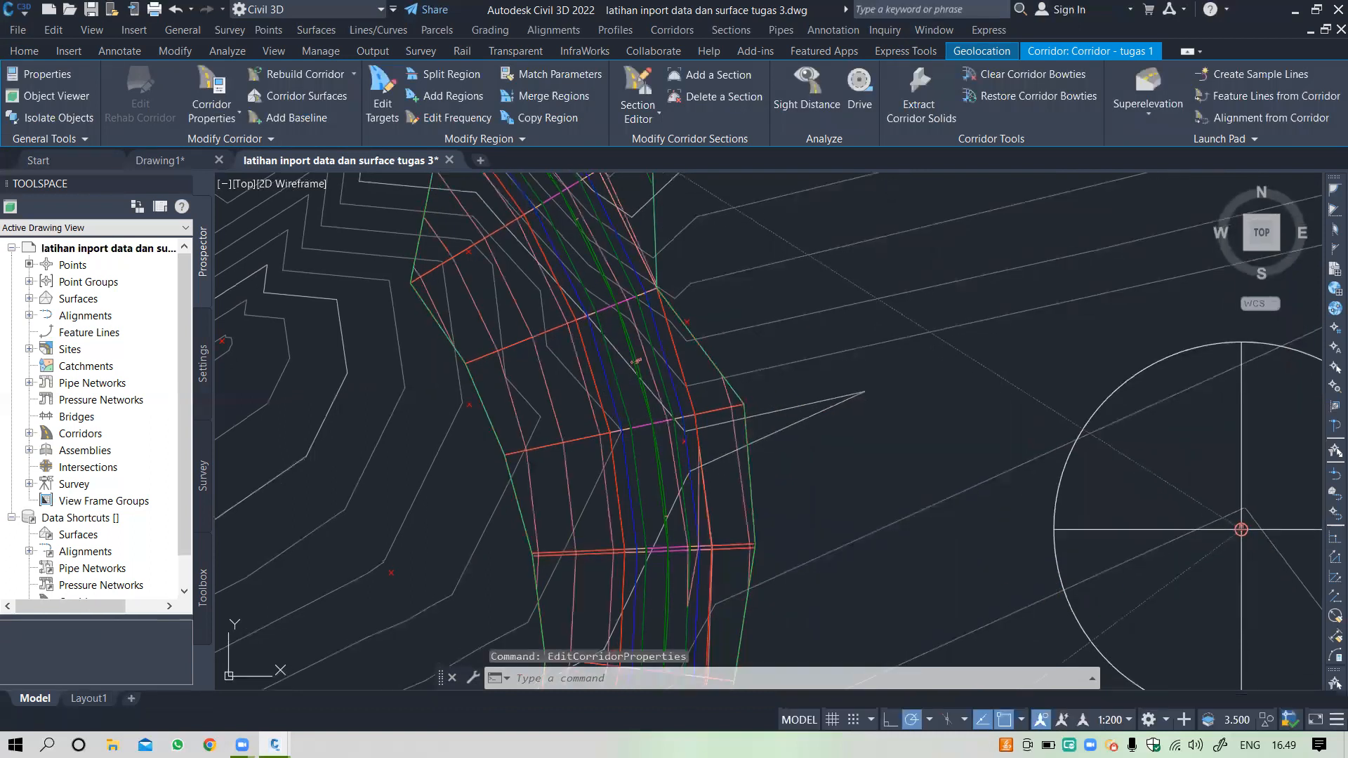
Step: Set the Datum surface's style to _No Display in its surface properties
scroll(787, 401, "down", 2)
scroll(770, 452, "down", 3)
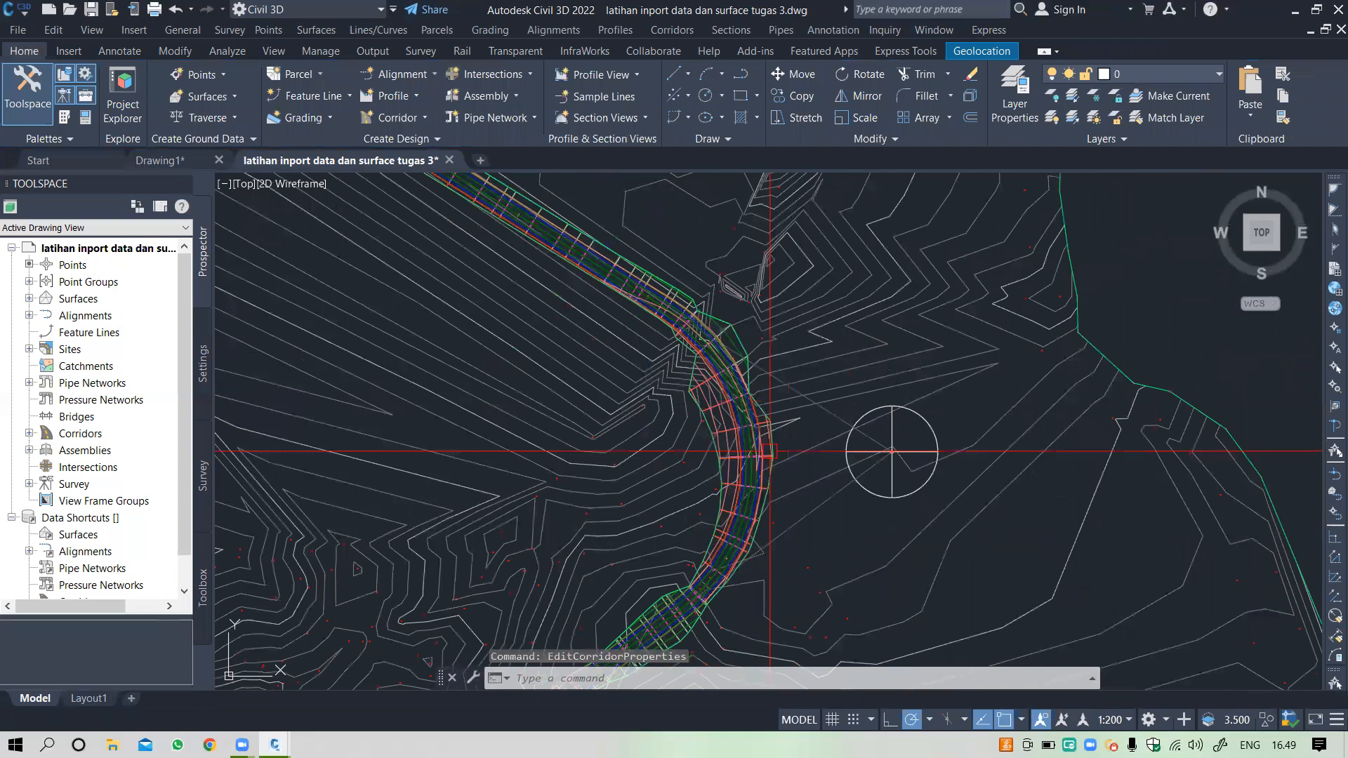
scroll(770, 452, "down", 2)
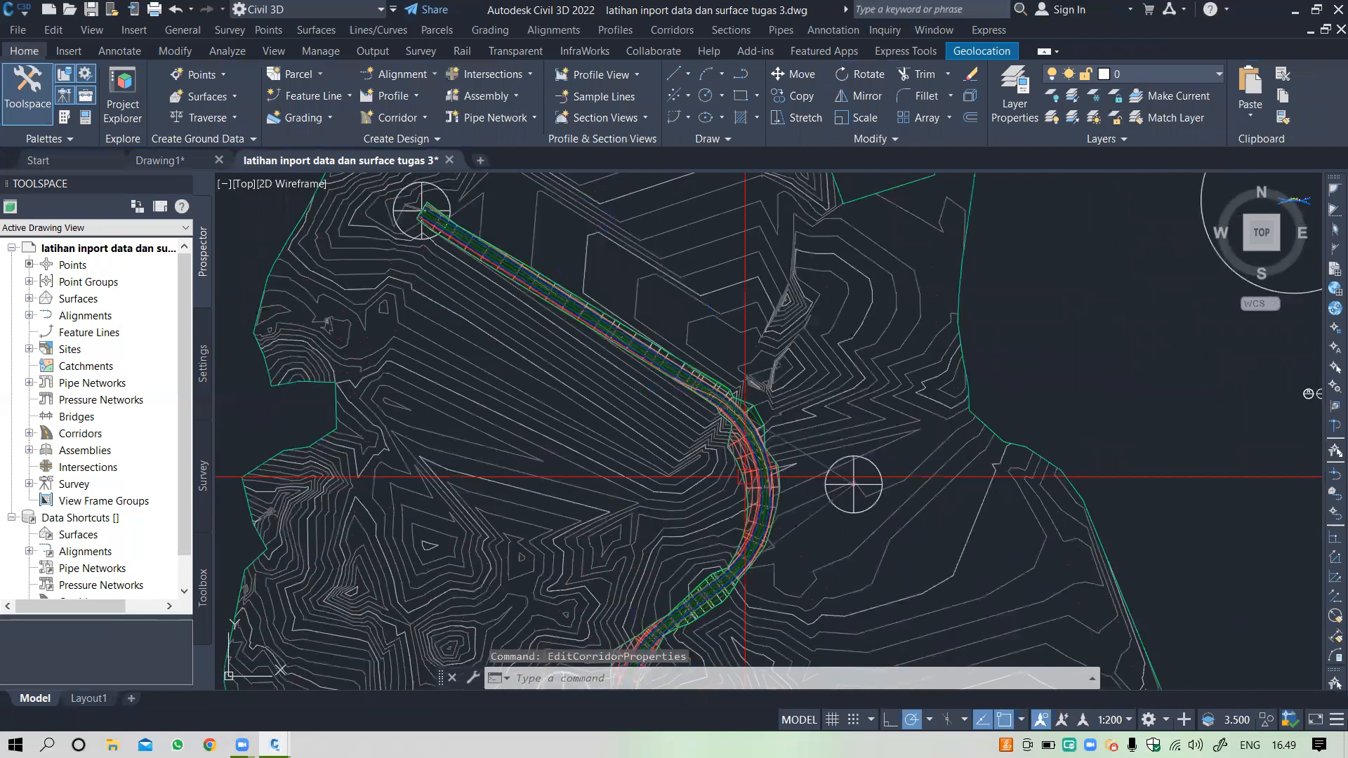
scroll(745, 476, "up", 10)
left_click(709, 404)
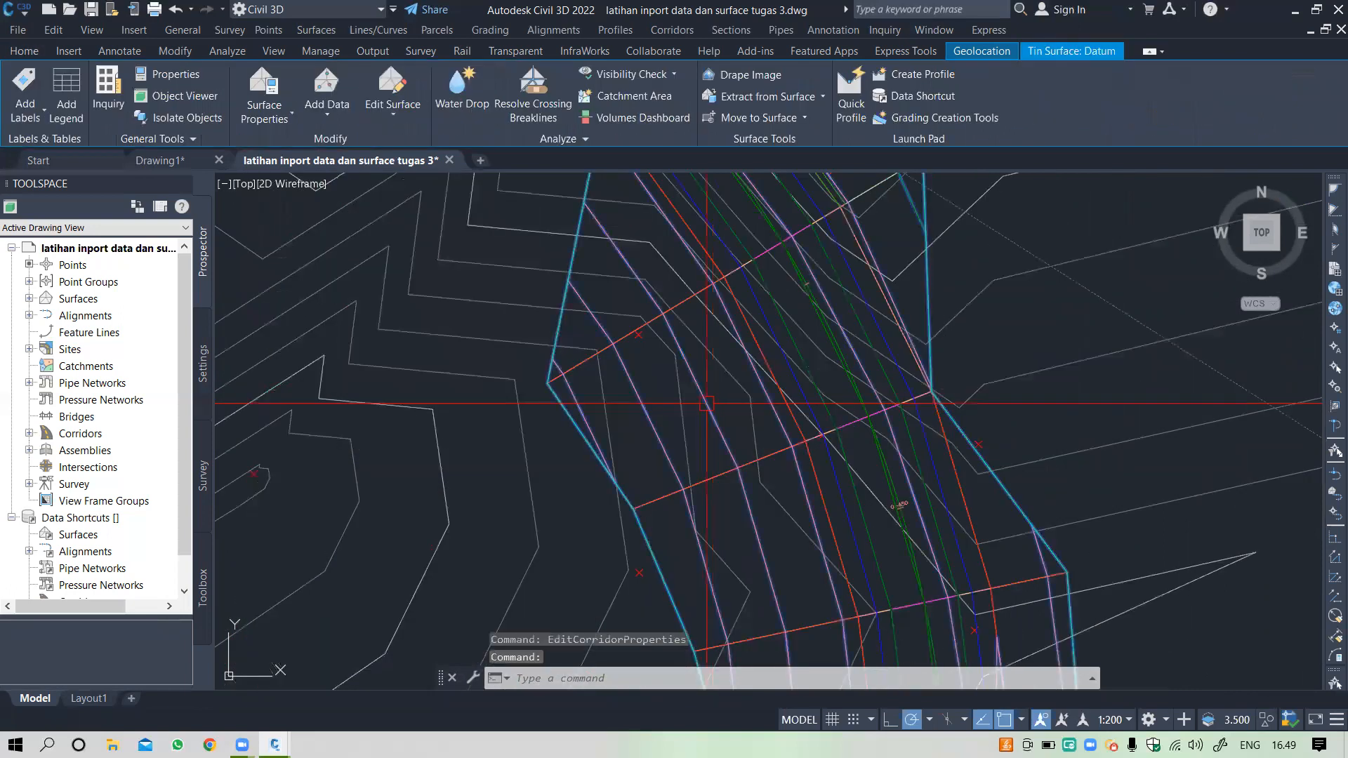
right_click(704, 395)
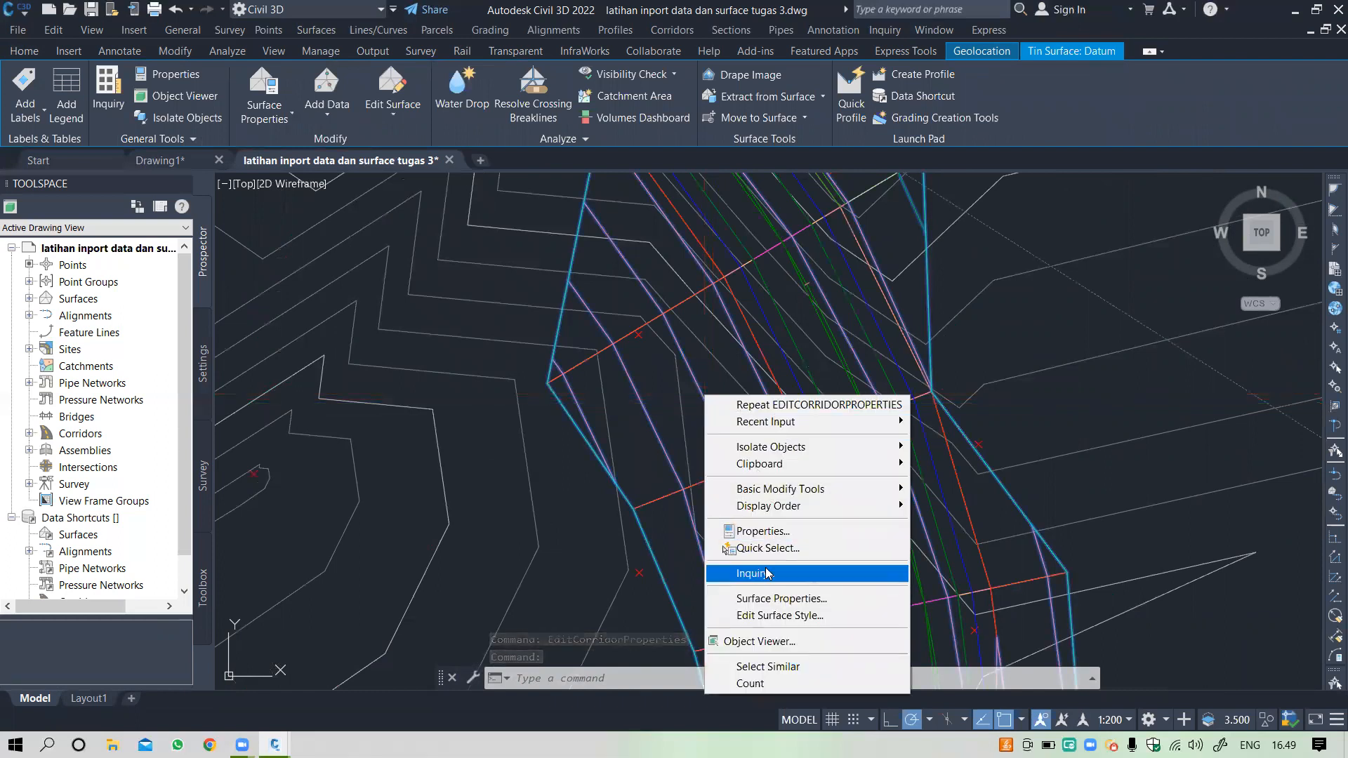
left_click(790, 599)
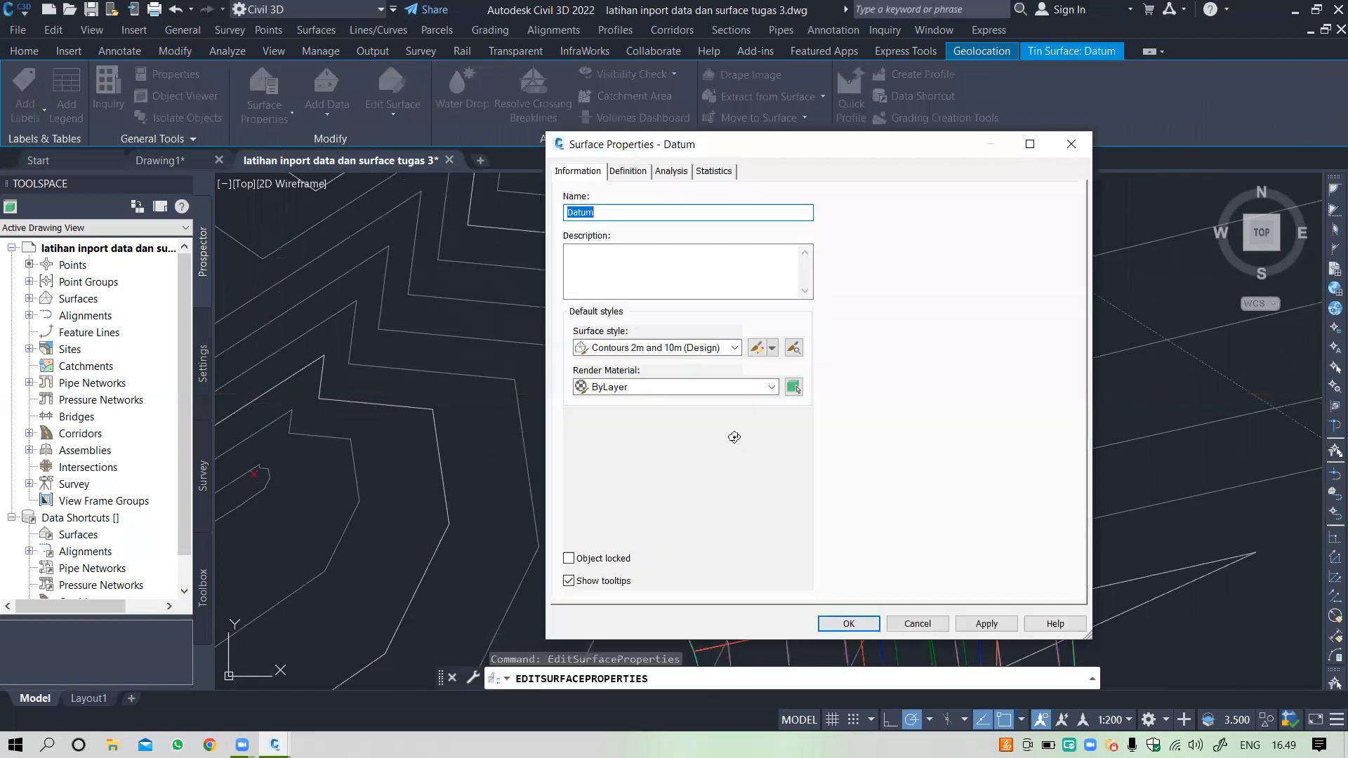
left_click(721, 347)
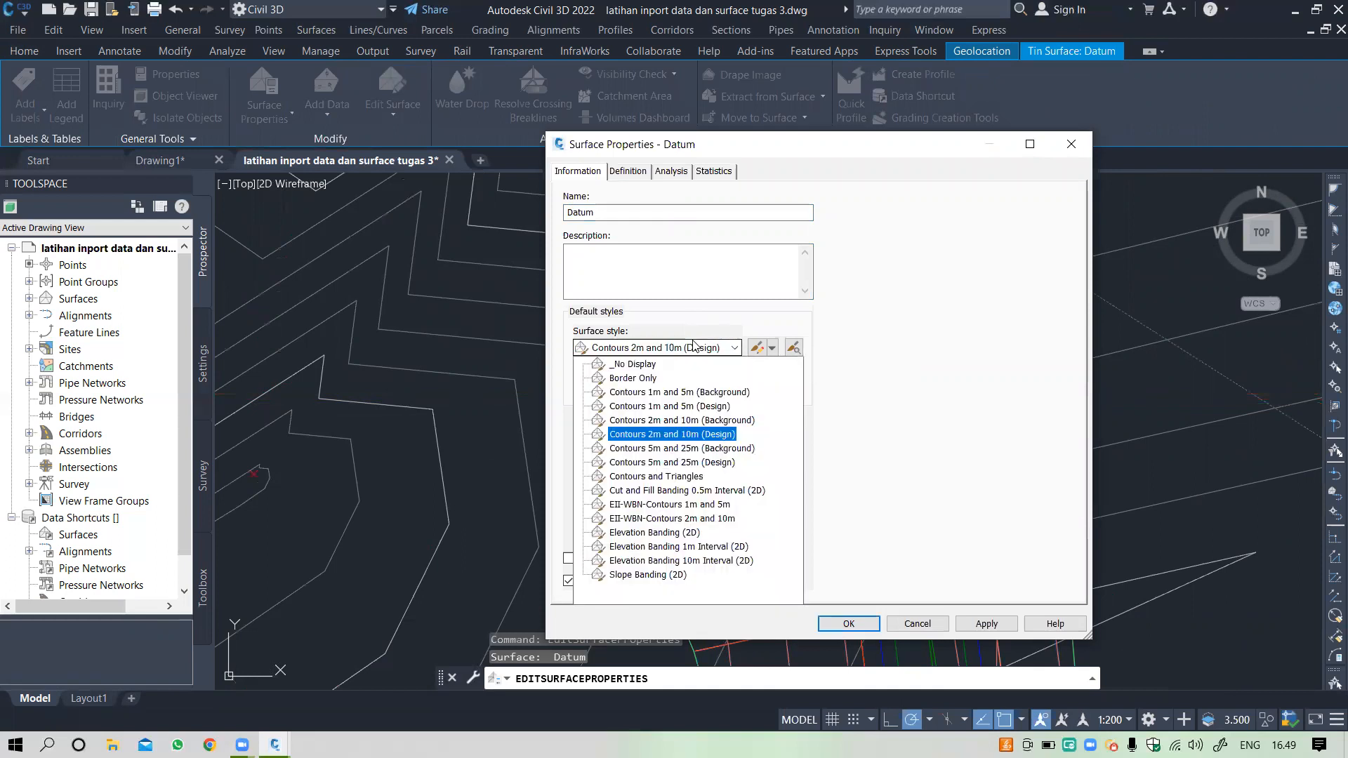
left_click(633, 364)
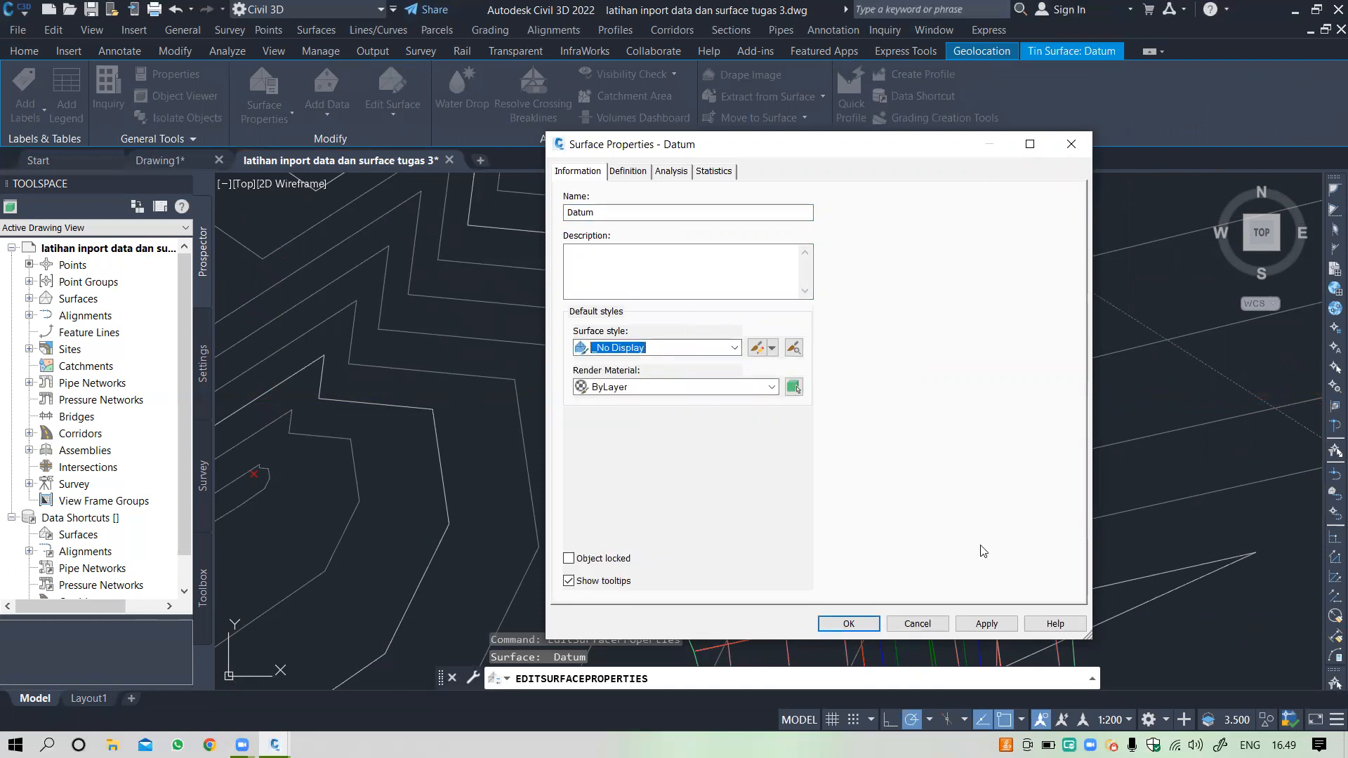
left_click(985, 623)
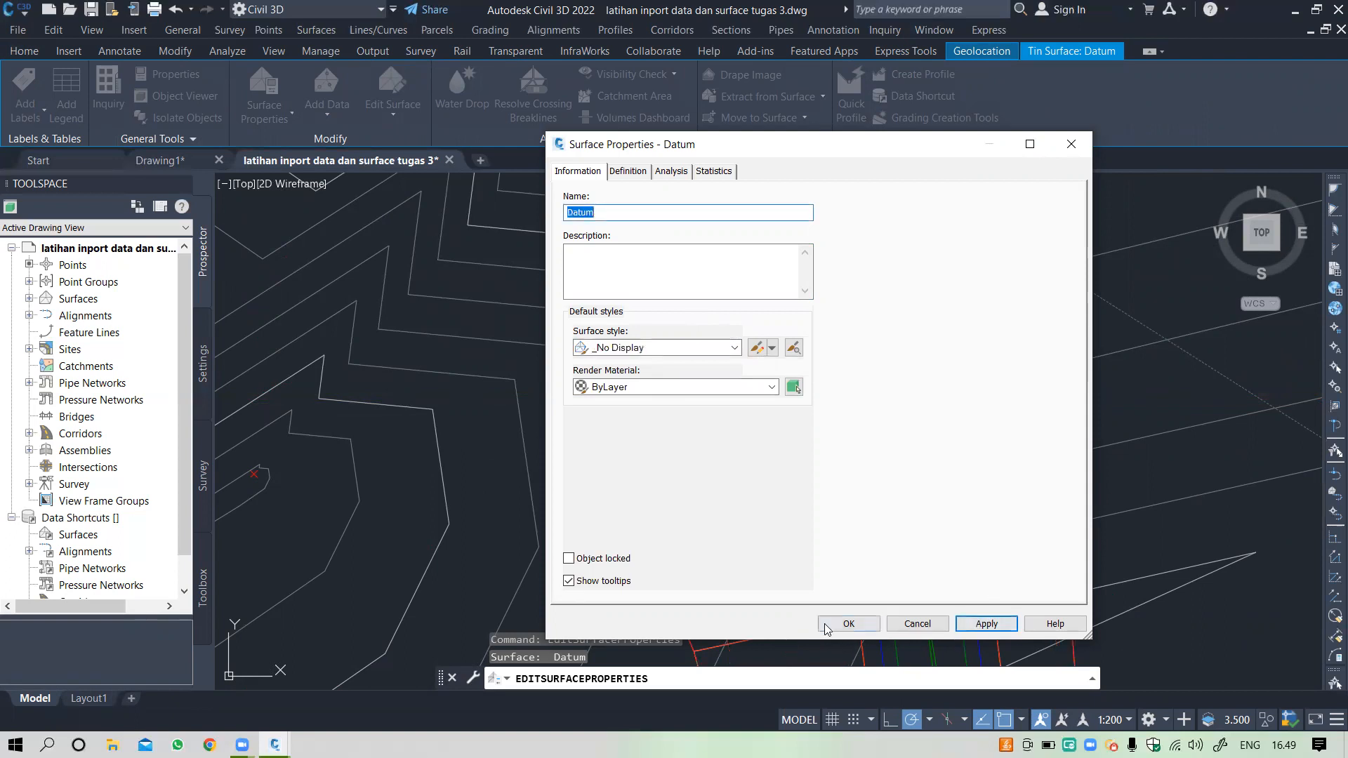
left_click(846, 624)
Step: Examine the rebuilt corridor's feature lines and daylight edges along the curve, and select the corridor
scroll(772, 430, "down", 5)
mouse_move(772, 430)
middle_mouse_down()
mouse_move(675, 329)
mouse_move(605, 383)
middle_mouse_up()
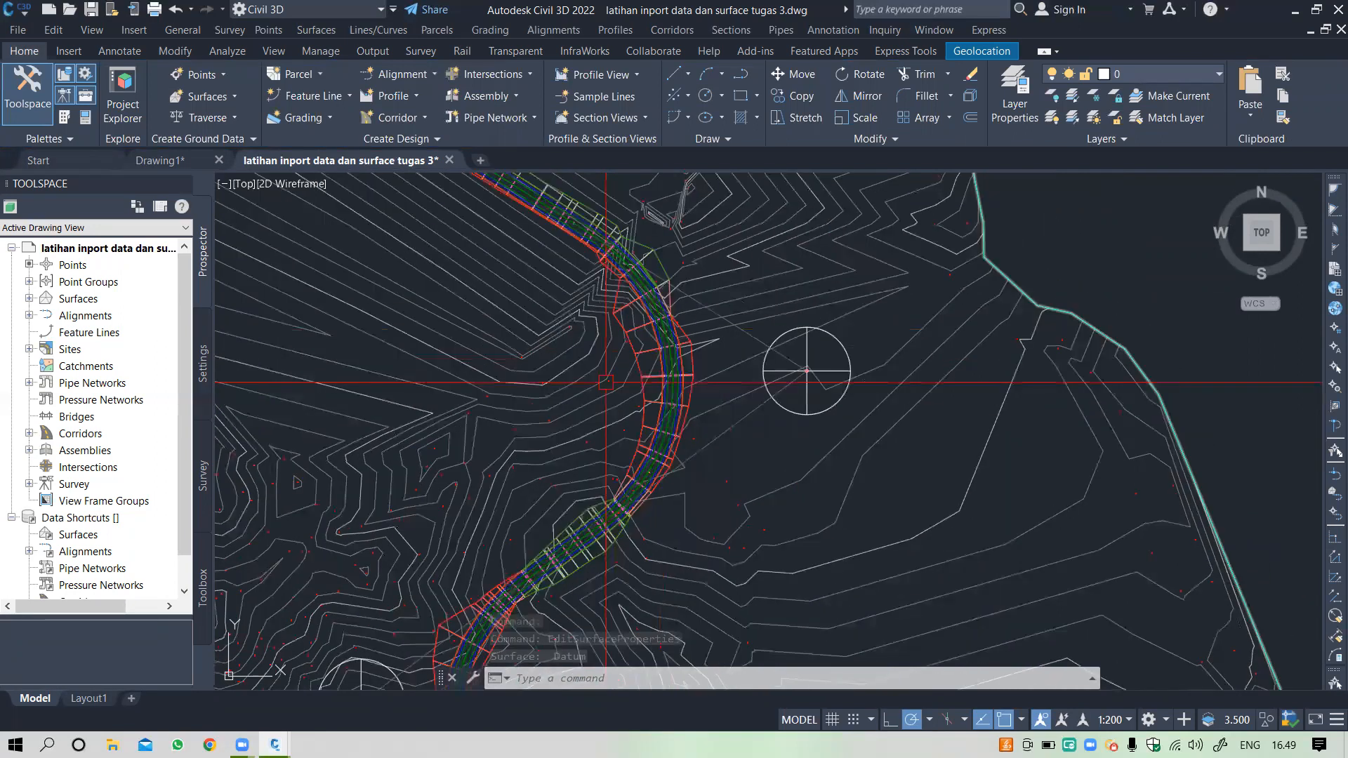
scroll(605, 382, "up", 4)
scroll(707, 229, "up", 6)
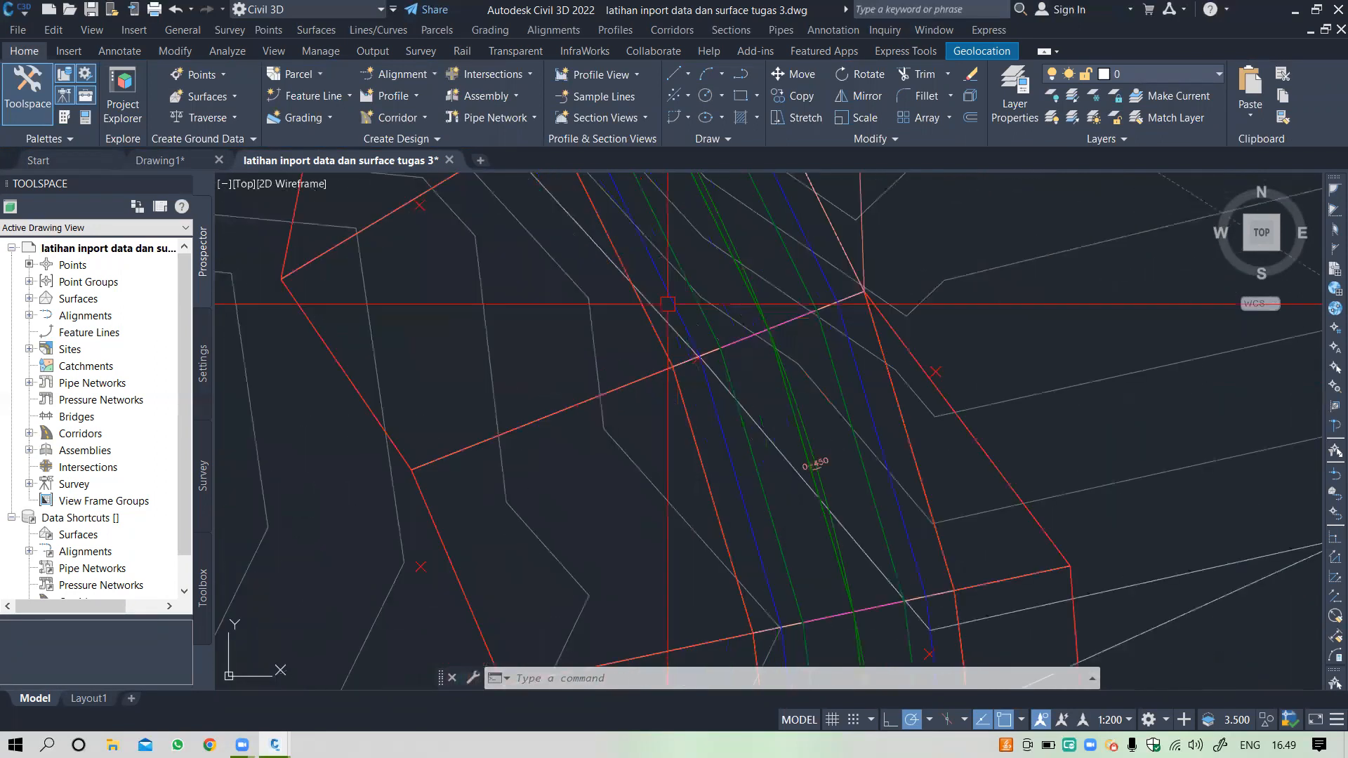
scroll(631, 314, "down", 4)
scroll(641, 303, "up", 4)
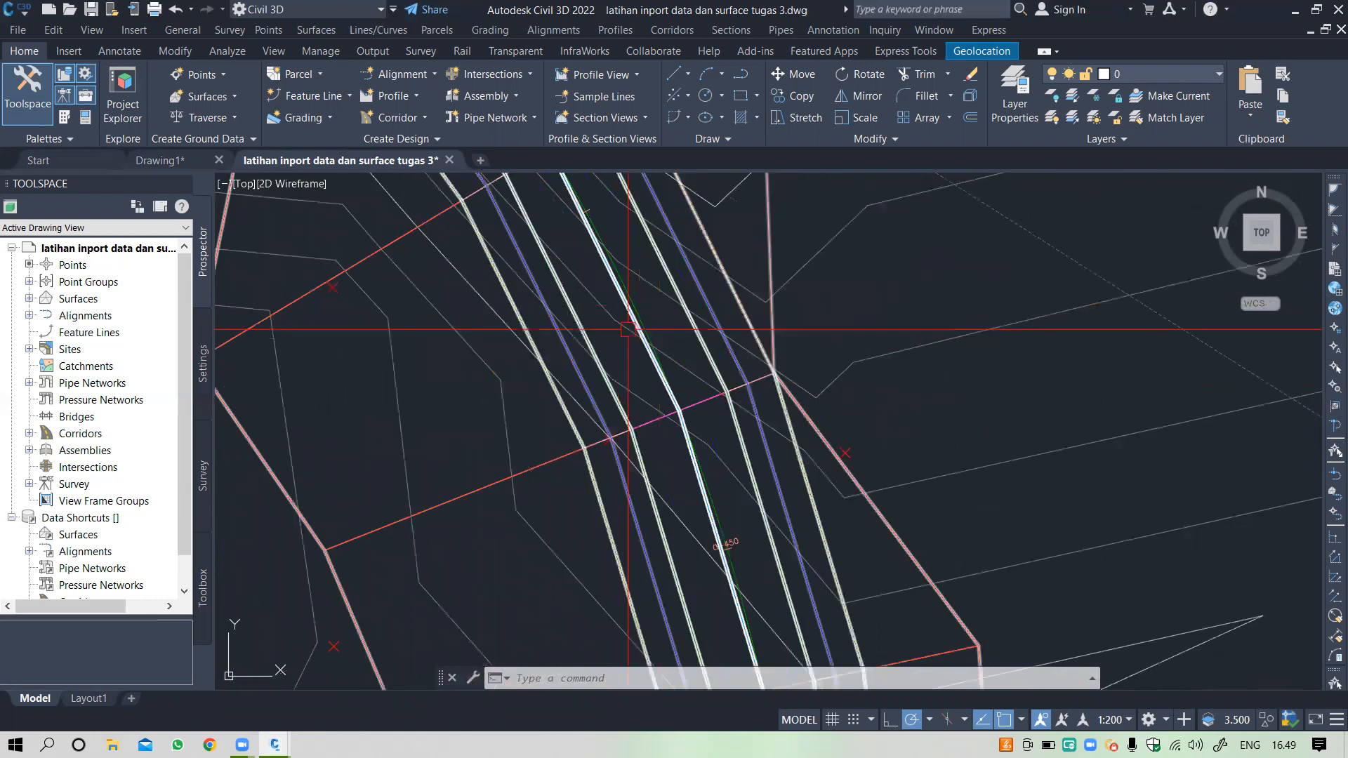
scroll(628, 329, "down", 4)
scroll(653, 363, "down", 2)
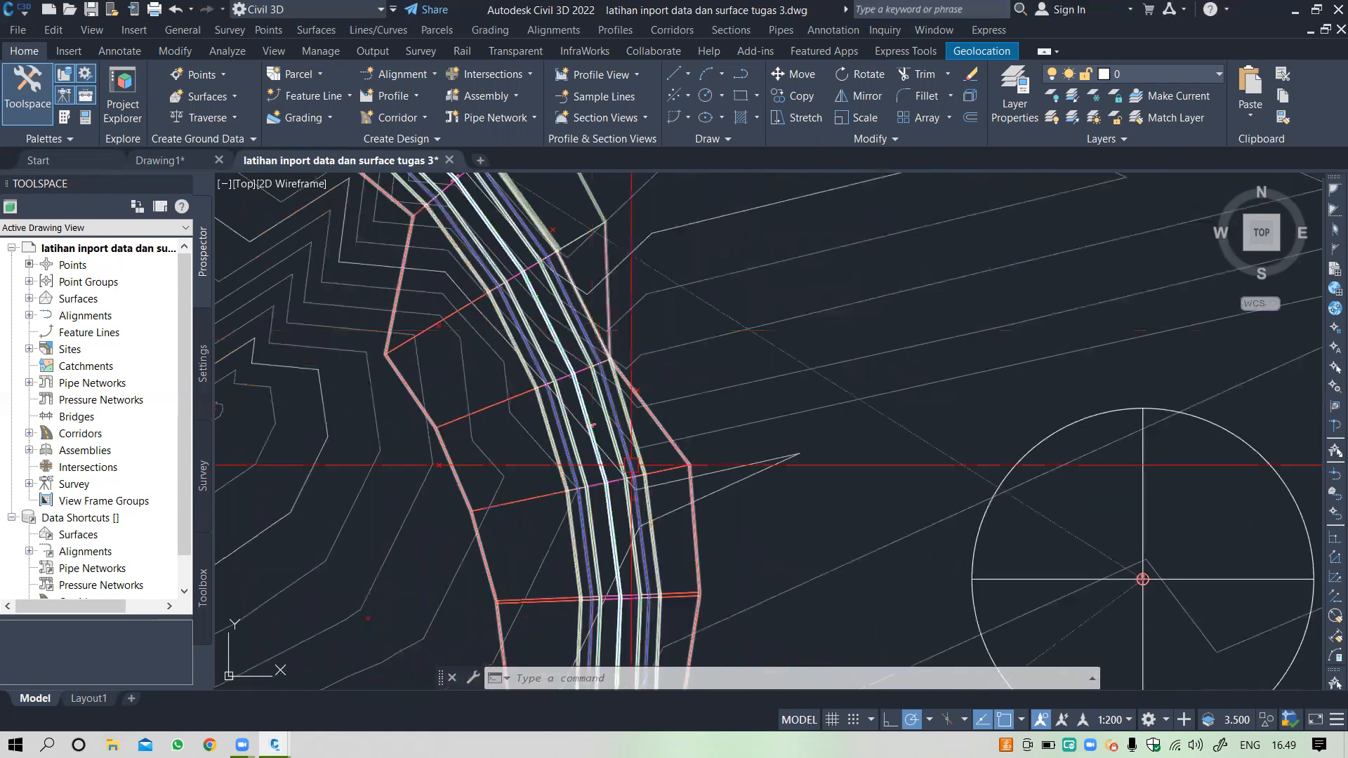
scroll(561, 372, "down", 2)
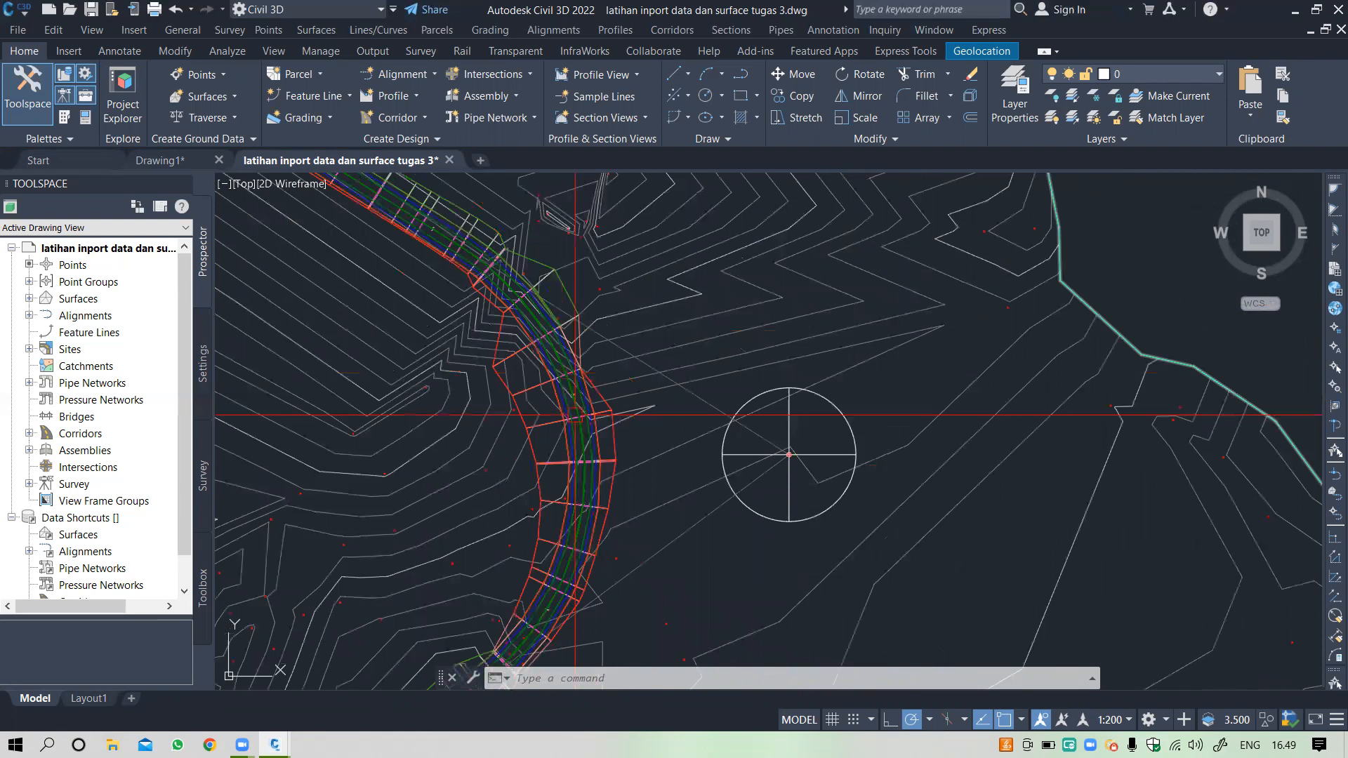
scroll(574, 414, "up", 3)
left_click(585, 390)
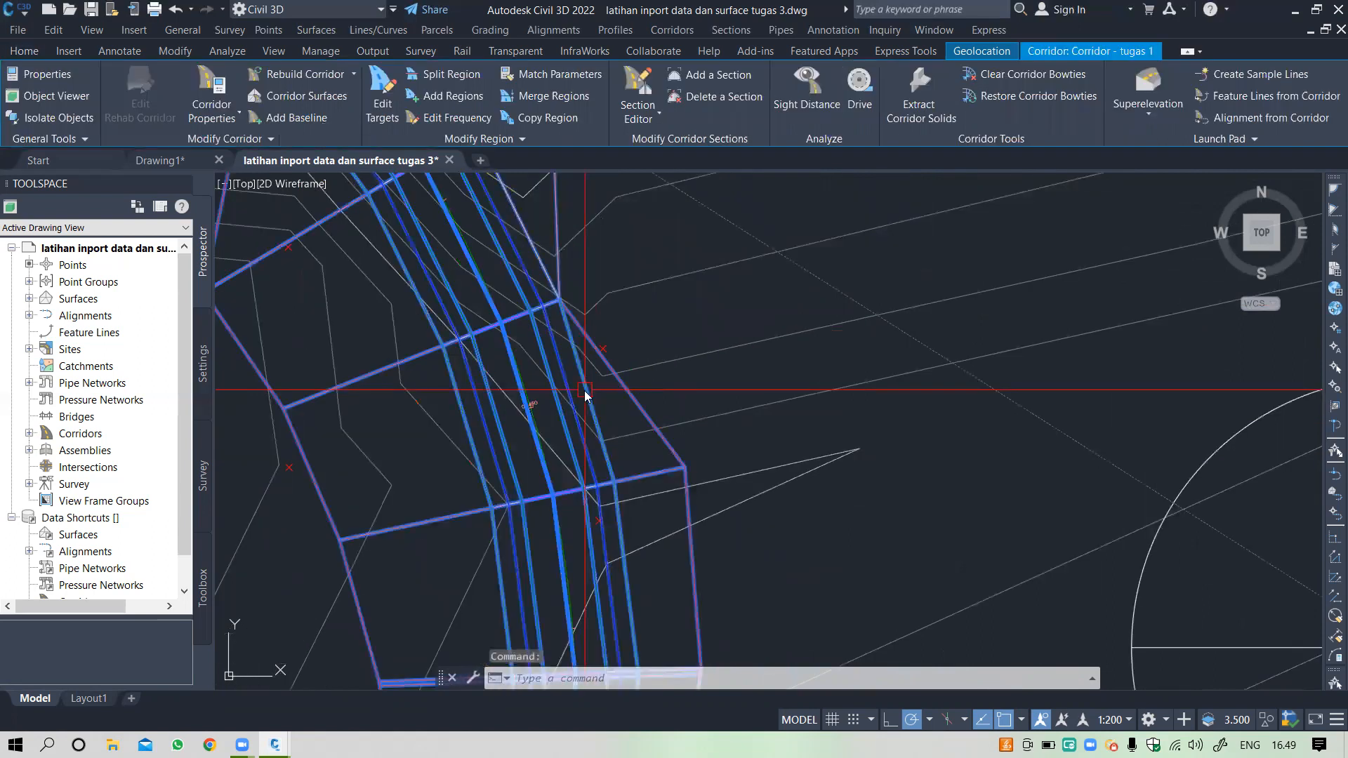
Step: In the corridor properties, add a slope pattern from Daylight_Fill to Hinge along the northeast side of the first straight
right_click(585, 389)
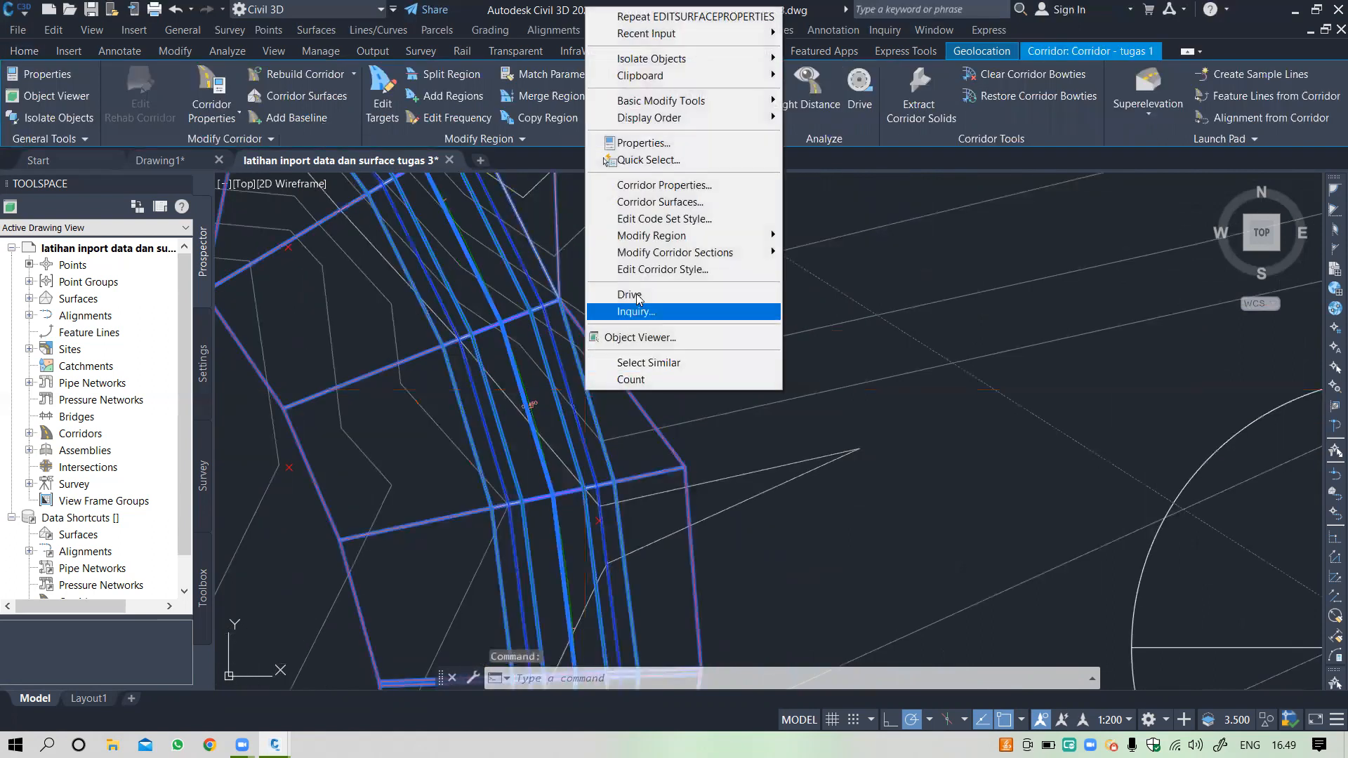
left_click(660, 186)
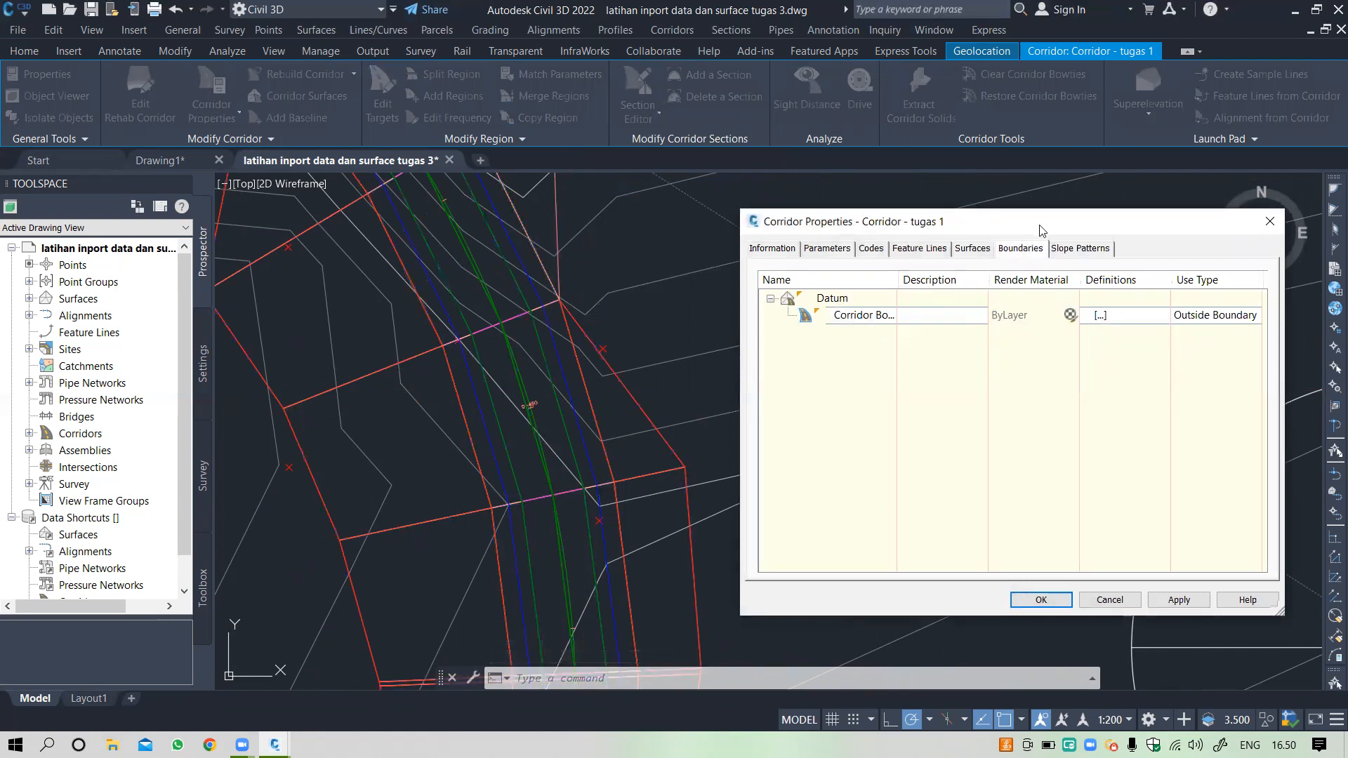
left_click(1069, 251)
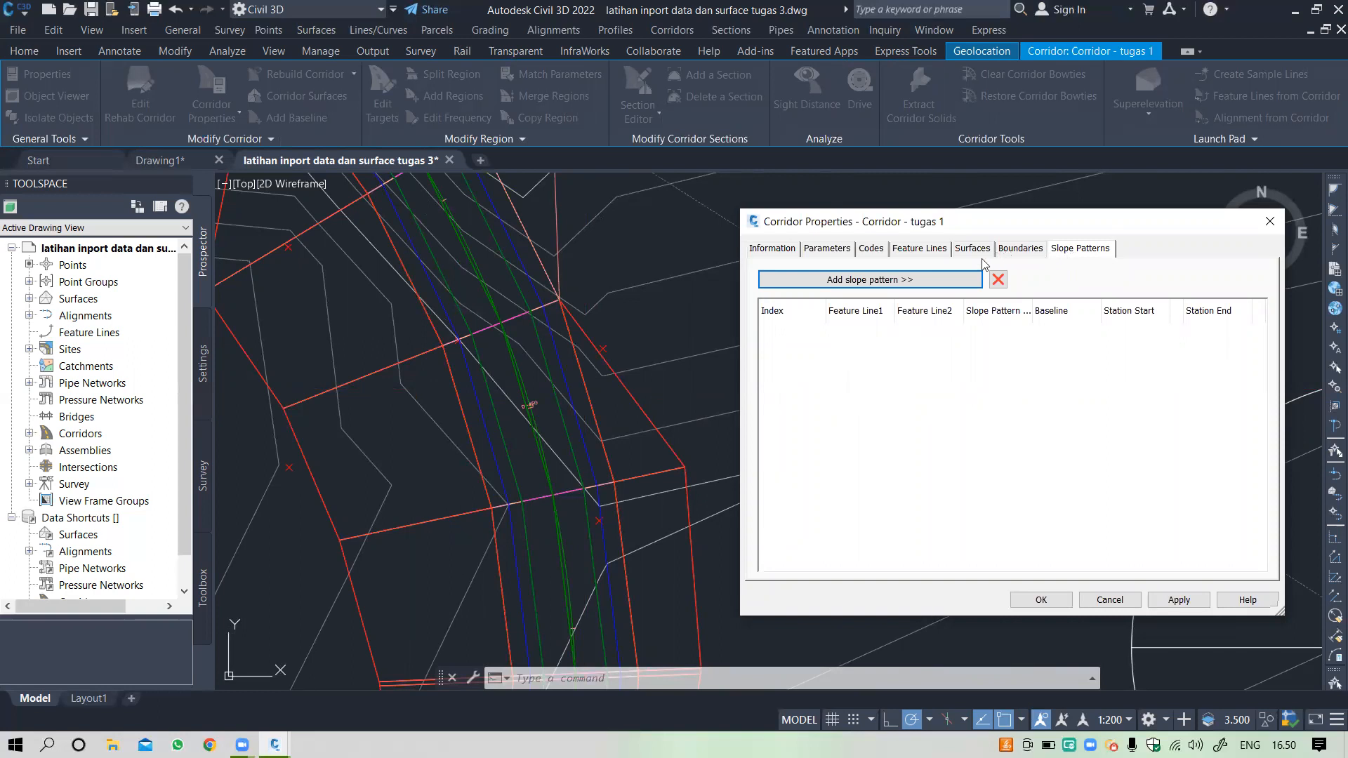
left_click(910, 283)
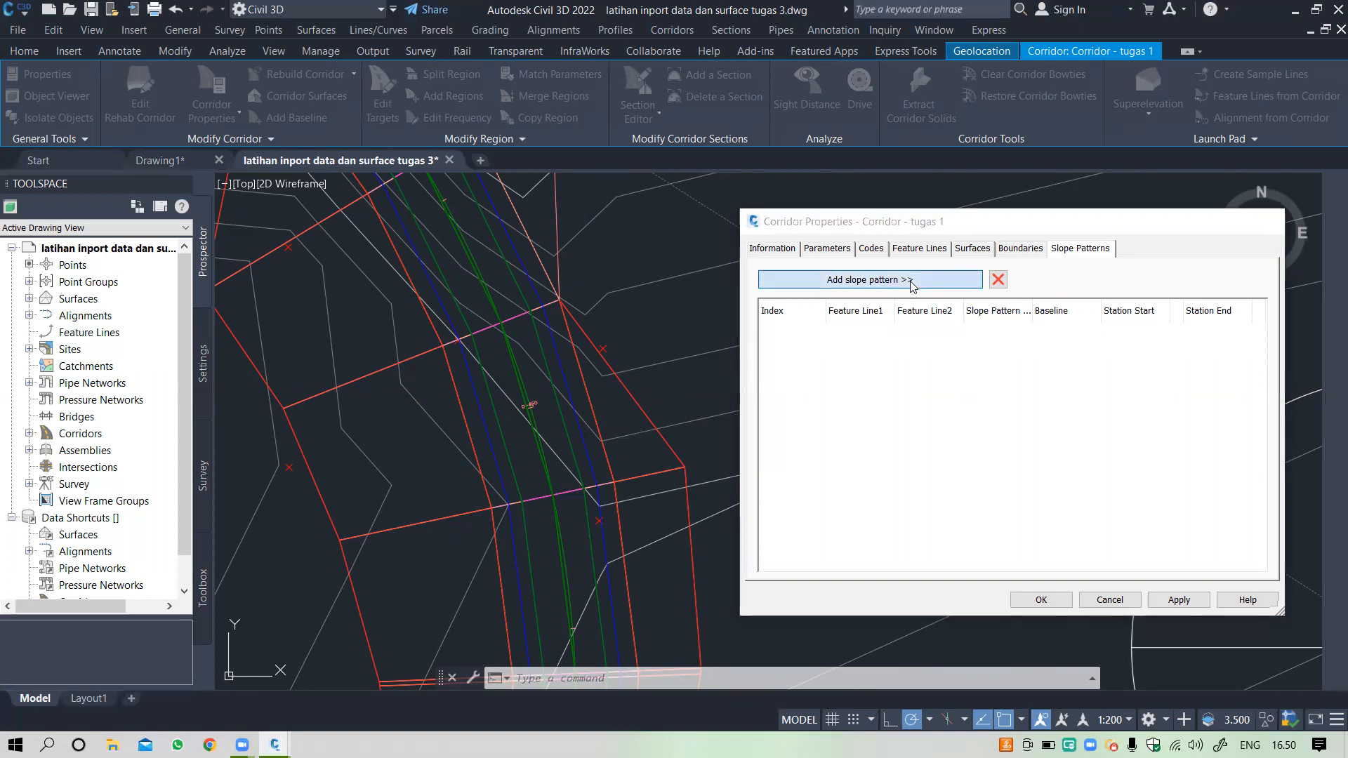
scroll(874, 315, "down", 6)
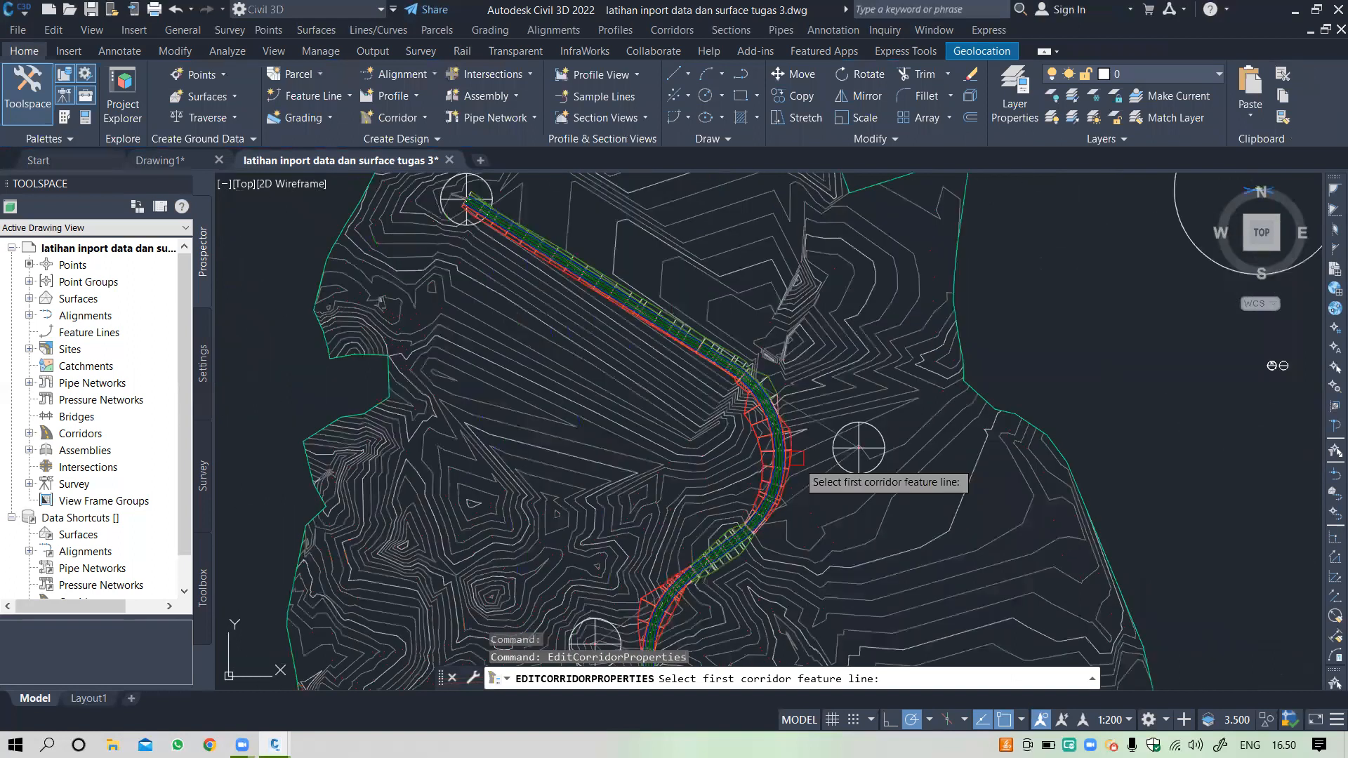
scroll(671, 351, "up", 10)
left_click(670, 351)
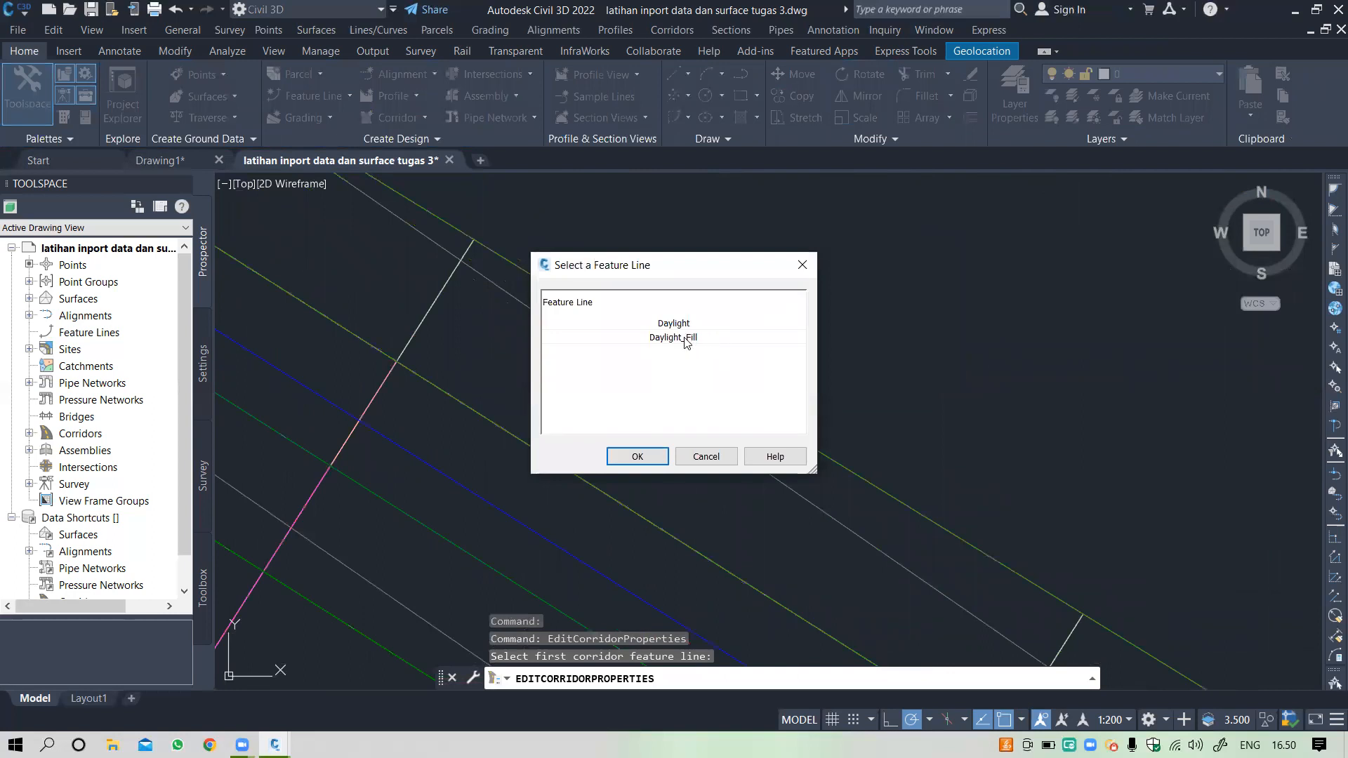
left_click(687, 339)
left_click(638, 457)
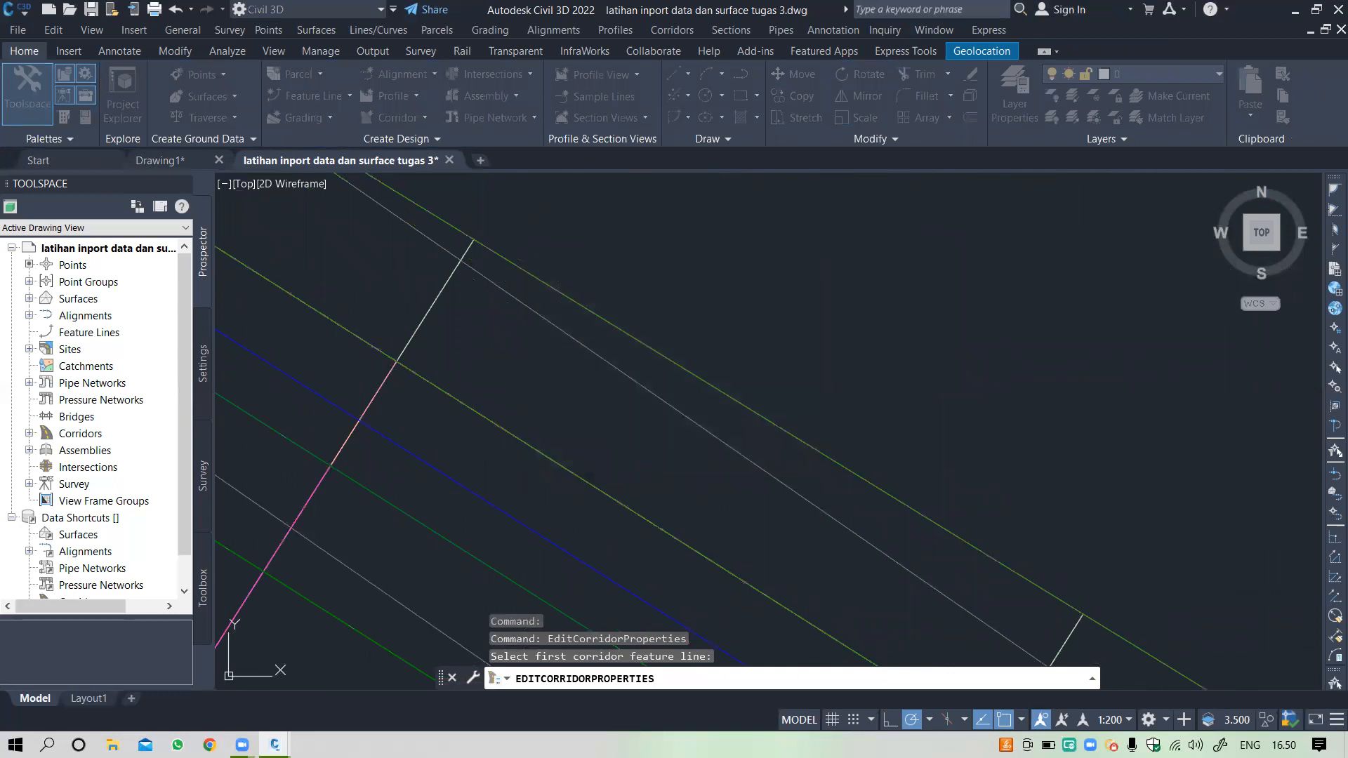
scroll(729, 301, "down", 2)
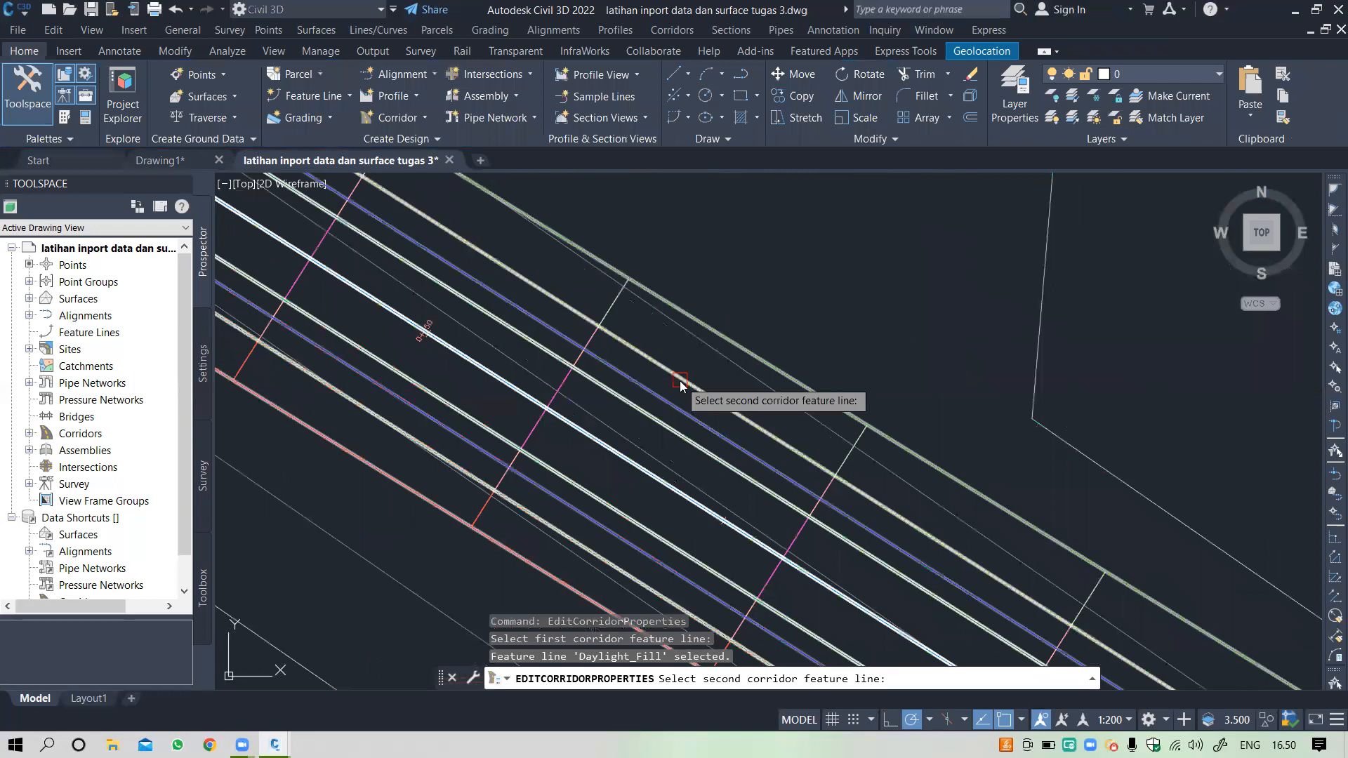
left_click(679, 386)
left_click(674, 339)
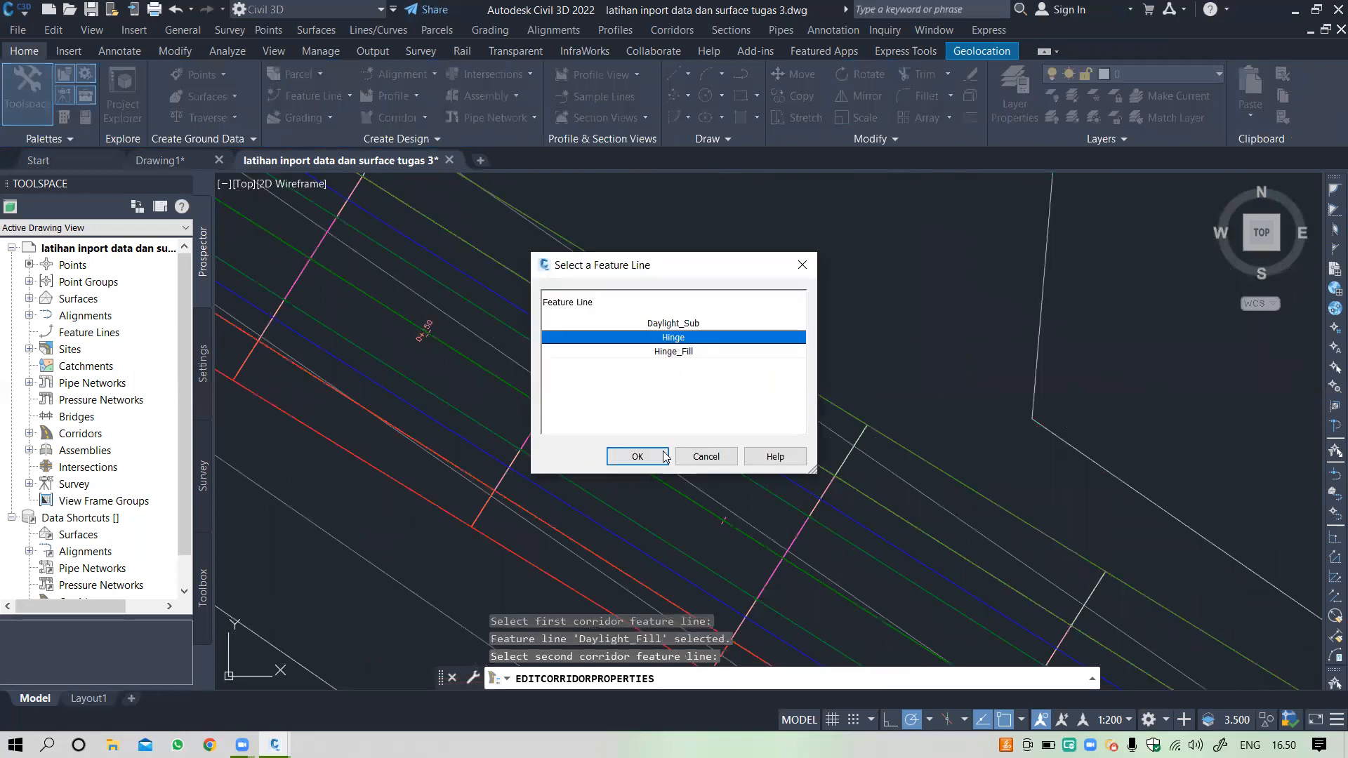
left_click(636, 456)
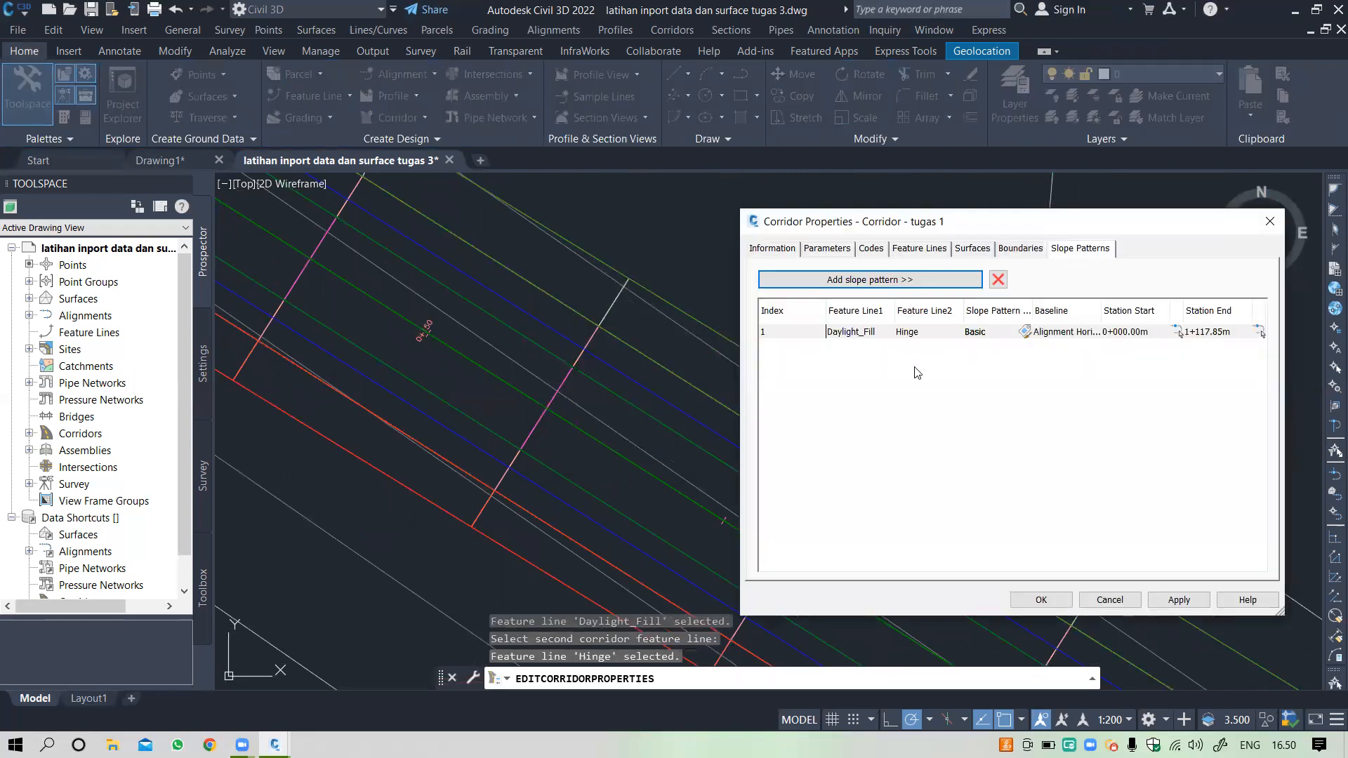
Step: Add a slope pattern from Daylight_Cut to Hinge along the southwest side of the first straight
left_click(793, 280)
scroll(789, 281, "up", 3)
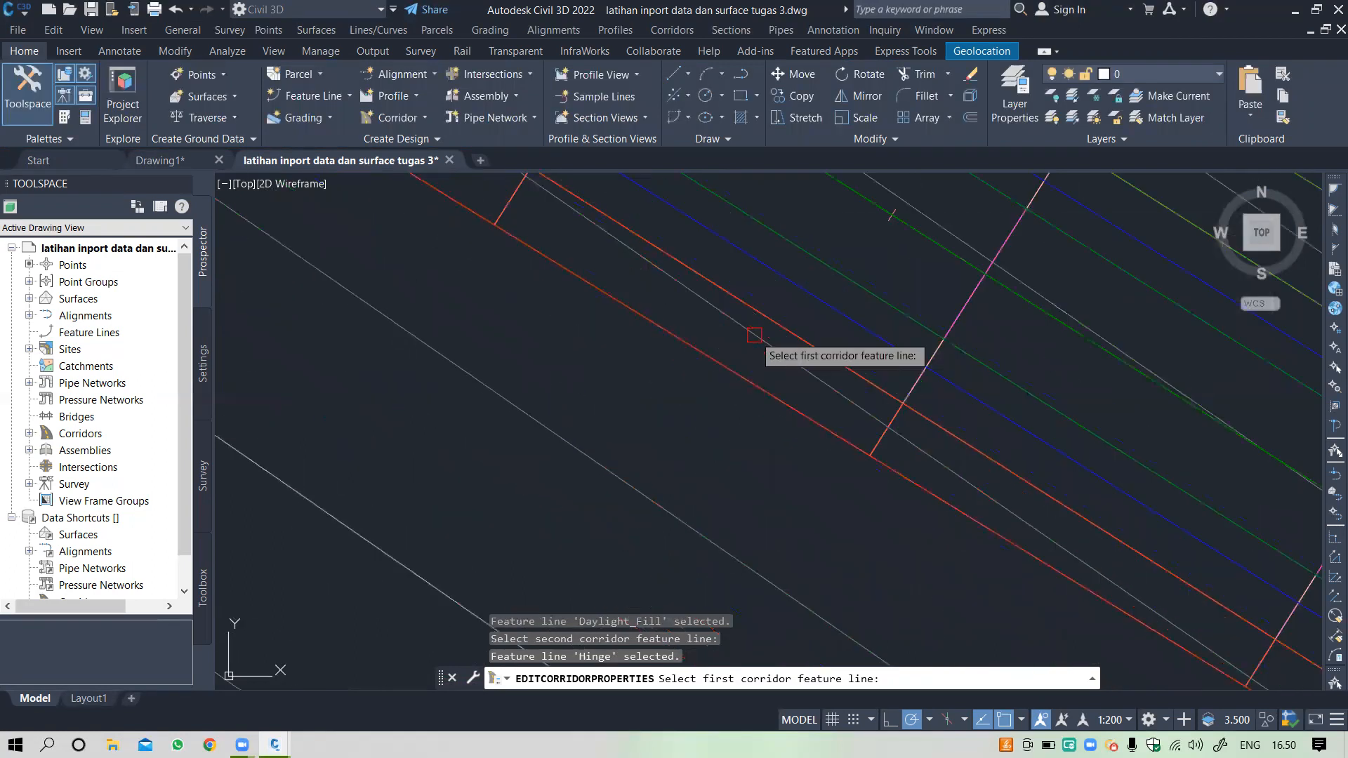
left_click(754, 335)
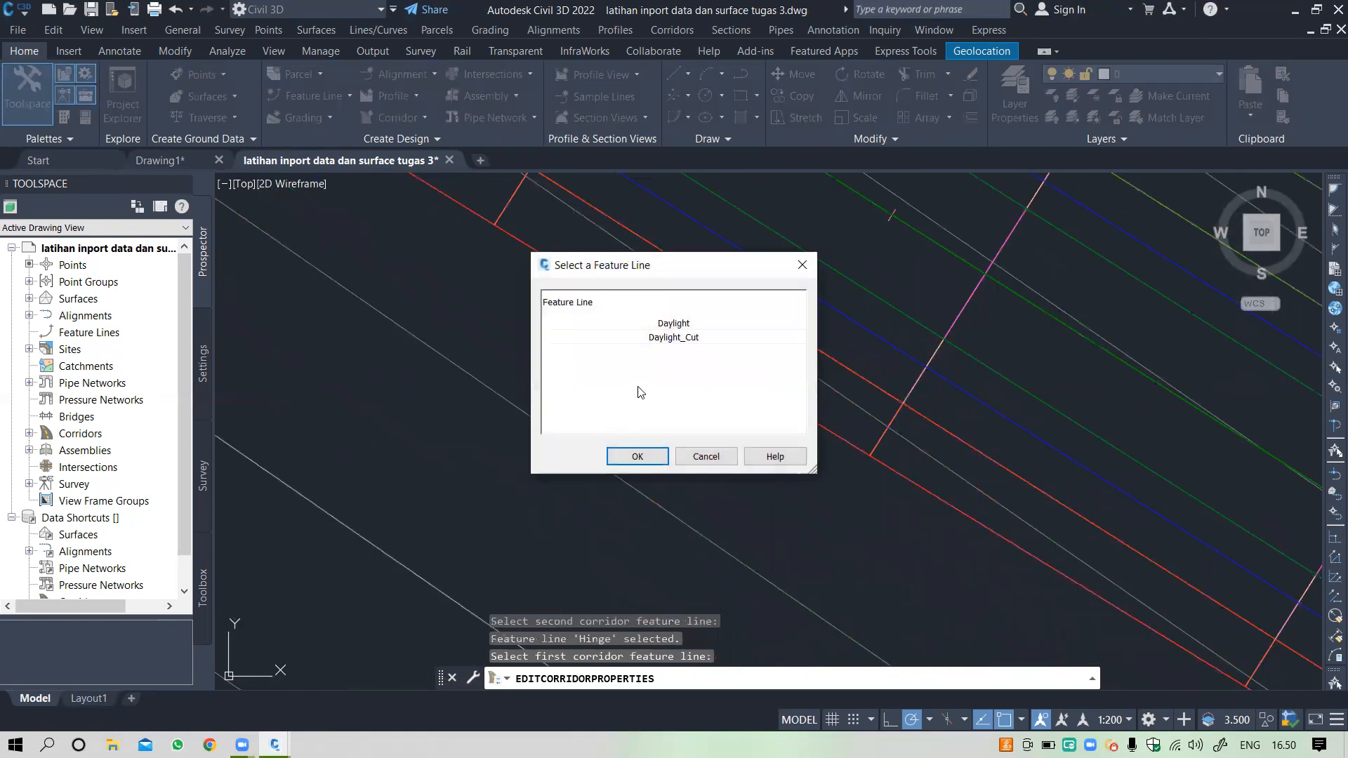
left_click(672, 338)
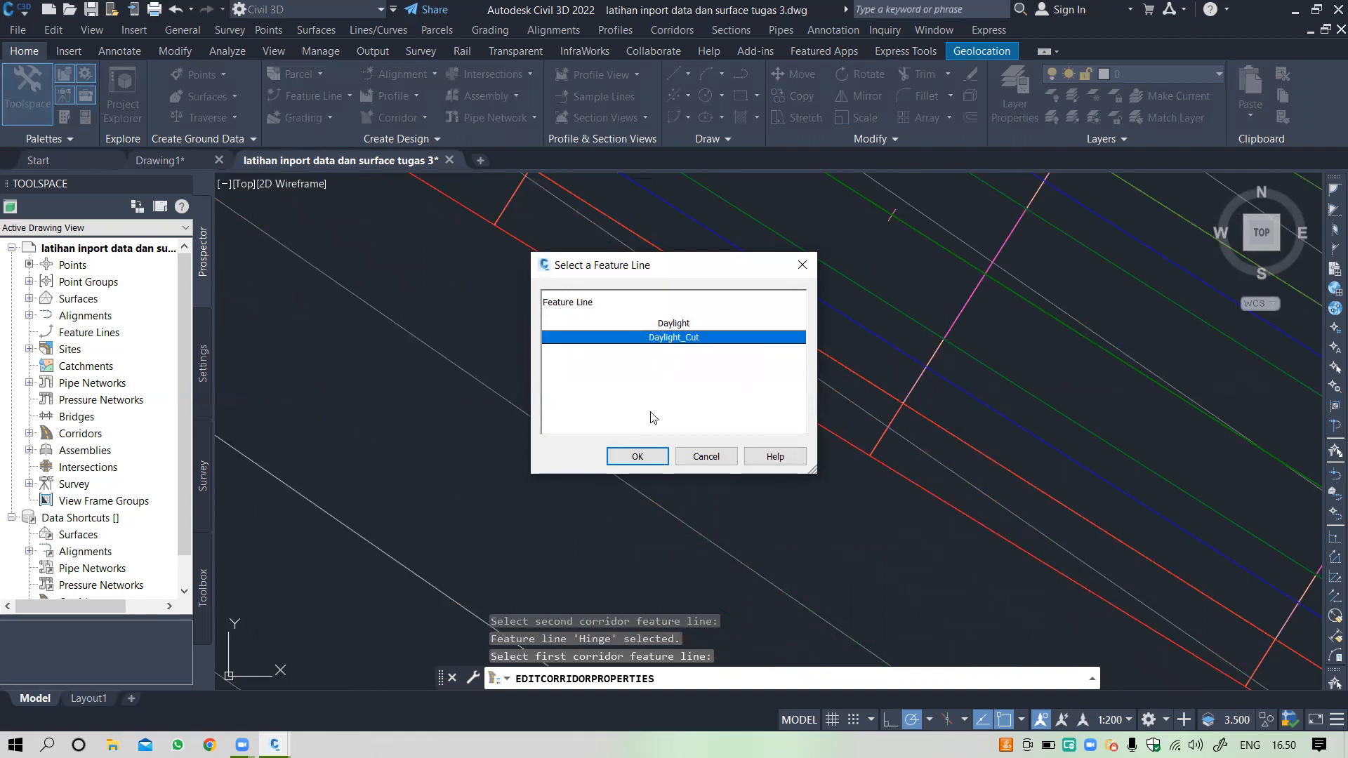
left_click(637, 456)
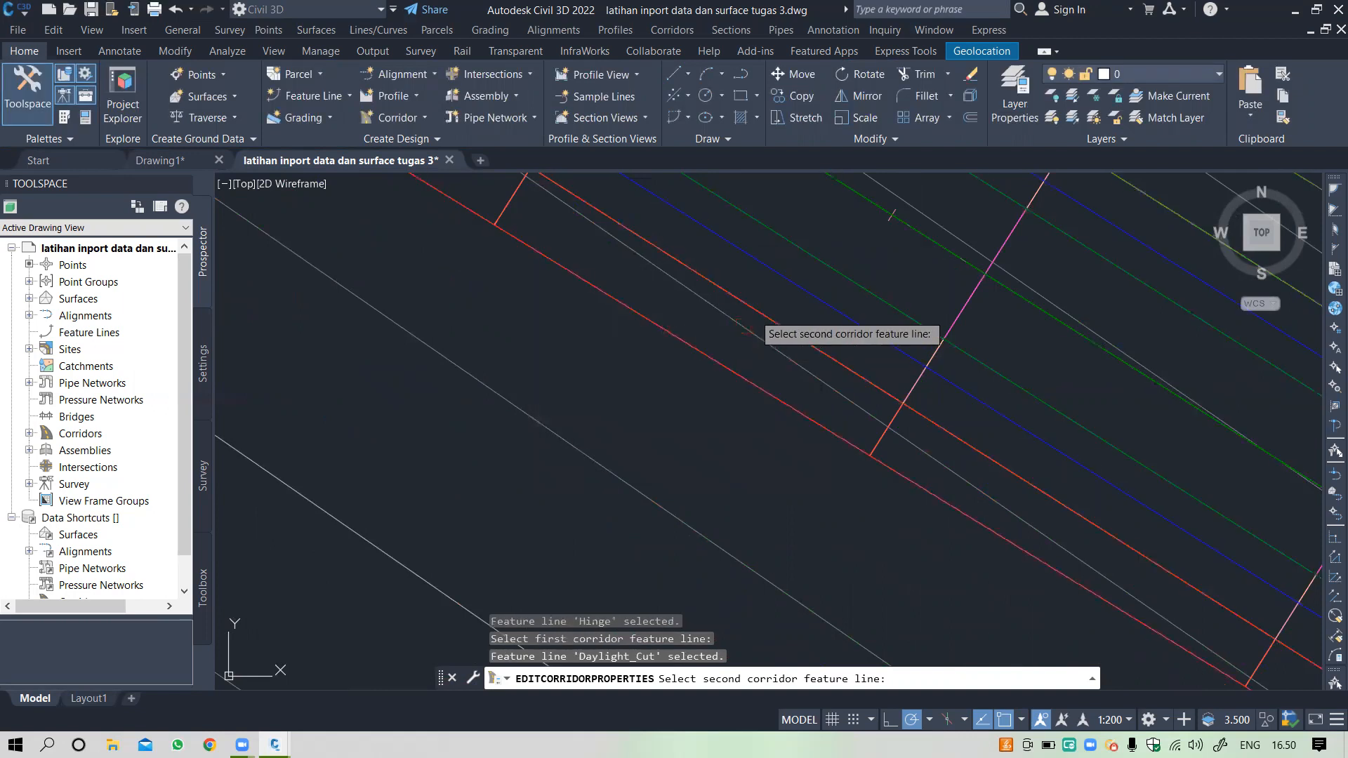
left_click(756, 320)
left_click(692, 353)
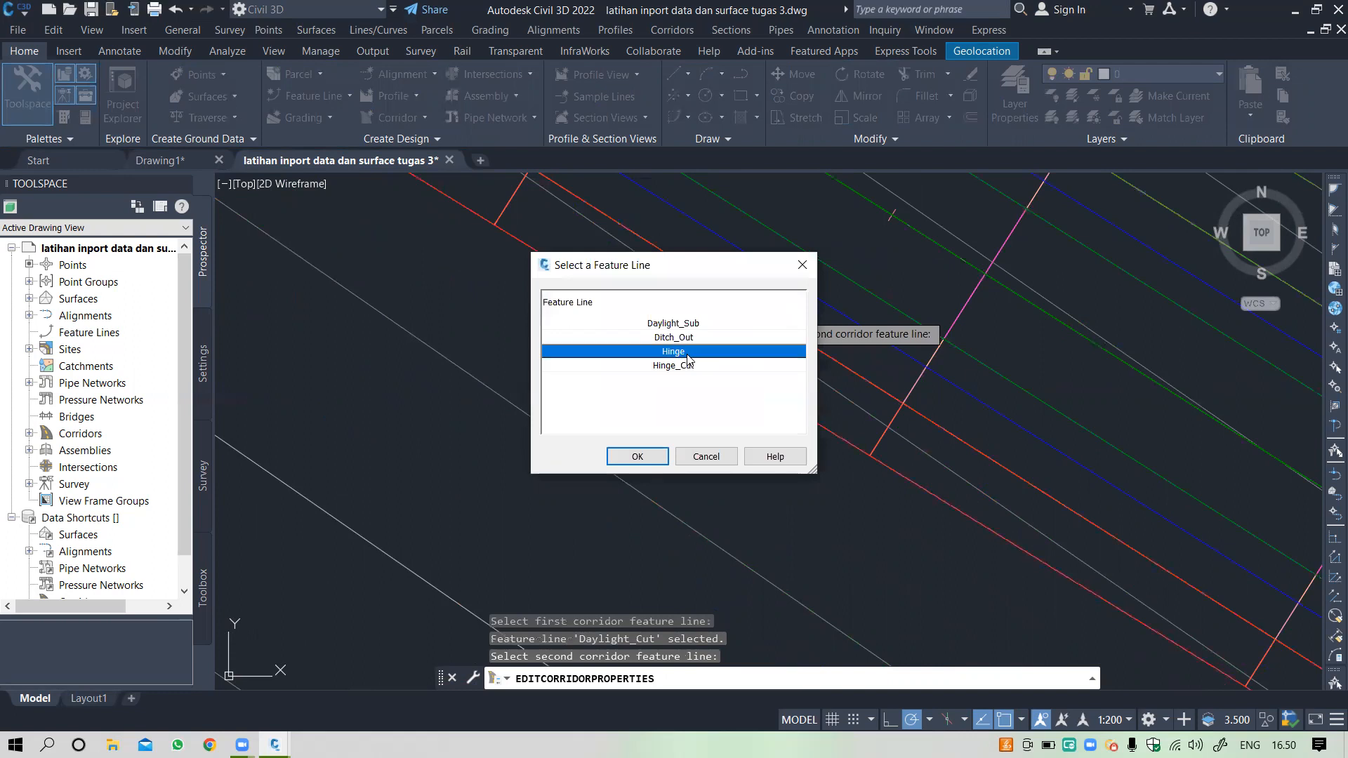
left_click(655, 460)
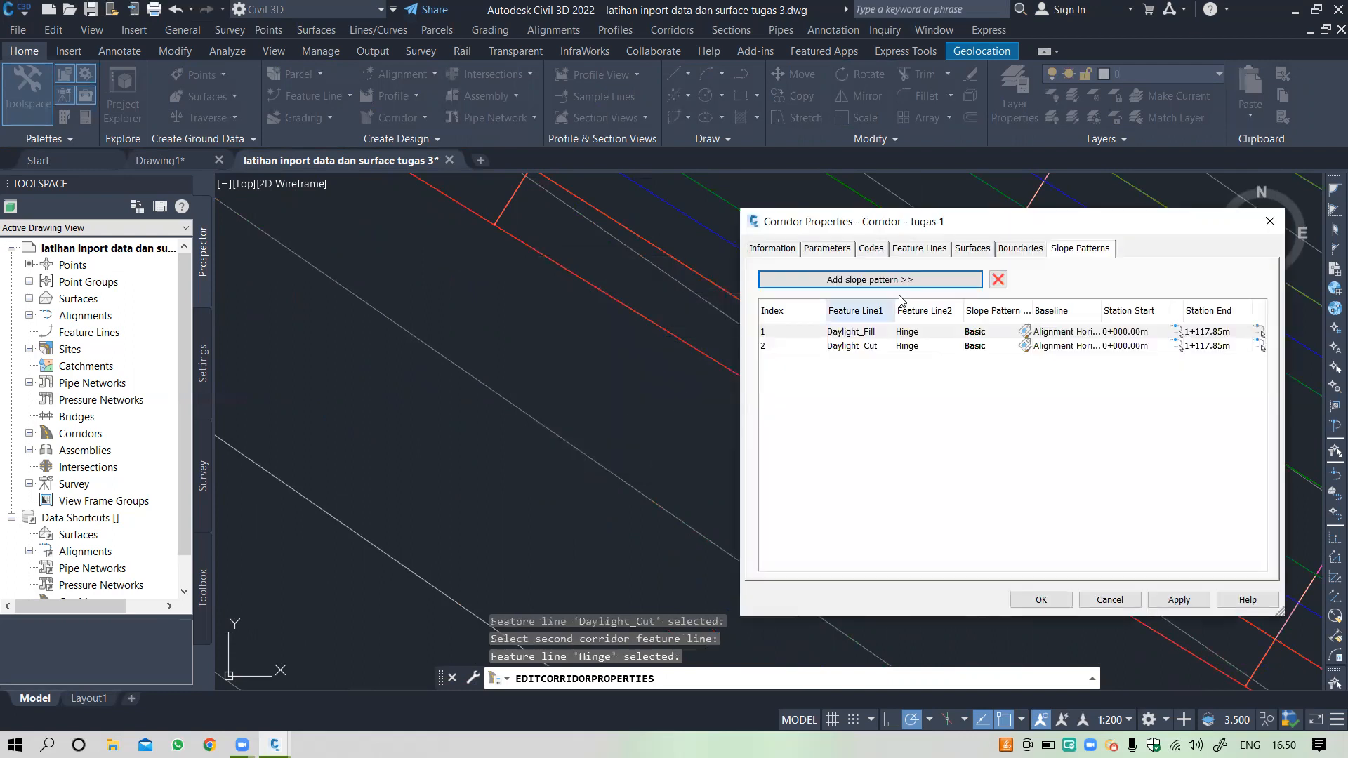
Step: Add a slope pattern from Daylight_Cut to Hinge on the east side of the first curve
left_click(892, 279)
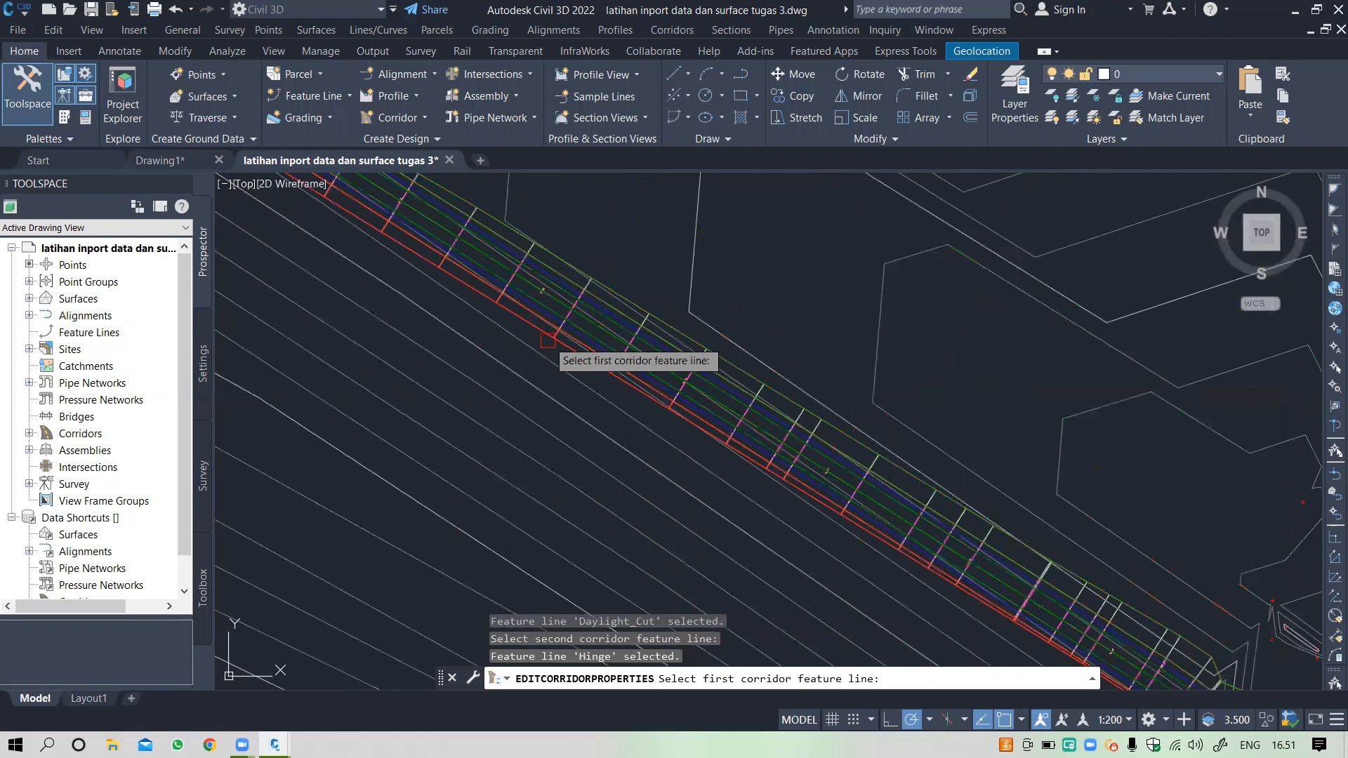
scroll(547, 342, "down", 5)
scroll(755, 453, "up", 5)
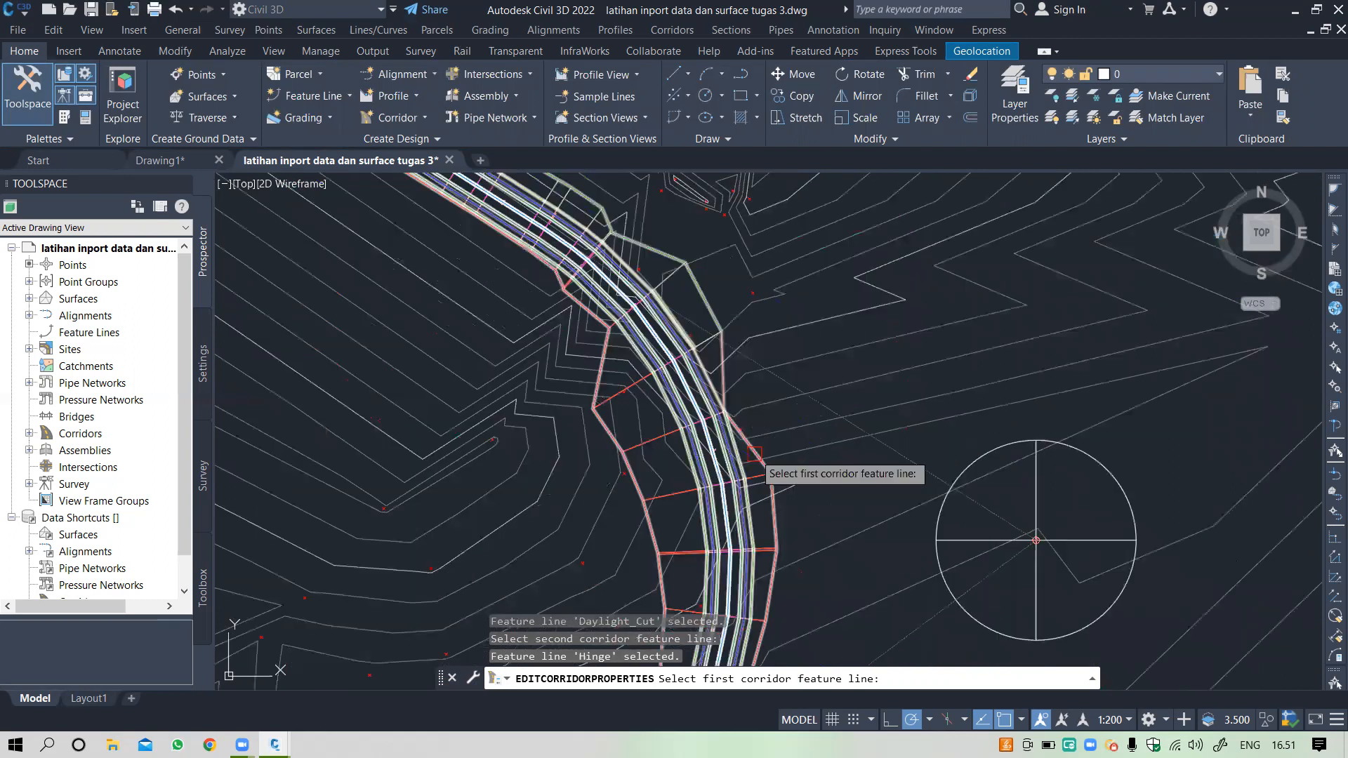
scroll(755, 453, "up", 4)
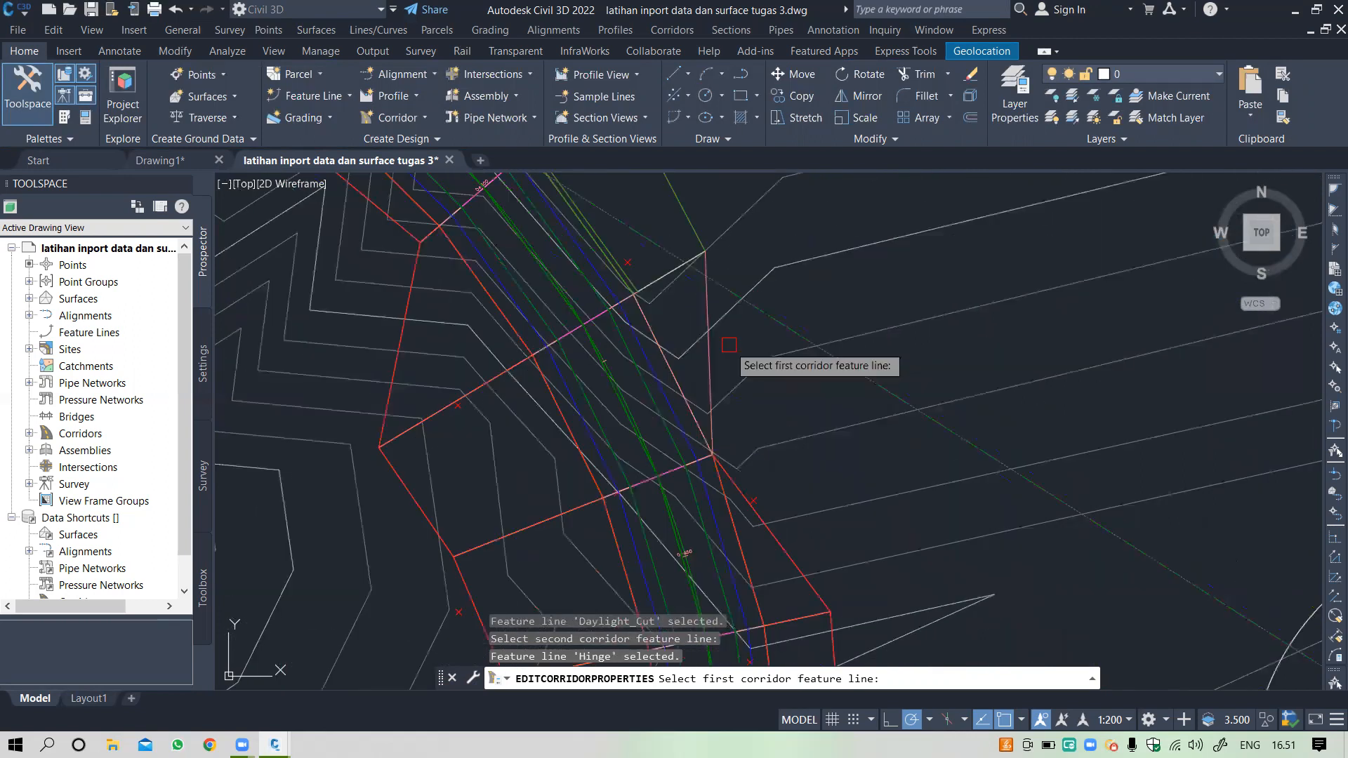
scroll(753, 452, "down", 4)
scroll(759, 475, "up", 5)
left_click(759, 475)
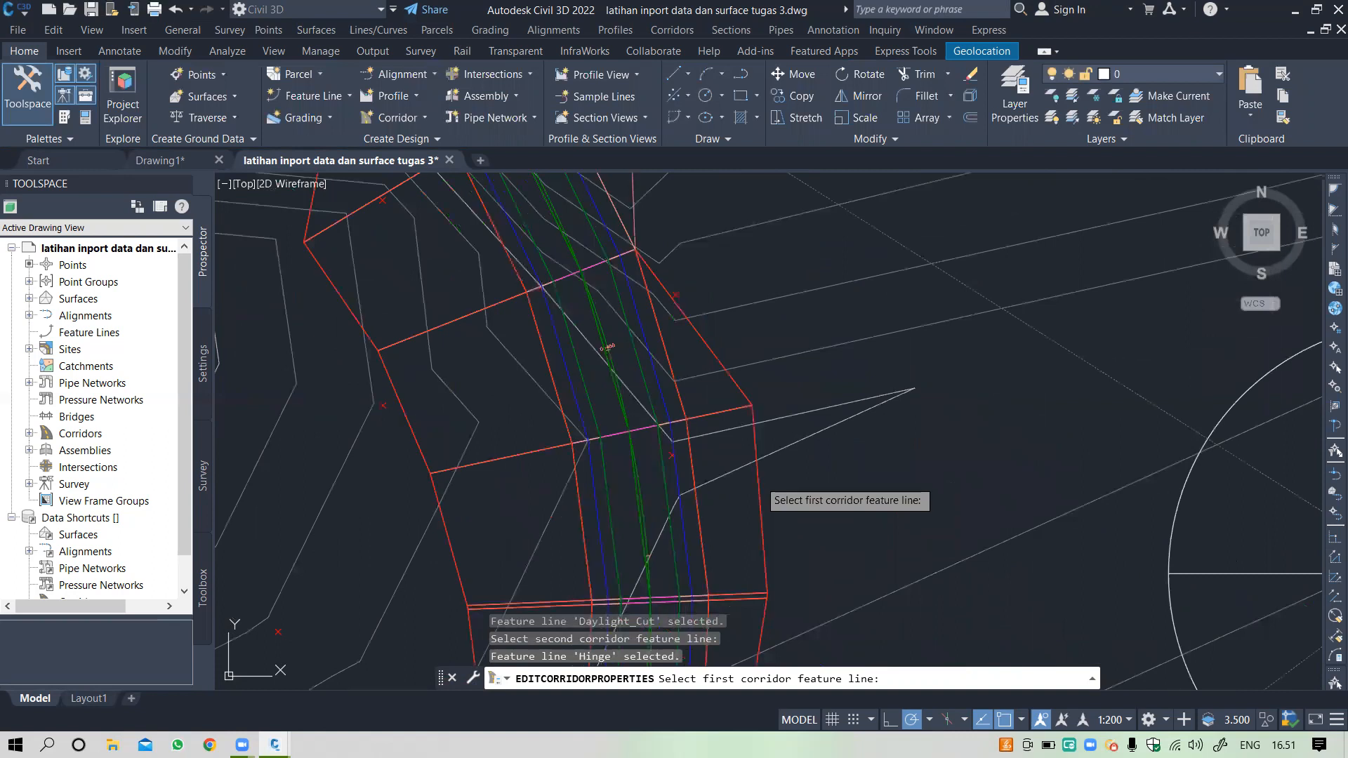
left_click(675, 337)
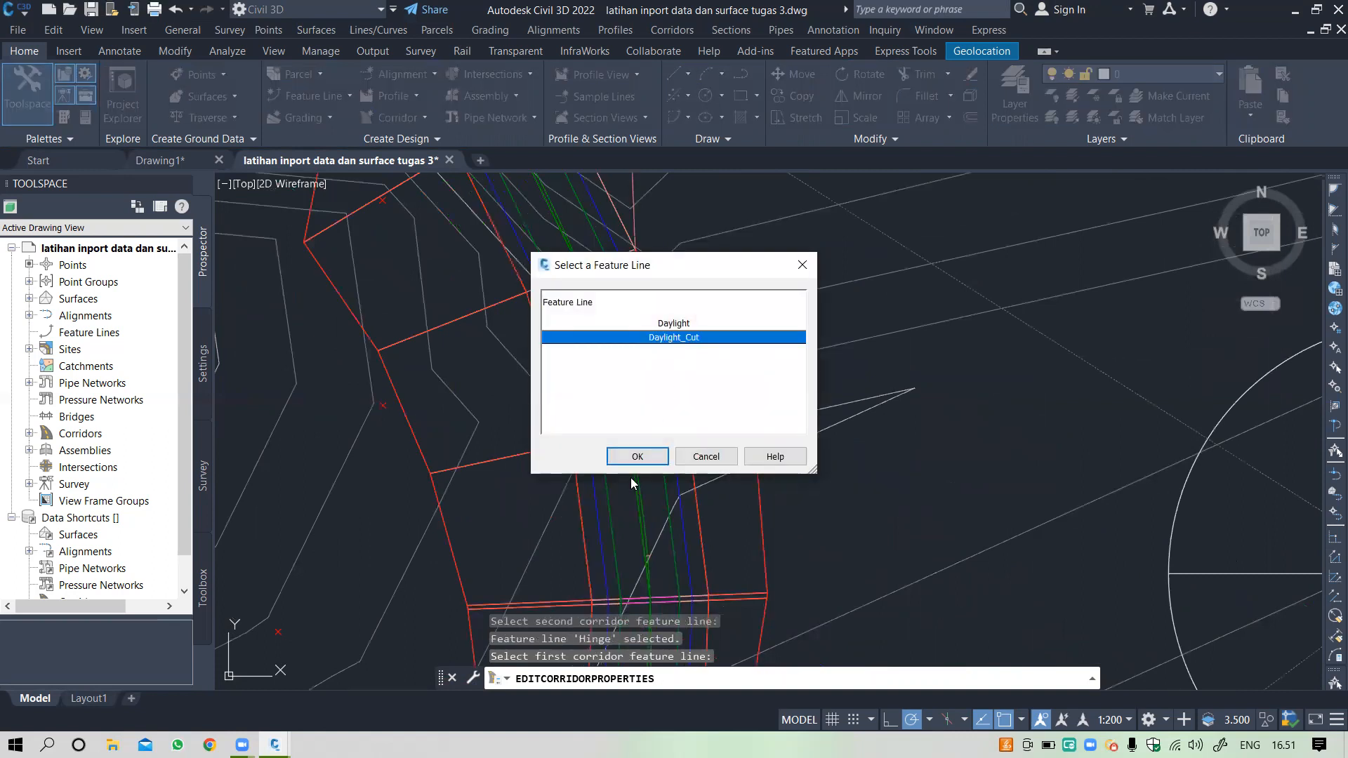
left_click(636, 457)
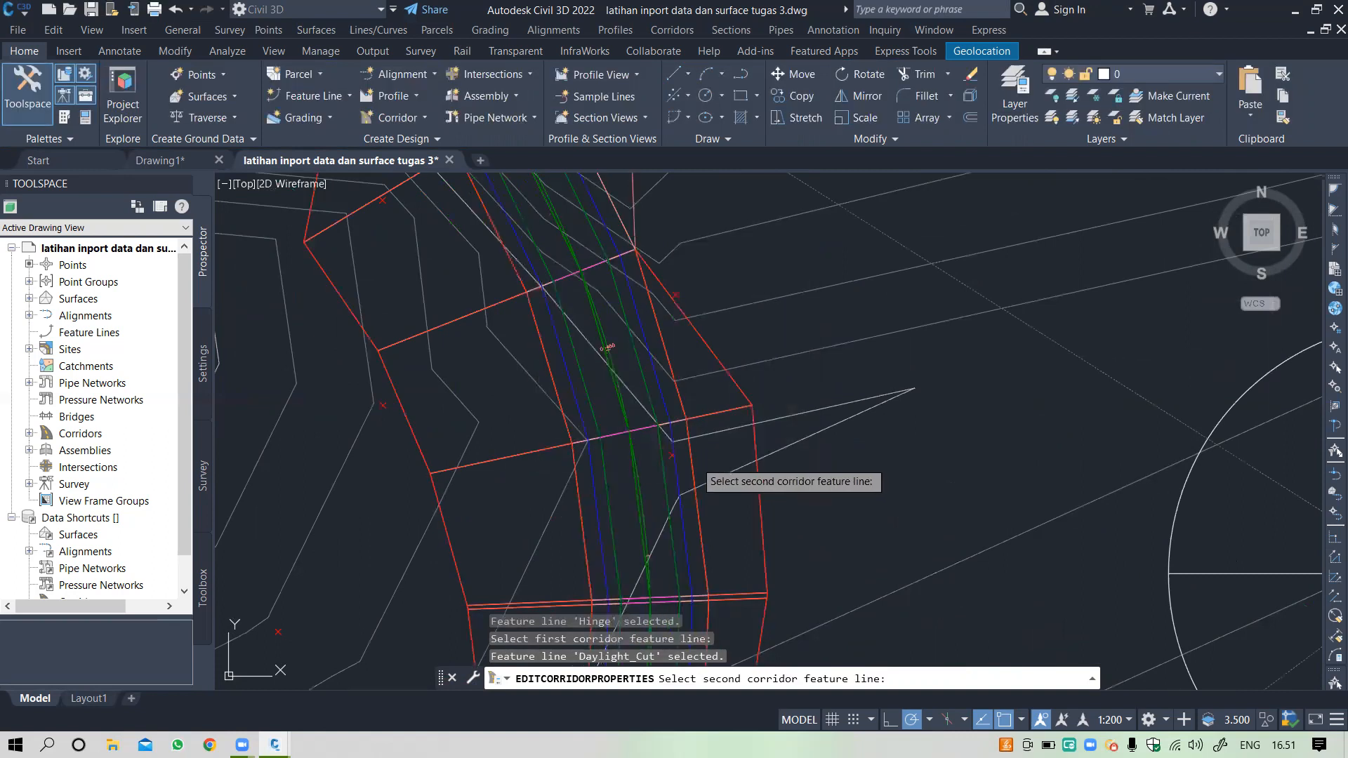
left_click(701, 468)
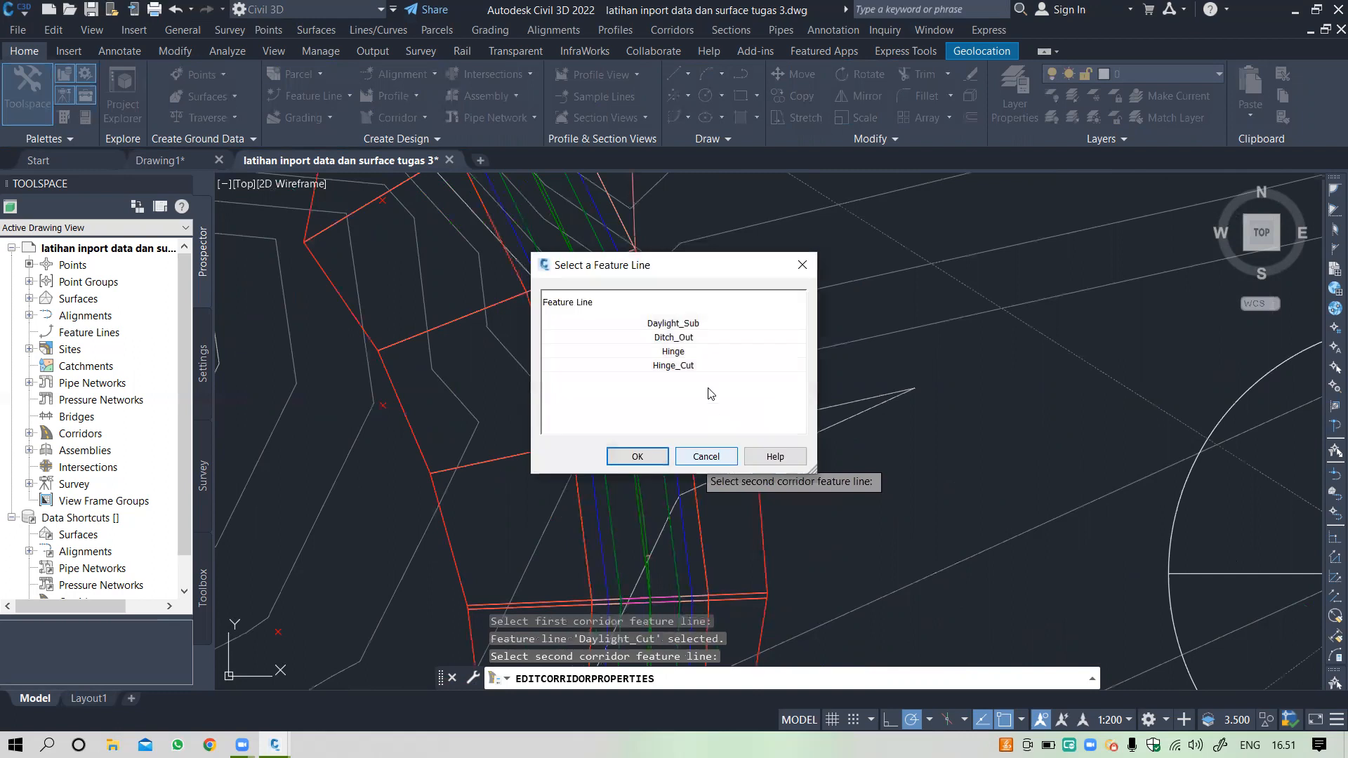
left_click(636, 457)
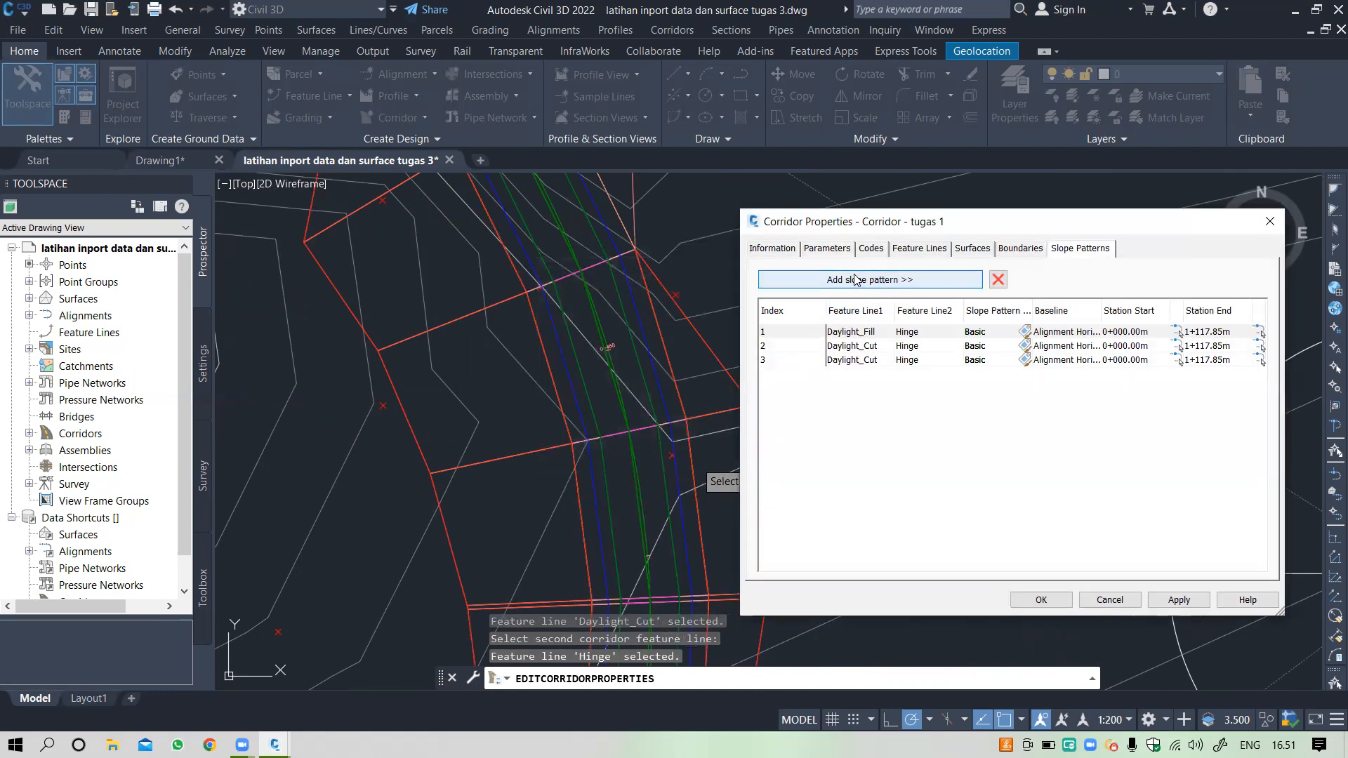
Step: Add a slope pattern from Daylight_Cut to Hinge on the west side of the first curve
left_click(856, 279)
scroll(963, 377, "down", 2)
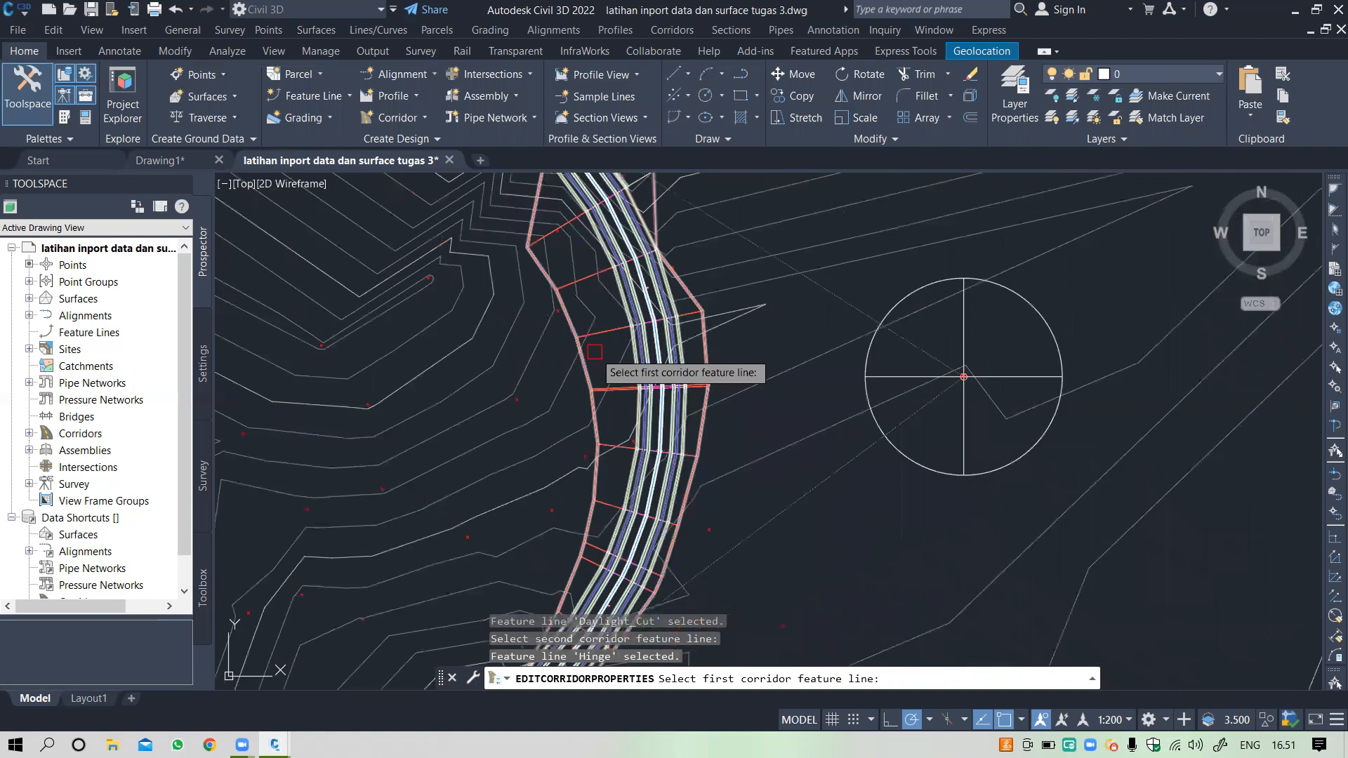
scroll(594, 351, "up", 3)
left_click(542, 394)
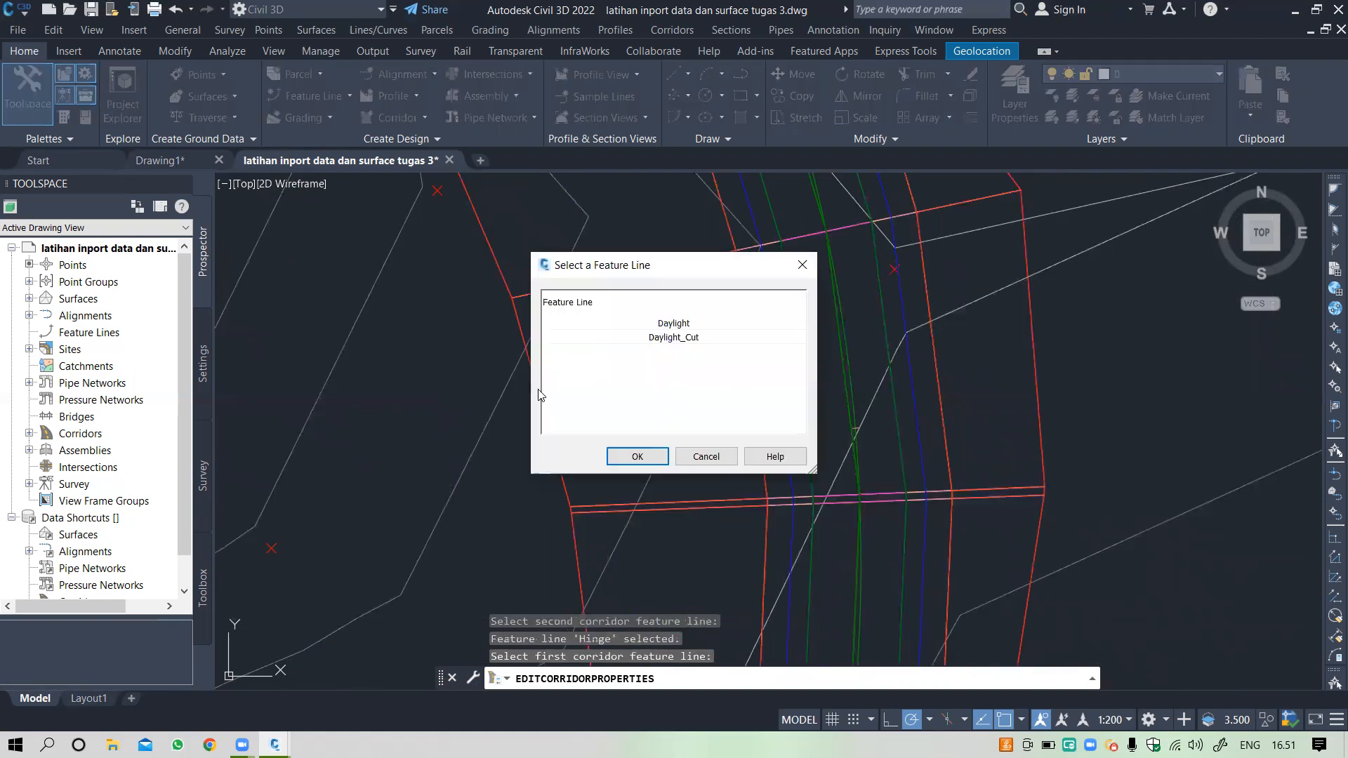
left_click(659, 339)
left_click(636, 456)
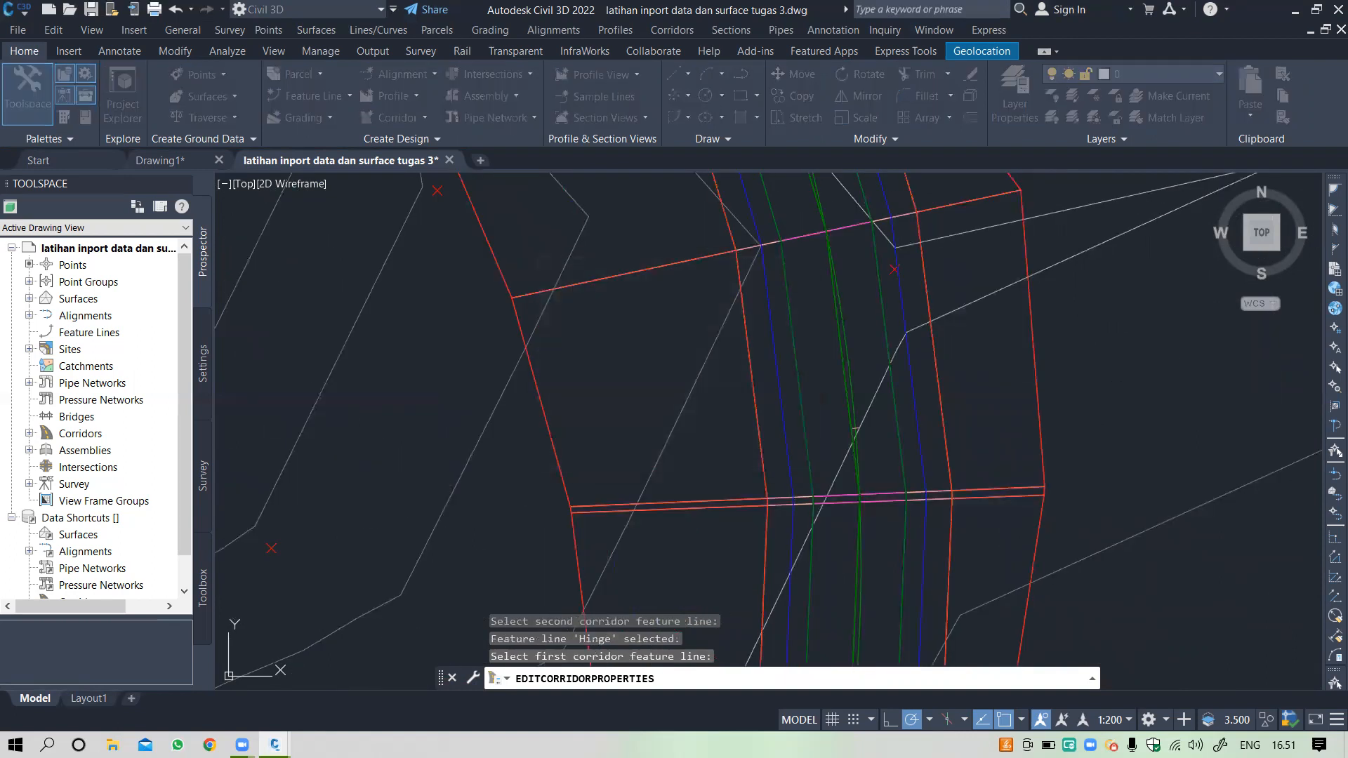
left_click(749, 370)
left_click(709, 353)
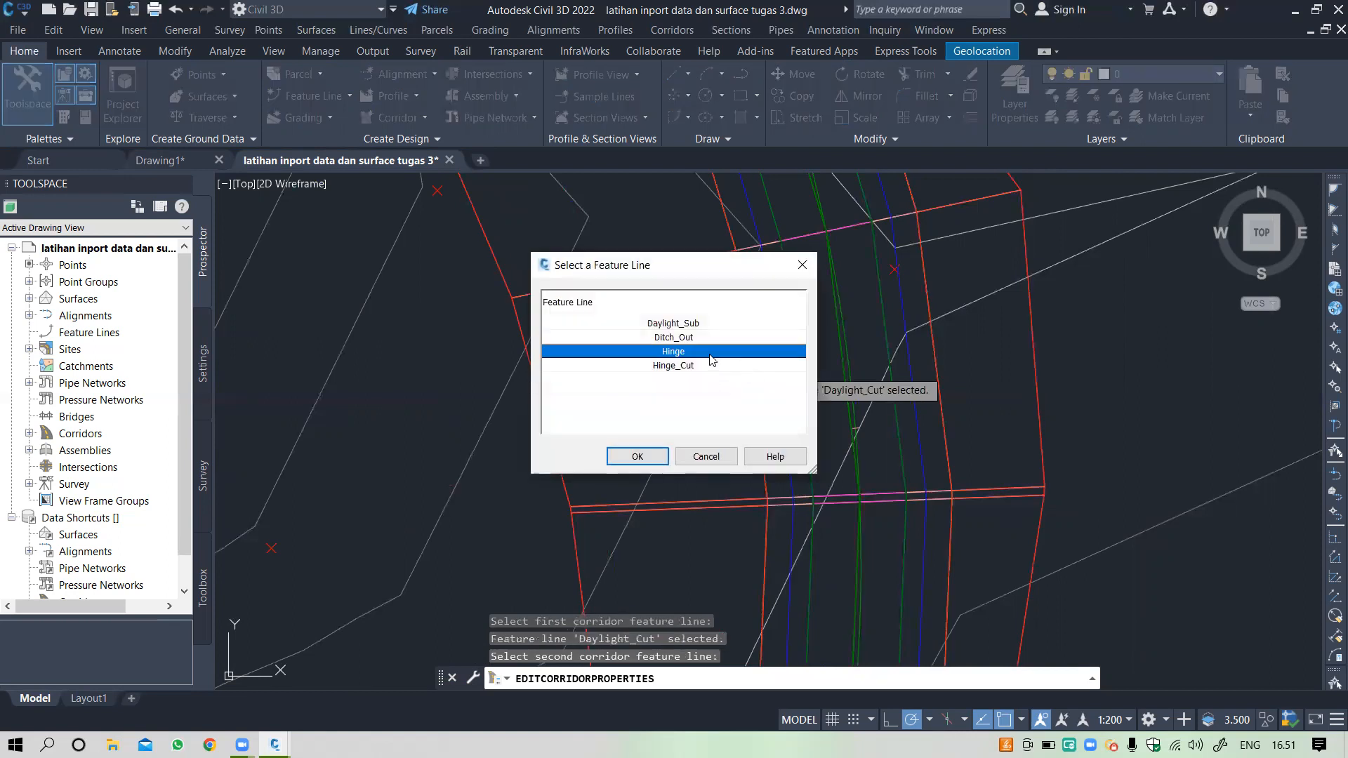
left_click(637, 456)
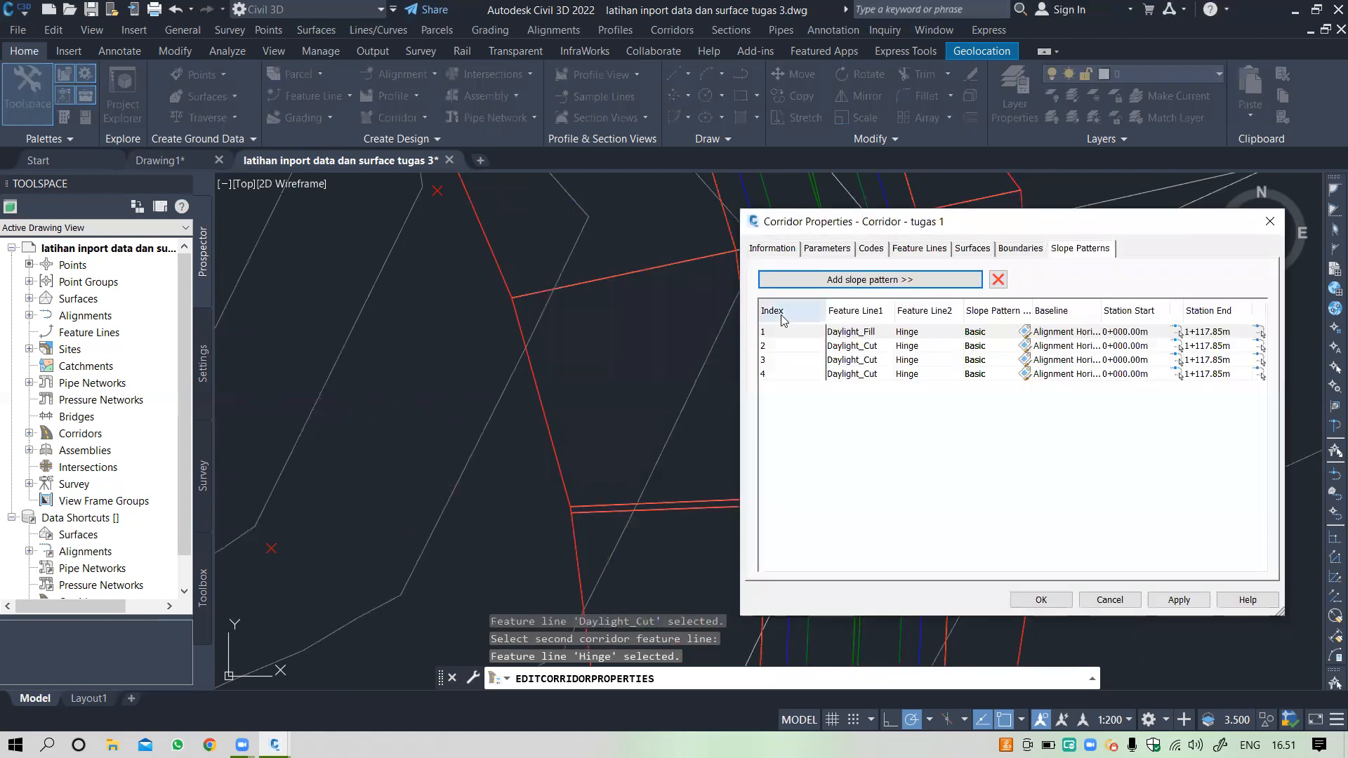
Step: Add a slope pattern from Daylight_Fill to Hinge along the southeast side of the fill section between the two curves
left_click(828, 281)
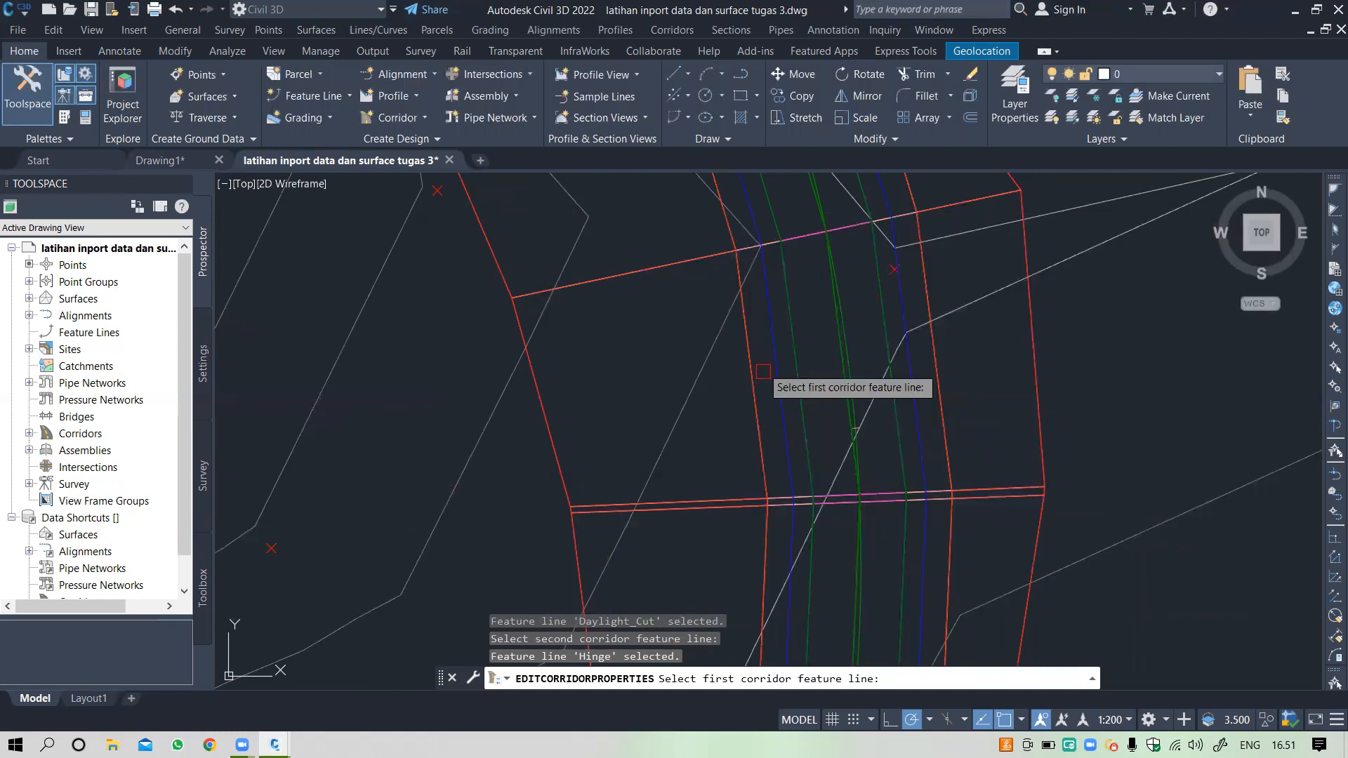
scroll(784, 350, "down", 6)
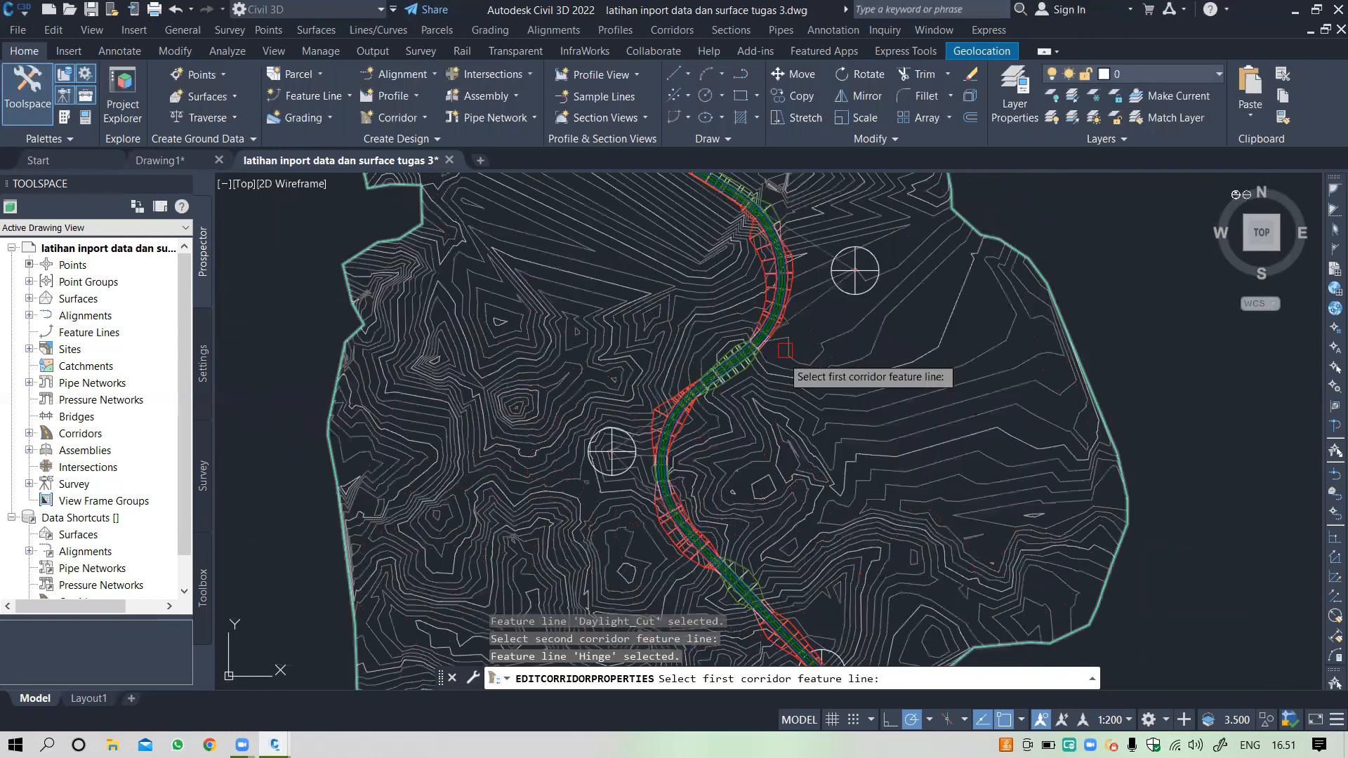
scroll(784, 350, "up", 10)
left_click(731, 370)
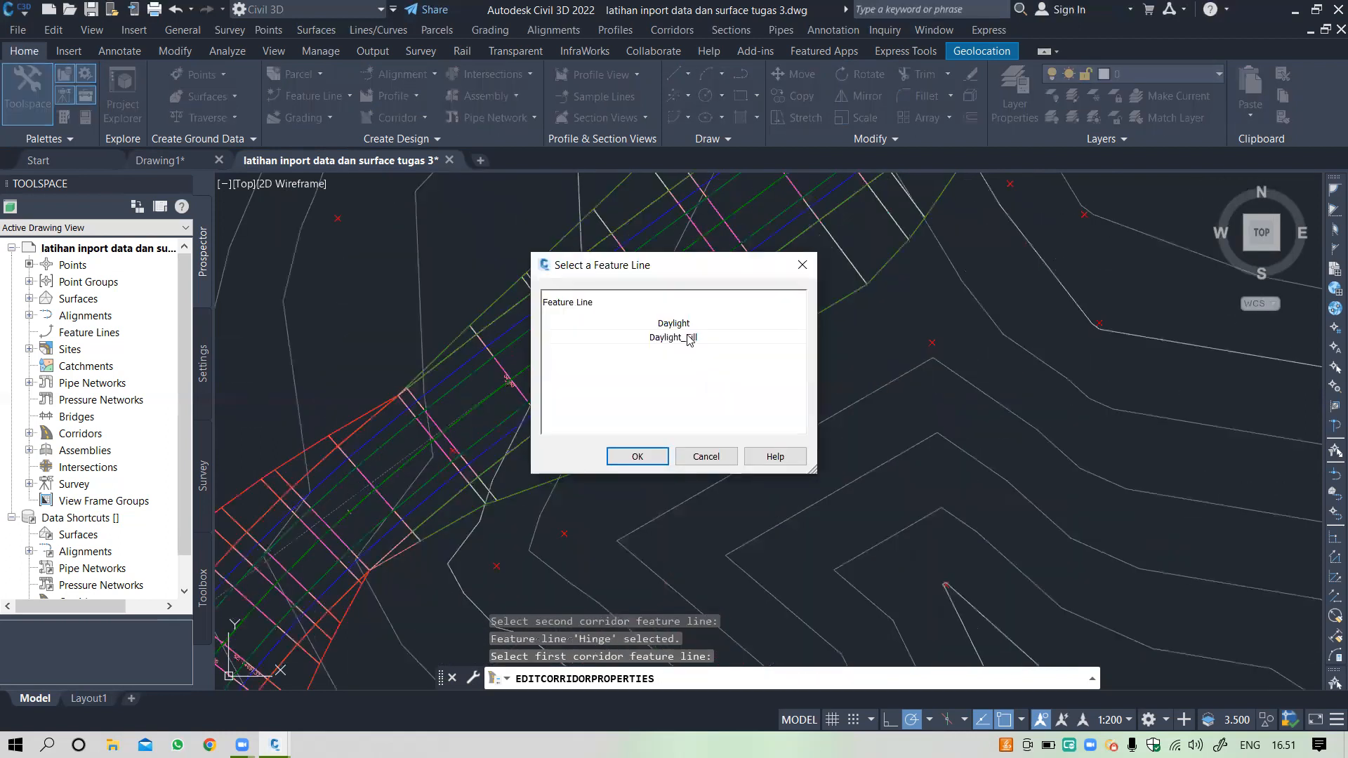
left_click(688, 339)
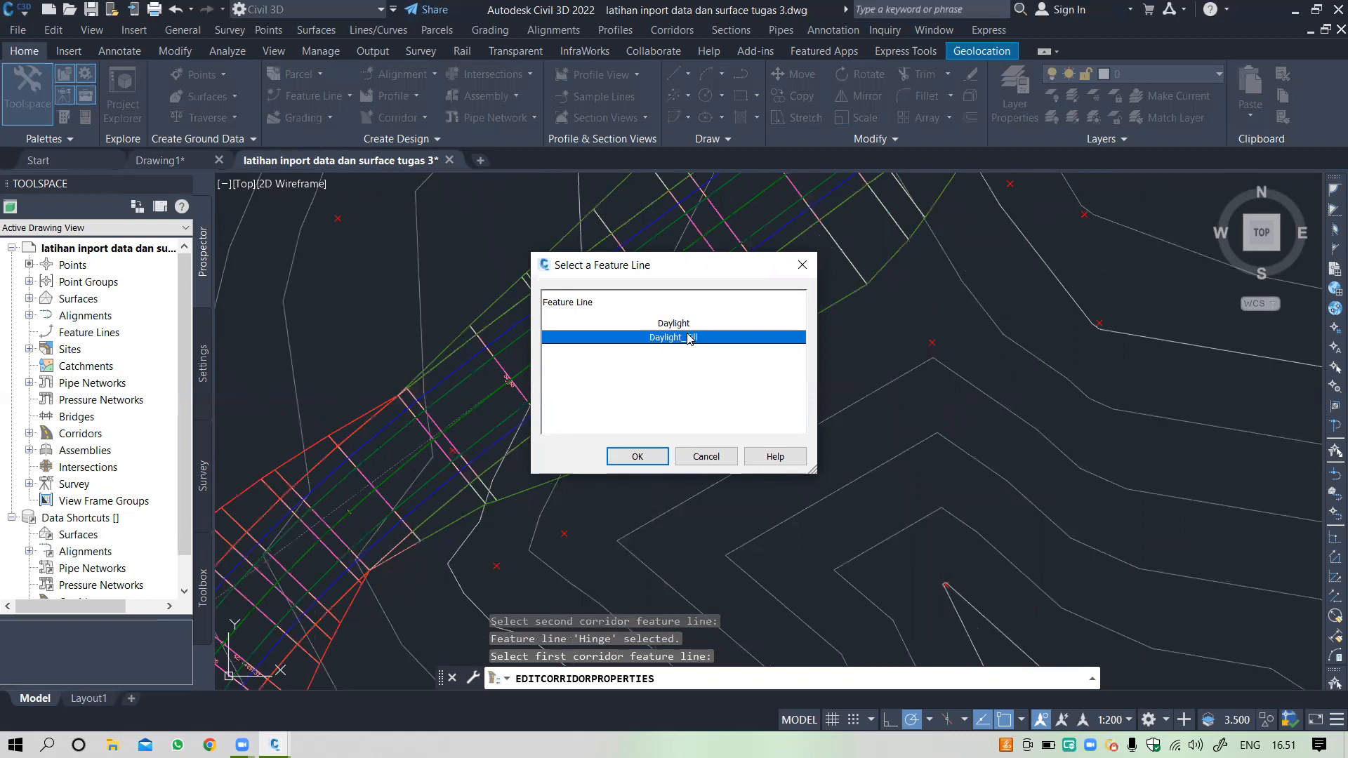
left_click(644, 461)
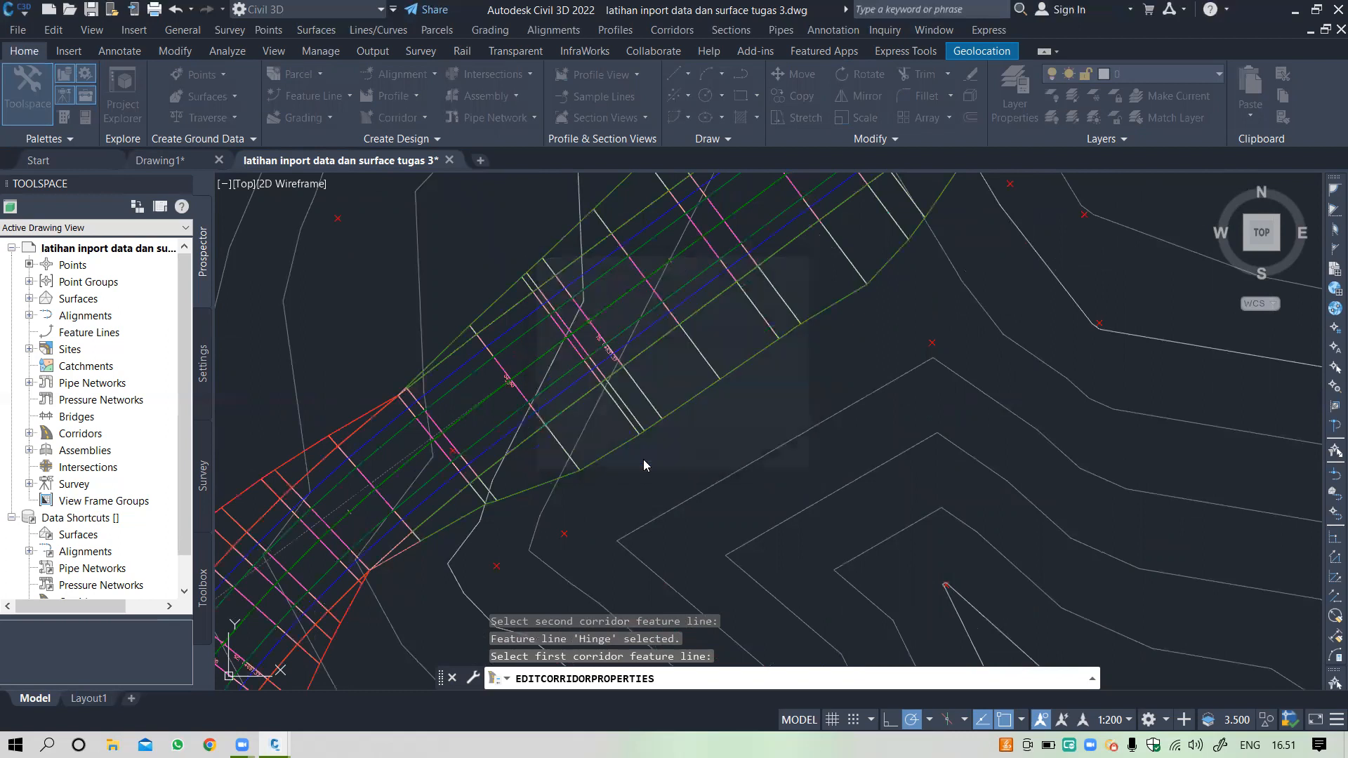
left_click(721, 308)
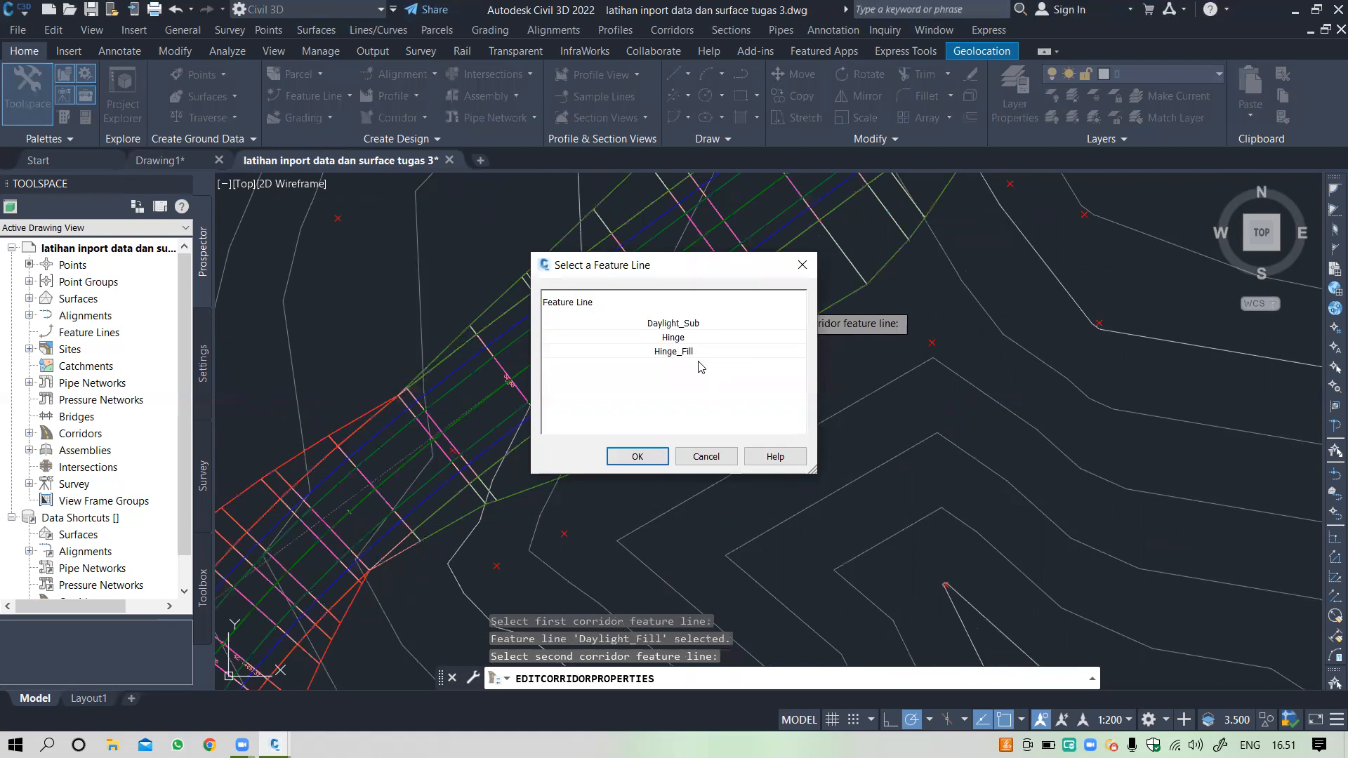
left_click(682, 338)
left_click(638, 462)
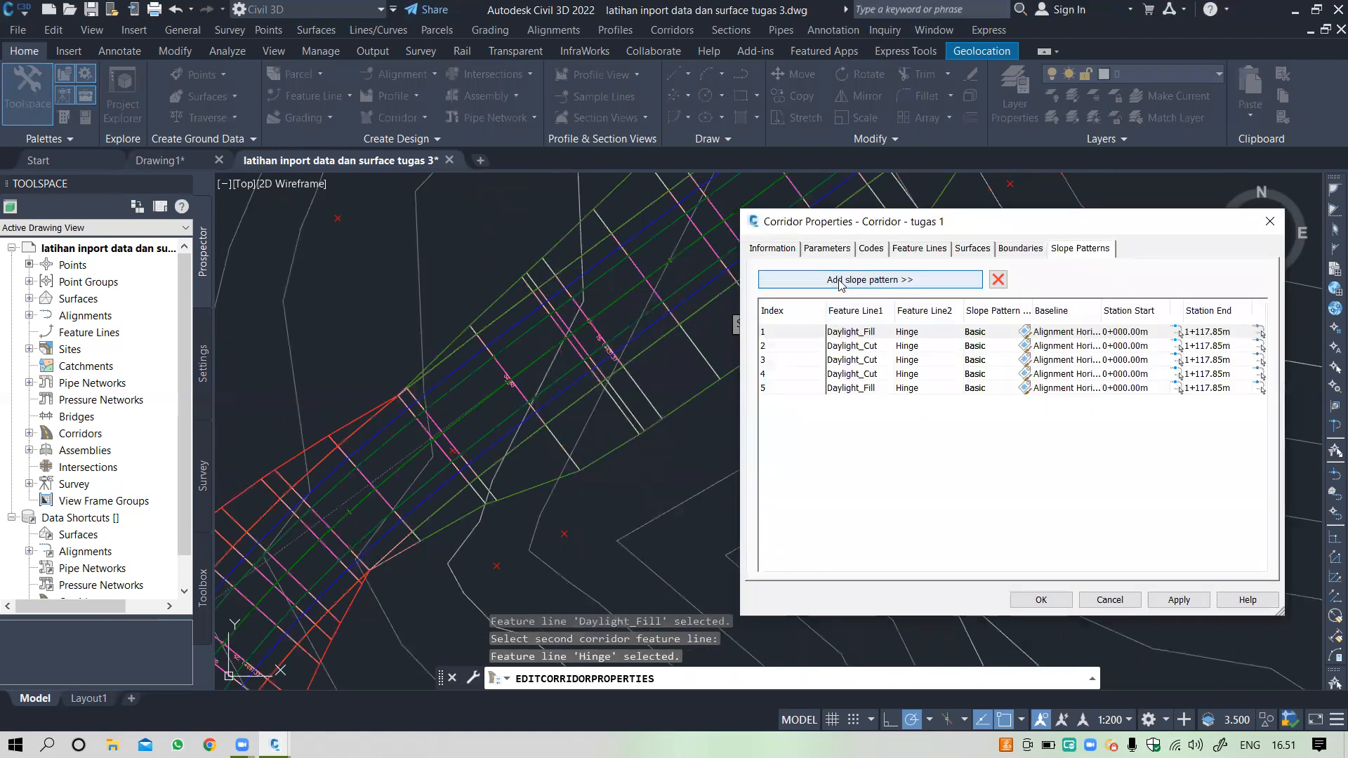
Step: Add a slope pattern from Daylight_Fill to Hinge along the northwest side of the fill section between the two curves
left_click(840, 280)
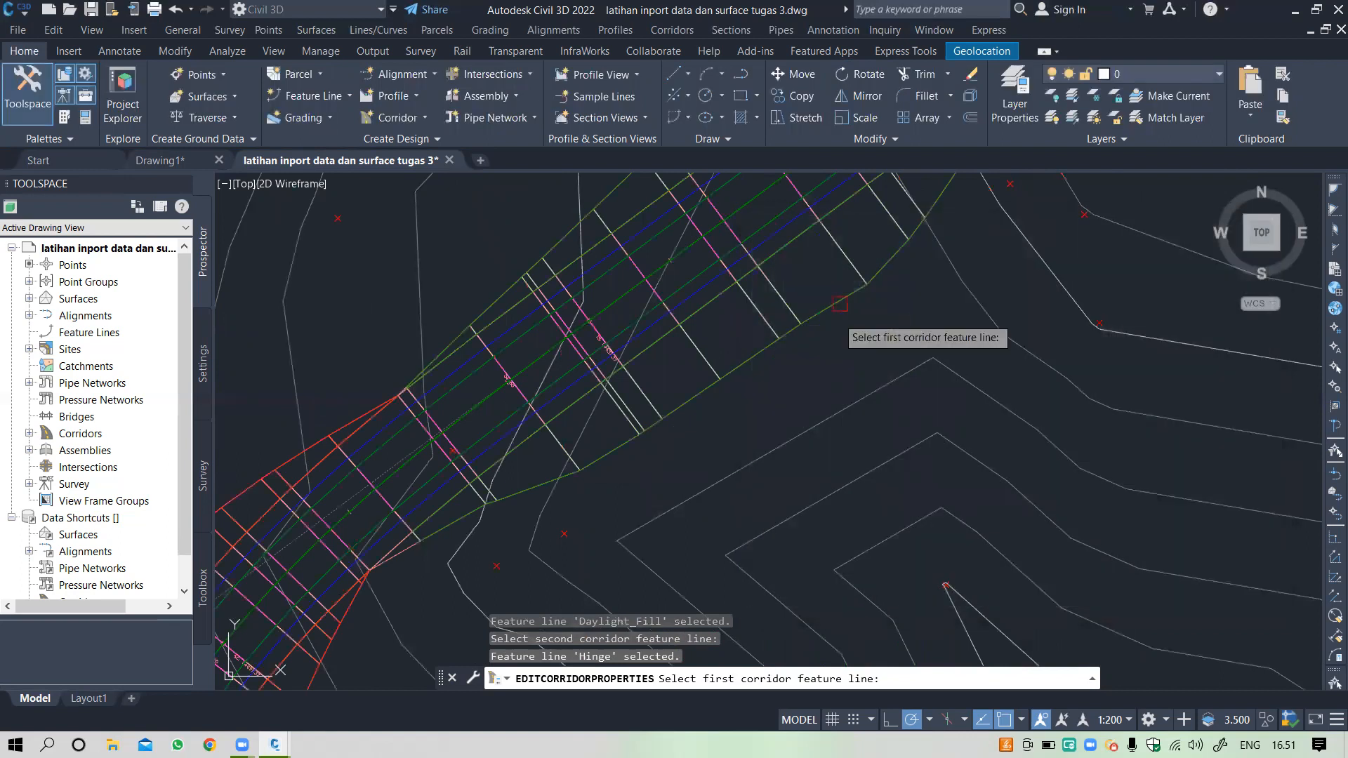
scroll(702, 298, "down", 3)
scroll(741, 283, "up", 5)
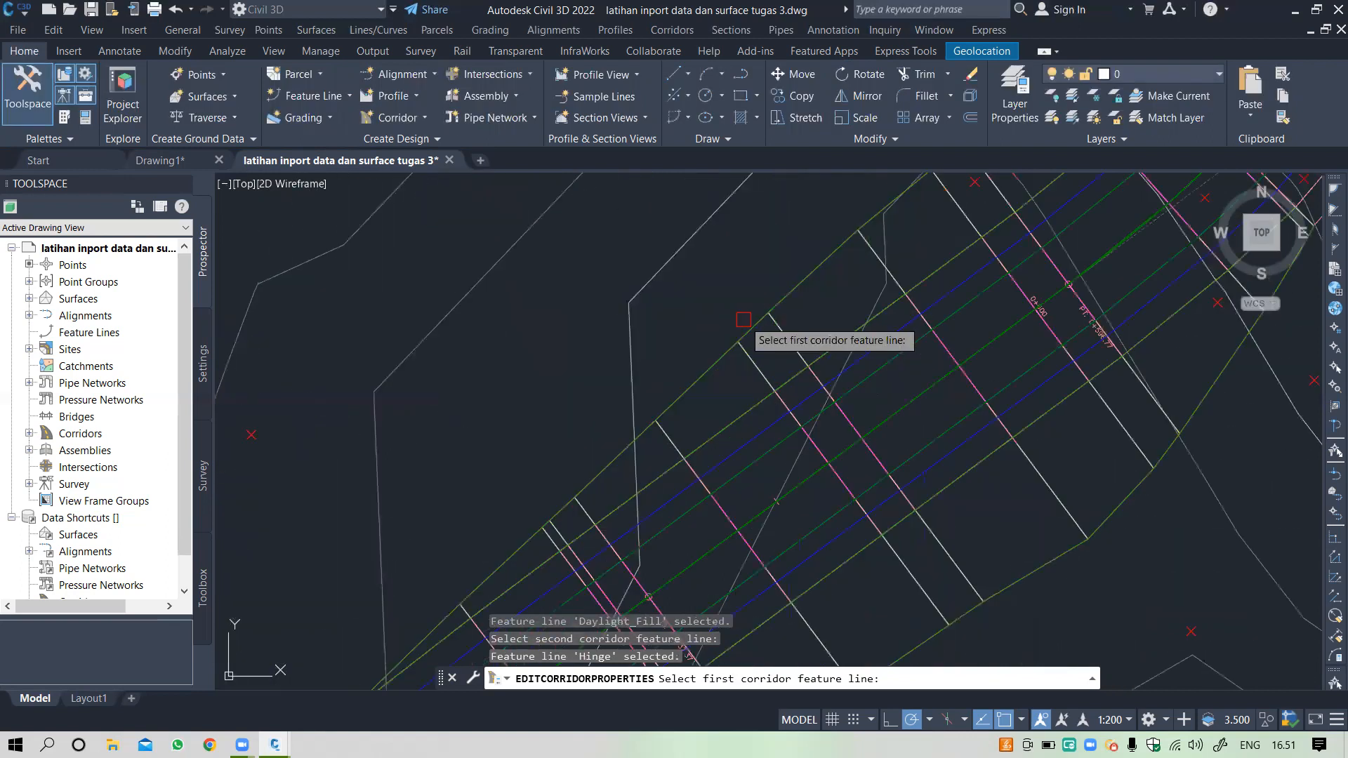
left_click(743, 319)
left_click(685, 336)
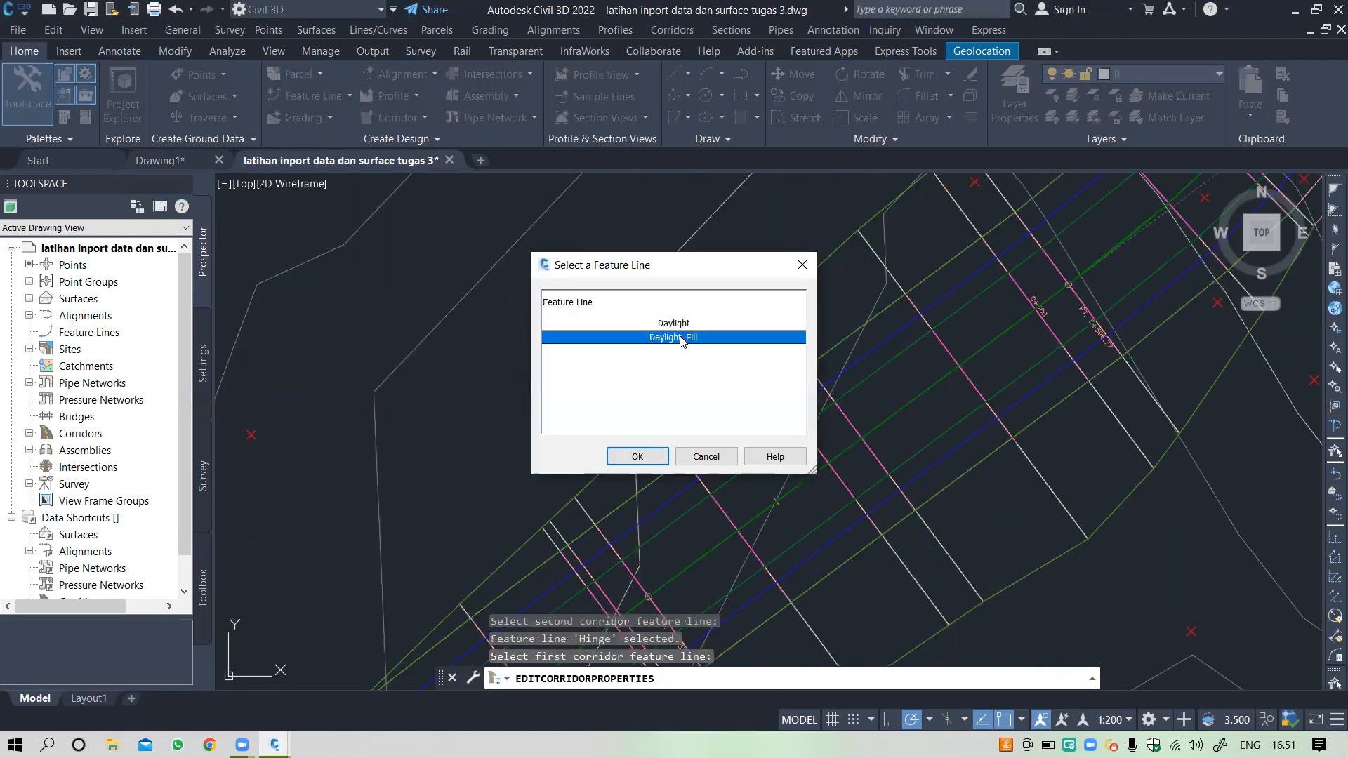
left_click(649, 457)
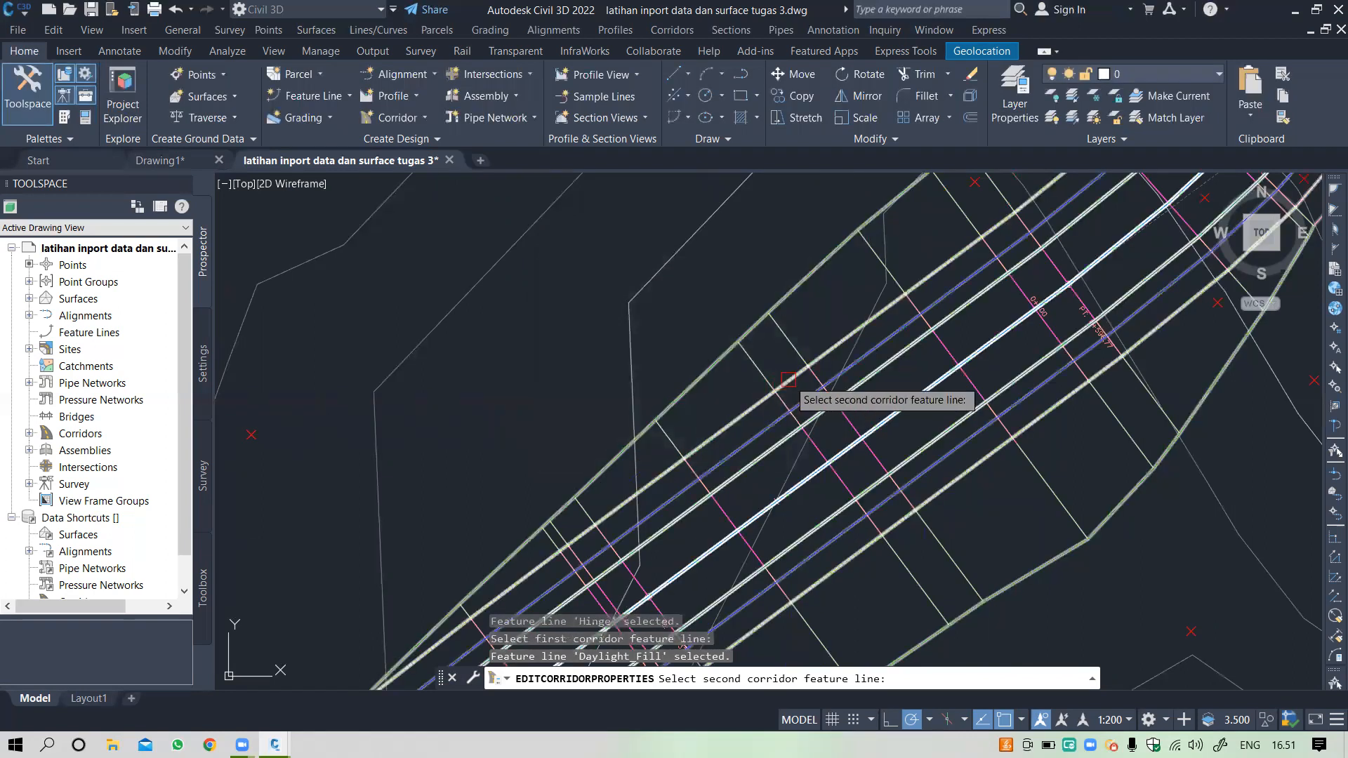
left_click(790, 385)
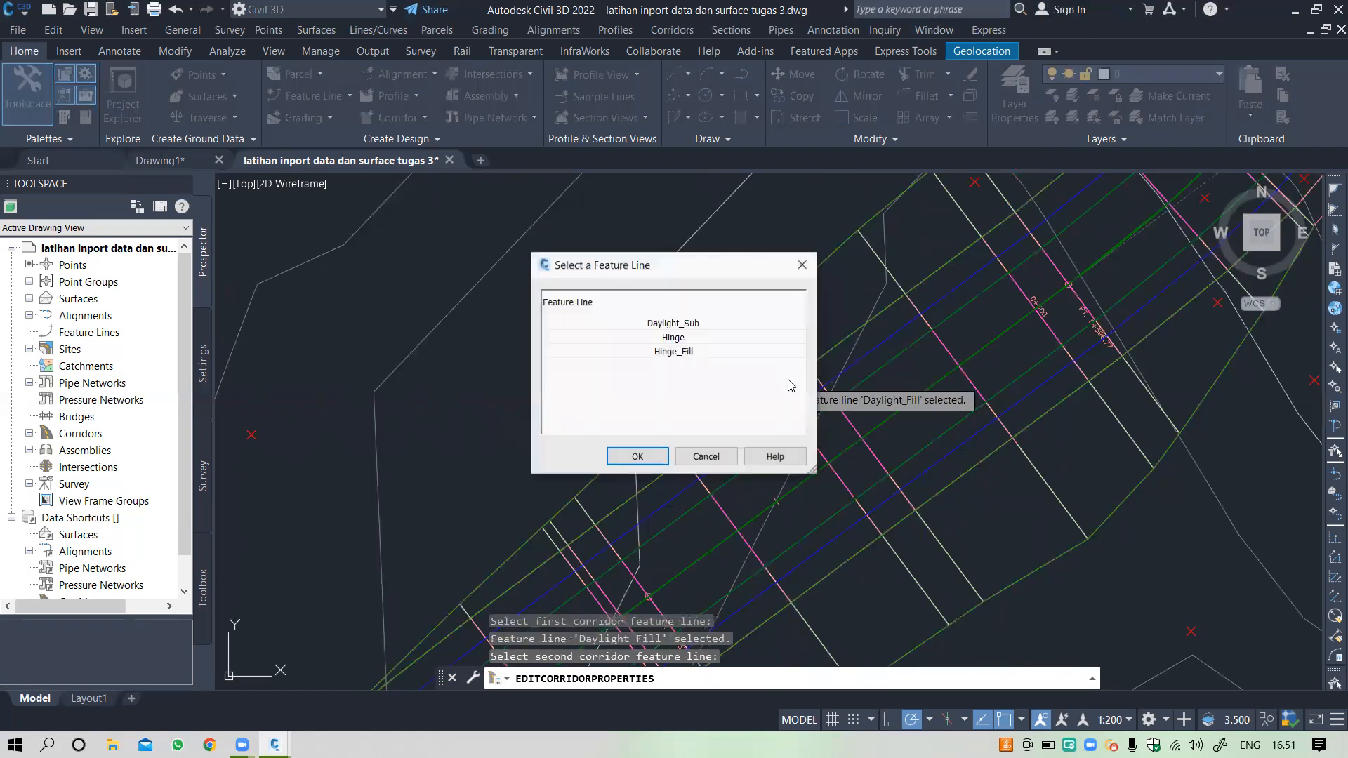
left_click(677, 341)
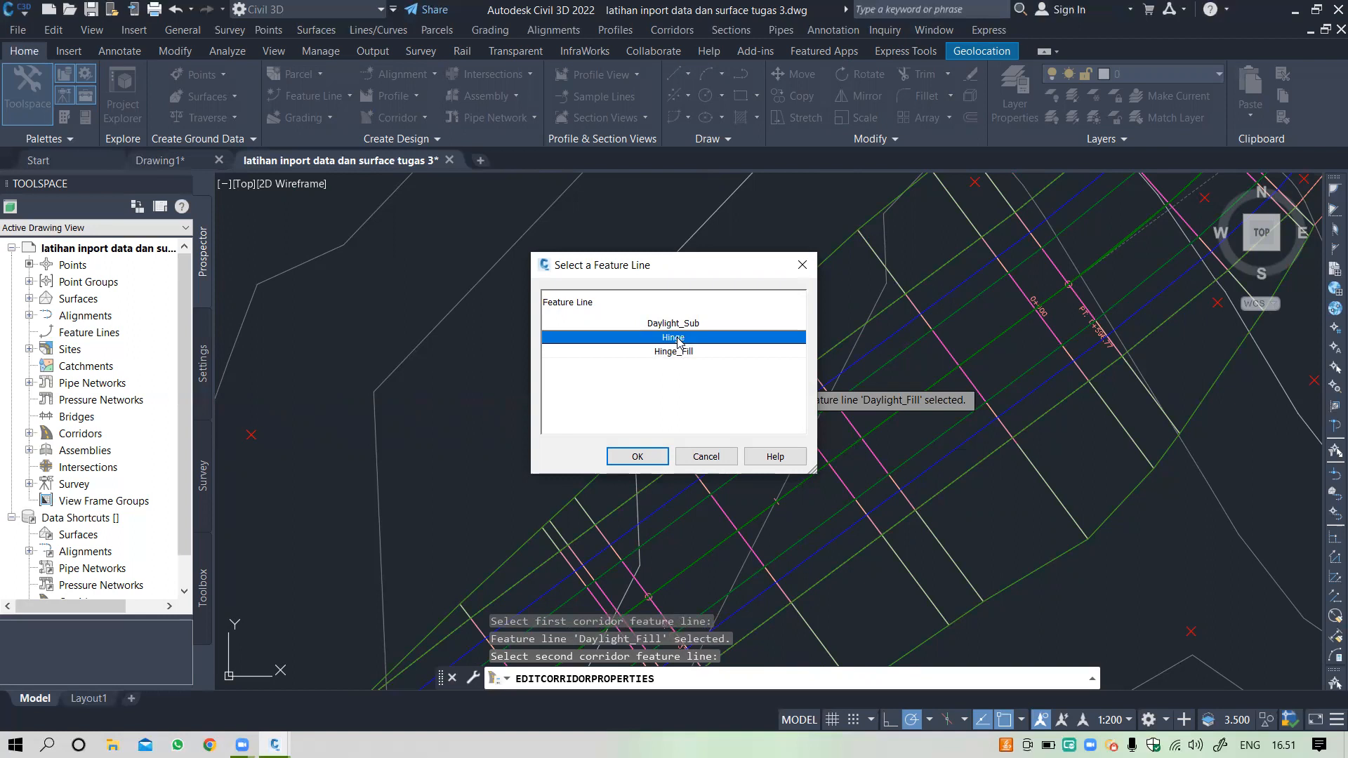
left_click(631, 456)
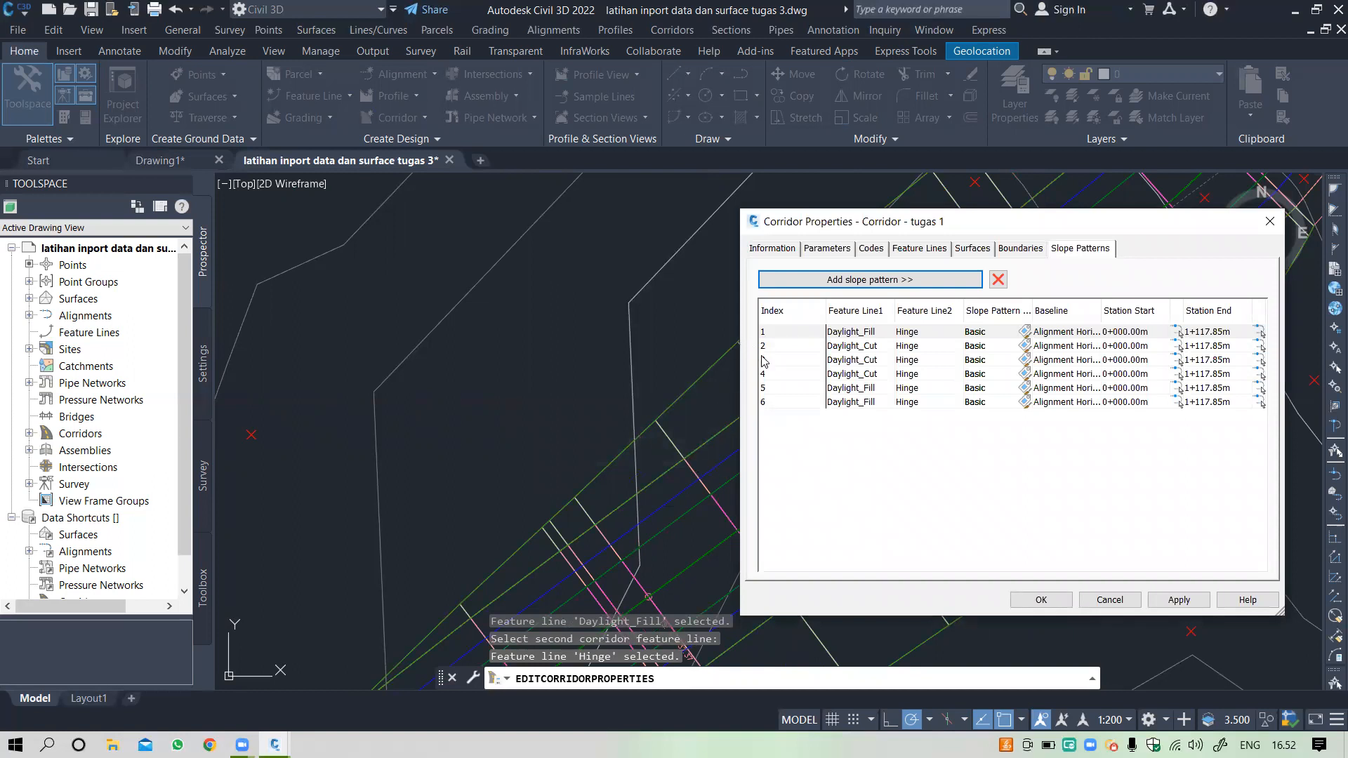
Step: Add a slope pattern from Daylight_Cut to Hinge on the east side of the second curve's northern cut section
left_click(856, 283)
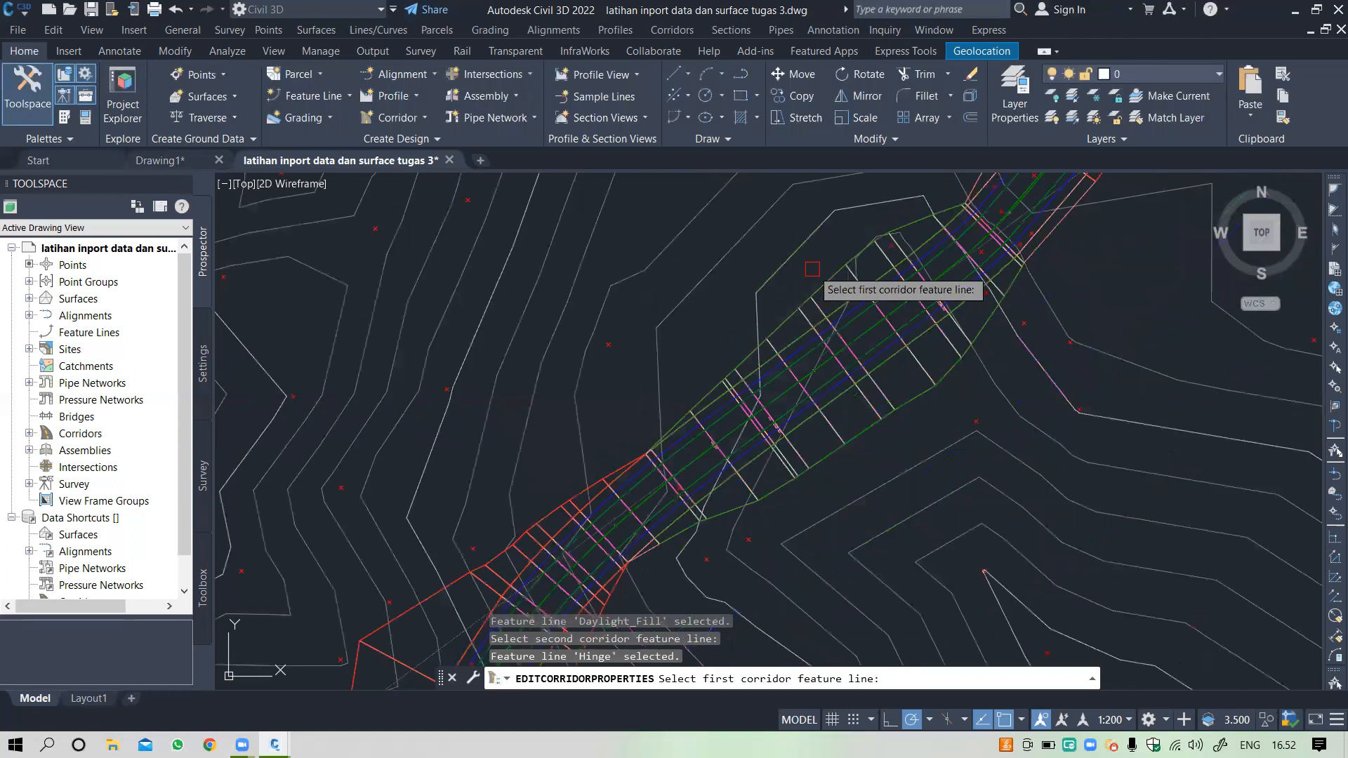
scroll(783, 334, "down", 4)
scroll(751, 399, "up", 6)
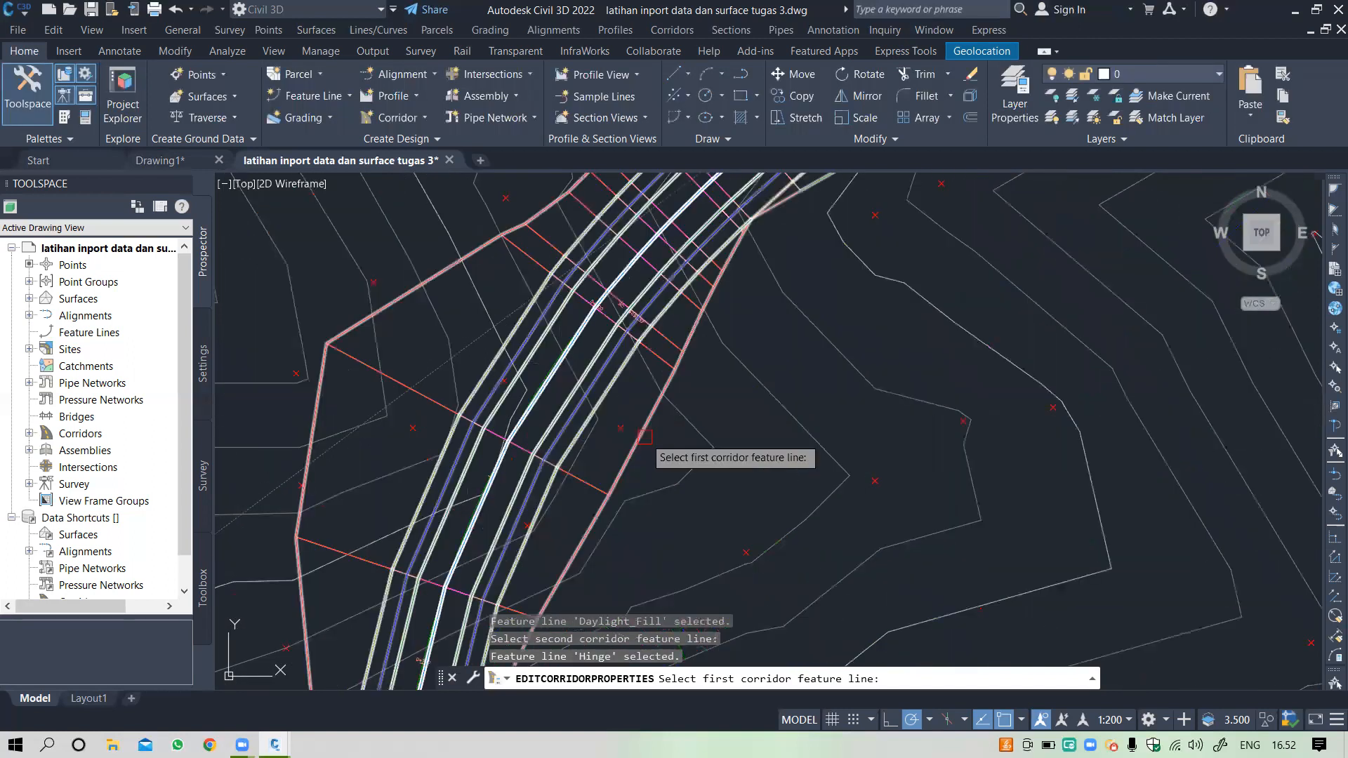
left_click(645, 441)
left_click(672, 337)
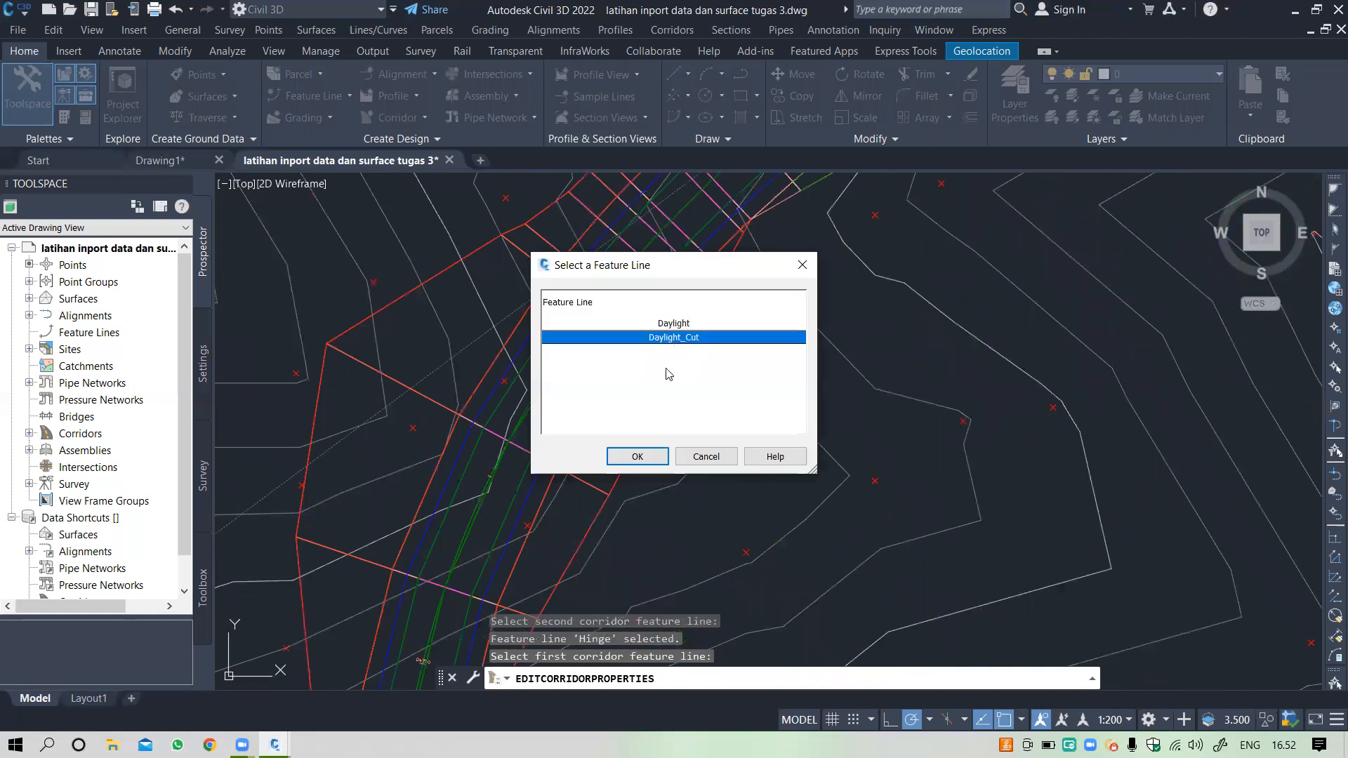
left_click(643, 455)
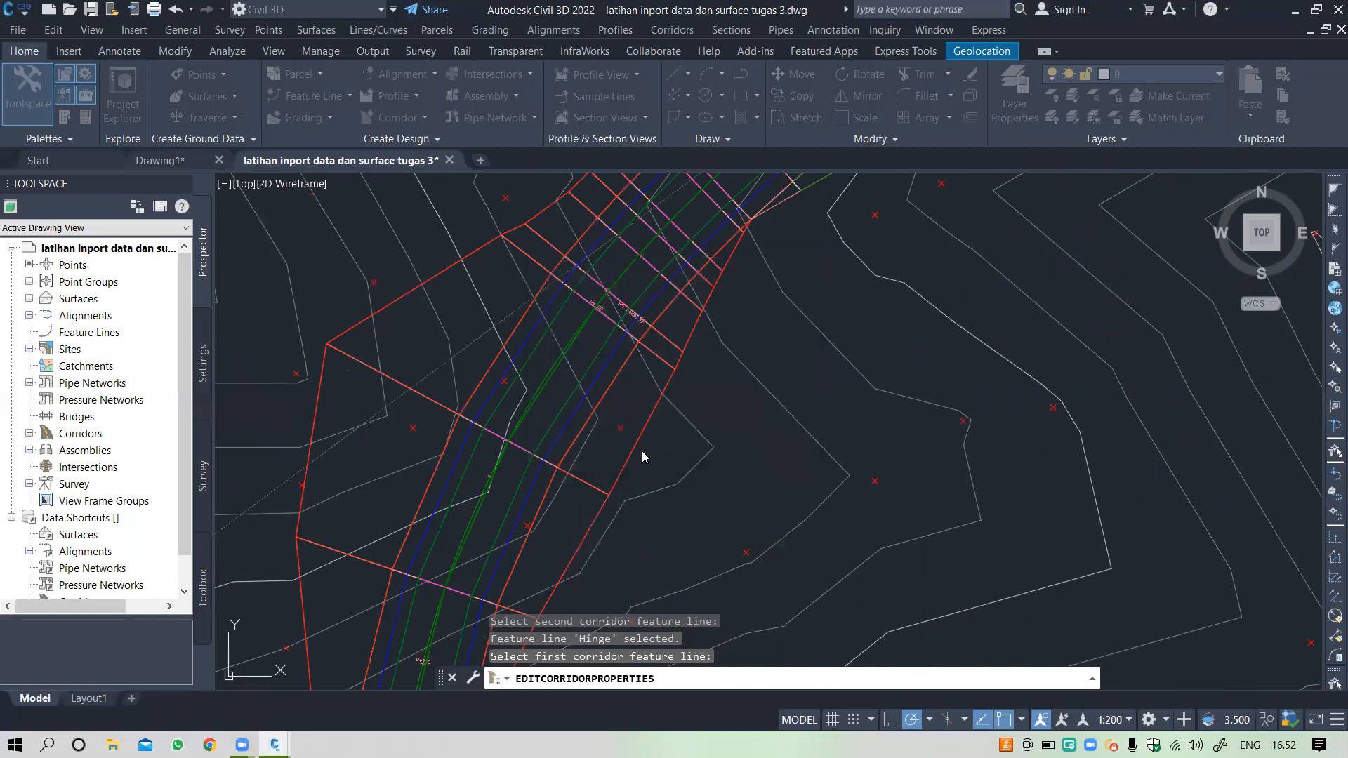
left_click(581, 430)
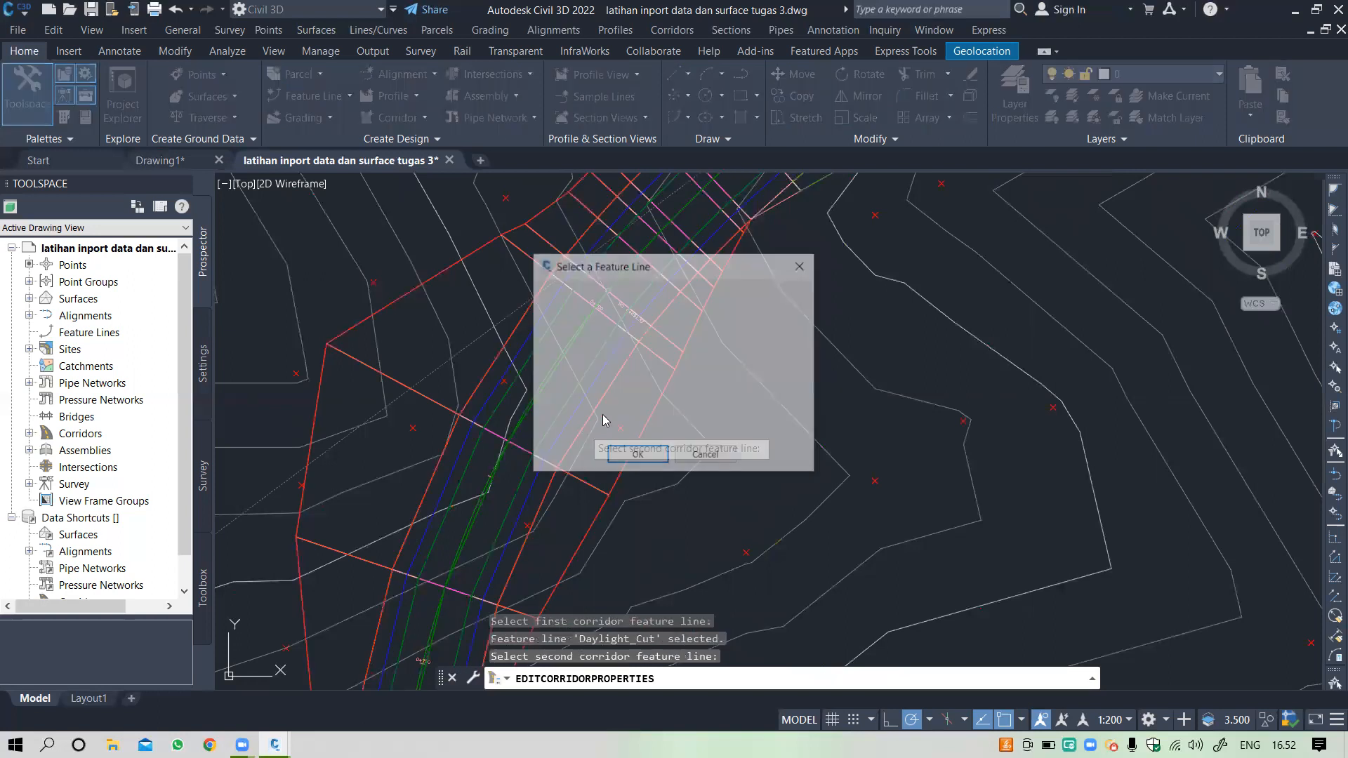
left_click(674, 352)
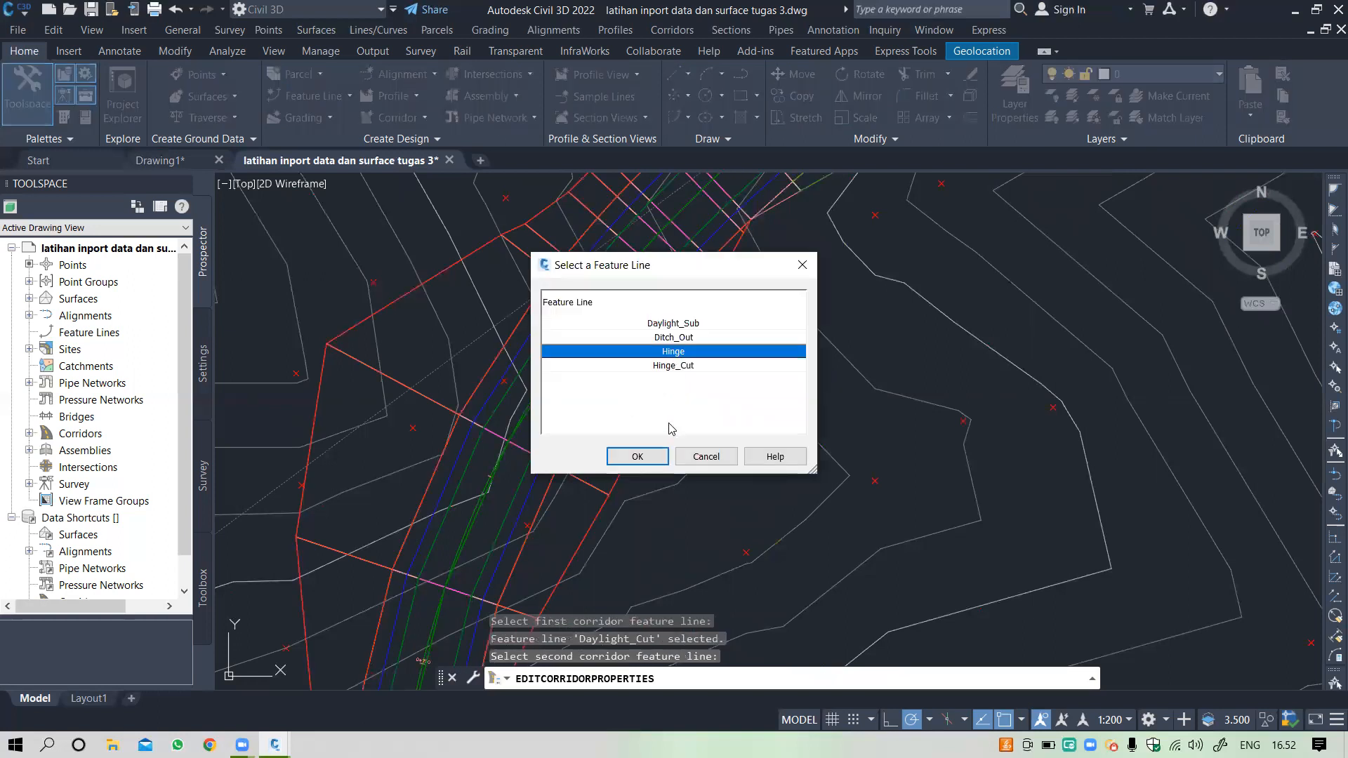
left_click(637, 456)
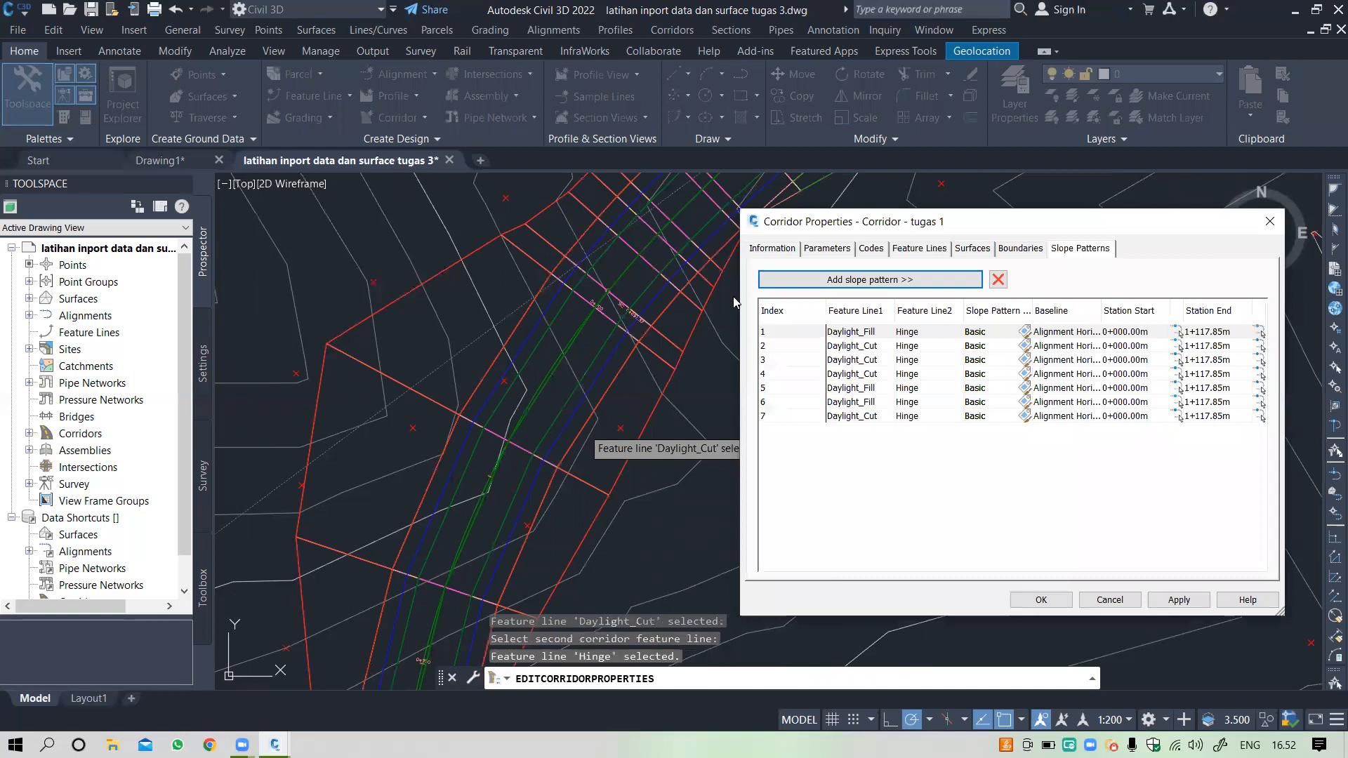
Step: Add a slope pattern from Daylight_Cut to Hinge on the west side of the second curve's northern cut section
left_click(780, 280)
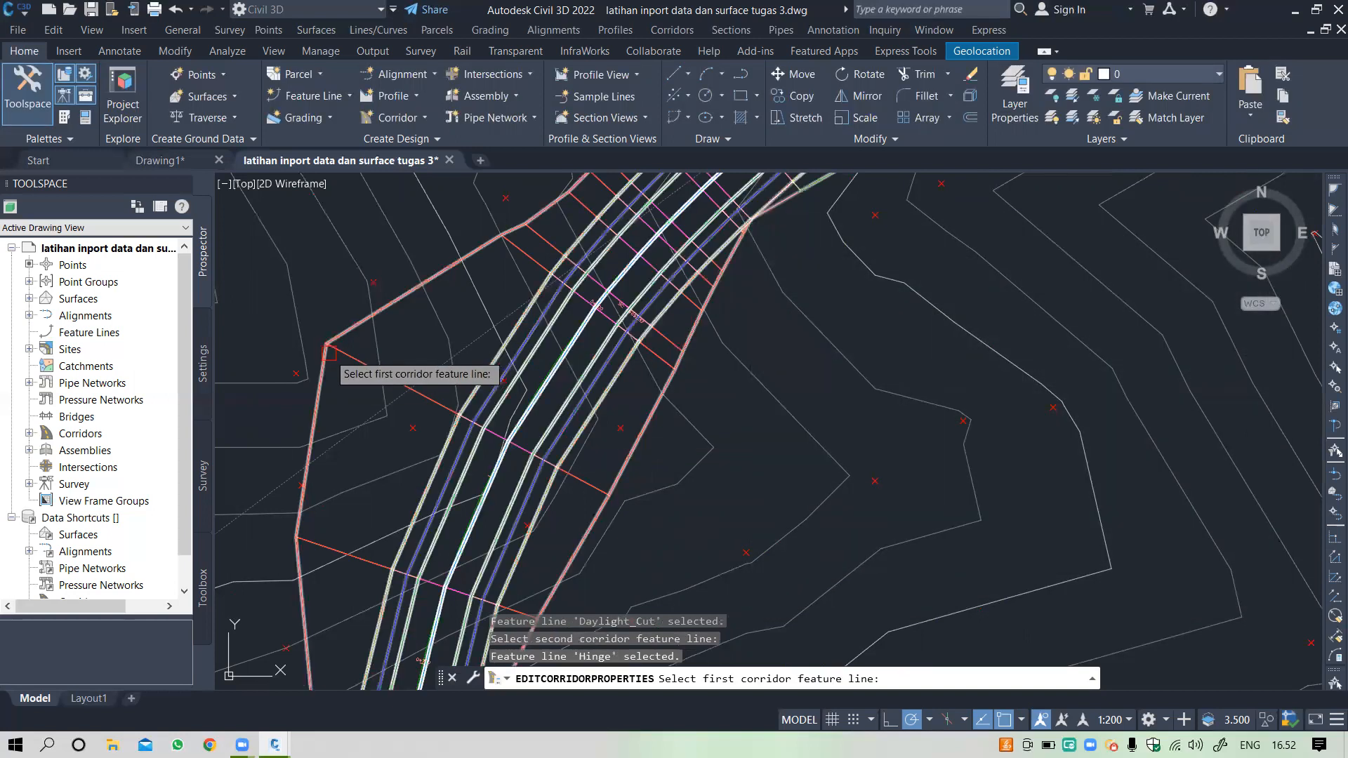
left_click(461, 367)
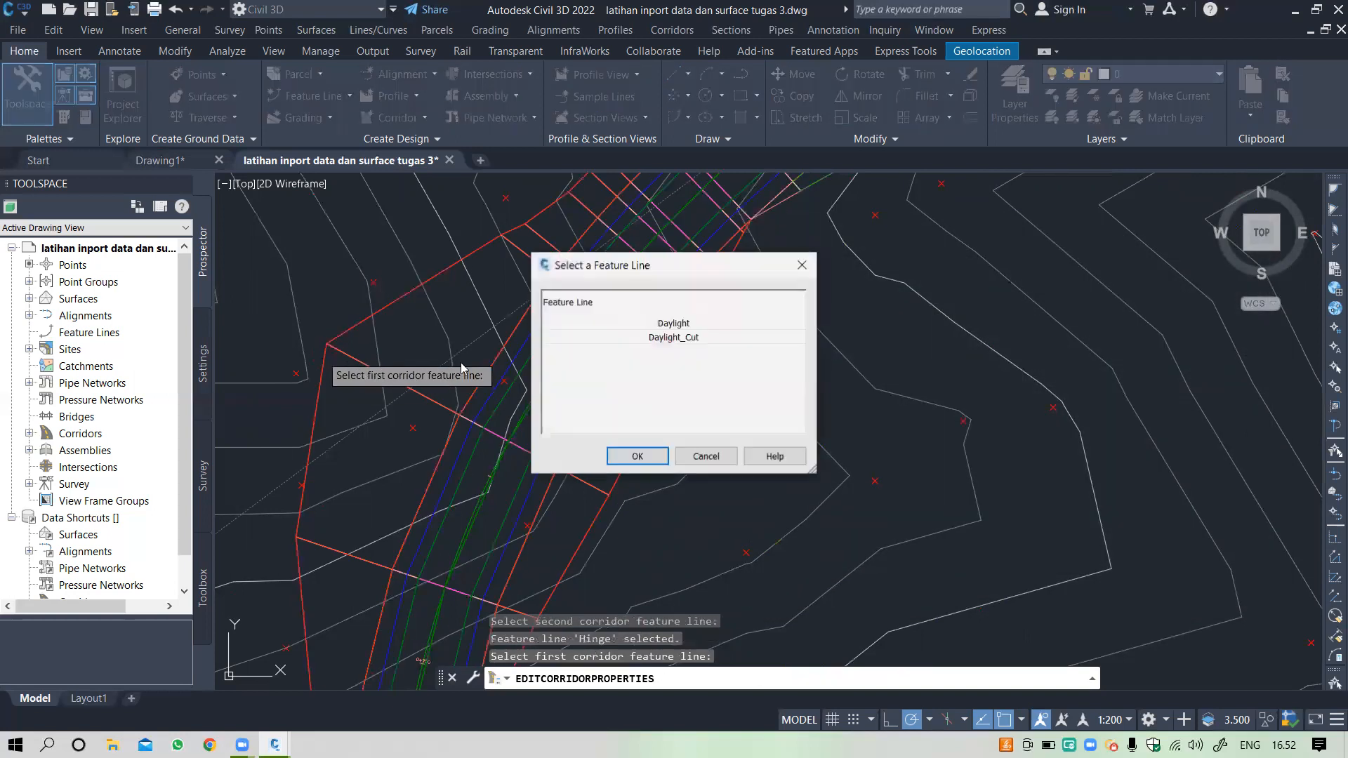
left_click(648, 338)
left_click(637, 456)
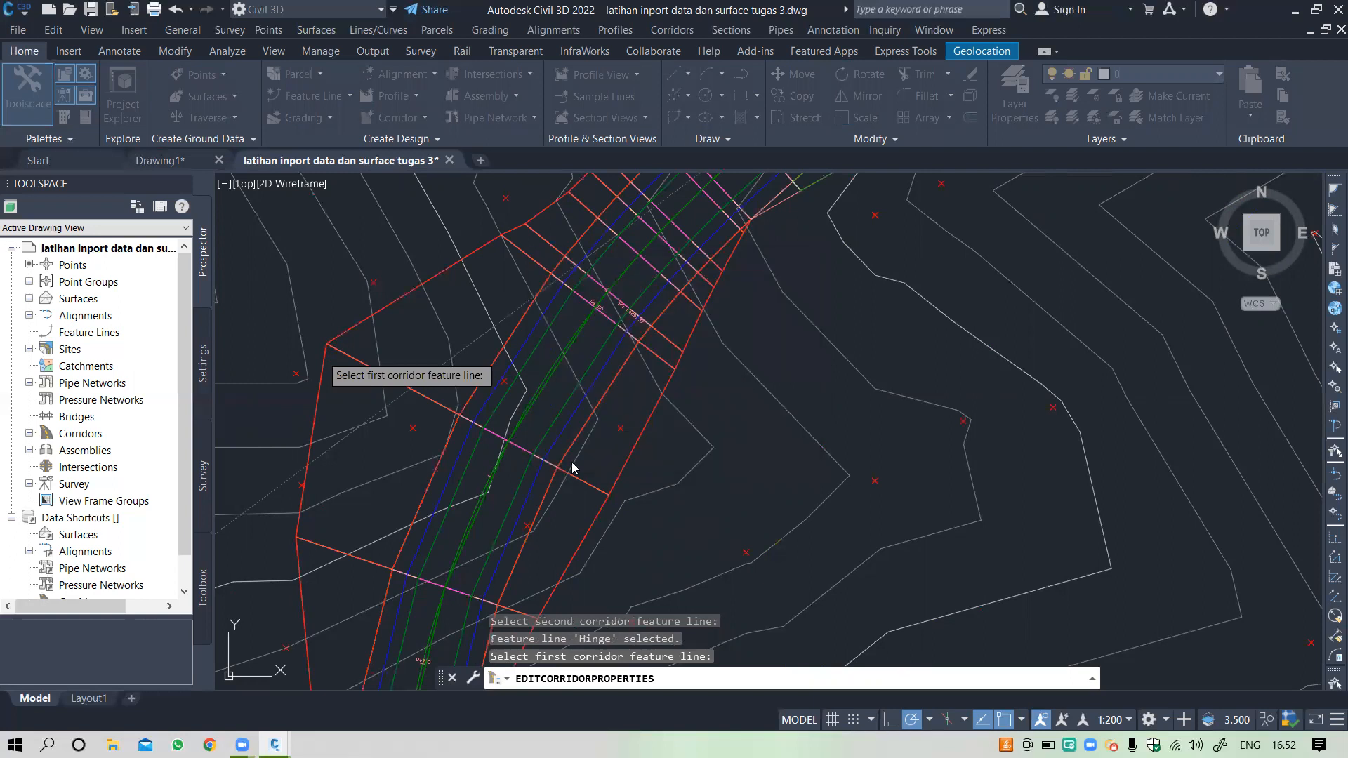
left_click(452, 455)
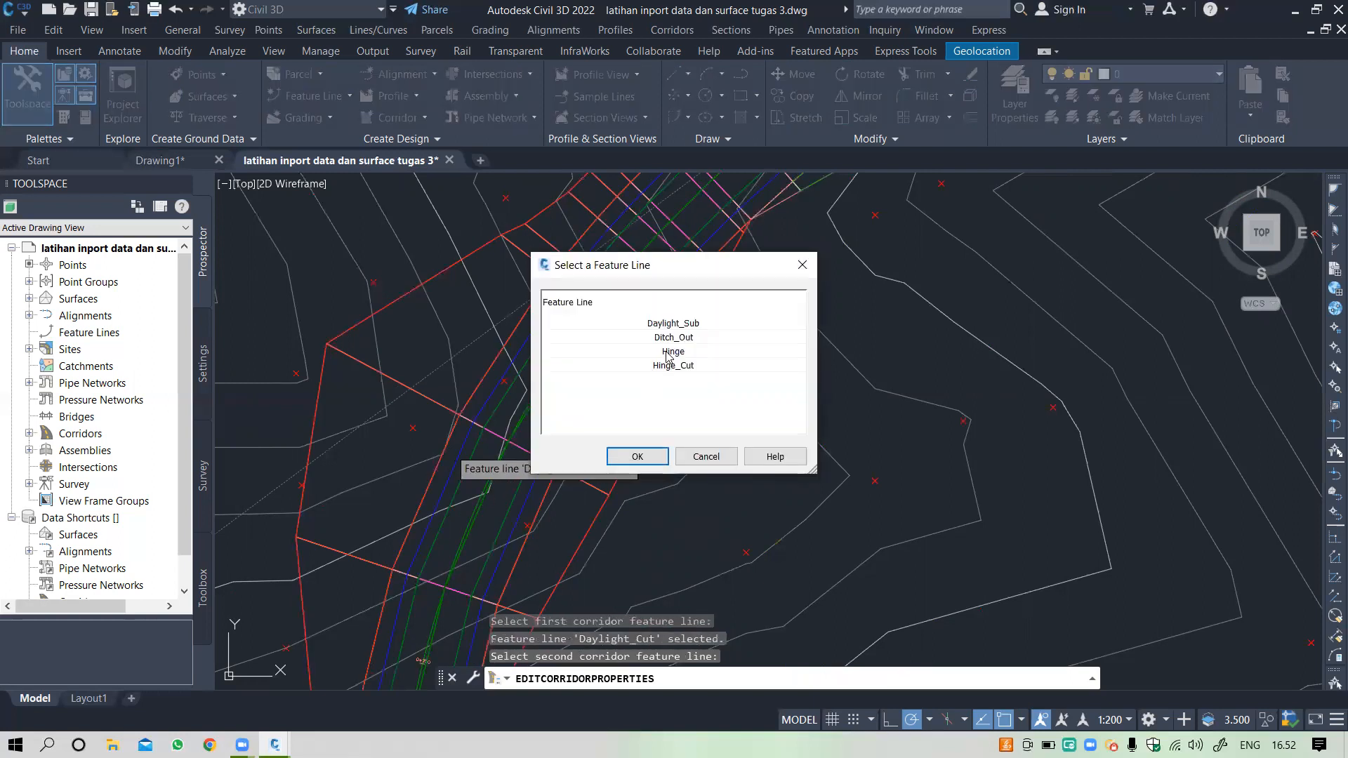
left_click(667, 352)
left_click(650, 454)
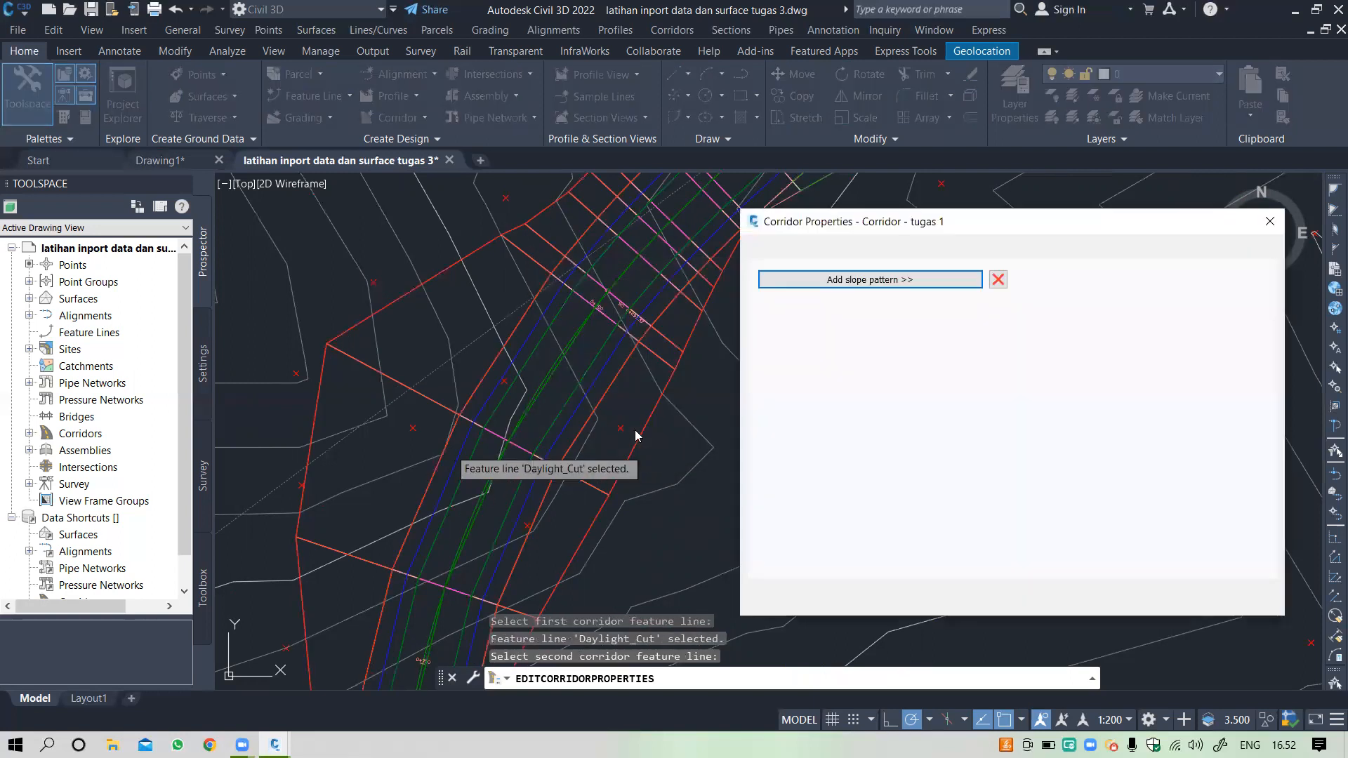
Step: Add a slope pattern from Daylight_Cut to Hinge on the northeast side of the second curve's southern cut section
left_click(834, 280)
scroll(668, 283, "down", 5)
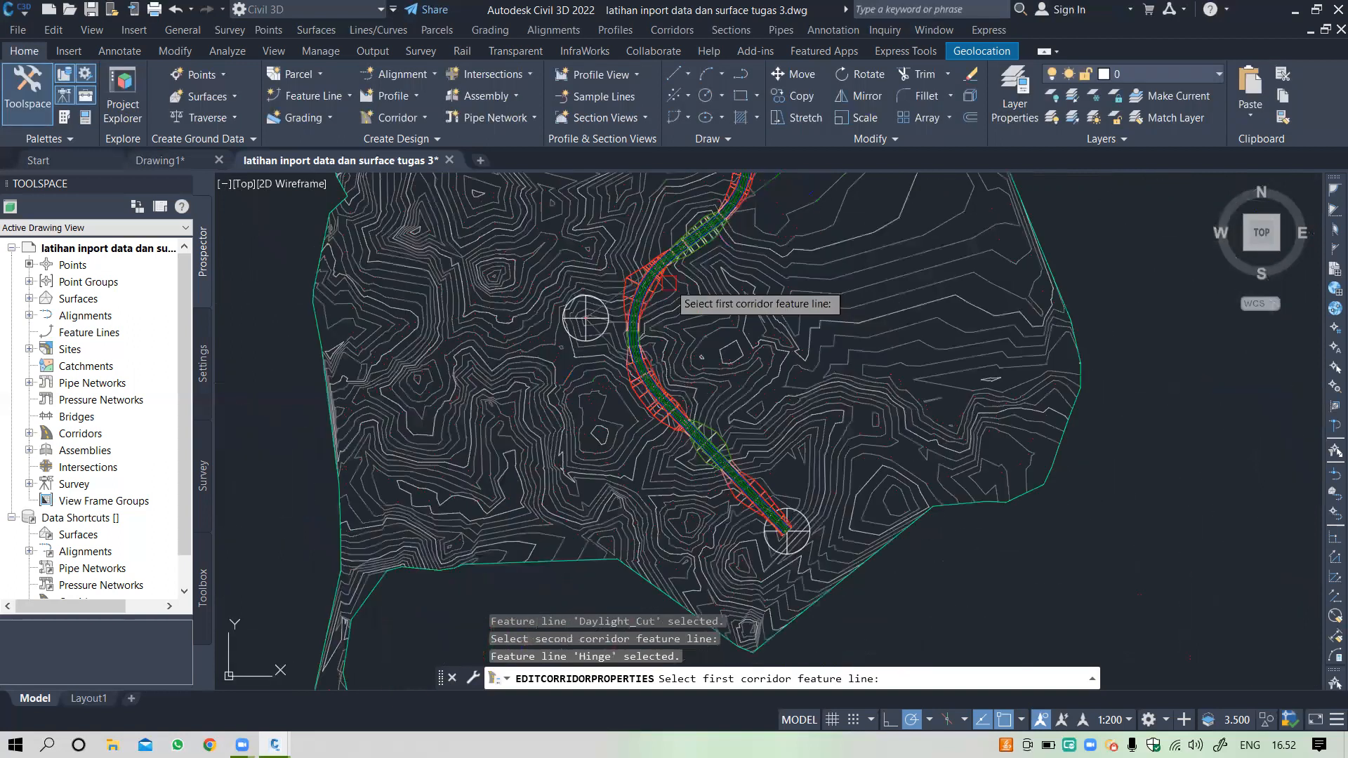
scroll(668, 283, "up", 8)
left_click(693, 409)
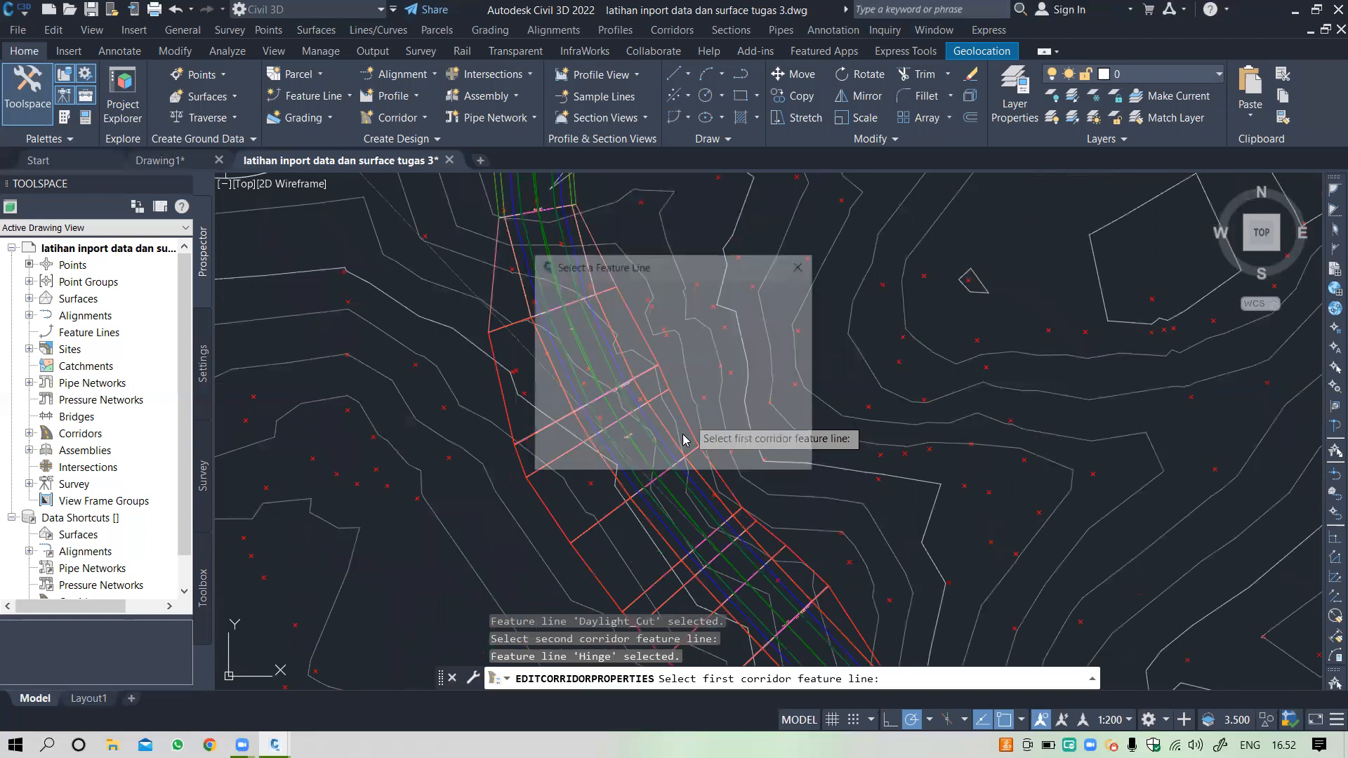
left_click(693, 339)
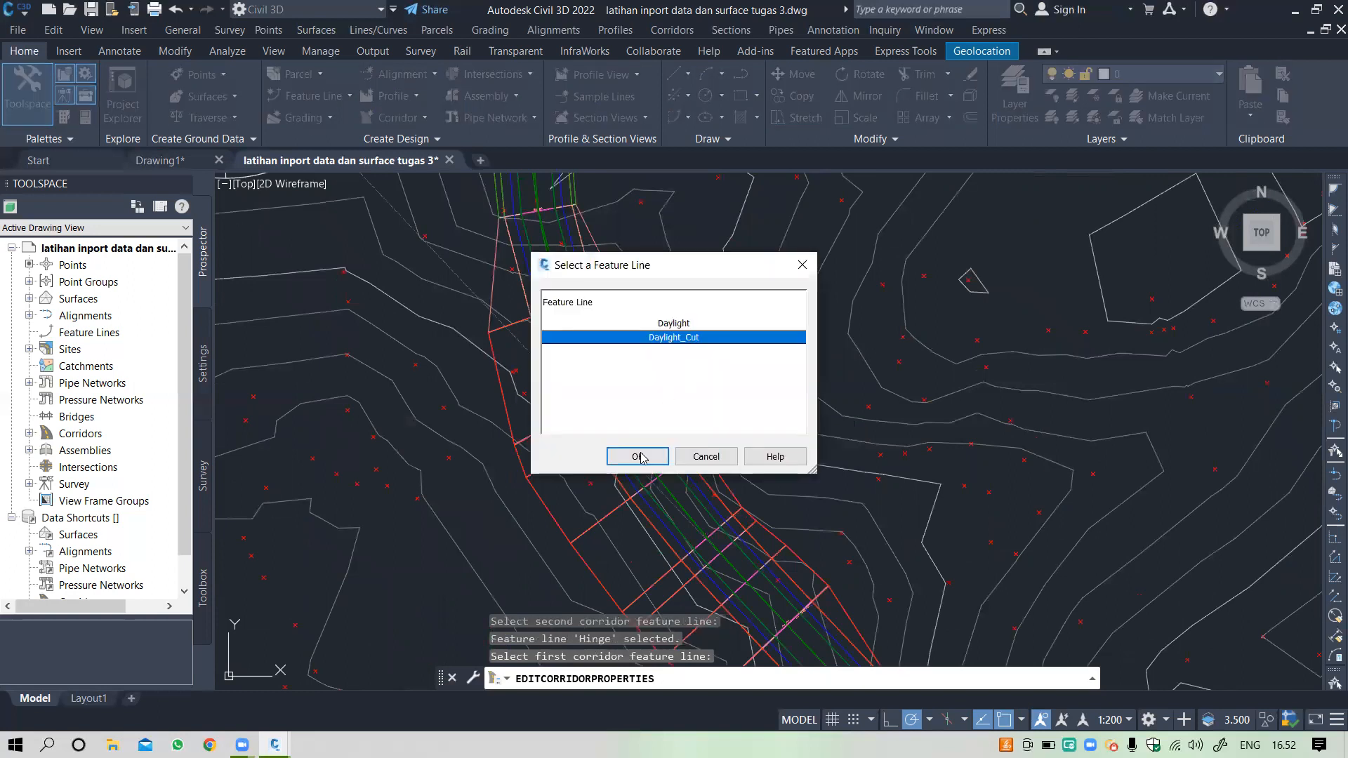
left_click(635, 456)
scroll(616, 465, "up", 5)
left_click(605, 462)
left_click(671, 351)
left_click(637, 456)
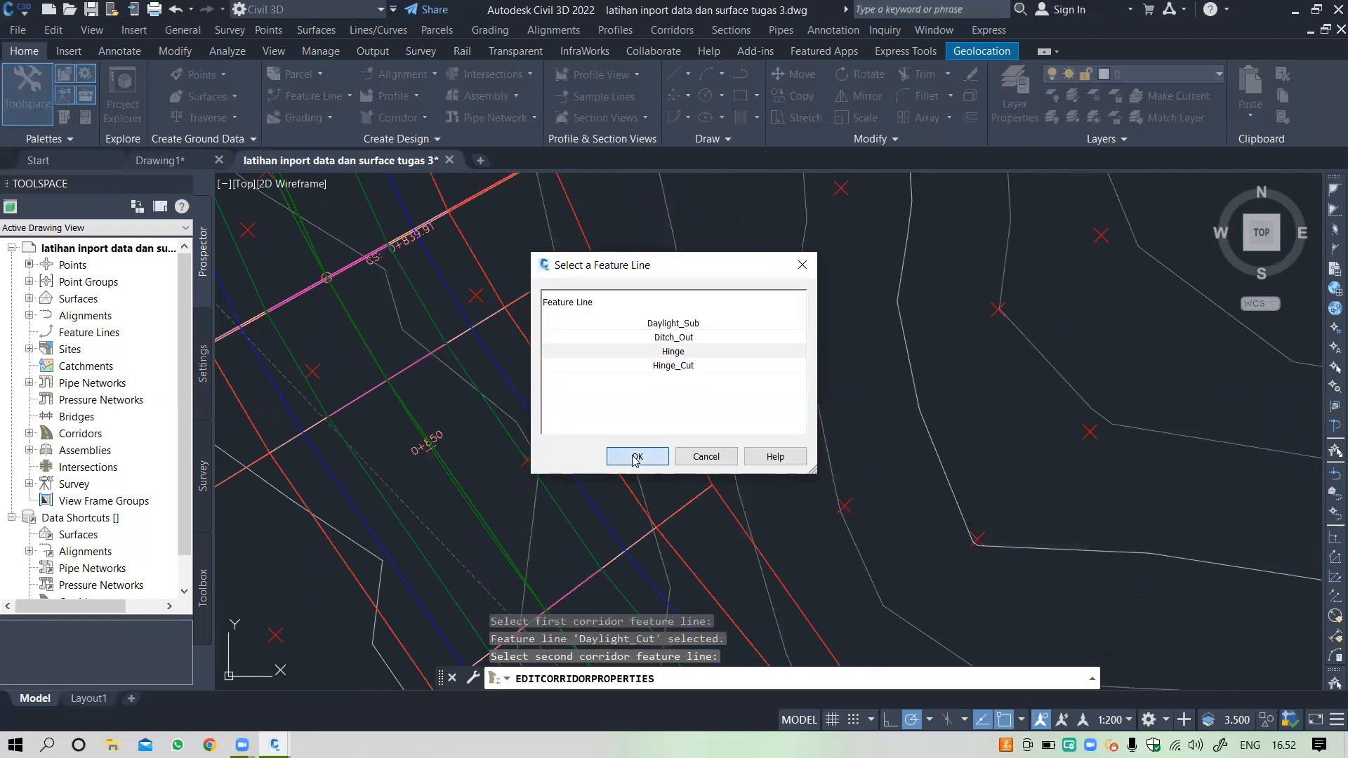
Step: Add a slope pattern from Daylight_Cut to Hinge on the southwest side of the second curve's southern cut section
left_click(828, 284)
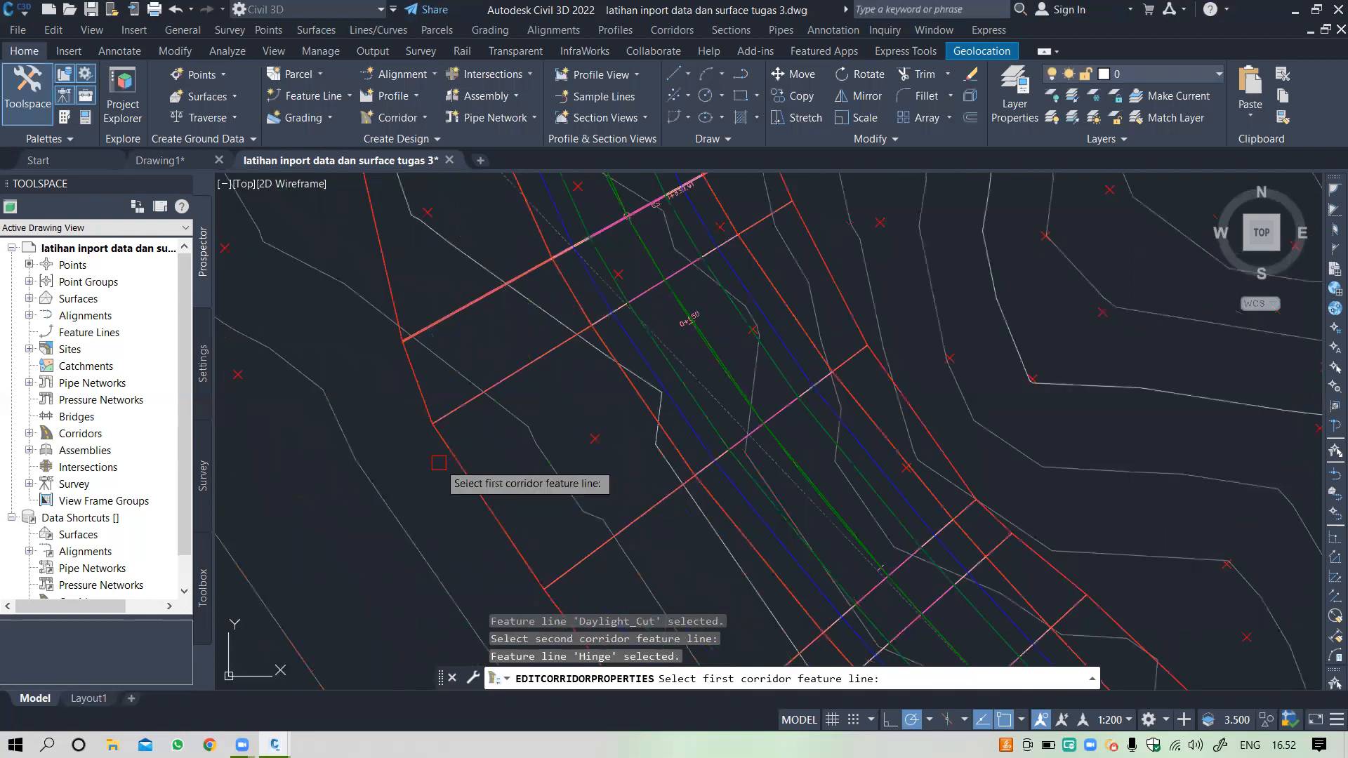
left_click(438, 463)
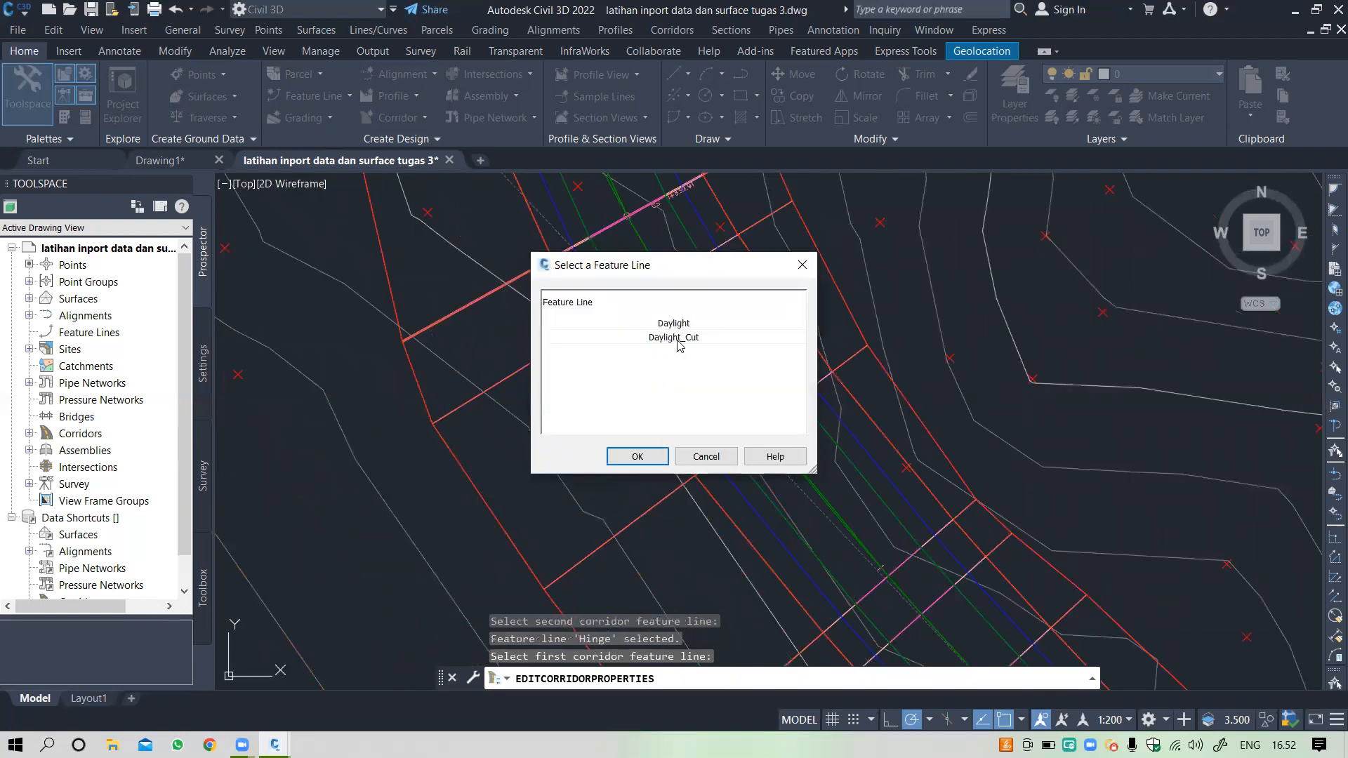
left_click(675, 337)
left_click(637, 456)
left_click(644, 413)
left_click(672, 351)
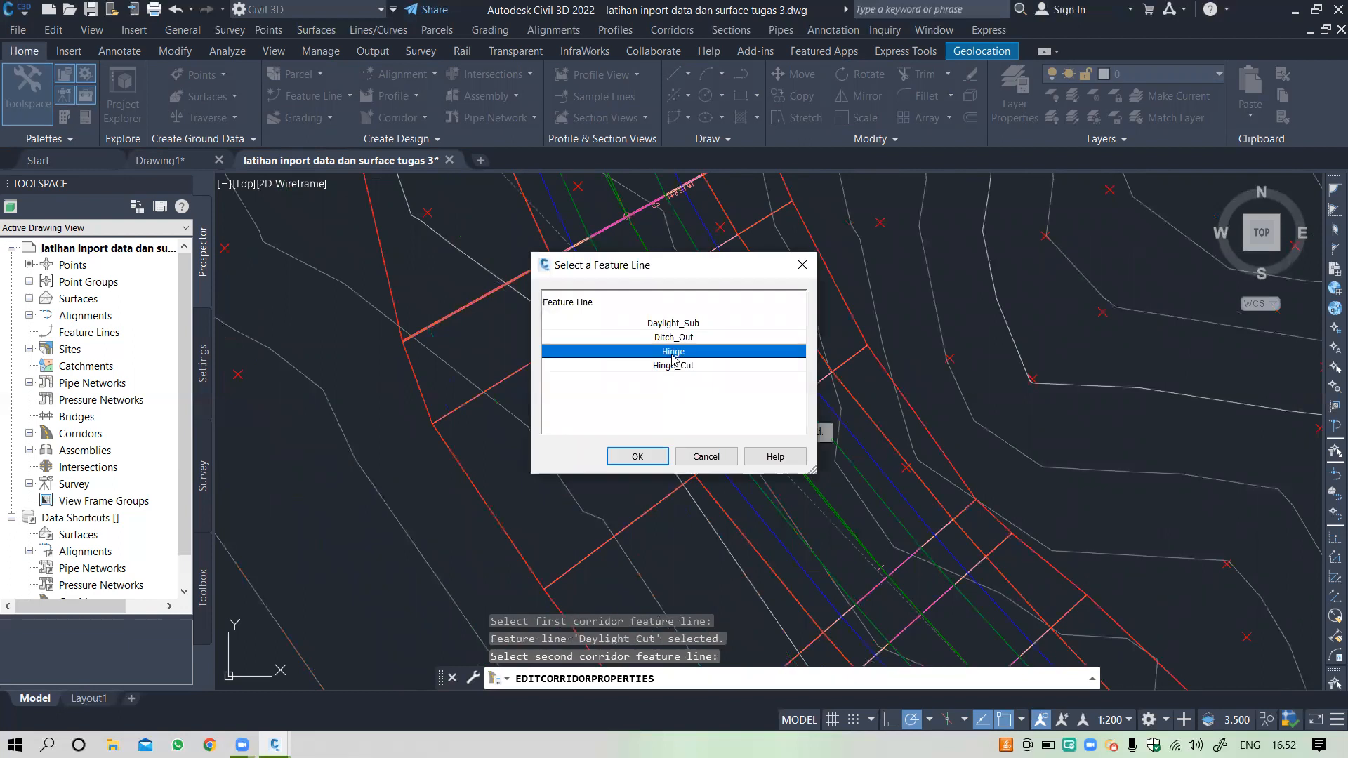
left_click(637, 456)
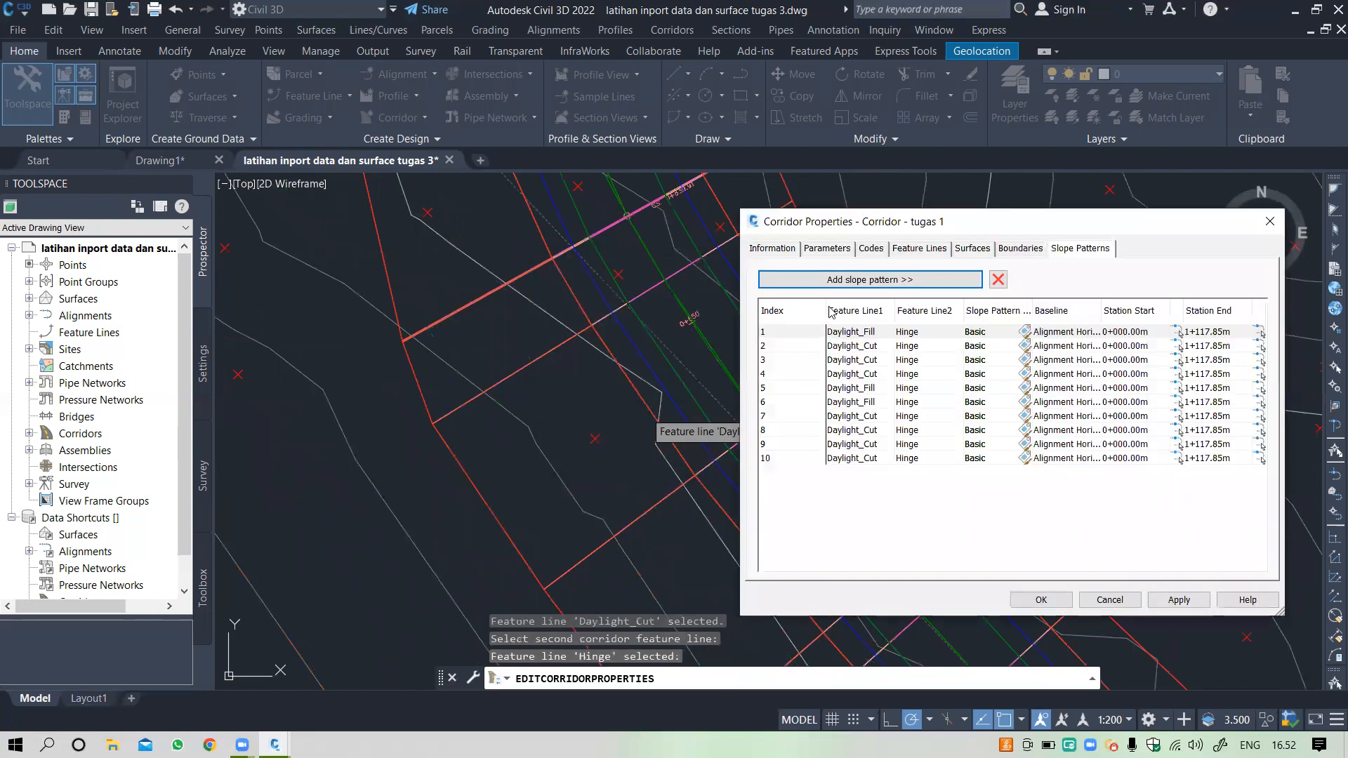
Step: Add a slope pattern from Daylight_Fill to Hinge on the northeast side of the fill section southeast of the second curve
left_click(870, 280)
scroll(693, 302, "down", 5)
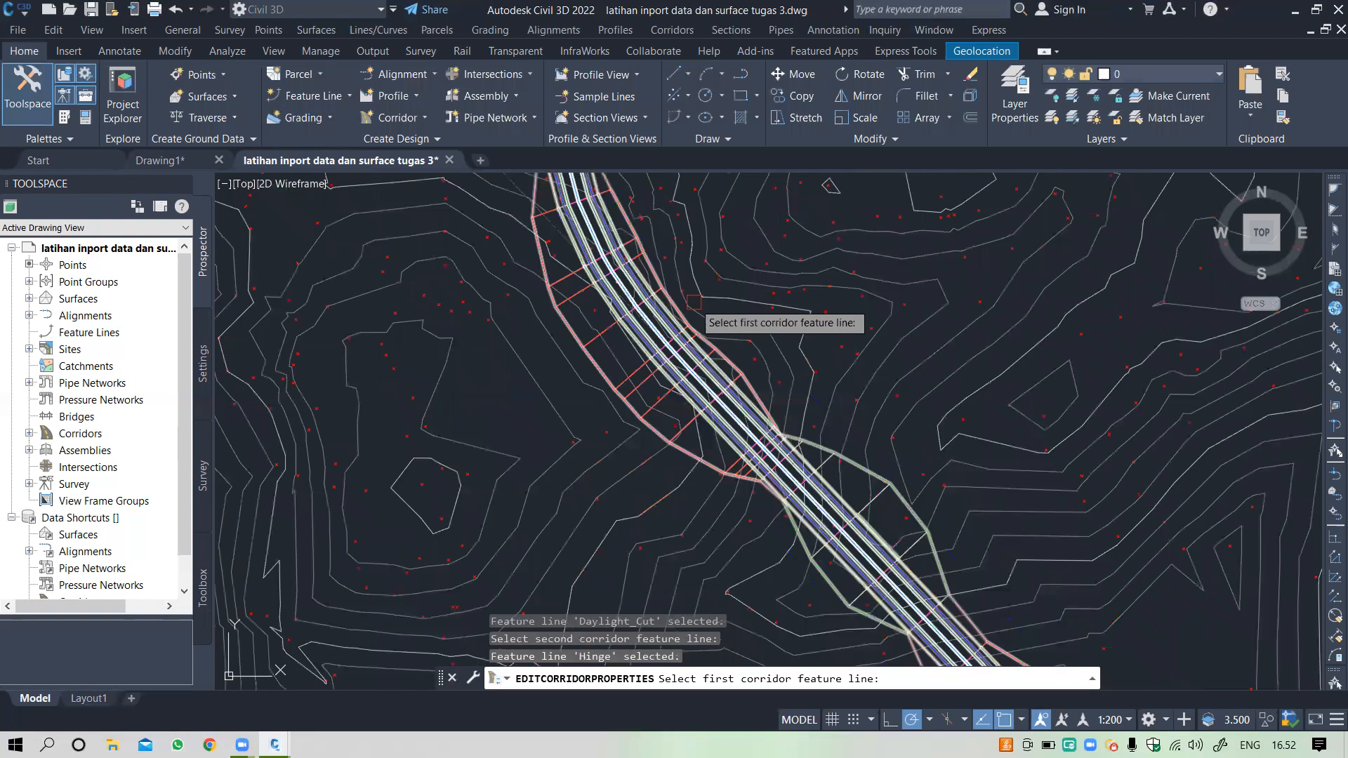
scroll(831, 461, "up", 5)
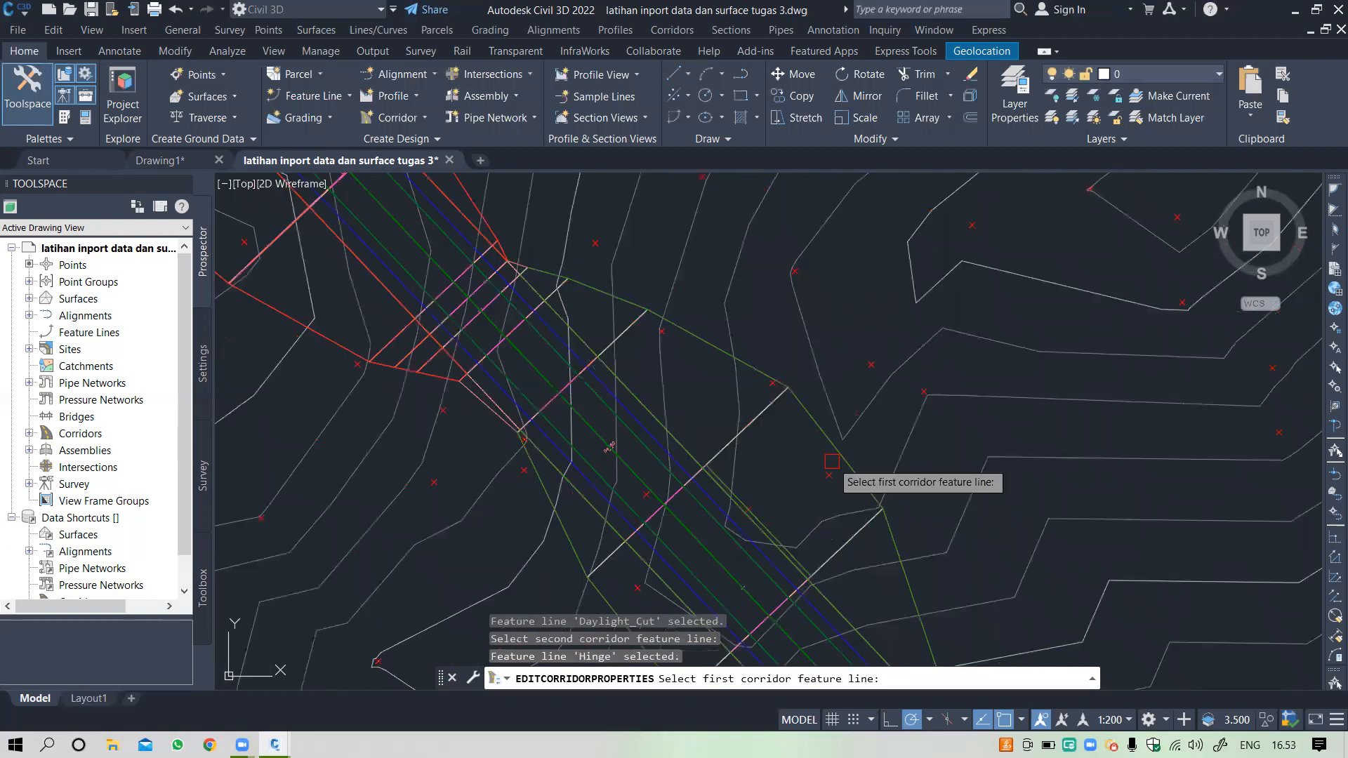
left_click(831, 461)
left_click(693, 337)
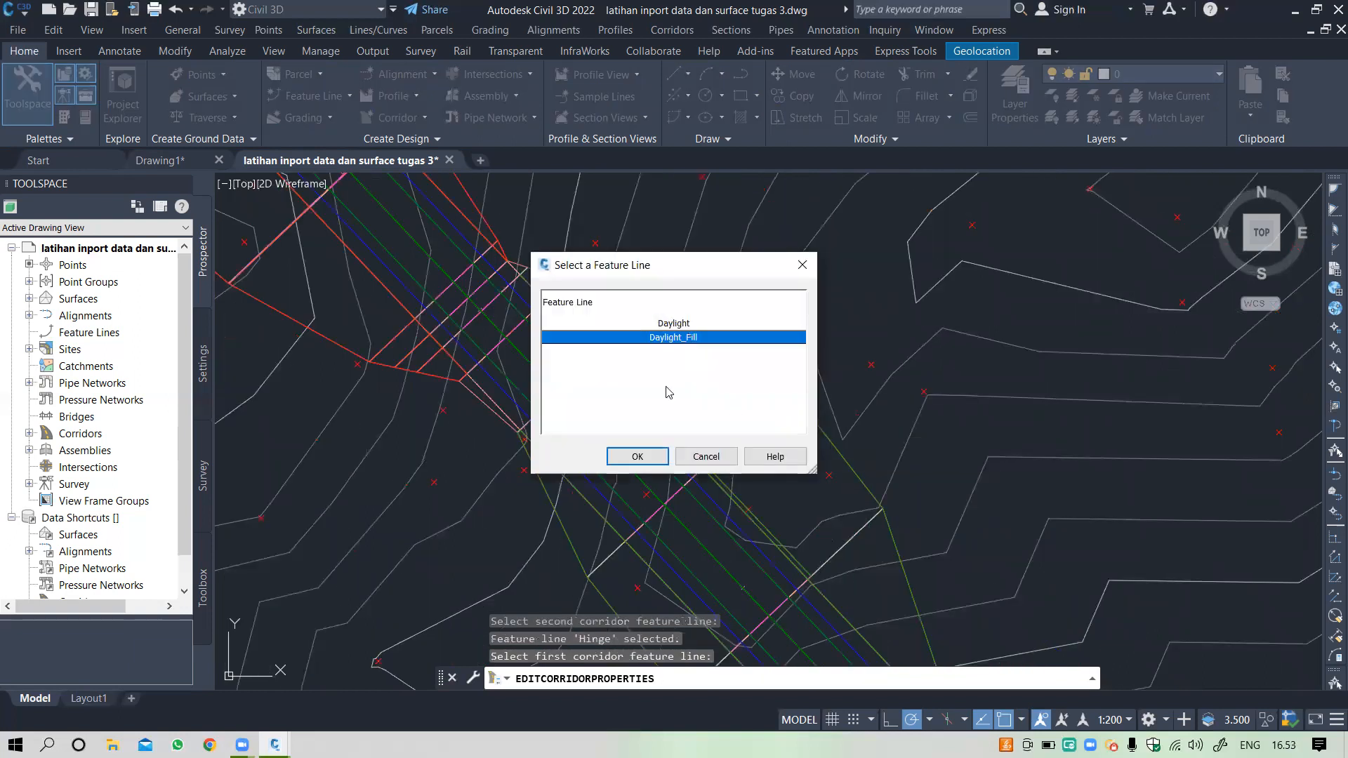
left_click(637, 457)
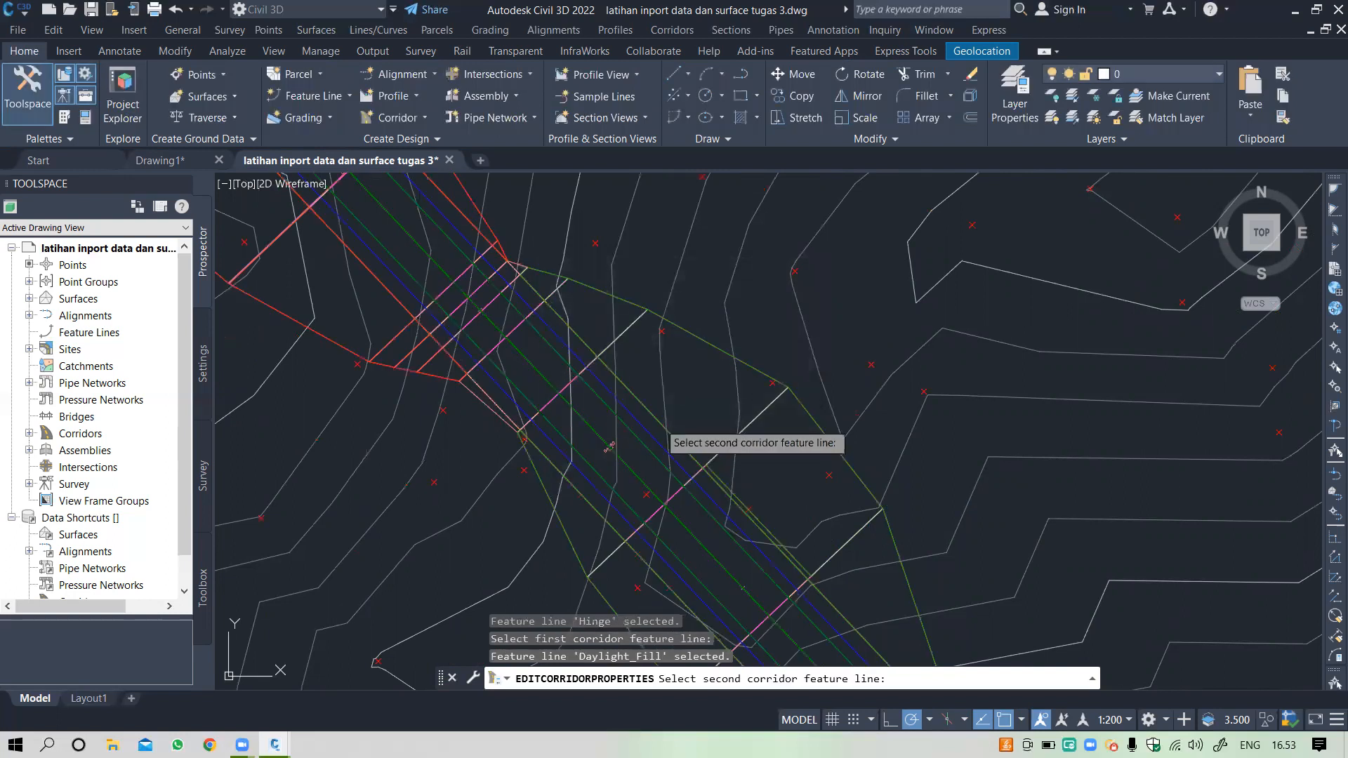
left_click(660, 425)
left_click(684, 338)
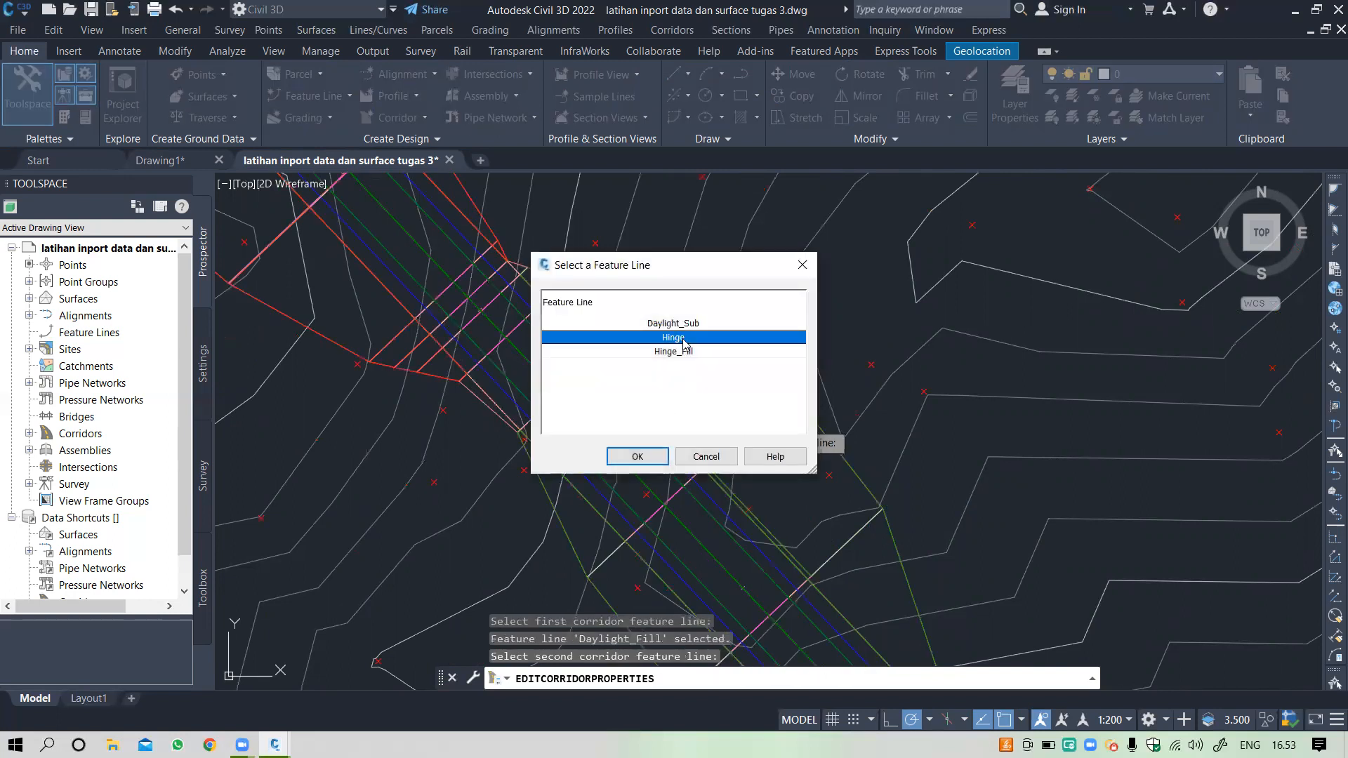
left_click(645, 457)
Step: Add a slope pattern from Daylight_Fill to Hinge on the southwest side of the same fill section
left_click(810, 280)
scroll(650, 417, "down", 2)
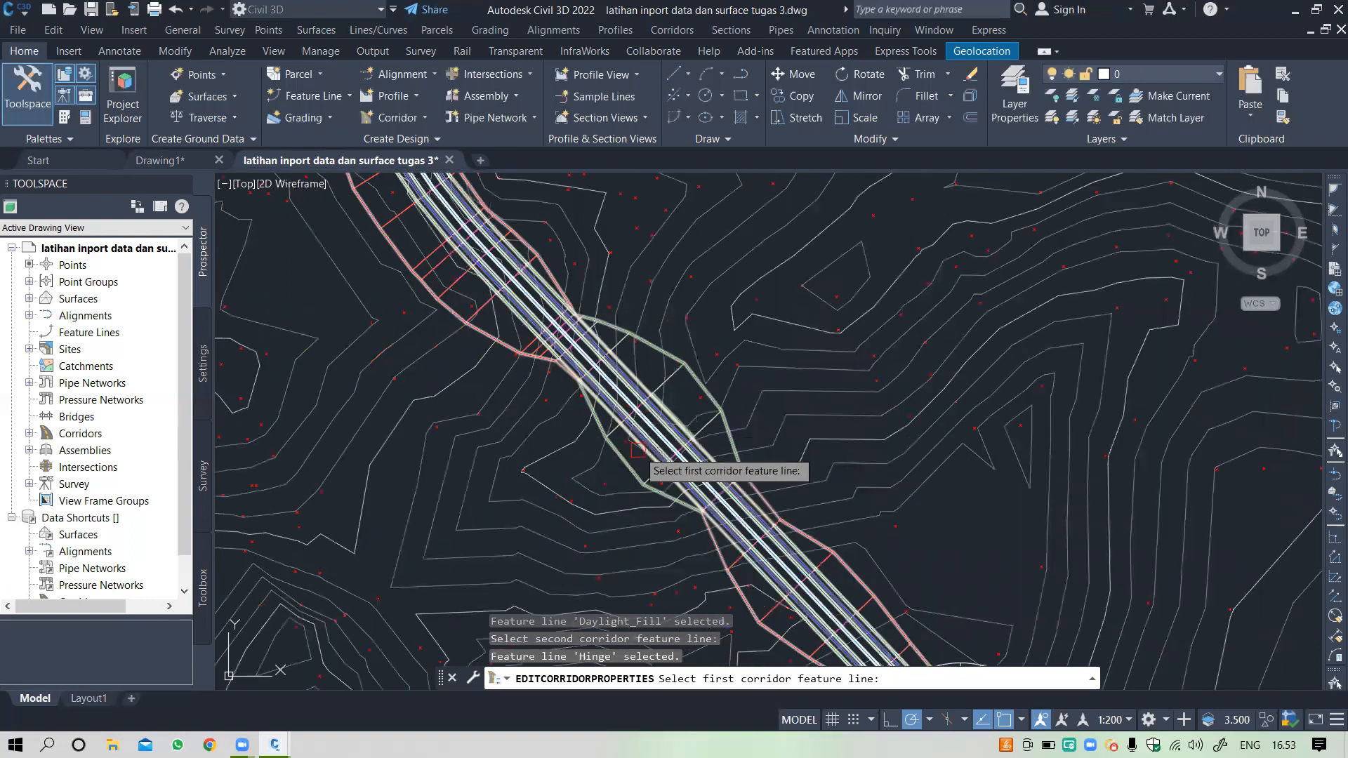
scroll(638, 450, "up", 4)
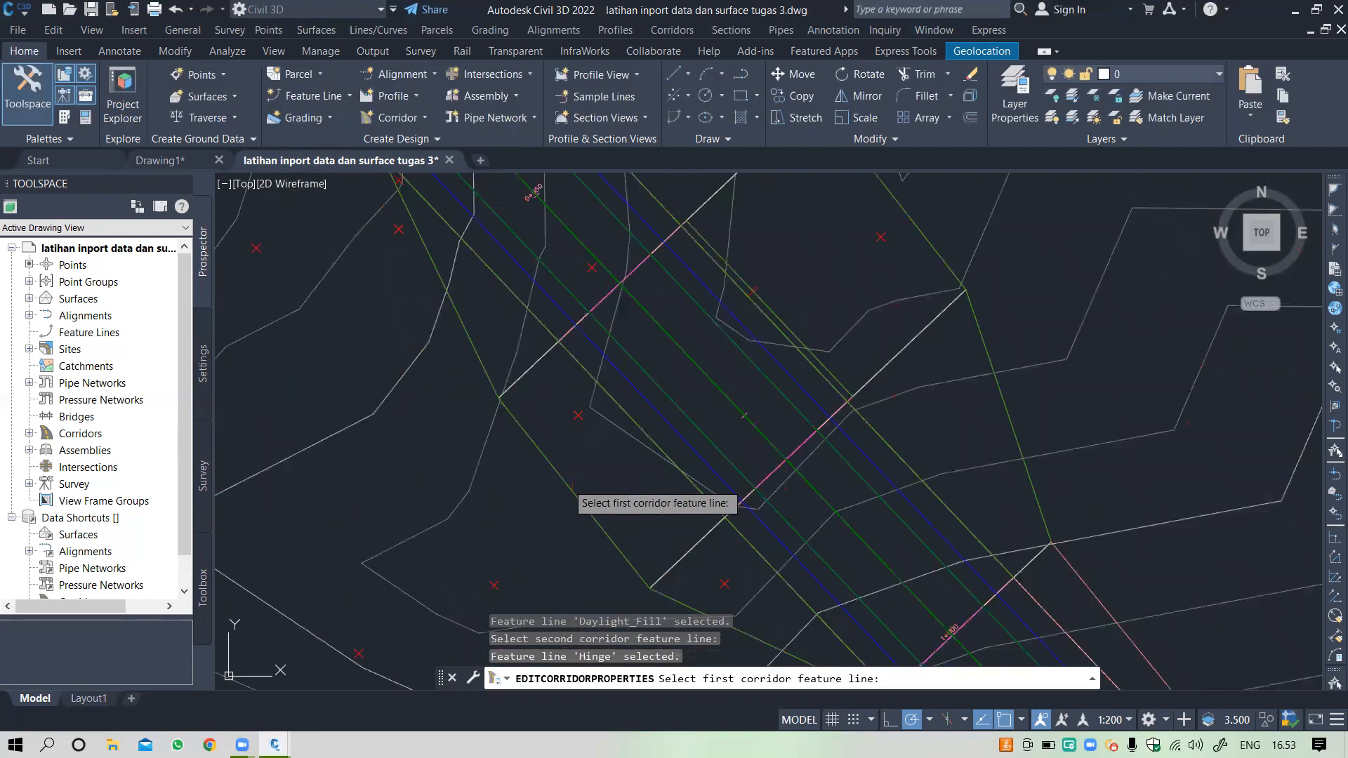
left_click(579, 484)
left_click(646, 337)
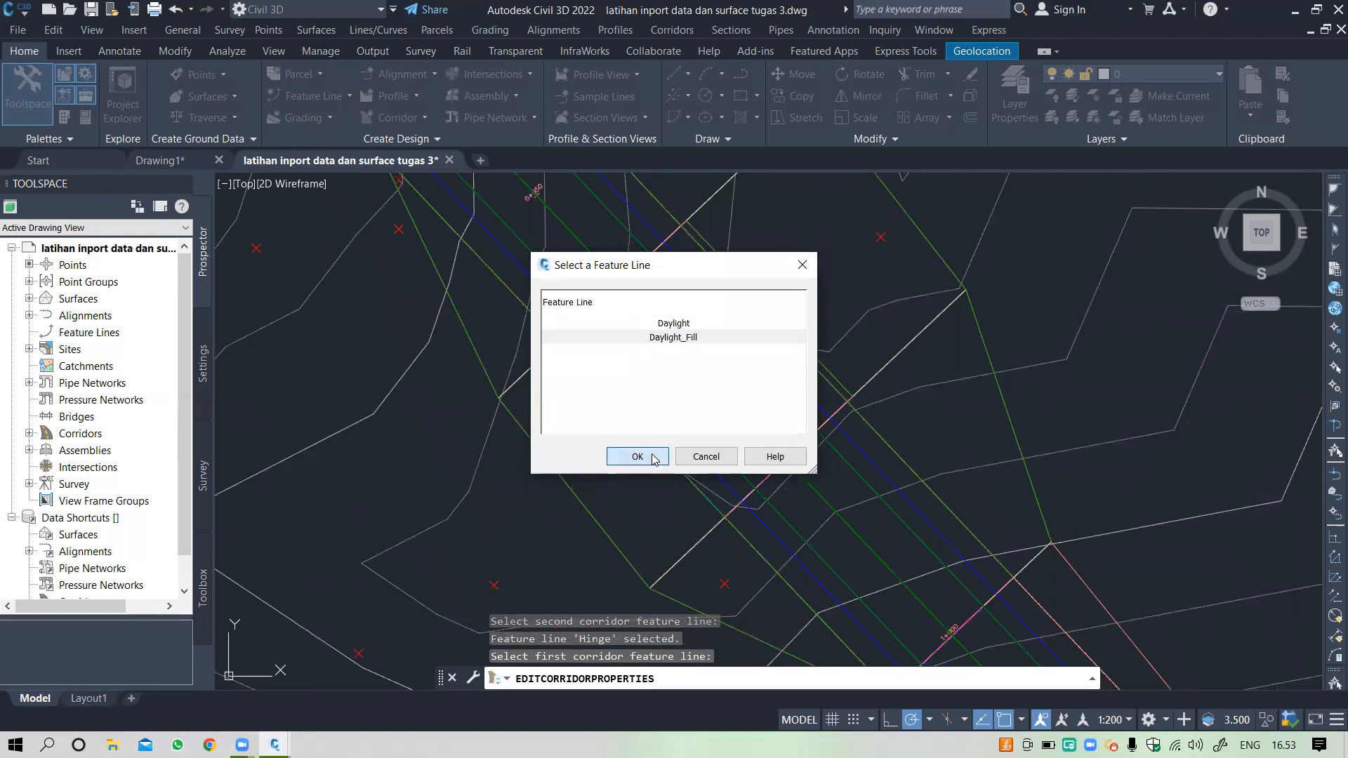
left_click(637, 456)
left_click(687, 340)
left_click(639, 455)
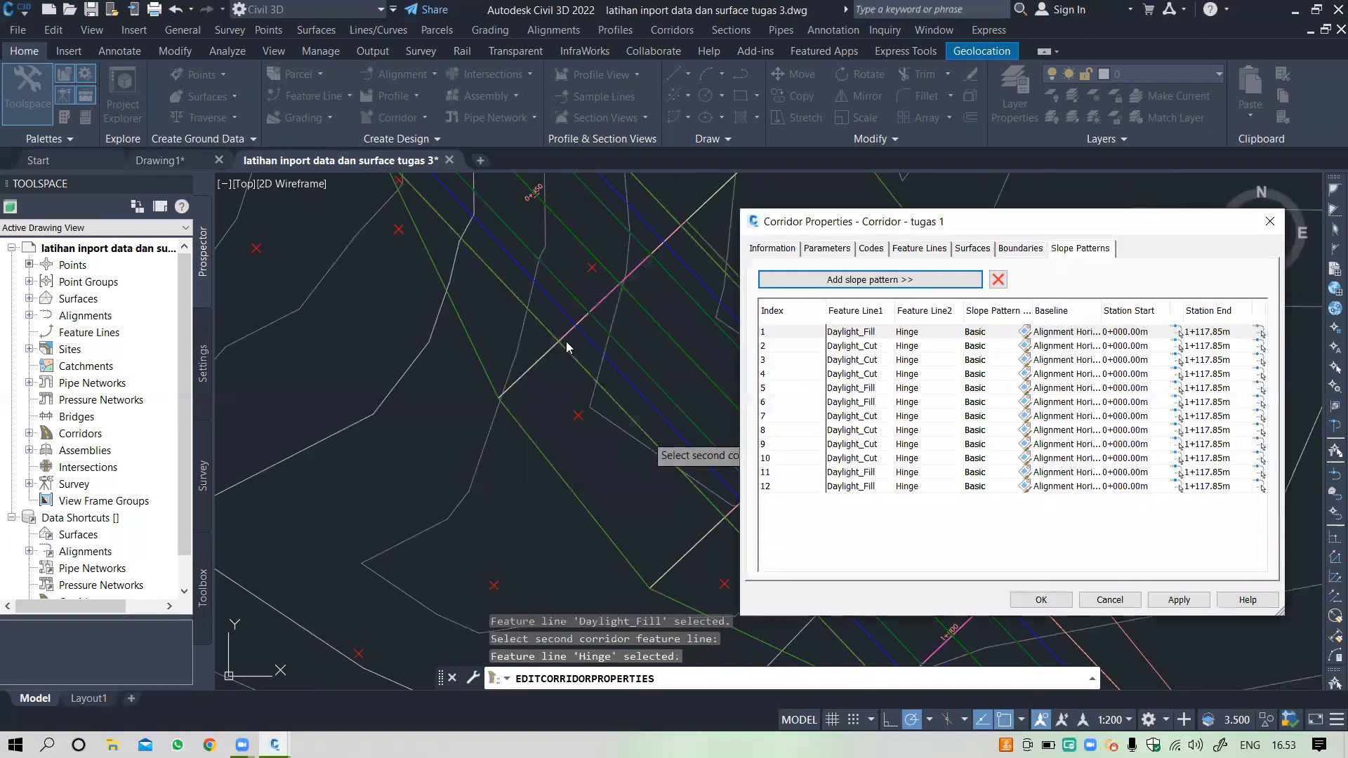
Step: Add a slope pattern from Daylight_Cut to Hinge on the northeast side of the last cut section at the corridor's southeastern end
scroll(667, 421, "down", 5)
scroll(737, 460, "up", 2)
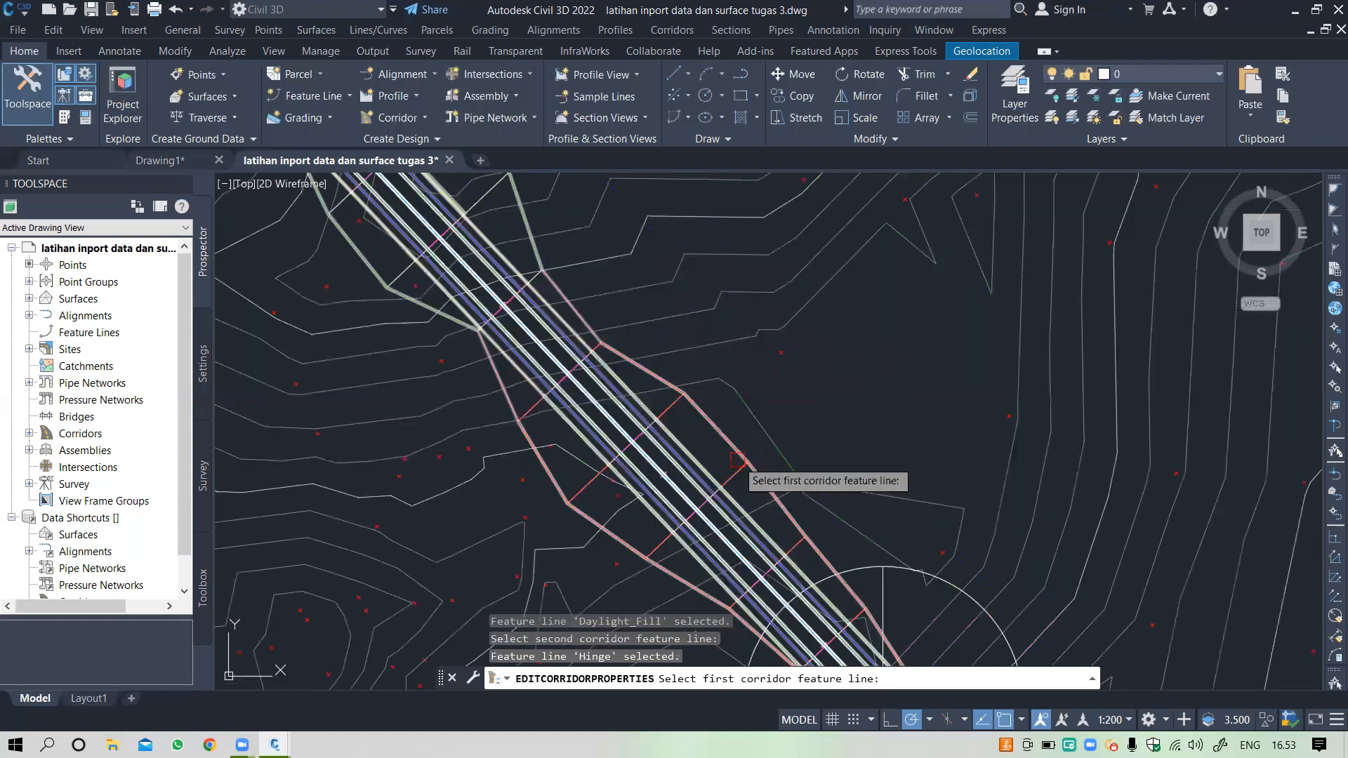
scroll(723, 435, "down", 2)
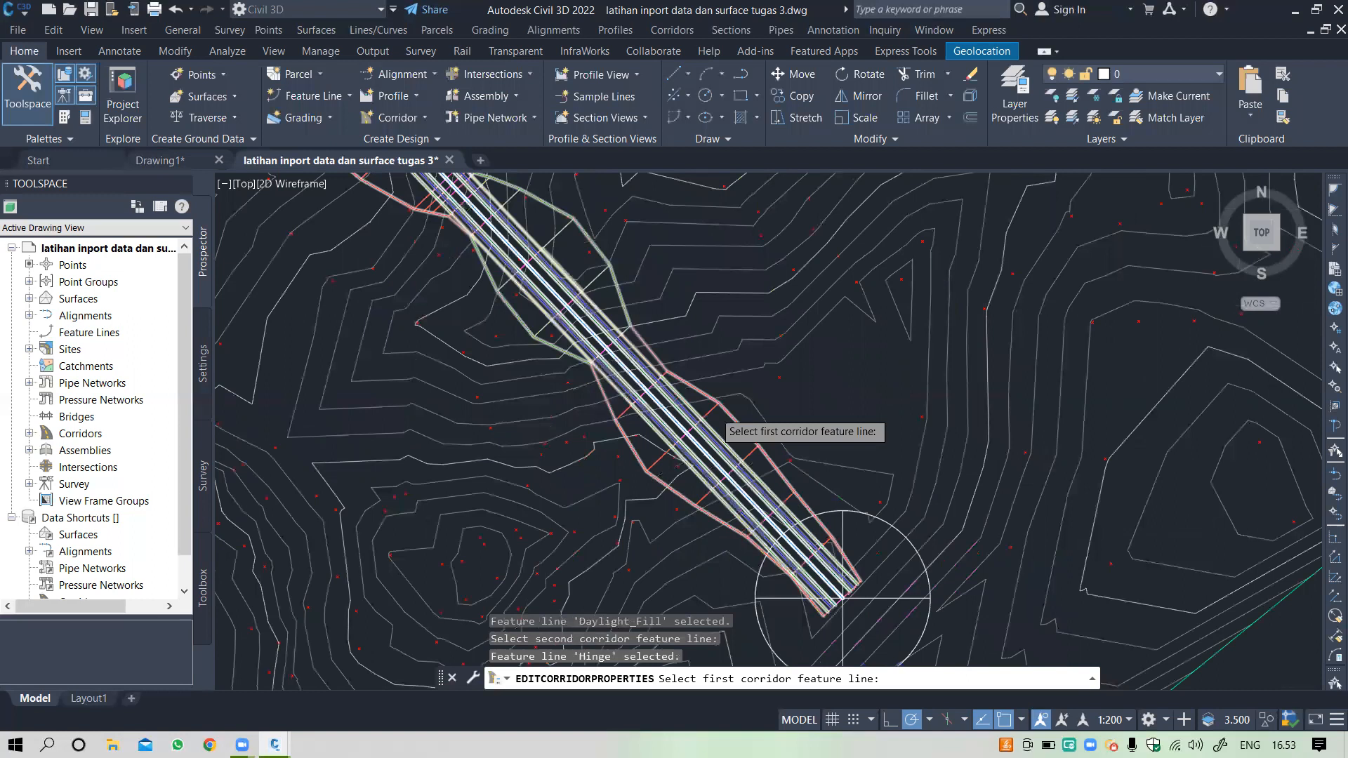
scroll(754, 436, "up", 3)
left_click(754, 440)
left_click(659, 337)
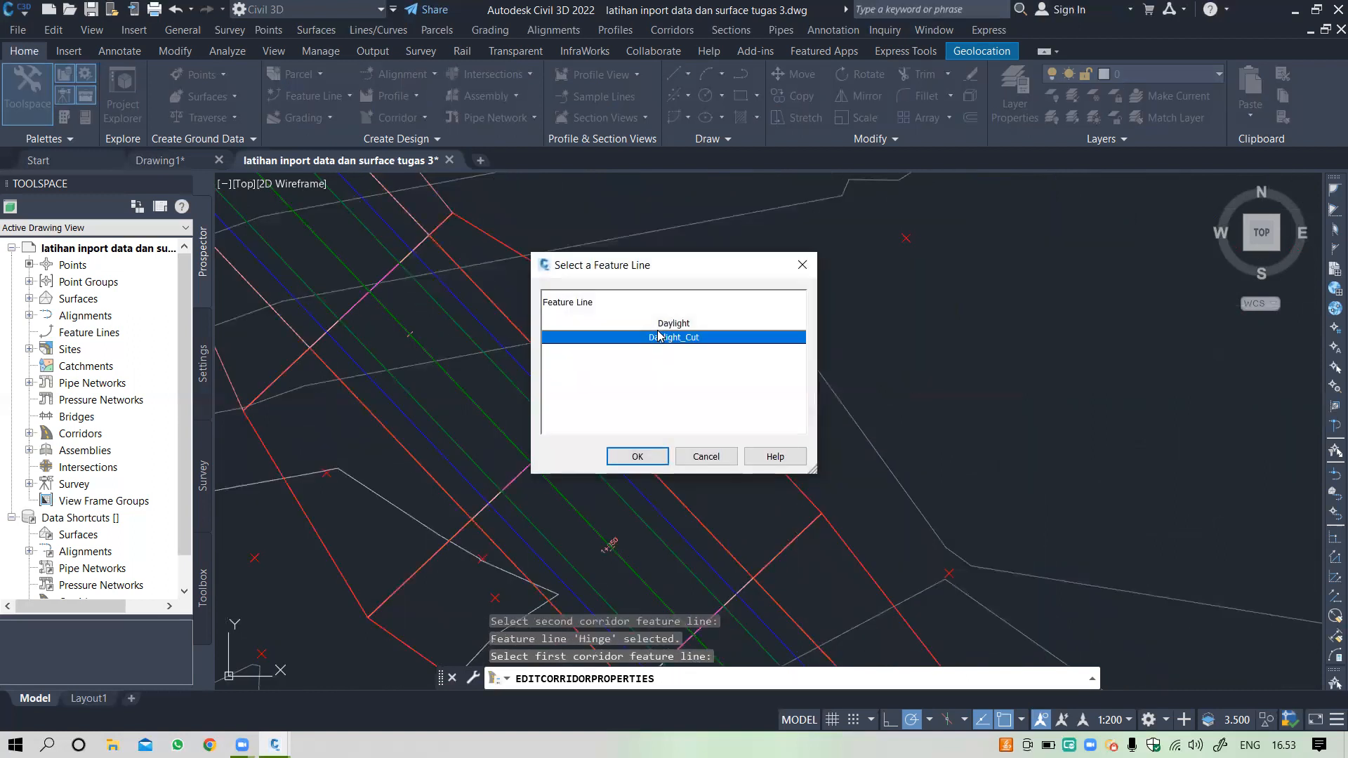
left_click(637, 456)
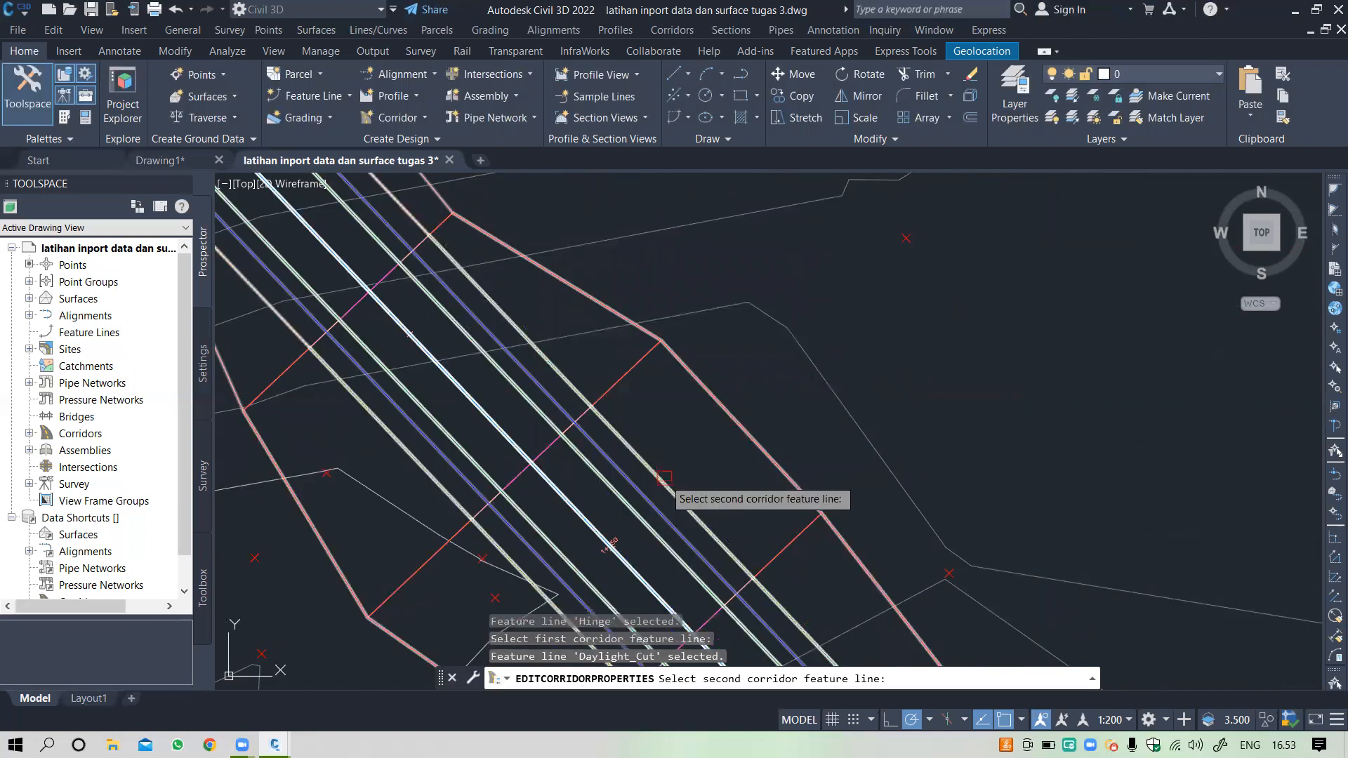
left_click(665, 484)
left_click(673, 351)
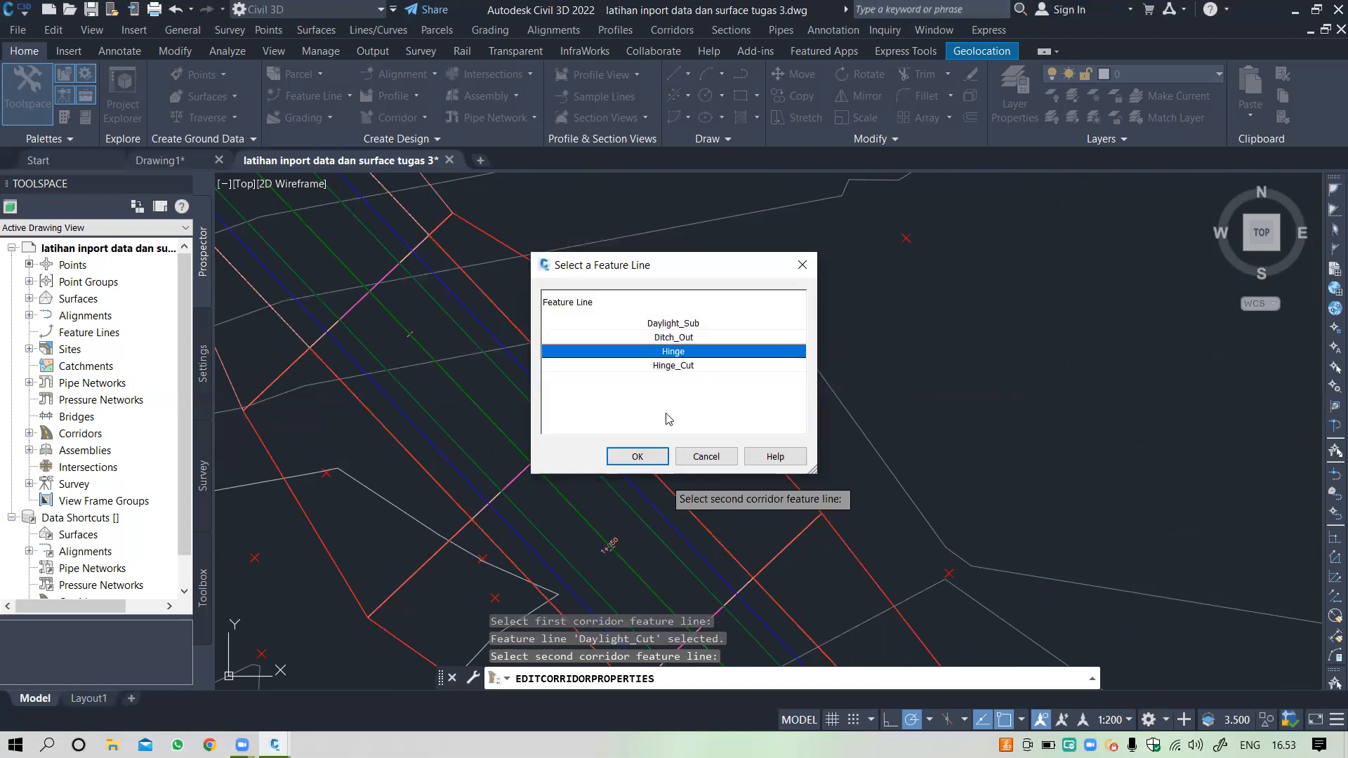
left_click(636, 456)
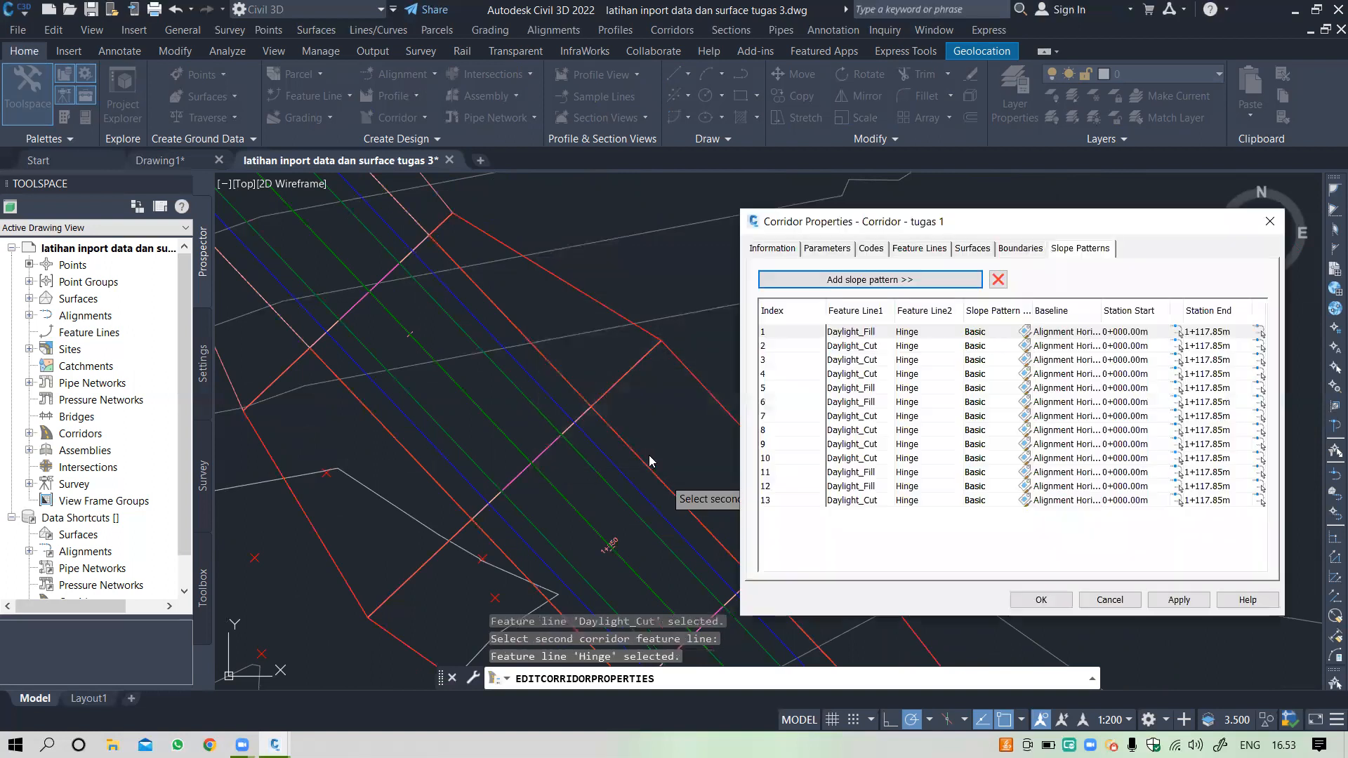
Step: Add a slope pattern from Daylight_Cut to Hinge on the southwest side of the corridor's last cut section
left_click(832, 280)
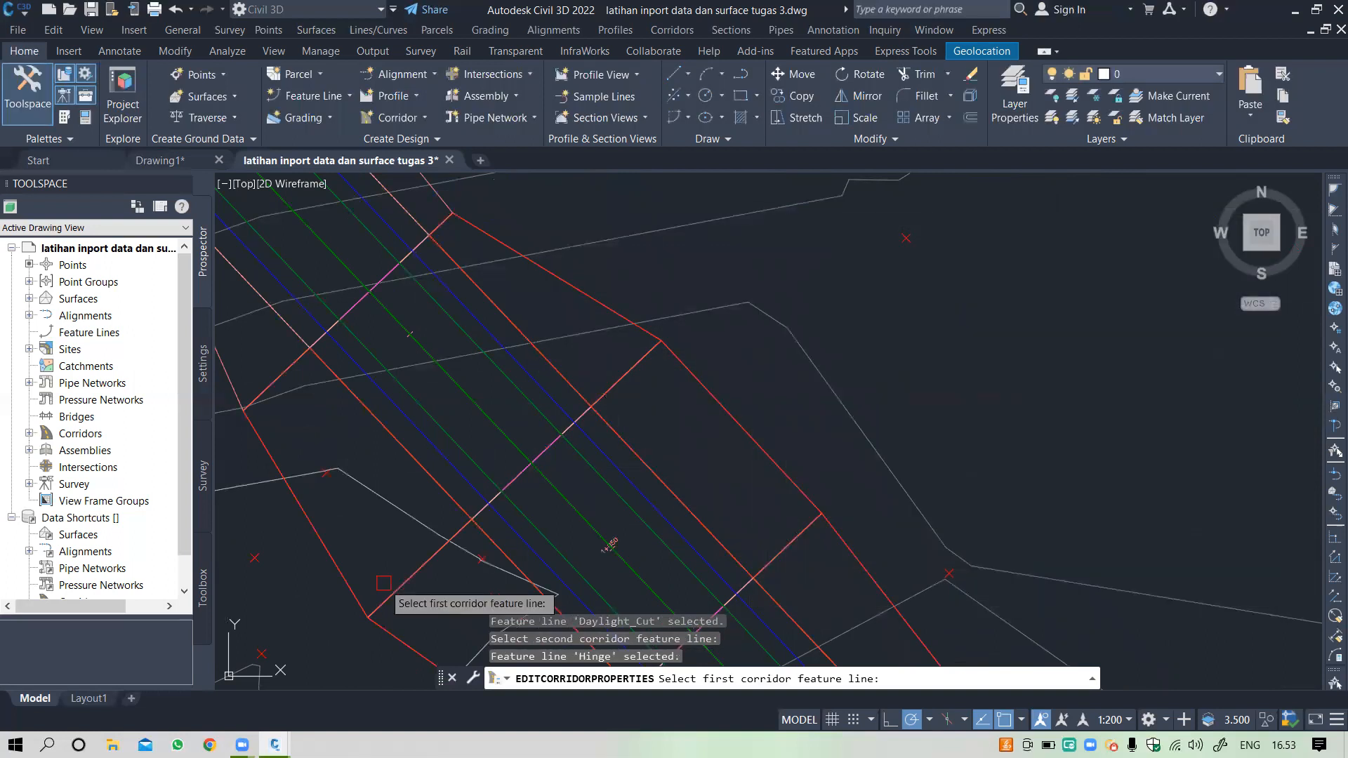
left_click(346, 580)
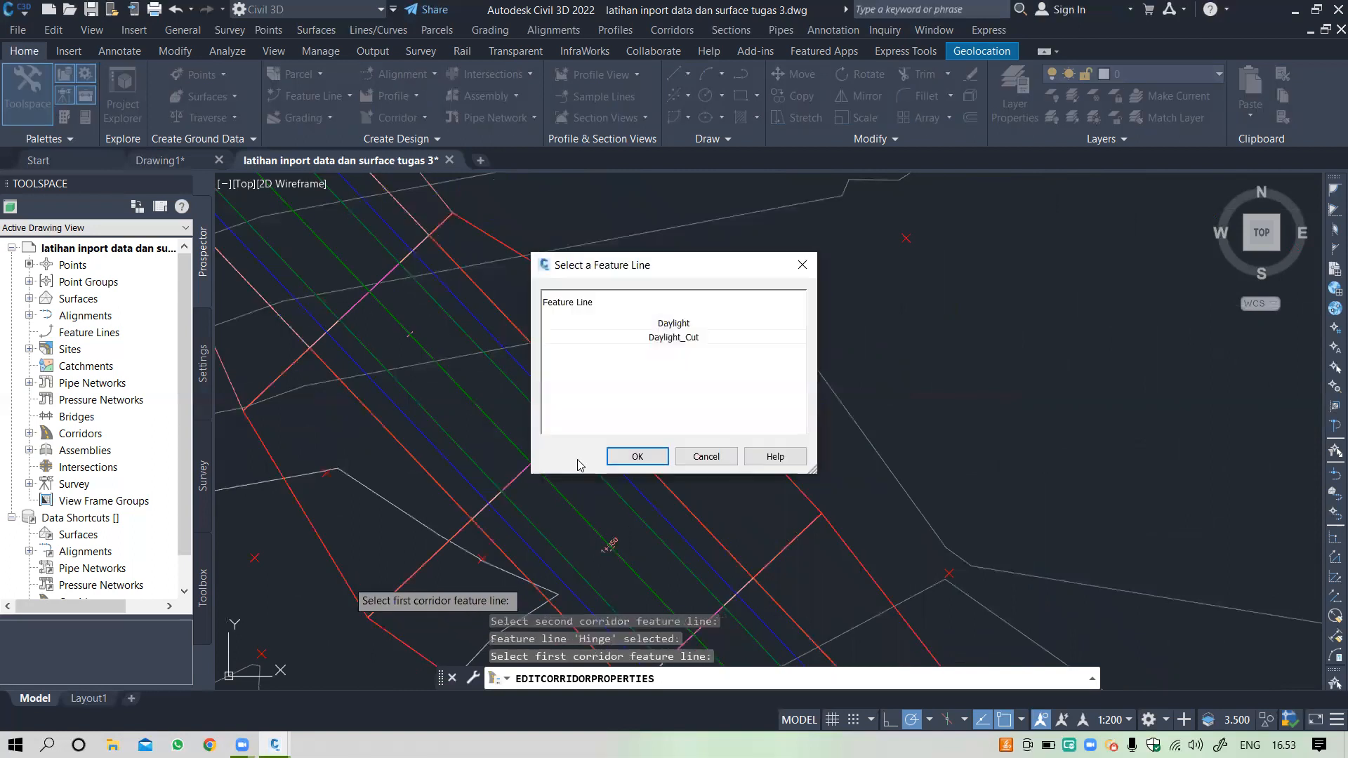
left_click(697, 338)
left_click(637, 457)
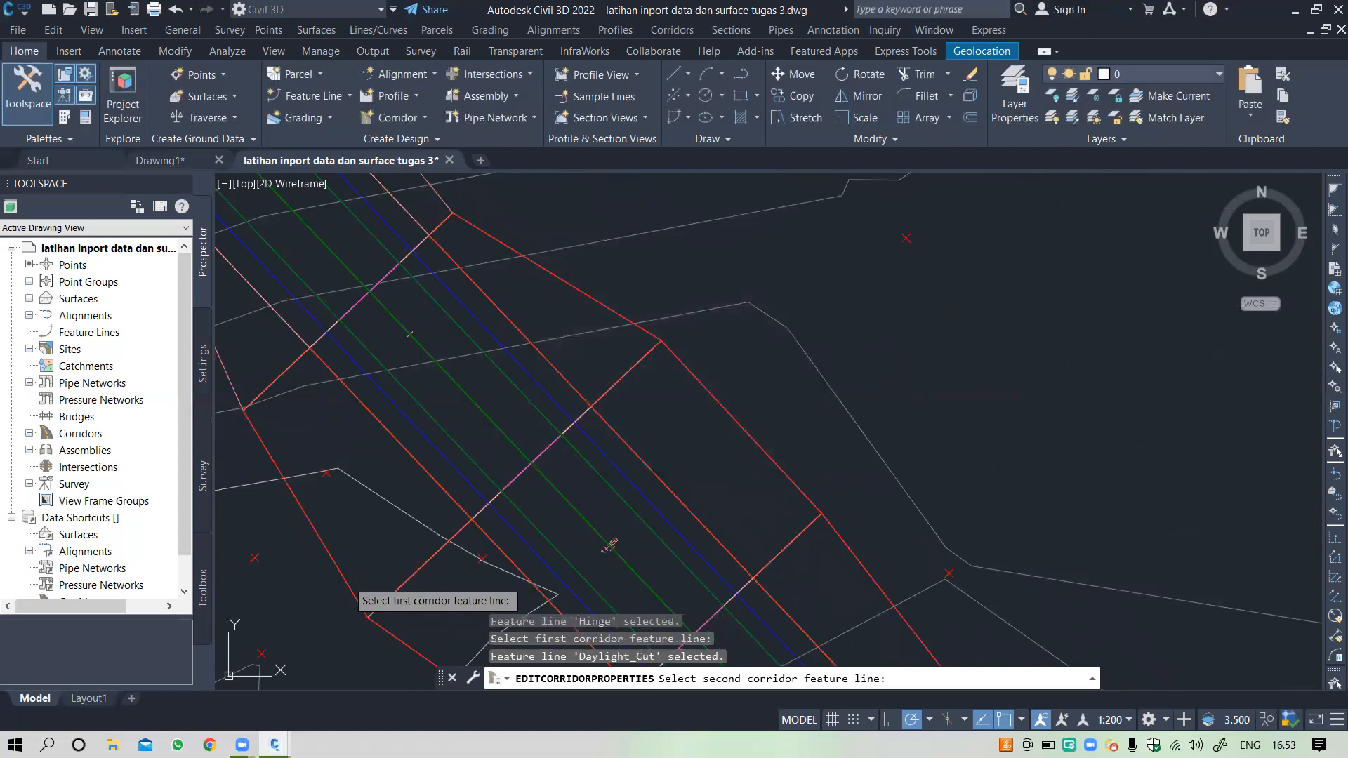
left_click(439, 485)
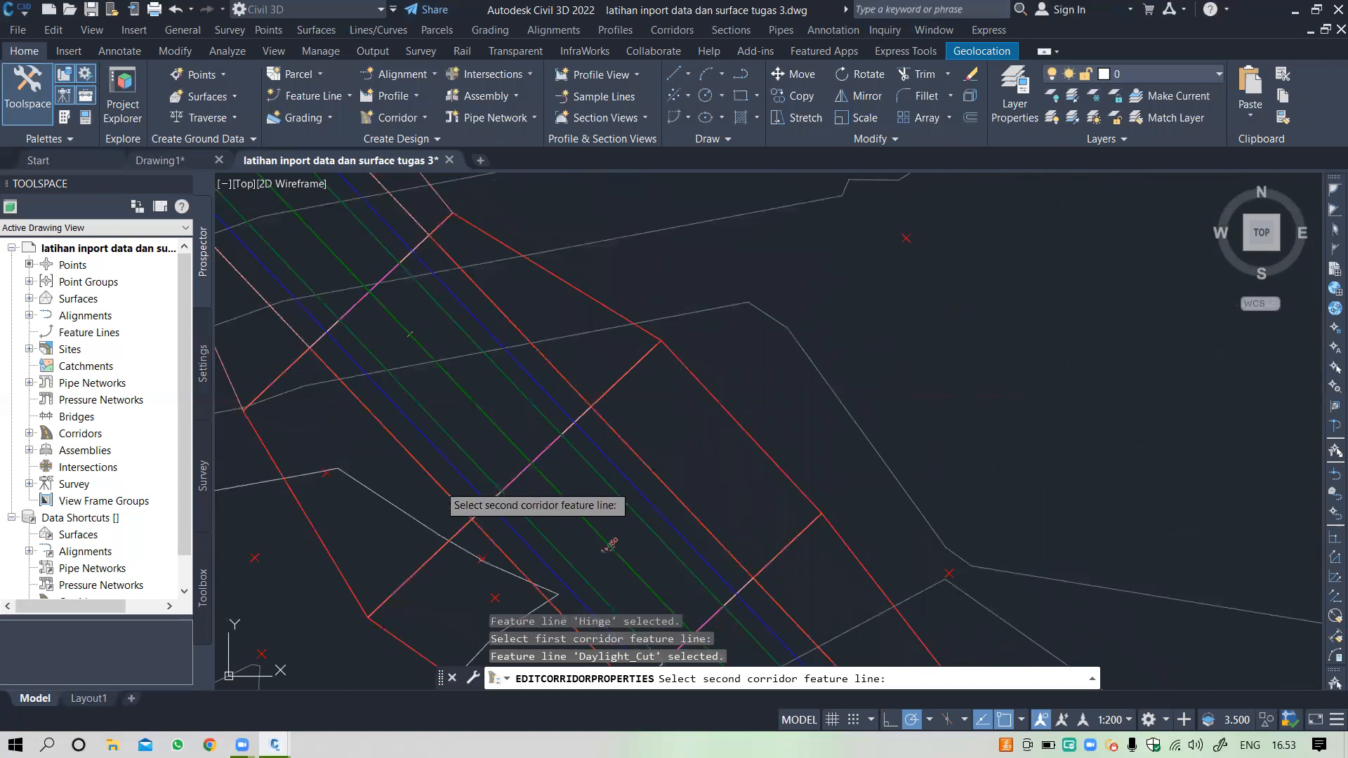
left_click(674, 351)
left_click(640, 455)
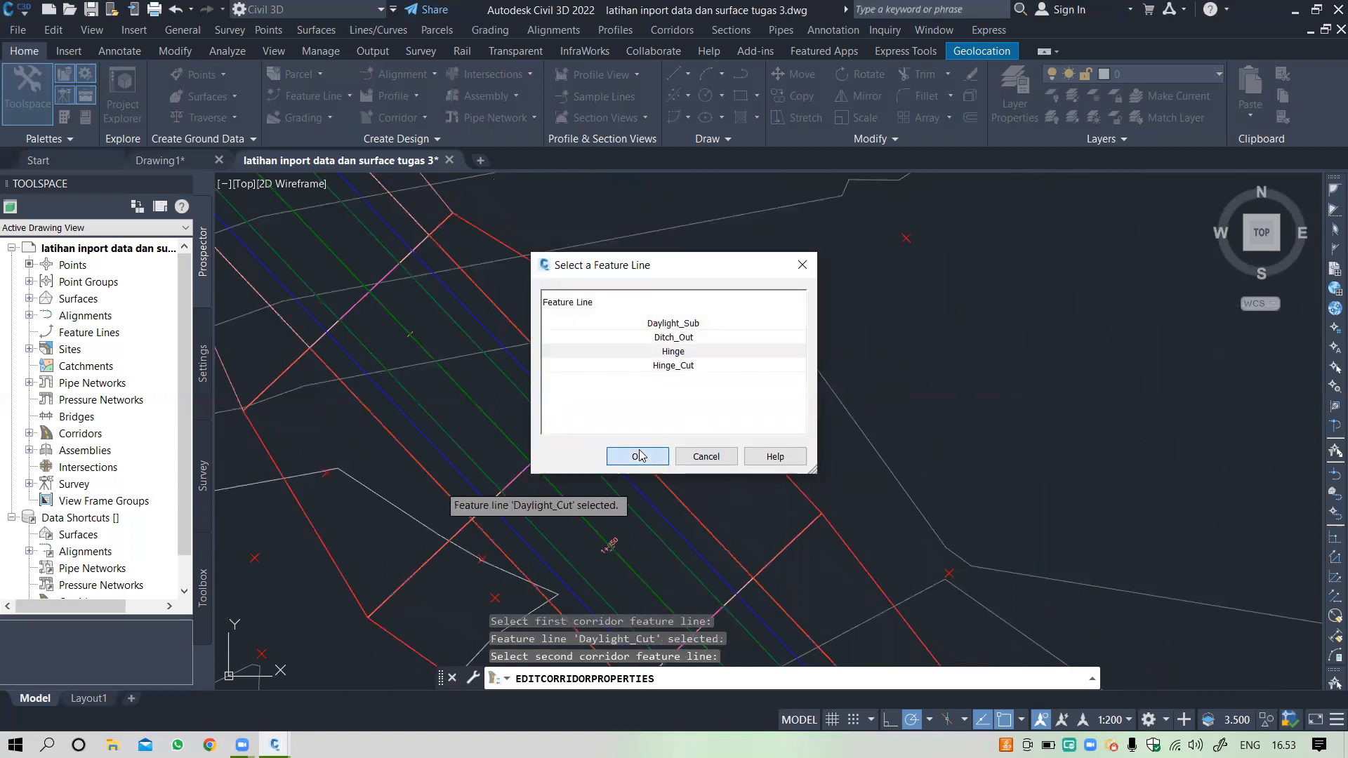
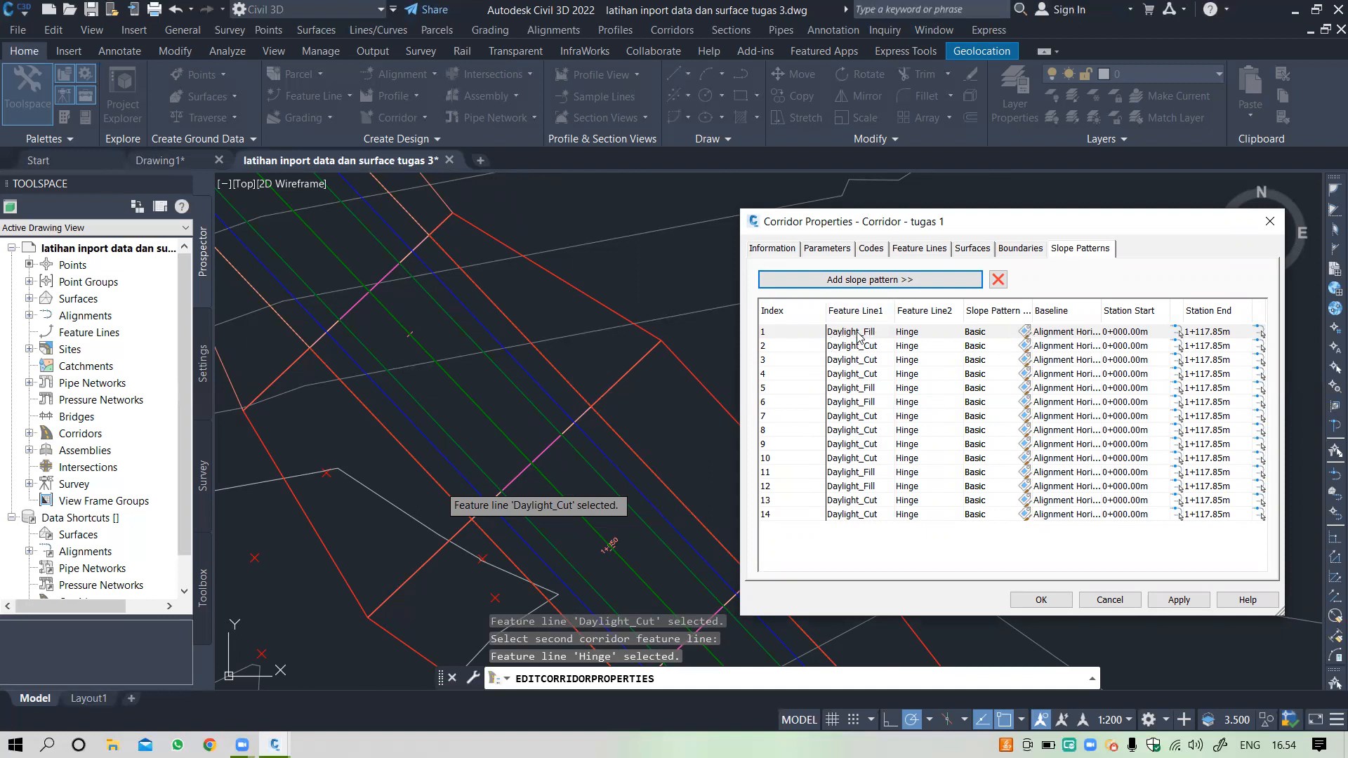
Step: Set the style of slope pattern 1, a Daylight_Fill pattern, to EII-WBN-Basic fill
left_click(1026, 332)
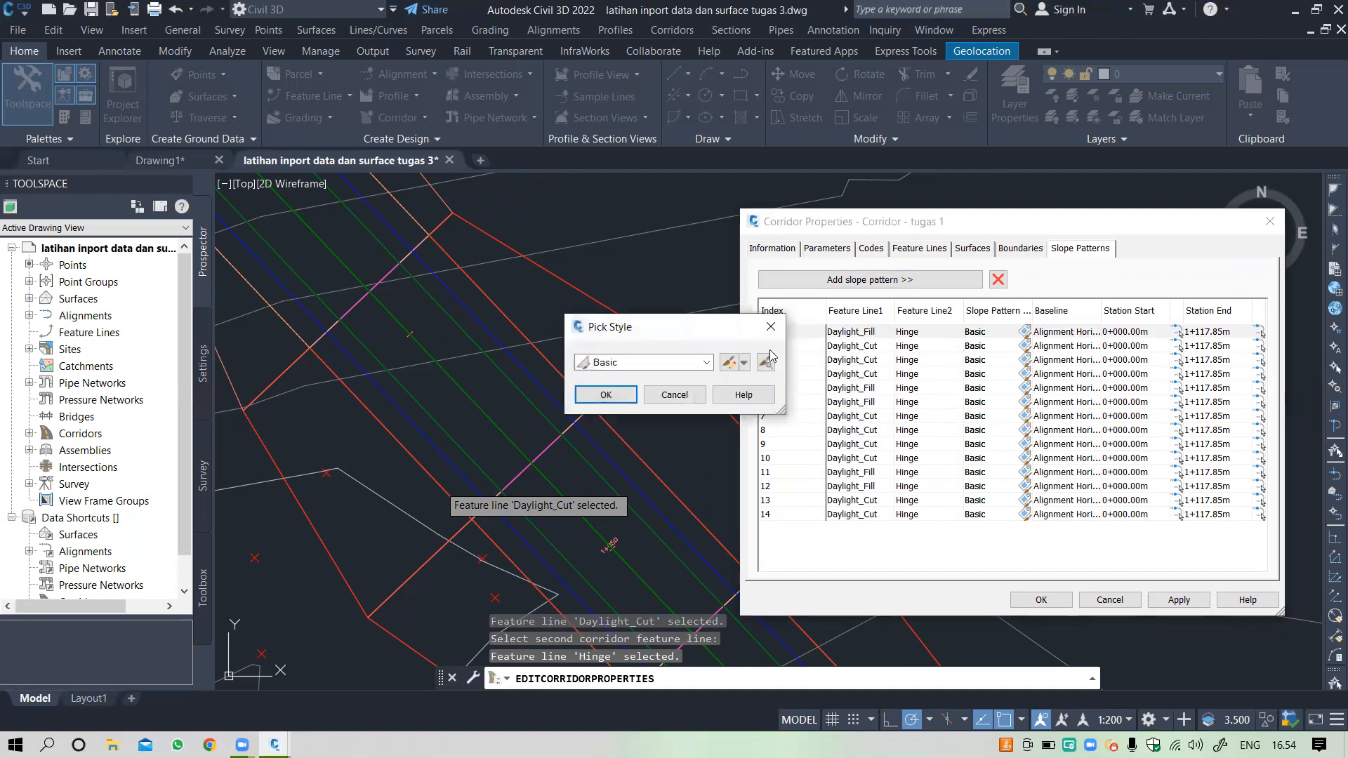
left_click(705, 362)
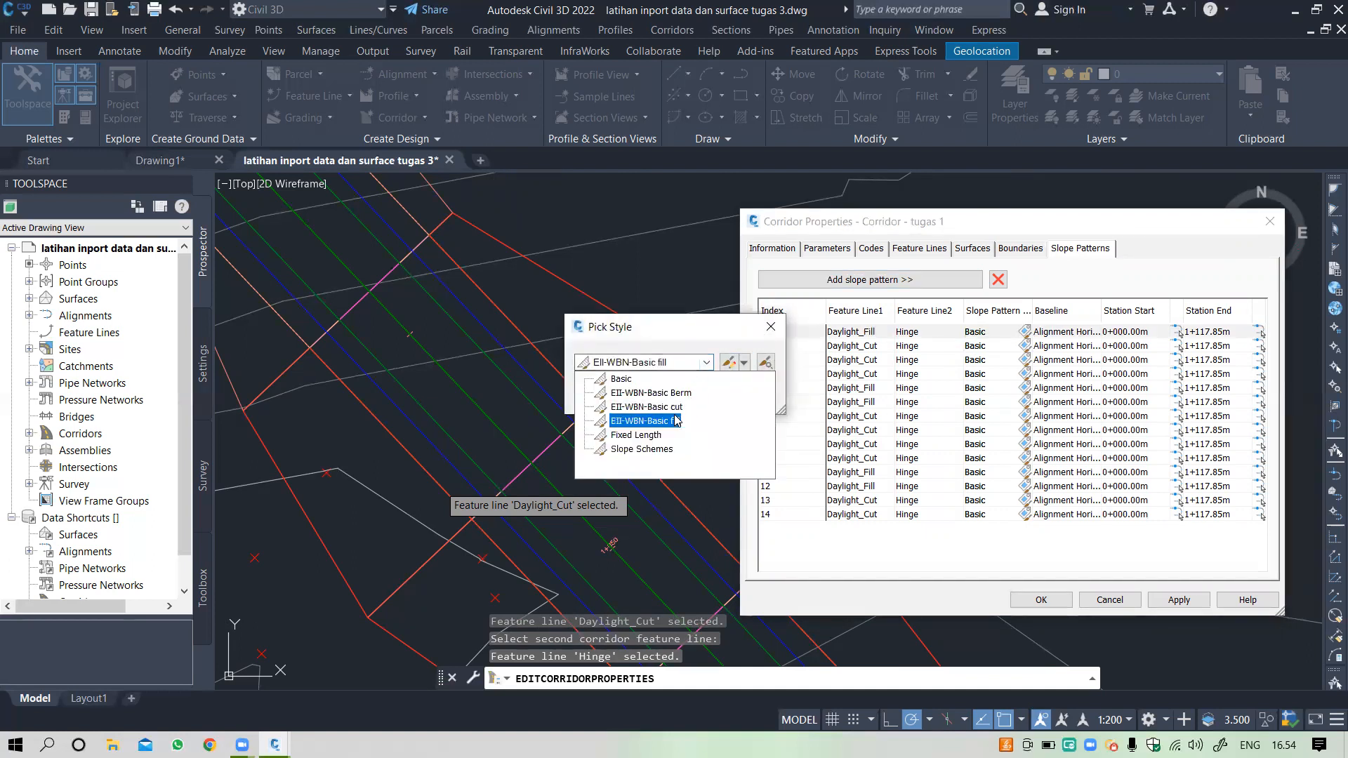
left_click(635, 421)
left_click(627, 396)
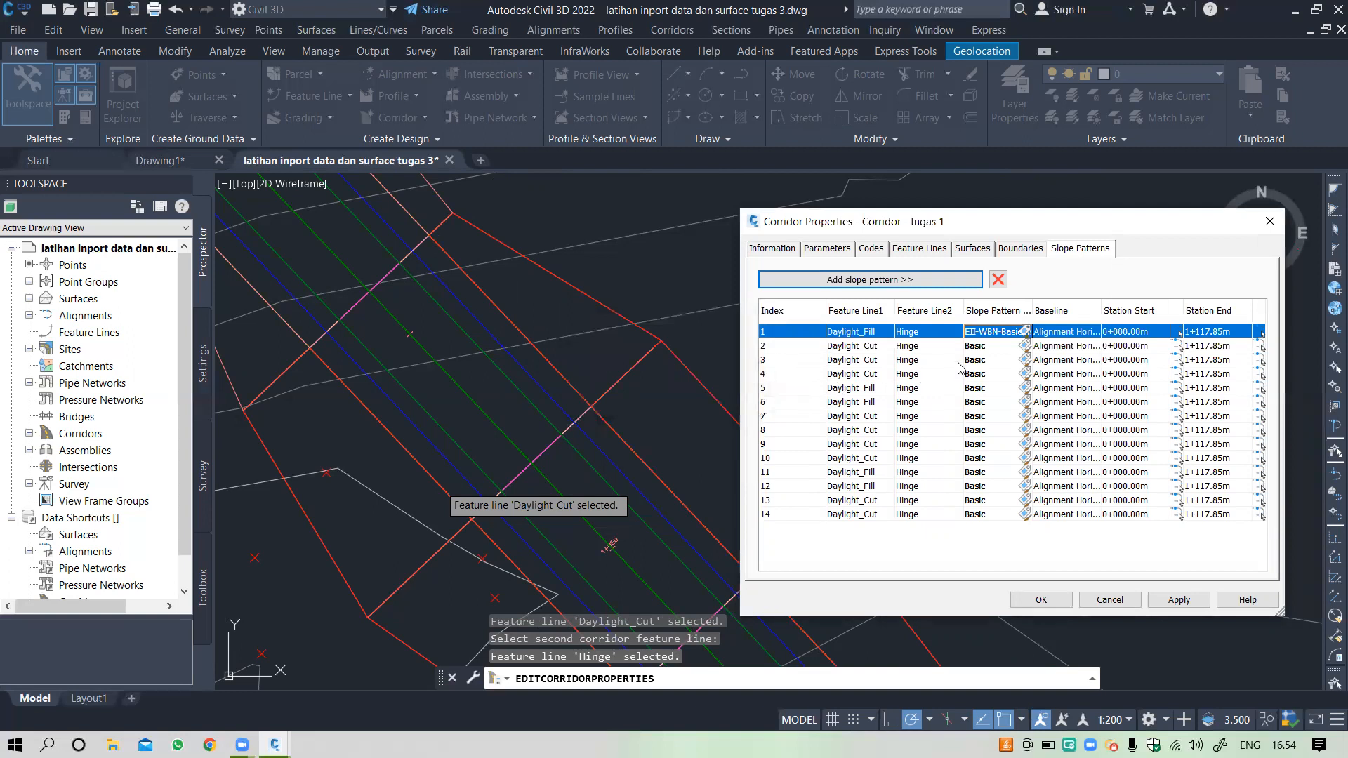
Step: Set the style of the Daylight_Cut slope patterns 2, 3 and 4 to EII-WBN-Basic cut
left_click(1026, 346)
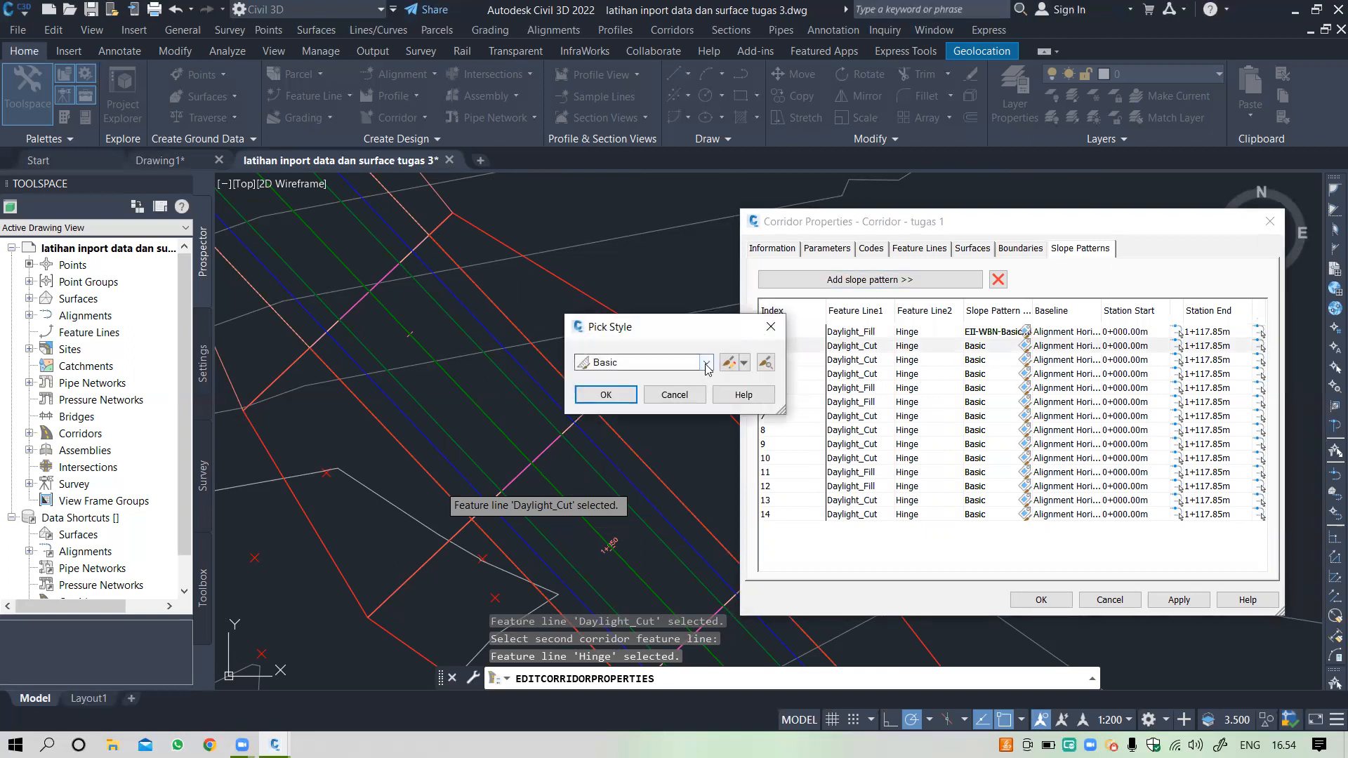
left_click(707, 364)
left_click(659, 409)
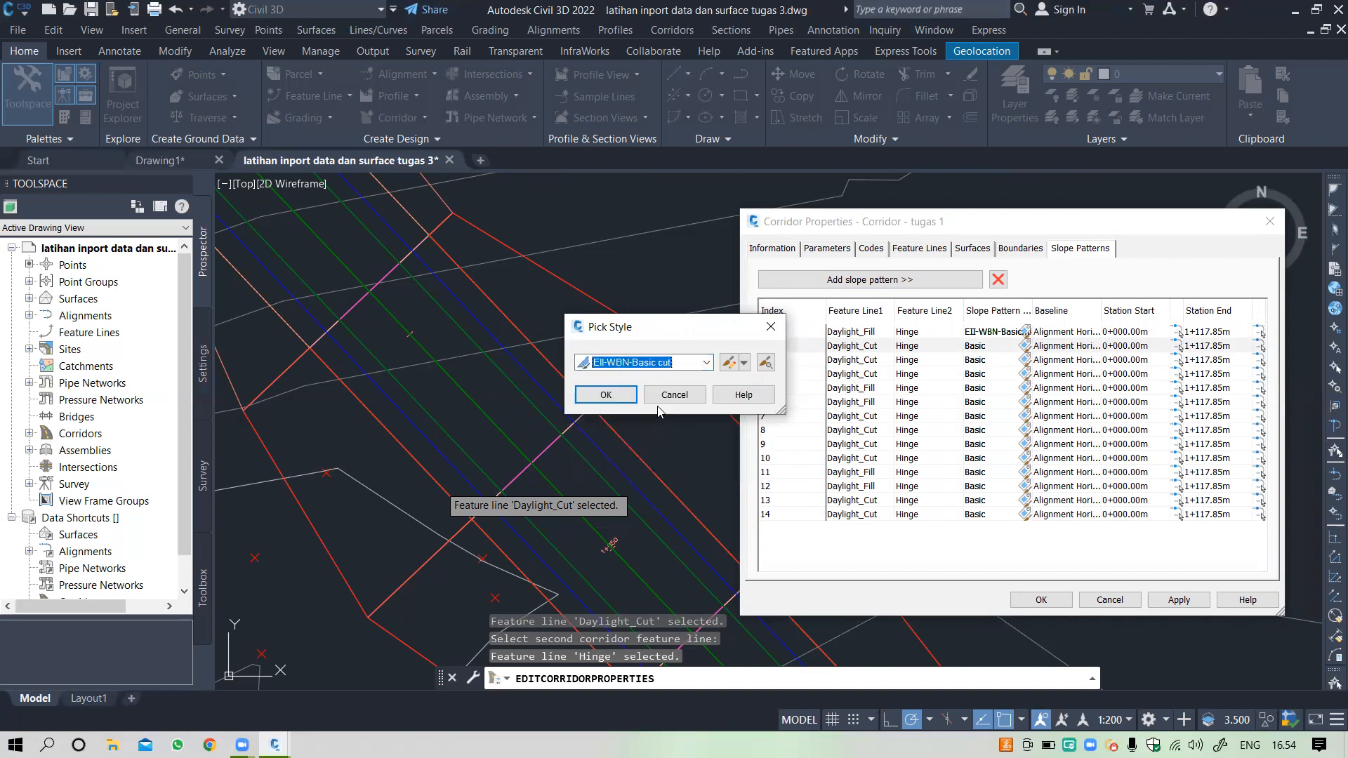
left_click(600, 394)
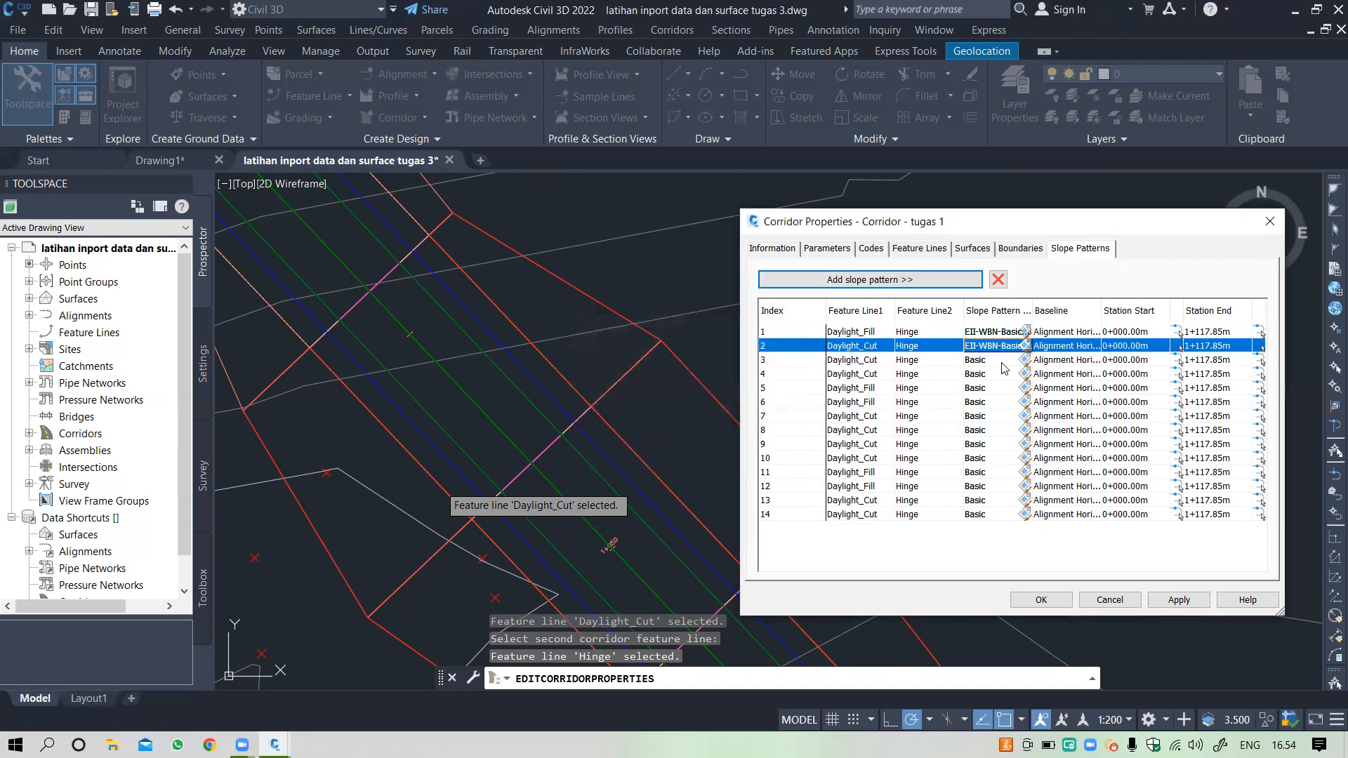
left_click(1025, 361)
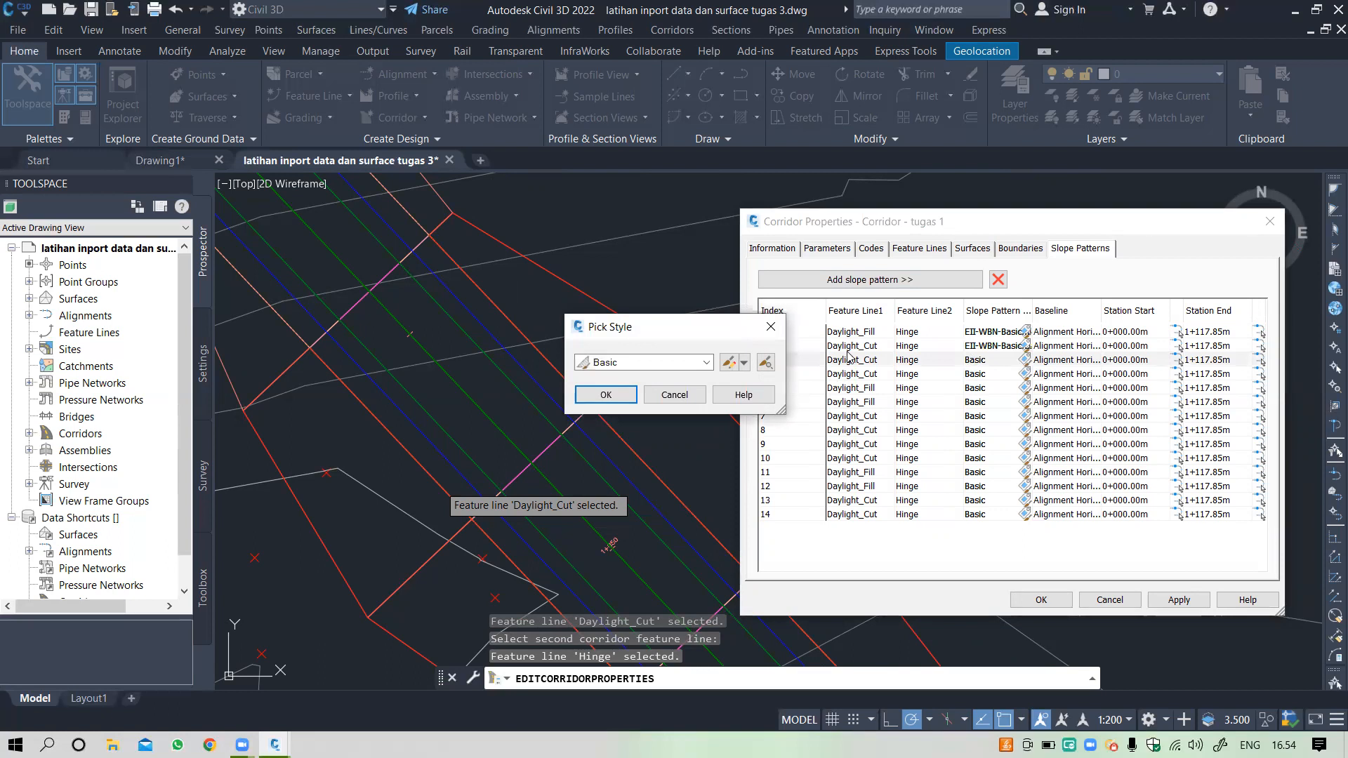
left_click(706, 363)
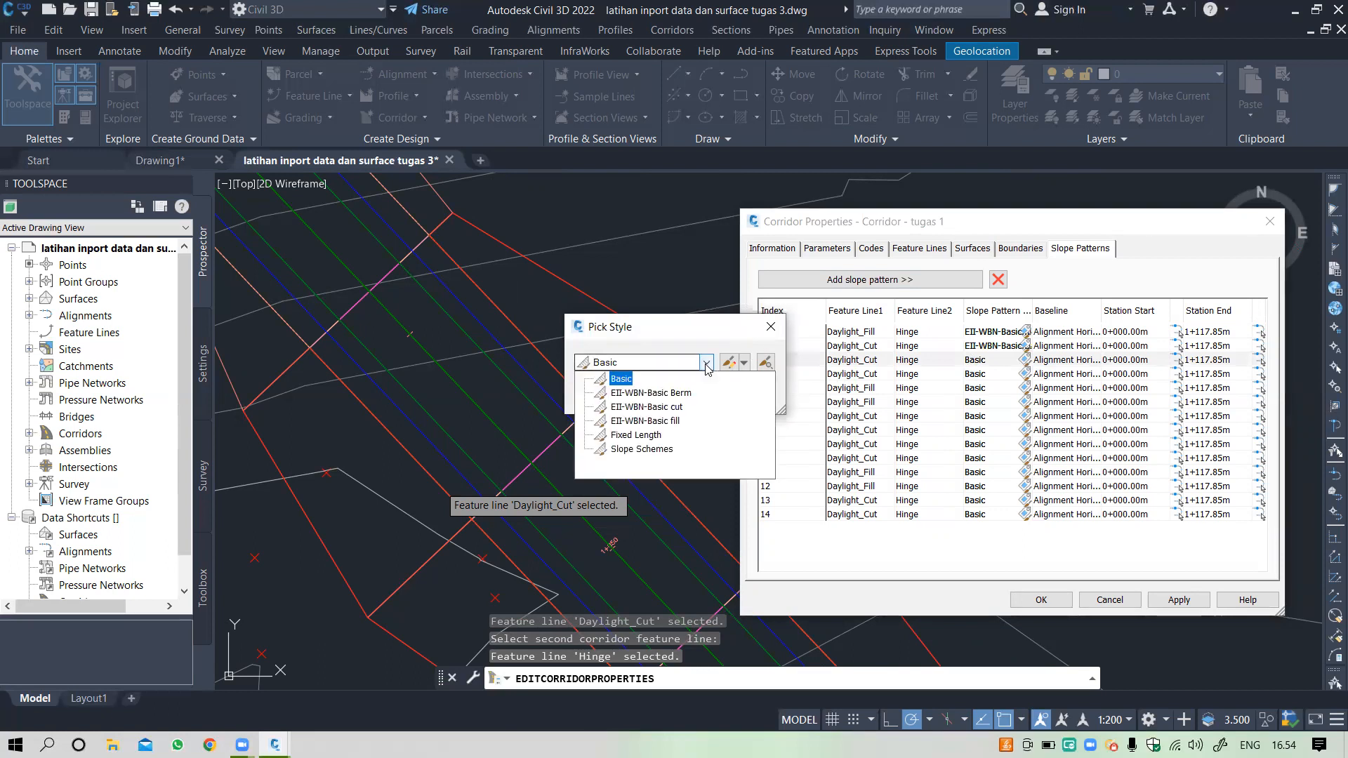
left_click(617, 407)
left_click(610, 404)
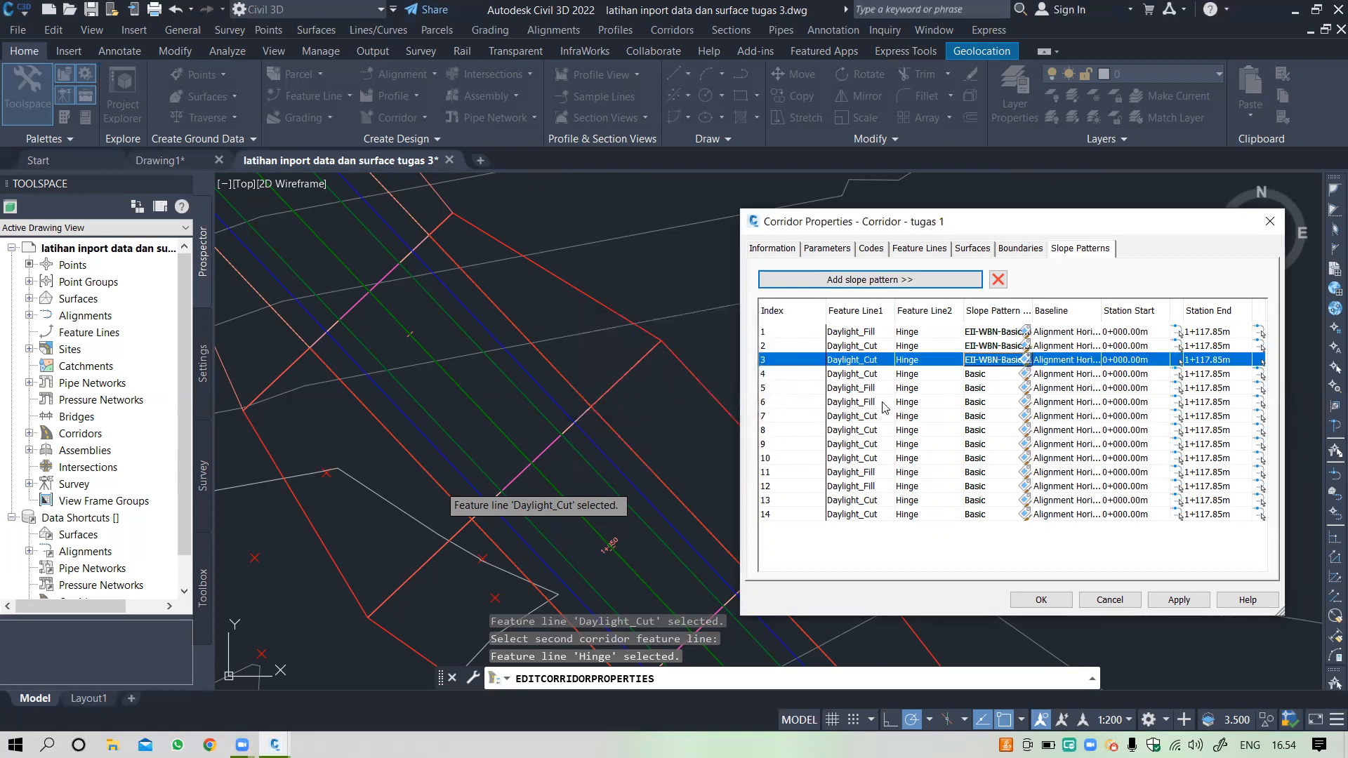
left_click(1025, 376)
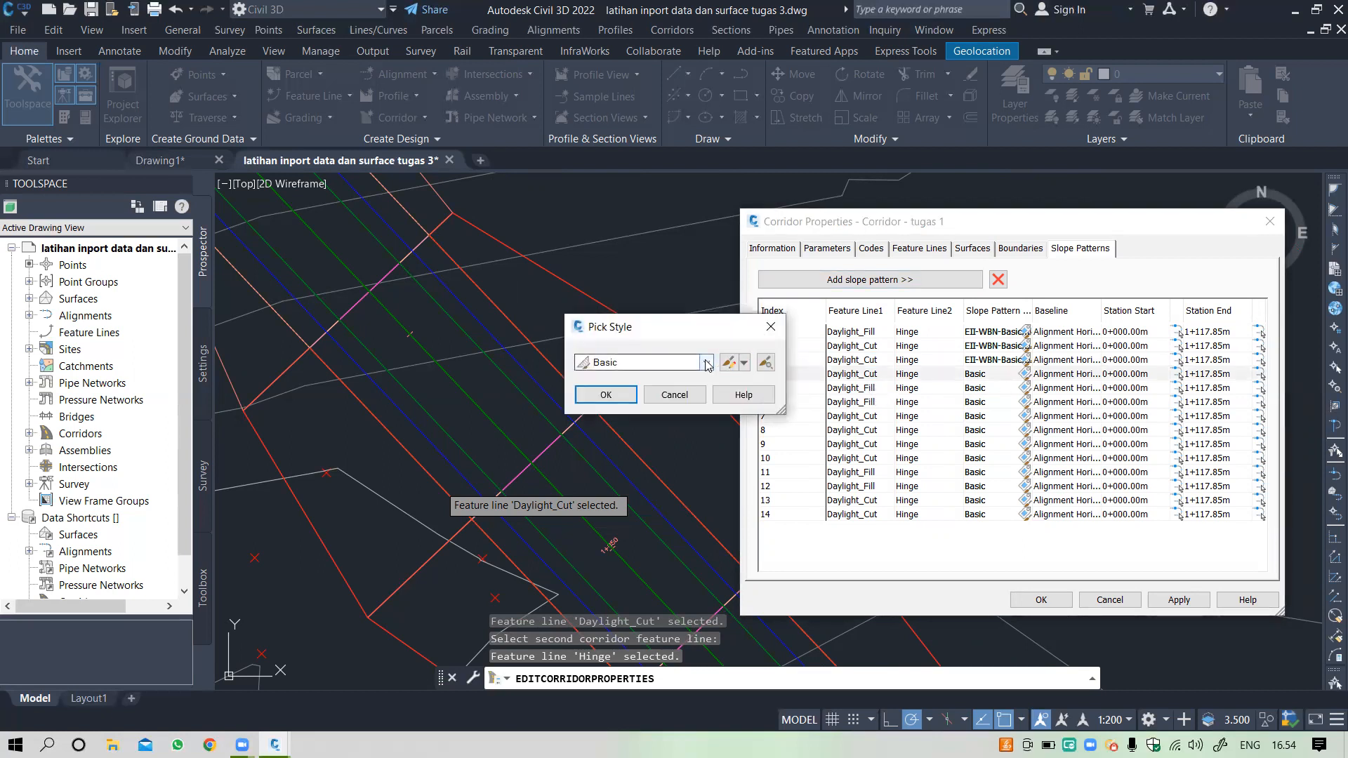
left_click(706, 363)
left_click(652, 407)
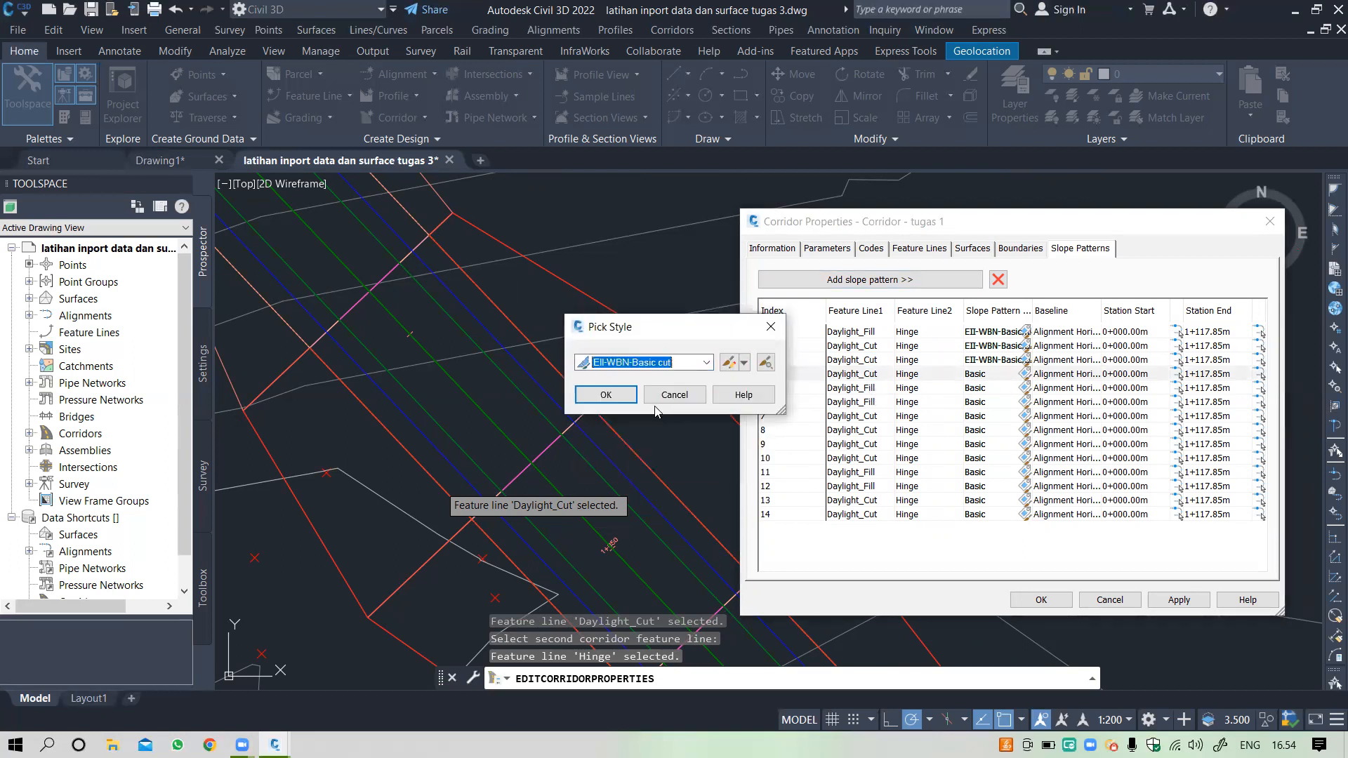
left_click(608, 395)
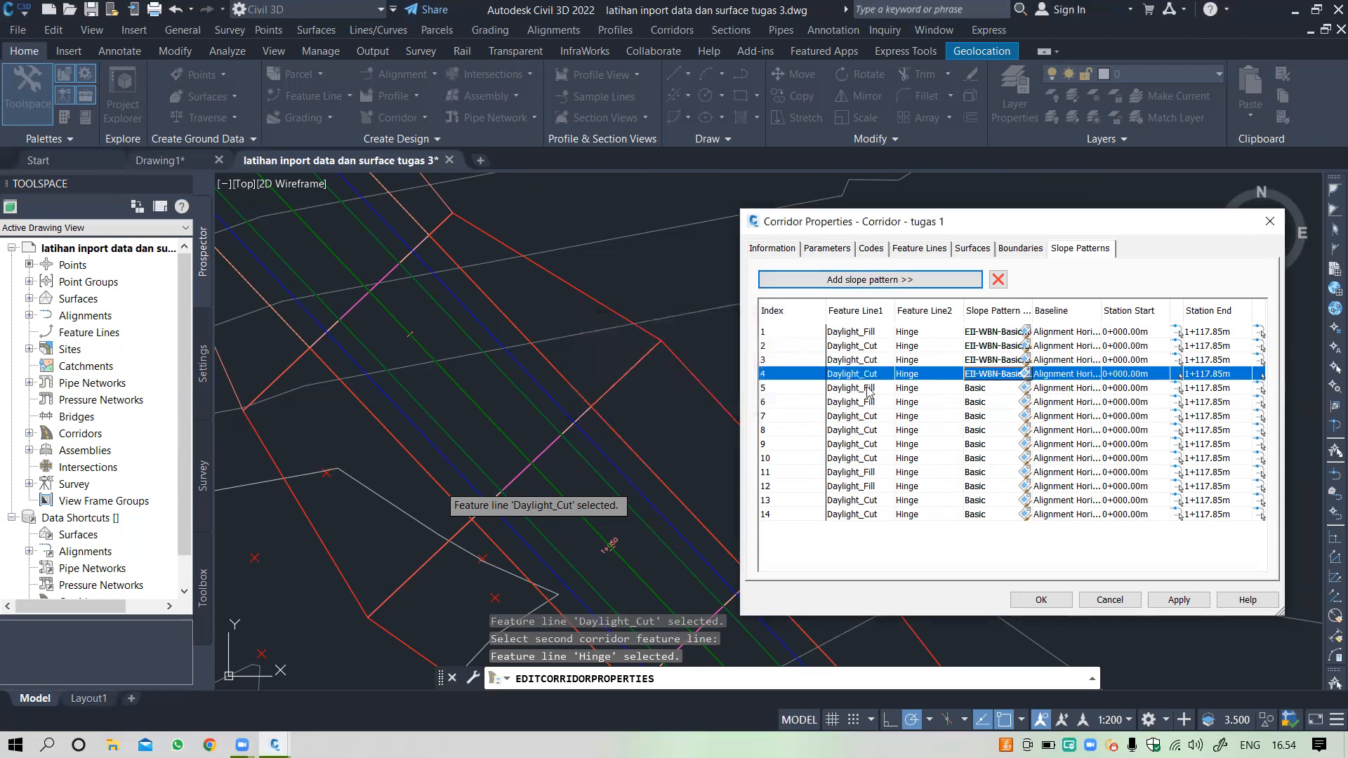
Step: Set the style of Daylight_Fill slope pattern 5 to EII-WBN-Basic fill and open the style choice for slope pattern 6
left_click(1026, 388)
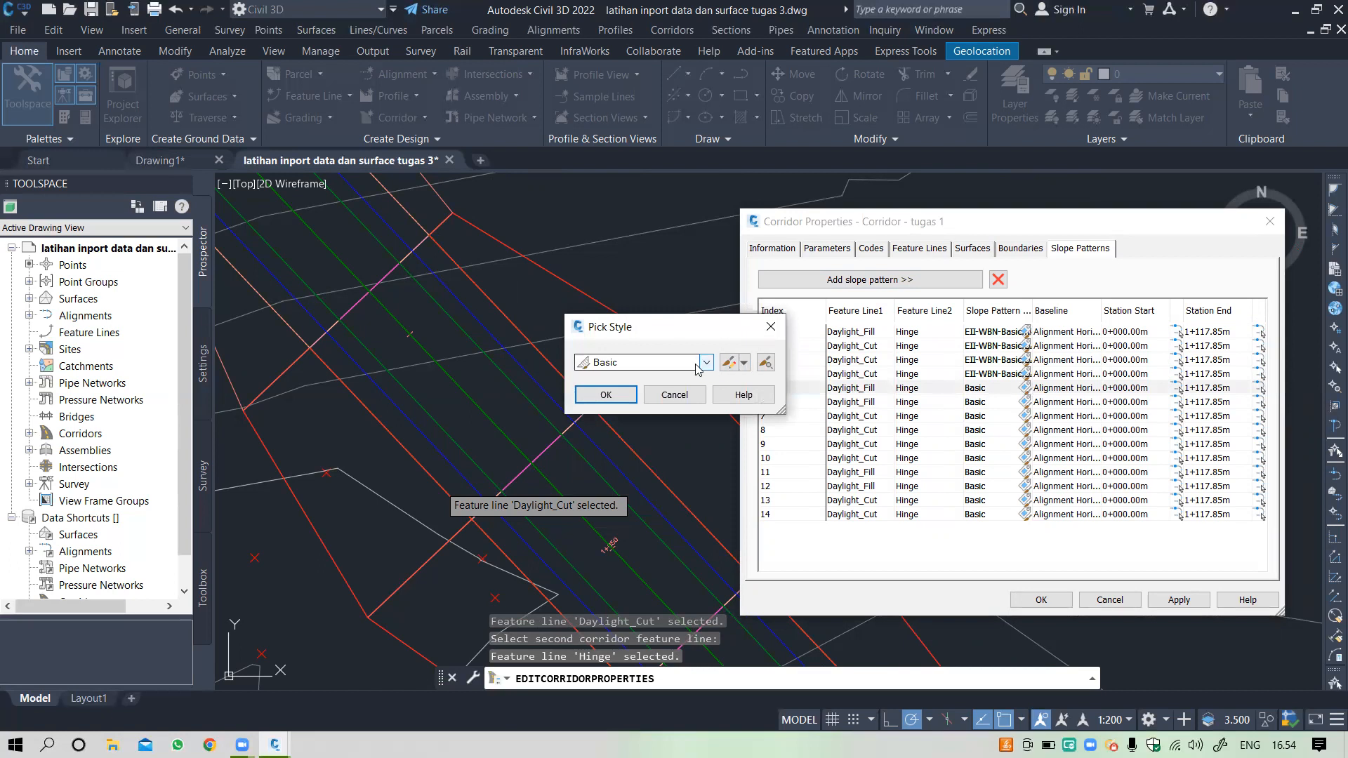
left_click(694, 367)
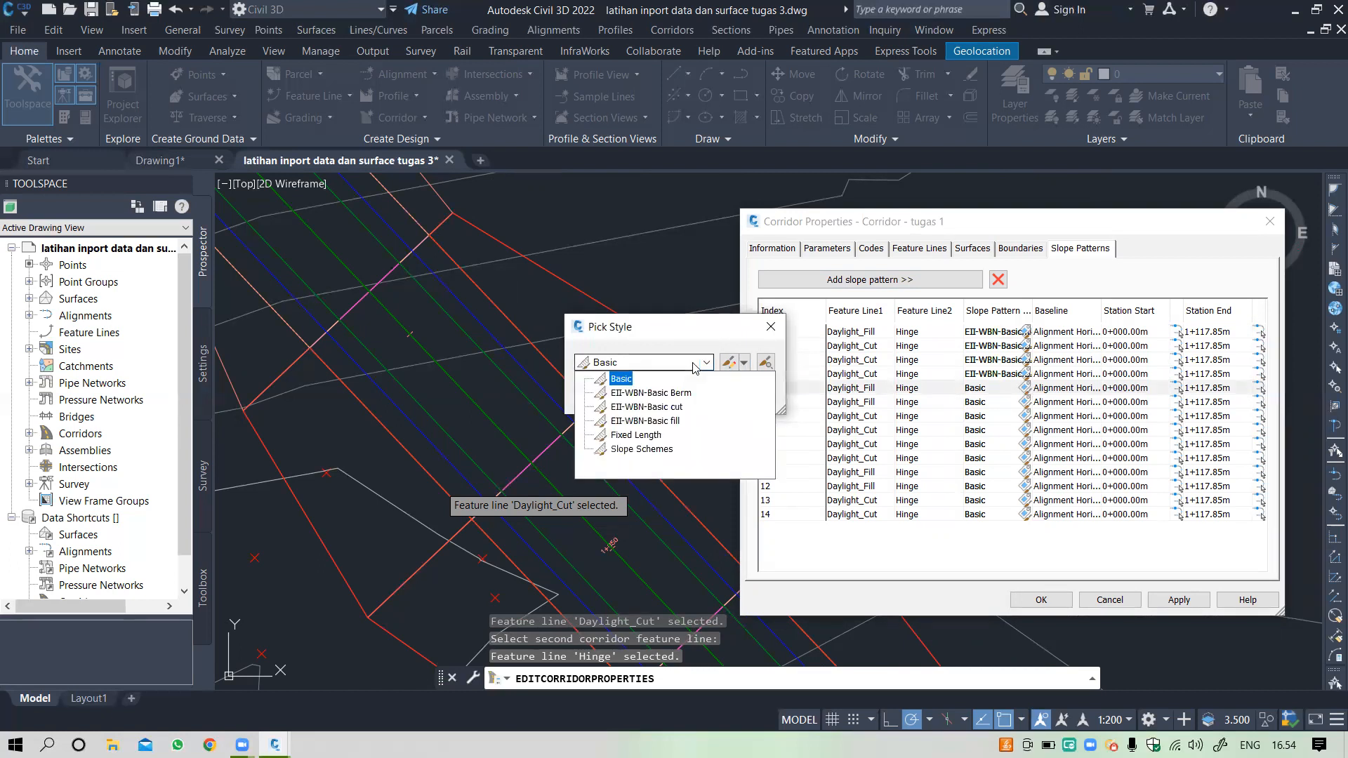
left_click(653, 423)
left_click(605, 395)
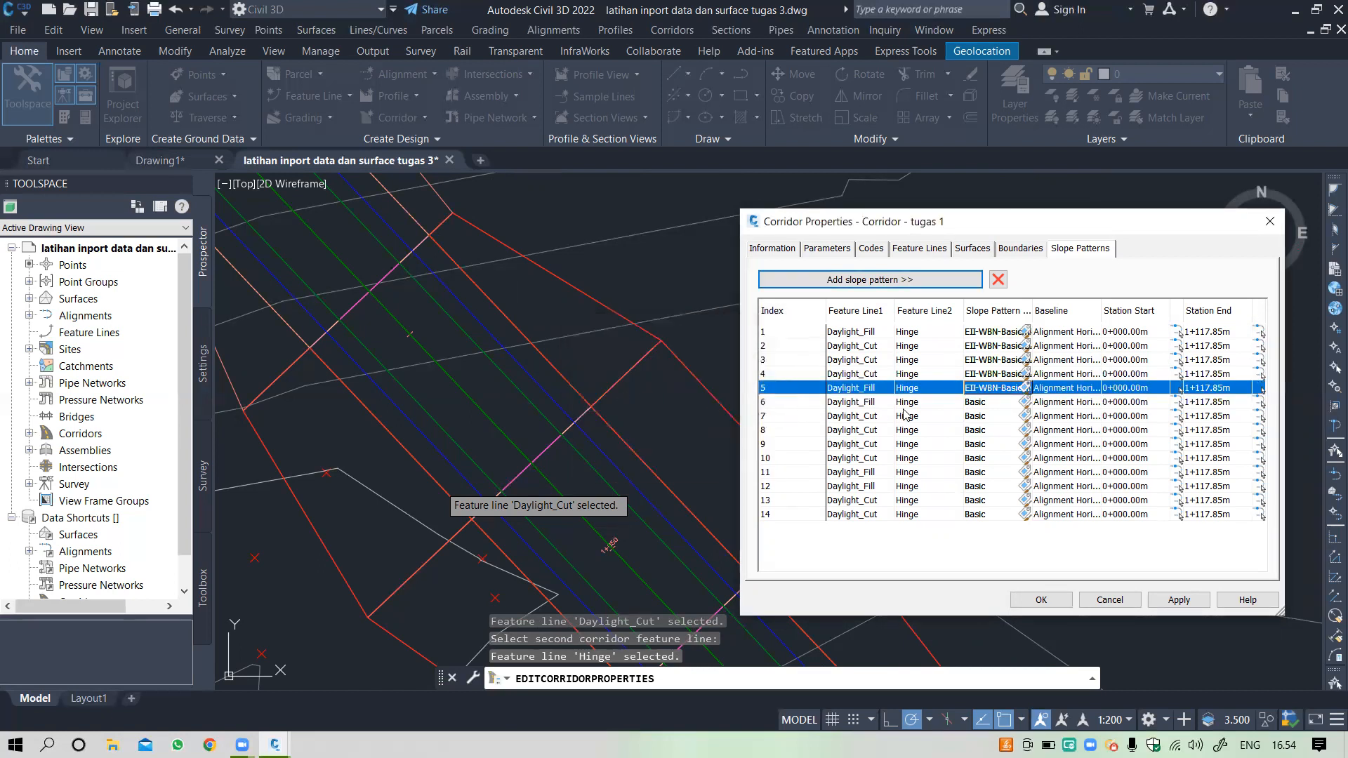
left_click(1027, 402)
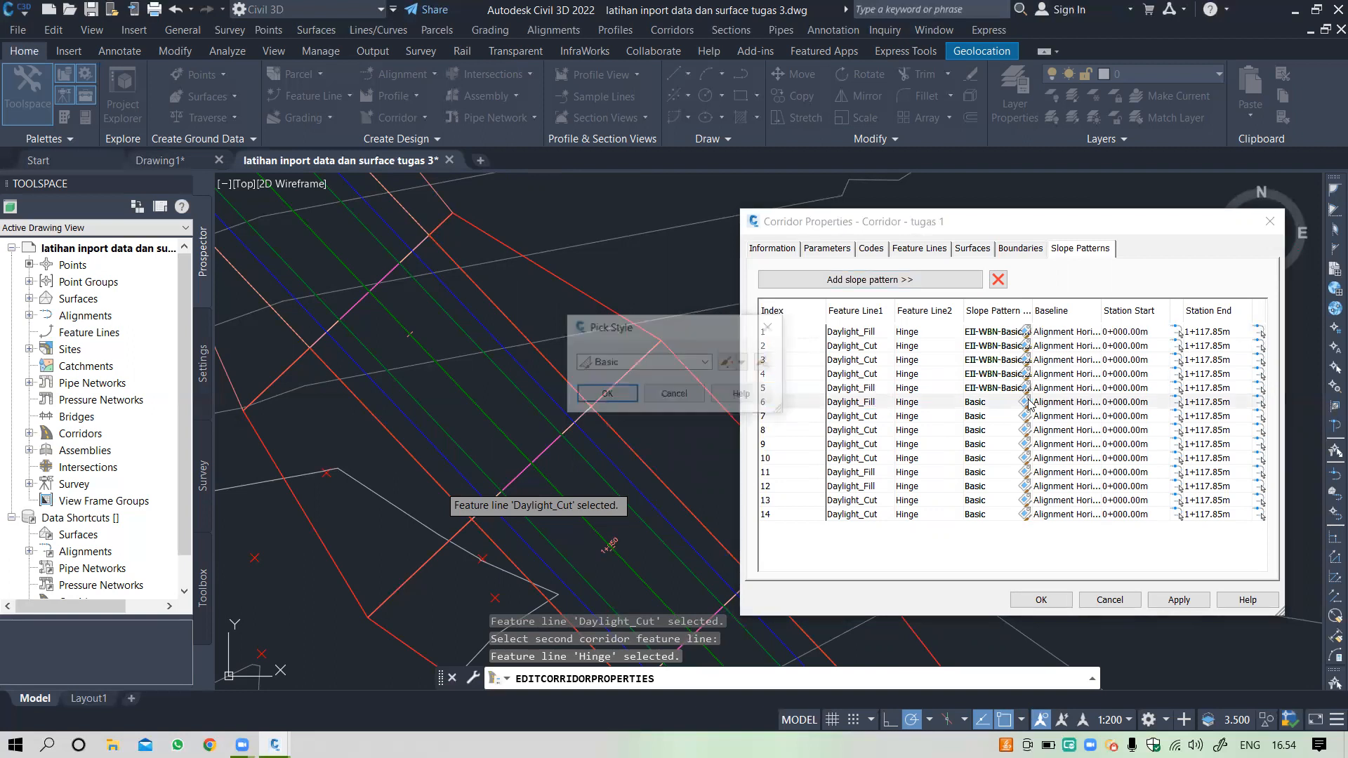
Step: Assign the EII-WBN-Basic fill style to slope pattern 6 of the tugas 1 corridor
left_click(695, 362)
left_click(621, 420)
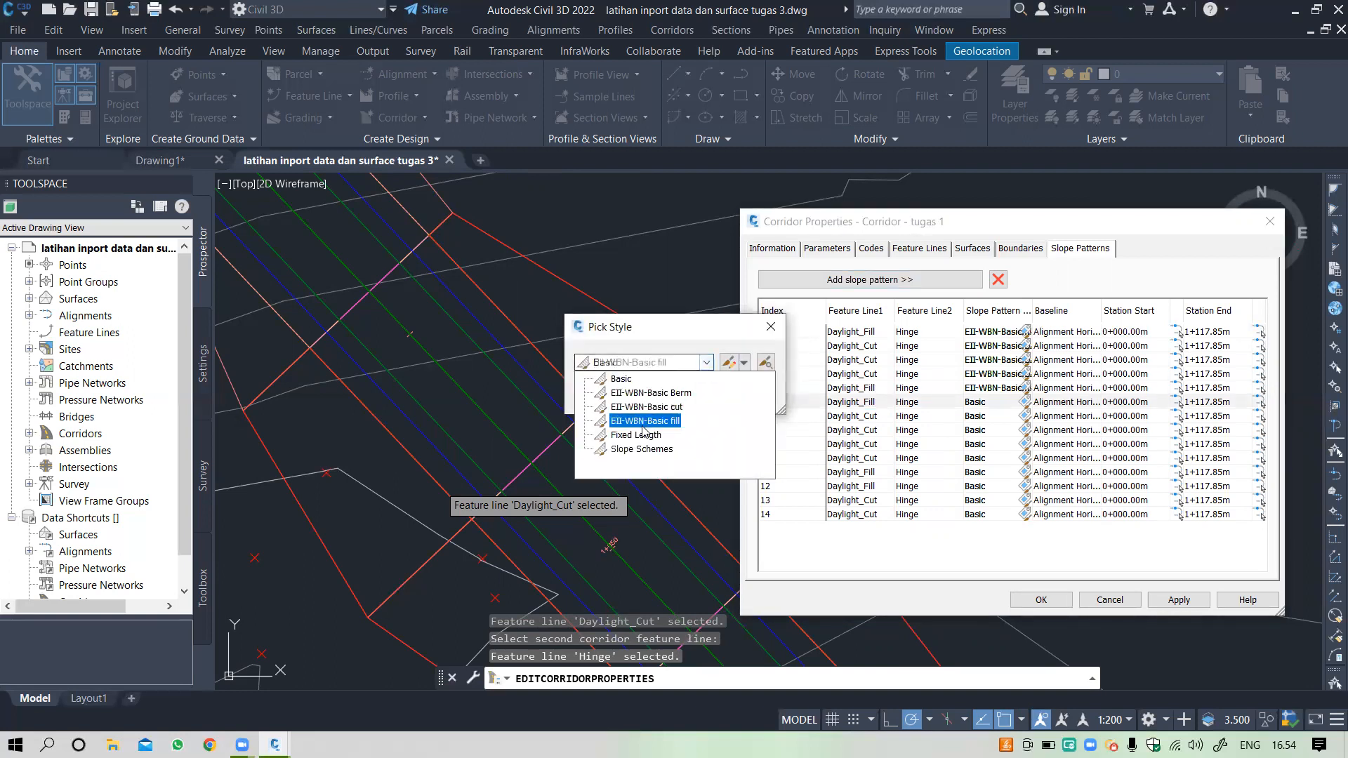
left_click(610, 398)
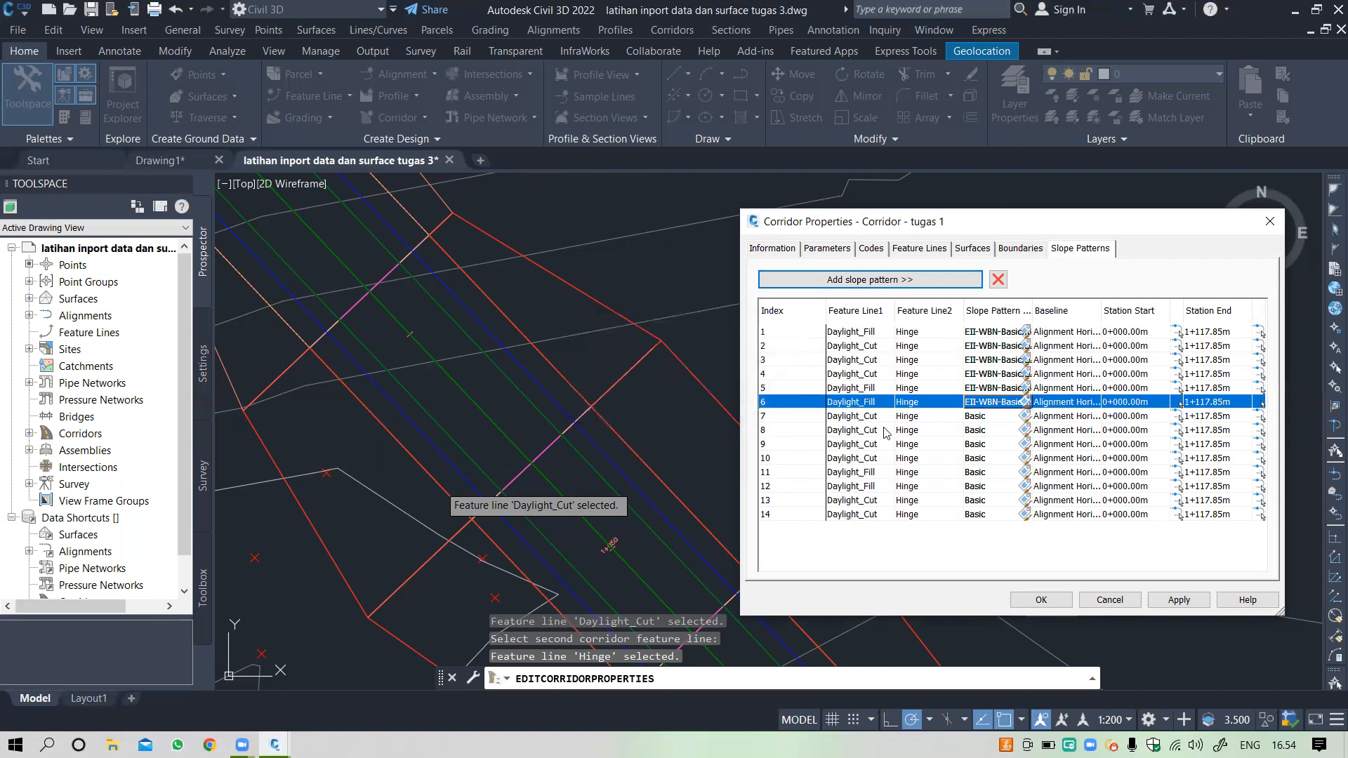
Step: Assign the EII-WBN-Basic cut style to slope patterns 7 and 8, both on Daylight_Cut feature lines
left_click(1027, 416)
left_click(1026, 416)
left_click(706, 362)
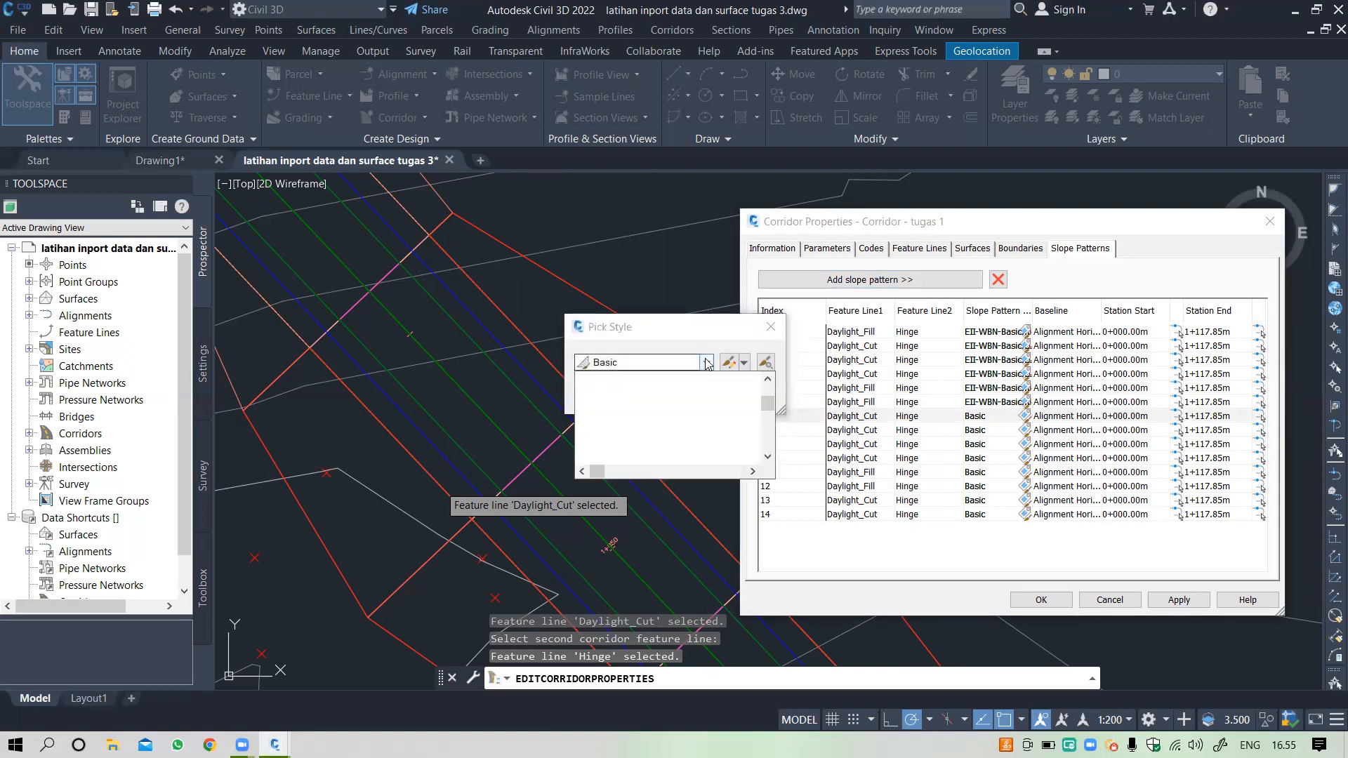
left_click(653, 421)
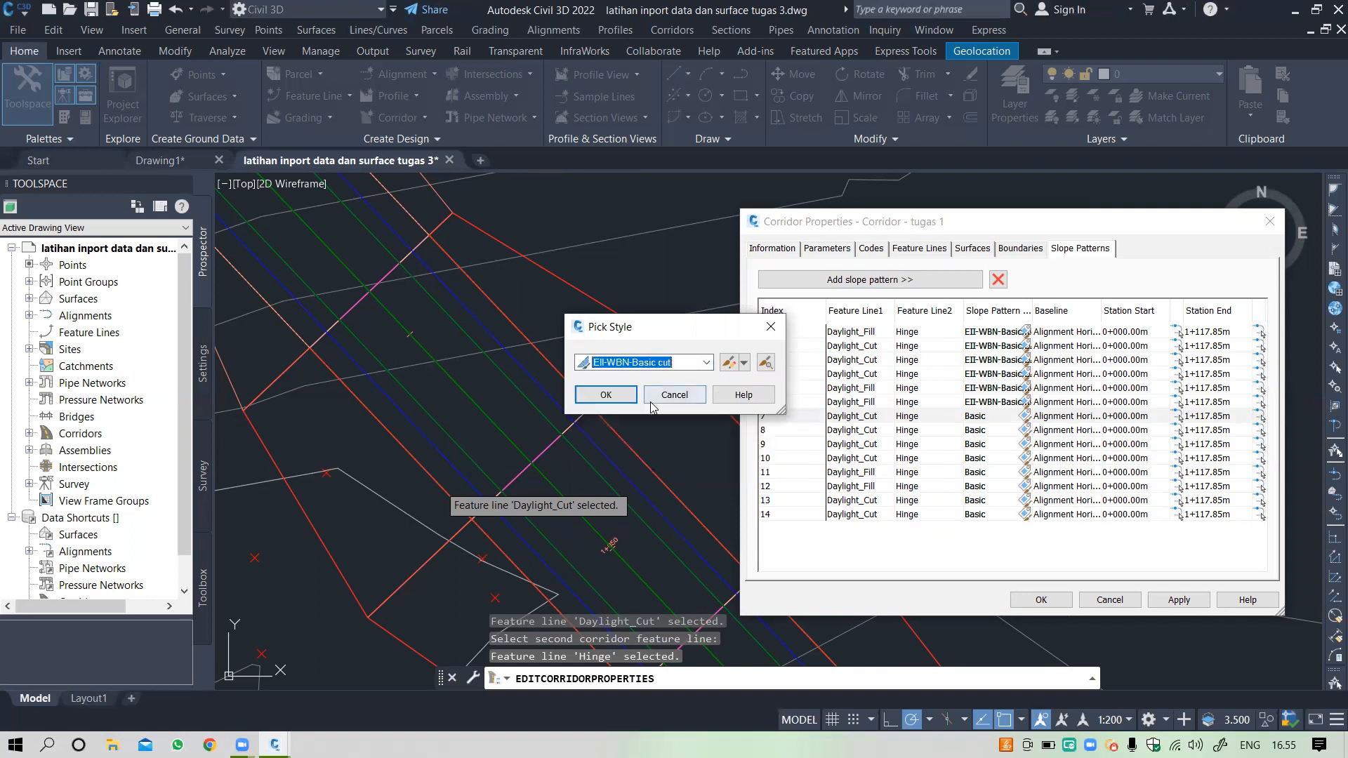
left_click(610, 396)
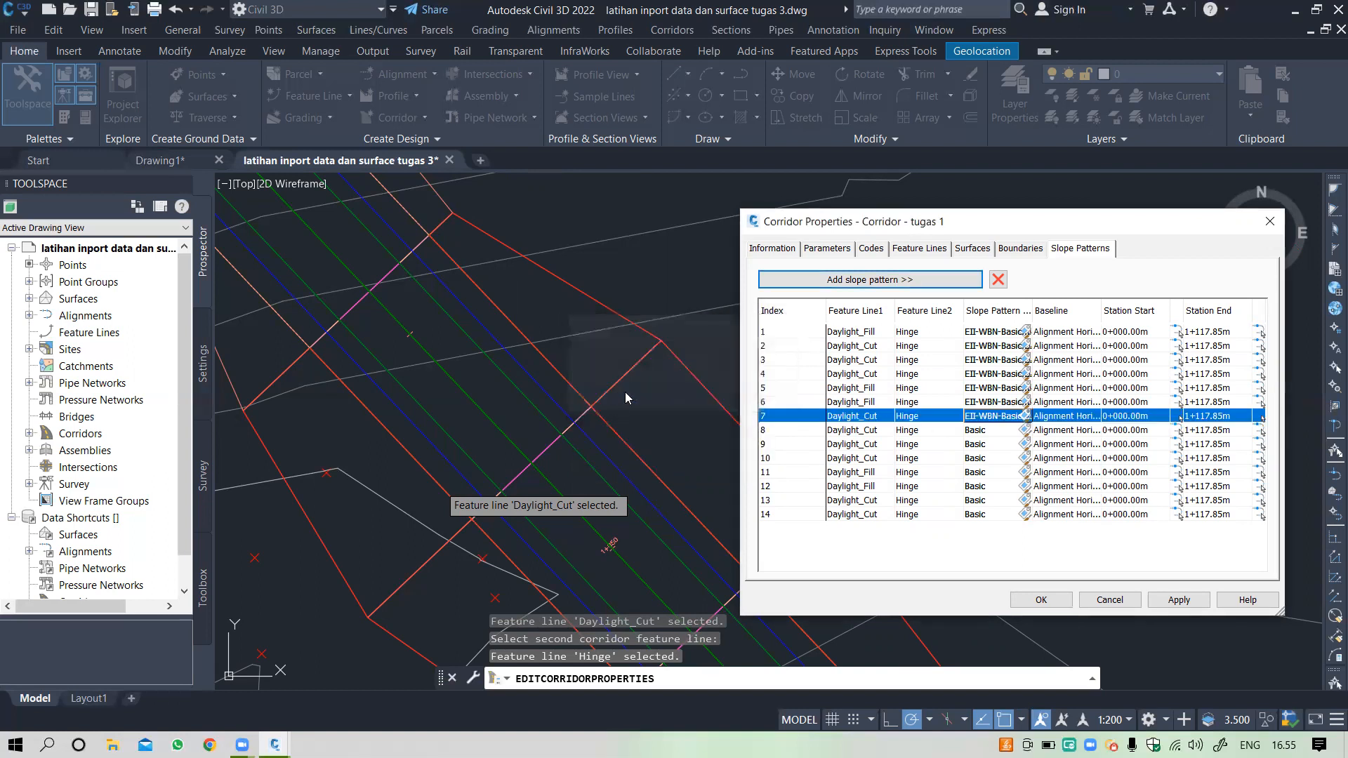
left_click(1023, 431)
left_click(1024, 431)
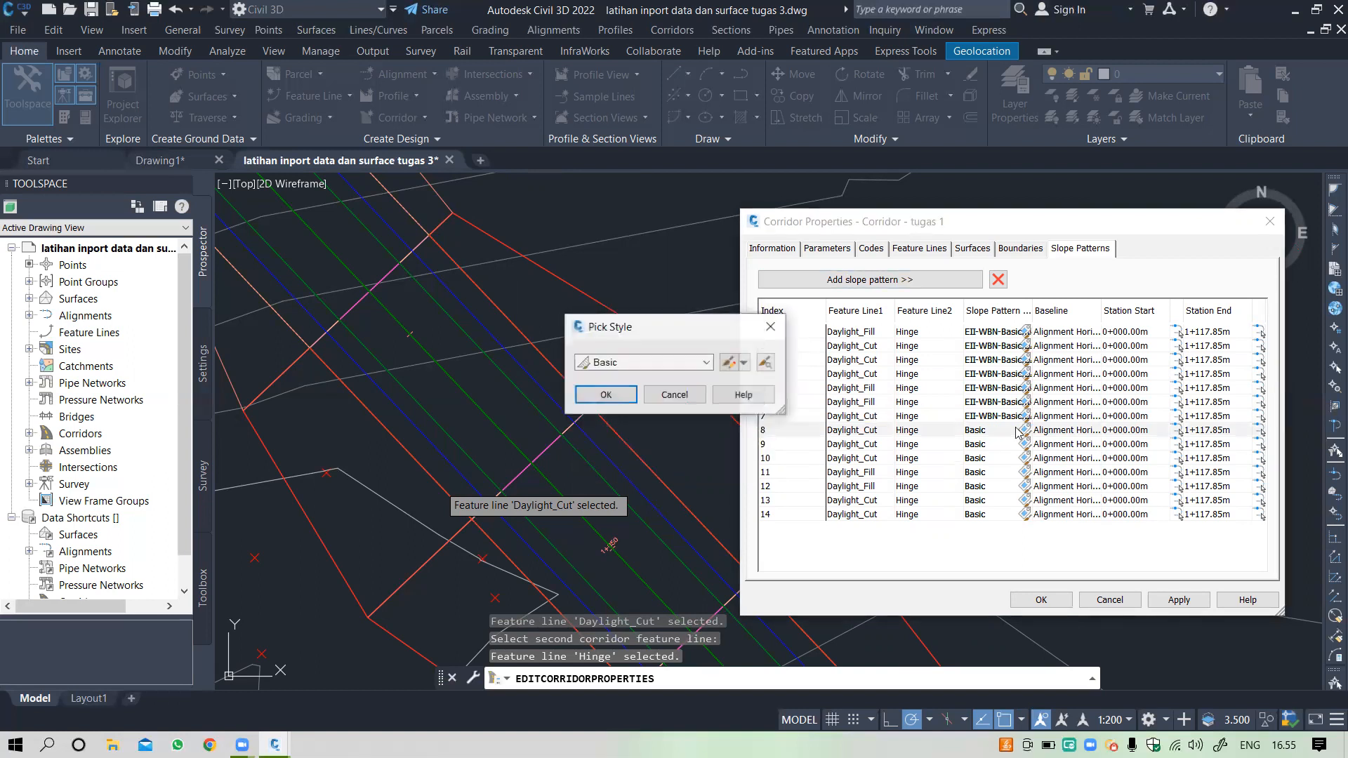
left_click(705, 362)
left_click(650, 406)
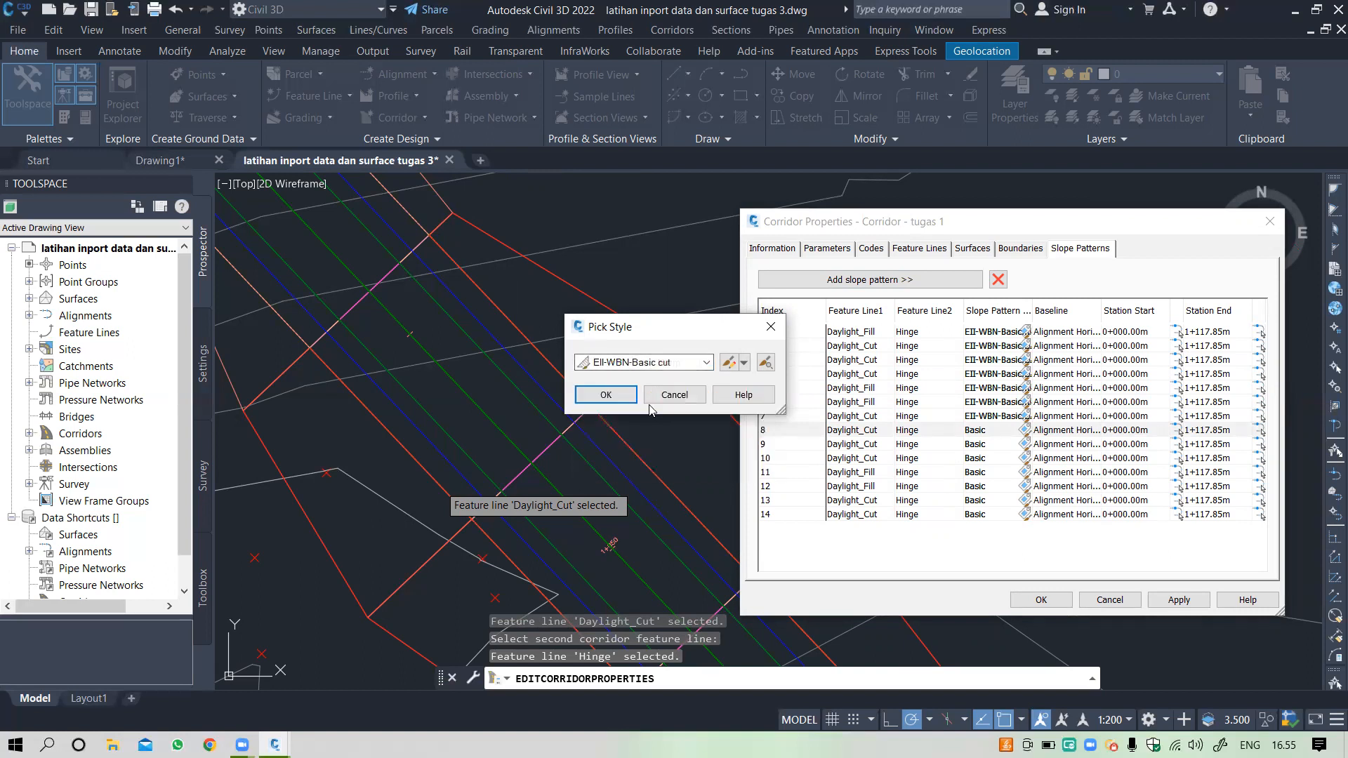
left_click(607, 394)
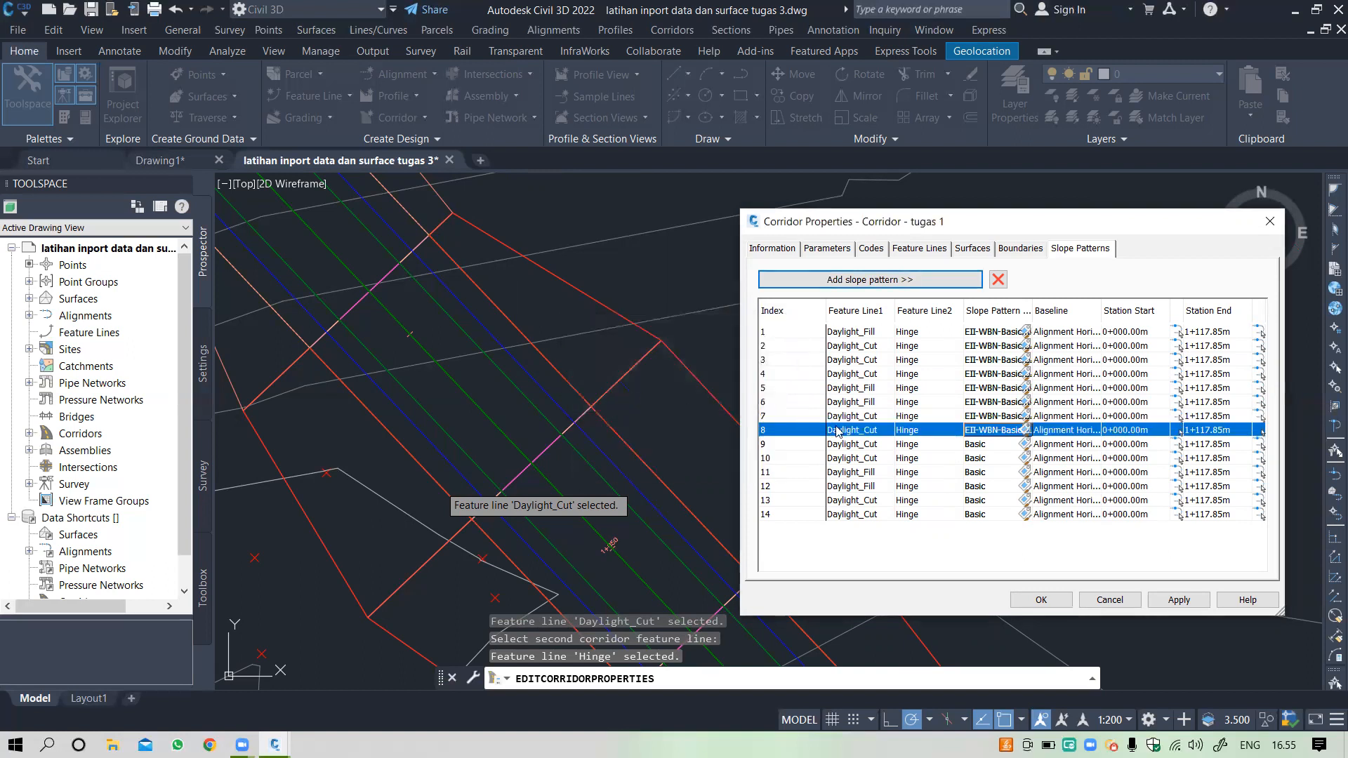
Step: Change slope patterns 9 and 10 to the EII-WBN-Basic cut style
left_click(1024, 445)
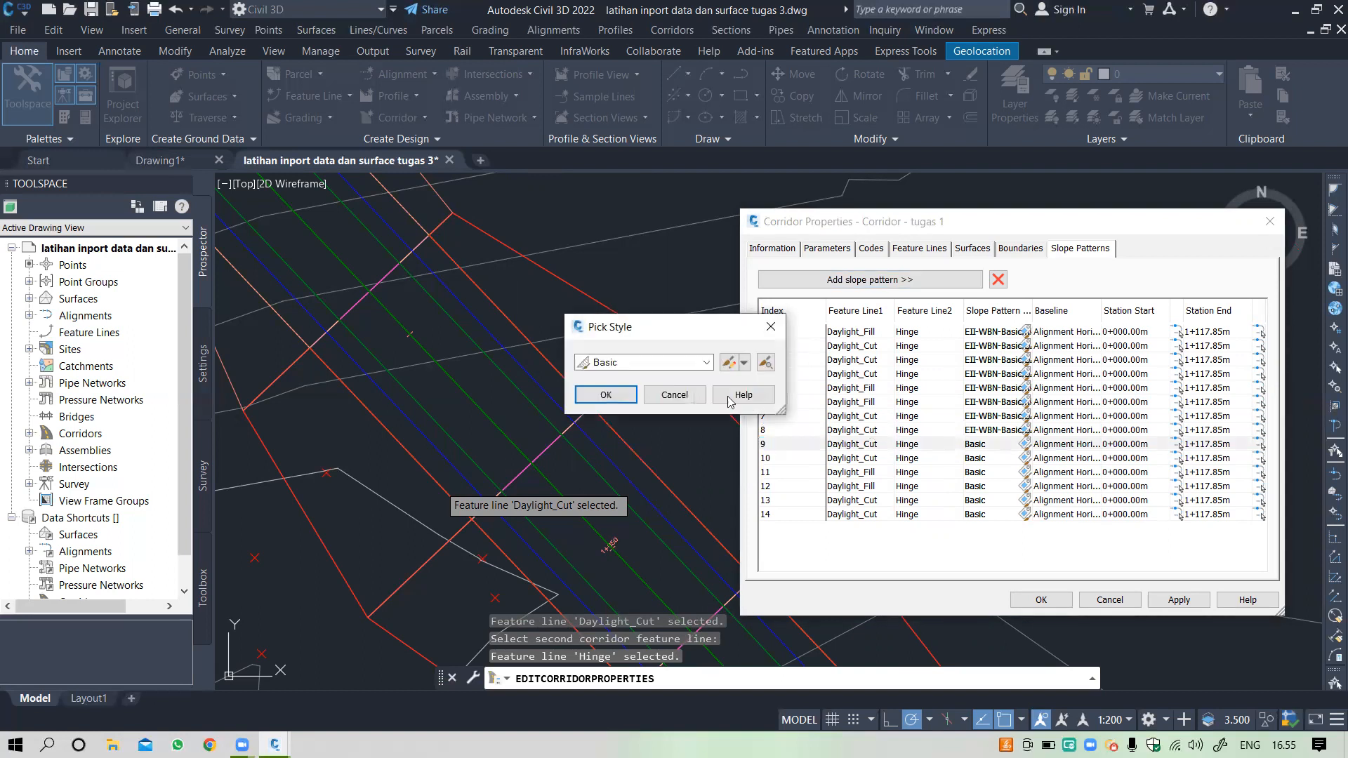
left_click(706, 362)
left_click(635, 411)
left_click(605, 396)
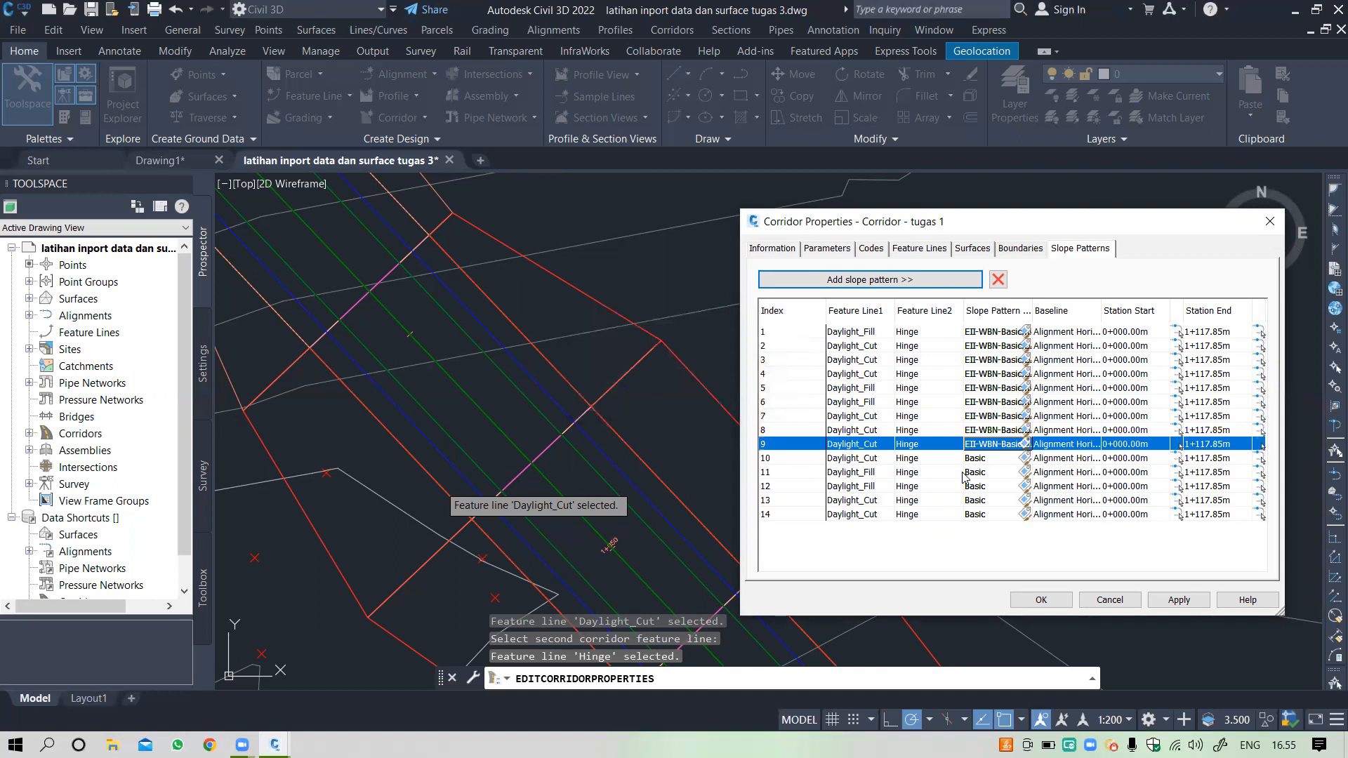
left_click(1025, 457)
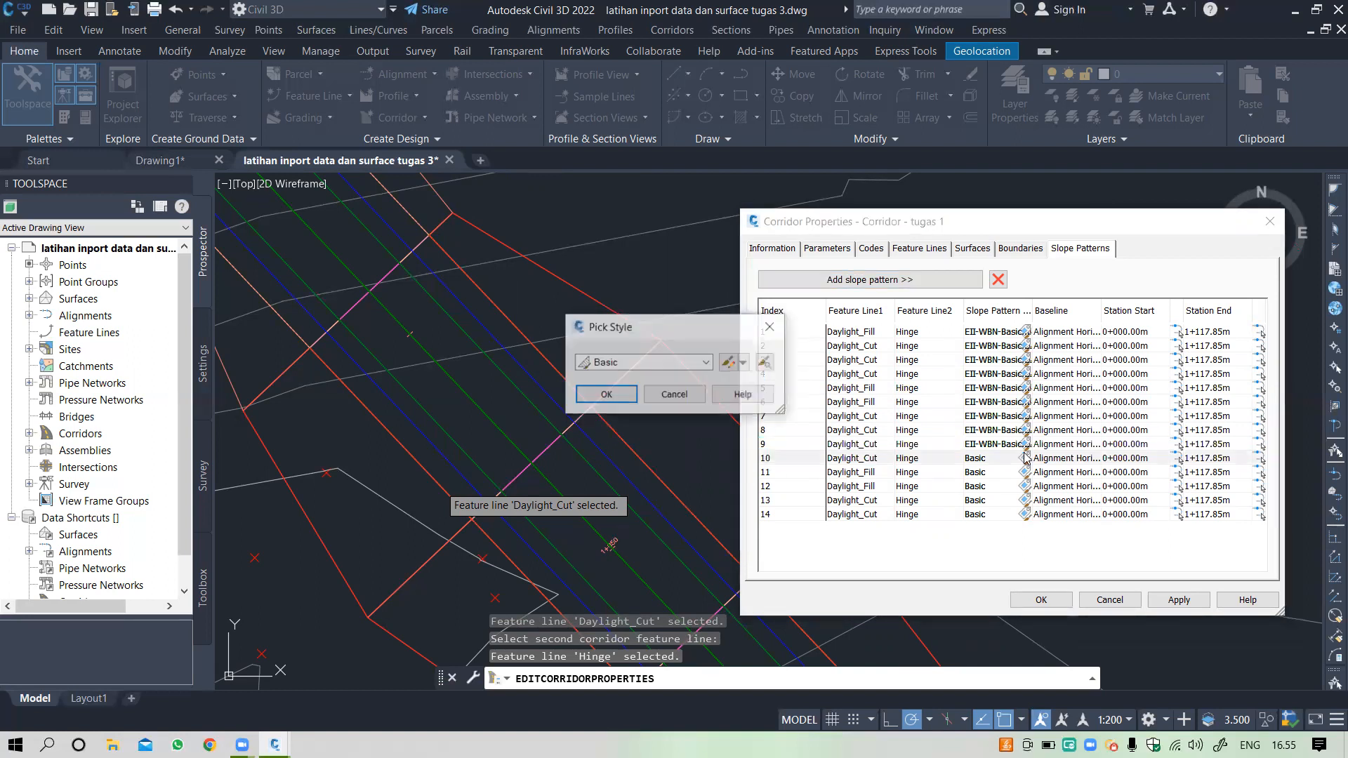
left_click(702, 362)
left_click(668, 407)
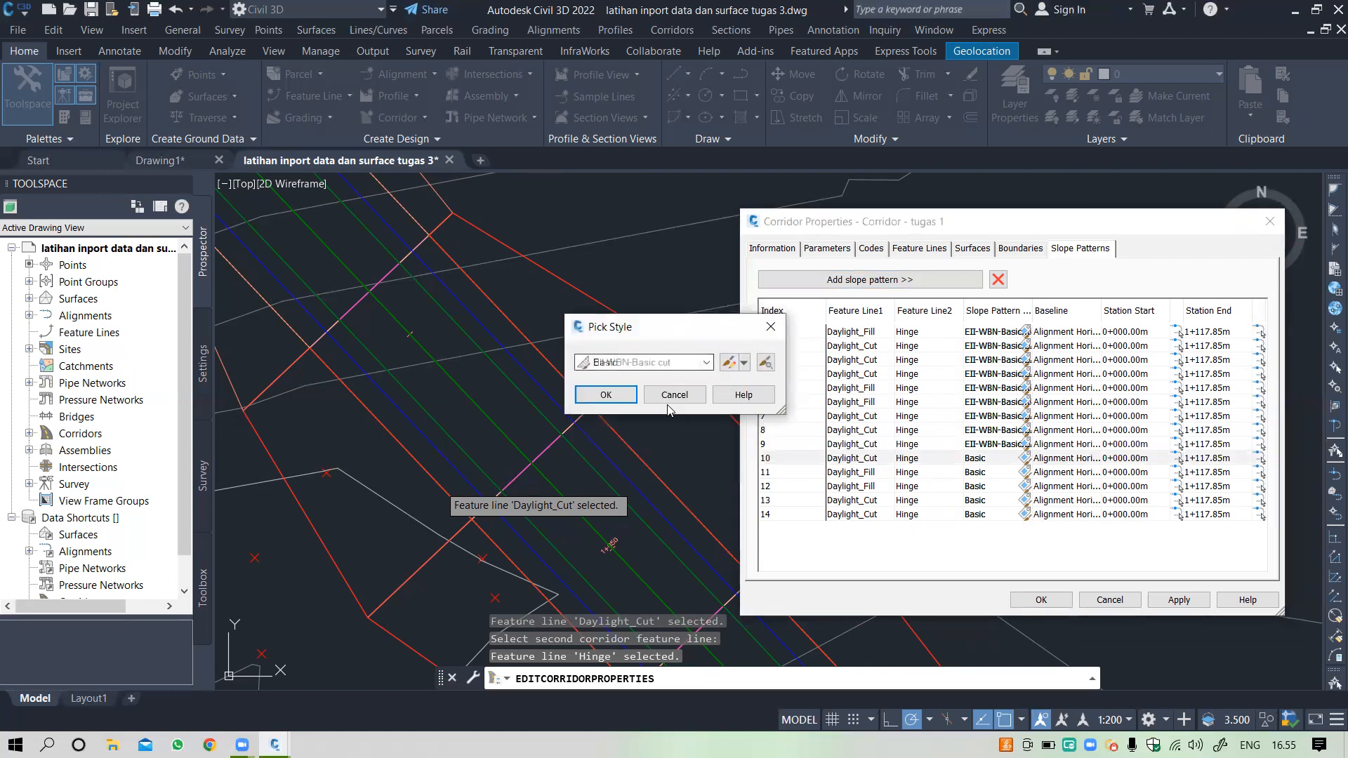
left_click(606, 396)
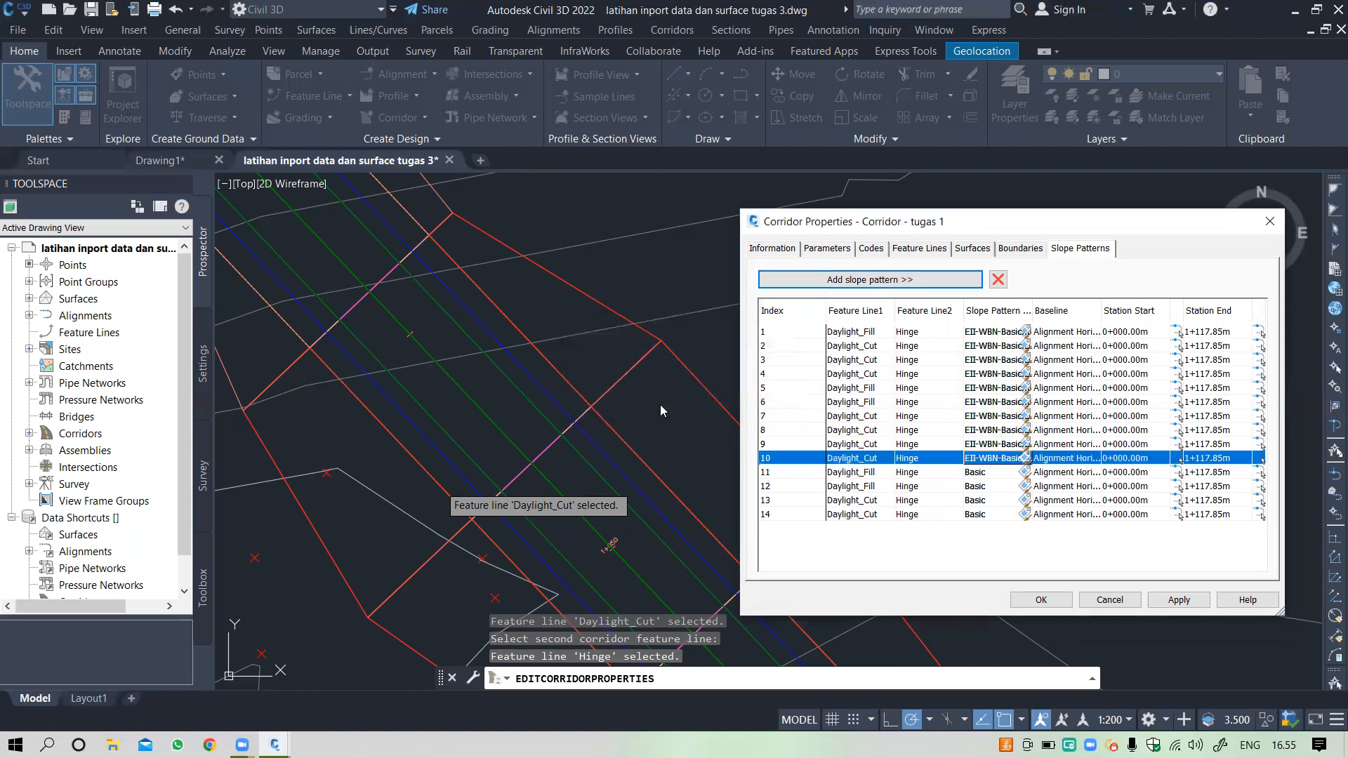
Step: Assign the EII-WBN-Basic fill style to slope patterns 11 and 12, both on Daylight_Fill feature lines
left_click(1025, 472)
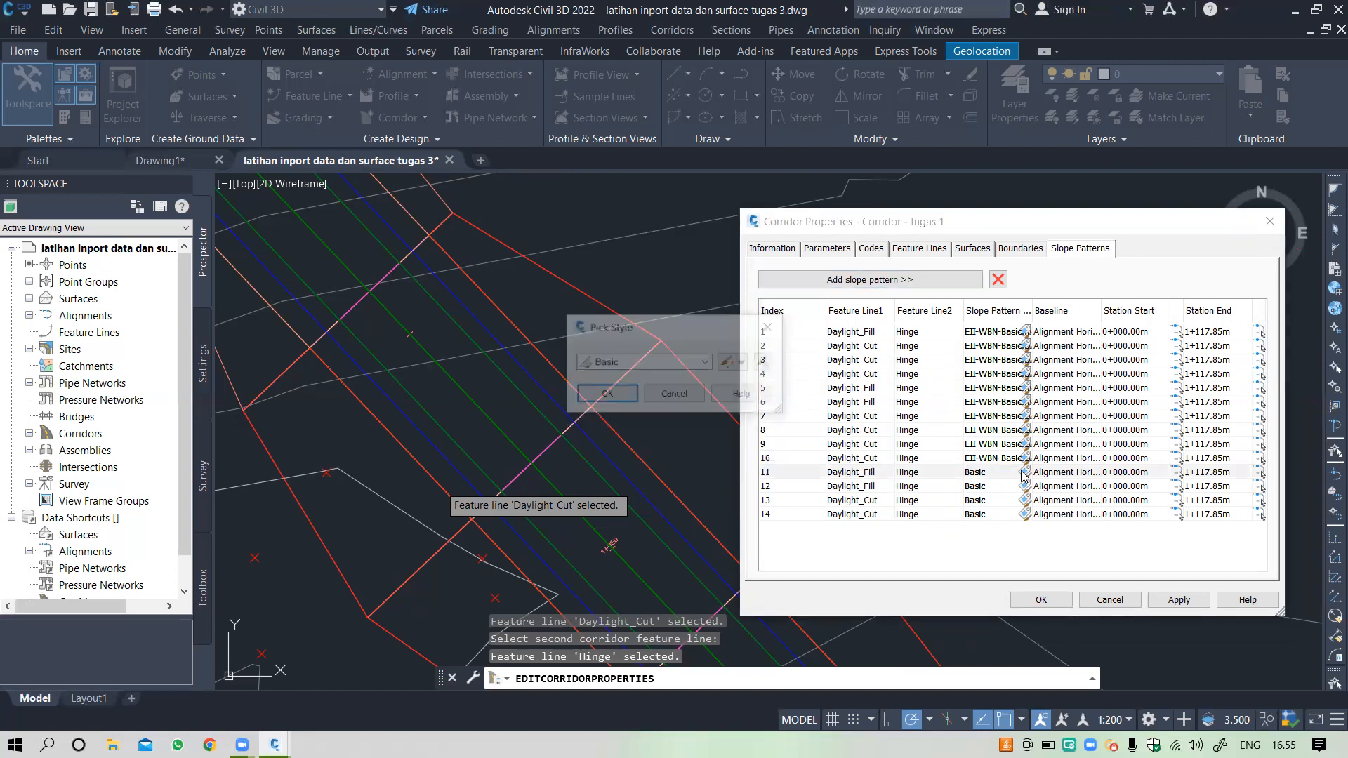
left_click(695, 362)
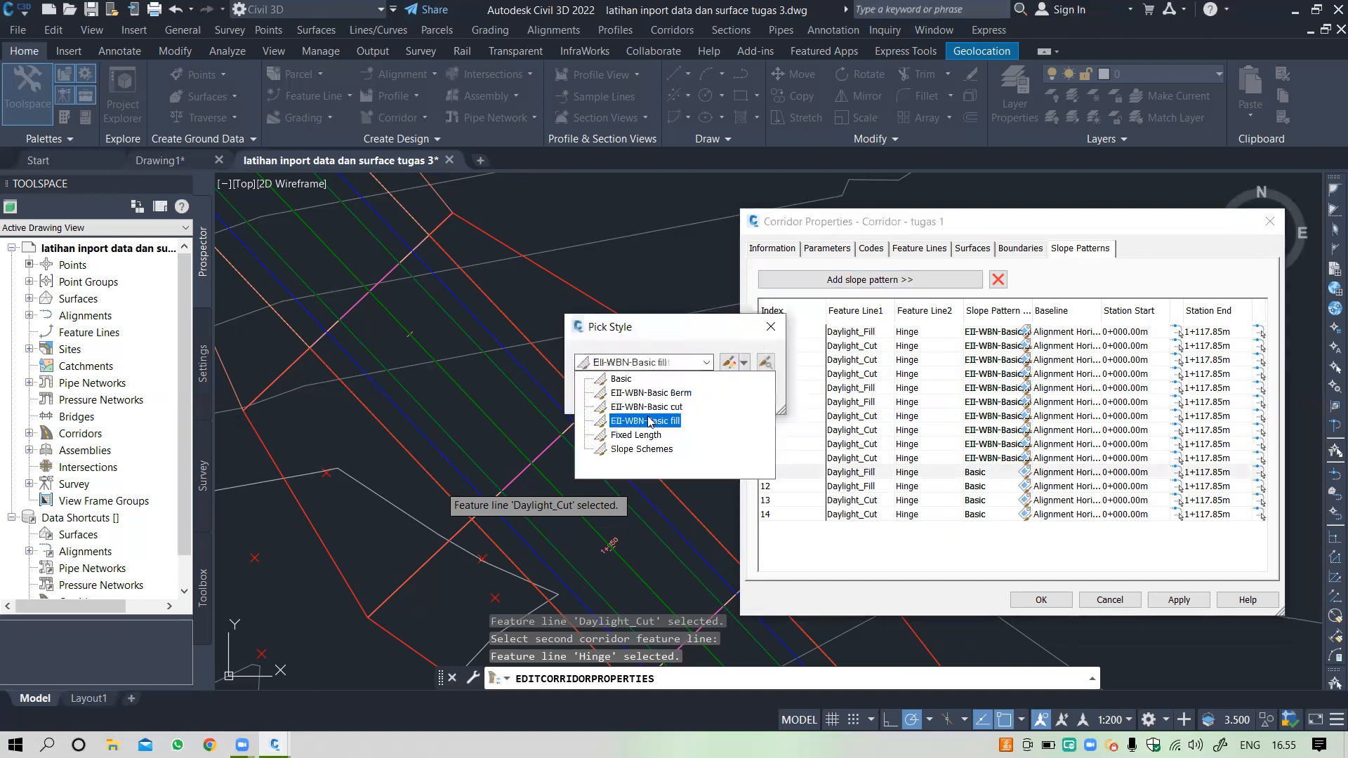
left_click(648, 419)
left_click(605, 395)
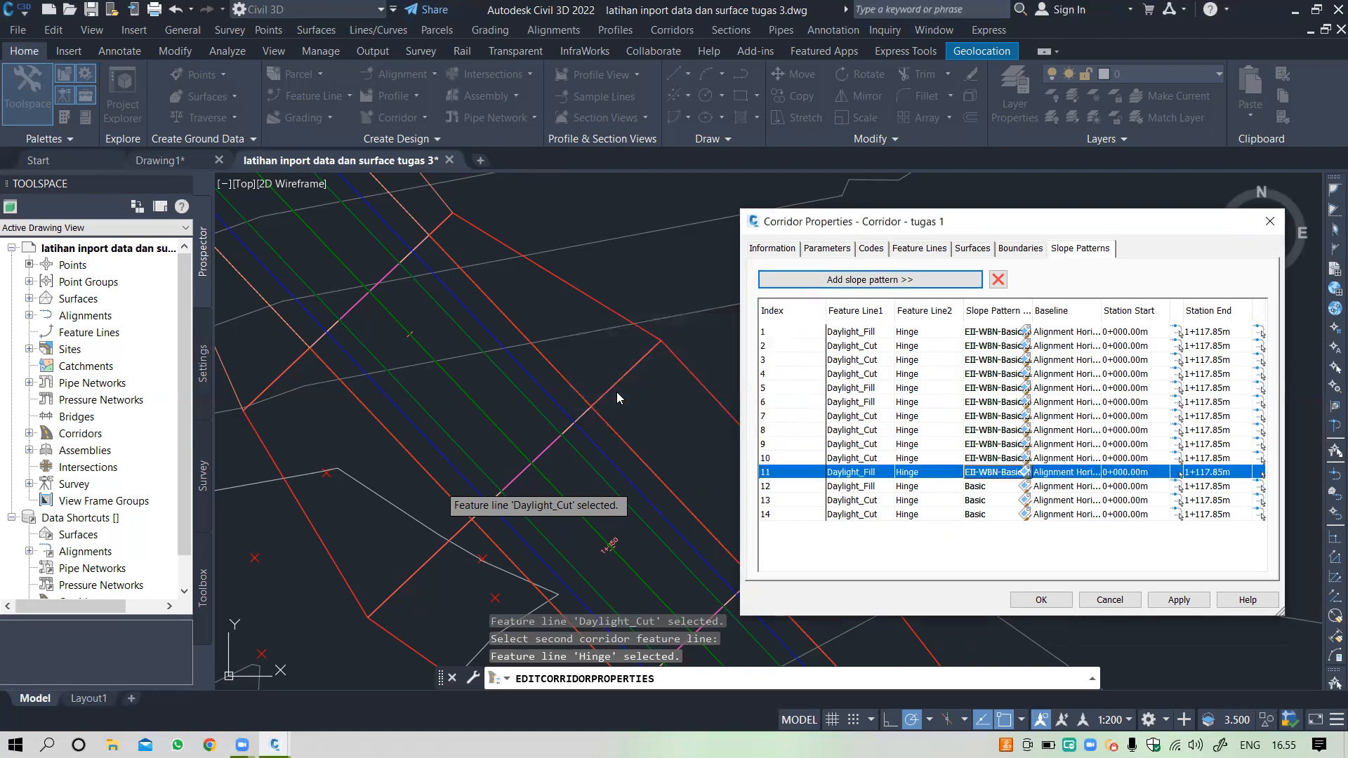
left_click(1024, 487)
left_click(1024, 487)
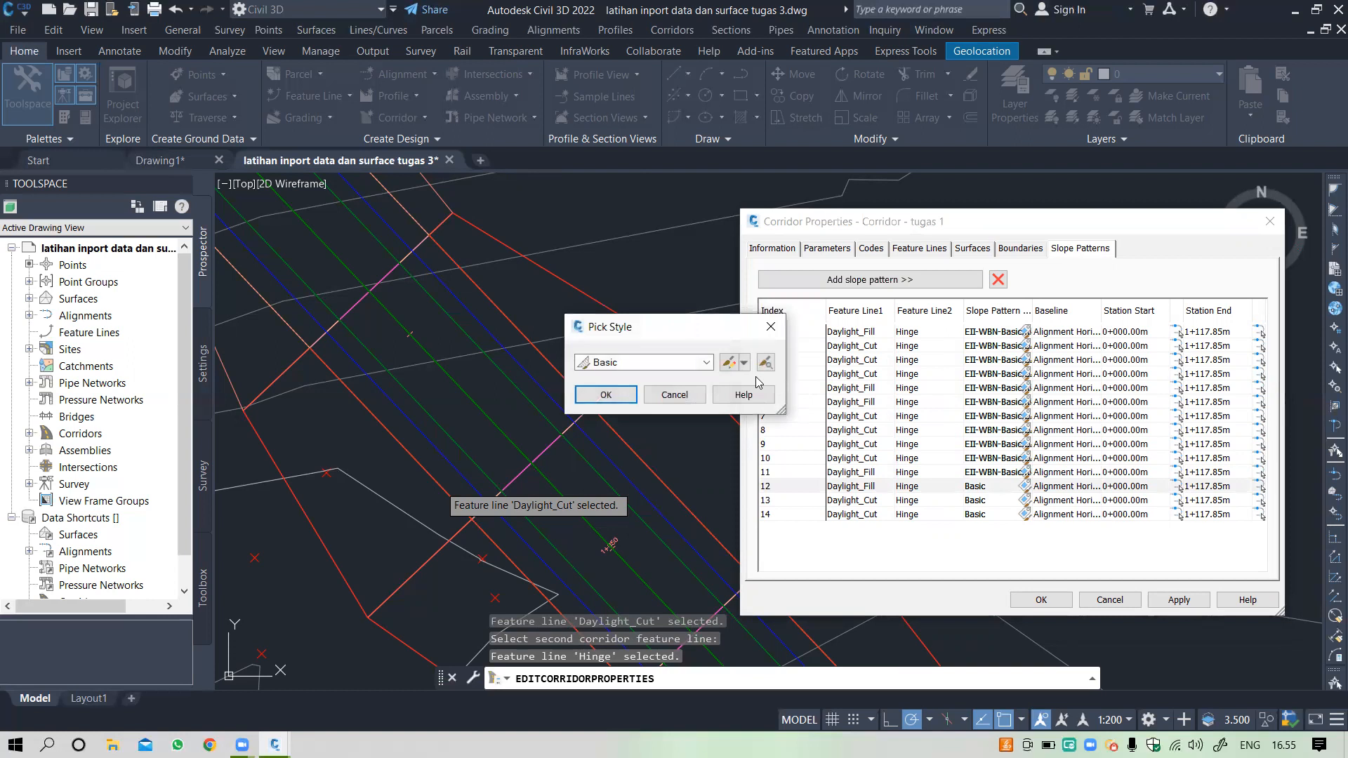
left_click(705, 362)
left_click(644, 420)
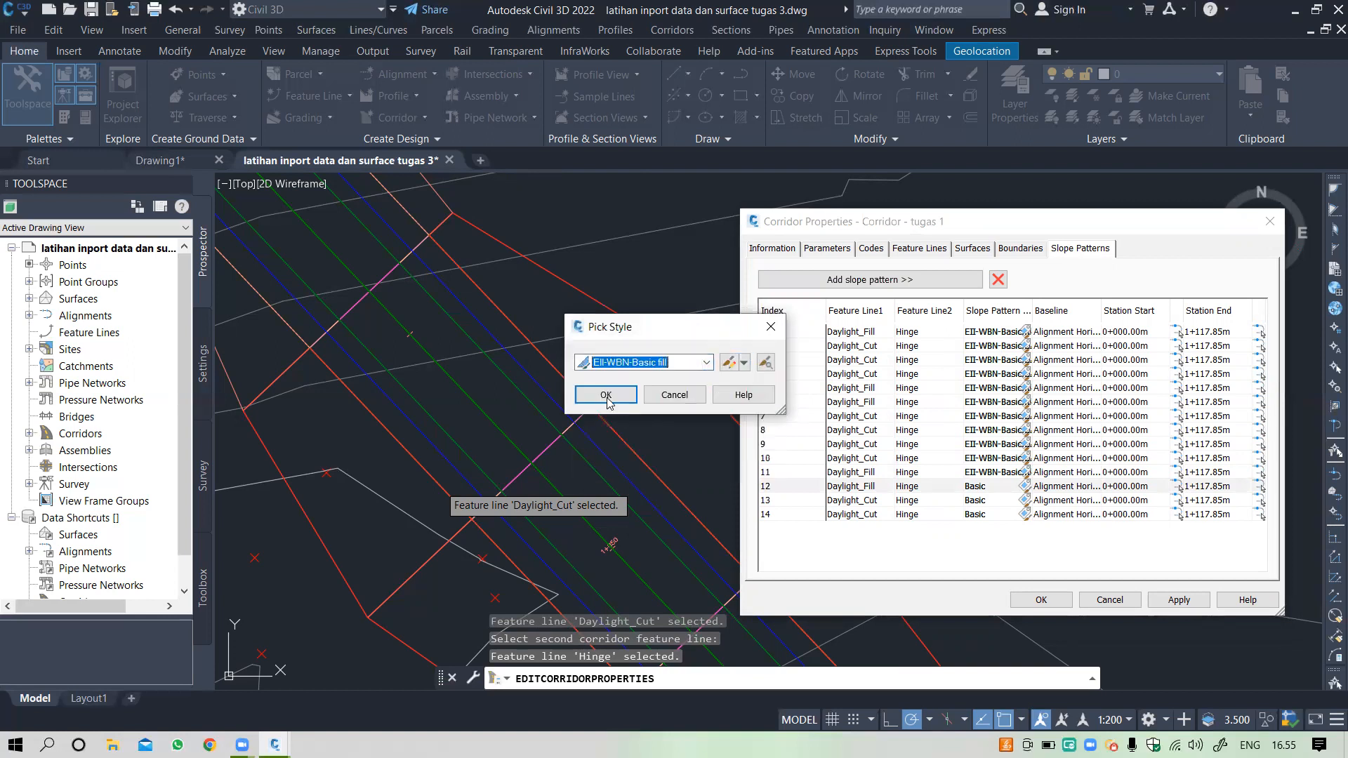
left_click(605, 395)
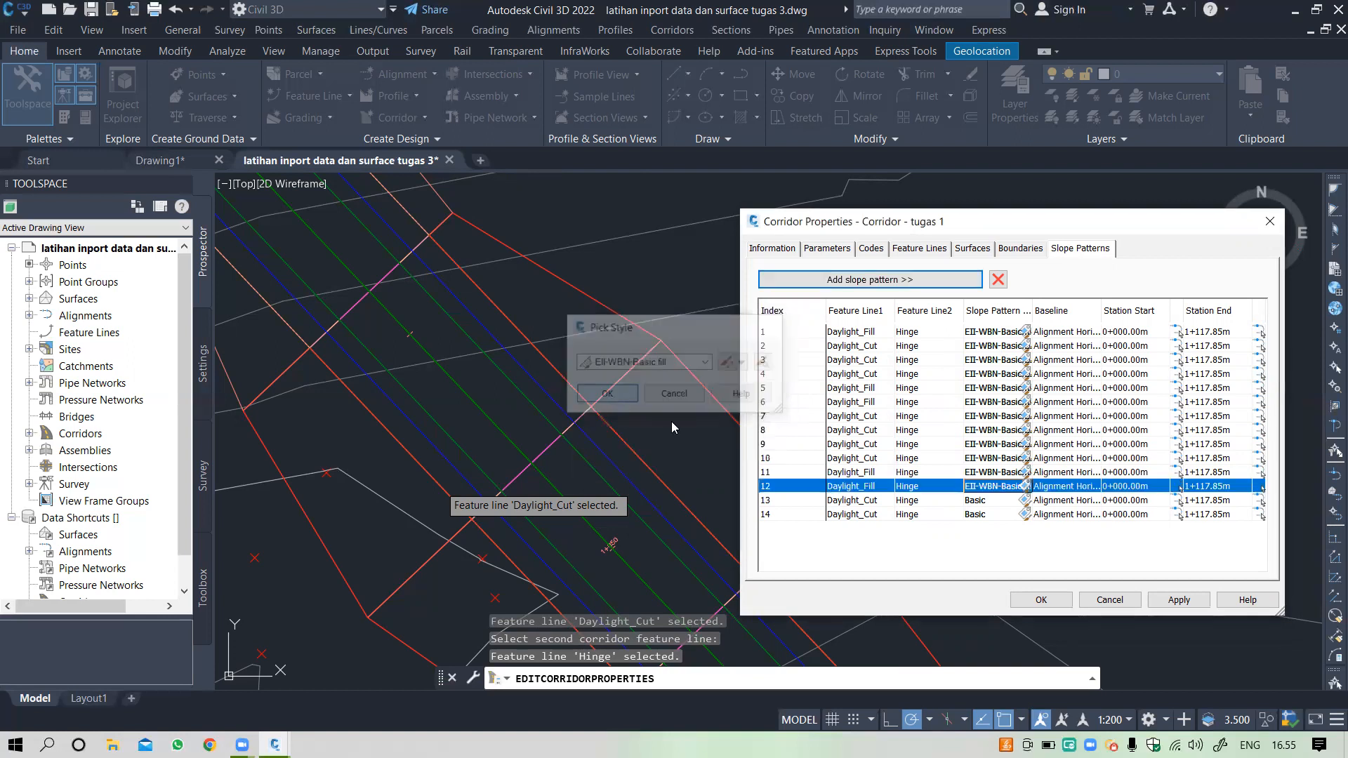
Step: Set the style of slope pattern 13 to EII-WBN-Basic fill
left_click(1024, 500)
left_click(705, 362)
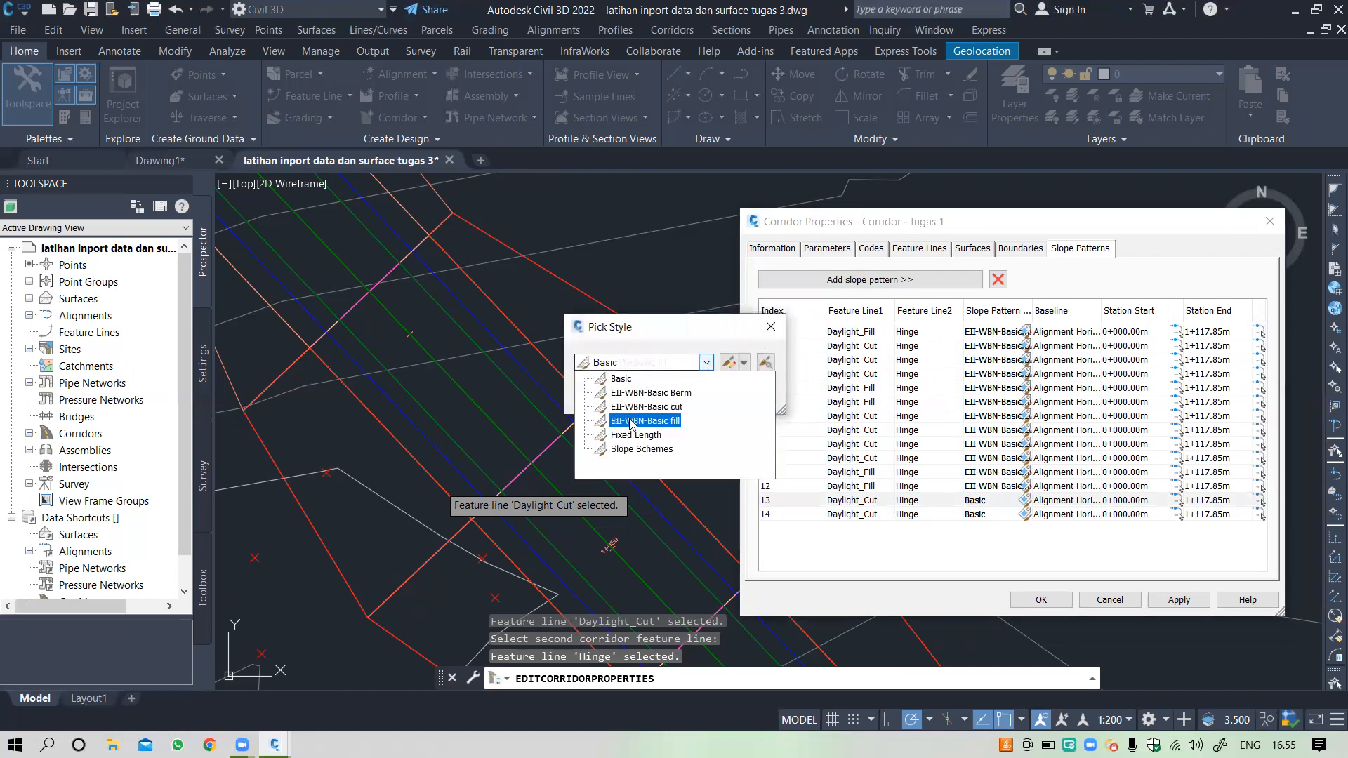
left_click(617, 417)
left_click(605, 394)
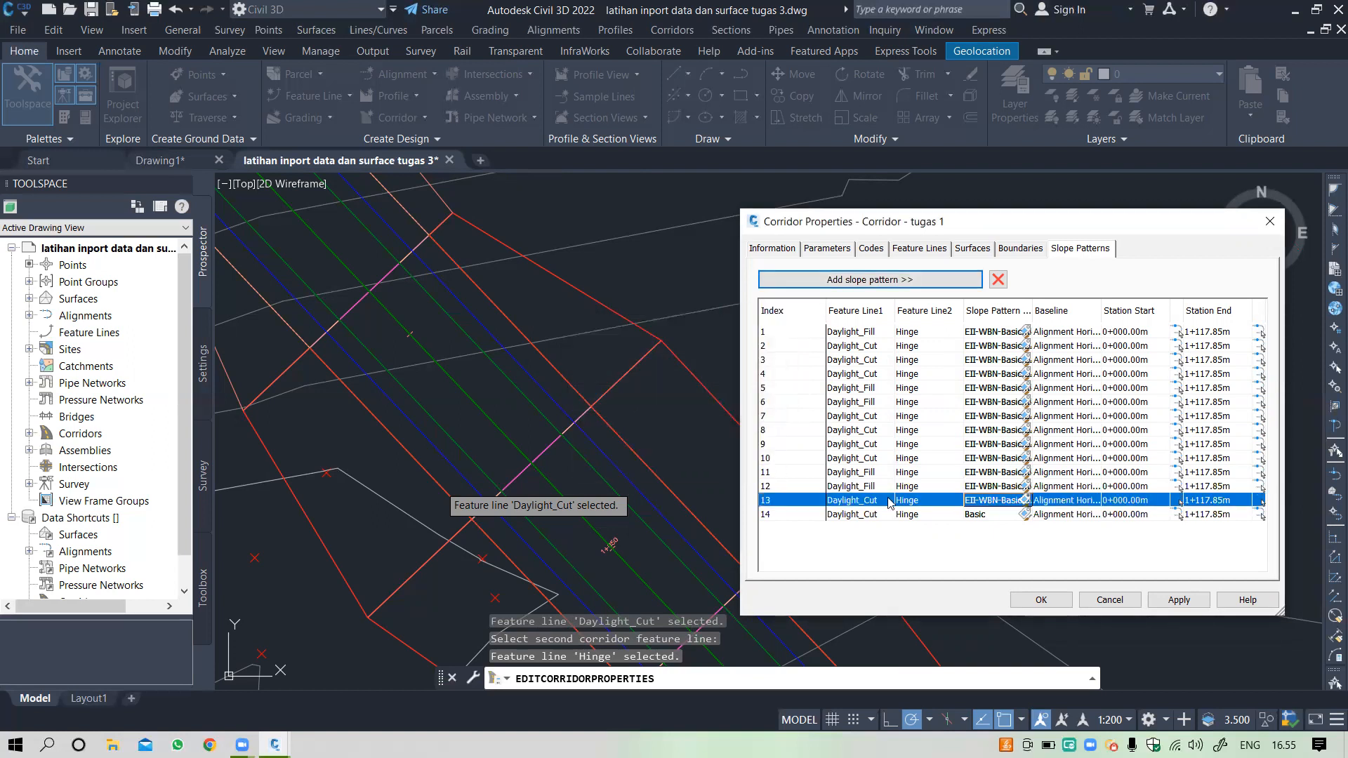
Step: Set the style of slope pattern 14 to EII-WBN-Basic cut and accept the corridor properties
left_click(1024, 516)
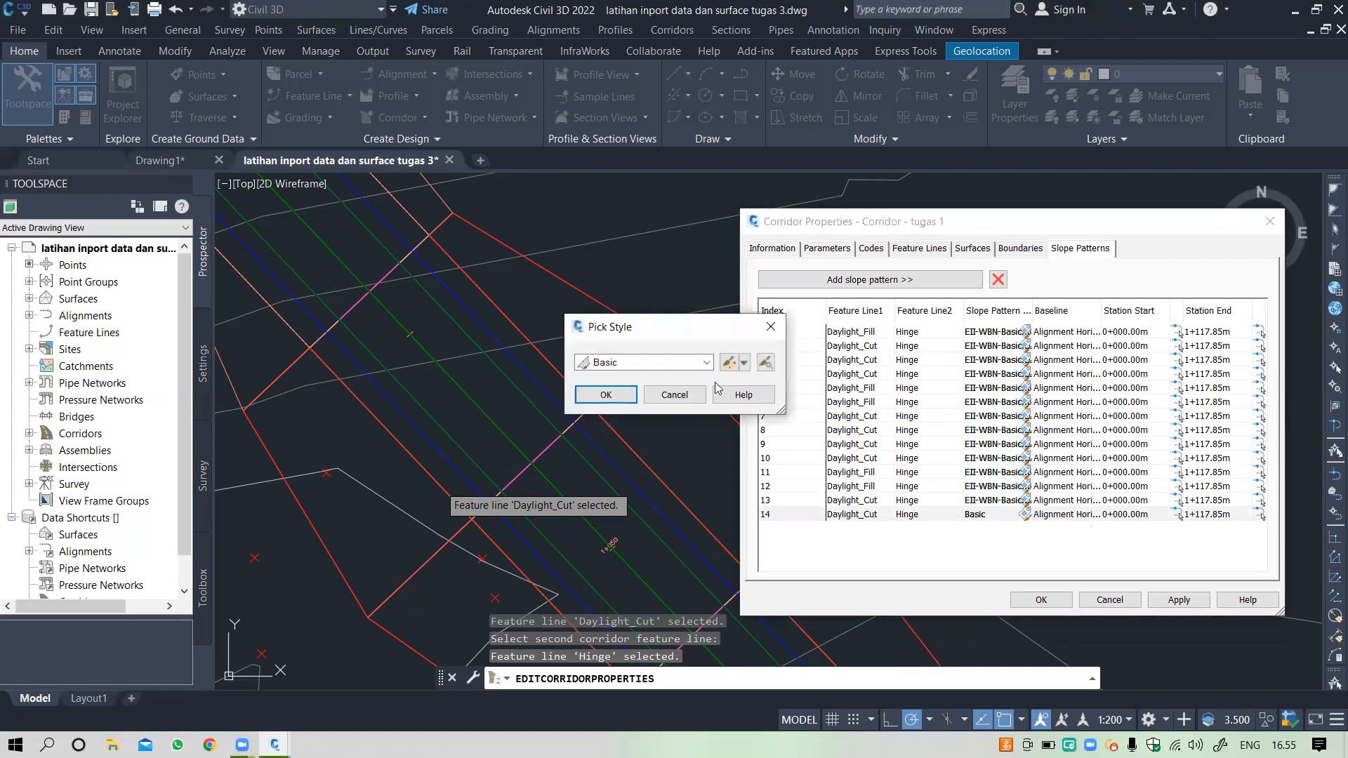
left_click(705, 363)
left_click(664, 407)
left_click(606, 394)
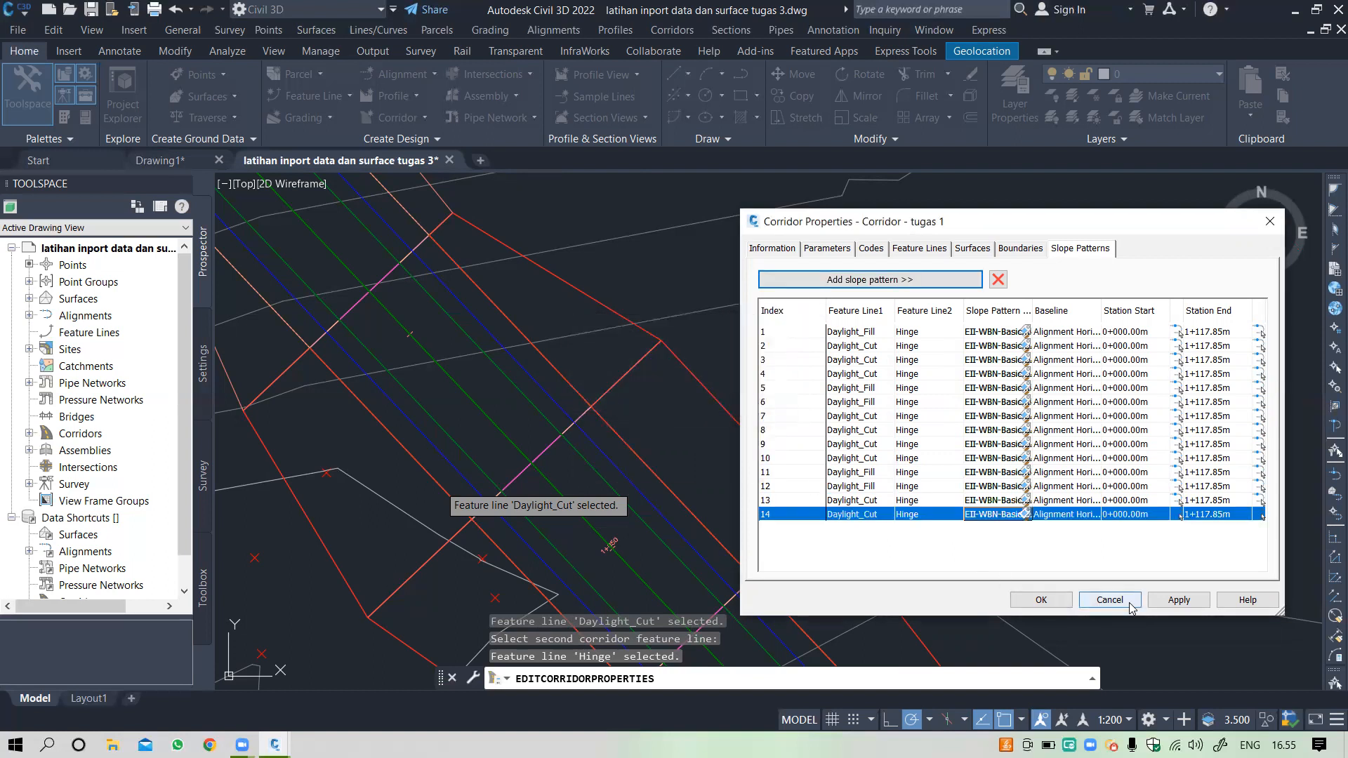
left_click(1042, 598)
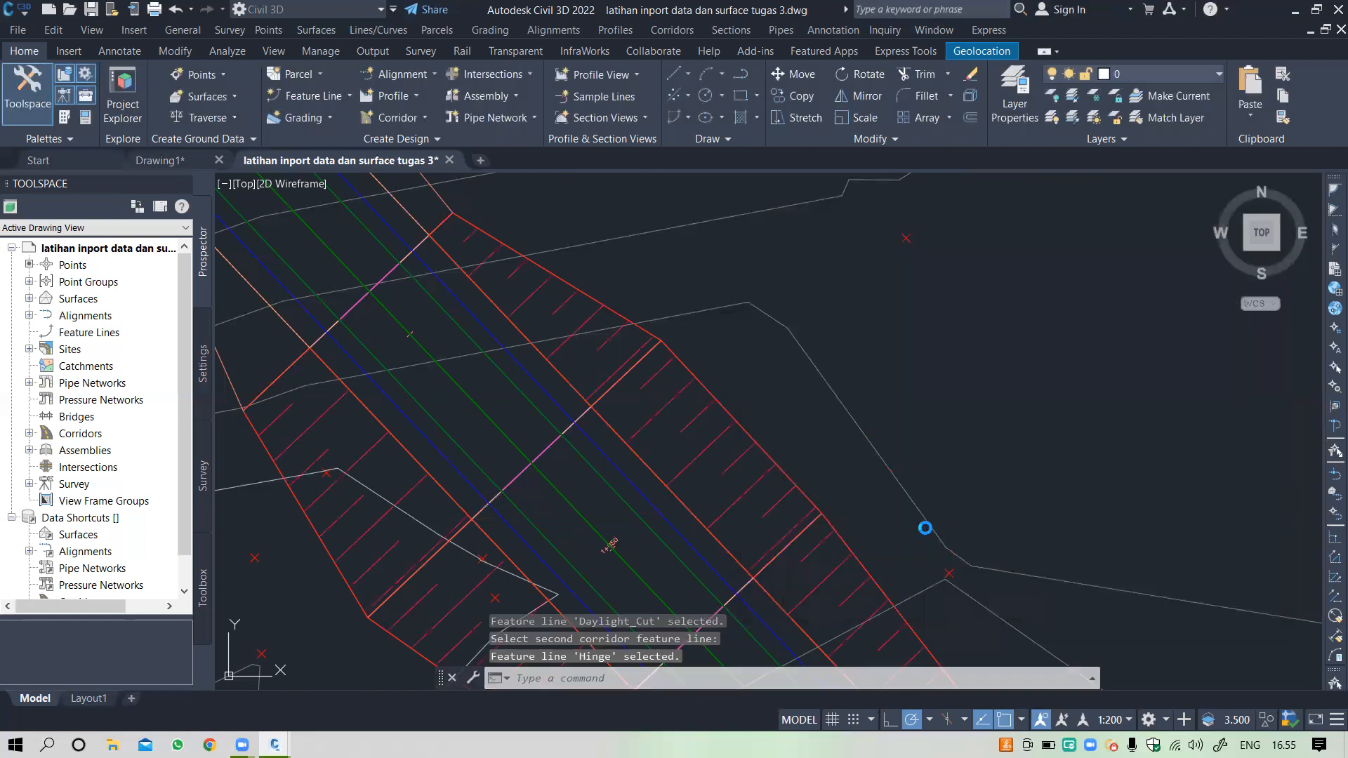
Step: Examine the cut and fill slope hatching along the corridor in plan view, both close up and across the whole surface
scroll(816, 380, "down", 5)
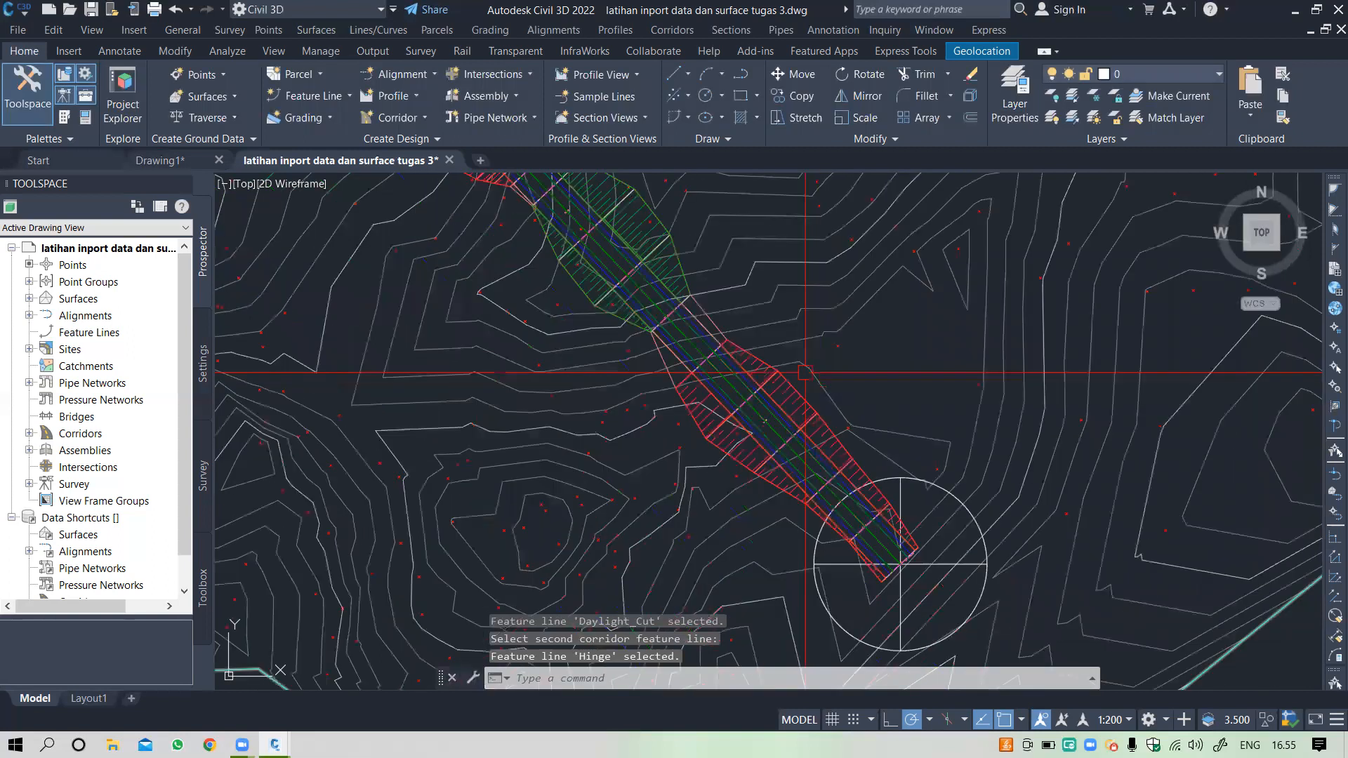
scroll(676, 287, "up", 3)
scroll(800, 372, "up", 4)
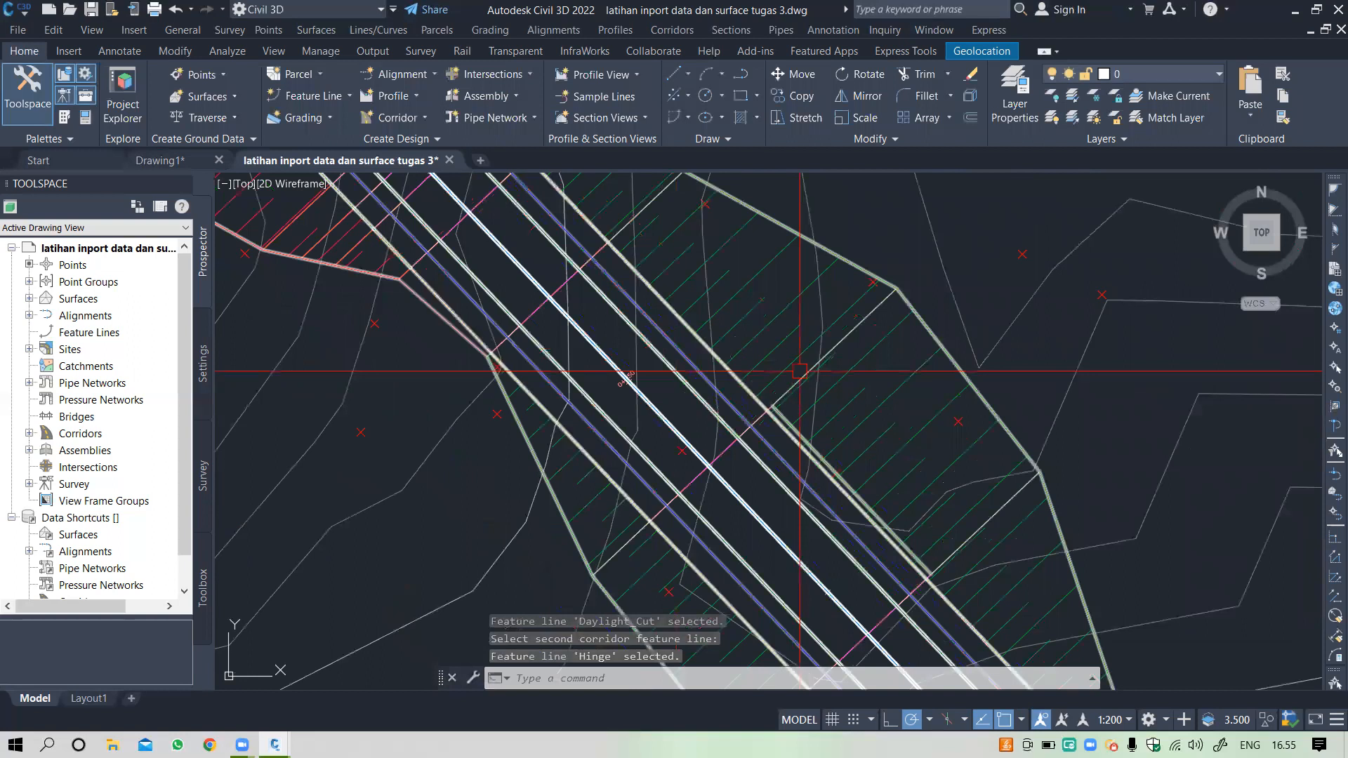
scroll(723, 377, "down", 3)
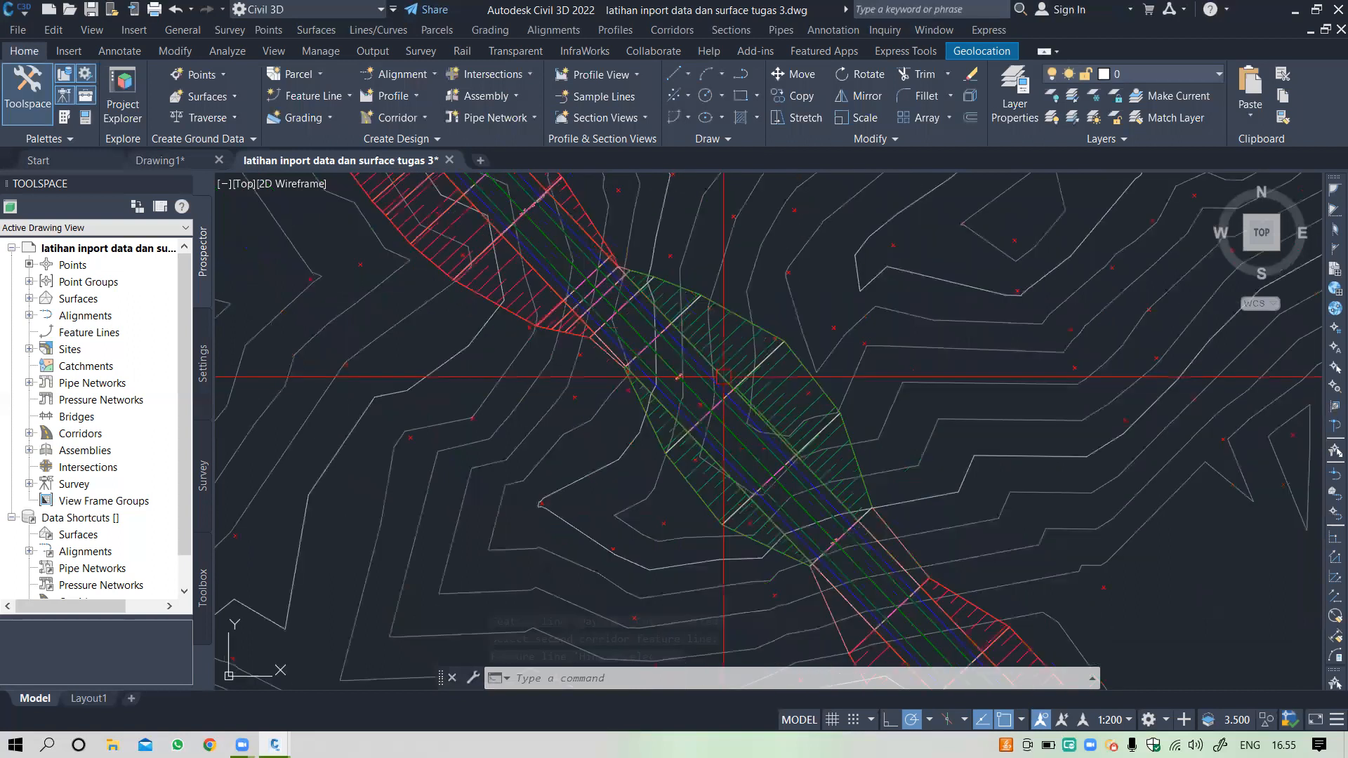
middle_click_drag(750, 406, 714, 454)
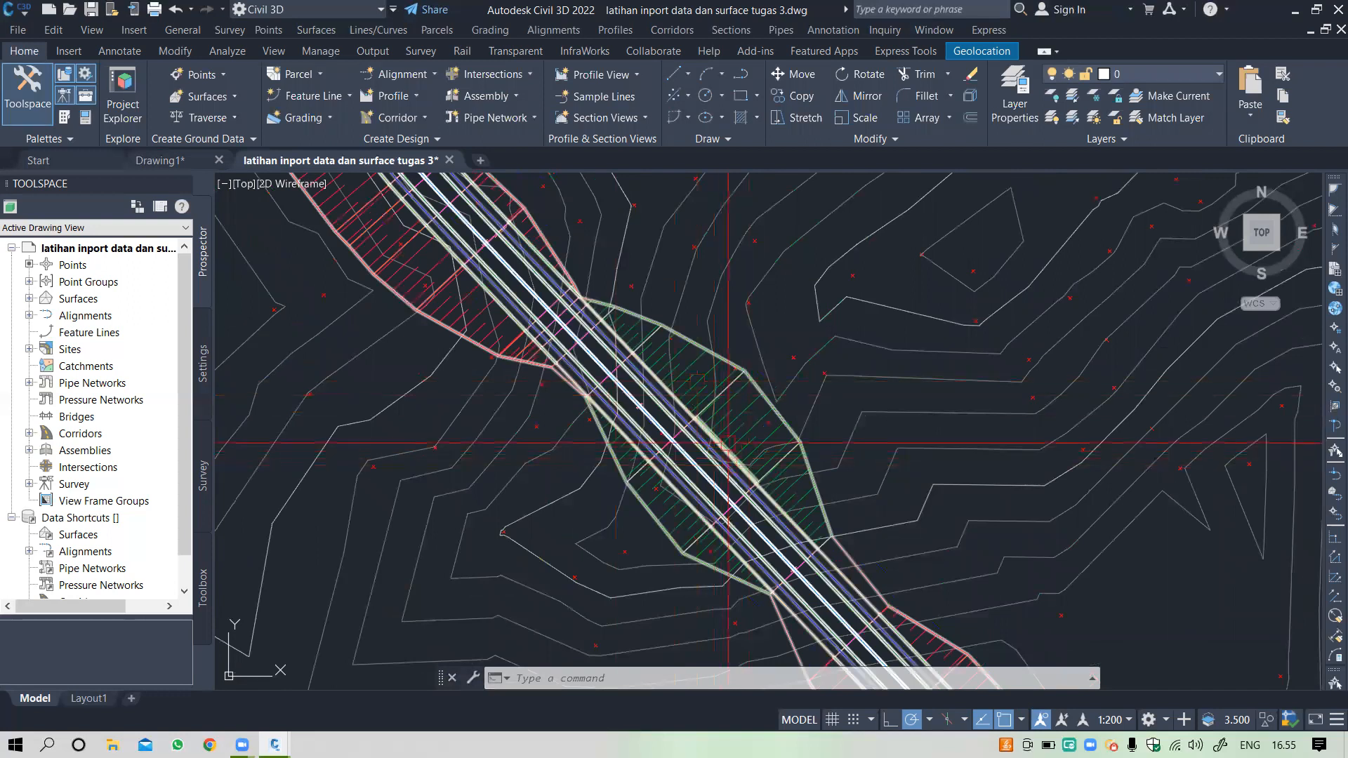
scroll(727, 433, "down", 4)
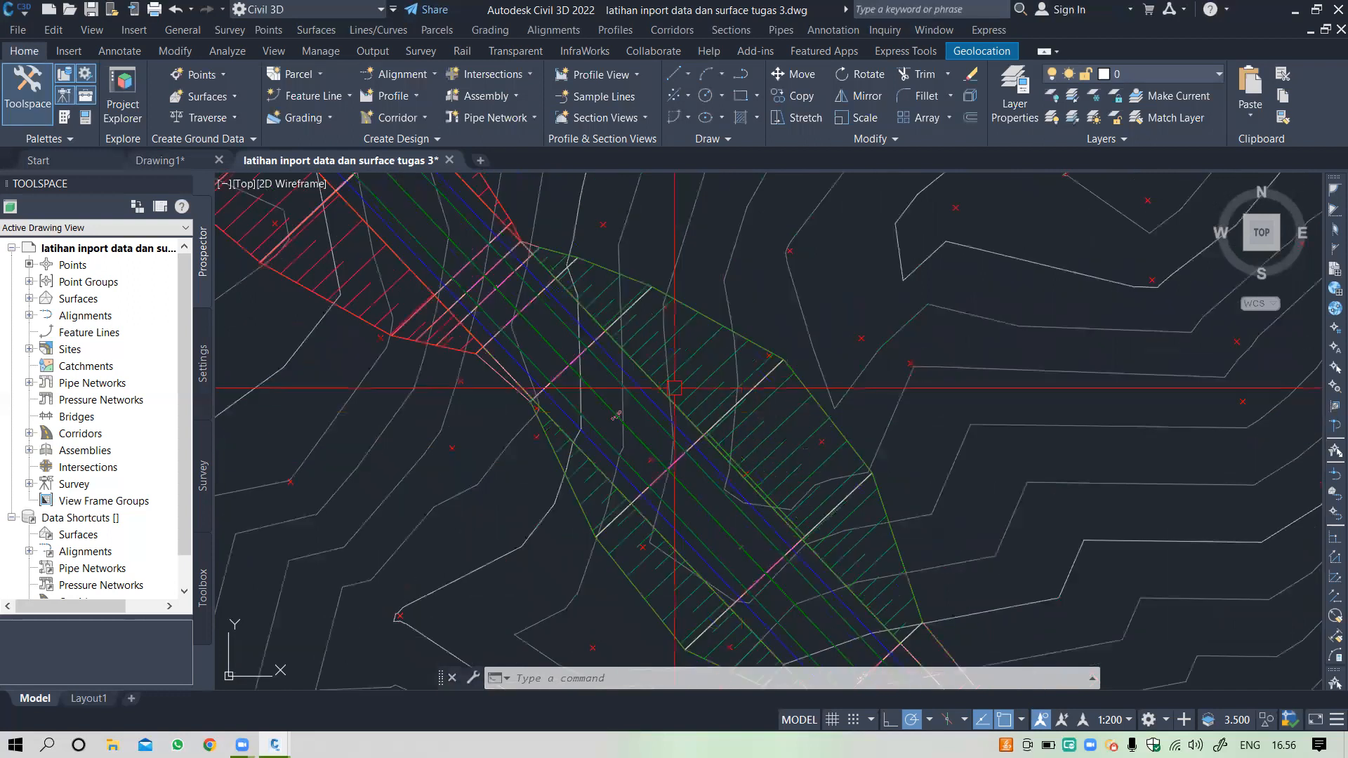
scroll(516, 354, "up", 4)
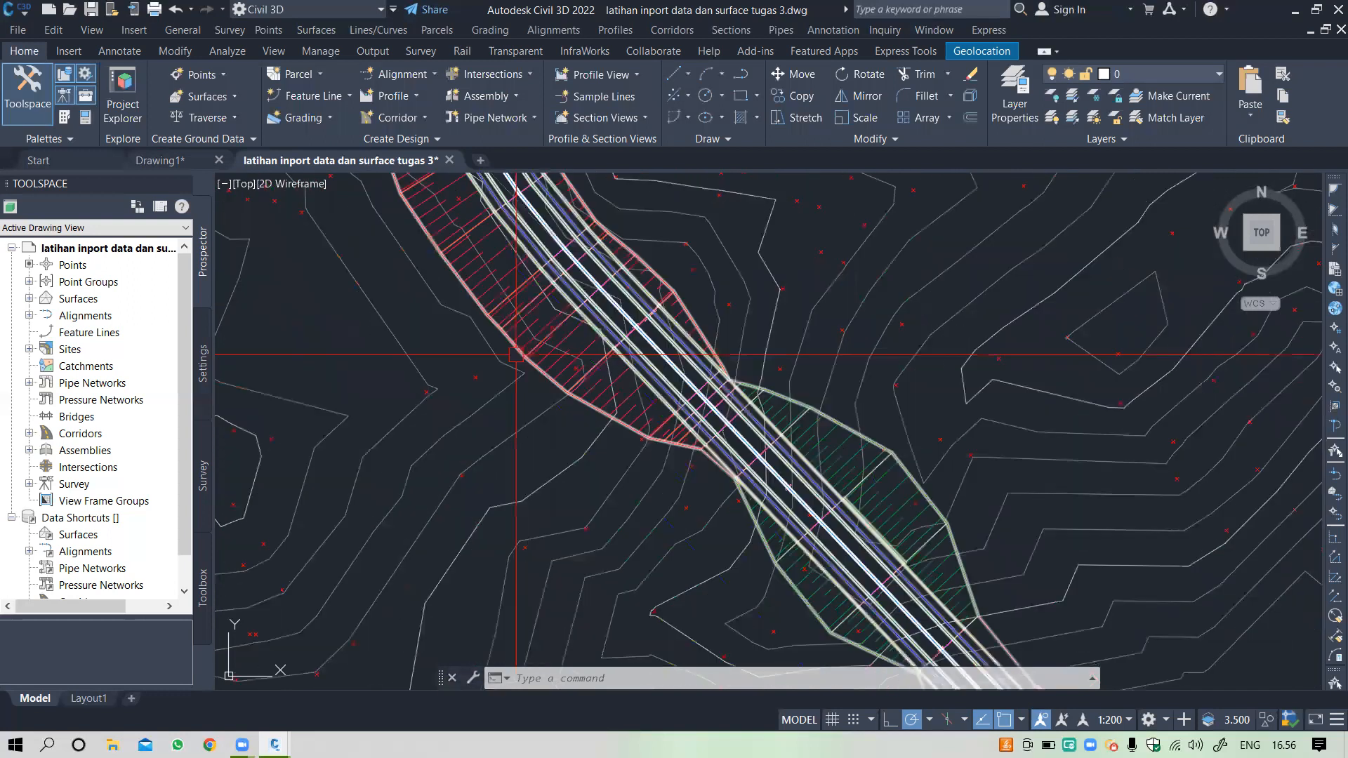
scroll(516, 355, "up", 3)
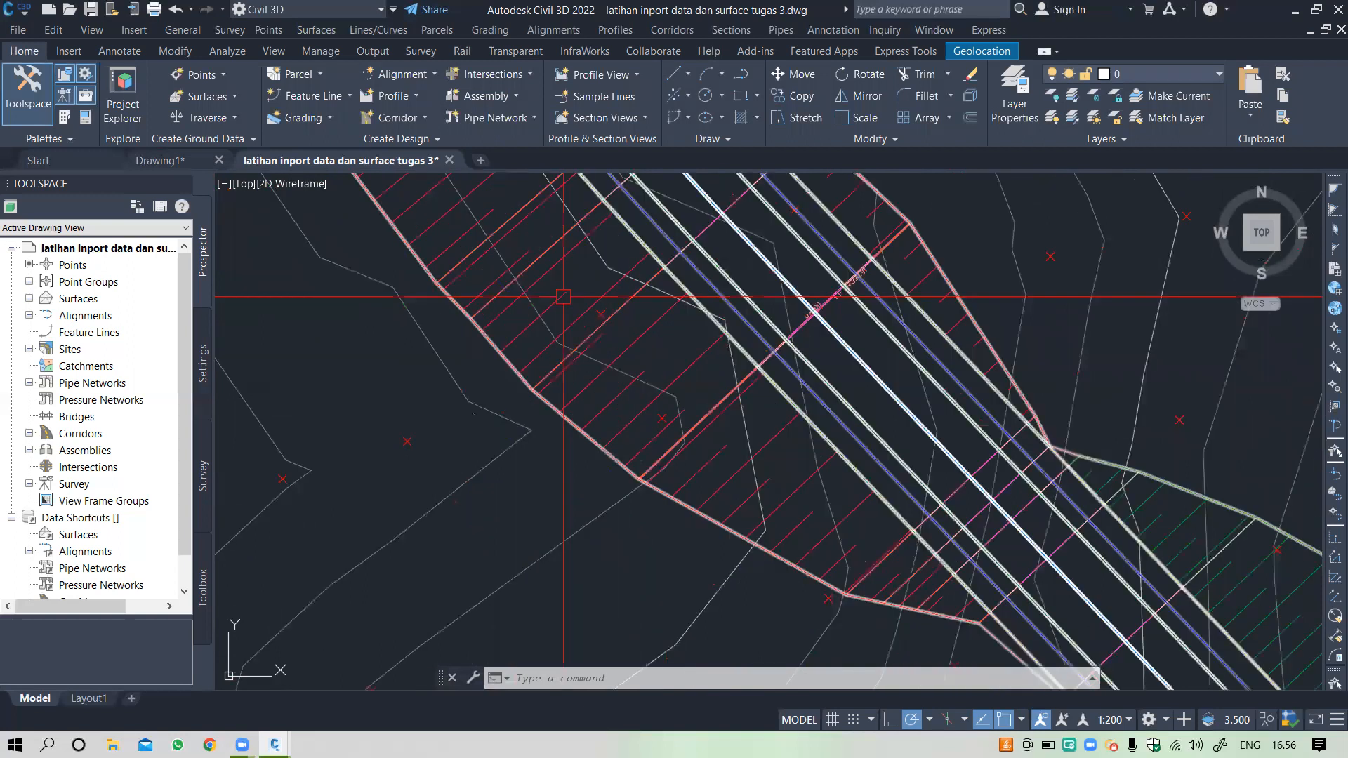
scroll(565, 337, "down", 2)
scroll(648, 454, "down", 5)
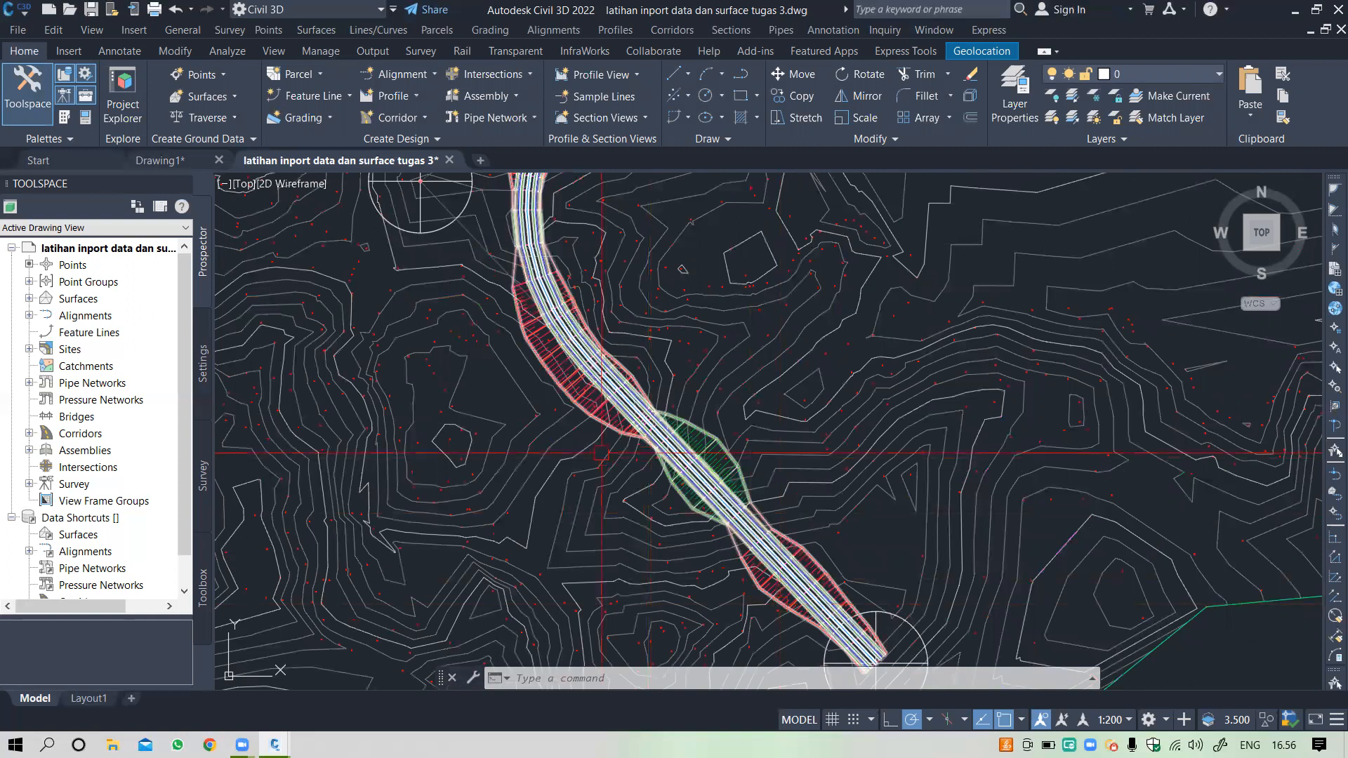
scroll(702, 455, "down", 5)
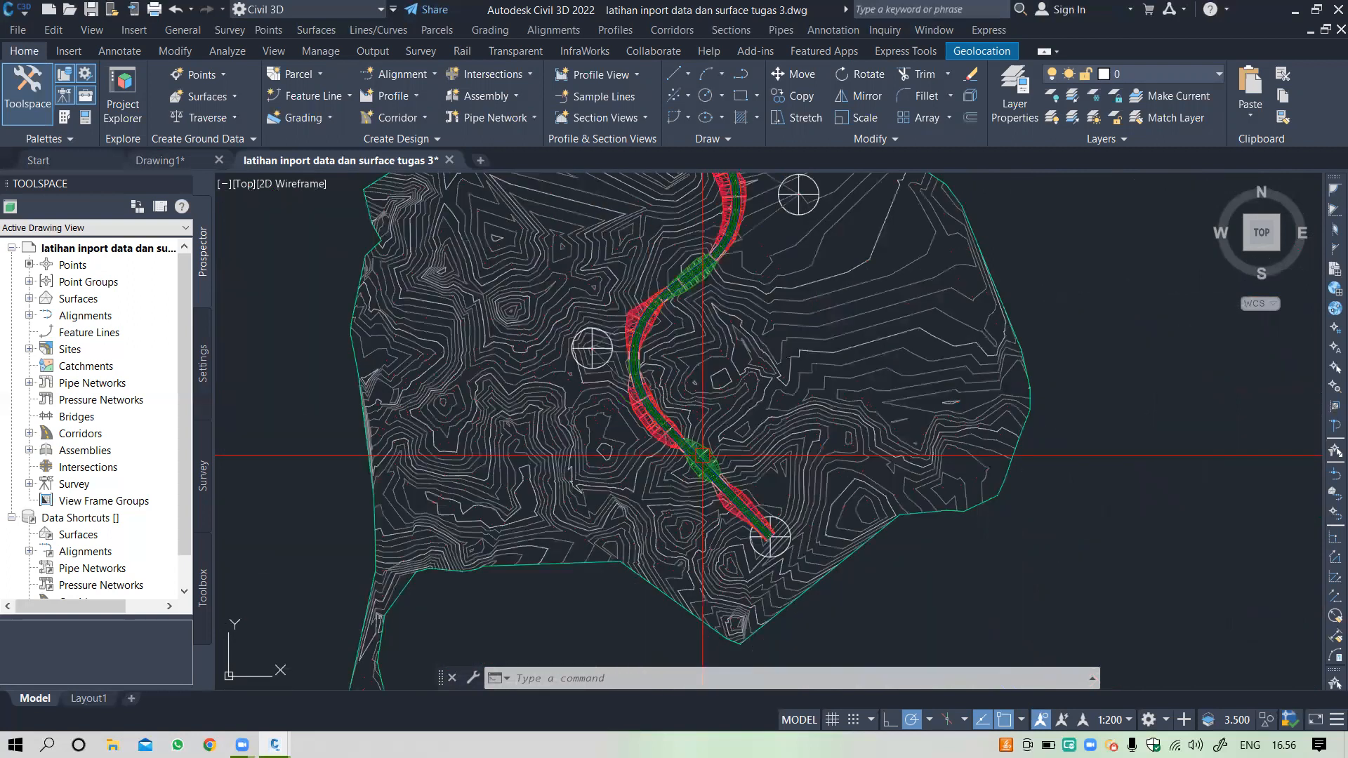
scroll(702, 455, "up", 5)
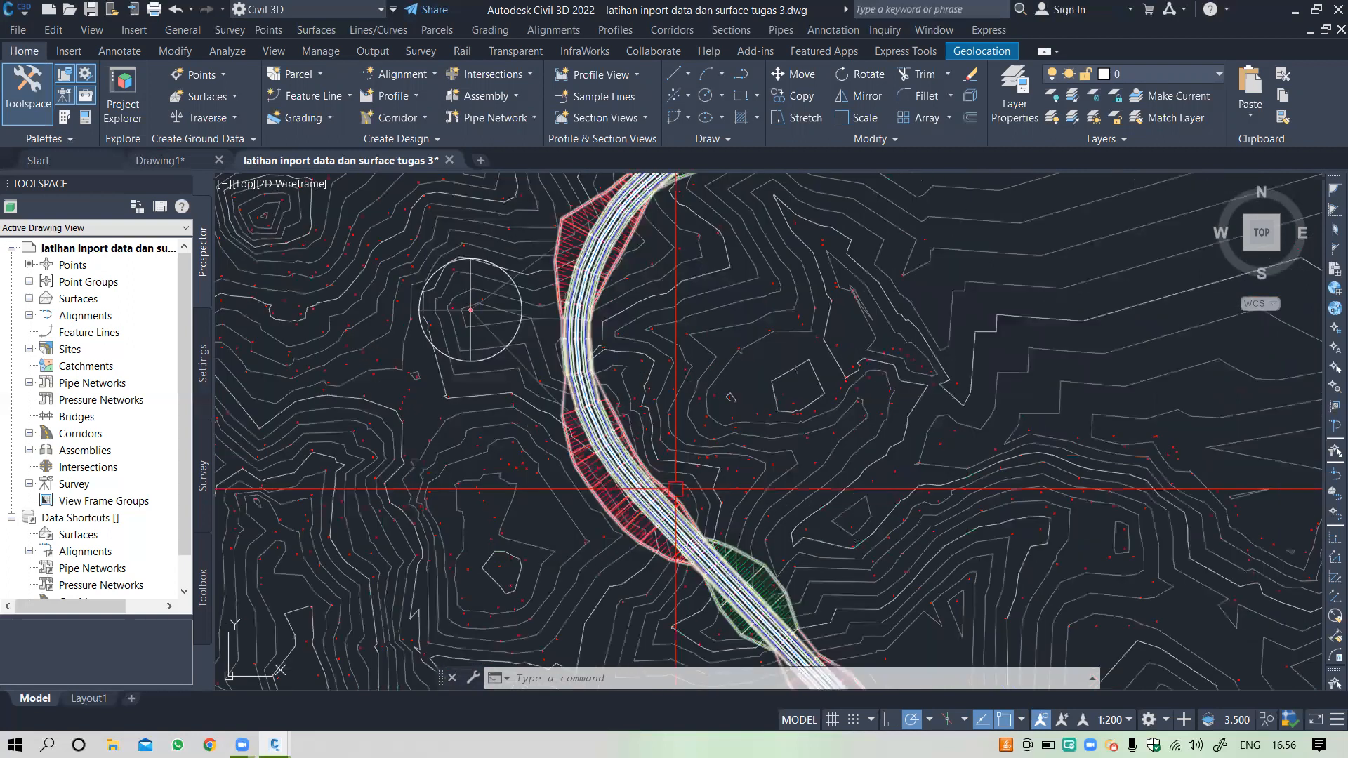
scroll(632, 463, "up", 8)
scroll(705, 506, "down", 6)
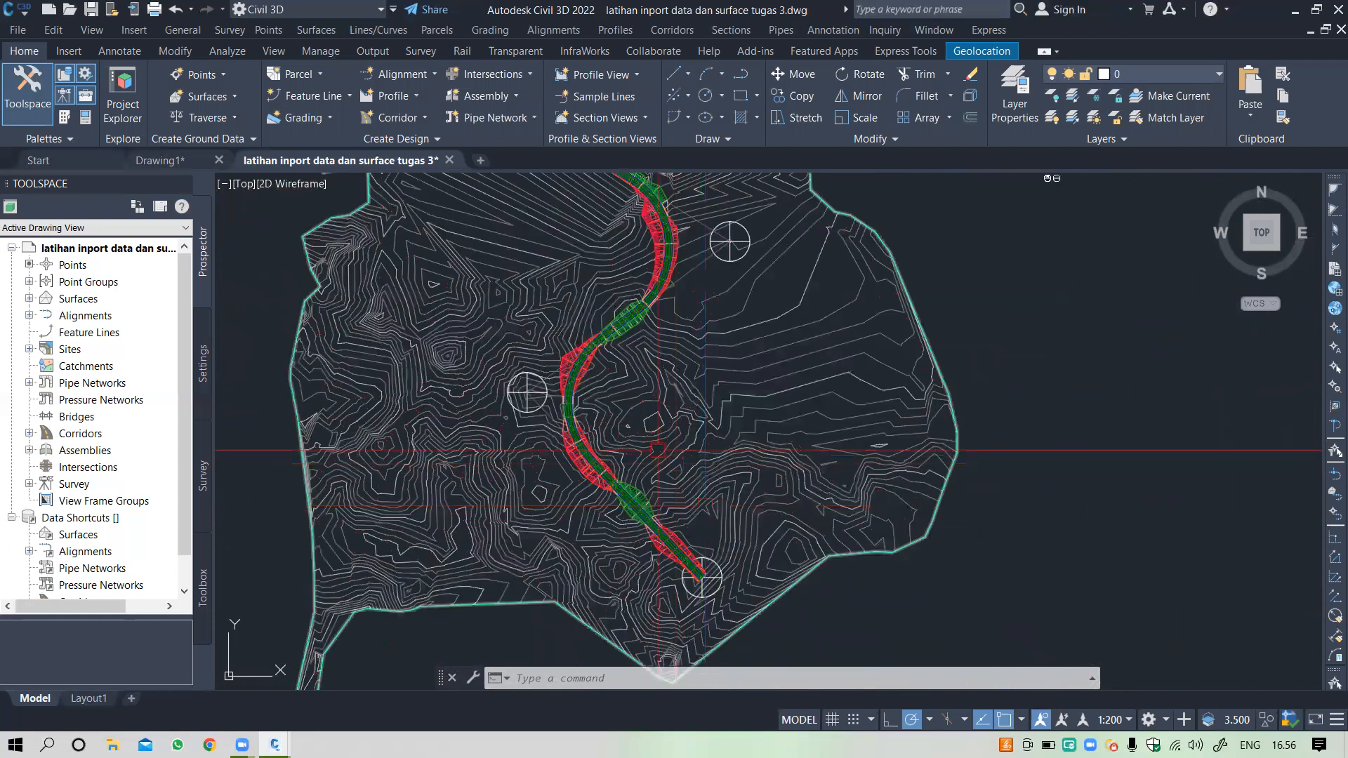
Step: Create a sample line group on Alignment Horizontal with the default name, styles and all listed data sources sampled
mouse_move(657, 449)
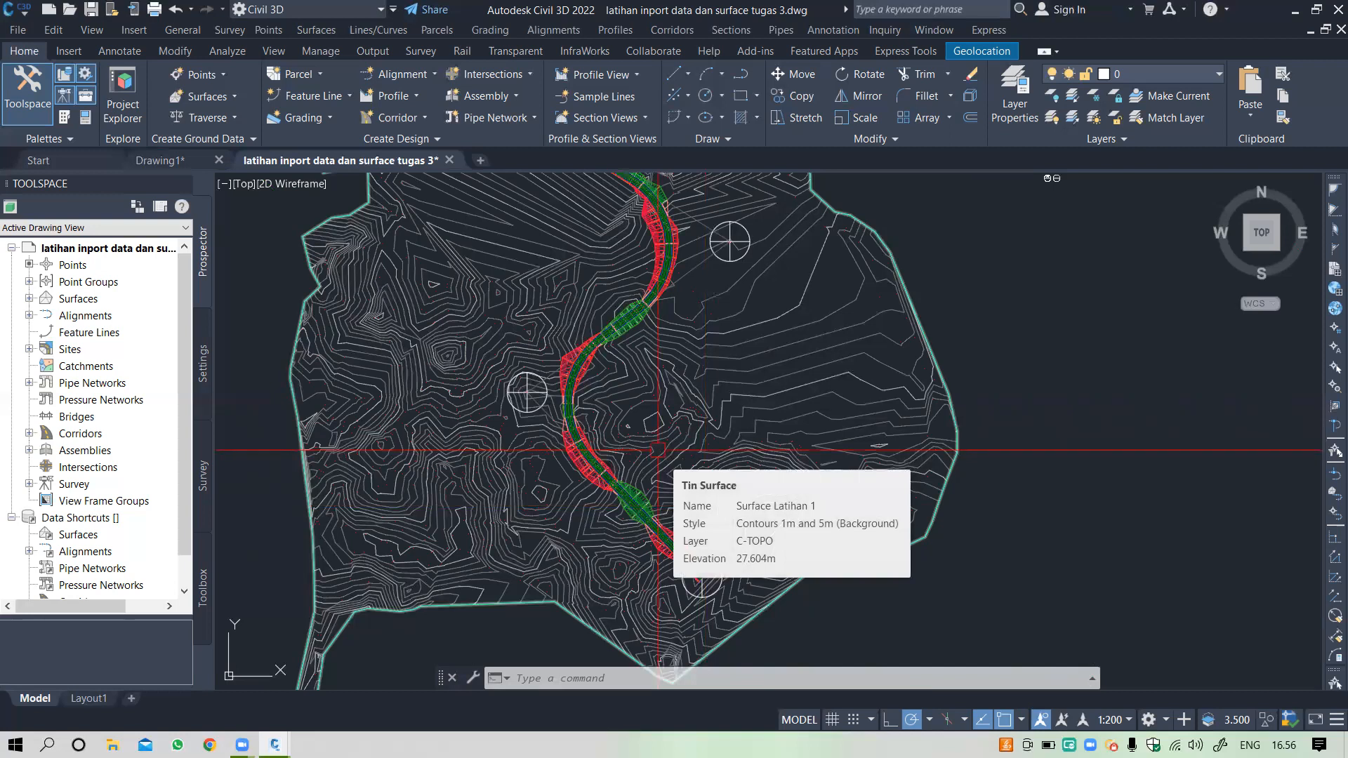
scroll(732, 315, "down", 5)
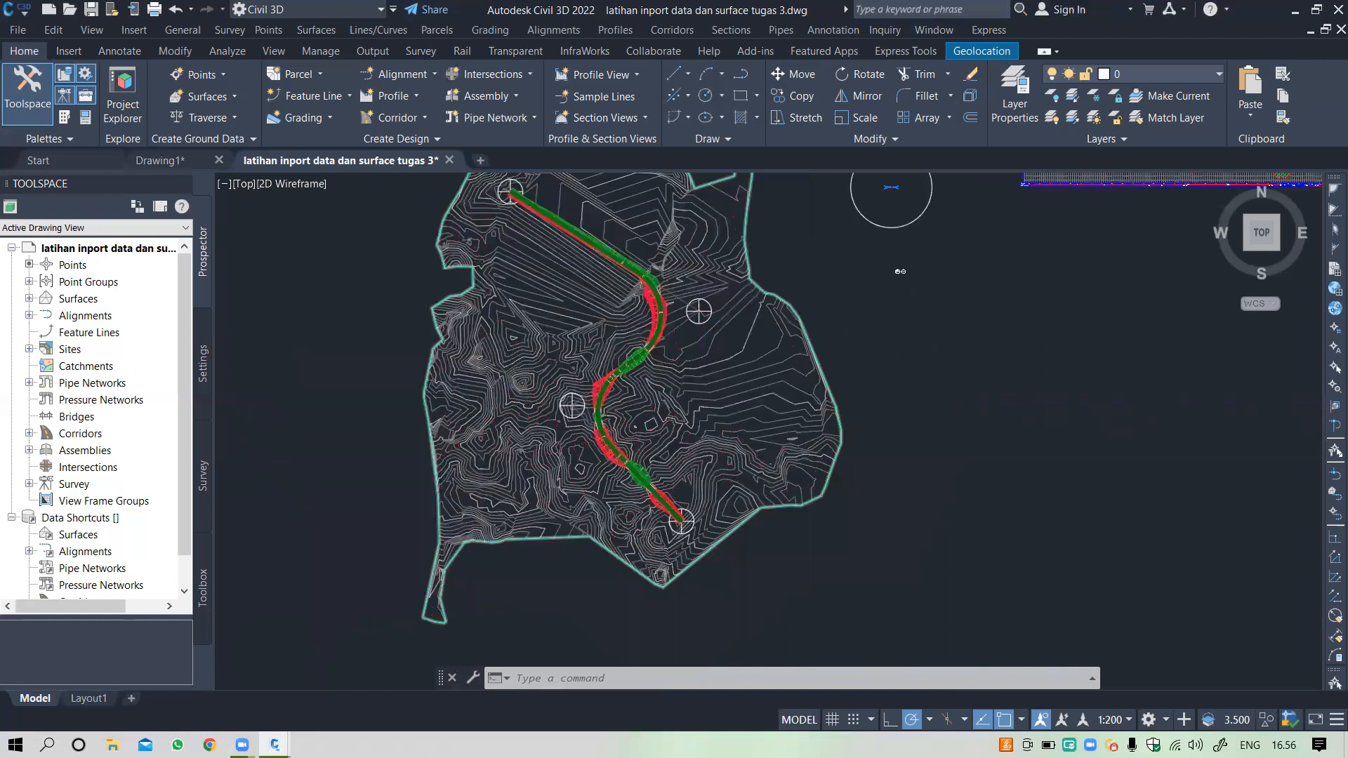
scroll(793, 354, "up", 4)
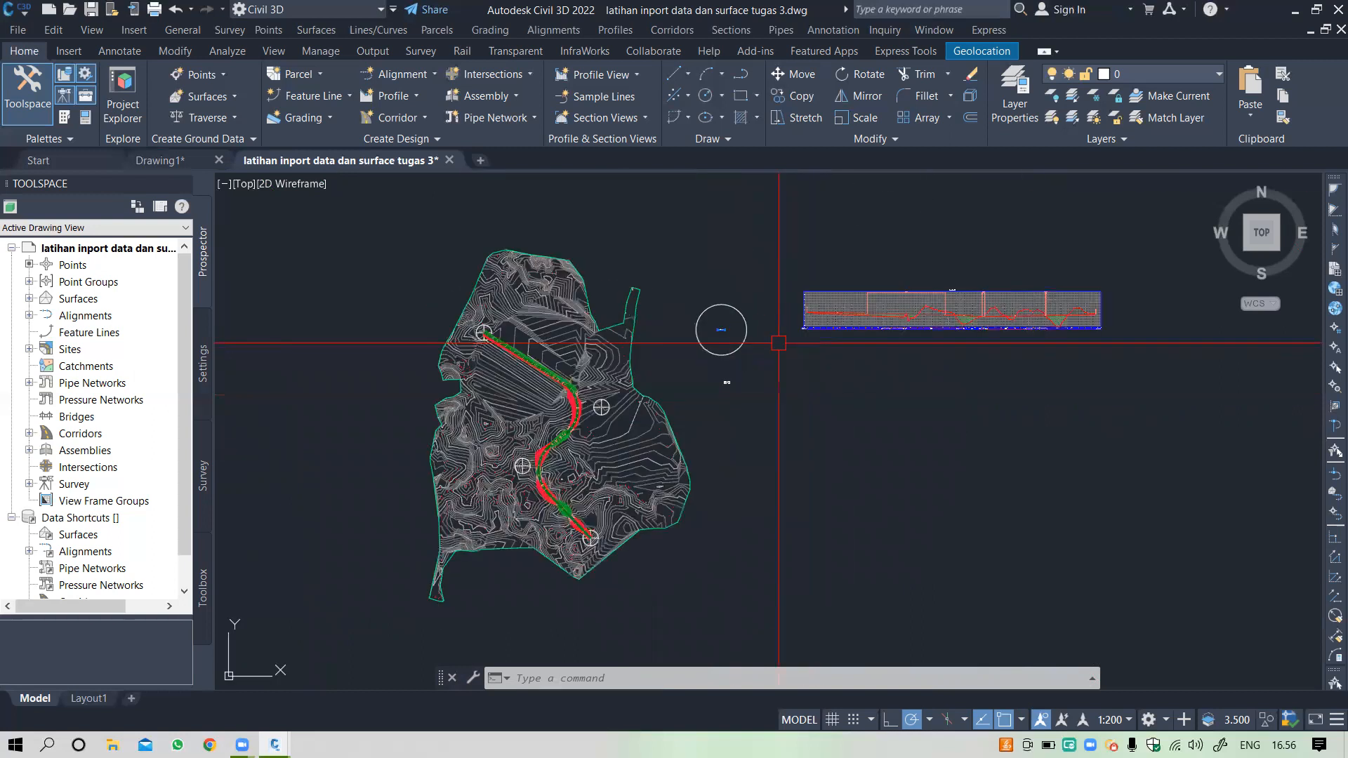
scroll(684, 359, "up", 2)
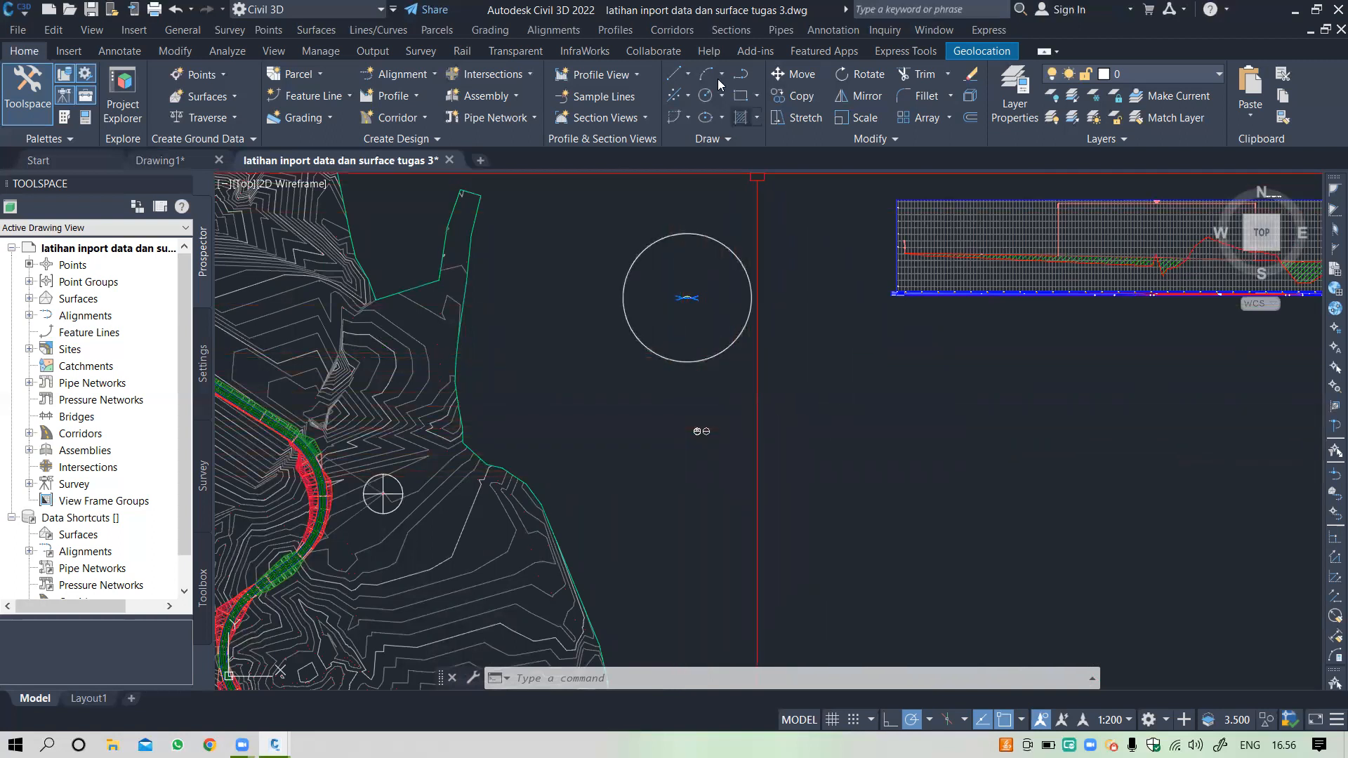
left_click(730, 31)
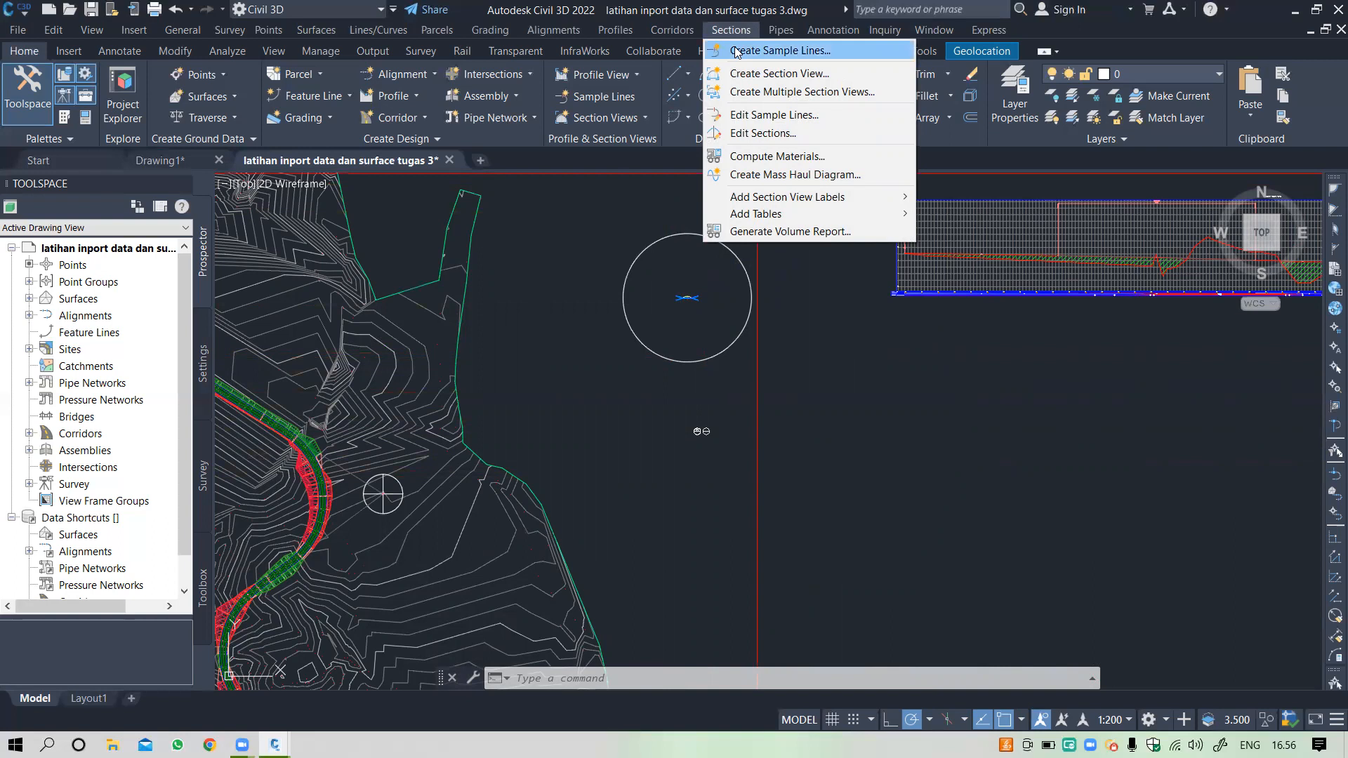
left_click(736, 51)
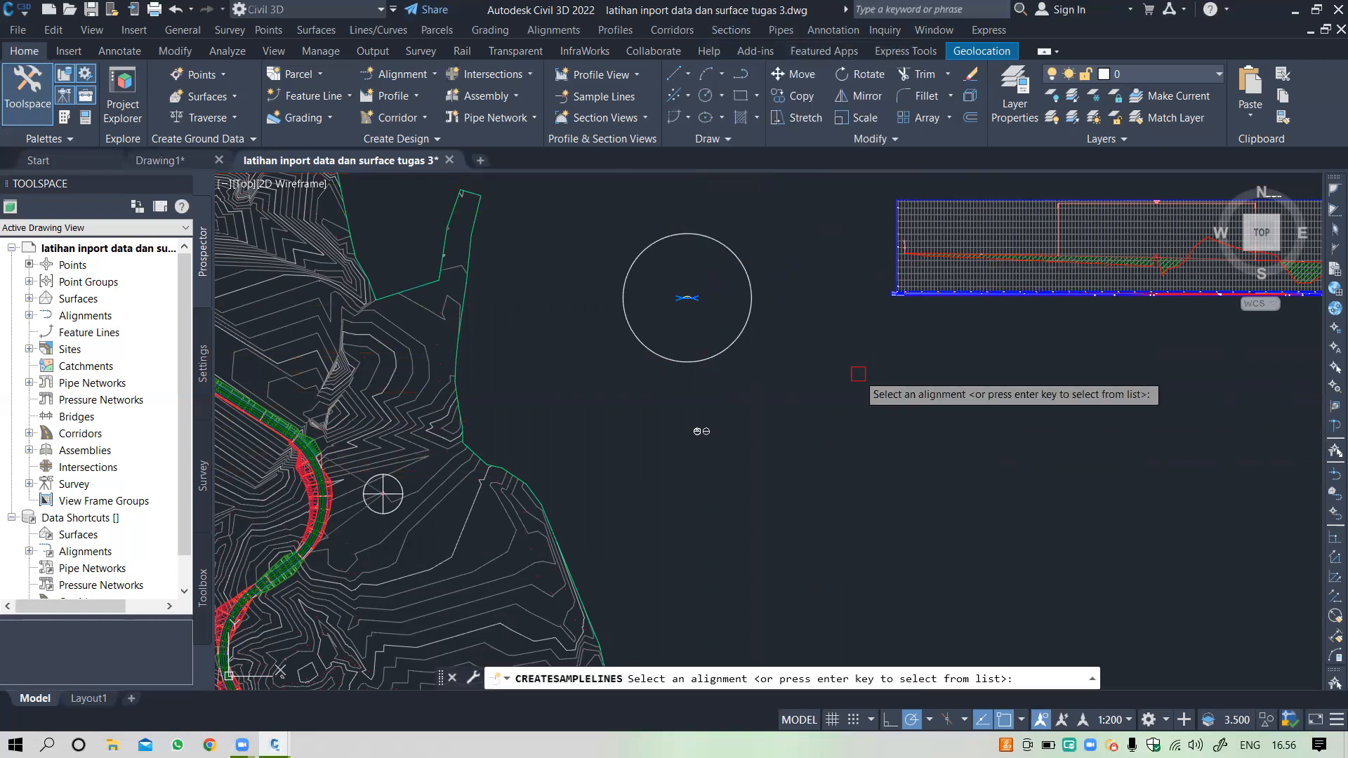
key("Return")
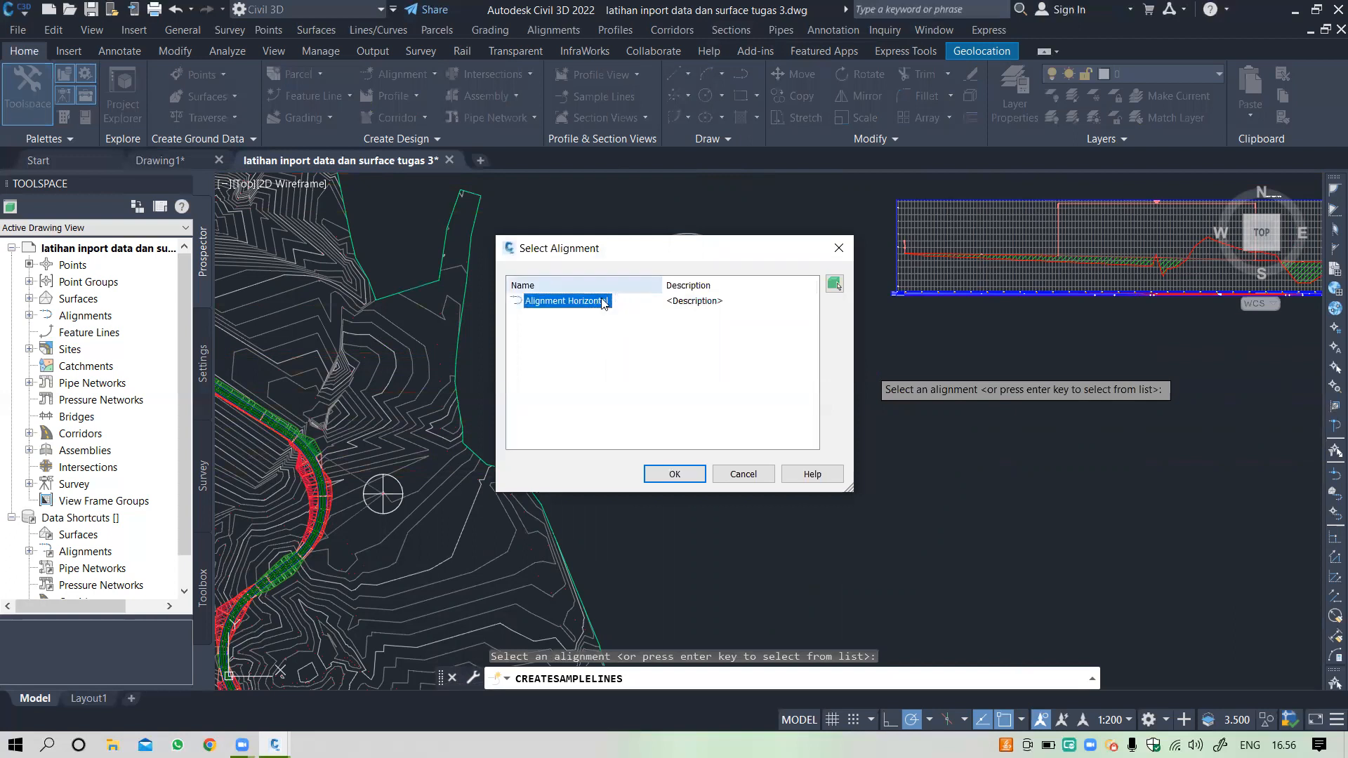
left_click(676, 474)
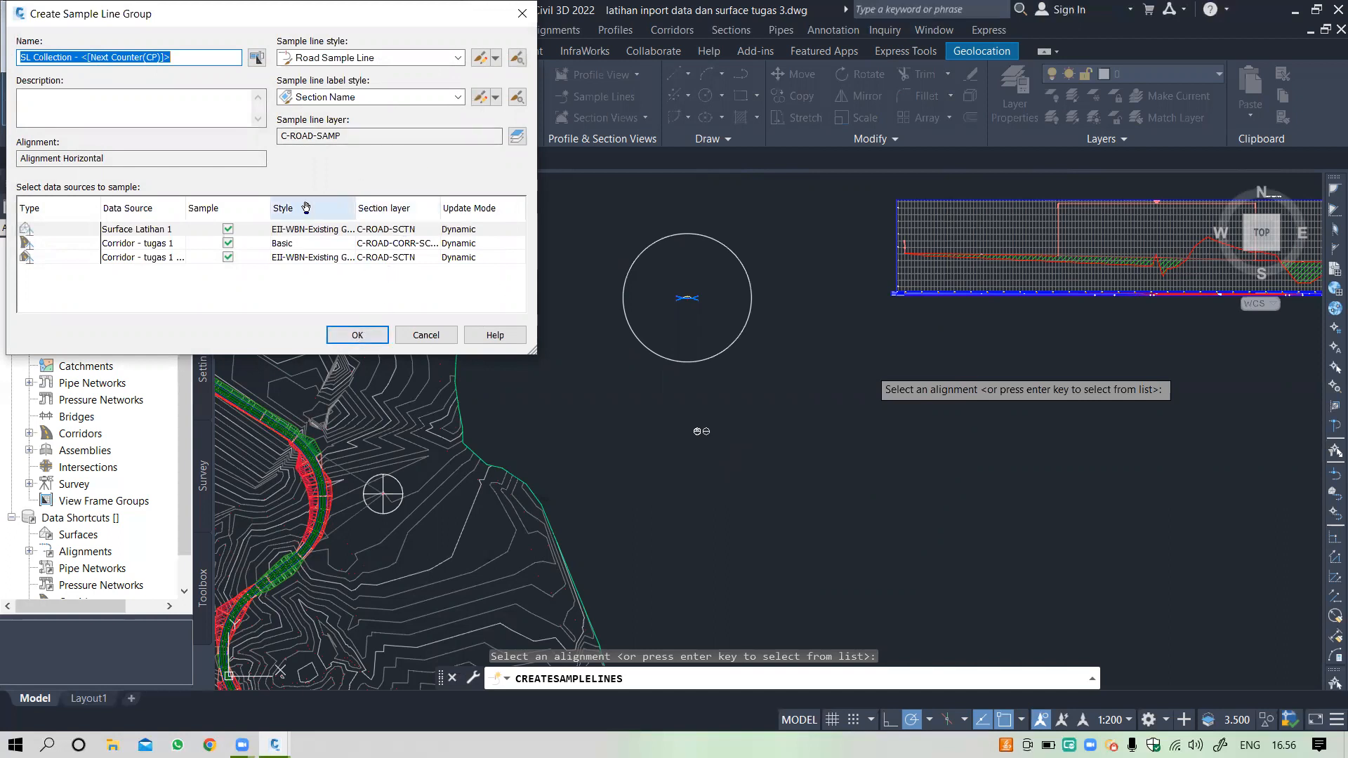
left_click(357, 337)
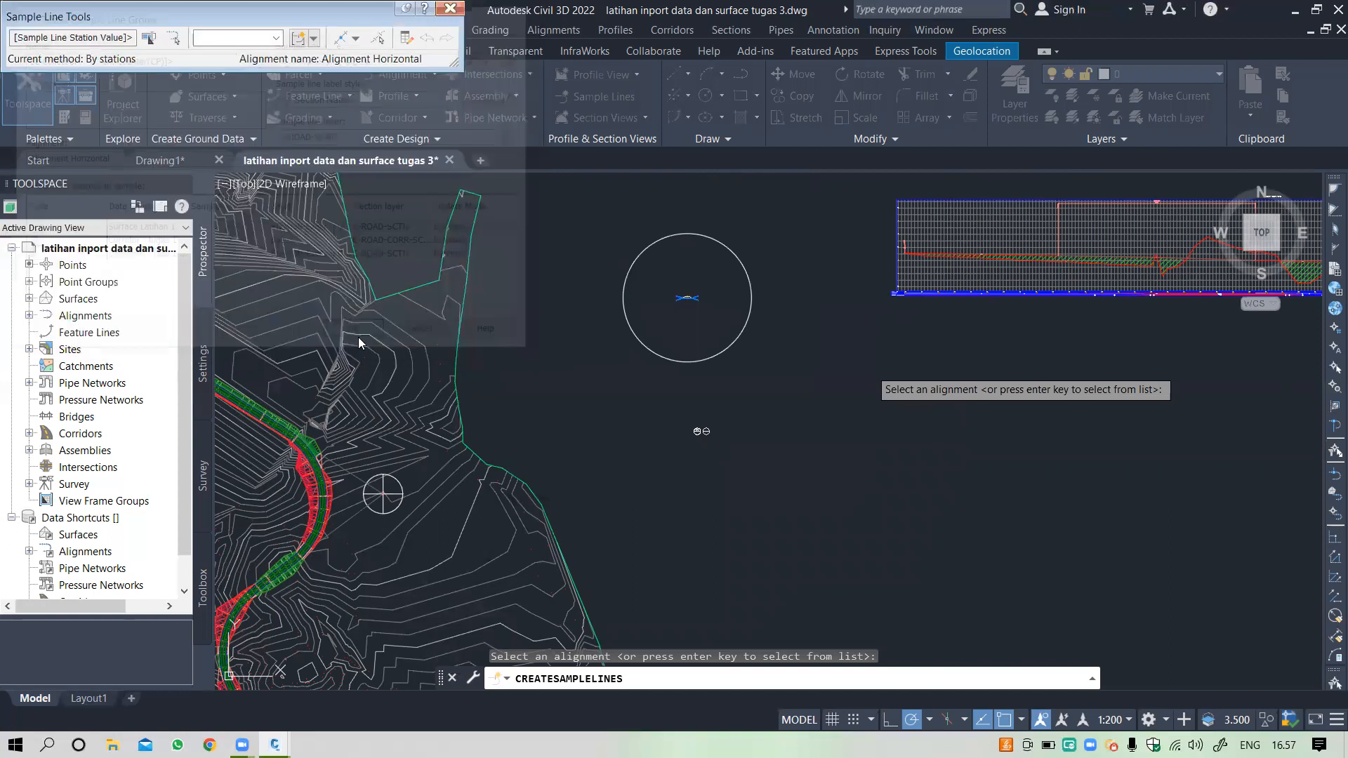
Step: Choose to create sample lines by range of stations and set From alignment start to False
left_click(357, 39)
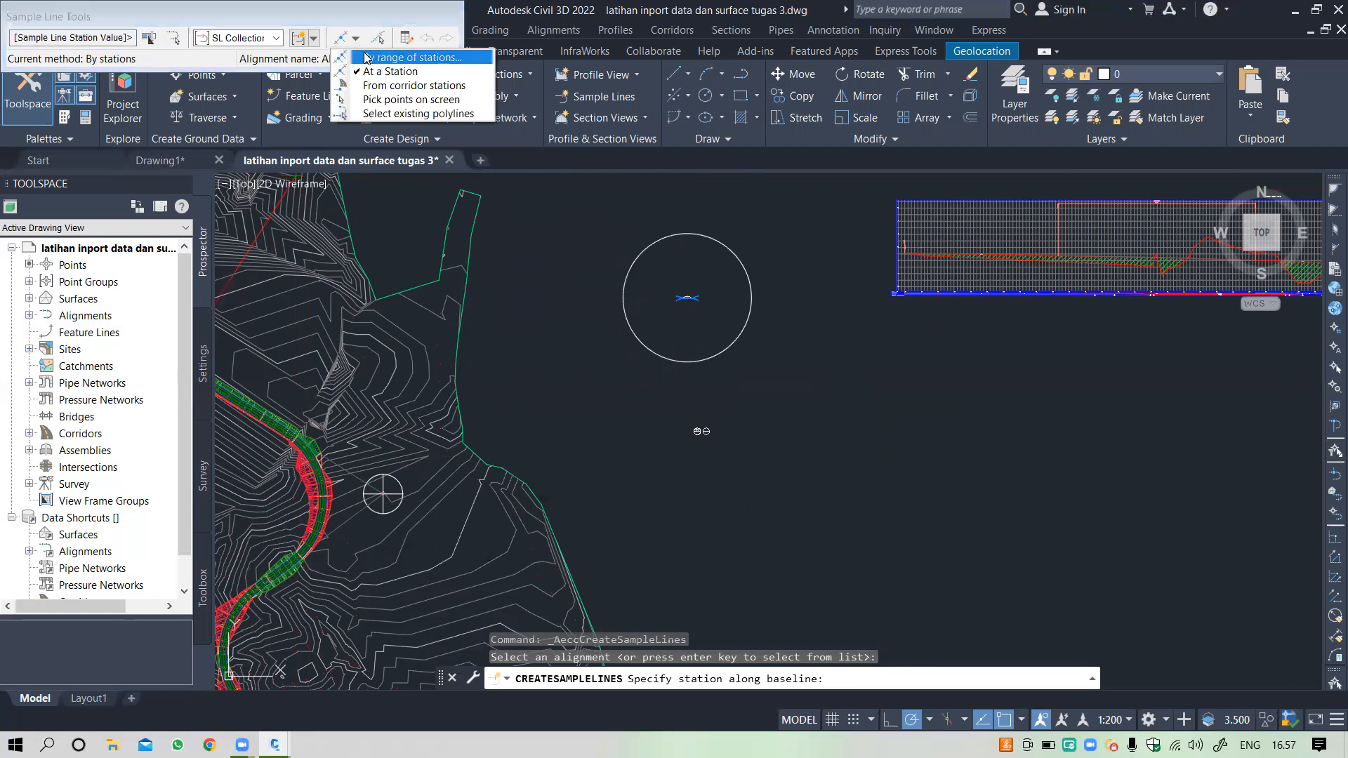
left_click(366, 57)
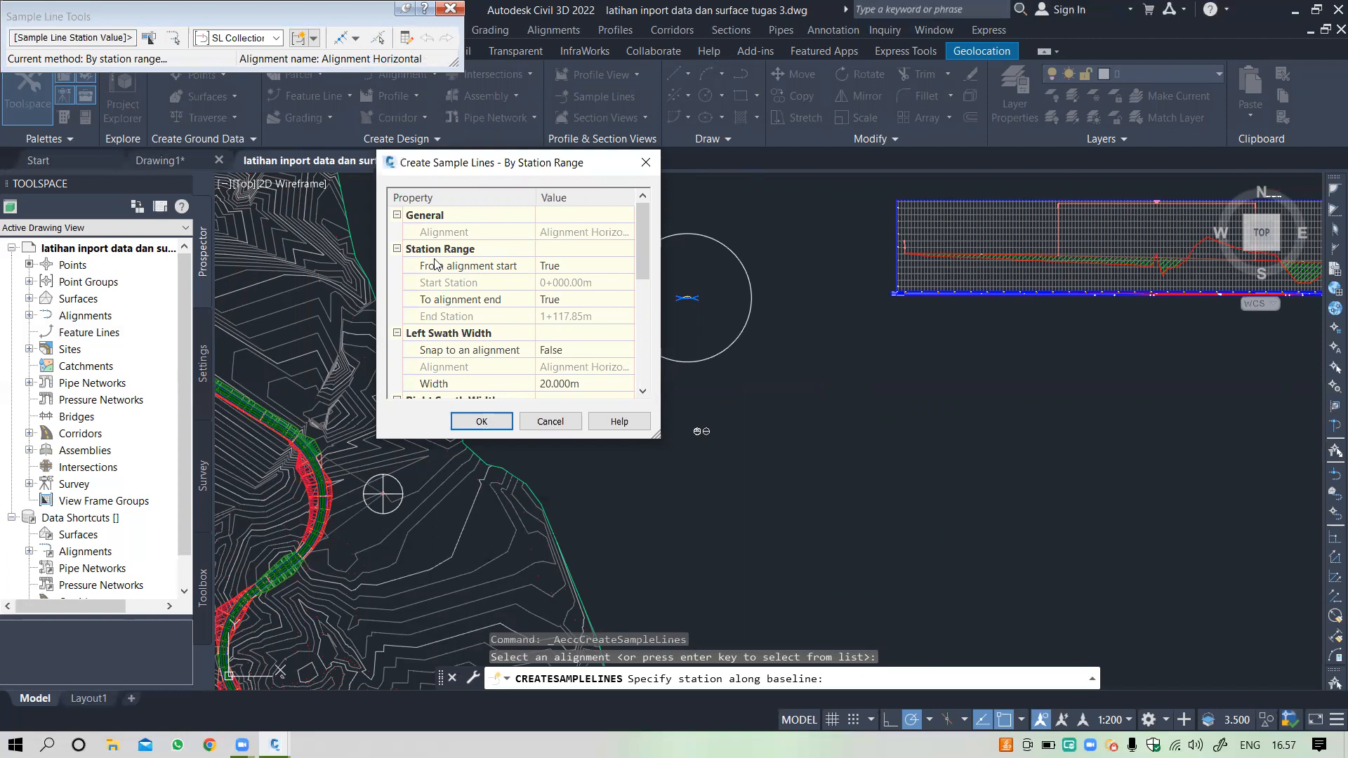
left_click(555, 269)
left_click(558, 270)
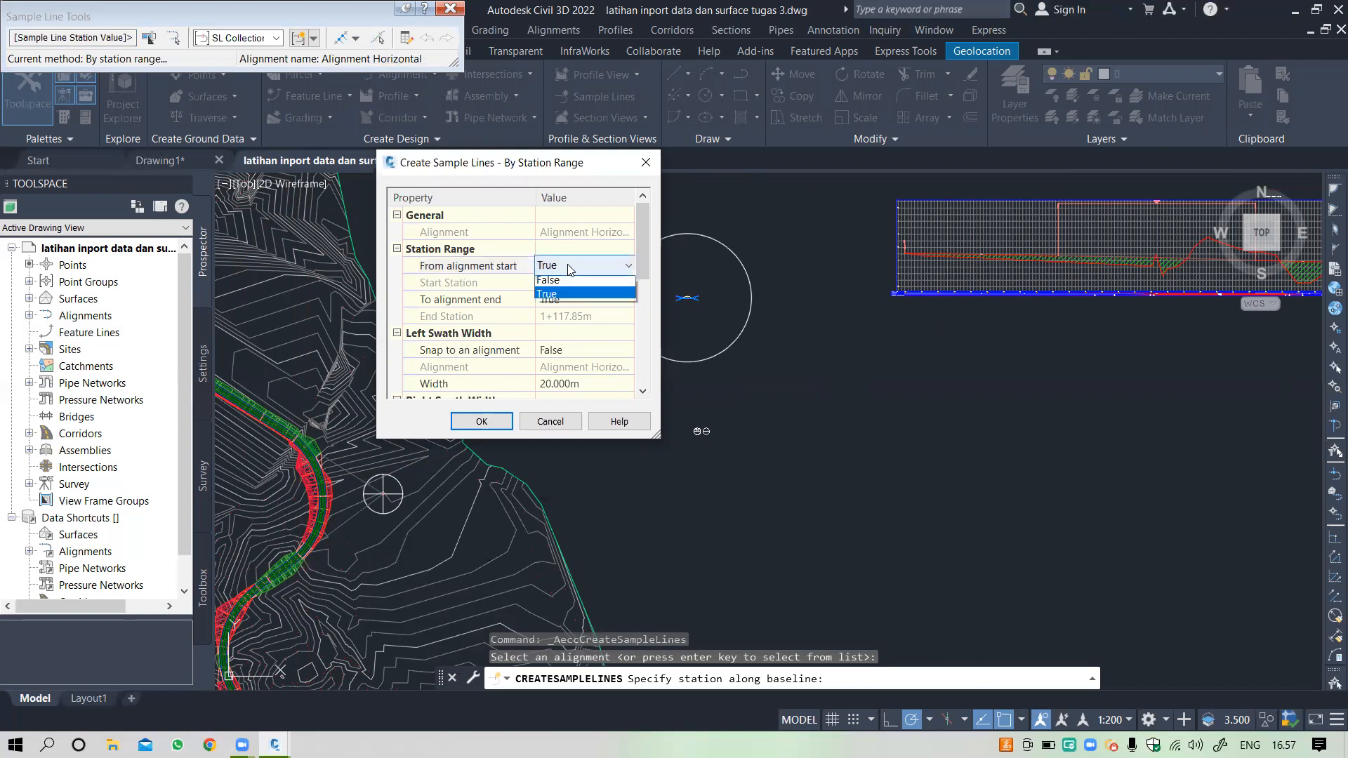
left_click(572, 287)
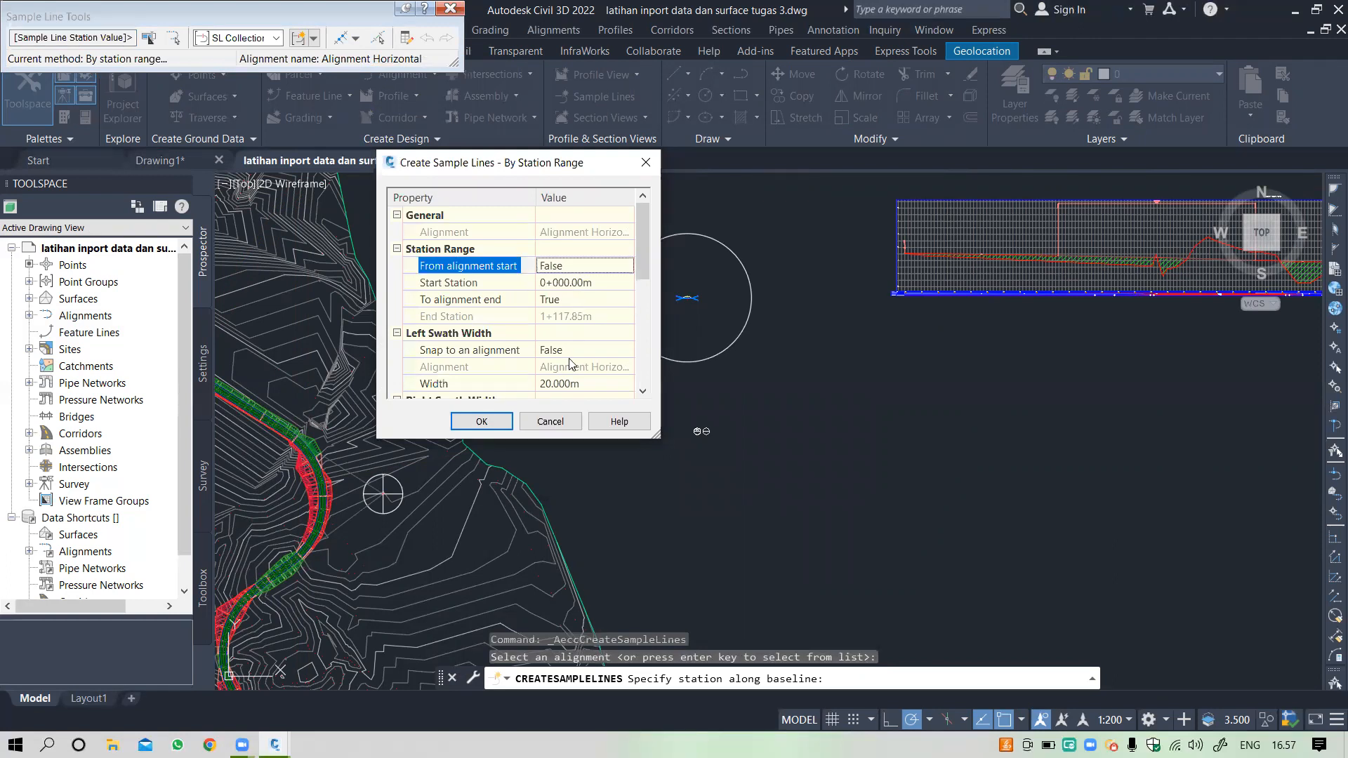
Step: Set both the left and right swath widths to 25 m
scroll(569, 342, "down", 1)
left_click(565, 332)
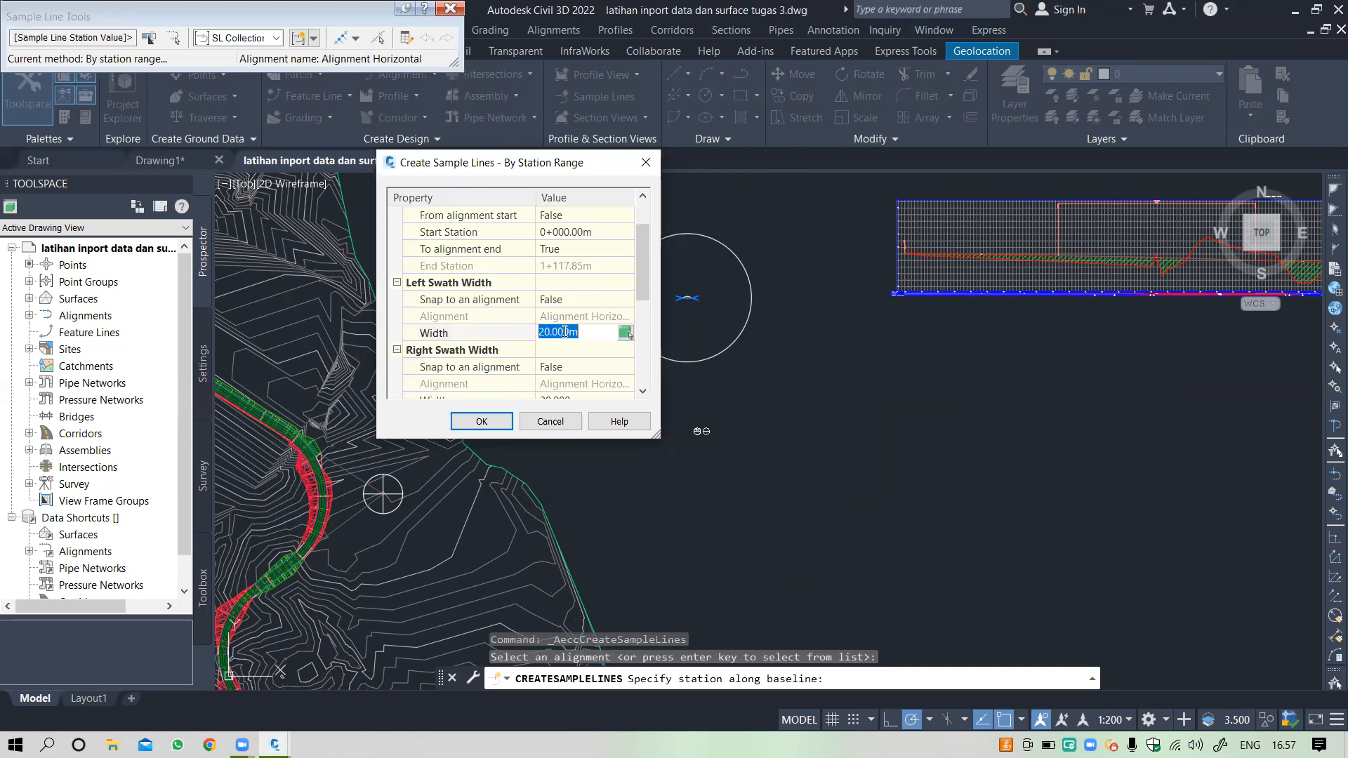
key("BackSpace")
scroll(585, 334, "down", 1)
left_click(577, 349)
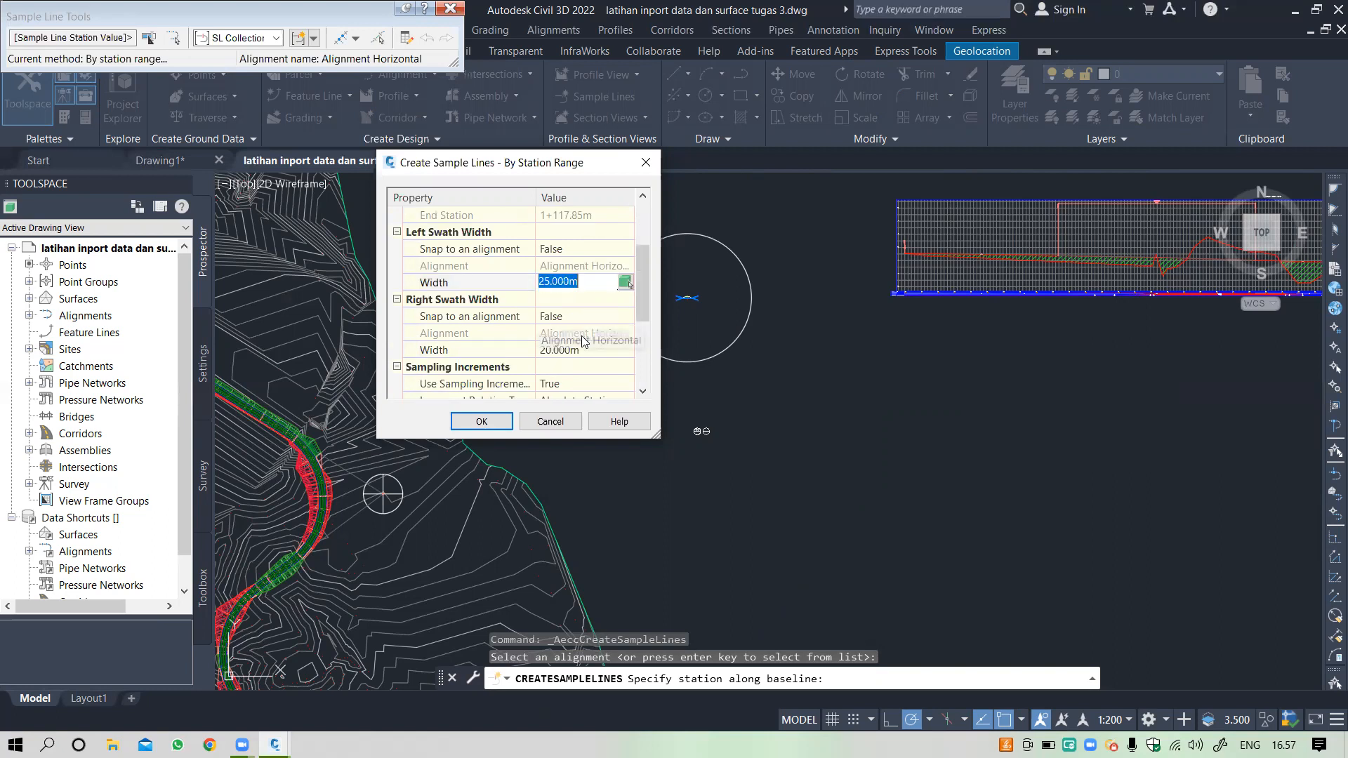
type("25")
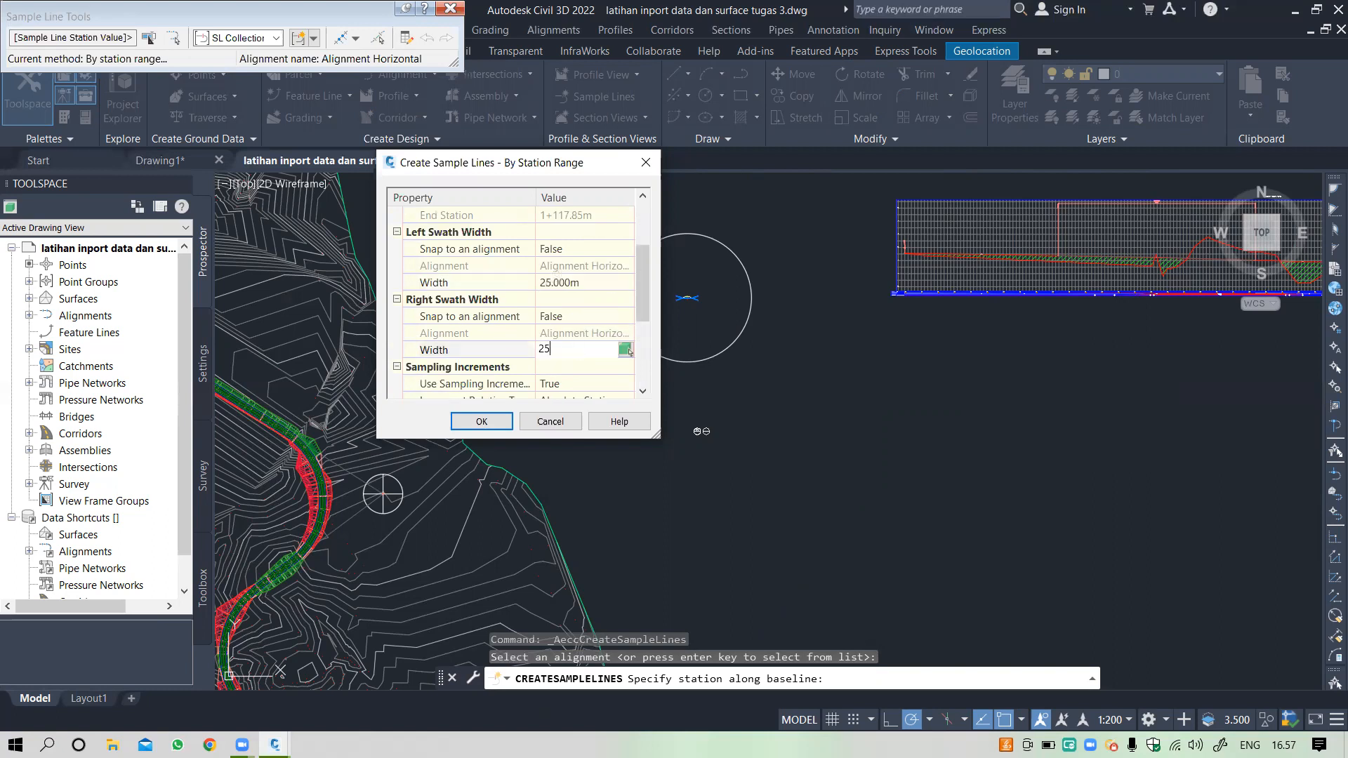
key("Return")
Step: Set the sampling increments along tangents, curves and spirals to 50 m each
scroll(577, 353, "down", 2)
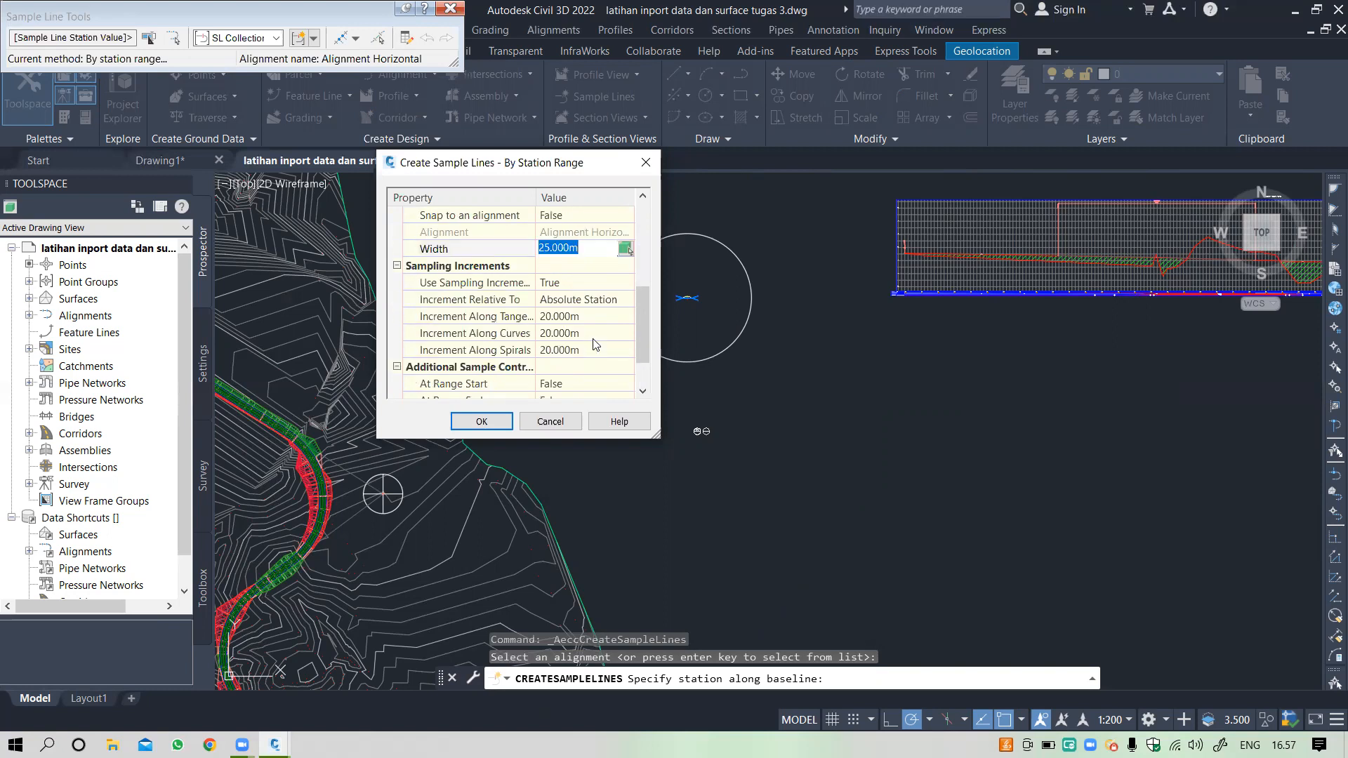
left_click(558, 316)
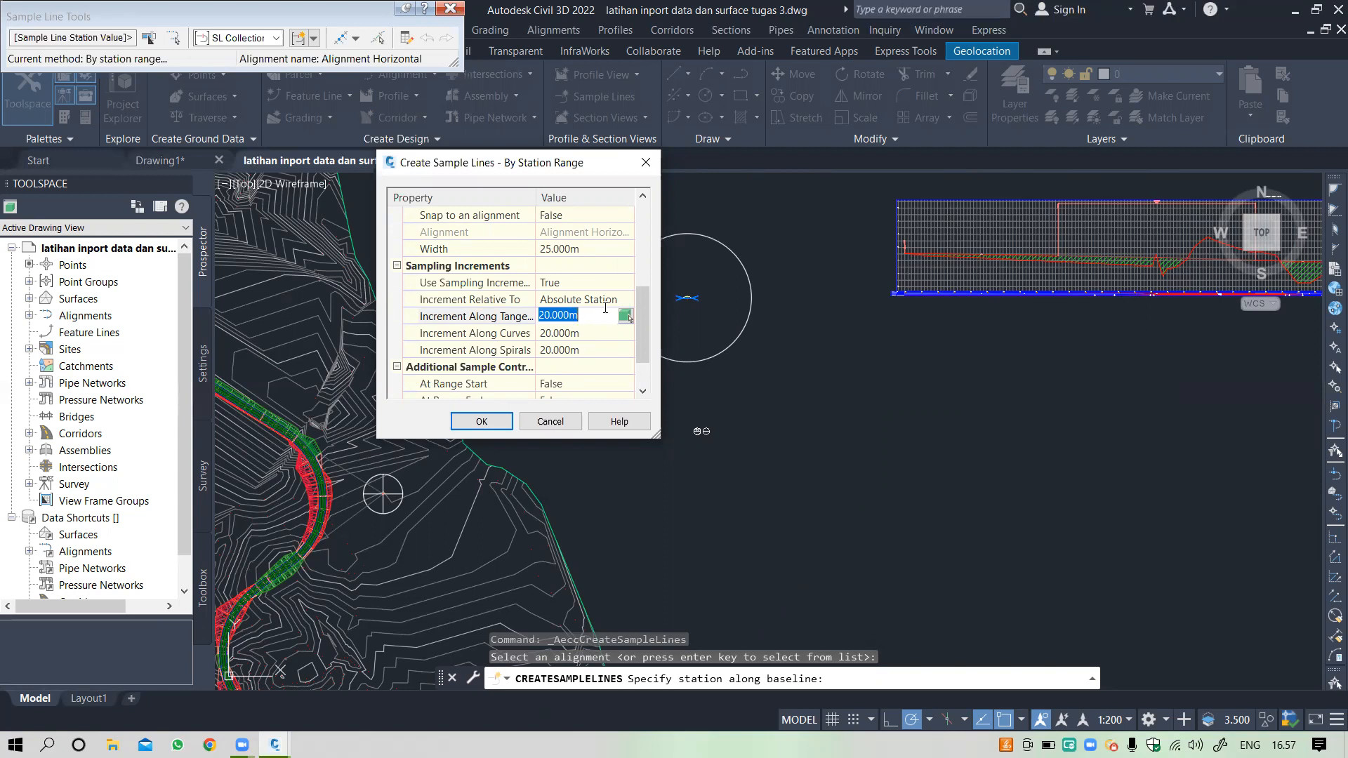
key("BackSpace")
left_click(604, 332)
scroll(602, 328, "down", 1)
key("BackSpace")
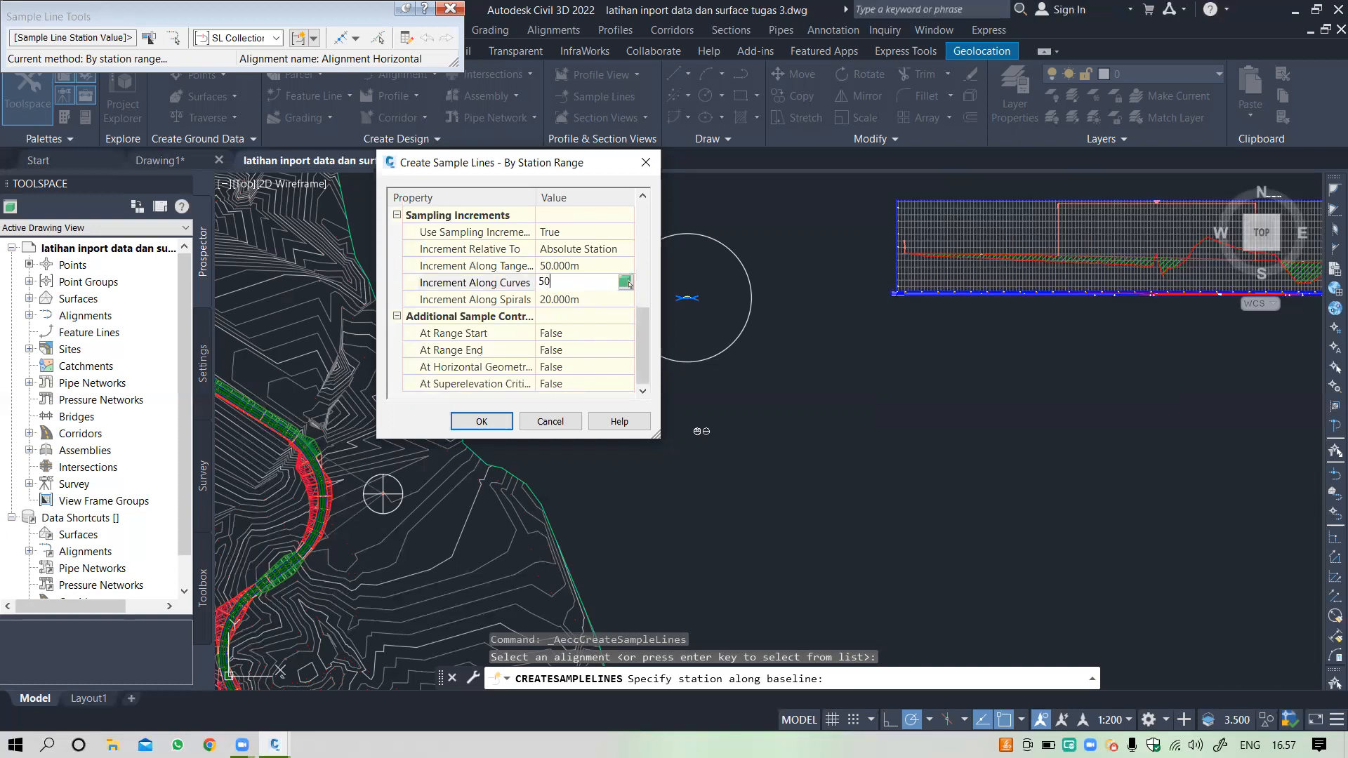
left_click(572, 300)
key("BackSpace")
type("50")
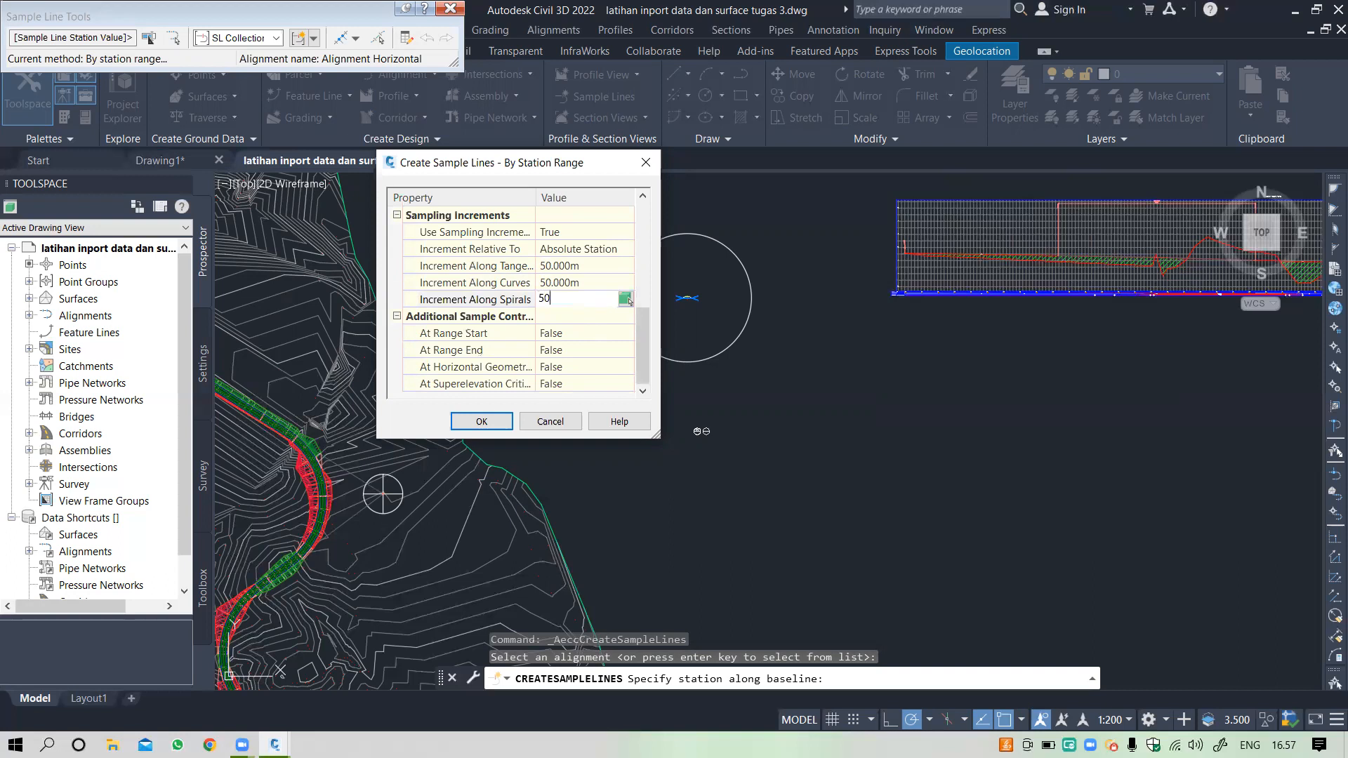
left_click(580, 315)
Step: Set the additional sample controls at range start, range end, horizontal geometry and superelevation critical stations to True, and create the sample lines
left_click(568, 335)
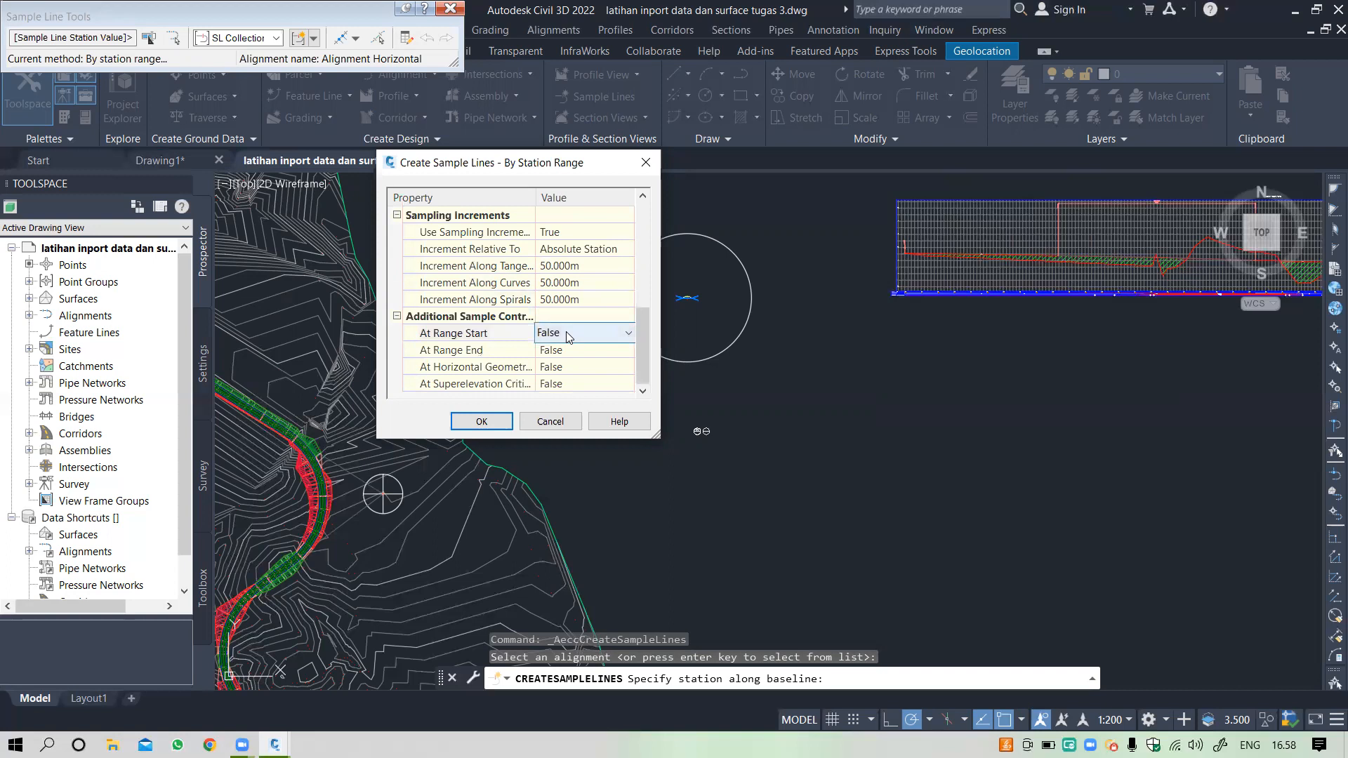
left_click(568, 335)
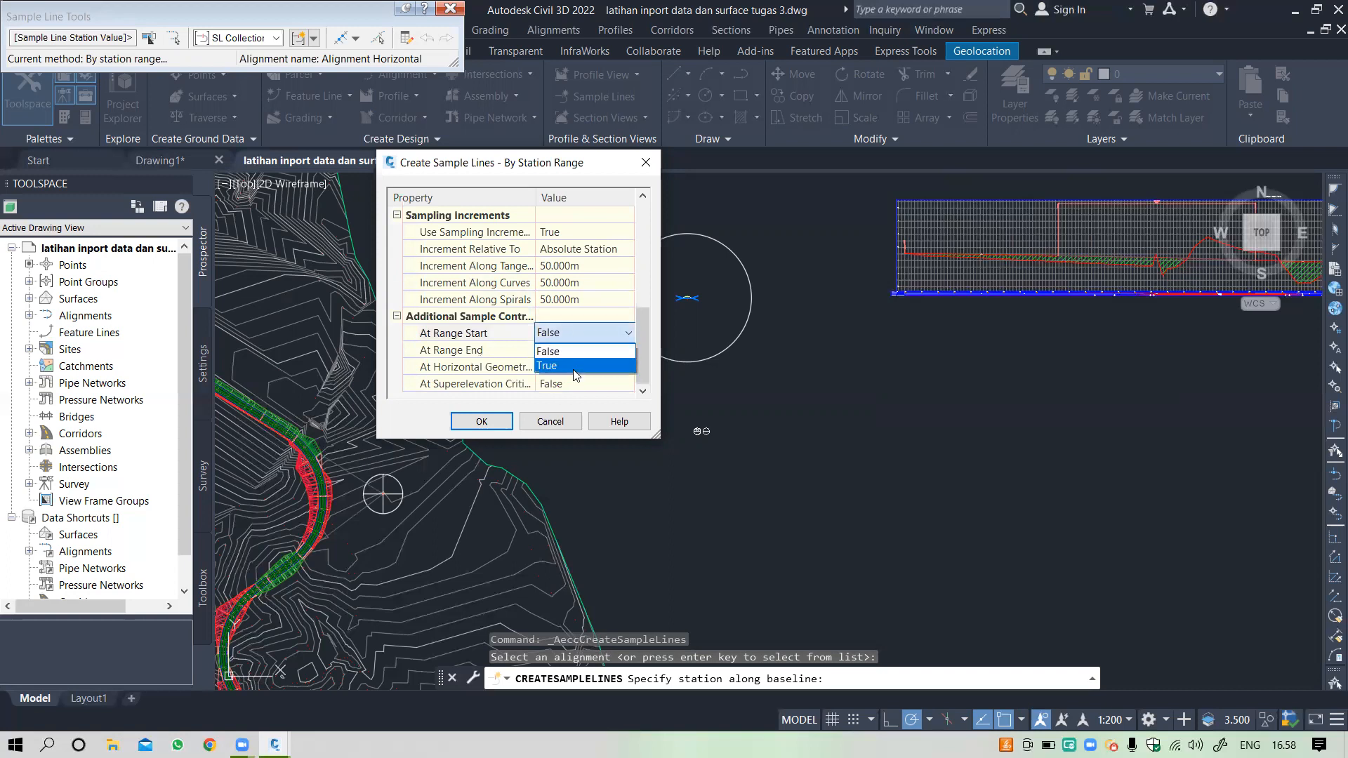
left_click(575, 367)
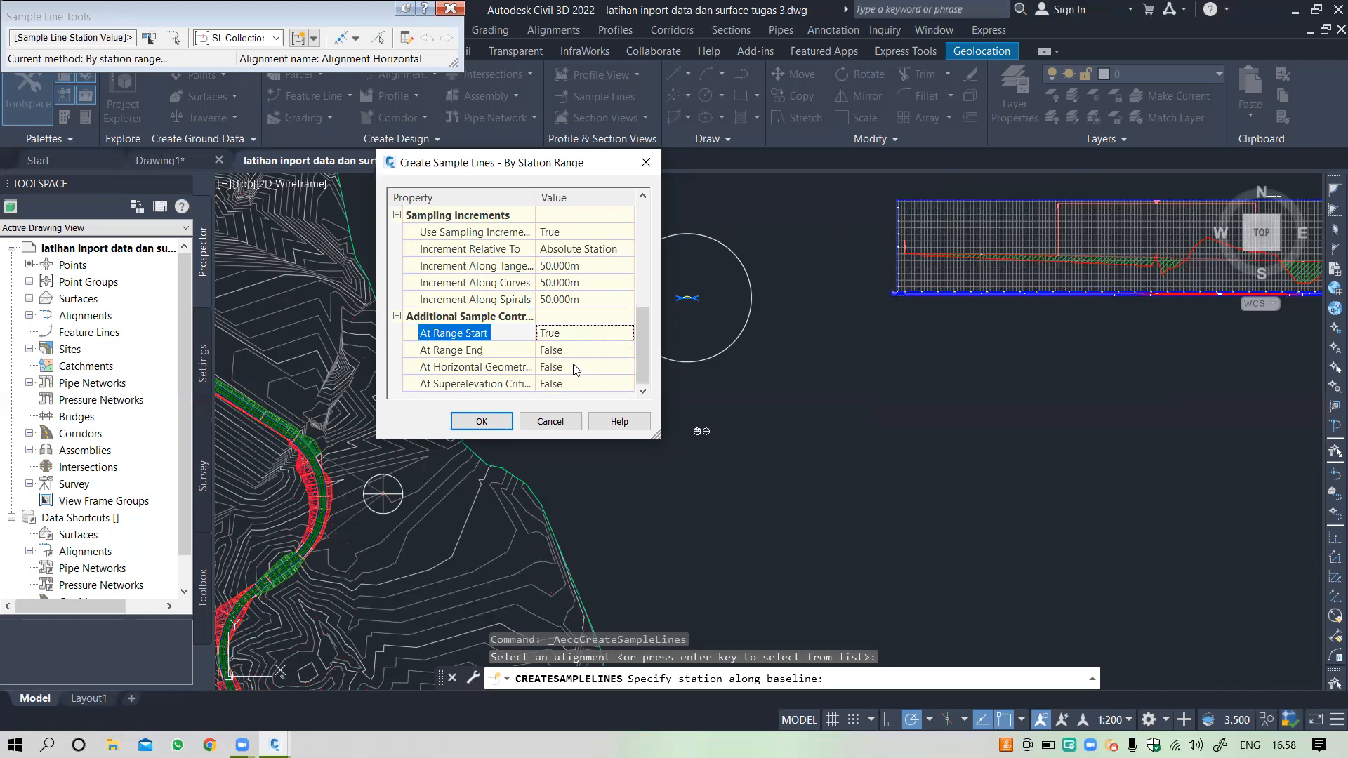
left_click(568, 347)
left_click(569, 349)
left_click(565, 368)
left_click(566, 370)
left_click(566, 373)
left_click(566, 398)
left_click(563, 386)
left_click(562, 385)
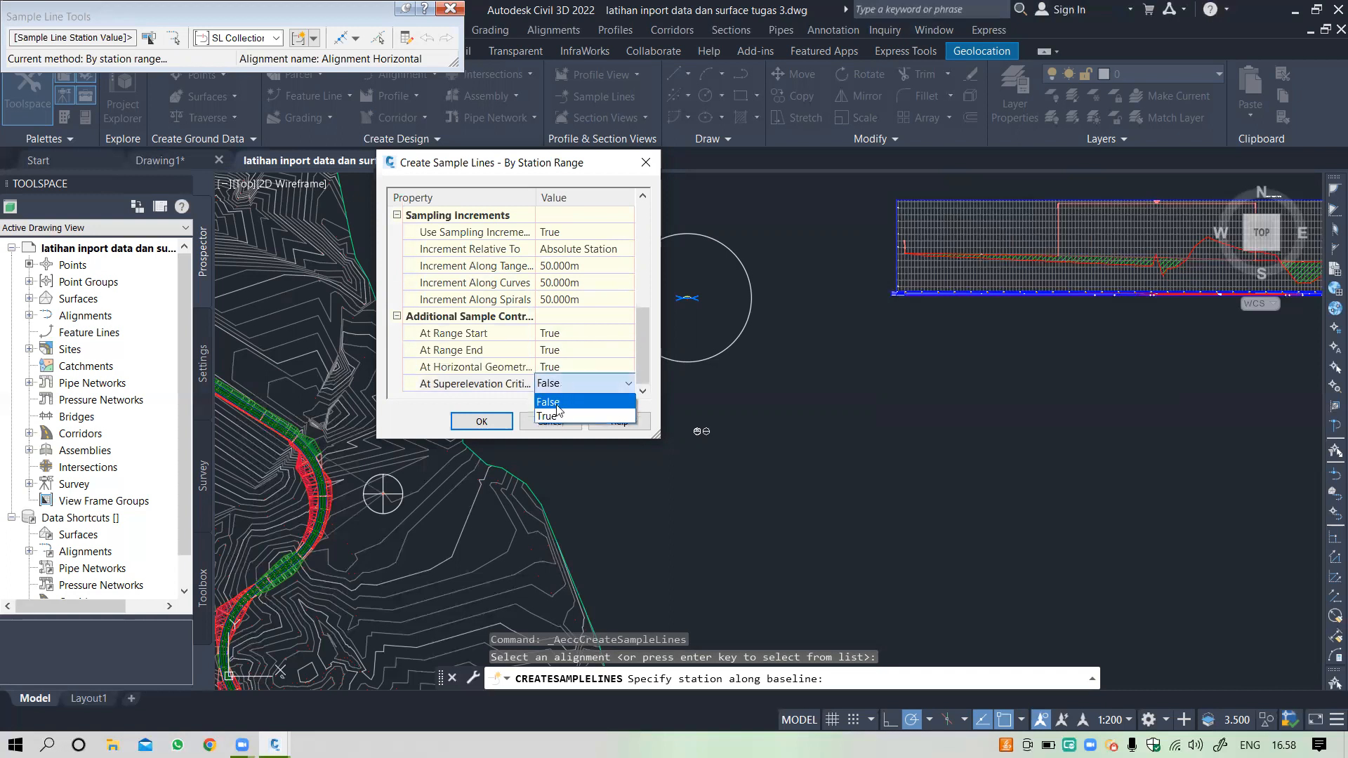
left_click(560, 414)
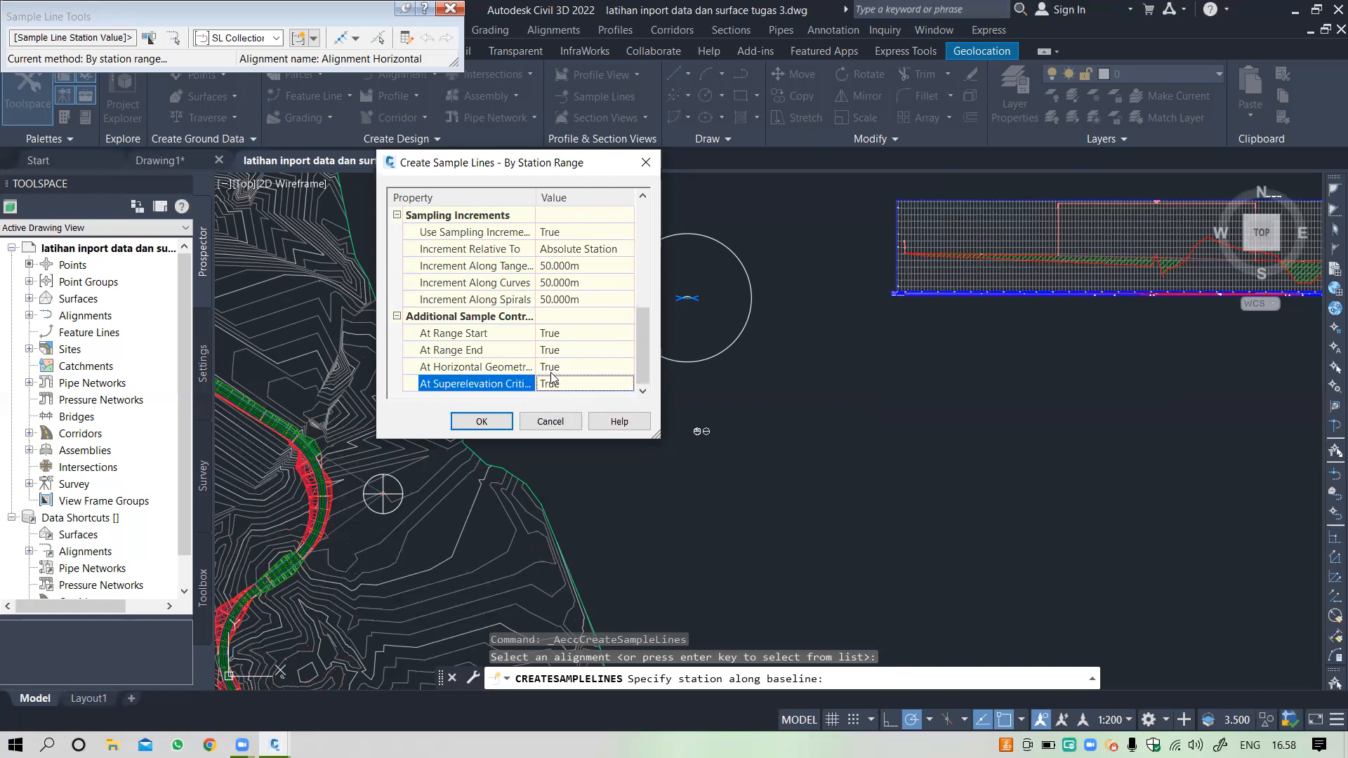
left_click(489, 425)
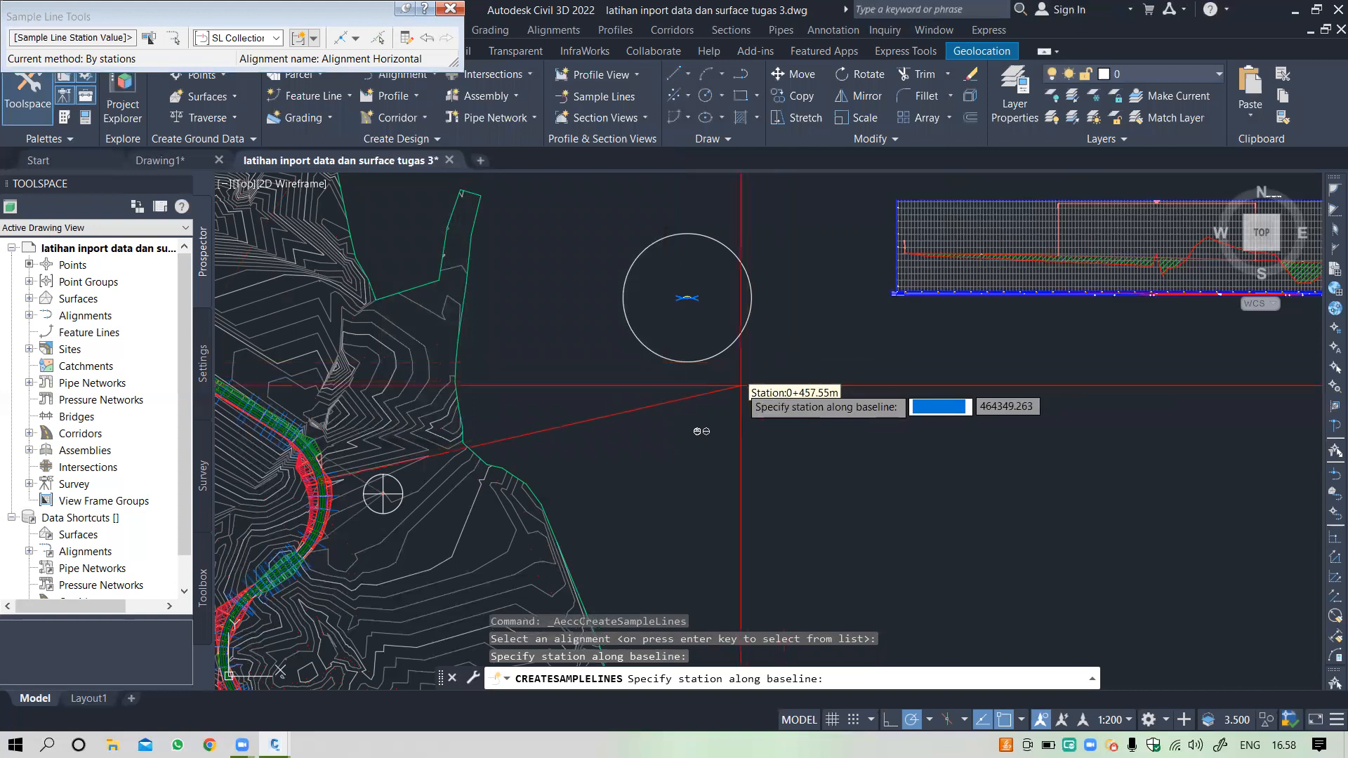
Step: Examine the new sample lines across the corridor, overall and close up around the first curve, and exit sample line creation
scroll(657, 349, "down", 2)
scroll(660, 344, "down", 2)
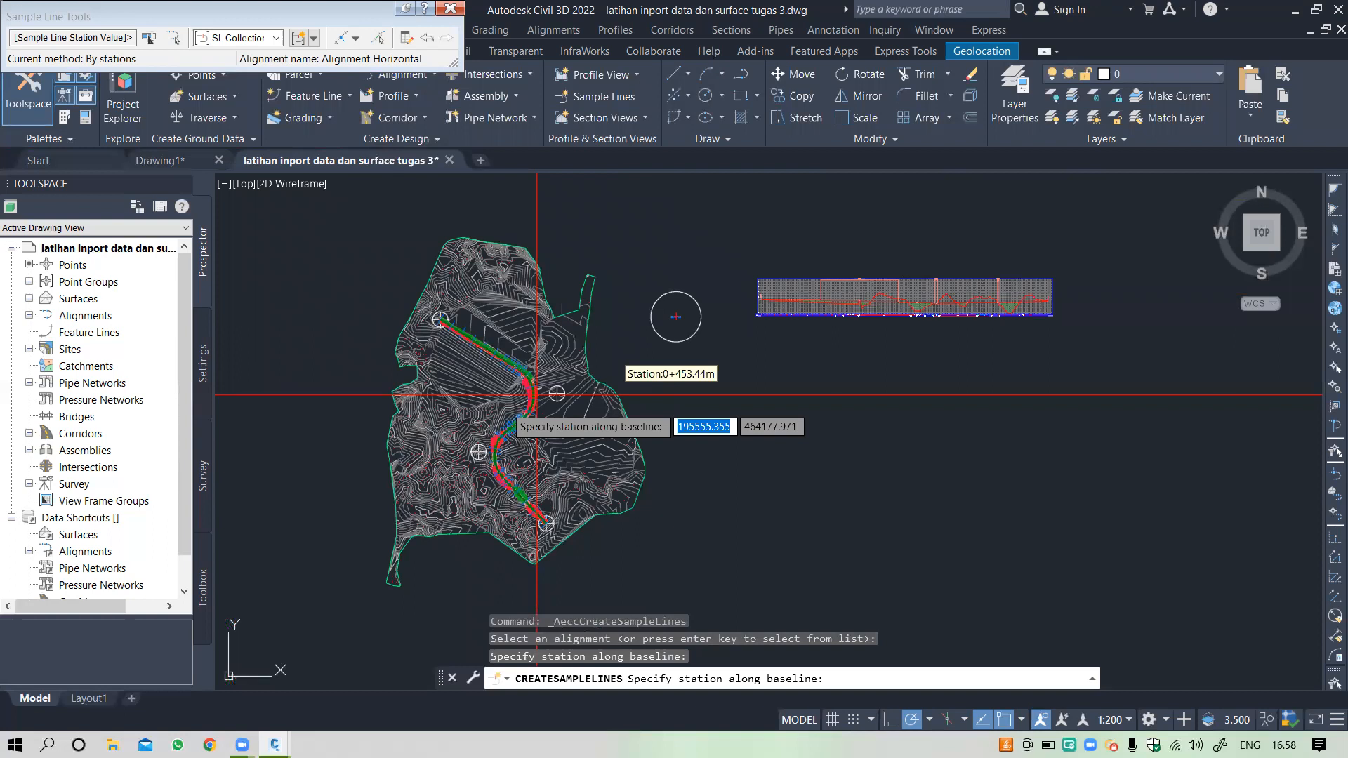
scroll(662, 439, "up", 5)
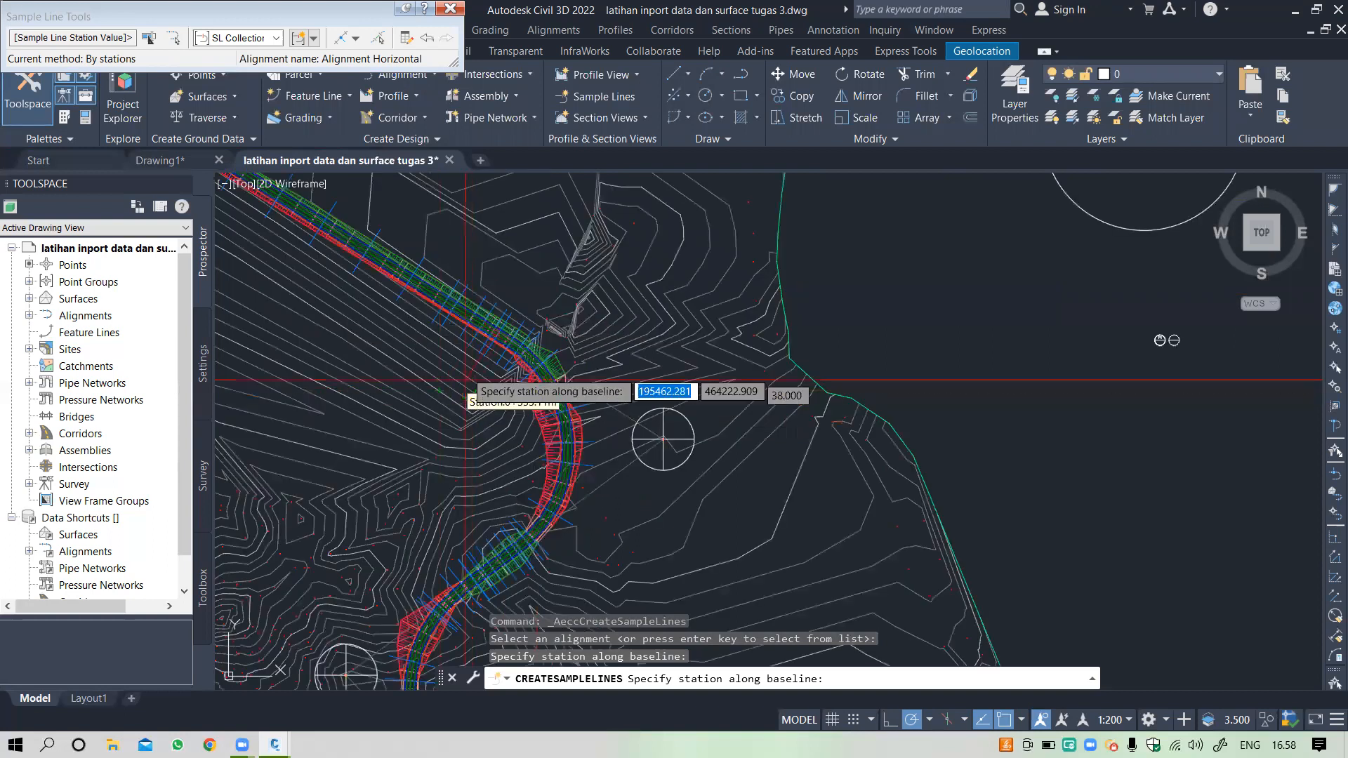
scroll(744, 435, "up", 2)
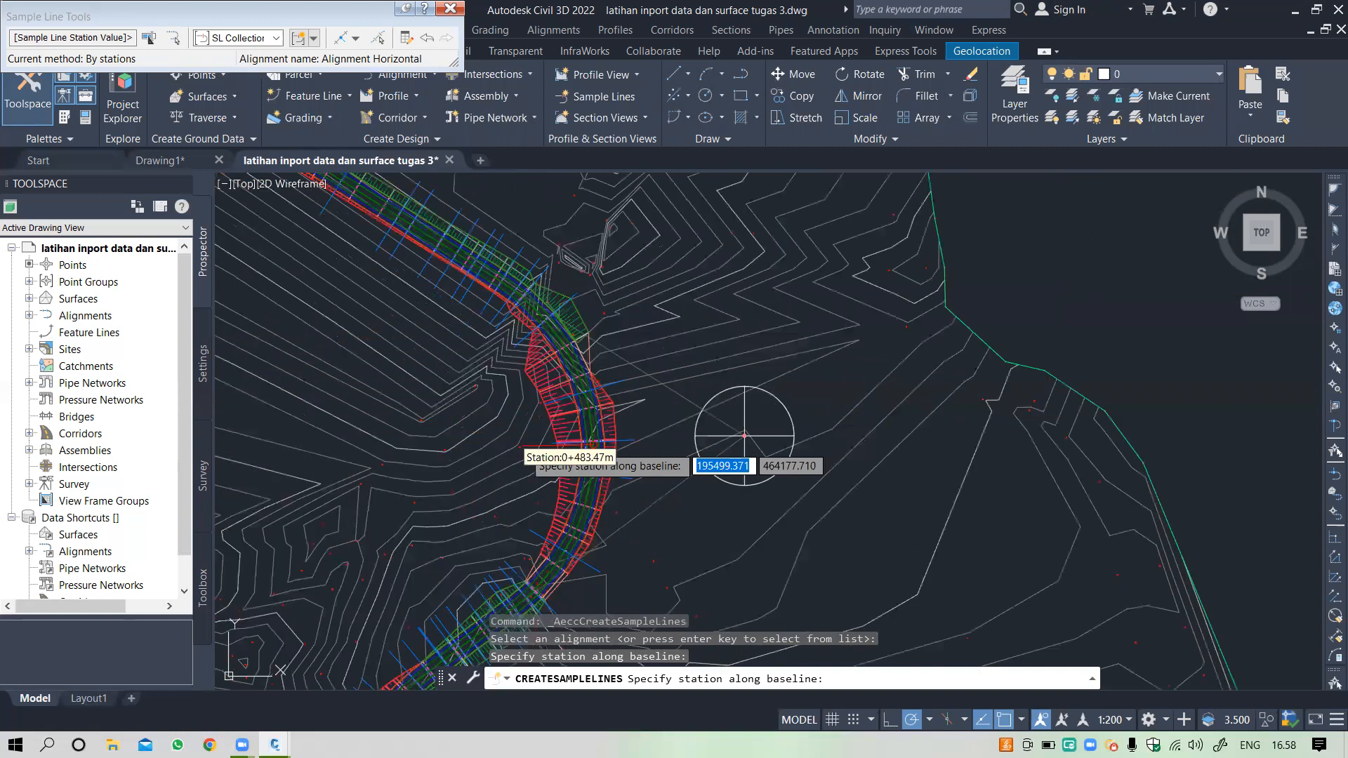
scroll(744, 435, "up", 2)
scroll(538, 436, "up", 2)
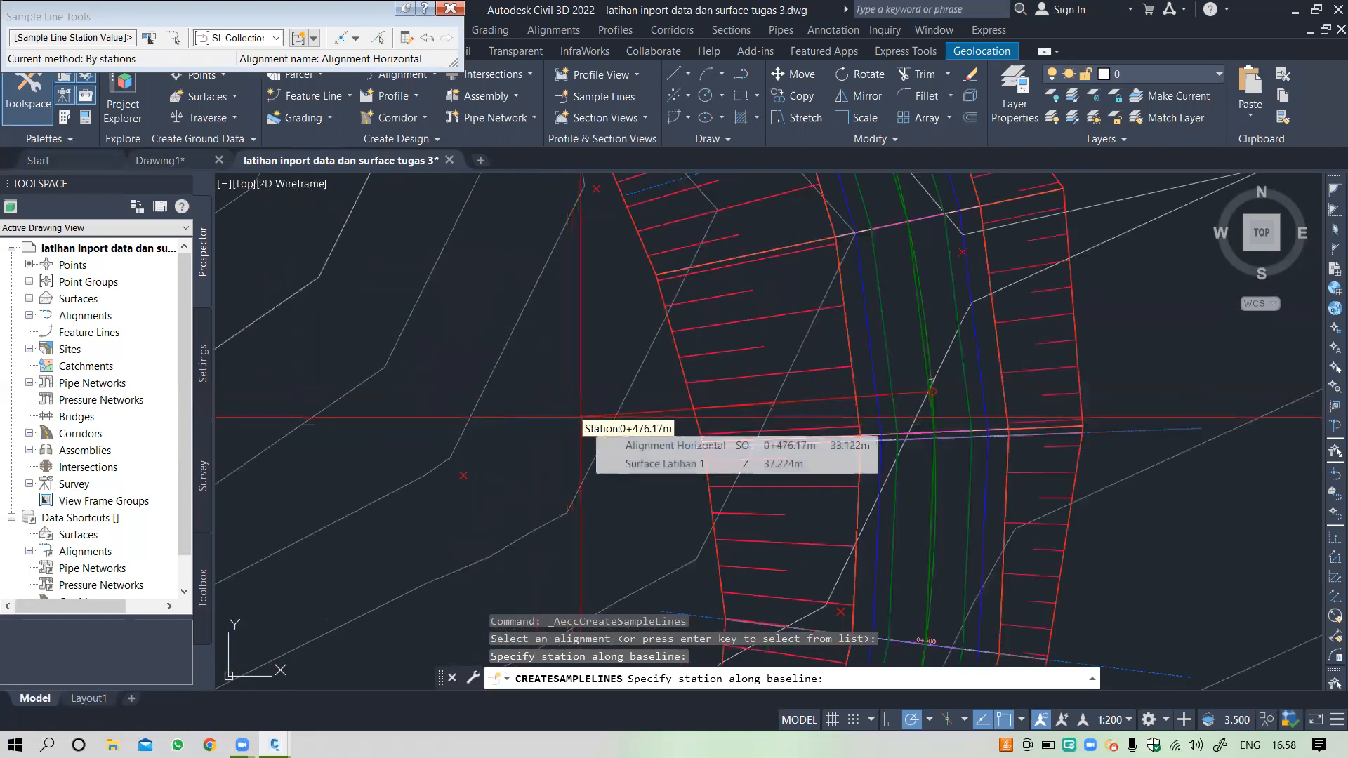
scroll(702, 431, "down", 10)
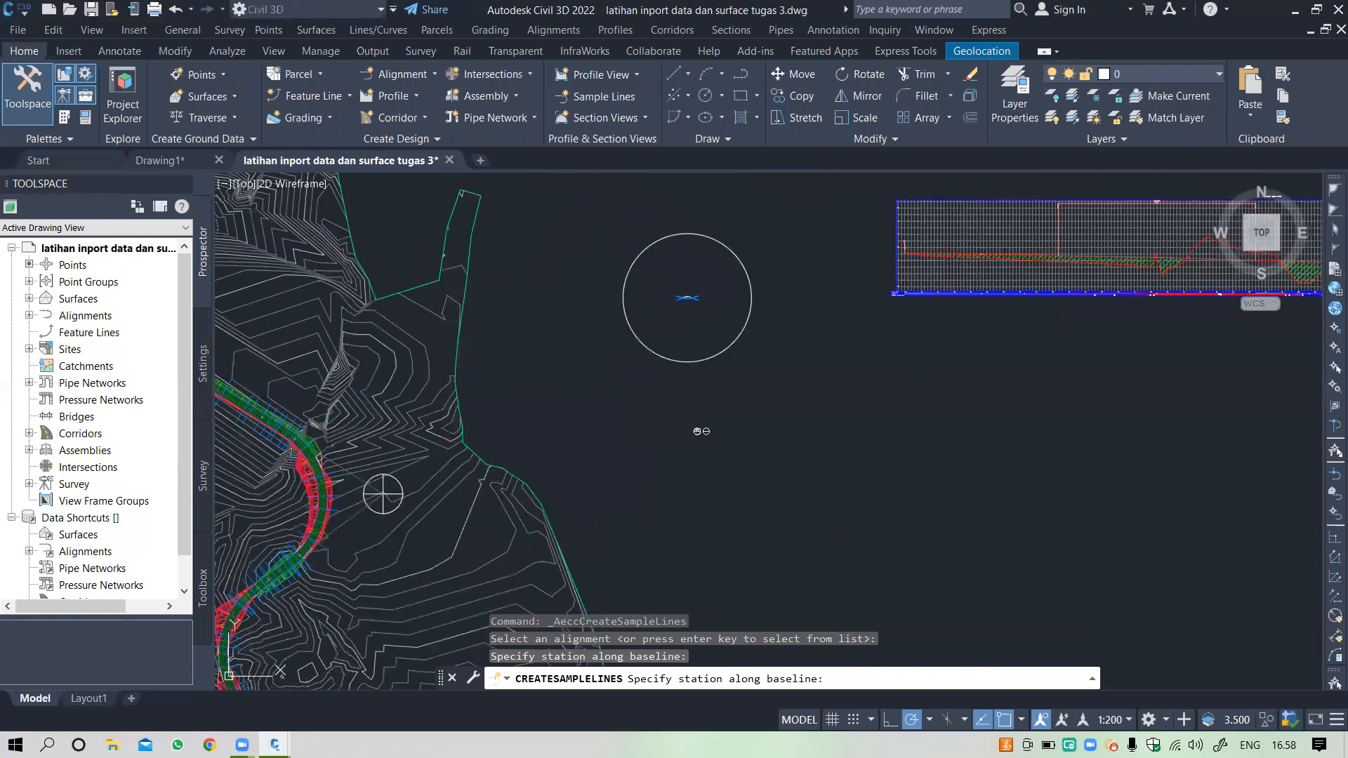
key("Escape")
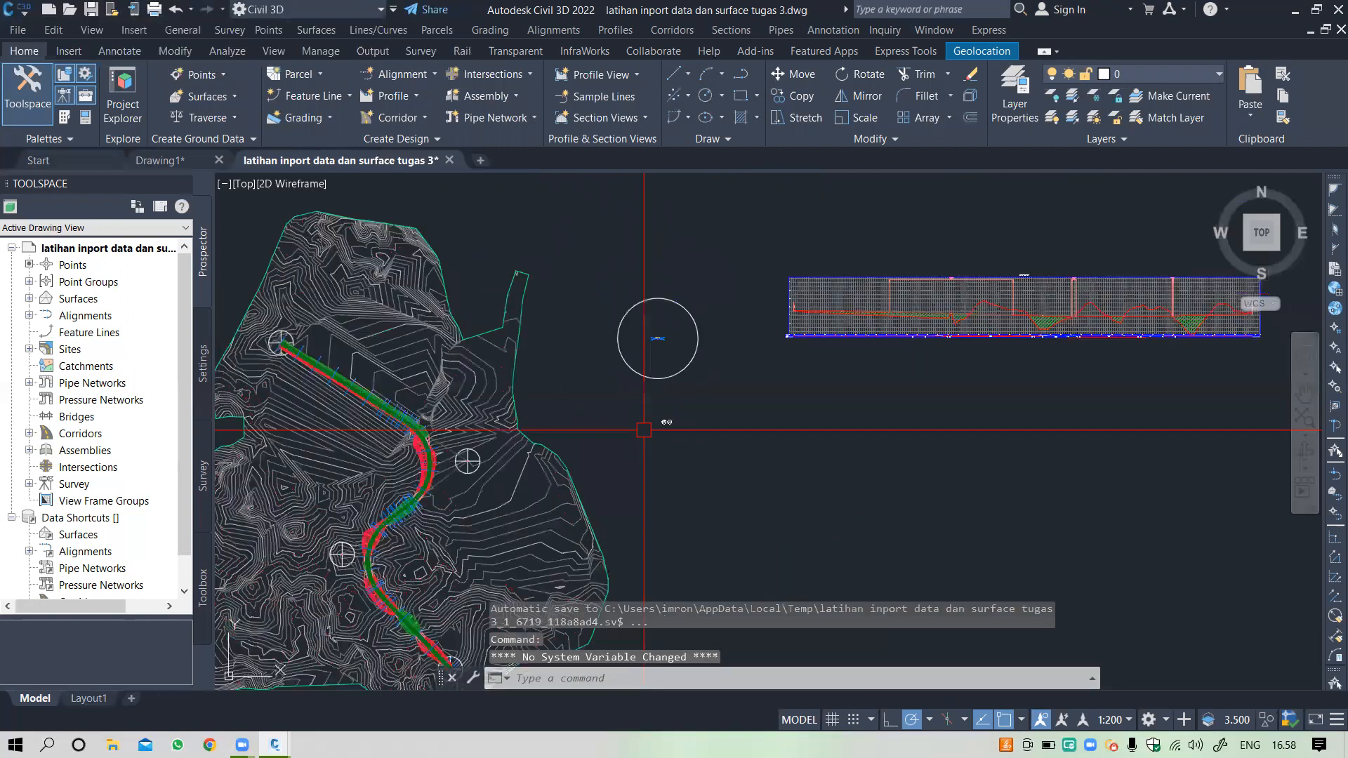
scroll(391, 417, "up", 2)
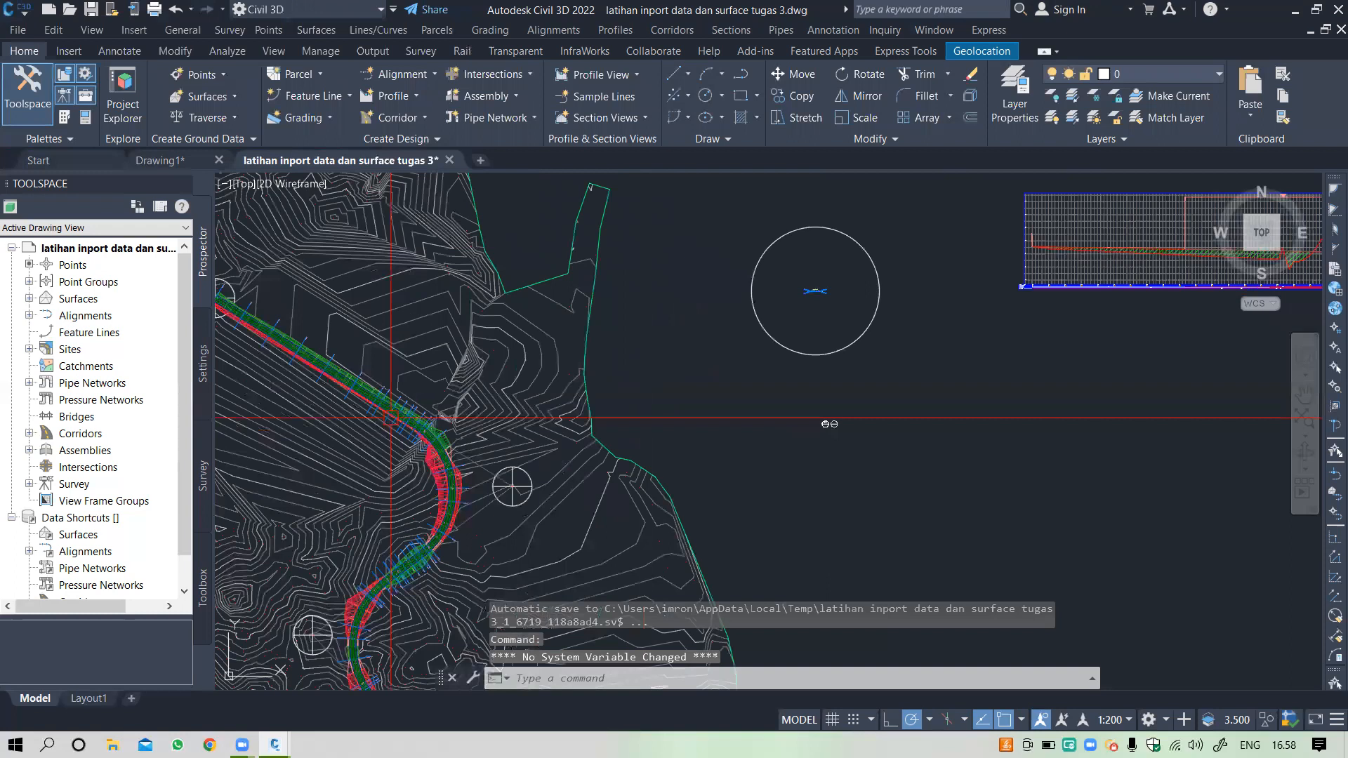
scroll(391, 418, "up", 5)
scroll(497, 335, "down", 4)
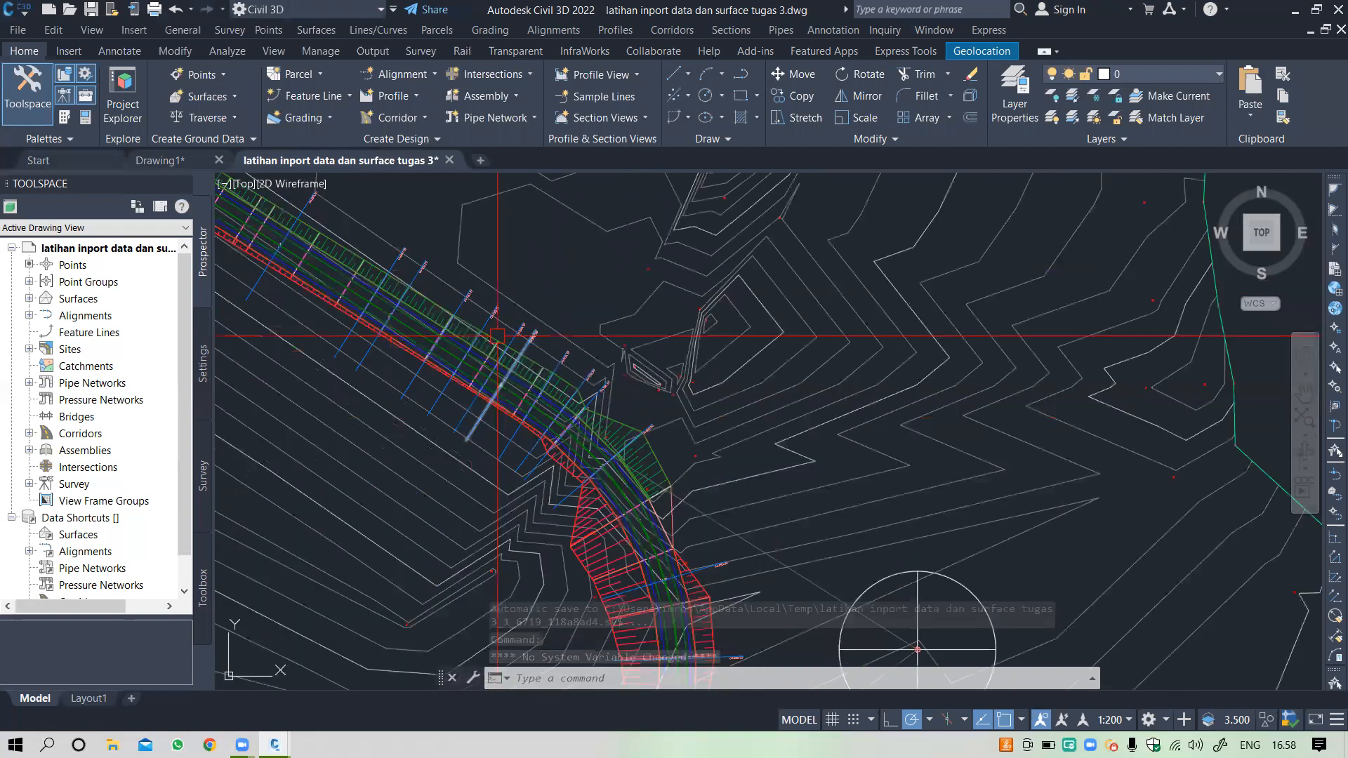
middle_click_drag(550, 346, 657, 345)
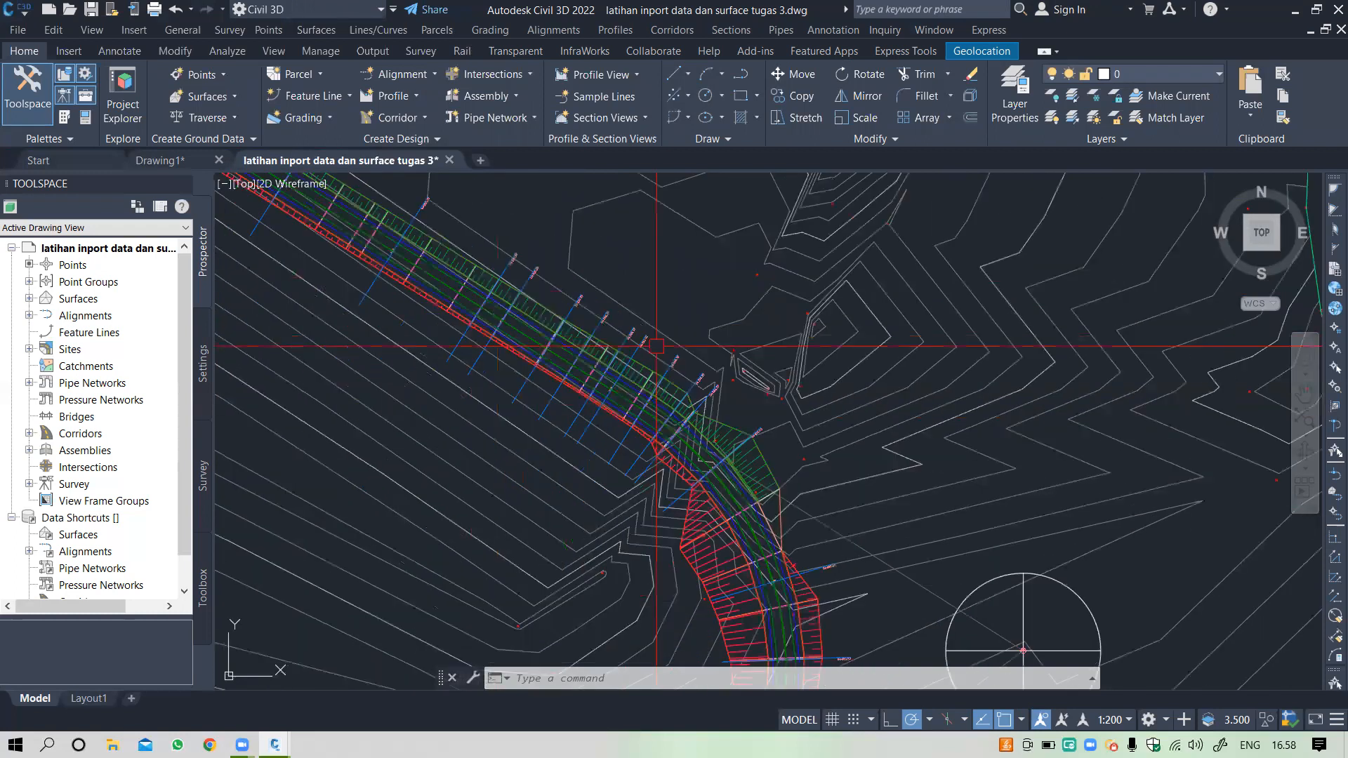
Step: Start creating multiple section views for Alignment Horizontal and replace the section view name with "cross section"
scroll(657, 345, "down", 5)
scroll(668, 400, "down", 4)
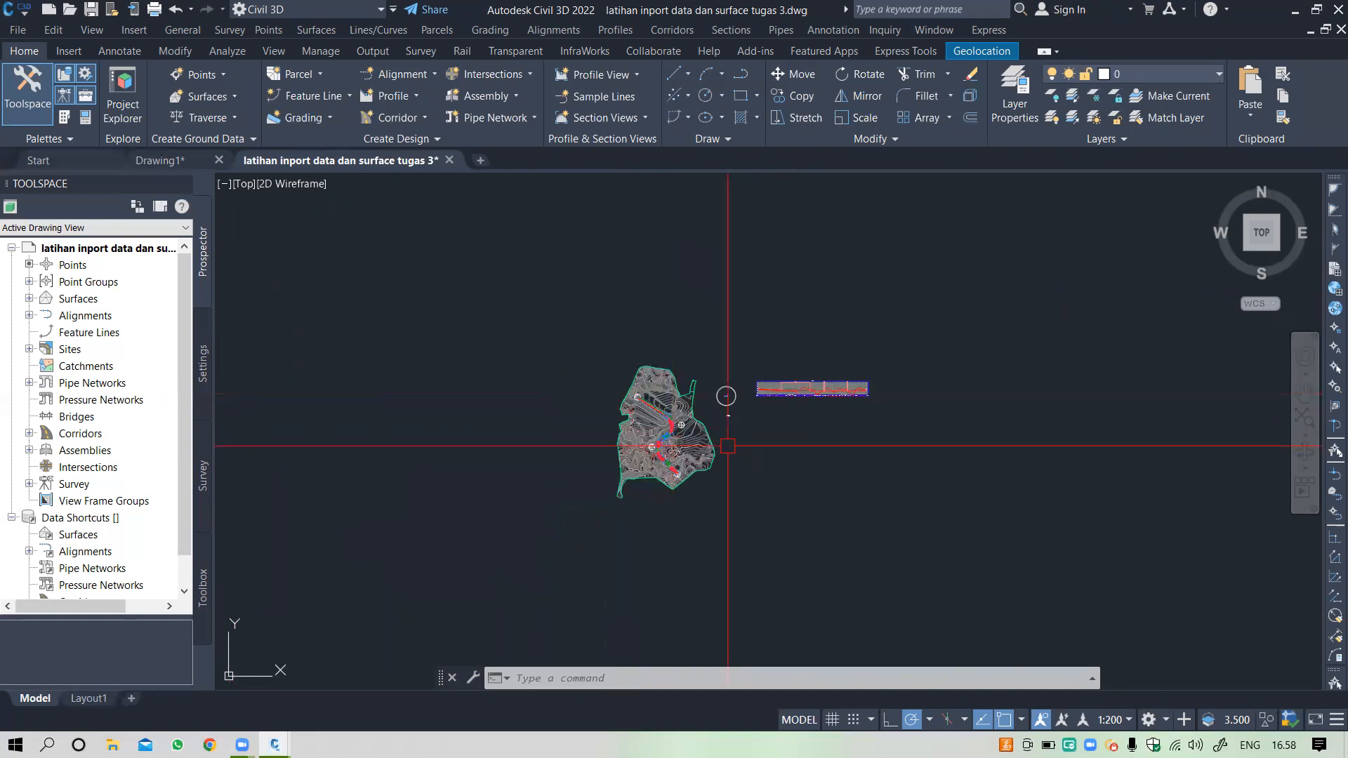
scroll(716, 442, "up", 6)
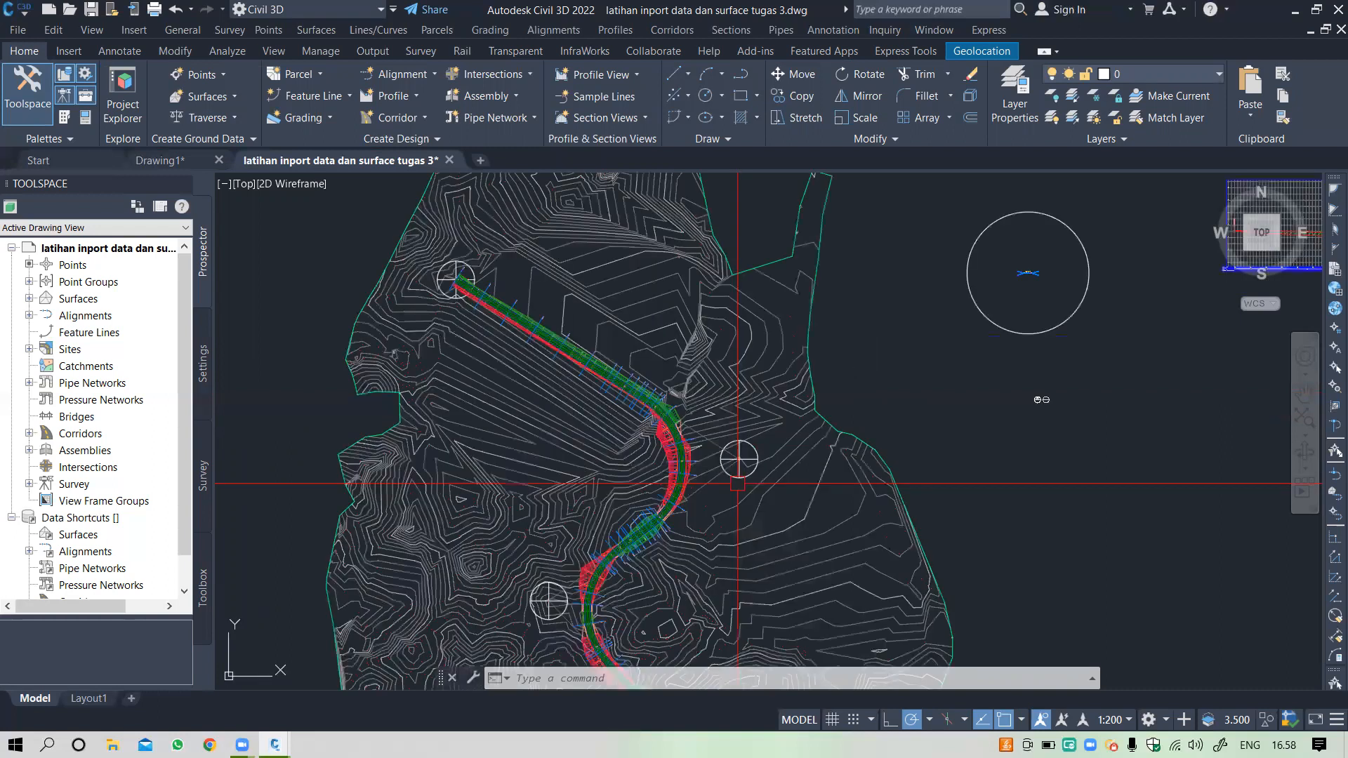
scroll(737, 483, "up", 2)
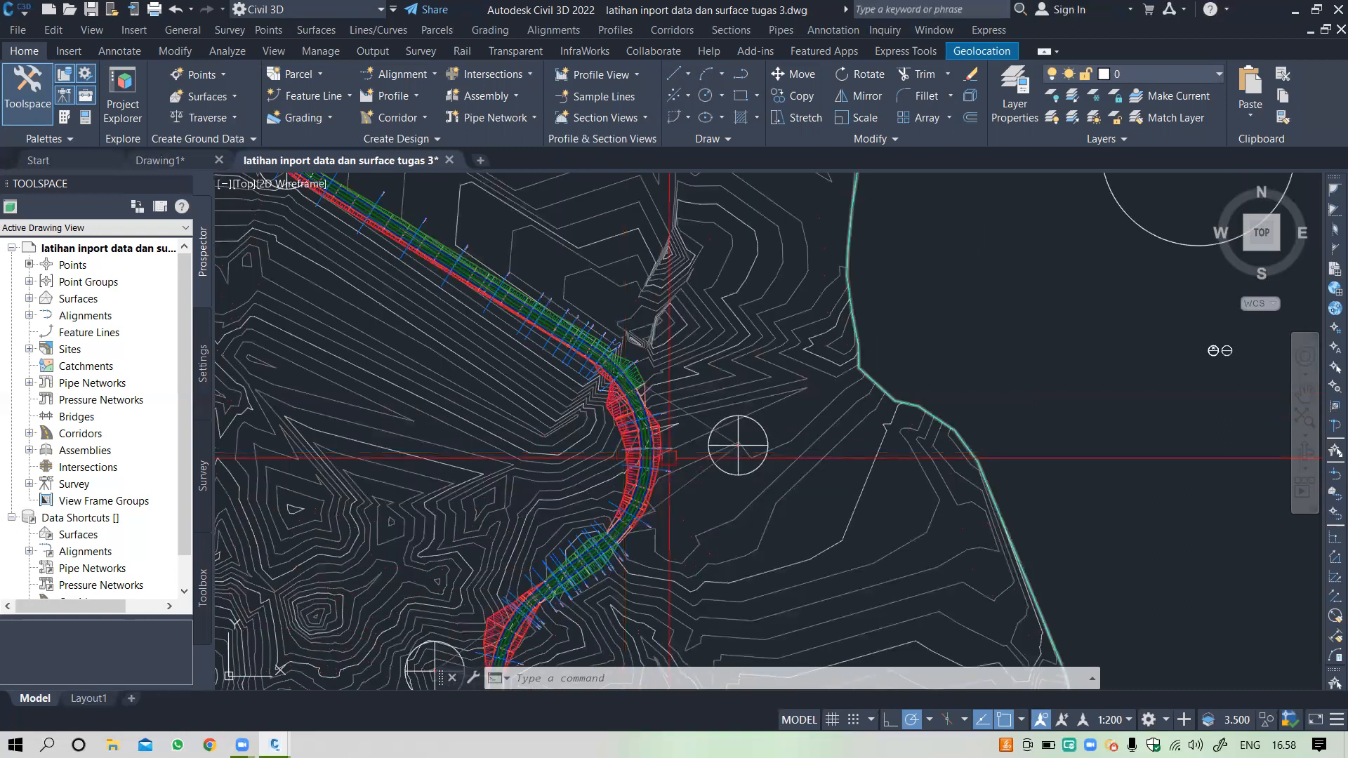
left_click(731, 29)
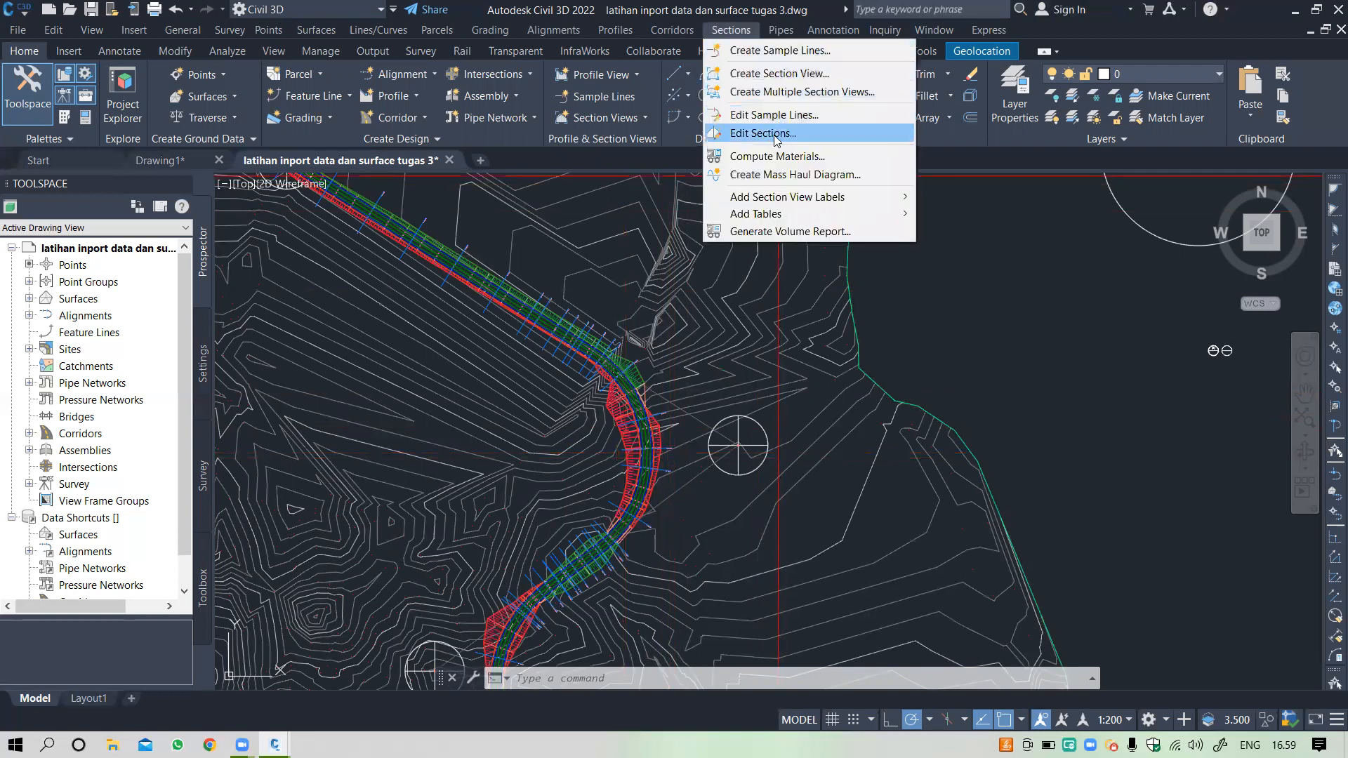
left_click(772, 92)
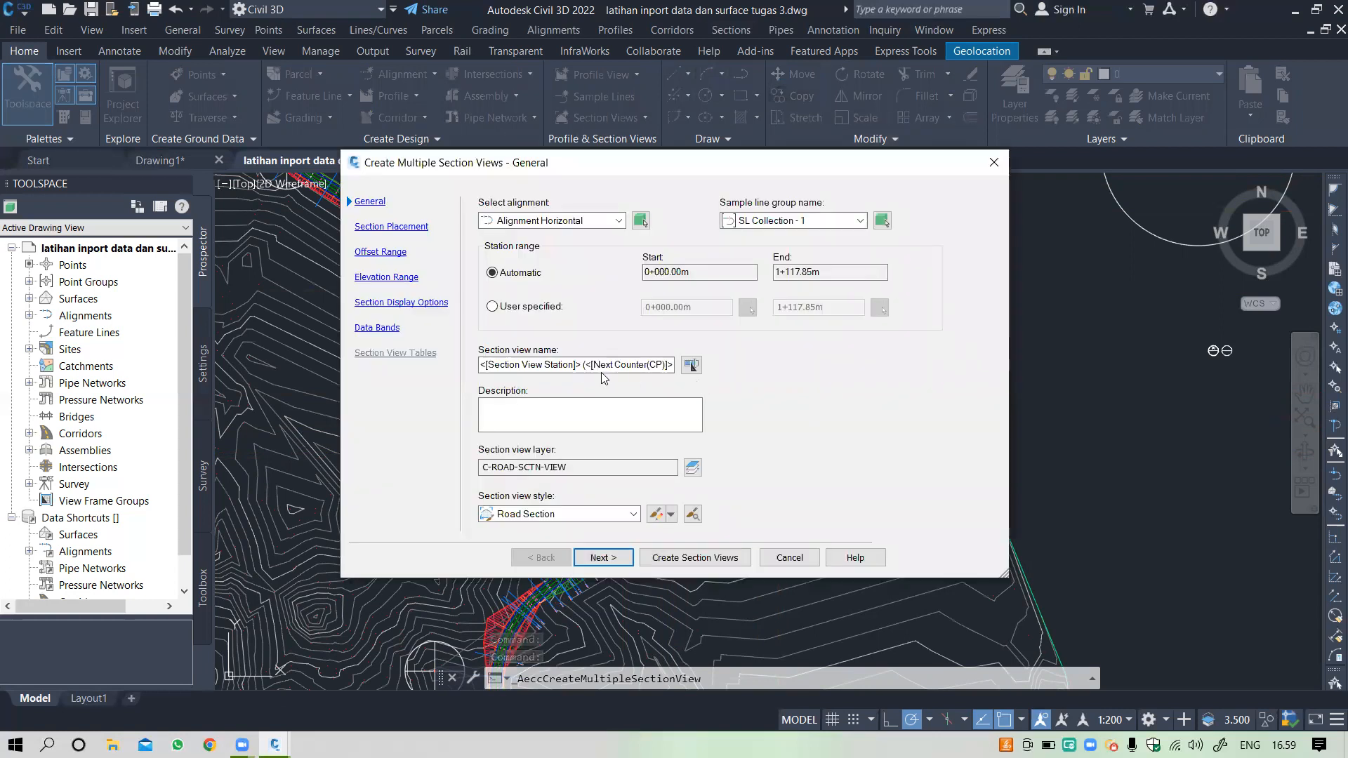
left_click(576, 364)
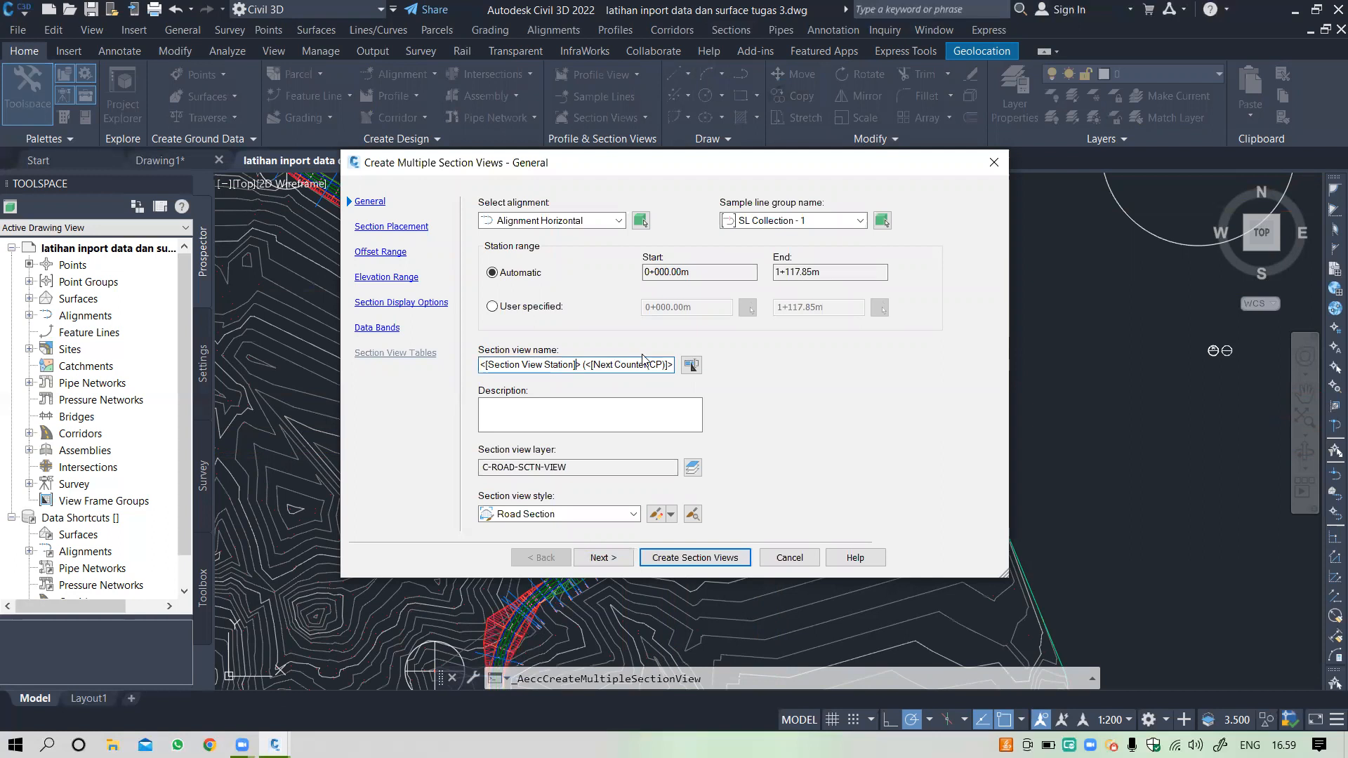
key("BackSpace")
key("BackSpace")
key("BackSpace")
key("BackSpace")
key("BackSpace")
key("BackSpace")
key("BackSpace")
key("BackSpace")
key("BackSpace")
key("BackSpace")
key("BackSpace")
key("BackSpace")
key("BackSpace")
key("BackSpace")
key("BackSpace")
key("BackSpace")
key("BackSpace")
key("BackSpace")
key("BackSpace")
key("BackSpace")
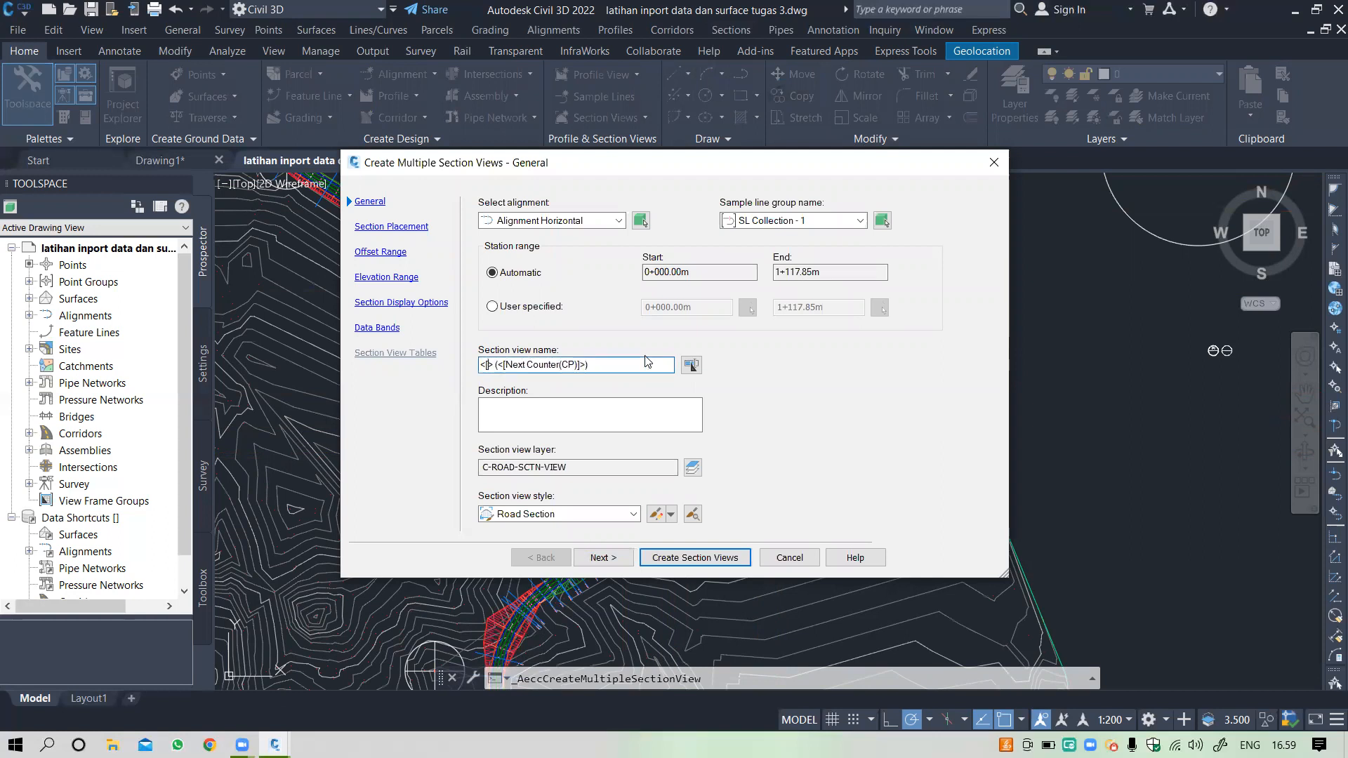
key("BackSpace")
key("BackSpace")
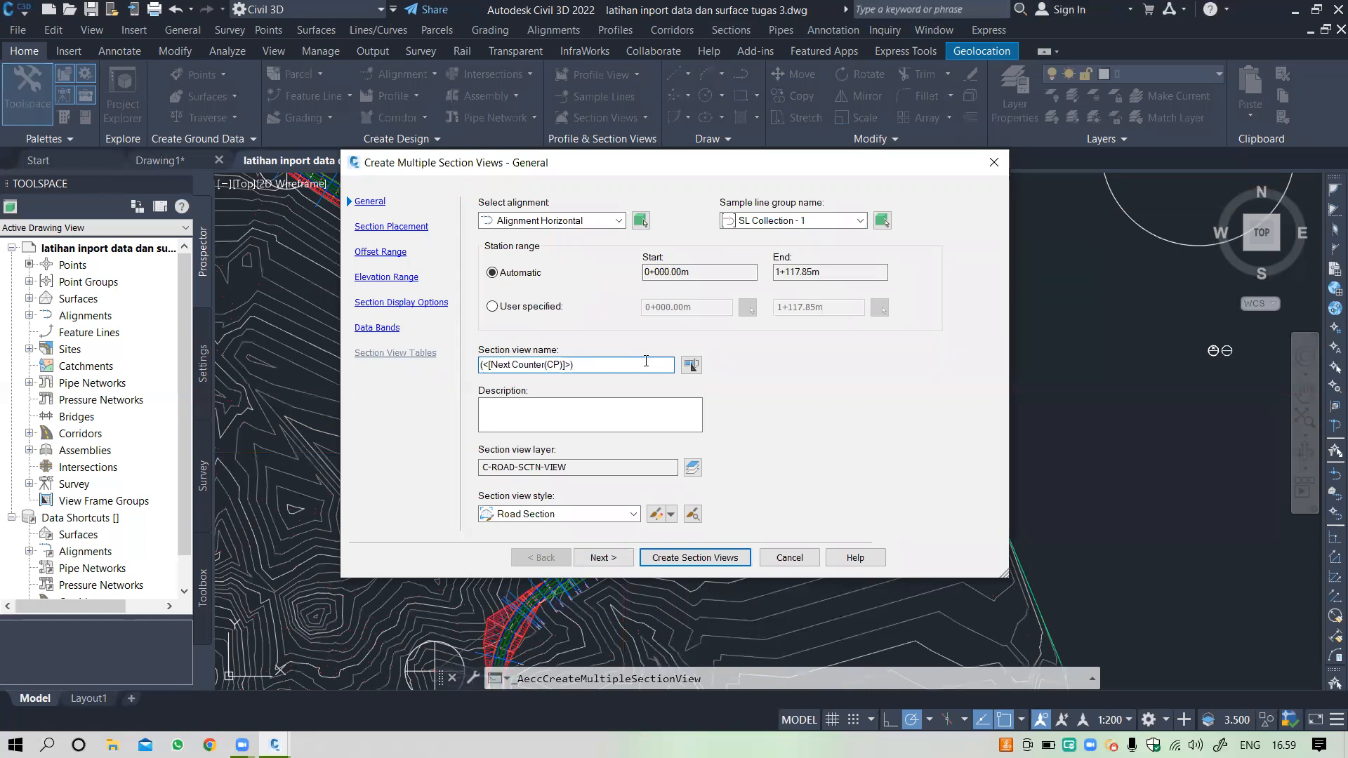
key("BackSpace")
key("BackSpace")
key("BackSpace")
key("BackSpace")
key("BackSpace")
key("BackSpace")
key("BackSpace")
key("BackSpace")
key("BackSpace")
key("BackSpace")
key("BackSpace")
key("BackSpace")
key("BackSpace")
key("BackSpace")
key("BackSpace")
key("BackSpace")
key("BackSpace")
key("BackSpace")
key("BackSpace")
key("BackSpace")
type("cross se")
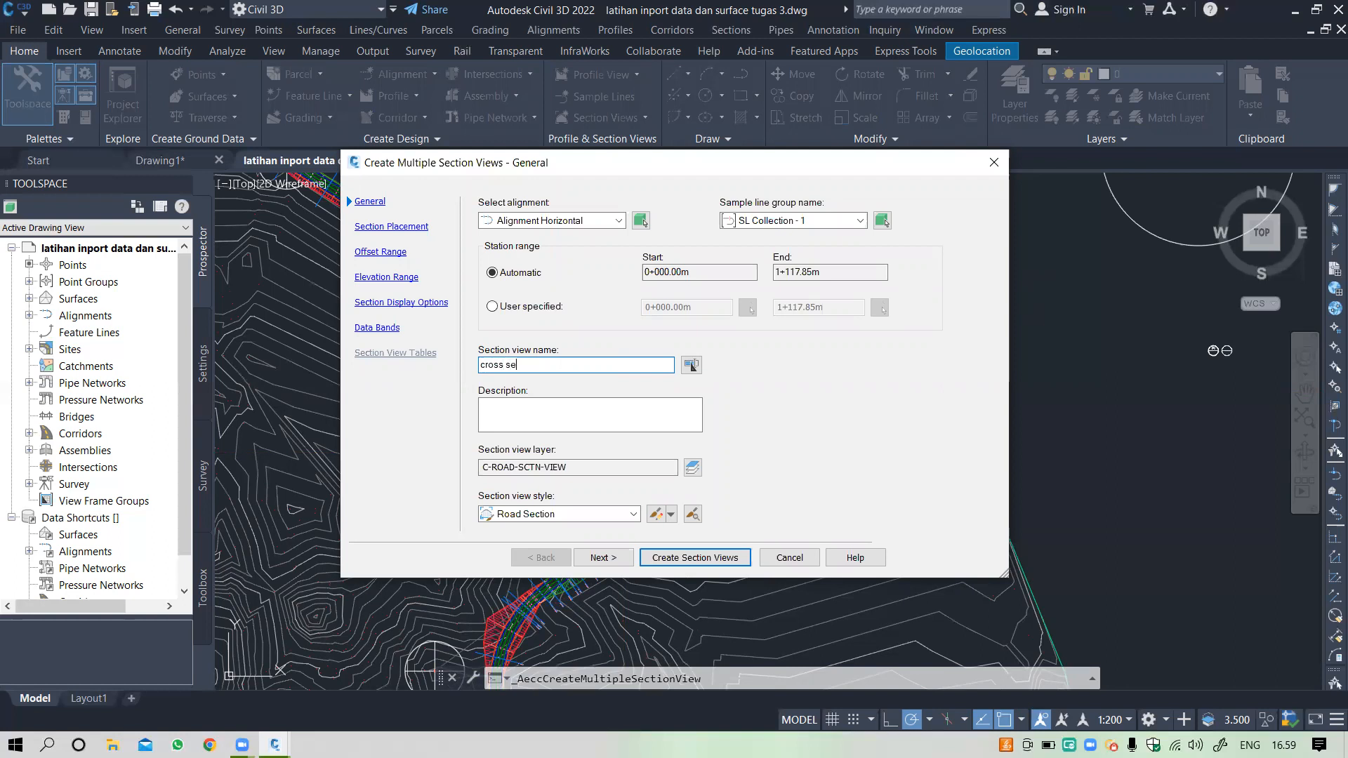
type("ction")
Step: Set the section view style to EII-WBN-Section View and proceed to the section placement settings
left_click(561, 516)
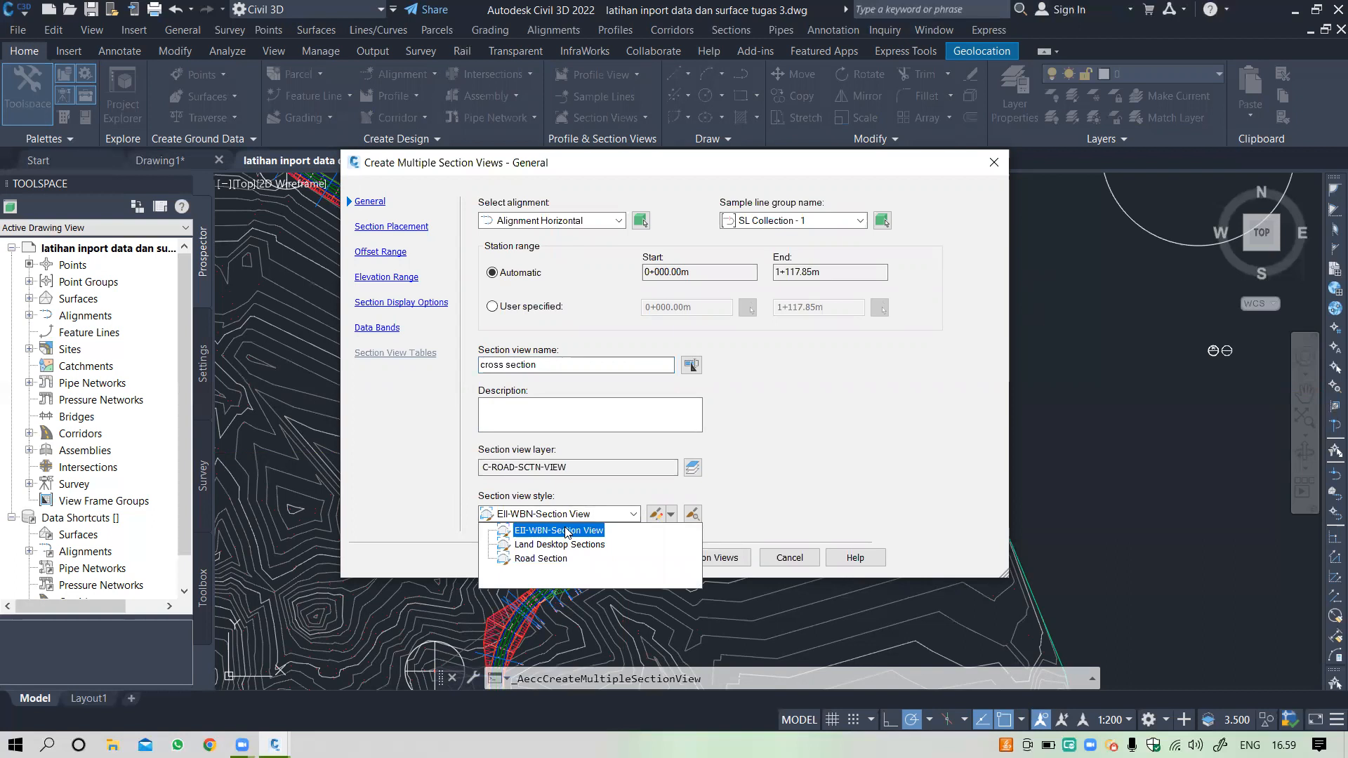
left_click(567, 532)
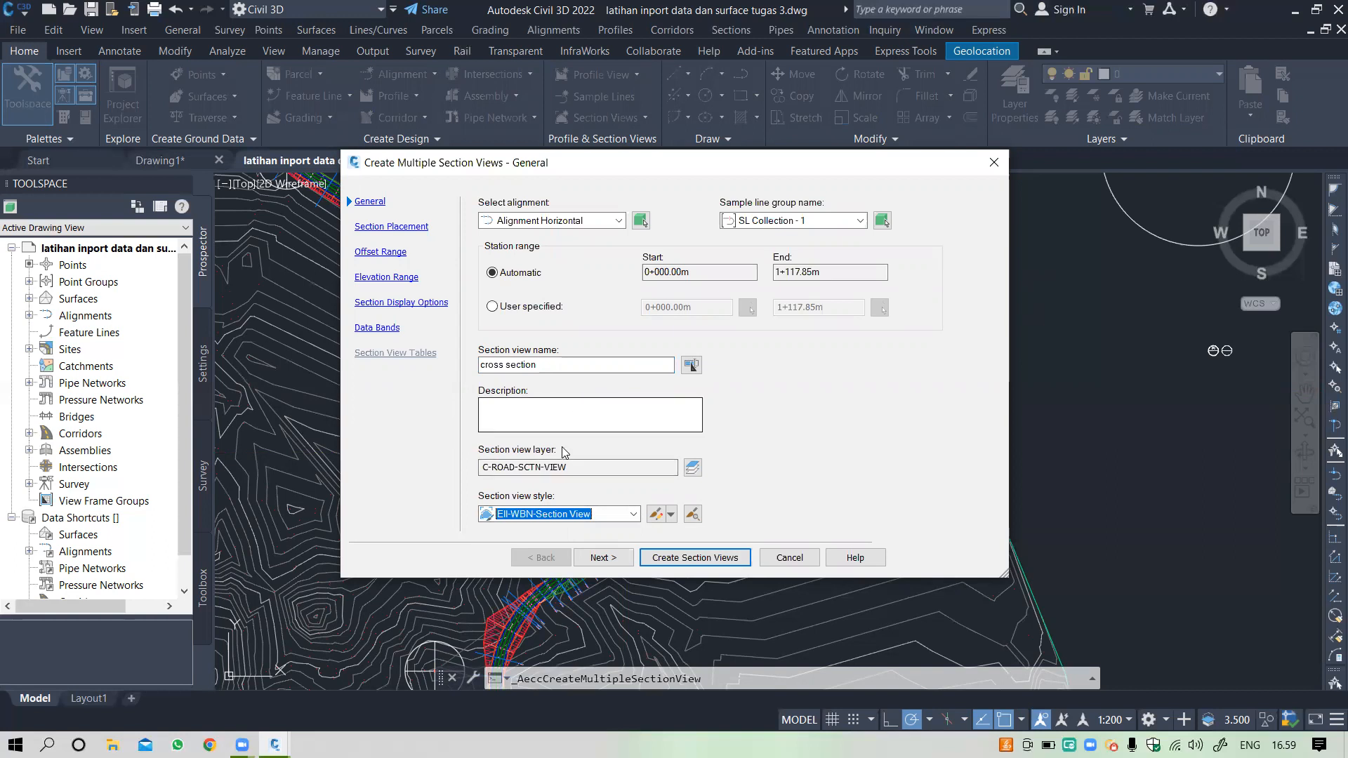
left_click(627, 557)
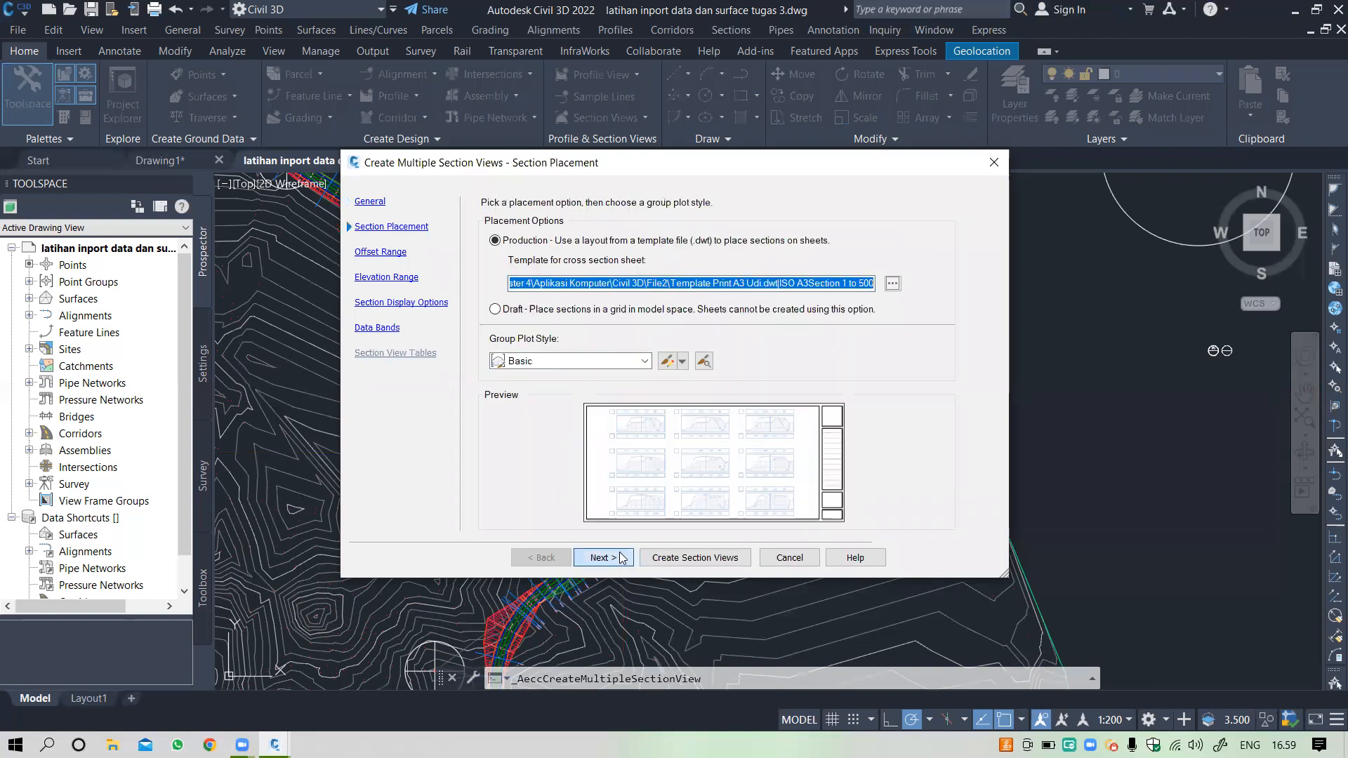
left_click(564, 558)
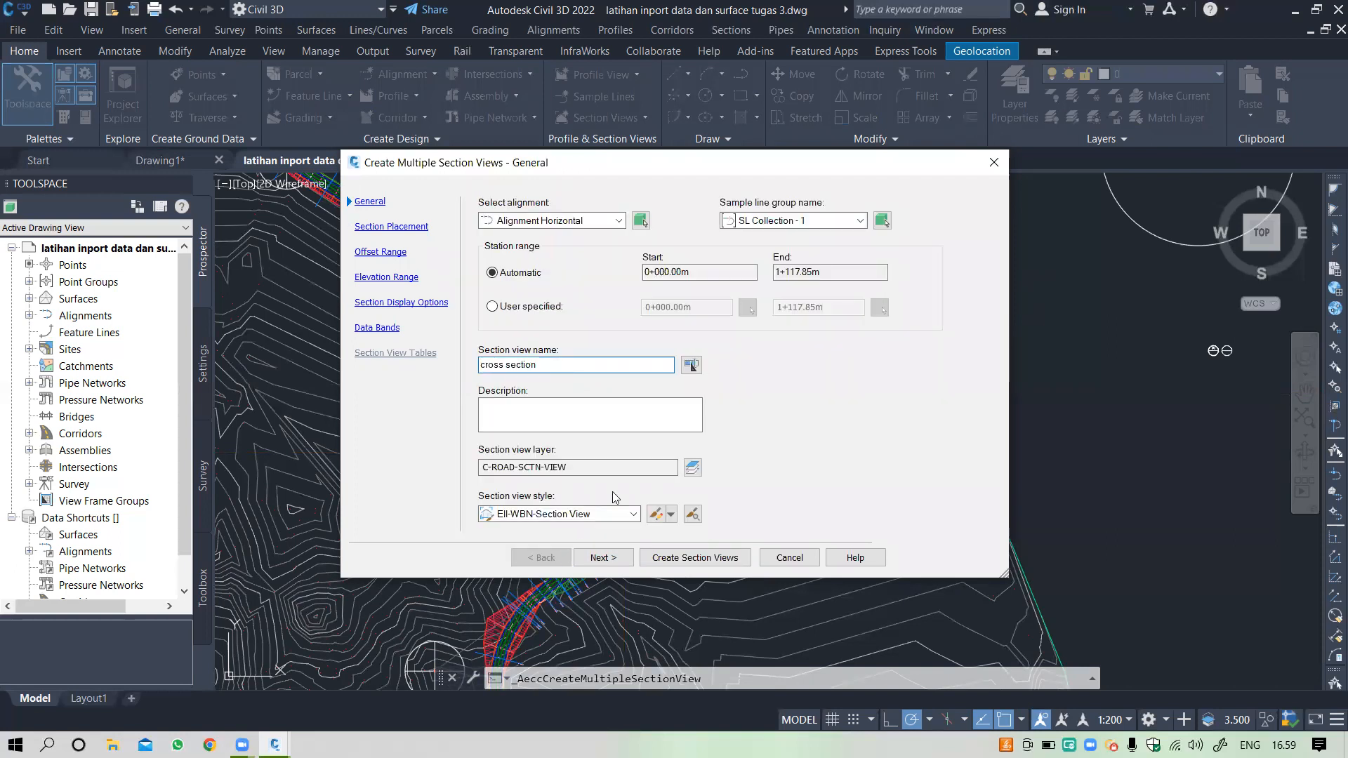
left_click(602, 557)
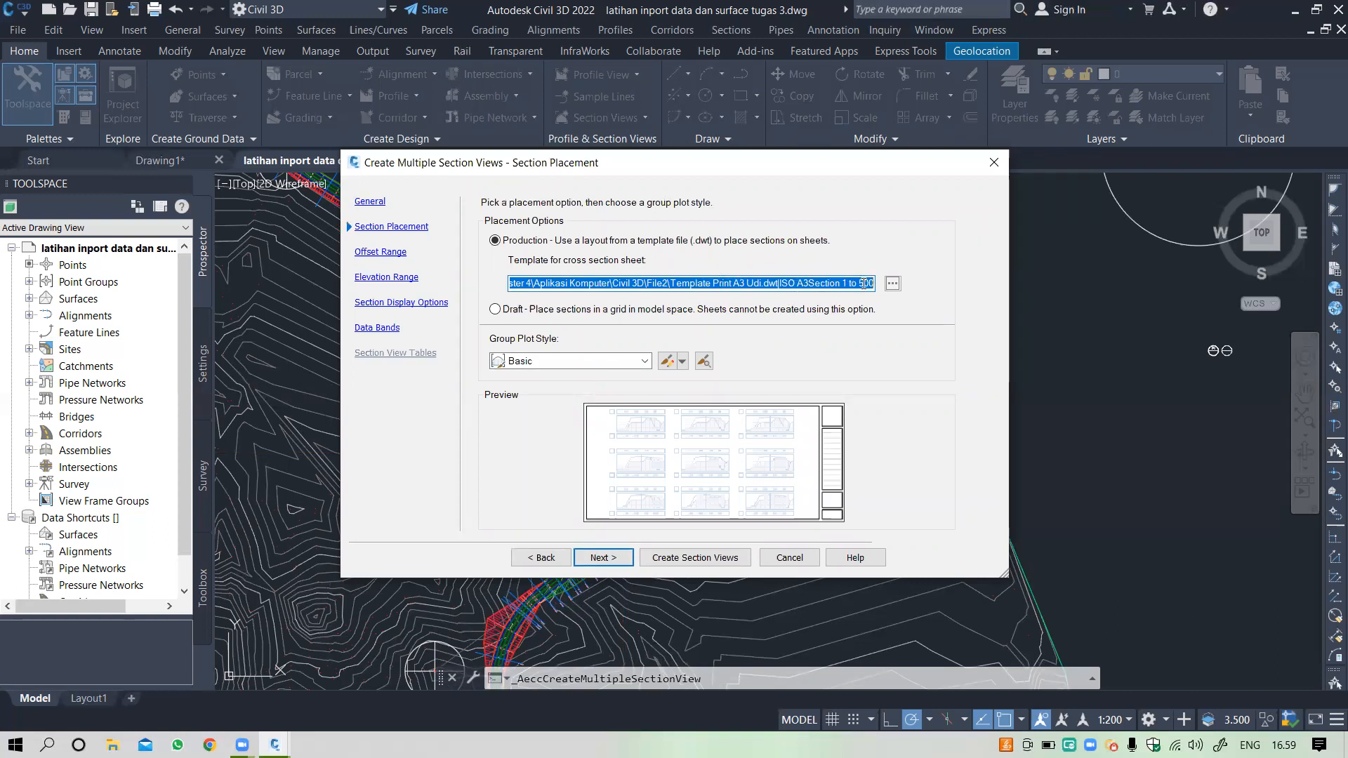
Step: Use the ISO A3Section 1 to 500 layout as the production sheet template and accept the section placement
left_click(890, 284)
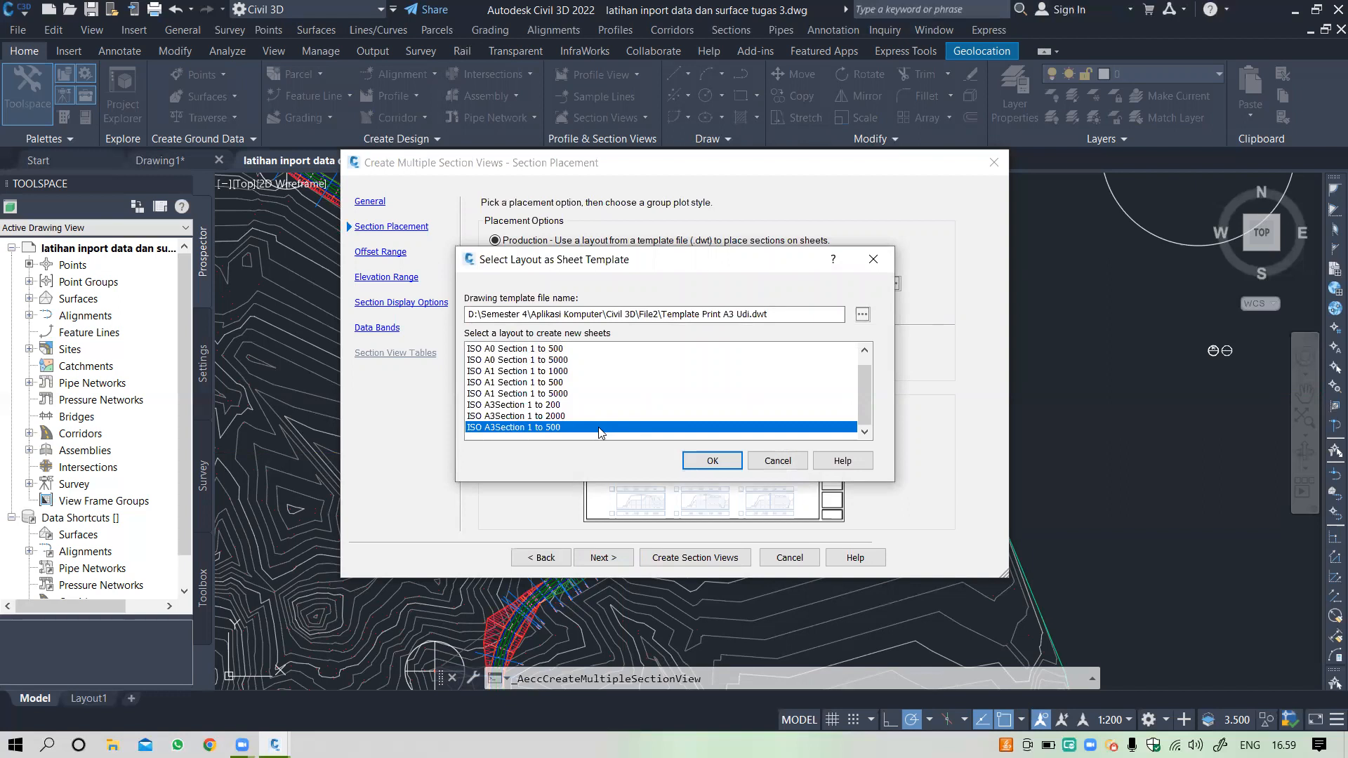
left_click(862, 314)
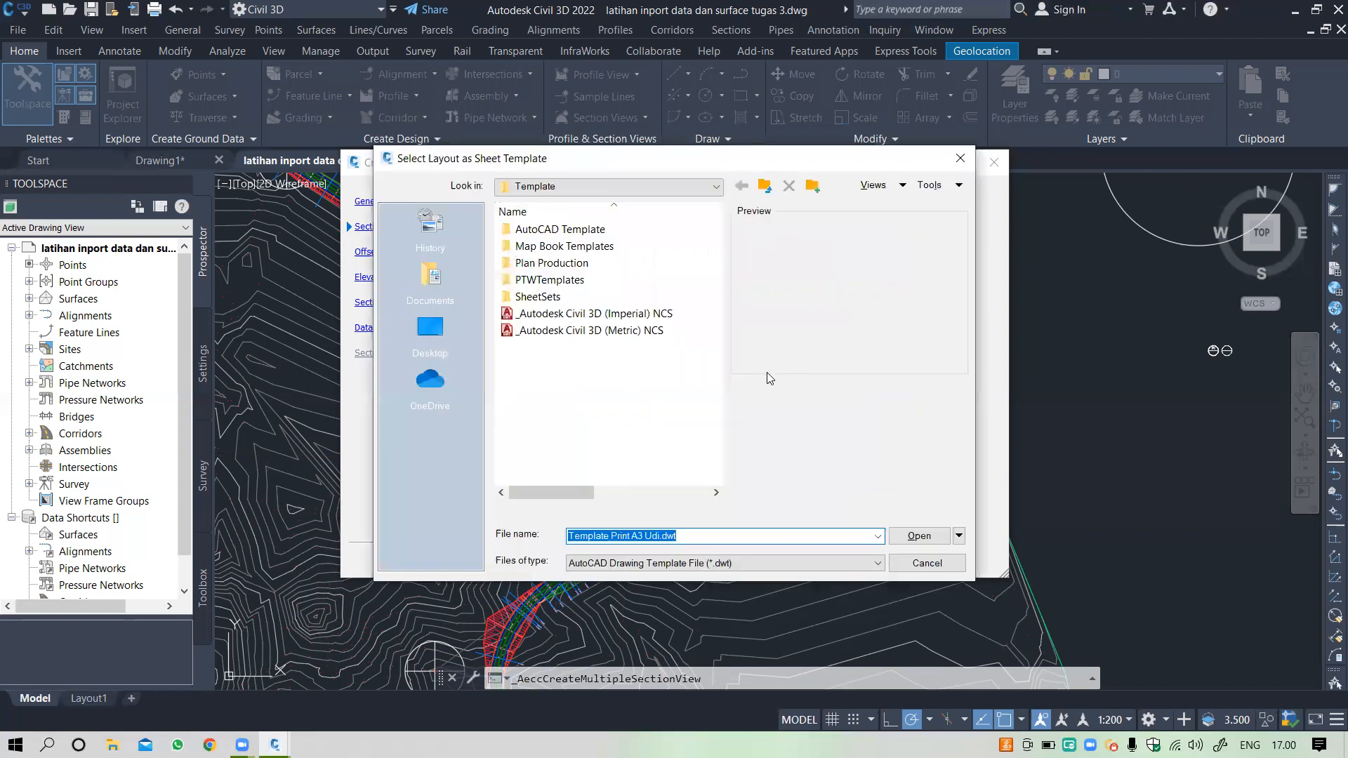
left_click(961, 160)
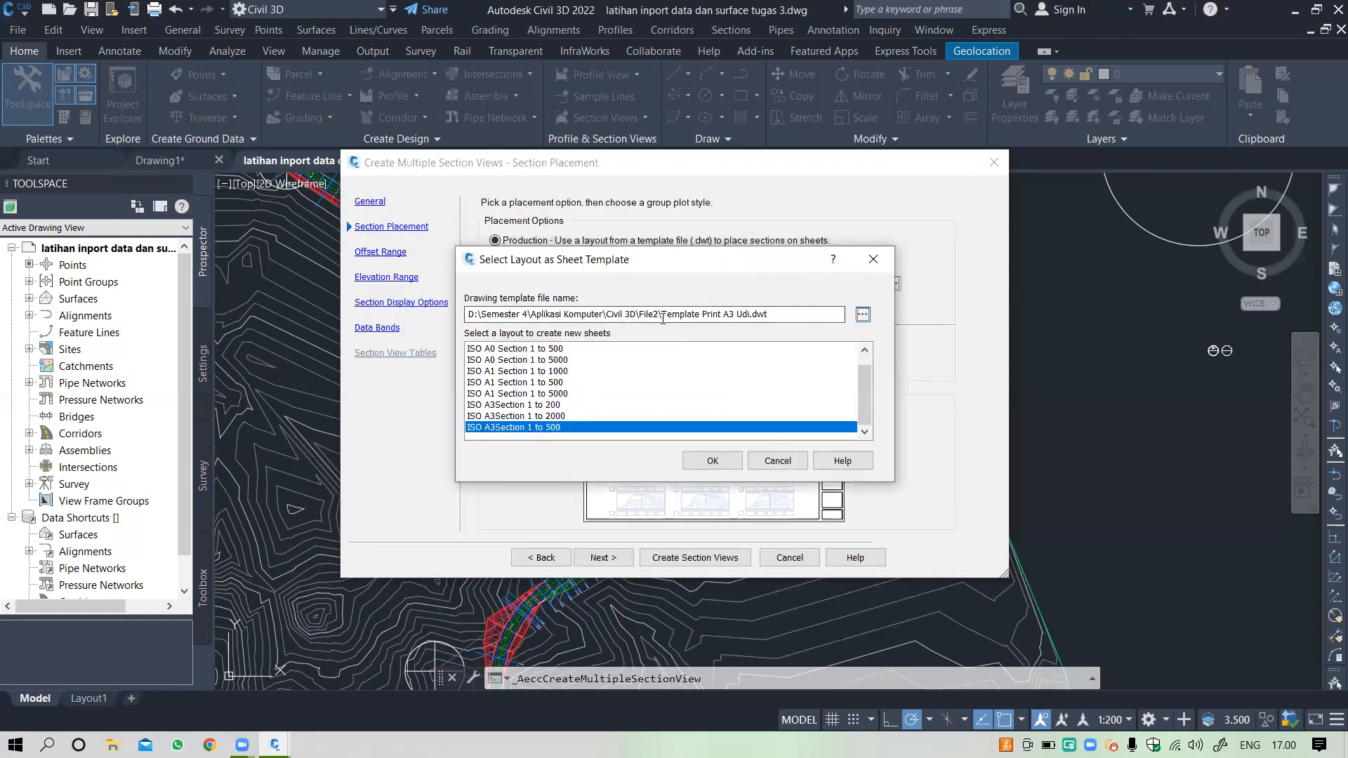
left_click(862, 315)
left_click(957, 160)
left_click(708, 461)
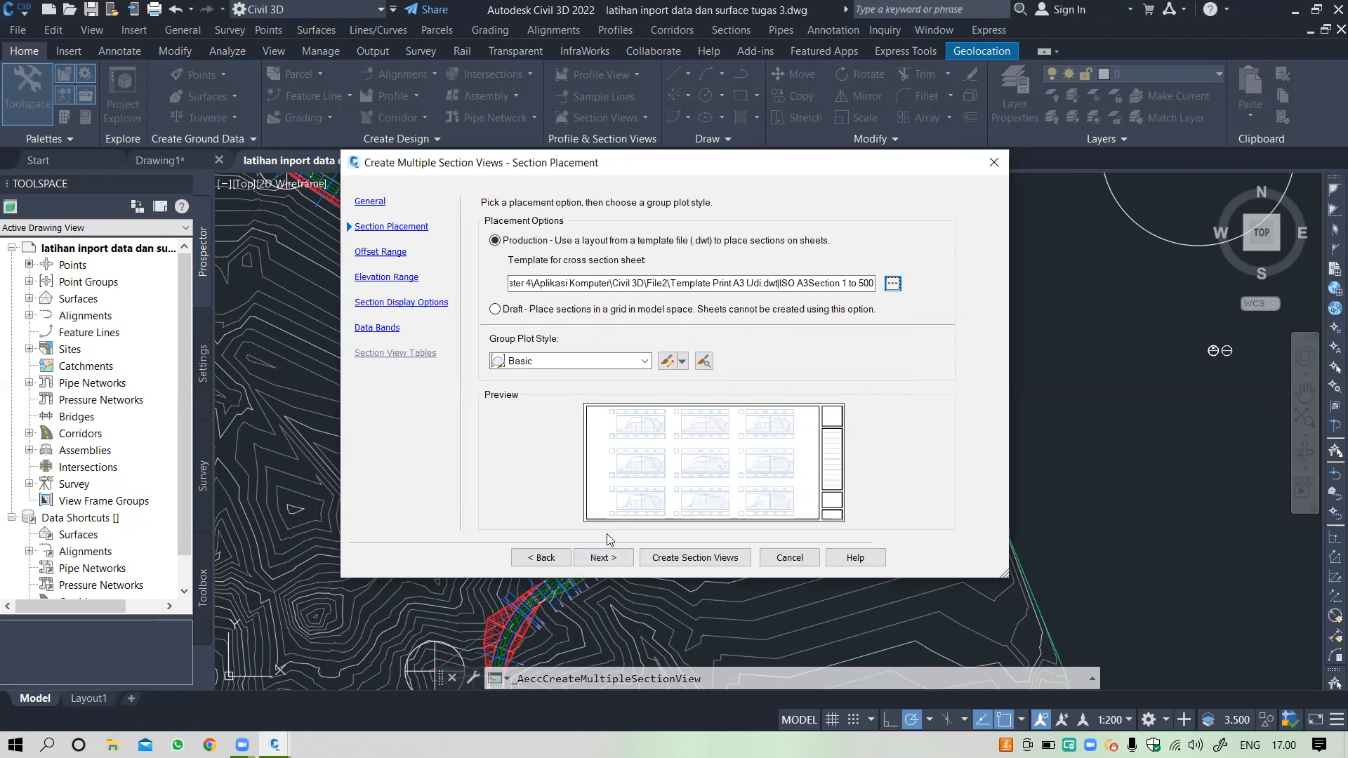
left_click(602, 557)
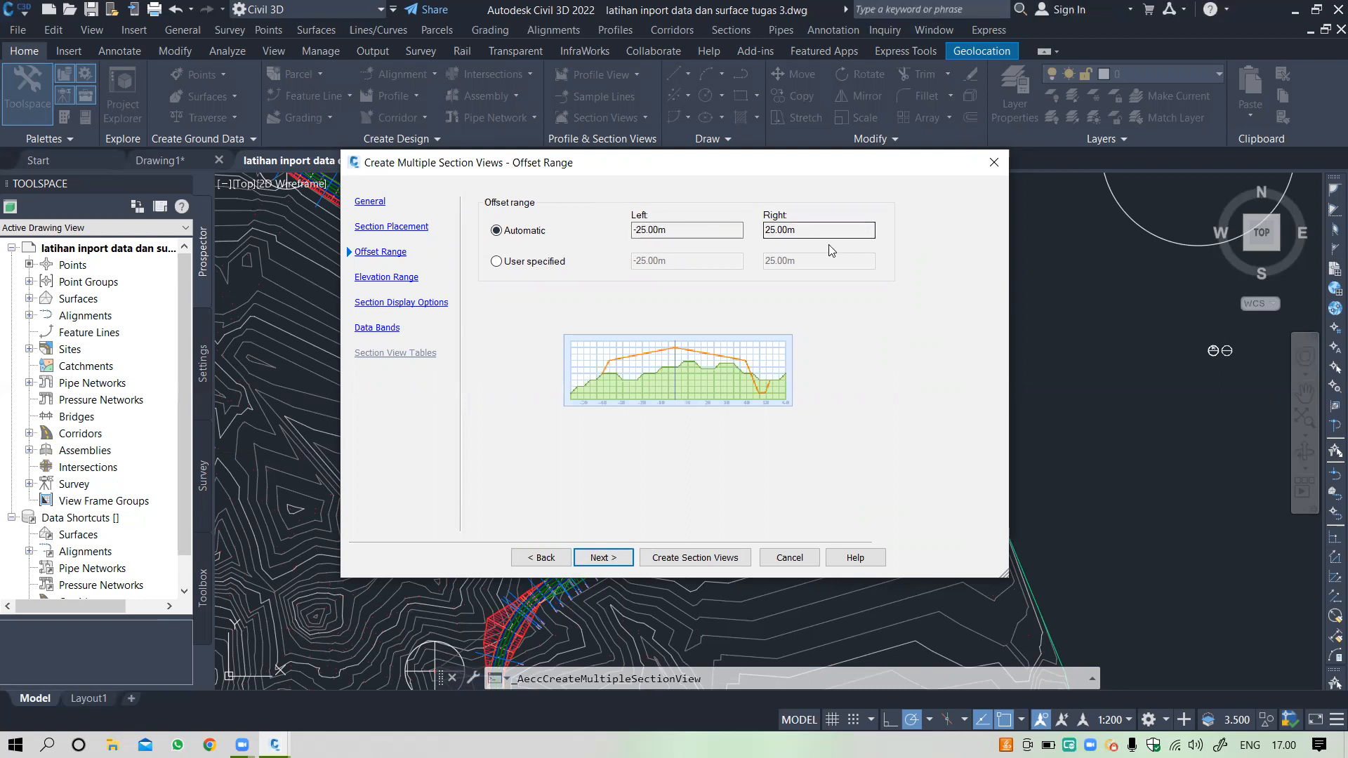
Step: Accept the automatic offset and elevation ranges and the section display options, and choose the LDT Sections band set
left_click(612, 550)
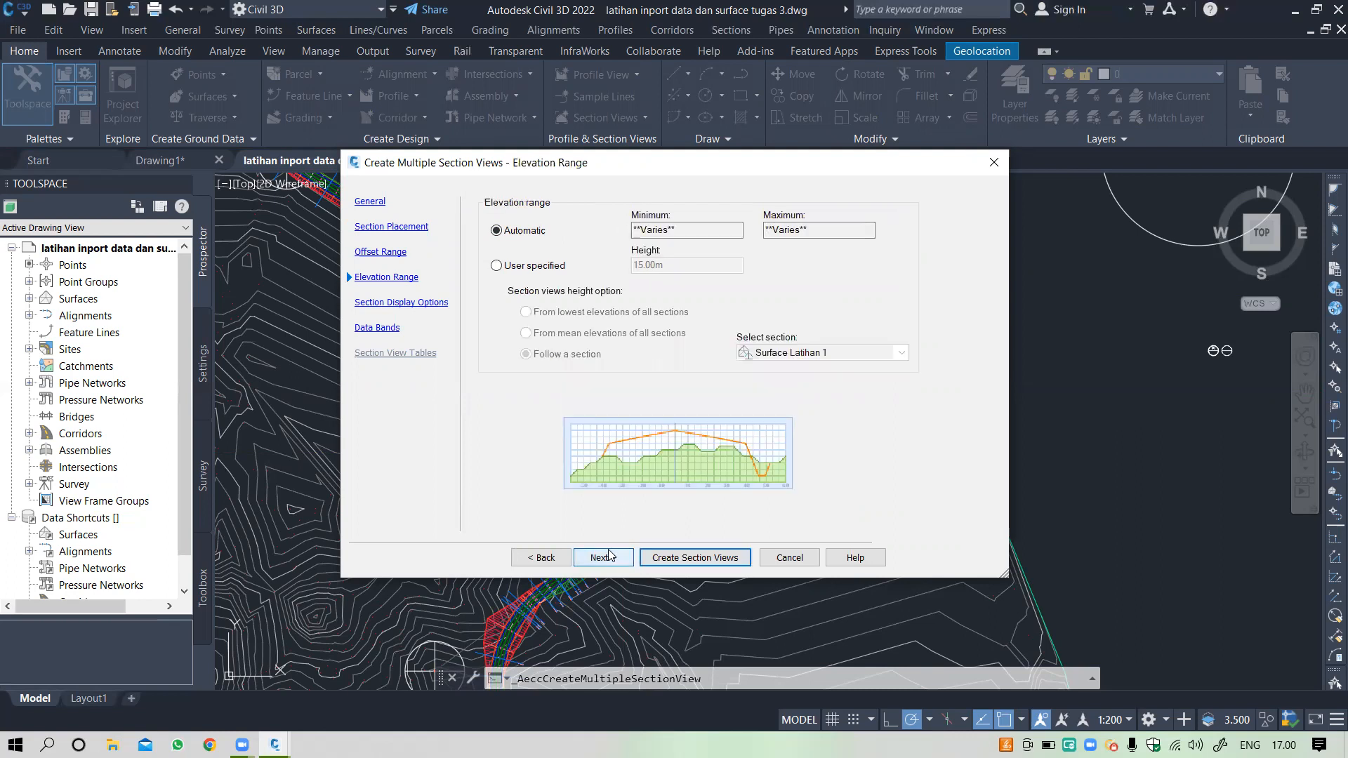
left_click(610, 555)
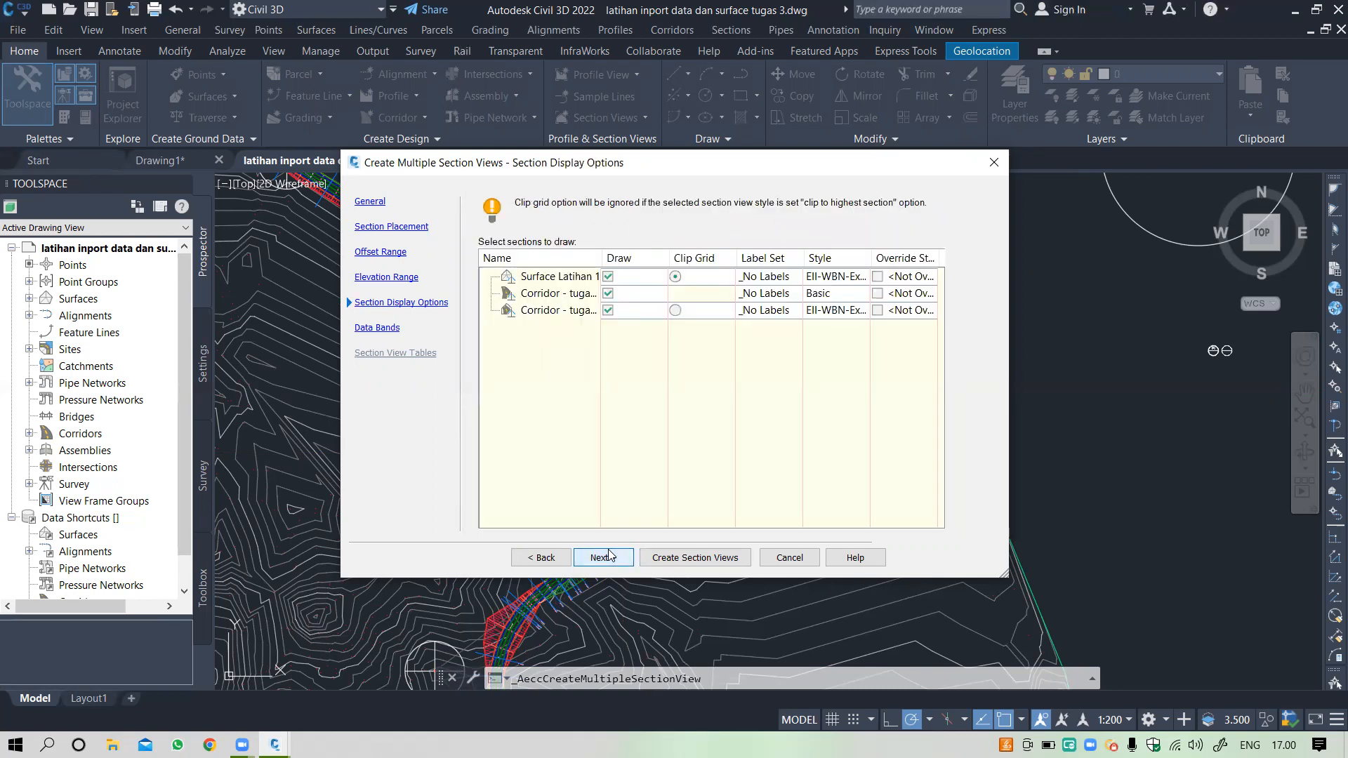
left_click(608, 558)
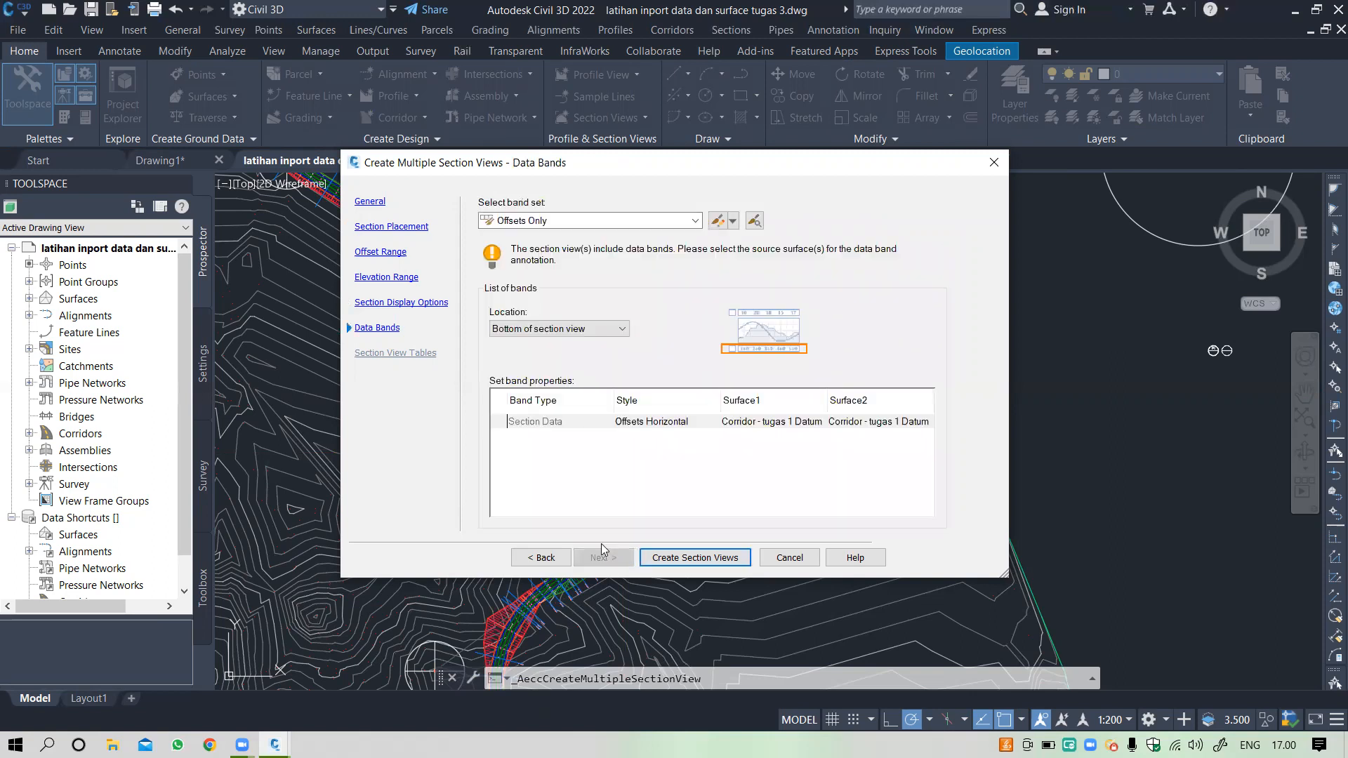
left_click(620, 220)
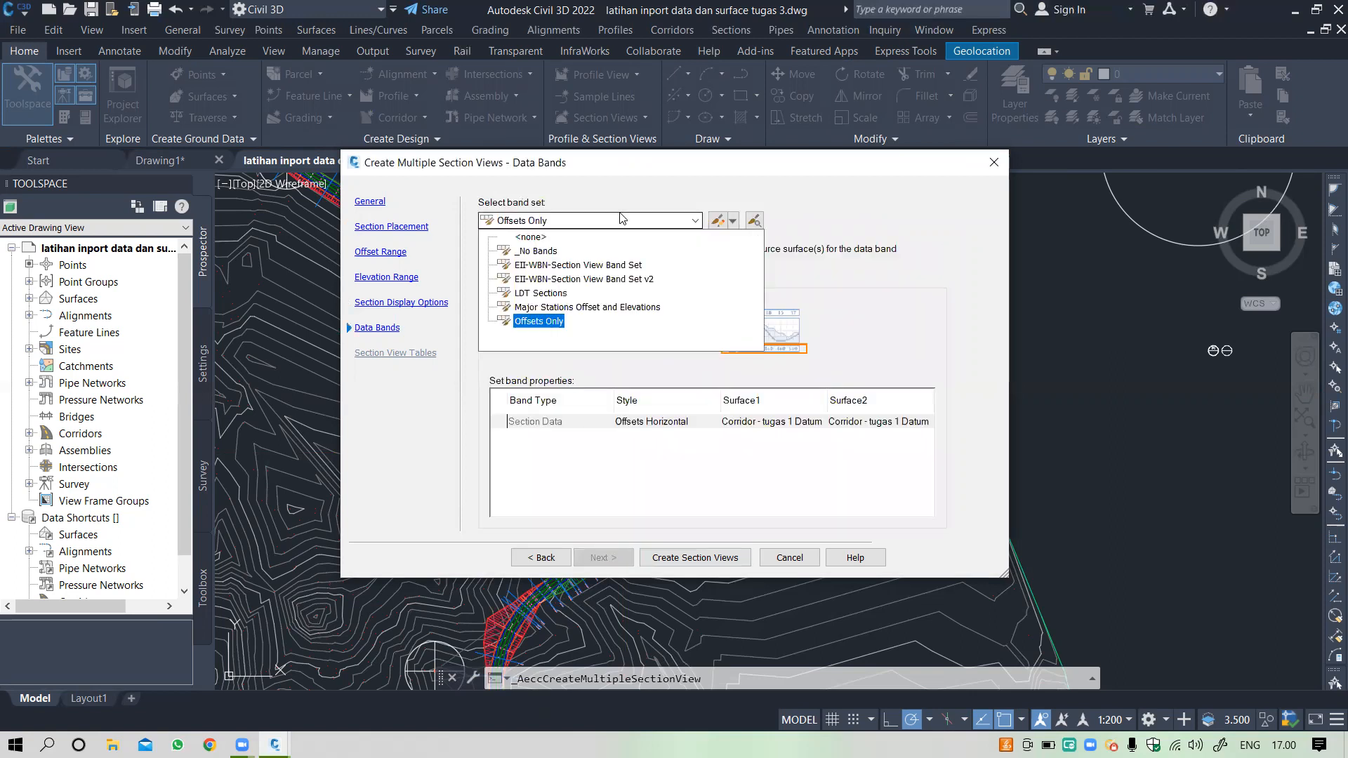
left_click(548, 294)
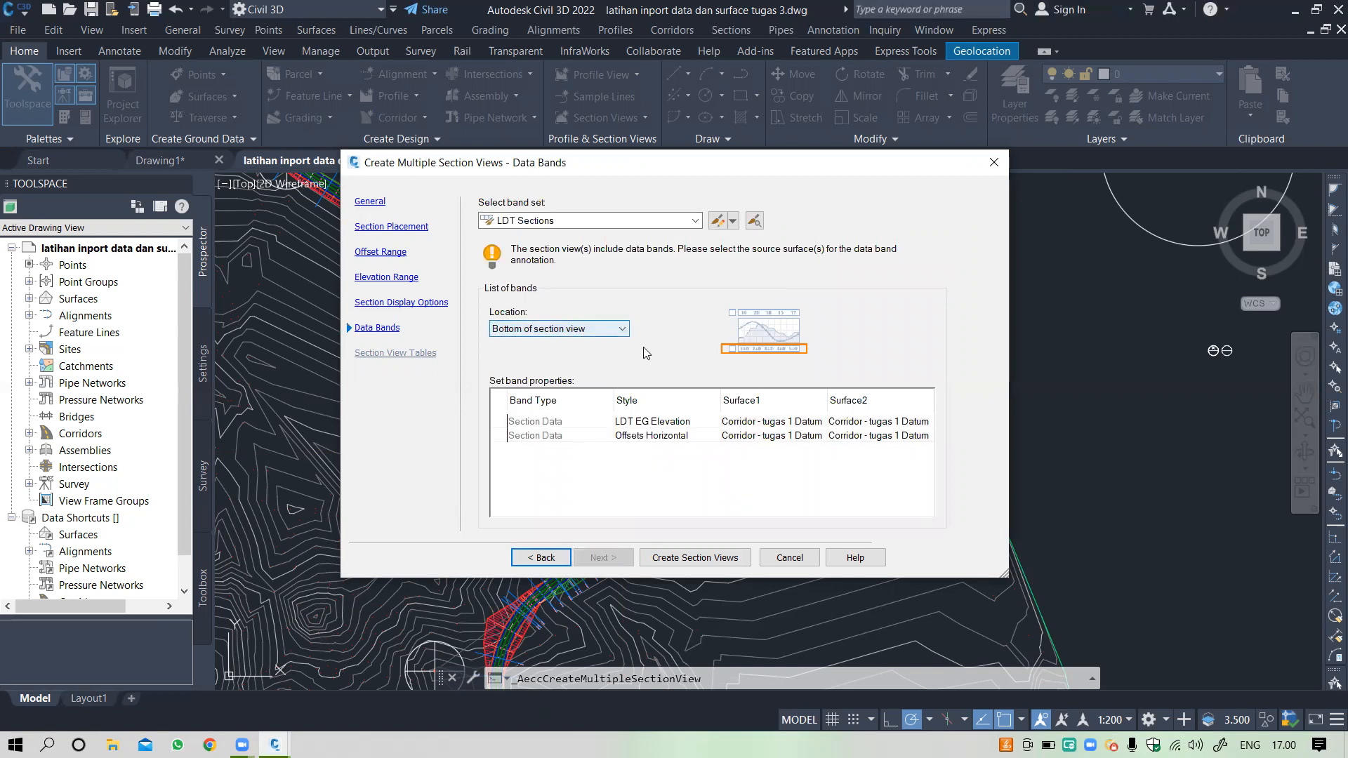
Step: Set Surface1 to Surface Latihan 1 for both the LDT EG Elevation and Offsets Horizontal bands
left_click(764, 423)
left_click(765, 424)
left_click(768, 449)
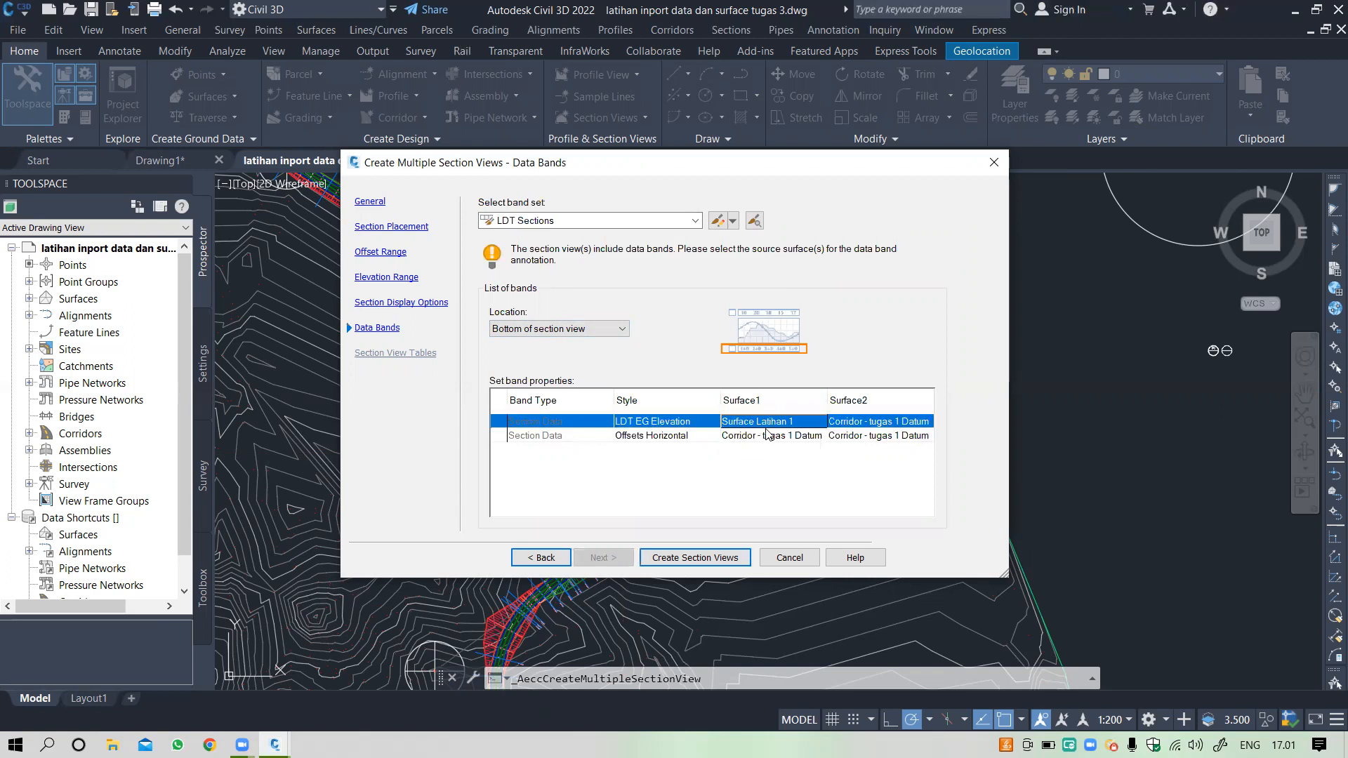
left_click(769, 436)
left_click(769, 435)
left_click(775, 464)
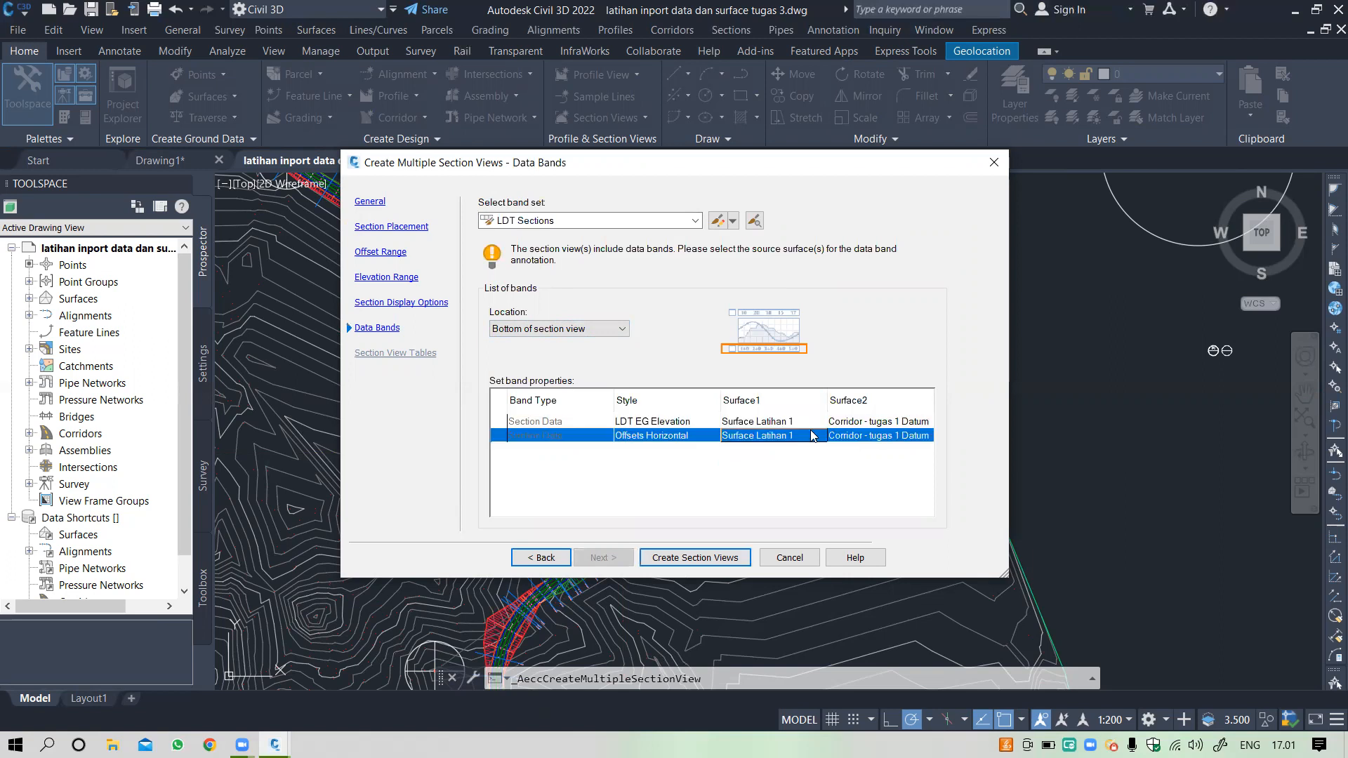
Step: Select Corridor - tugas 1 Datum as Surface2 for the LDT EG Elevation band
left_click(844, 424)
left_click(845, 424)
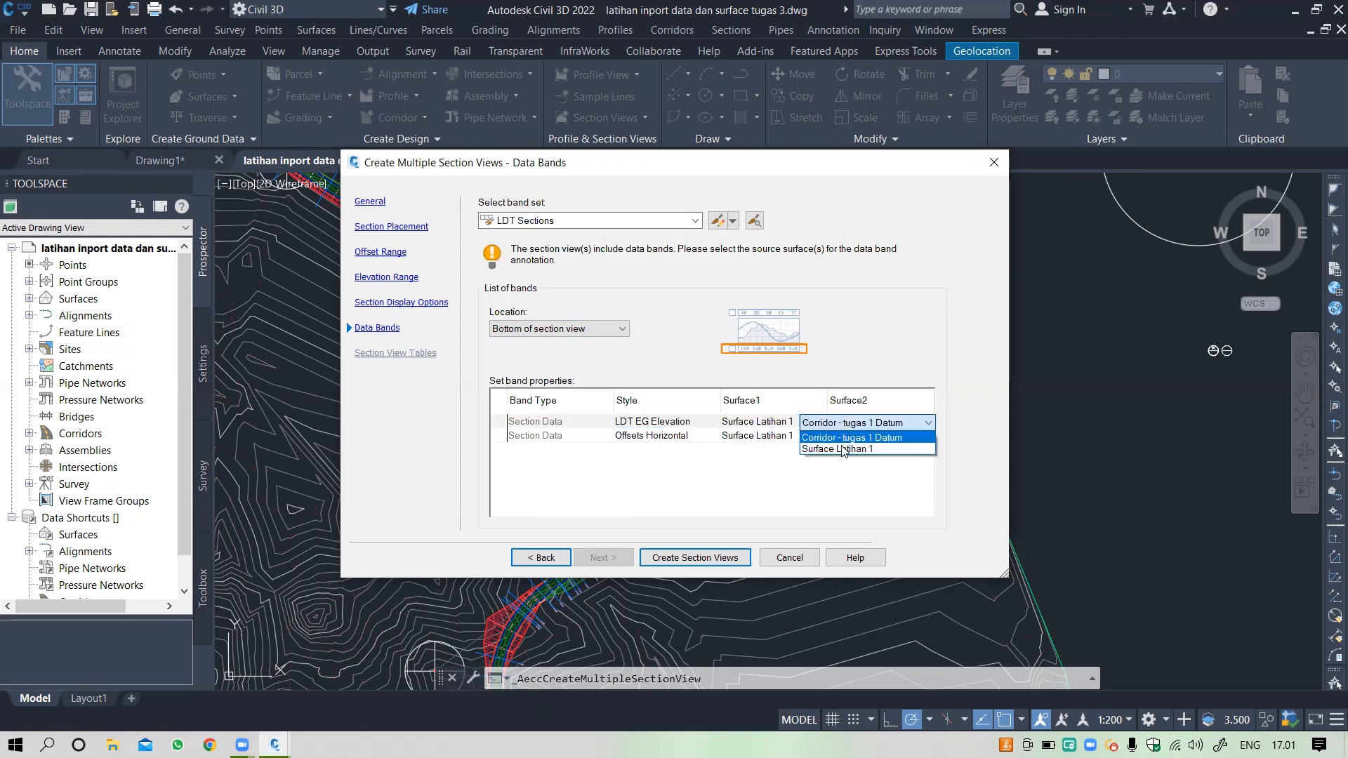
left_click(844, 438)
left_click(856, 426)
left_click(858, 438)
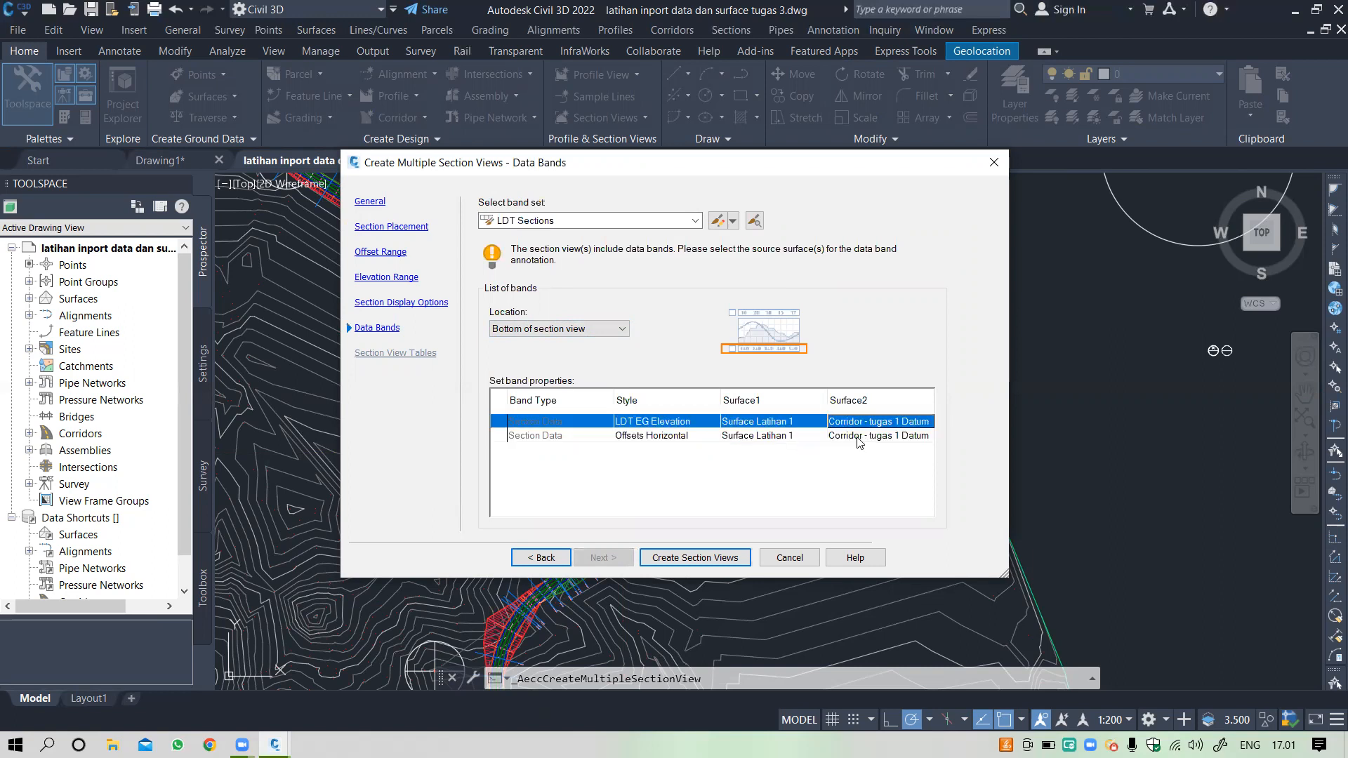
Step: Create the section views with their origin in the empty area just below the terrain surface
left_click(675, 559)
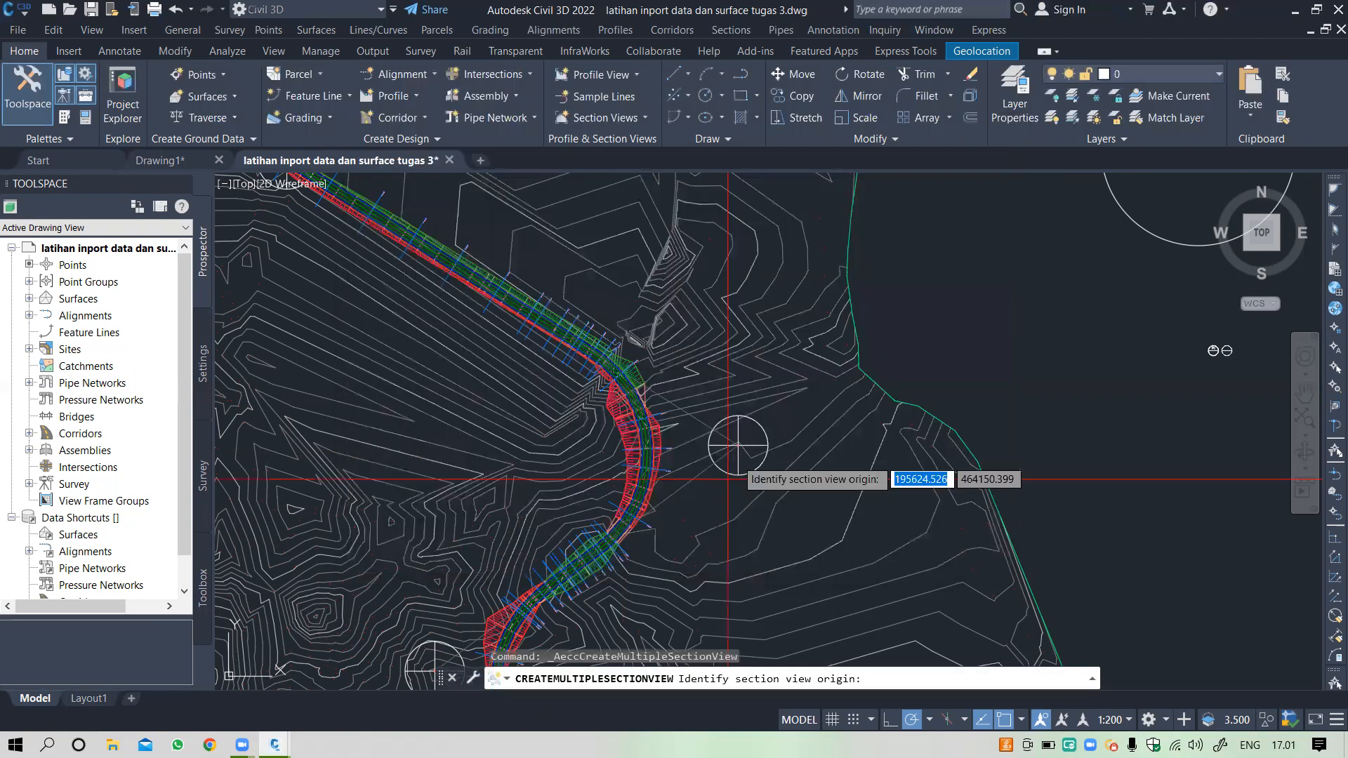
scroll(750, 323, "down", 8)
scroll(739, 449, "up", 4)
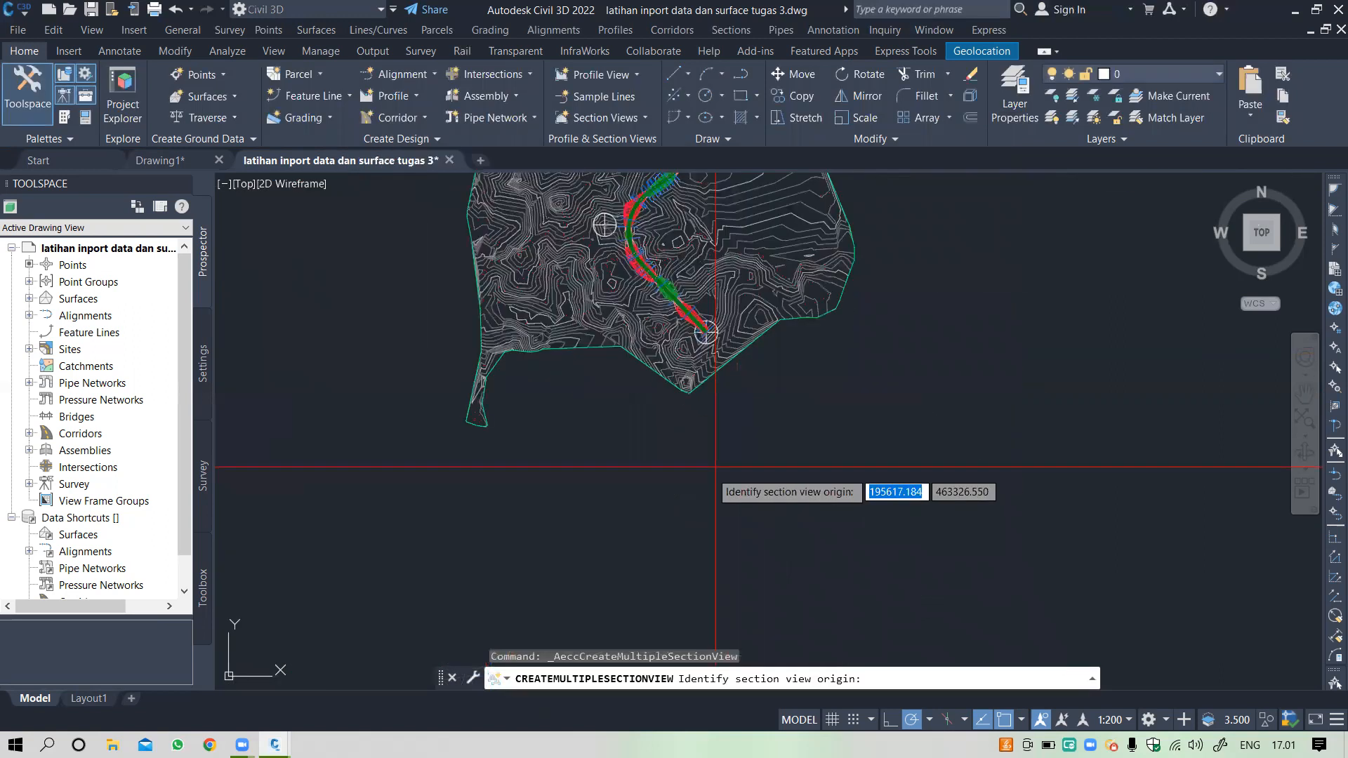
left_click(697, 481)
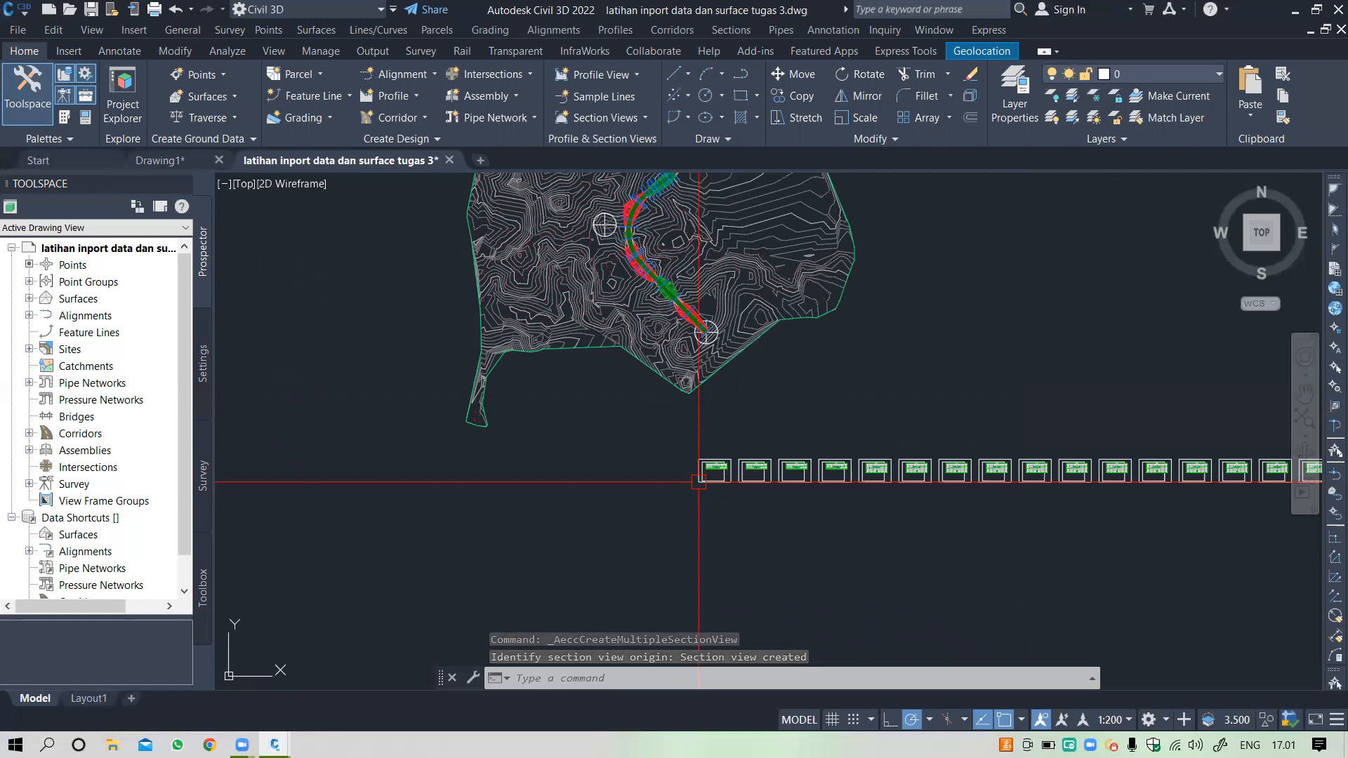
Step: Examine the new section view sheets, including a close-up of the cross section at station 0+000.00
scroll(745, 469, "up", 10)
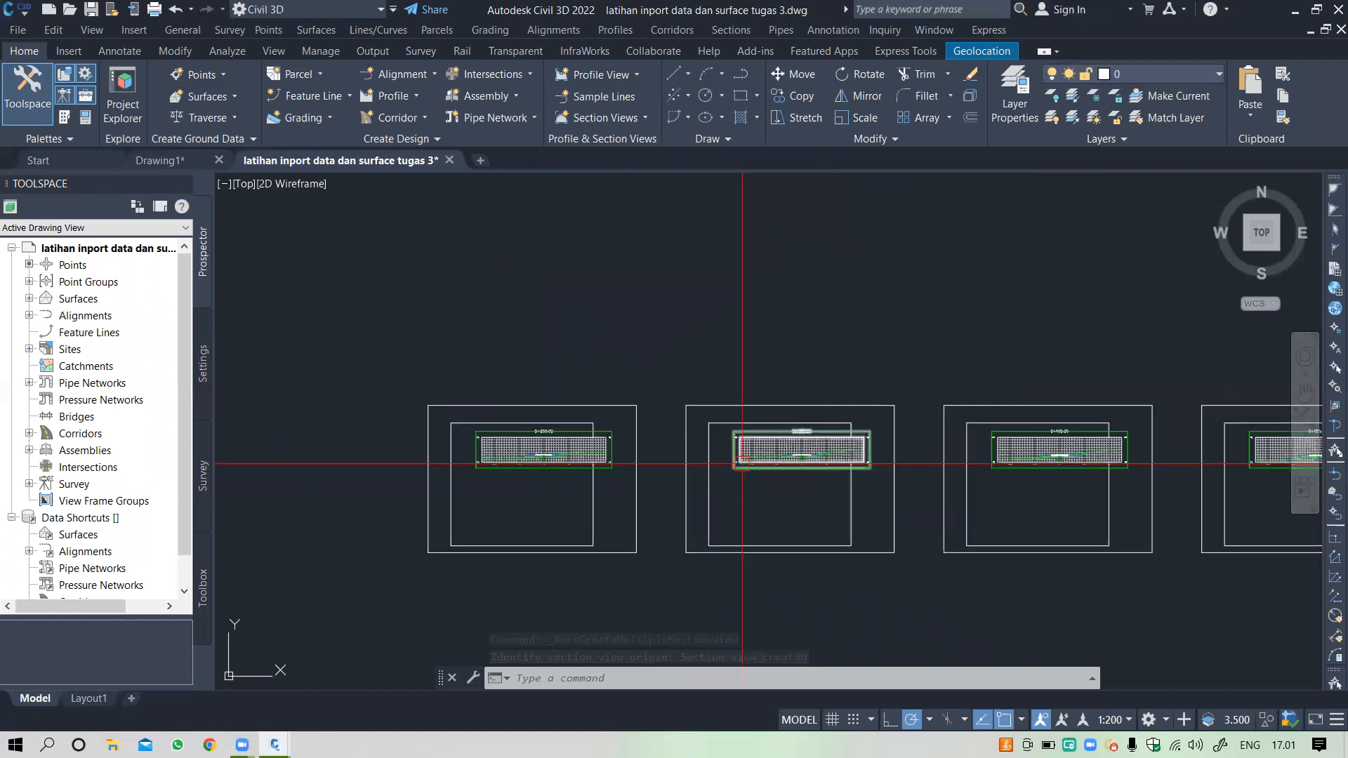
scroll(584, 486, "down", 5)
scroll(653, 457, "up", 5)
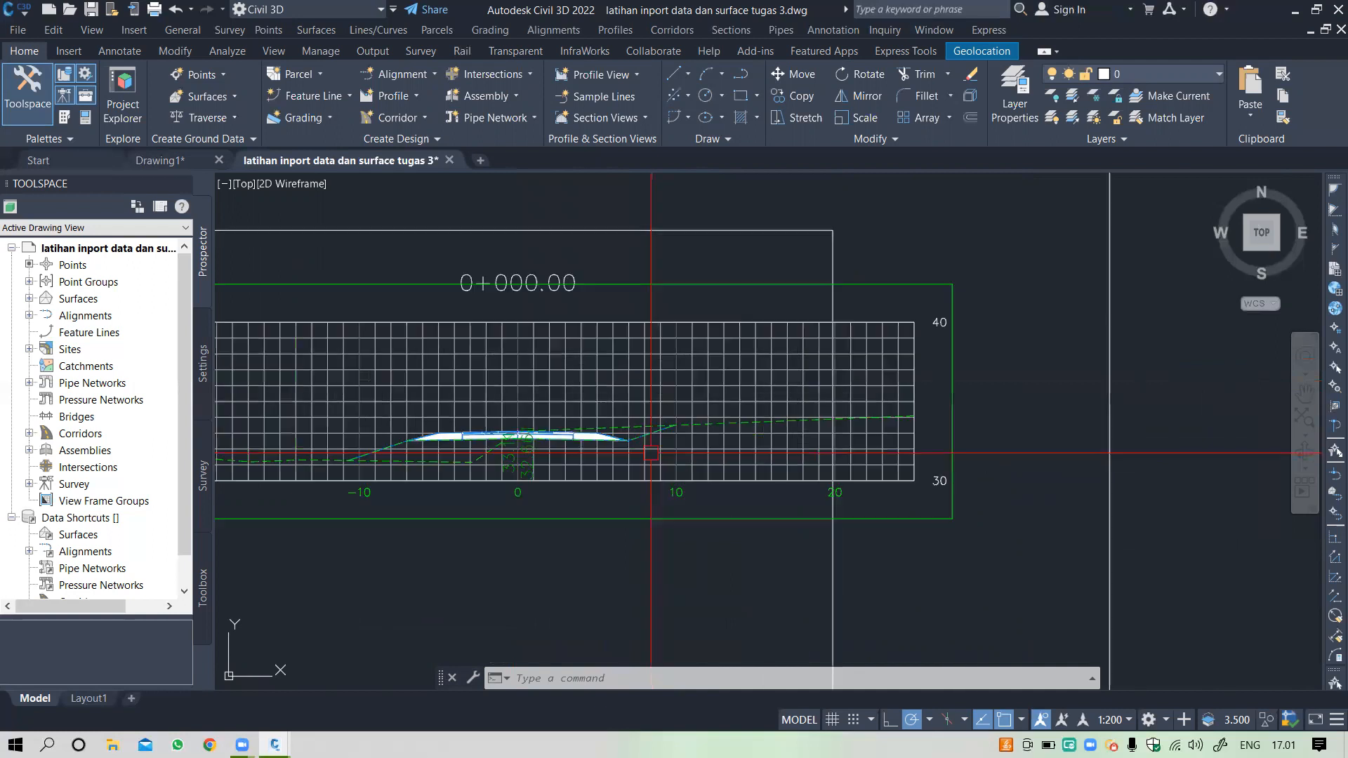
scroll(767, 394, "down", 5)
scroll(618, 393, "up", 8)
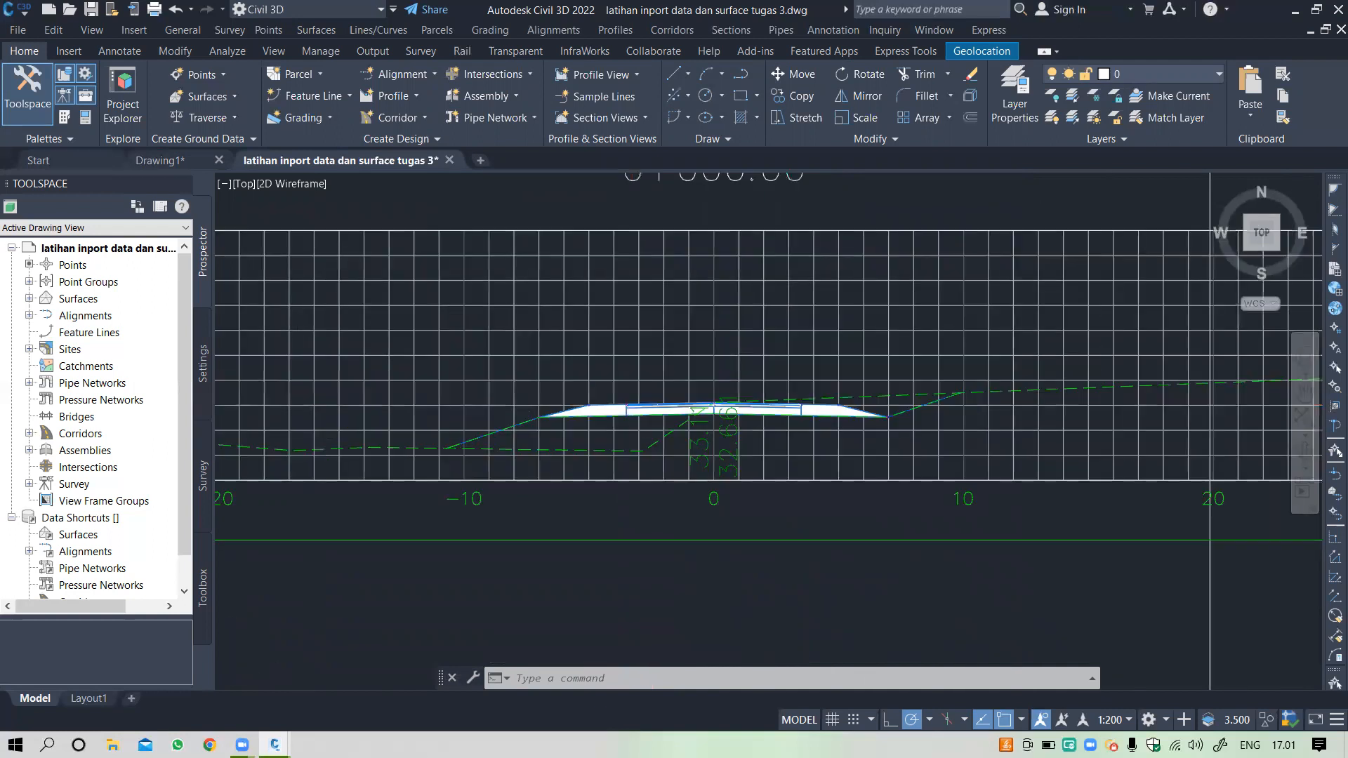
scroll(542, 449, "down", 10)
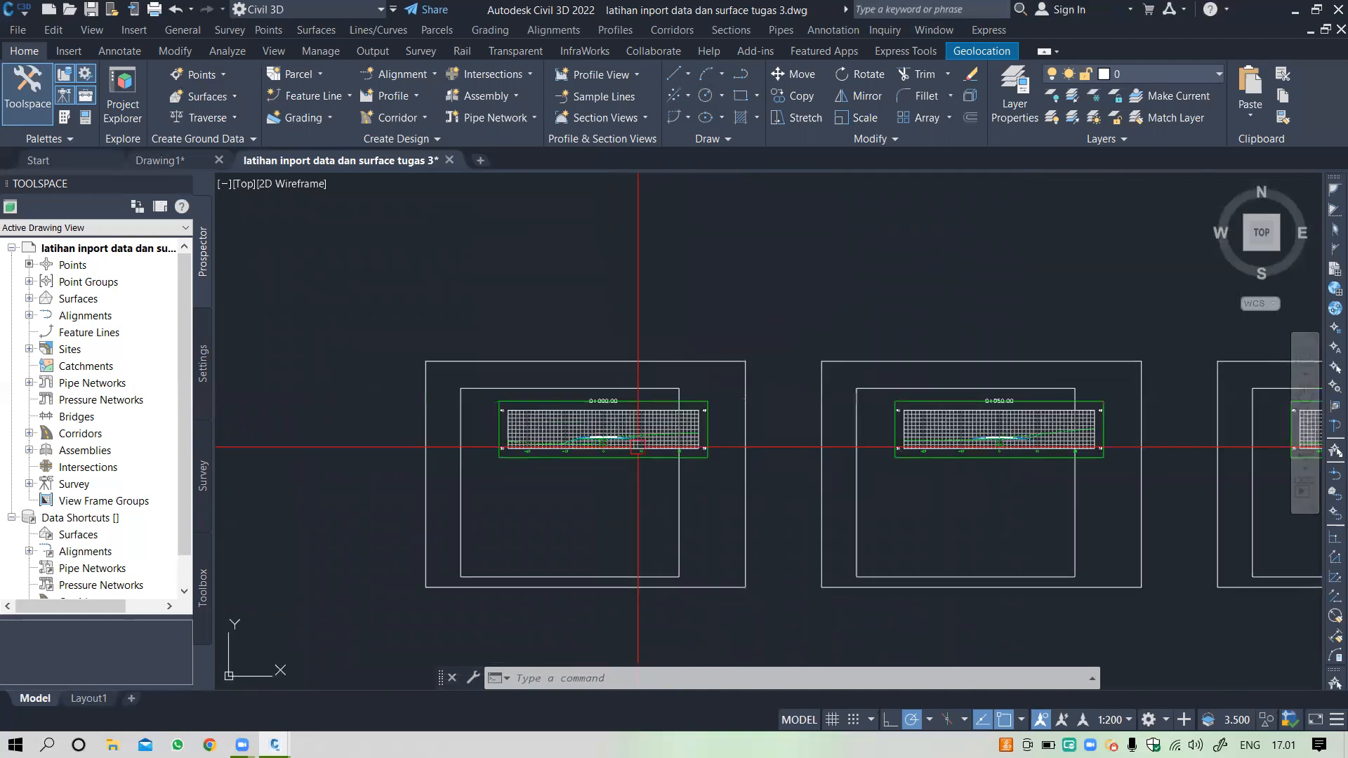
Step: Examine the corridor and its sample lines on the terrain alongside the row of section view sheets
scroll(636, 439, "down", 4)
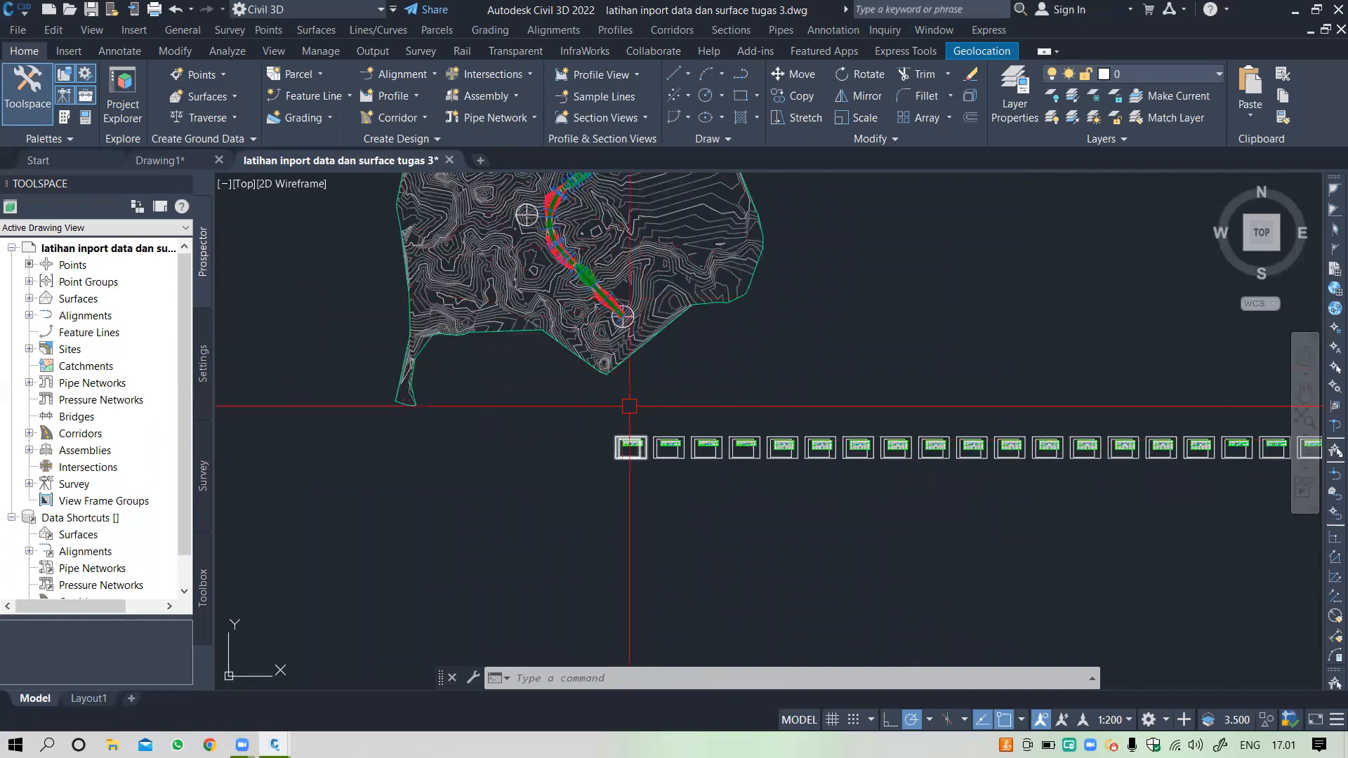
scroll(563, 254, "up", 4)
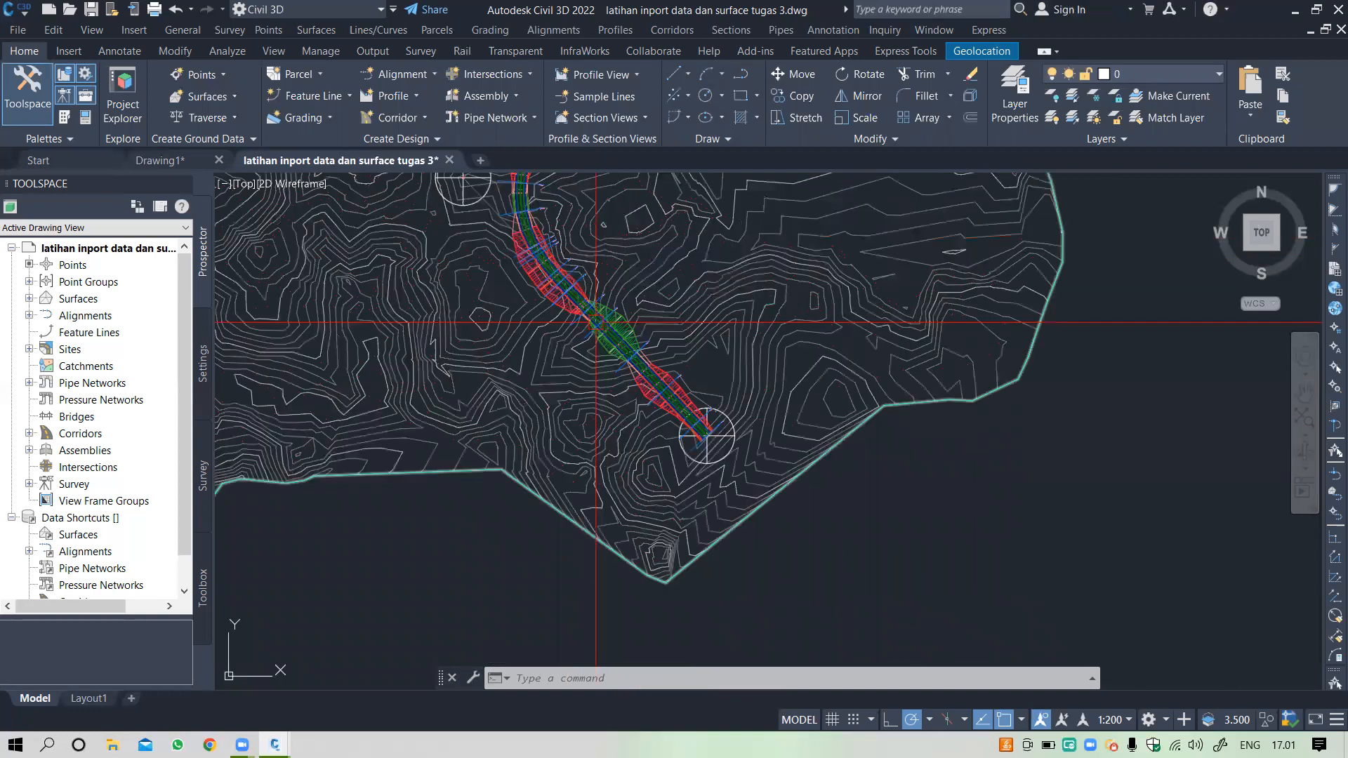
scroll(595, 323, "down", 4)
scroll(700, 414, "up", 3)
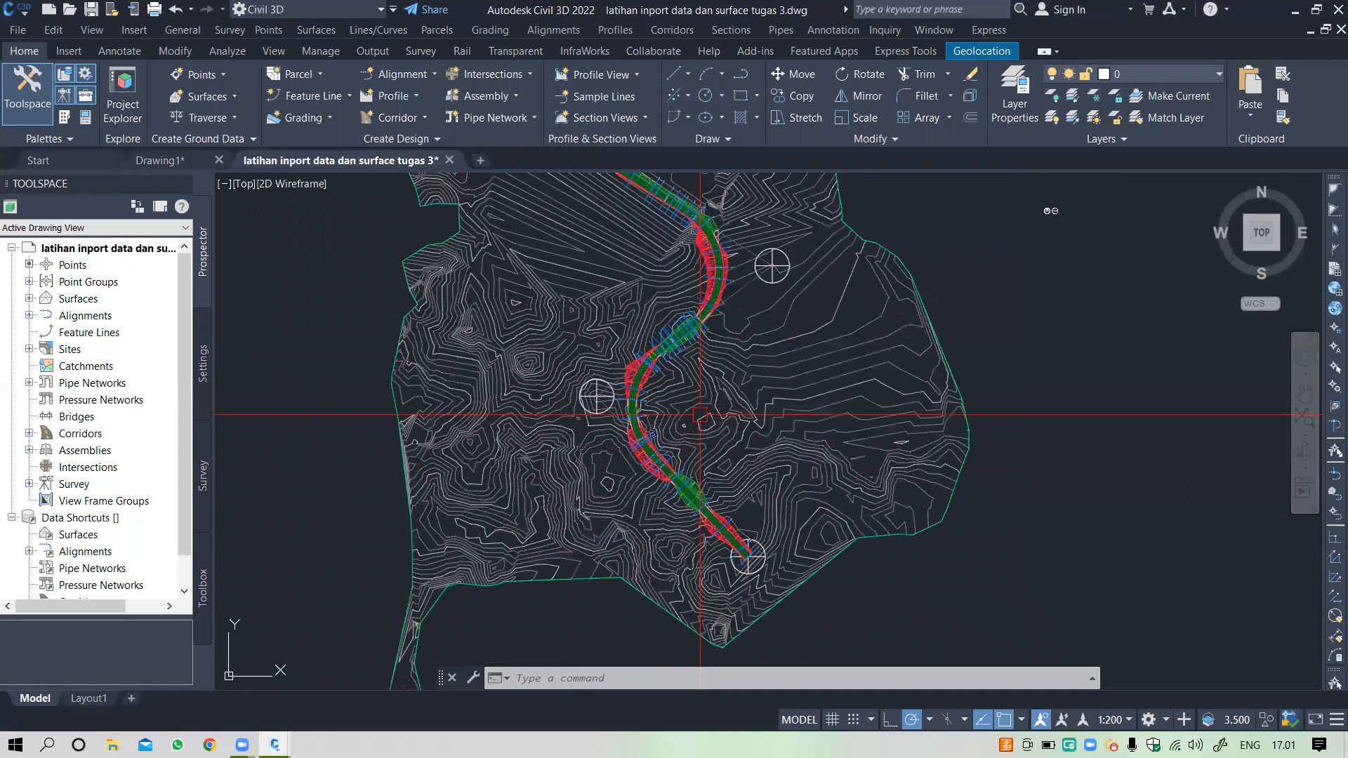
scroll(700, 415, "down", 3)
scroll(632, 412, "up", 6)
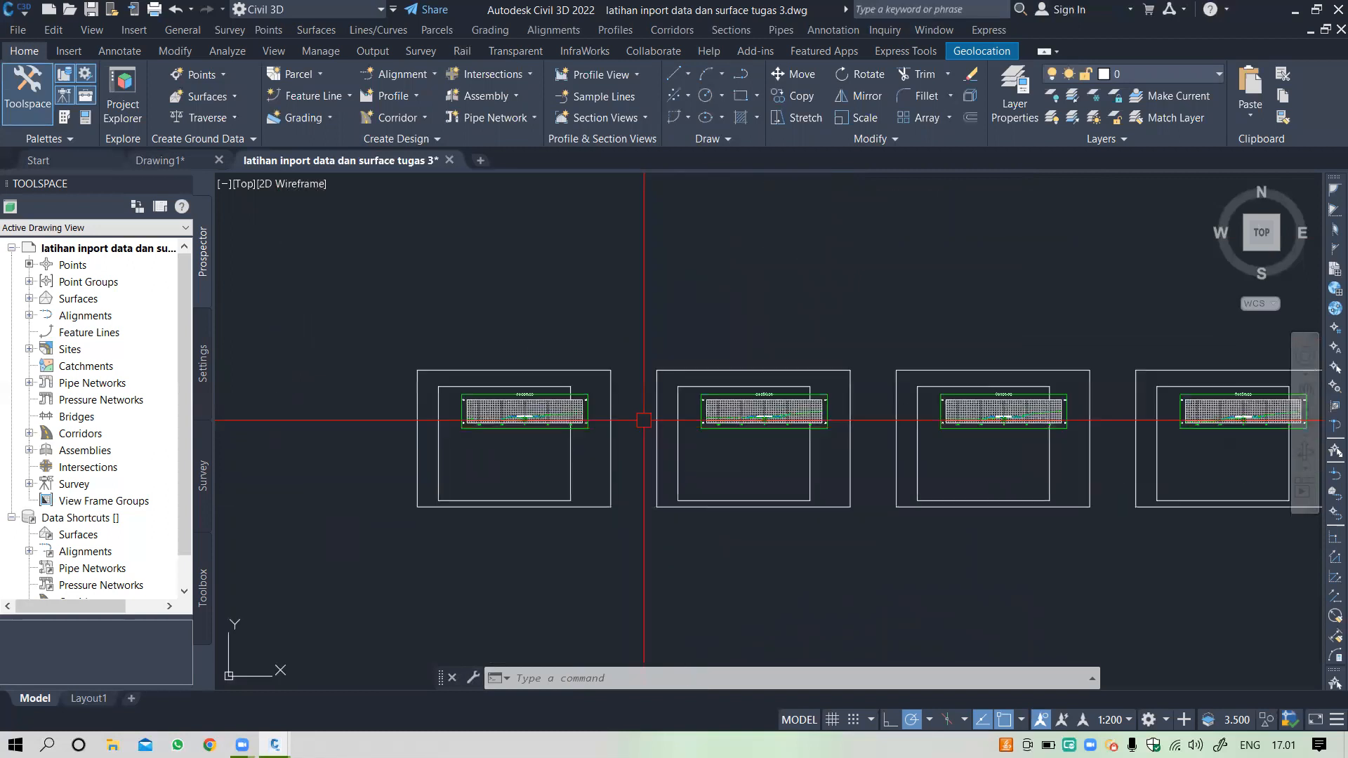
scroll(784, 436, "up", 4)
scroll(790, 365, "down", 8)
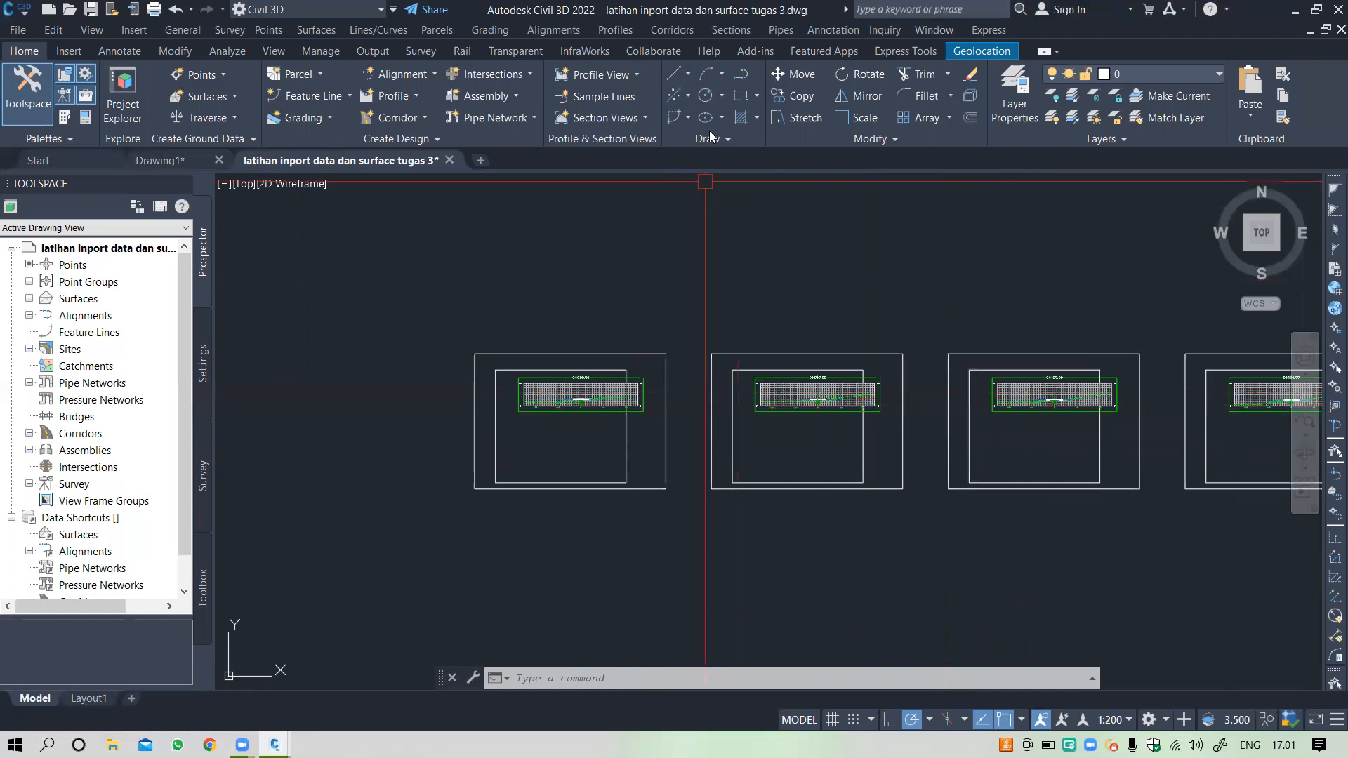
Step: Compute Cut and Fill materials for SL Collection - 1, with Surface Latihan 1 as EG and Corridor - tugas 1 Datum as DATUM
left_click(710, 30)
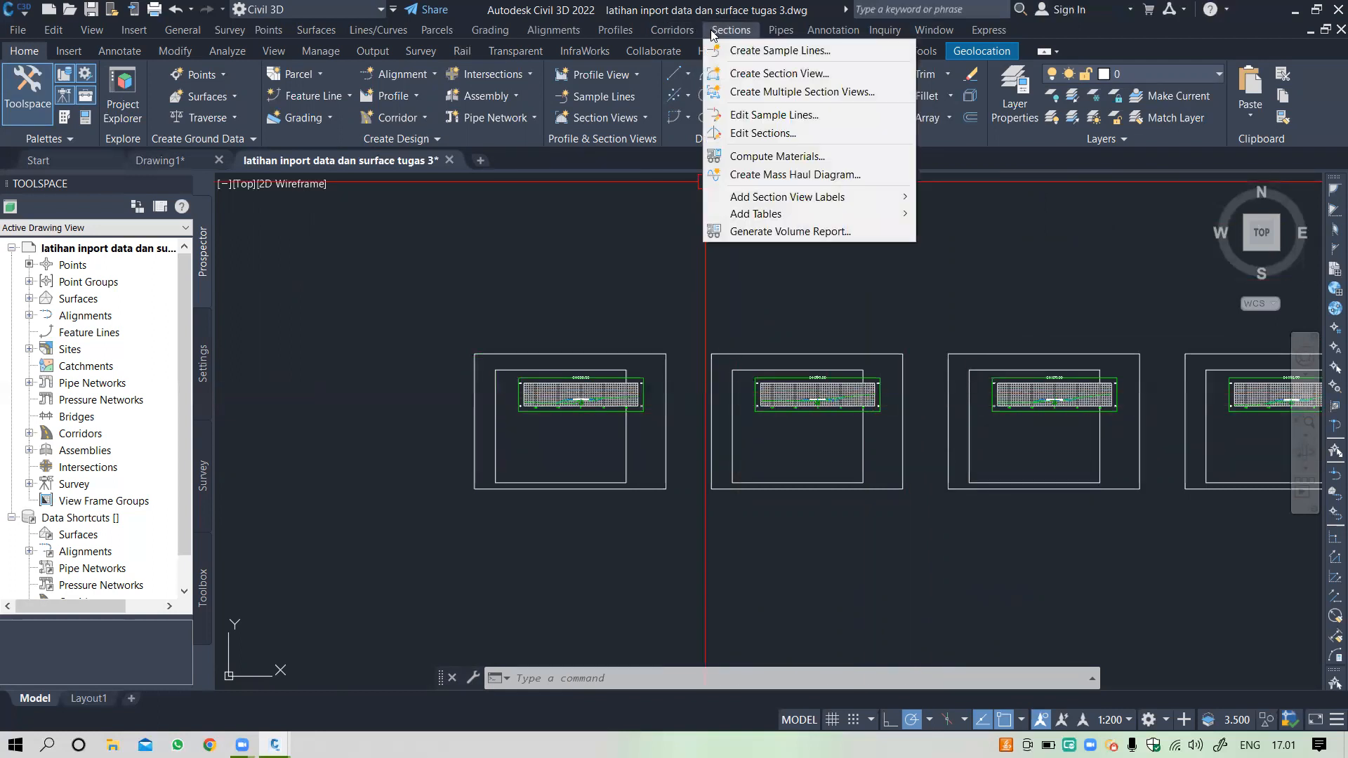
left_click(782, 158)
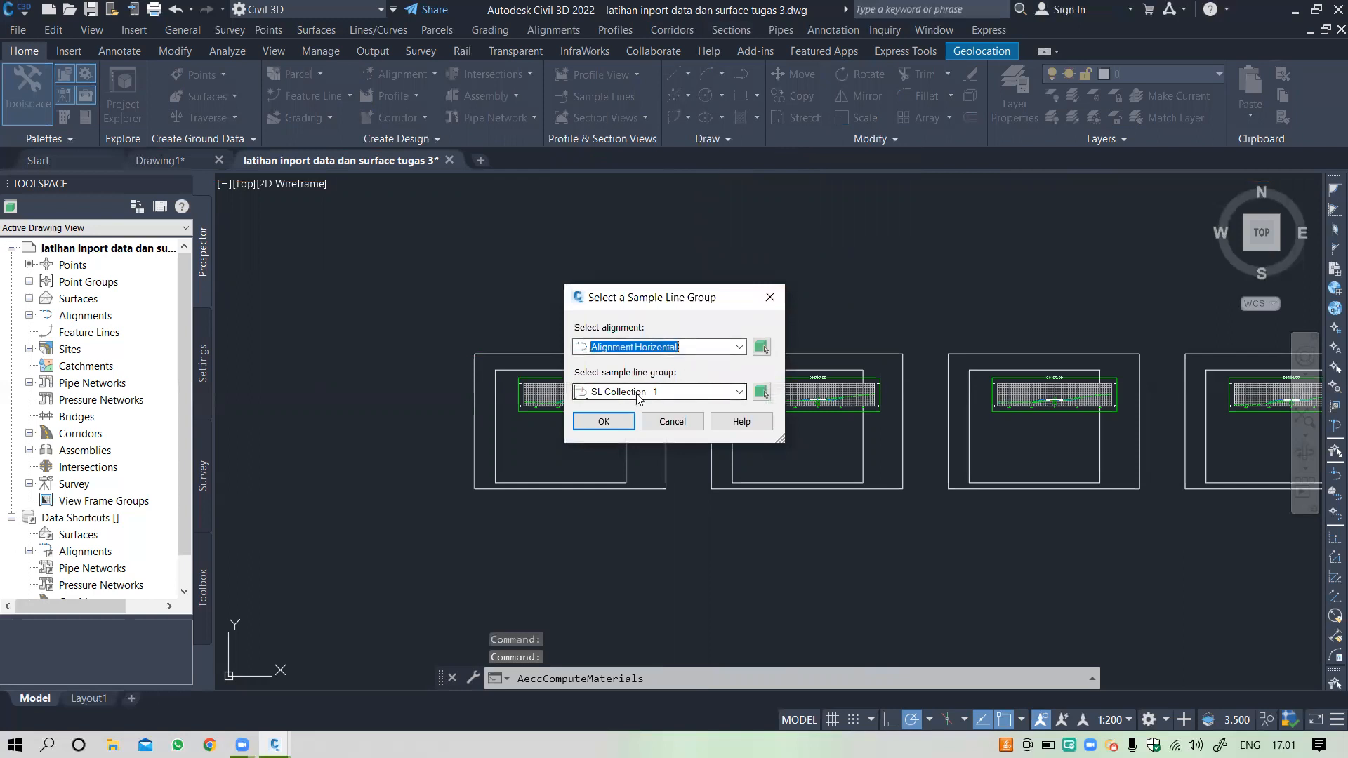
left_click(602, 422)
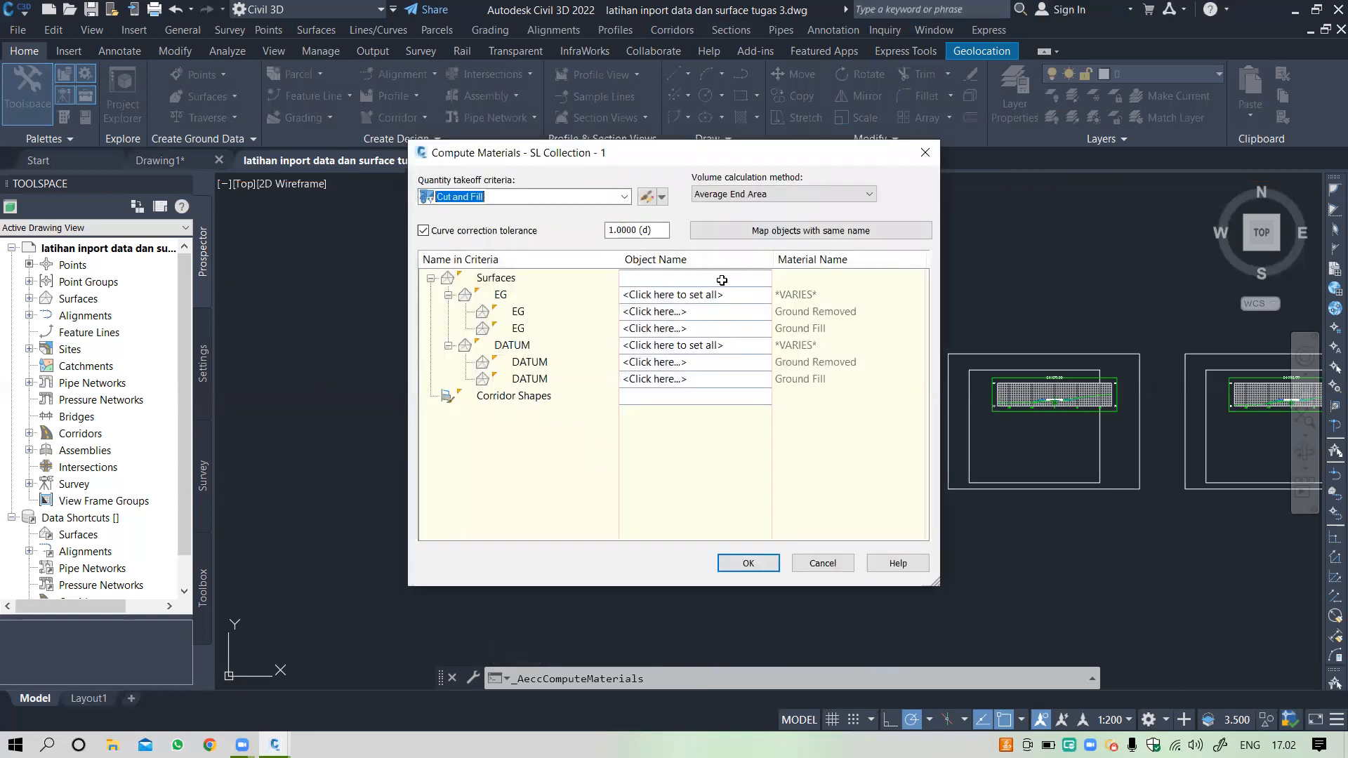
left_click(670, 294)
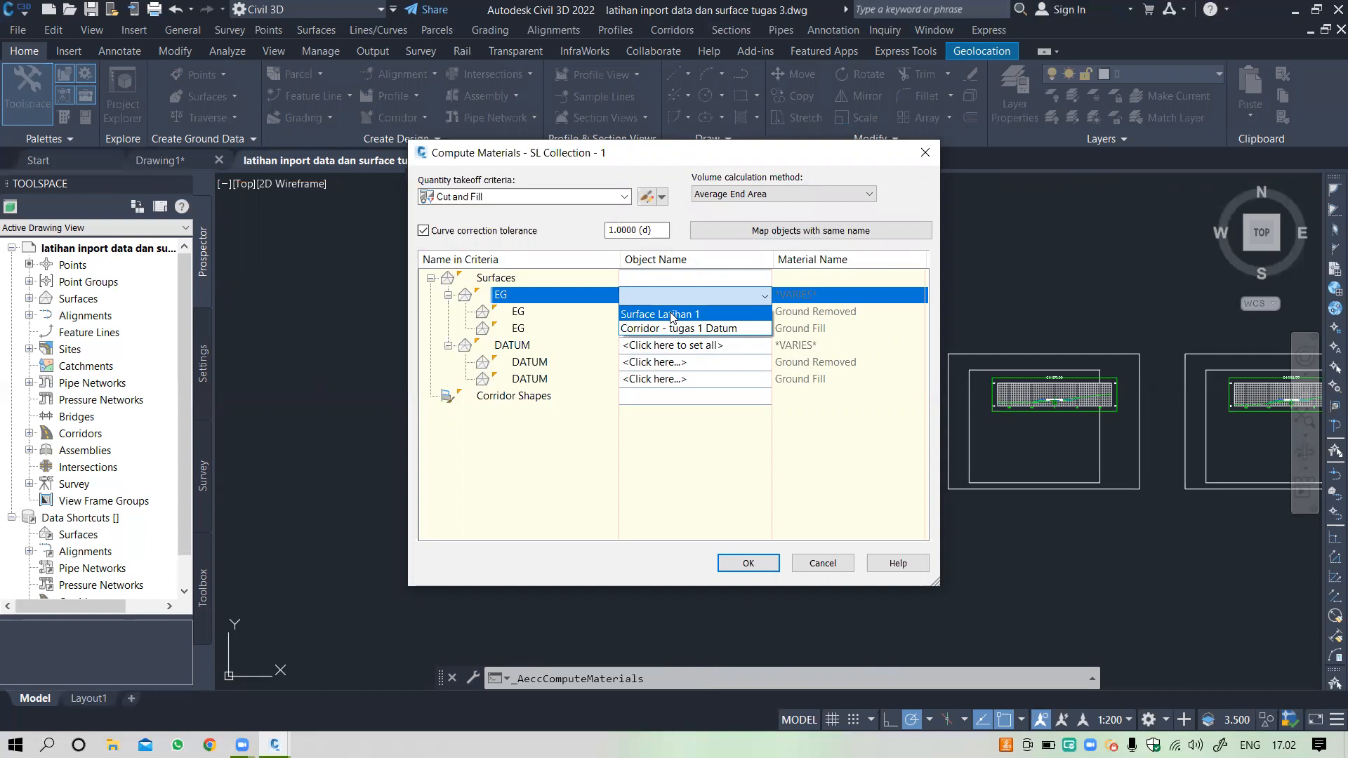
left_click(672, 314)
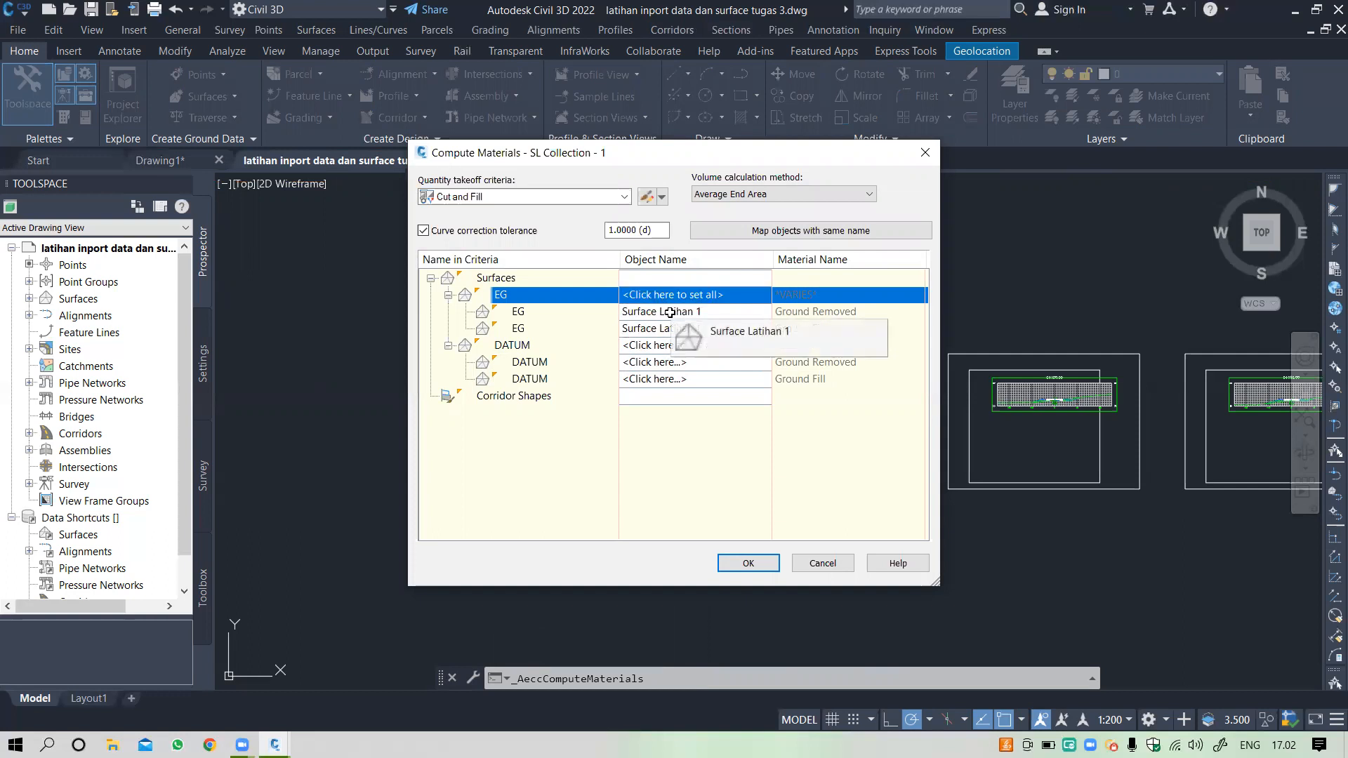
left_click(664, 344)
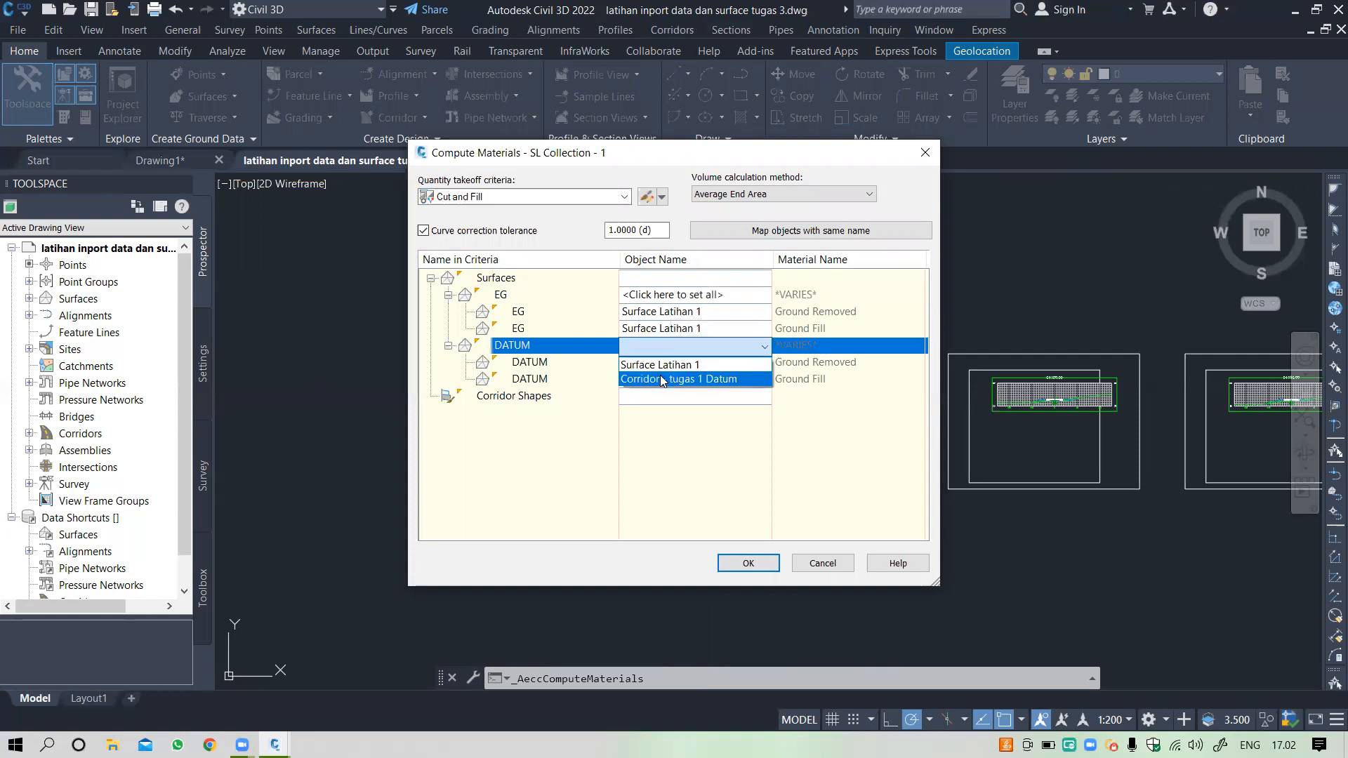
left_click(663, 380)
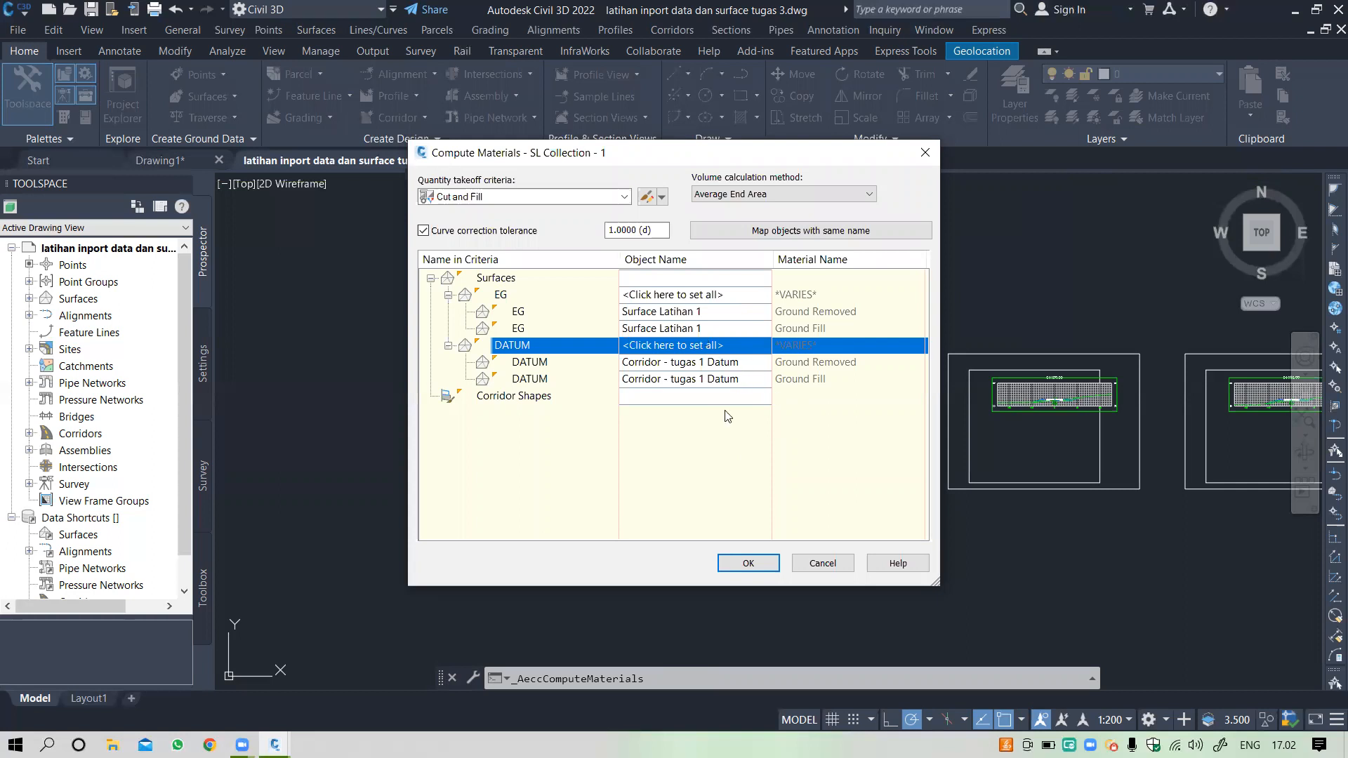
left_click(749, 563)
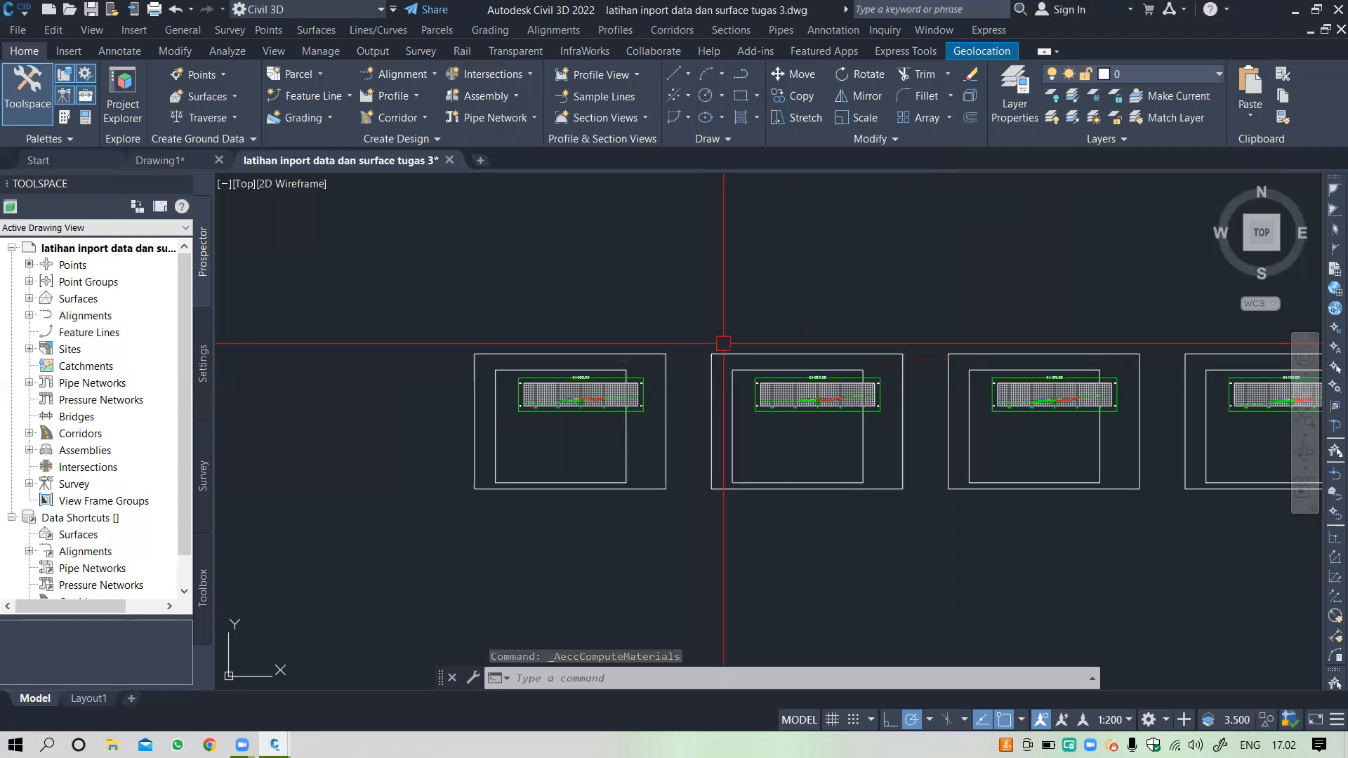
Step: Start a Total Volume table for Alignment Horizontal using the sample line group SL Collection - 1
scroll(724, 347, "down", 3)
scroll(732, 366, "up", 6)
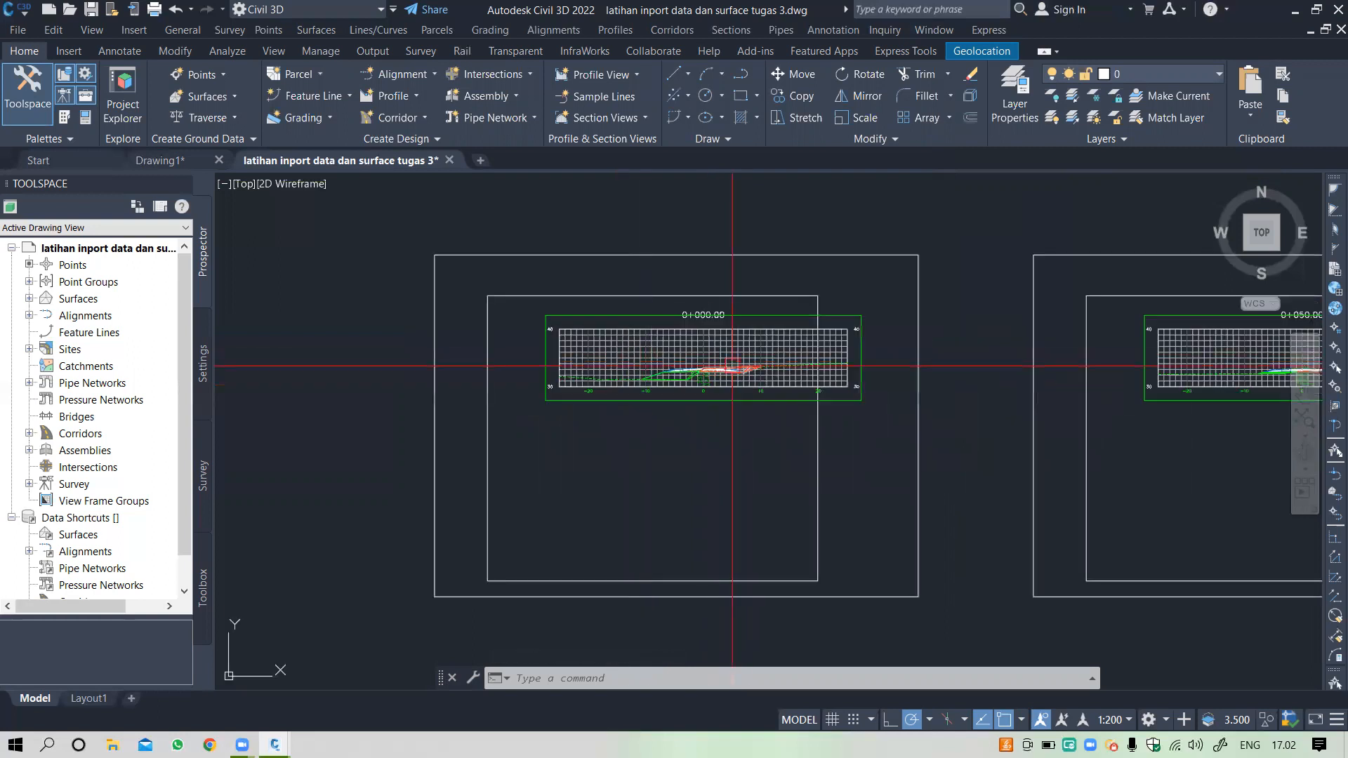
scroll(732, 366, "up", 2)
scroll(666, 351, "down", 5)
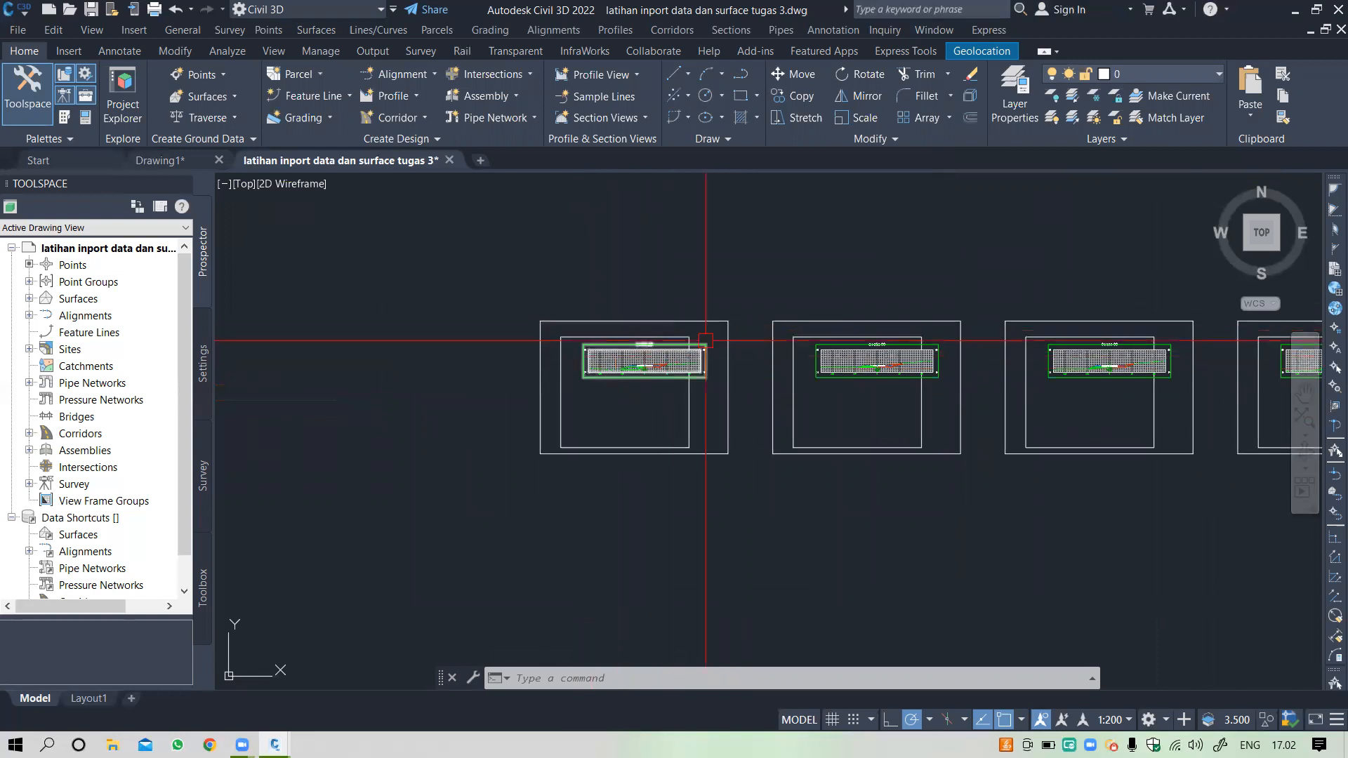
scroll(719, 331, "down", 2)
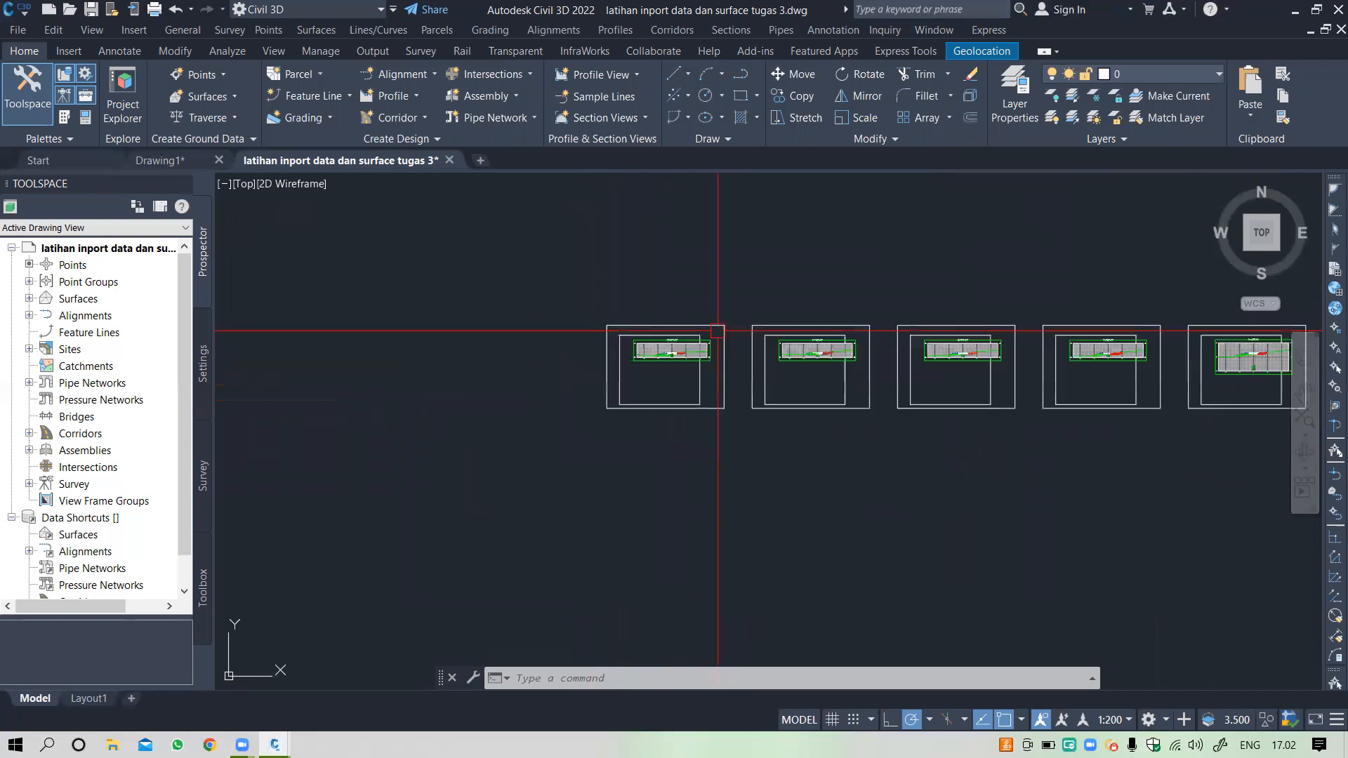
left_click(716, 30)
mouse_move(758, 212)
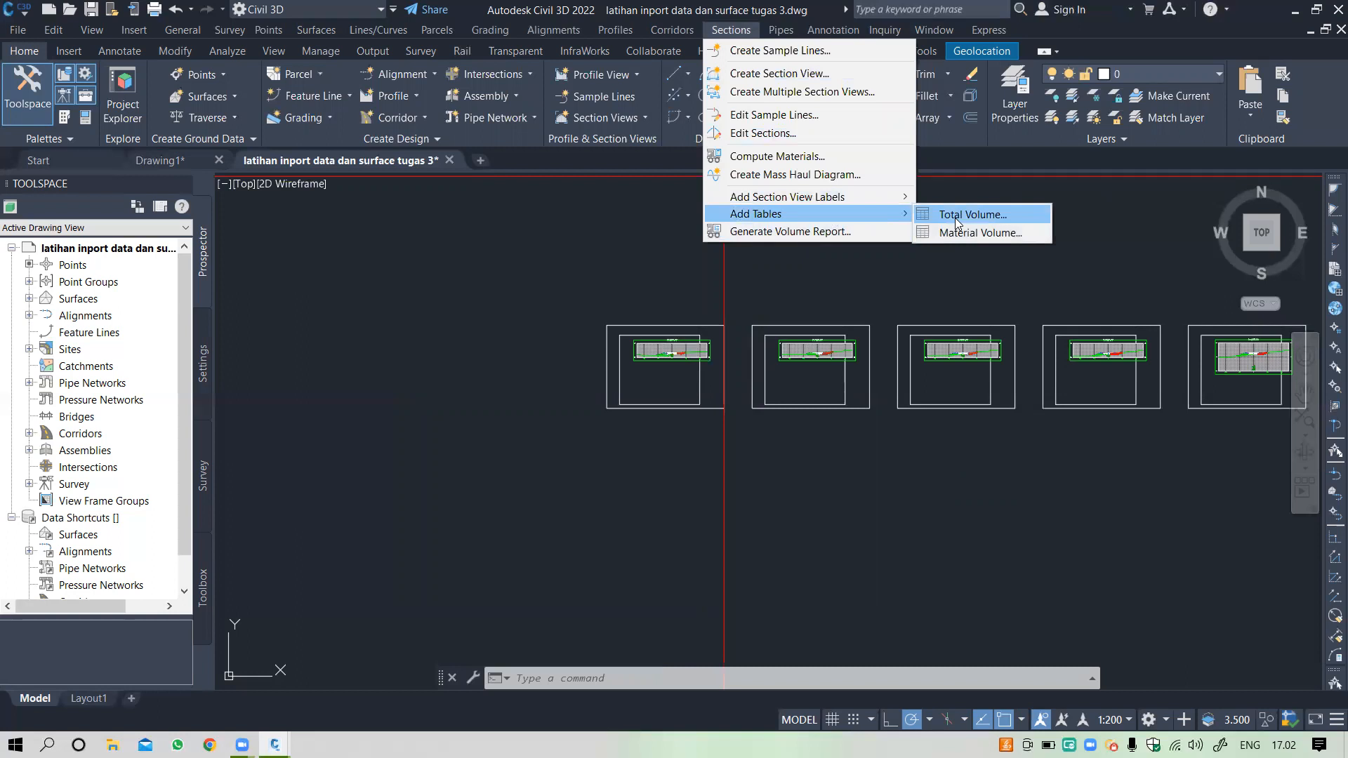
left_click(955, 216)
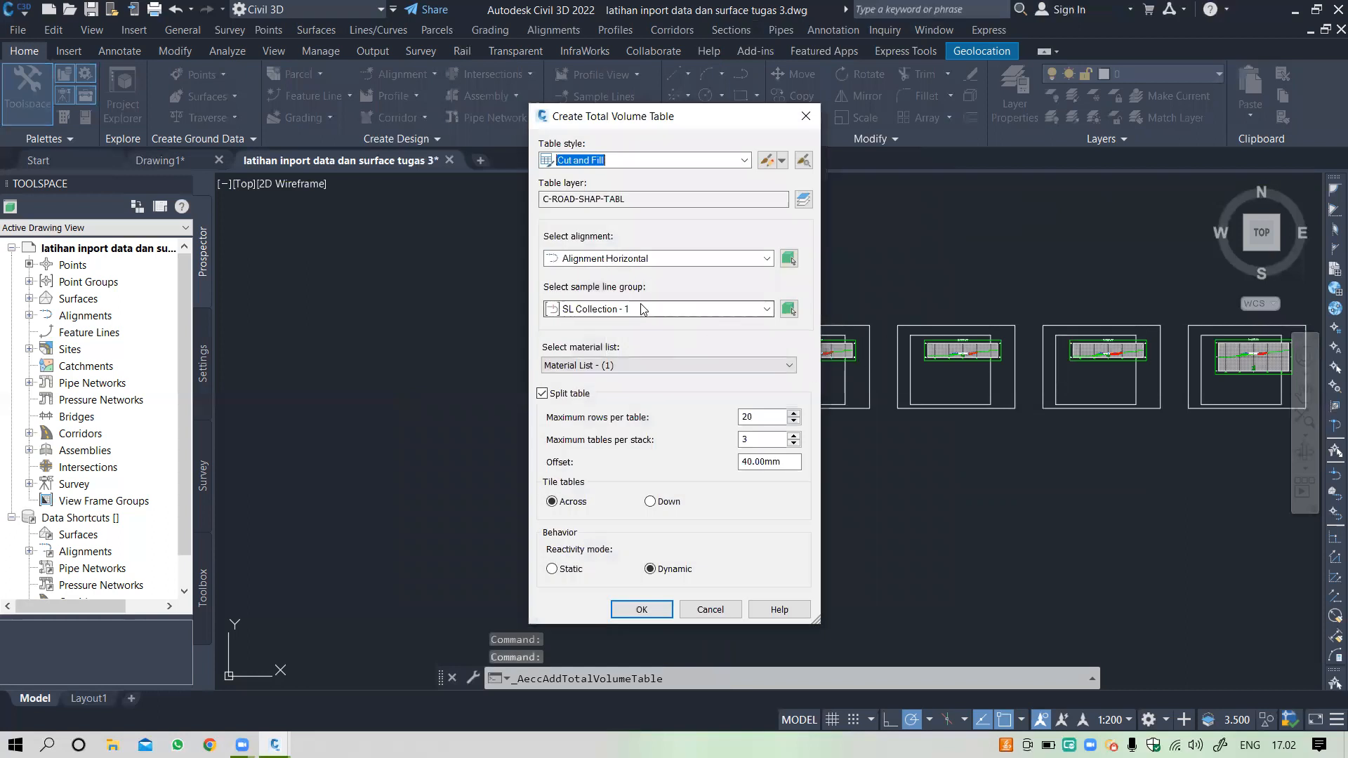
left_click(660, 259)
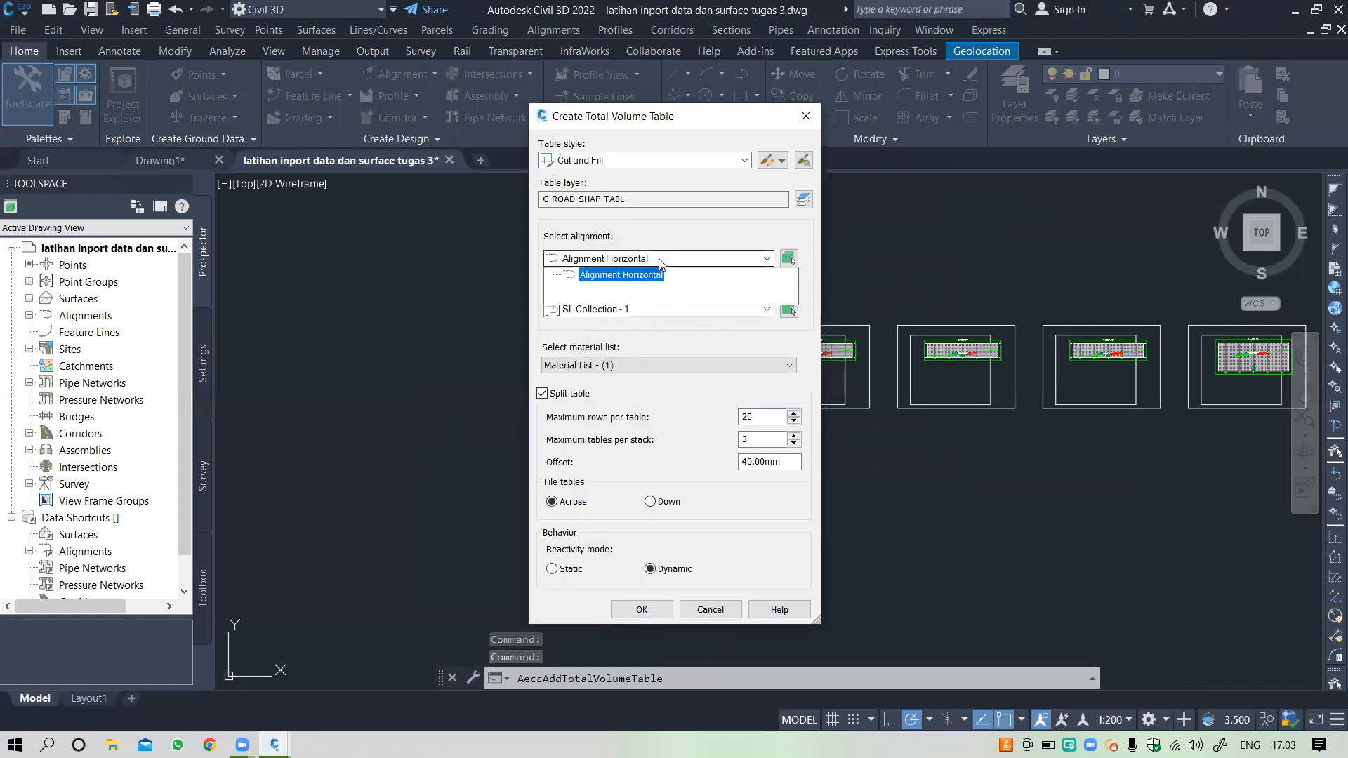
left_click(635, 277)
left_click(635, 308)
left_click(635, 325)
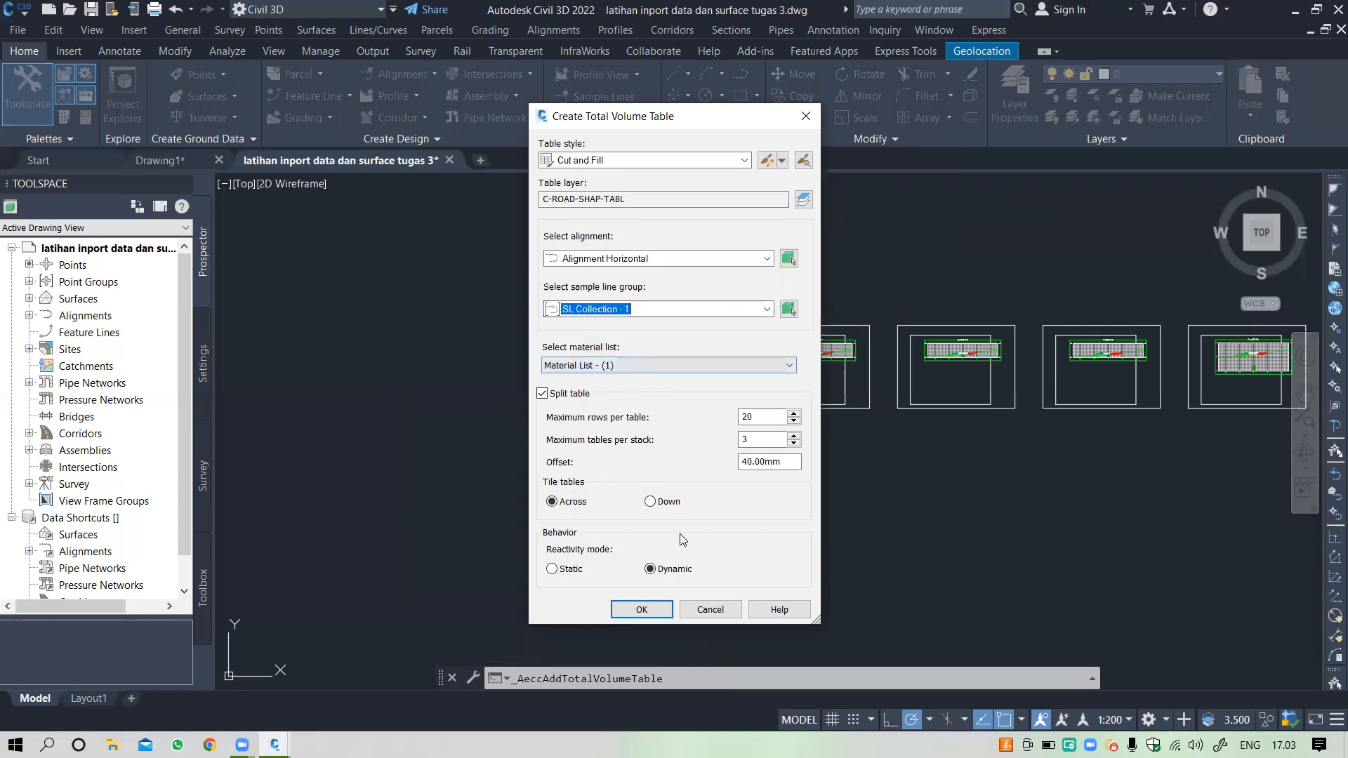
Step: Set the maximum rows per table to 200 and place the total volume table in the empty area below the first section sheets
left_click(764, 417)
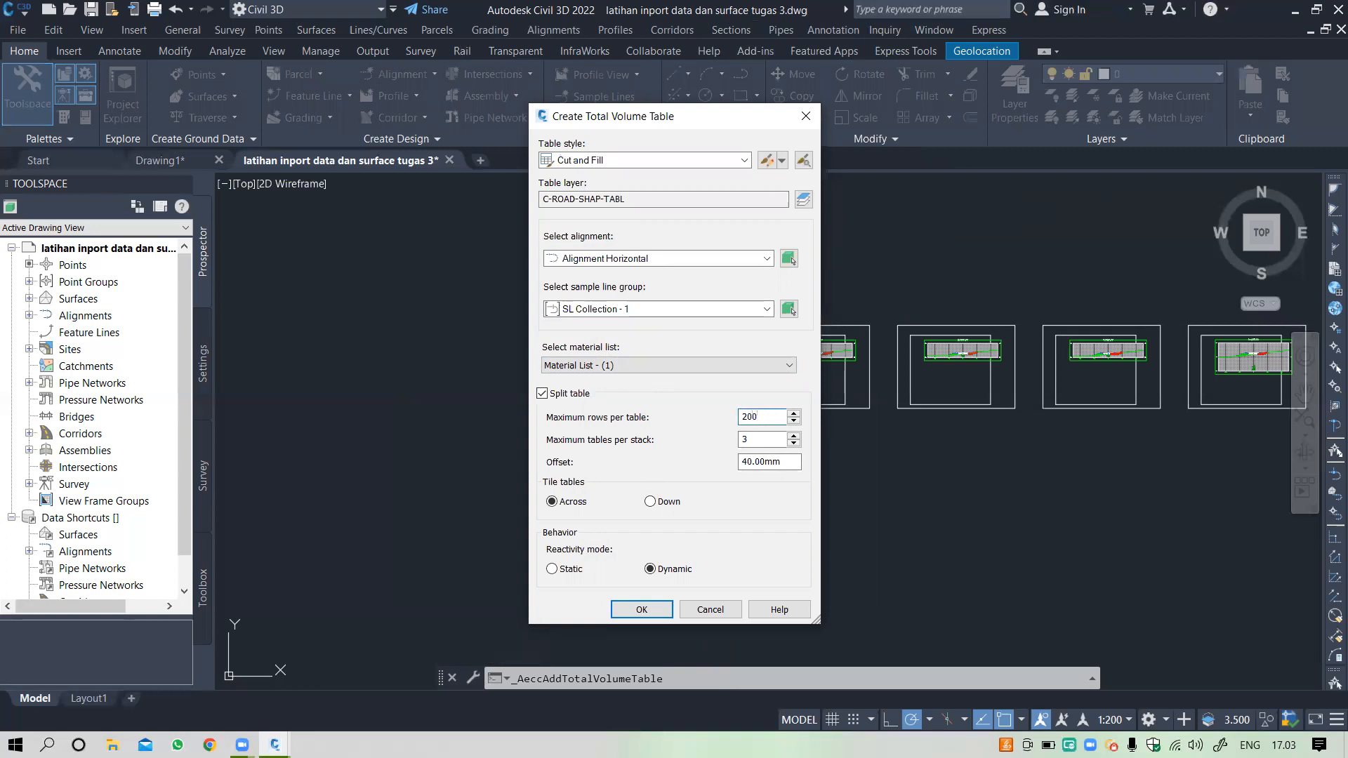
left_click(654, 609)
scroll(641, 491, "down", 5)
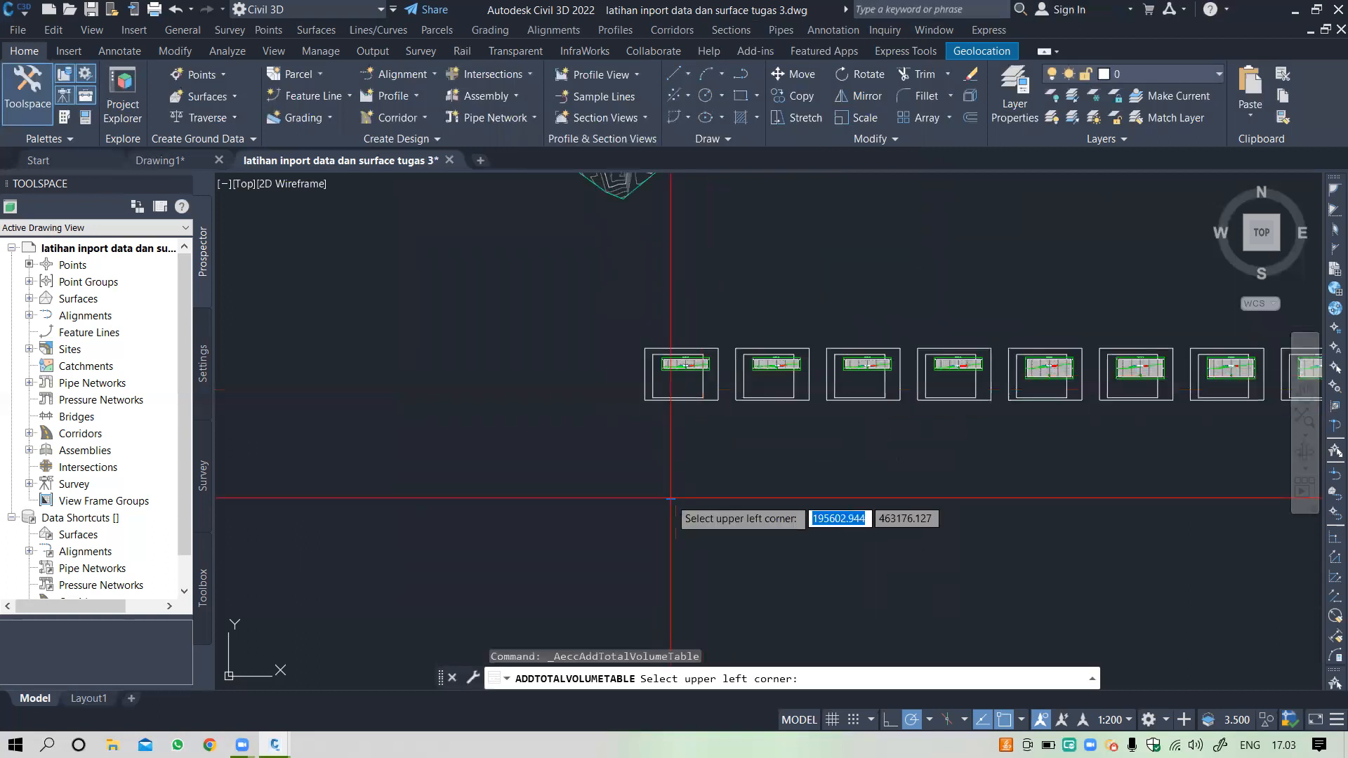
scroll(641, 446, "up", 4)
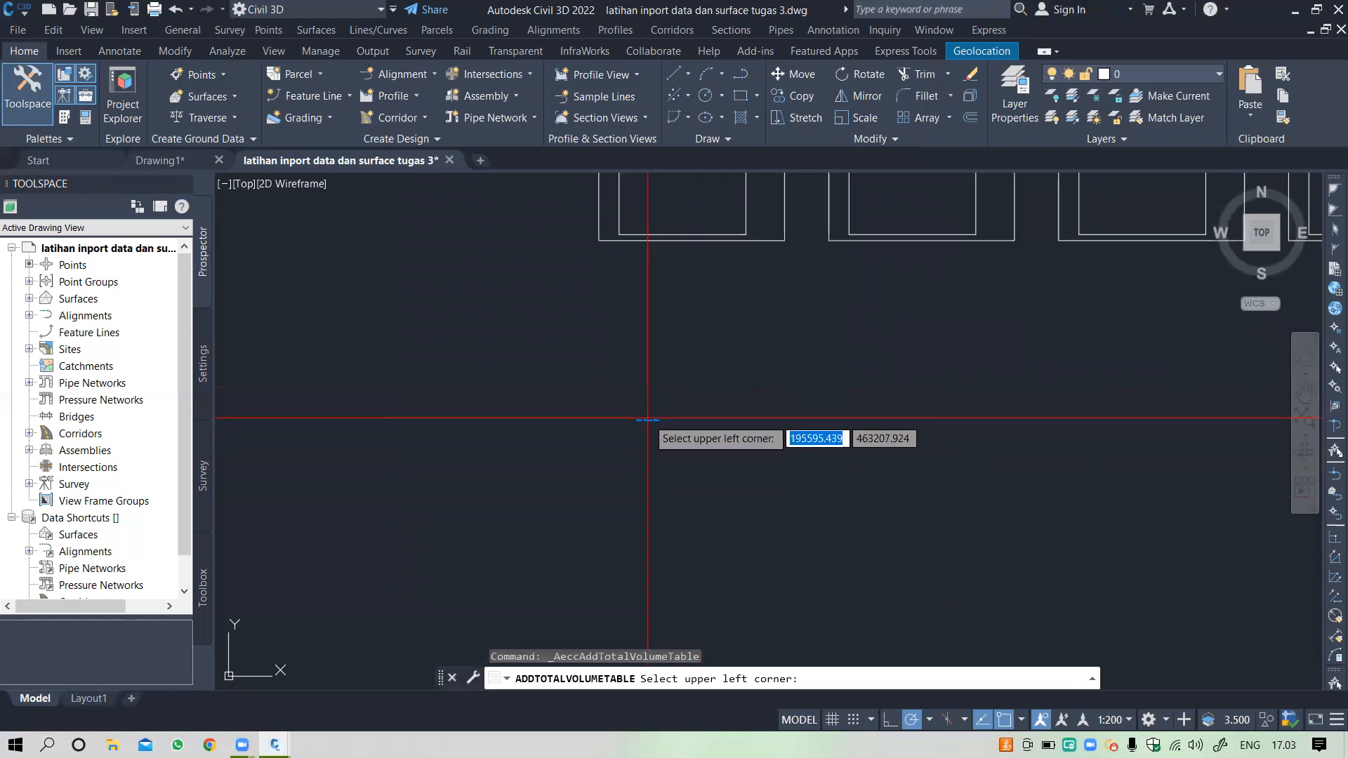
left_click(647, 416)
scroll(711, 407, "up", 2)
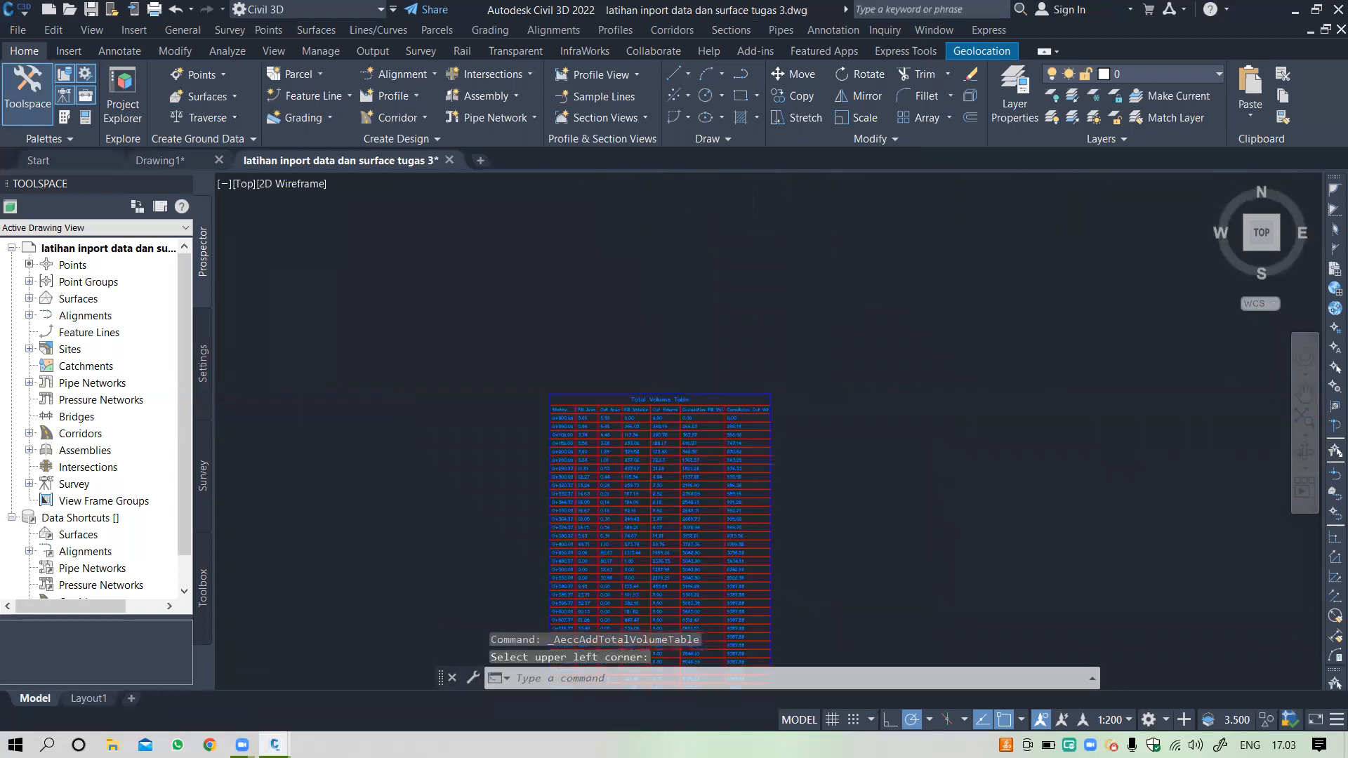
Step: Import the Material List quantity takeoff criteria into the material list of SL Collection - 1
scroll(711, 407, "down", 4)
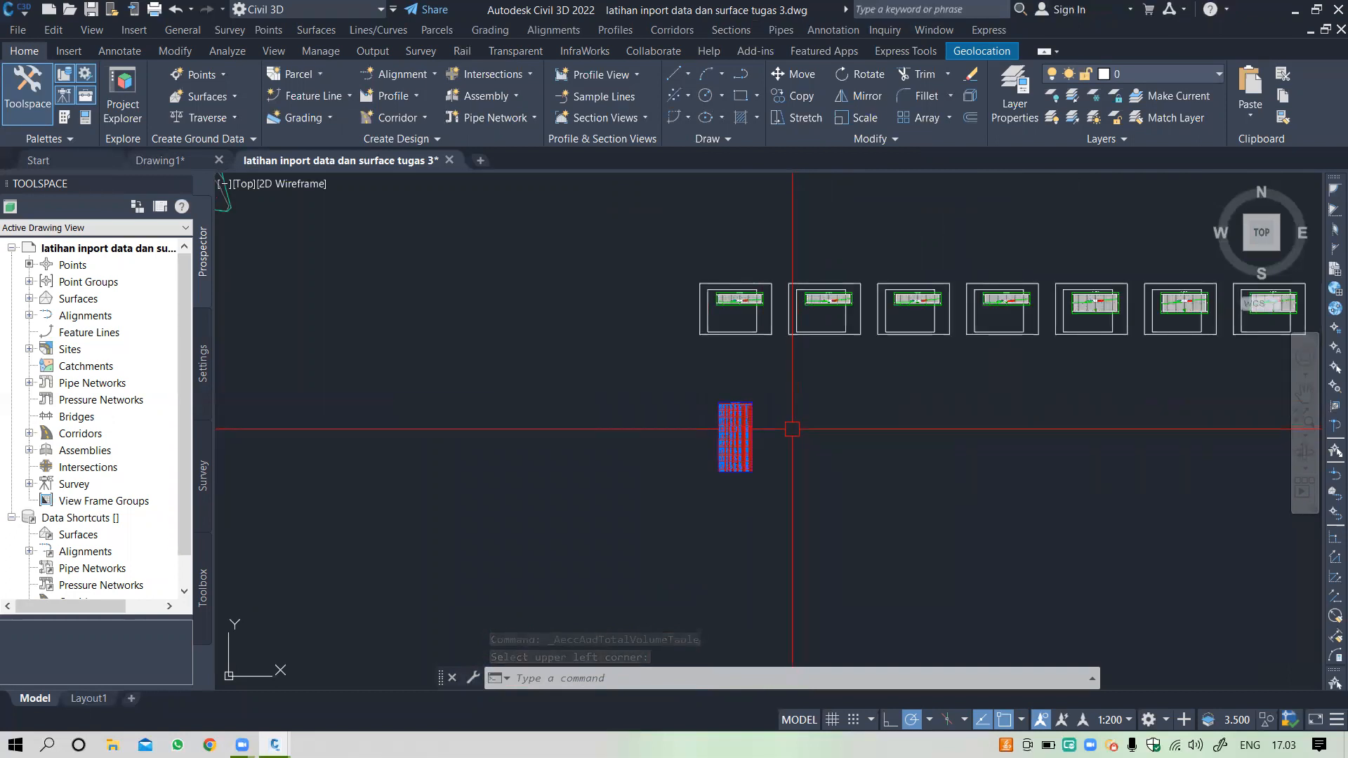
scroll(752, 413, "down", 2)
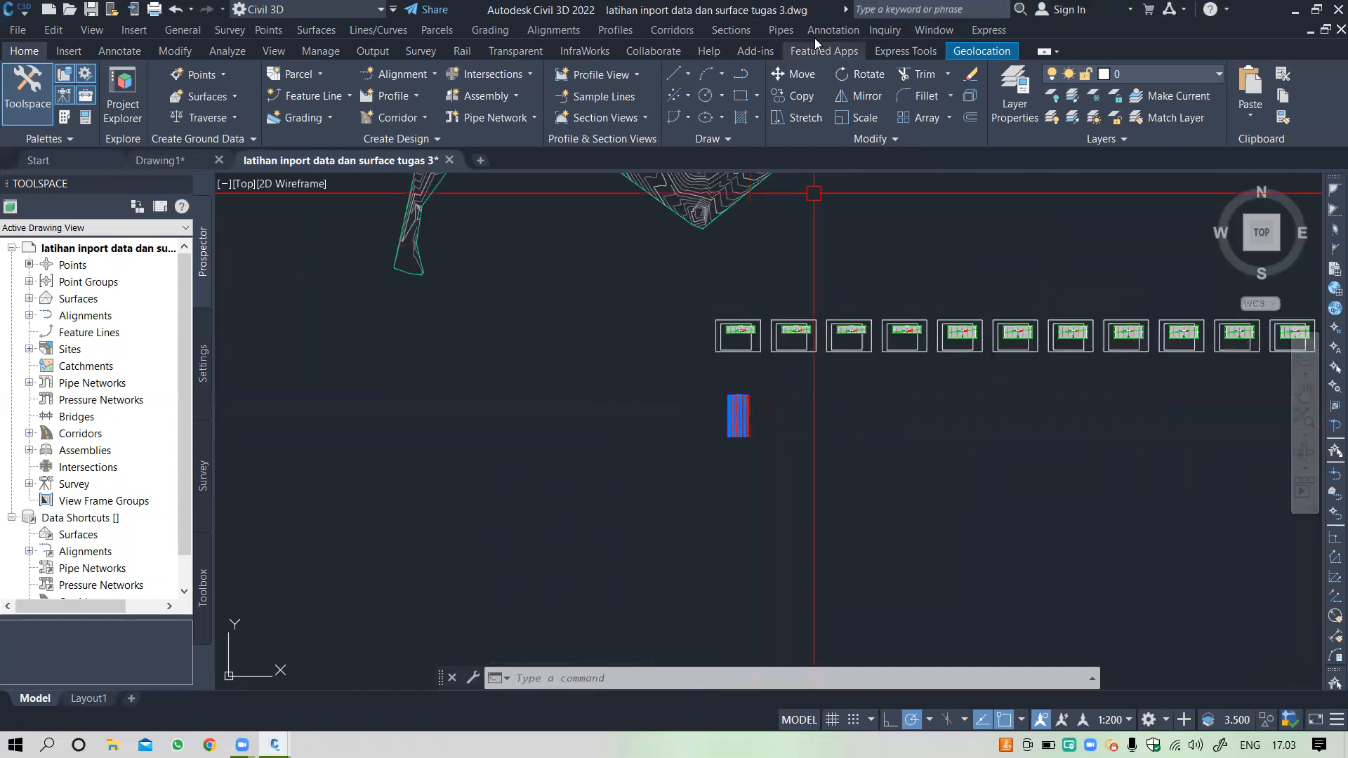
left_click(749, 28)
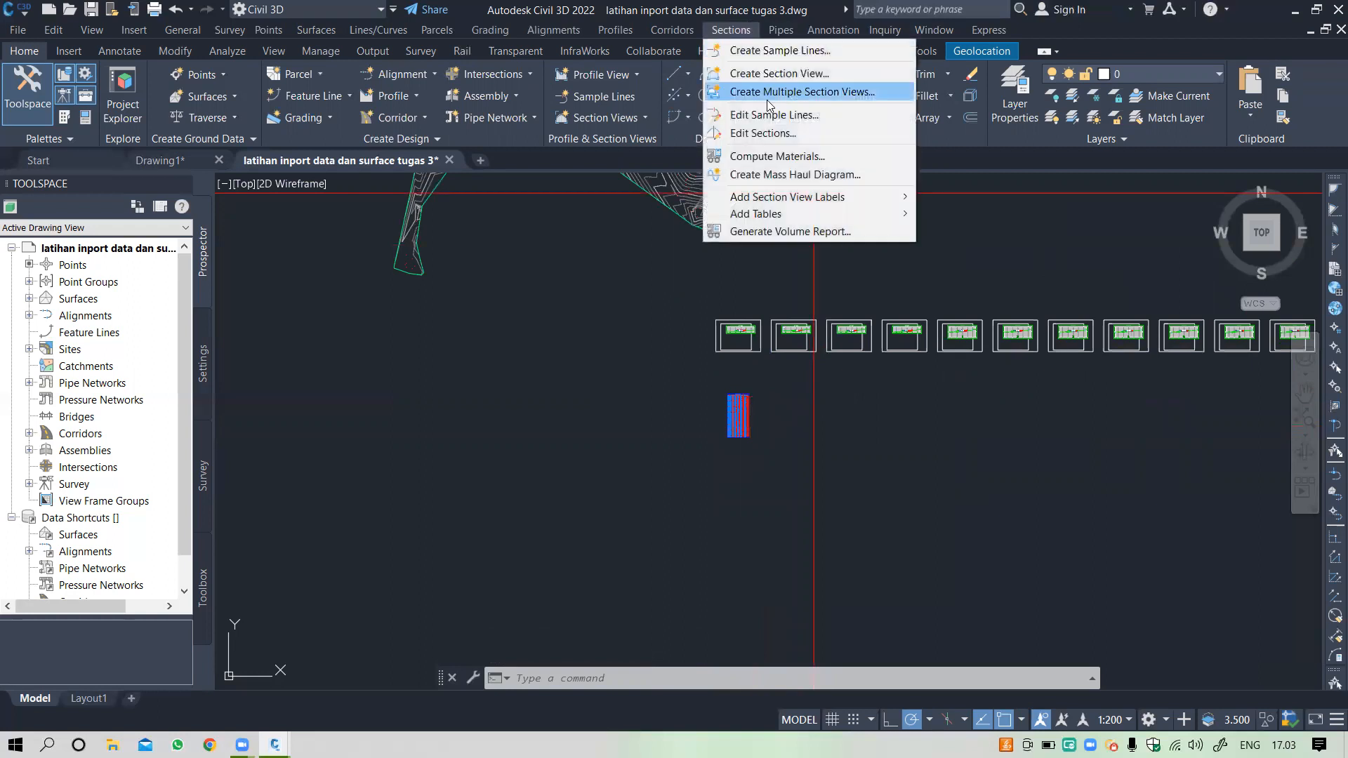
left_click(770, 156)
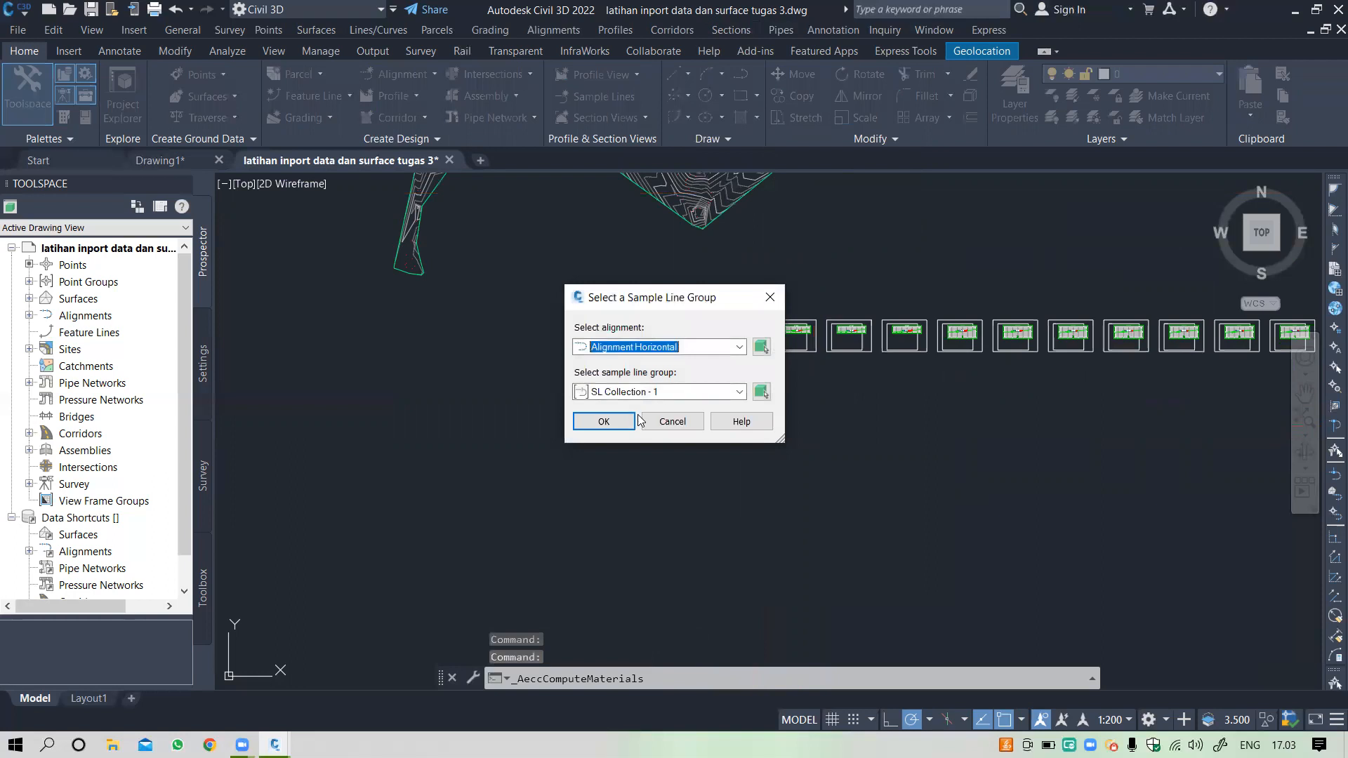
left_click(611, 423)
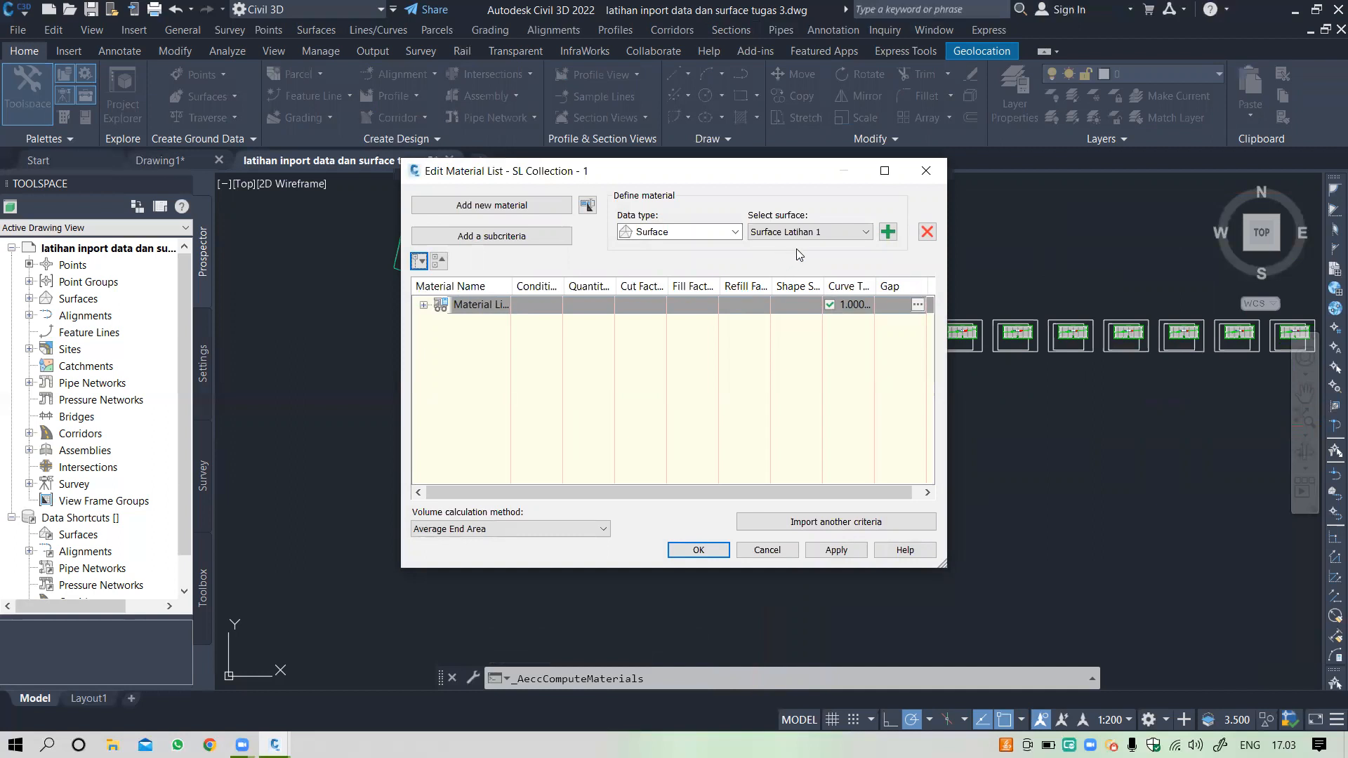
left_click(825, 527)
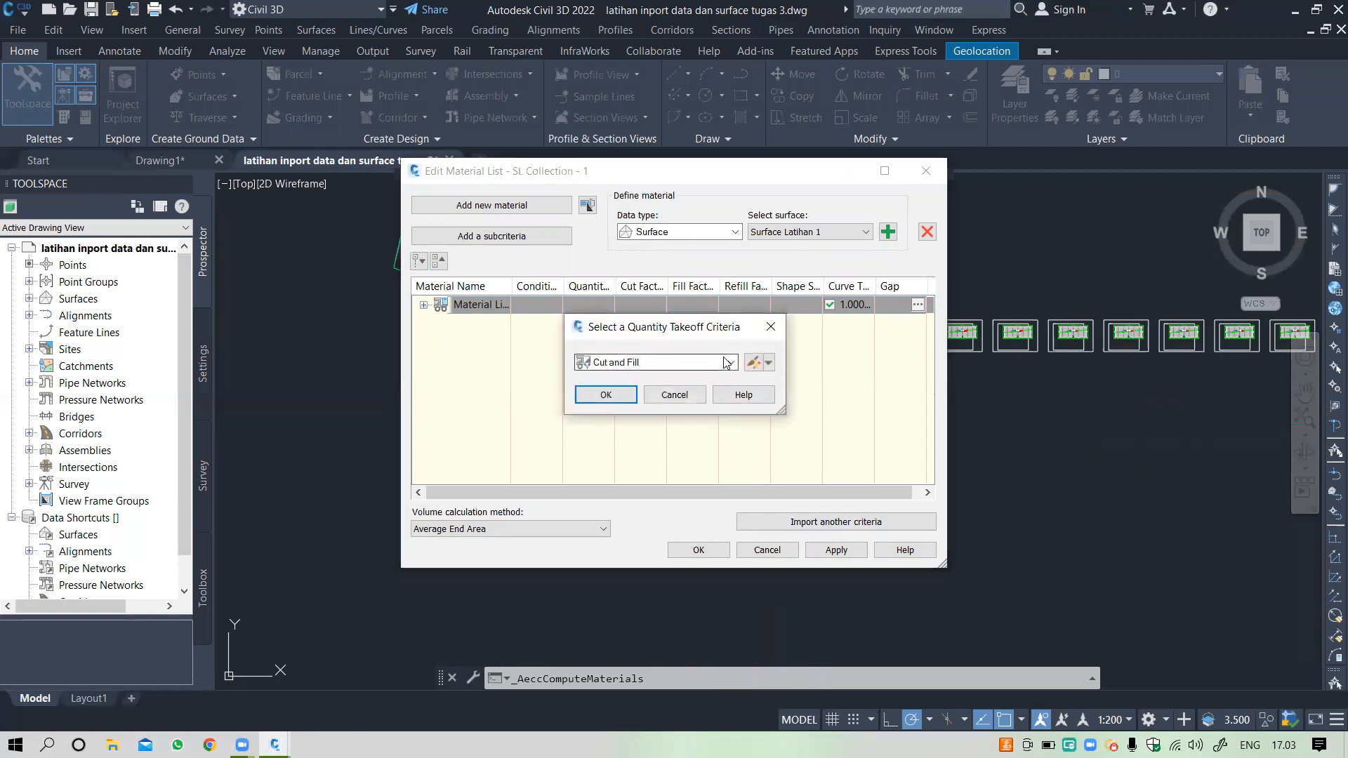
left_click(731, 363)
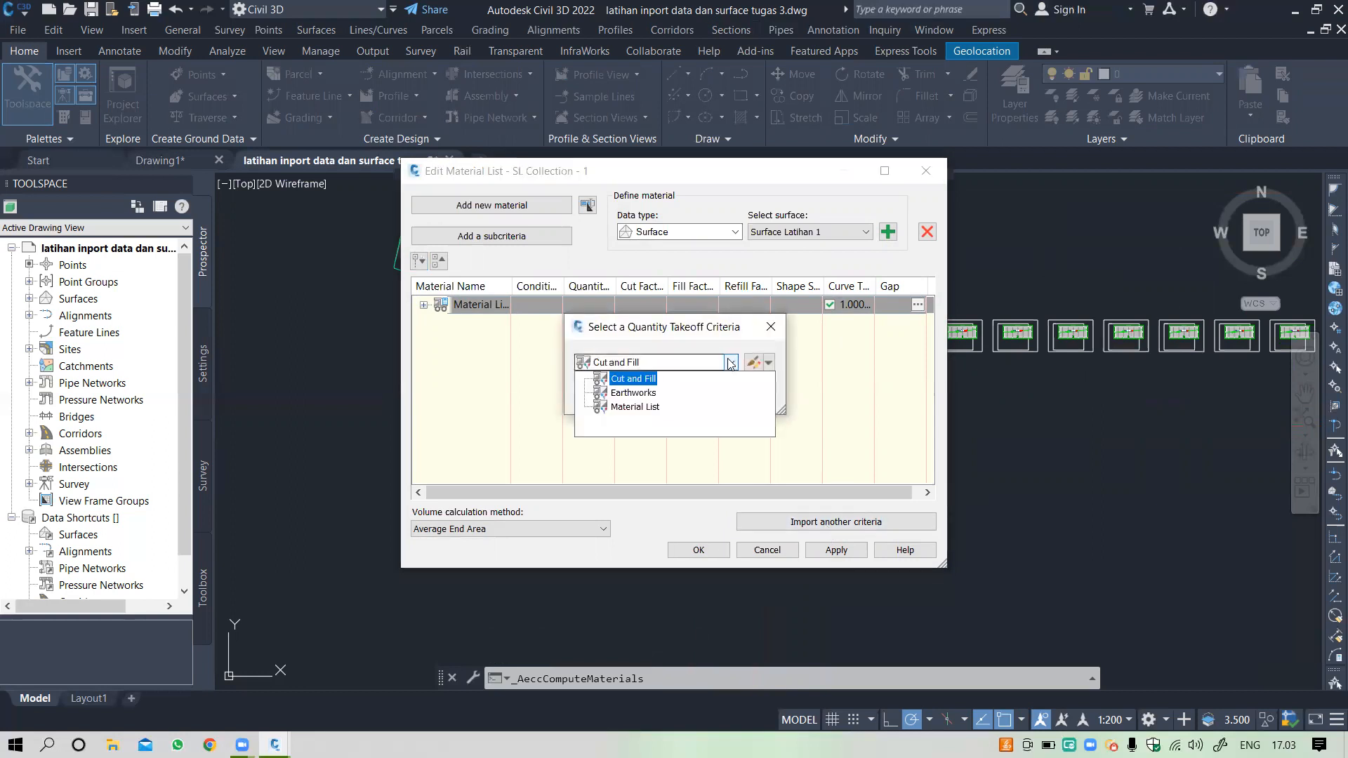
left_click(618, 407)
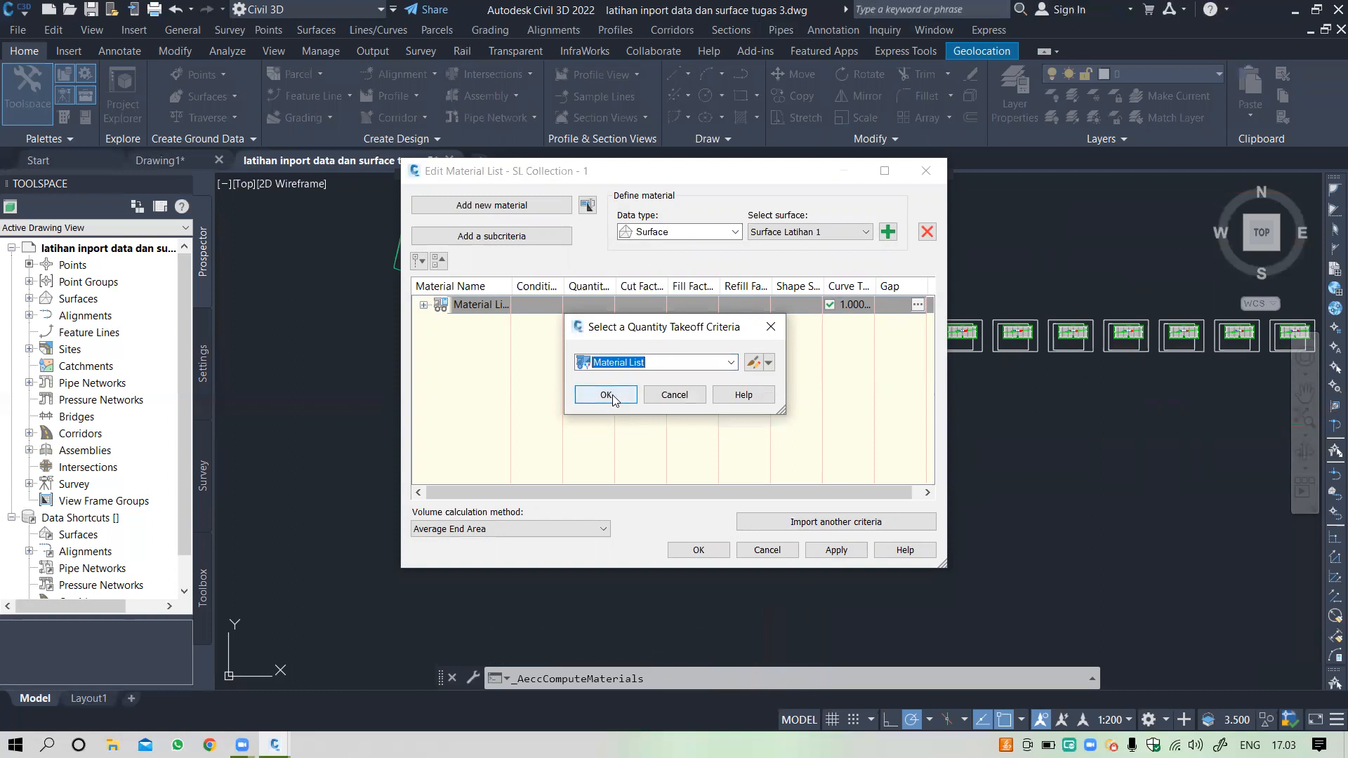
left_click(607, 395)
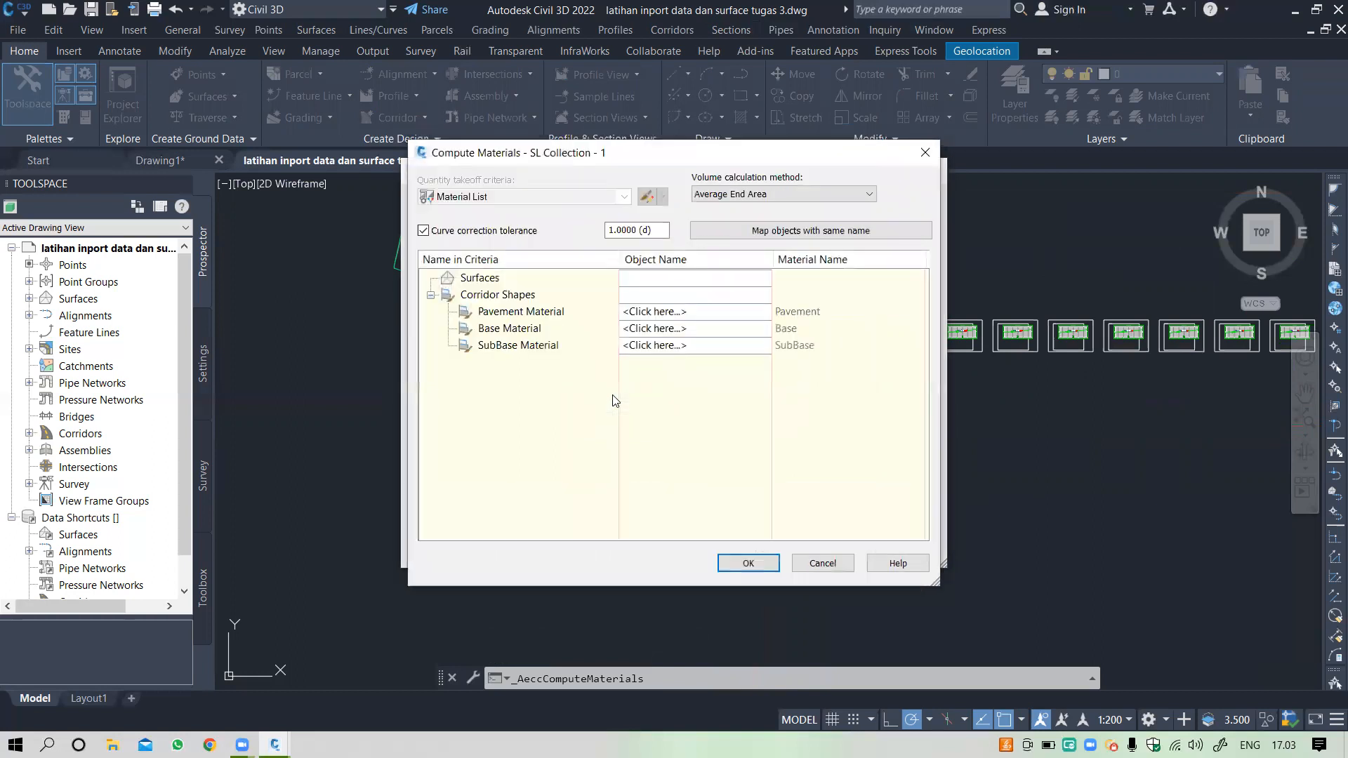
Step: Map Pavement Material to Corridor - tugas 1 Pave1, Base Material to Corridor - tugas 1 Base and SubBase Material to Corridor - tugas 1 SubBase
left_click(714, 314)
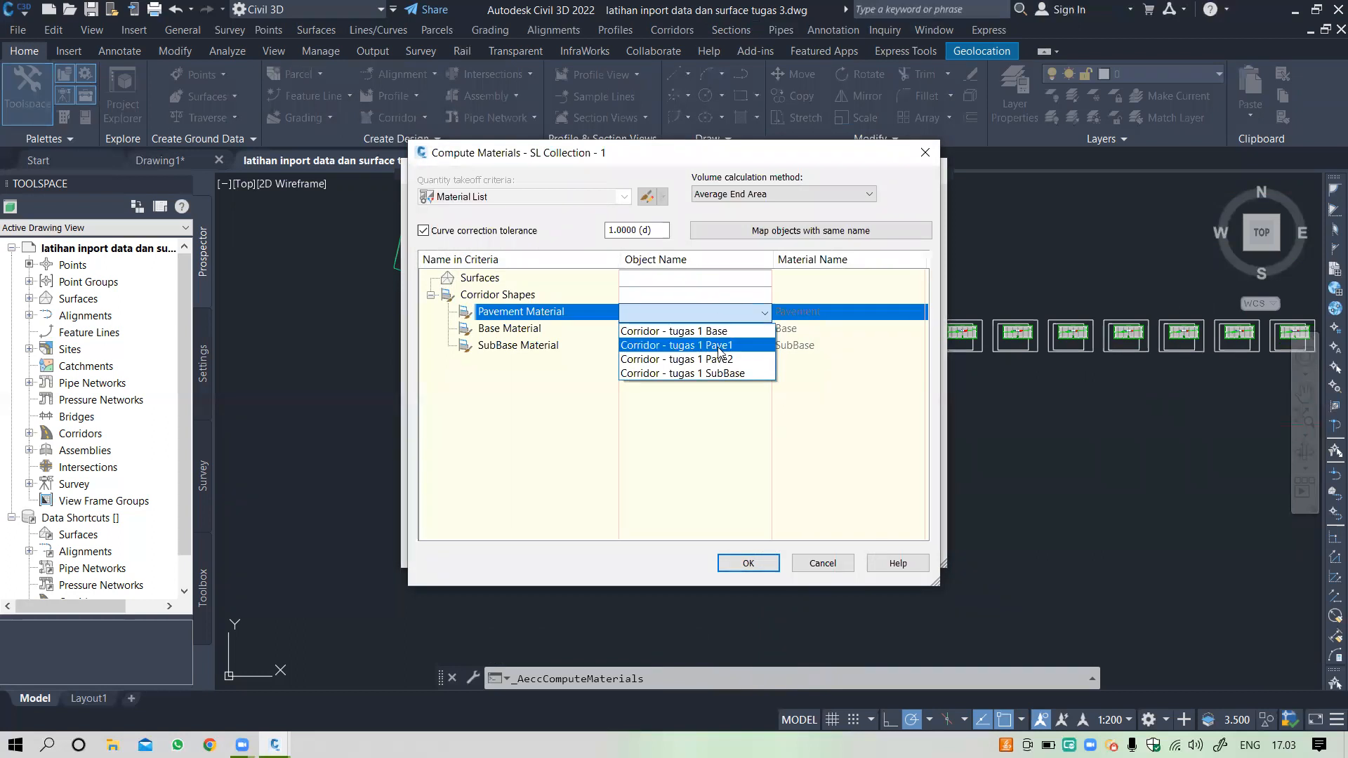
left_click(718, 345)
left_click(702, 328)
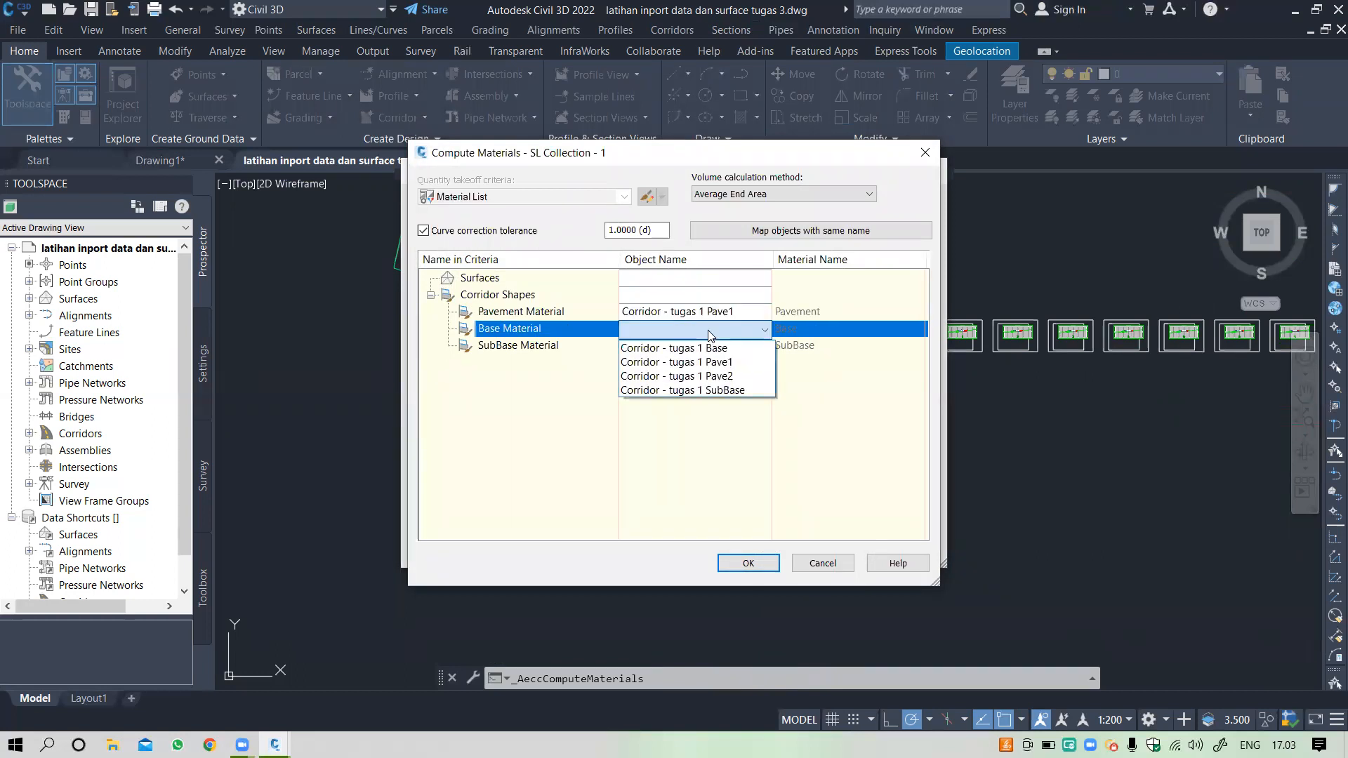
left_click(710, 349)
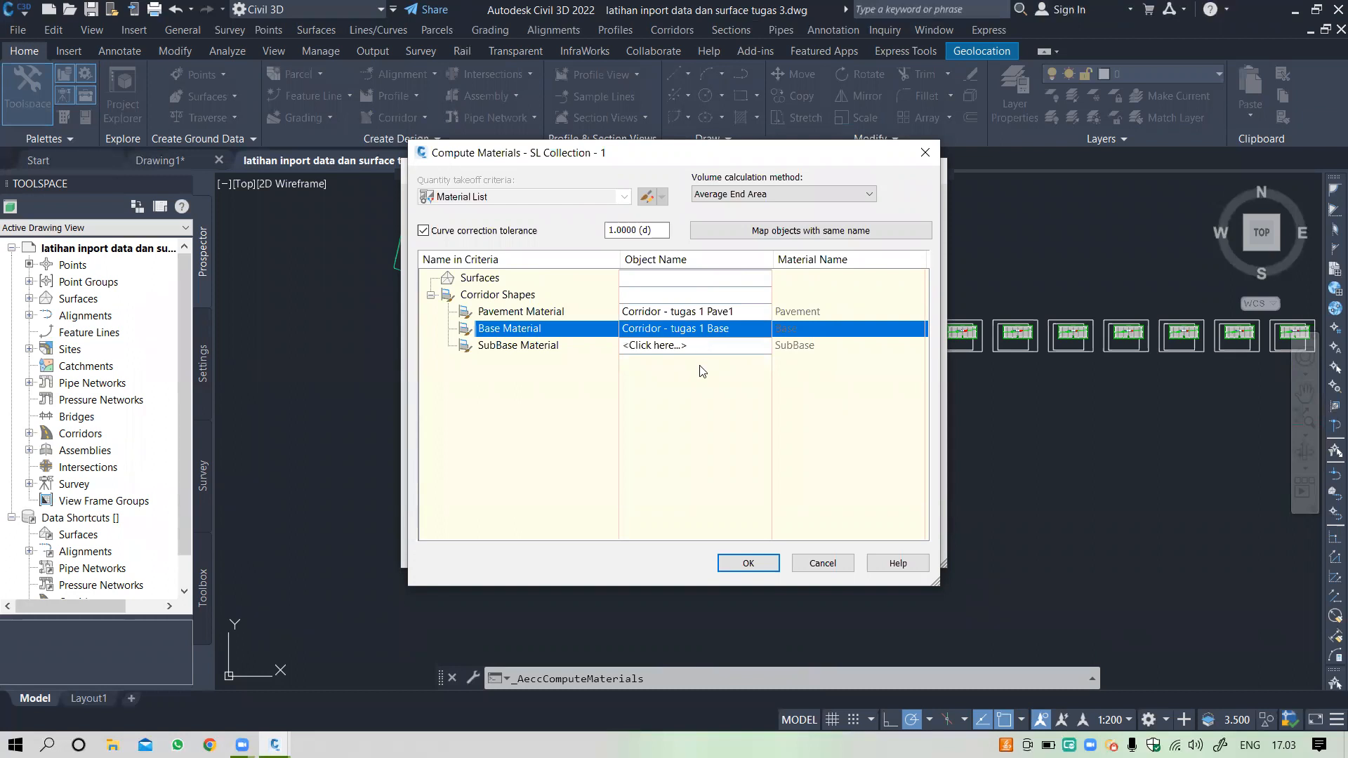
left_click(691, 348)
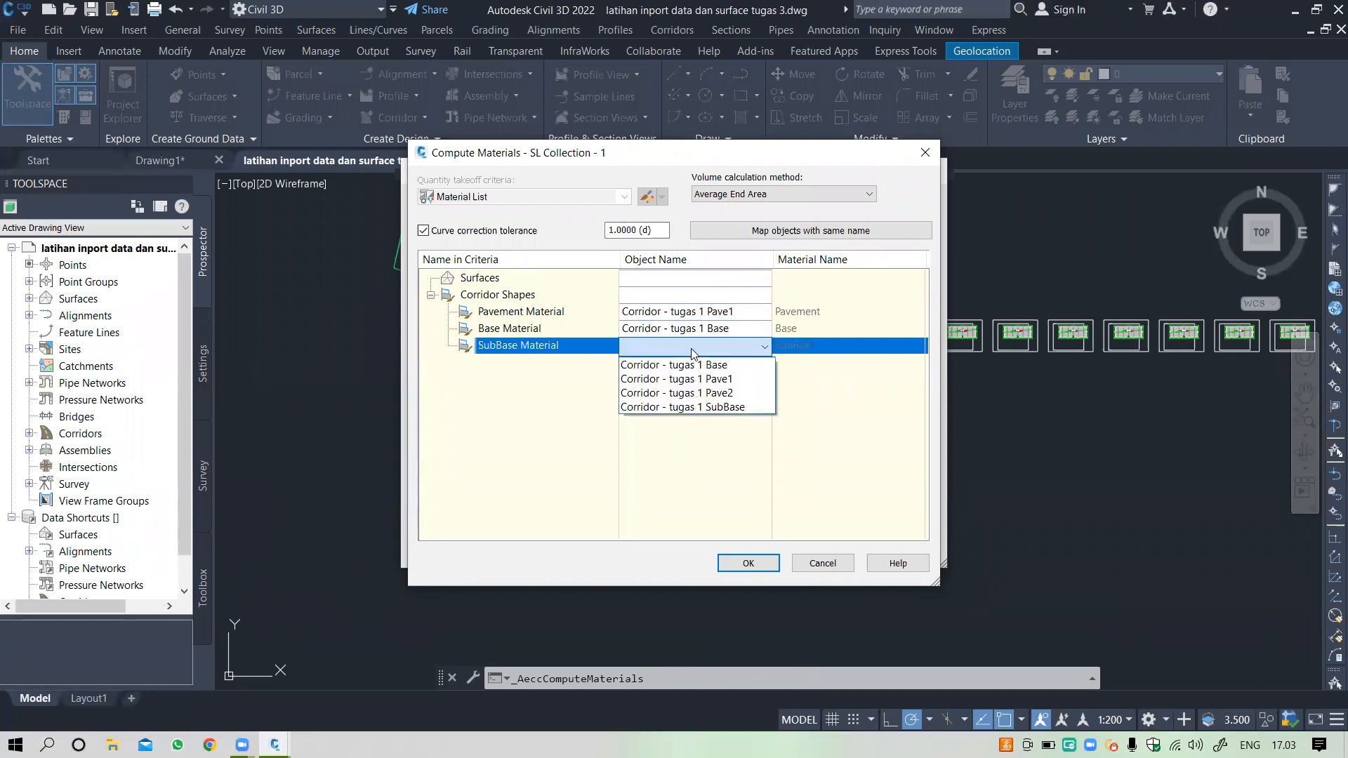
left_click(699, 407)
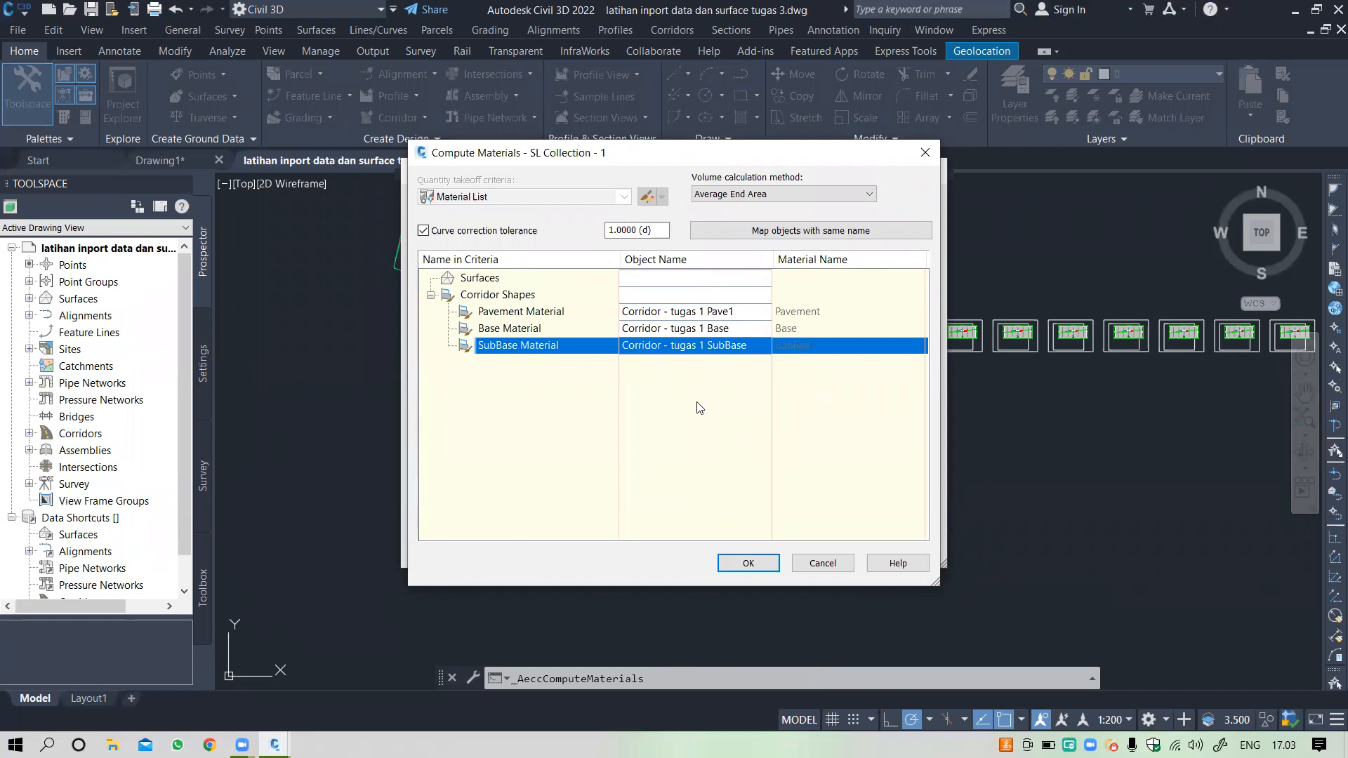
left_click(740, 562)
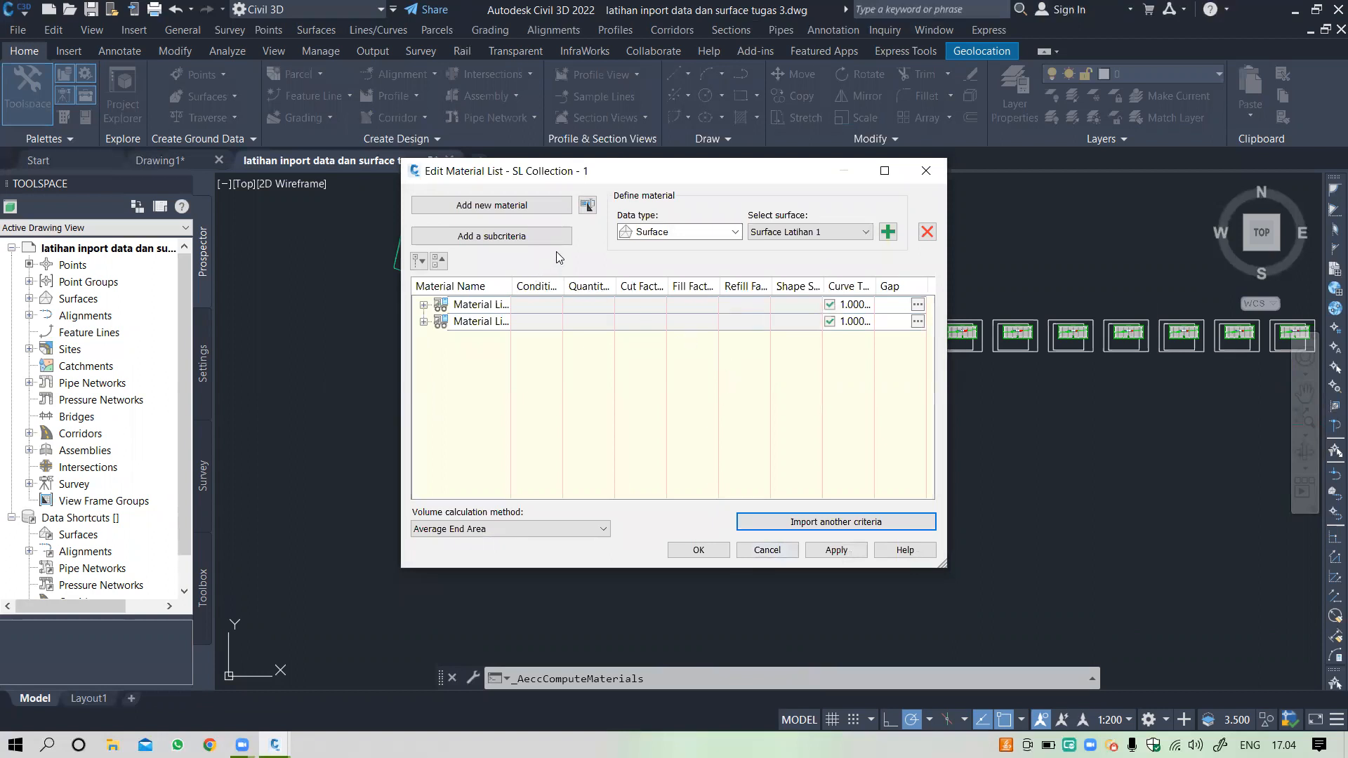
Step: Rename the first material list, which holds the cut and fill materials, as Galian dan Timbunan
double_click(495, 304)
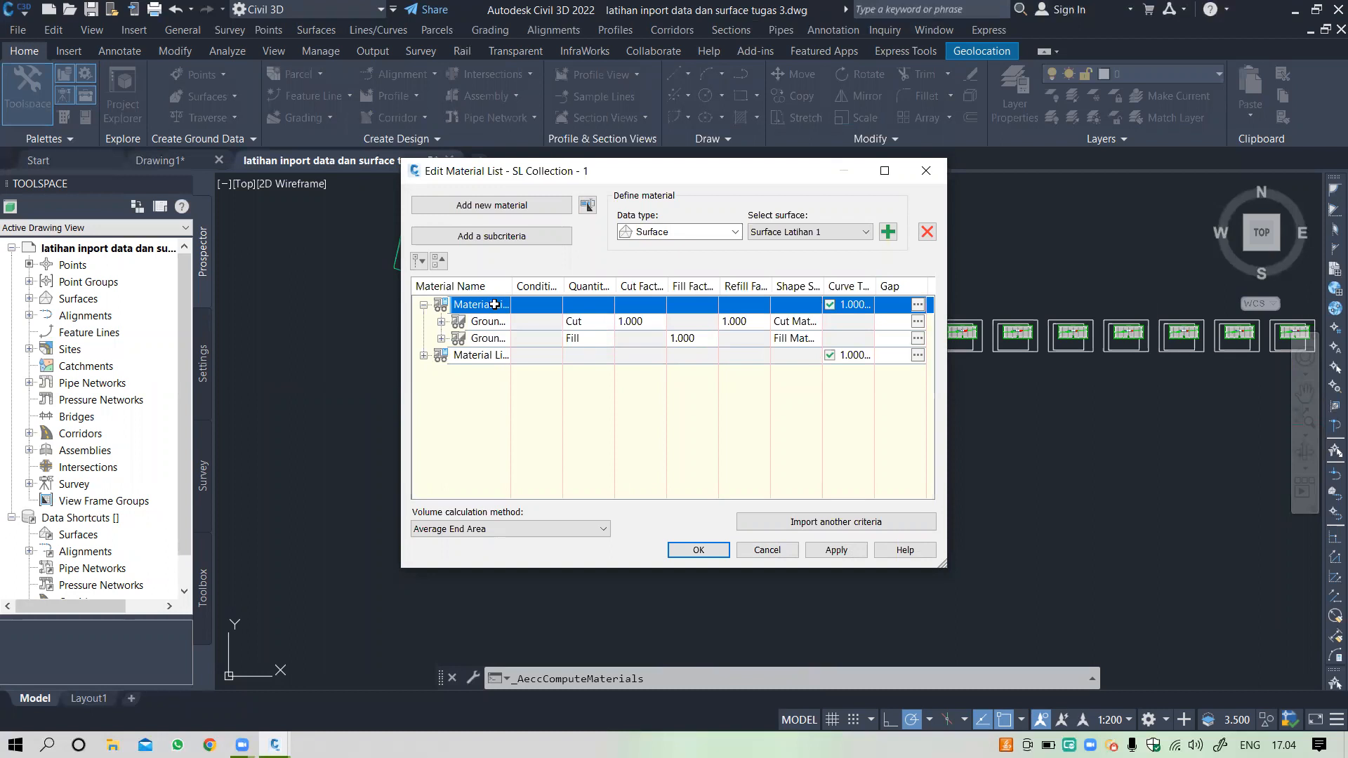
left_click(495, 304)
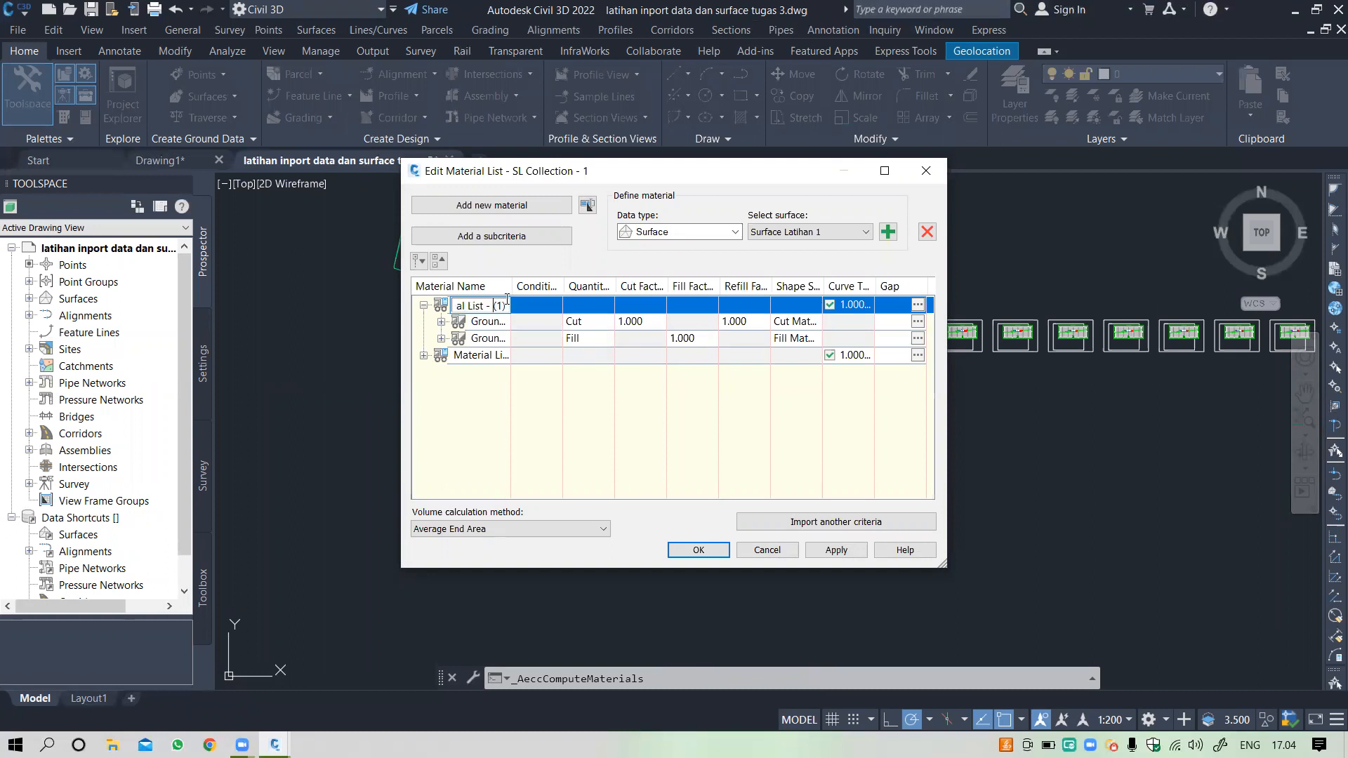
key("BackSpace")
key("BackSpace")
key("BackSpace")
key("BackSpace")
key("BackSpace")
key("BackSpace")
key("BackSpace")
key("BackSpace")
key("BackSpace")
key("BackSpace")
key("BackSpace")
key("BackSpace")
key("BackSpace")
key("BackSpace")
key("BackSpace")
key("BackSpace")
key("BackSpace")
key("BackSpace")
key("BackSpace")
type("g")
key("BackSpace")
key("BackSpace")
key("BackSpace")
key("BackSpace")
type("Galian dan Timbun")
type("an")
Step: Rename the second material list, imported for the pavement layers, as Material perkerasan
left_click(481, 355)
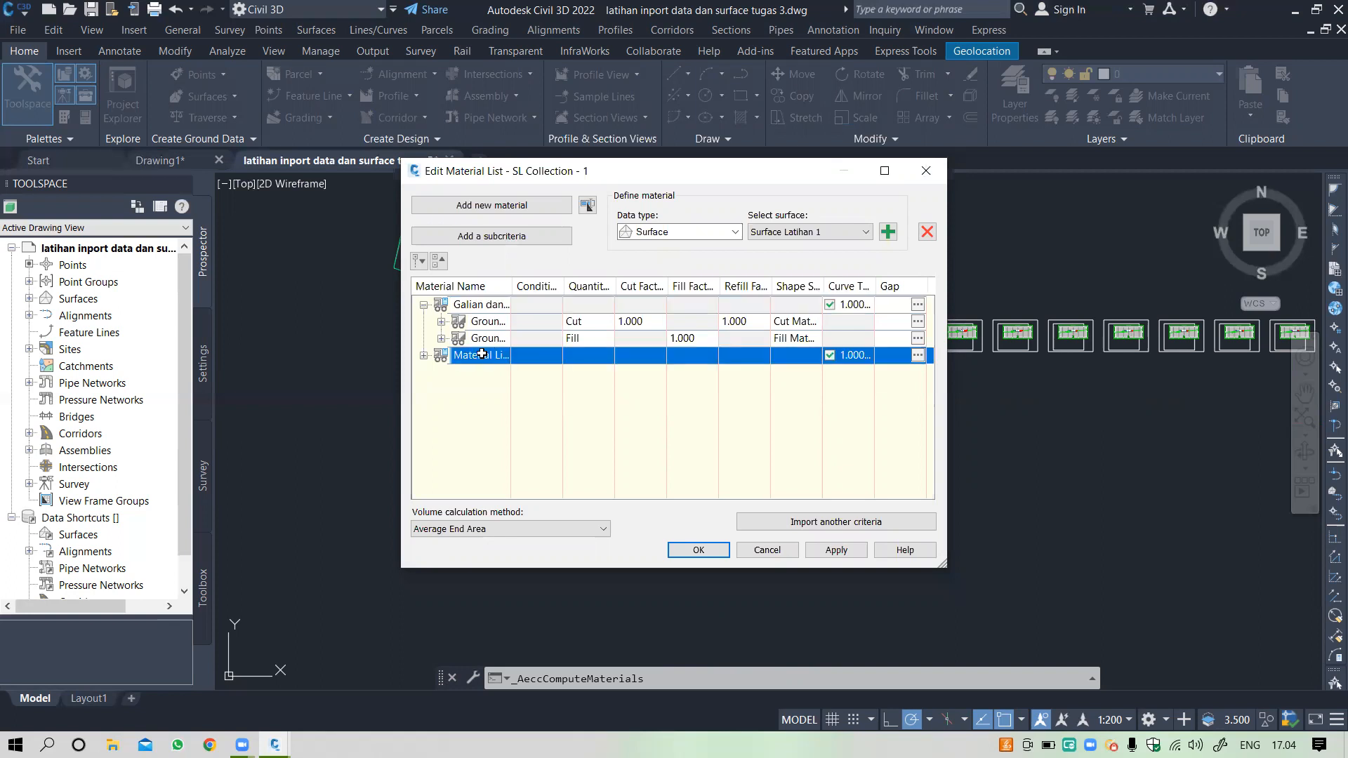
left_click(483, 354)
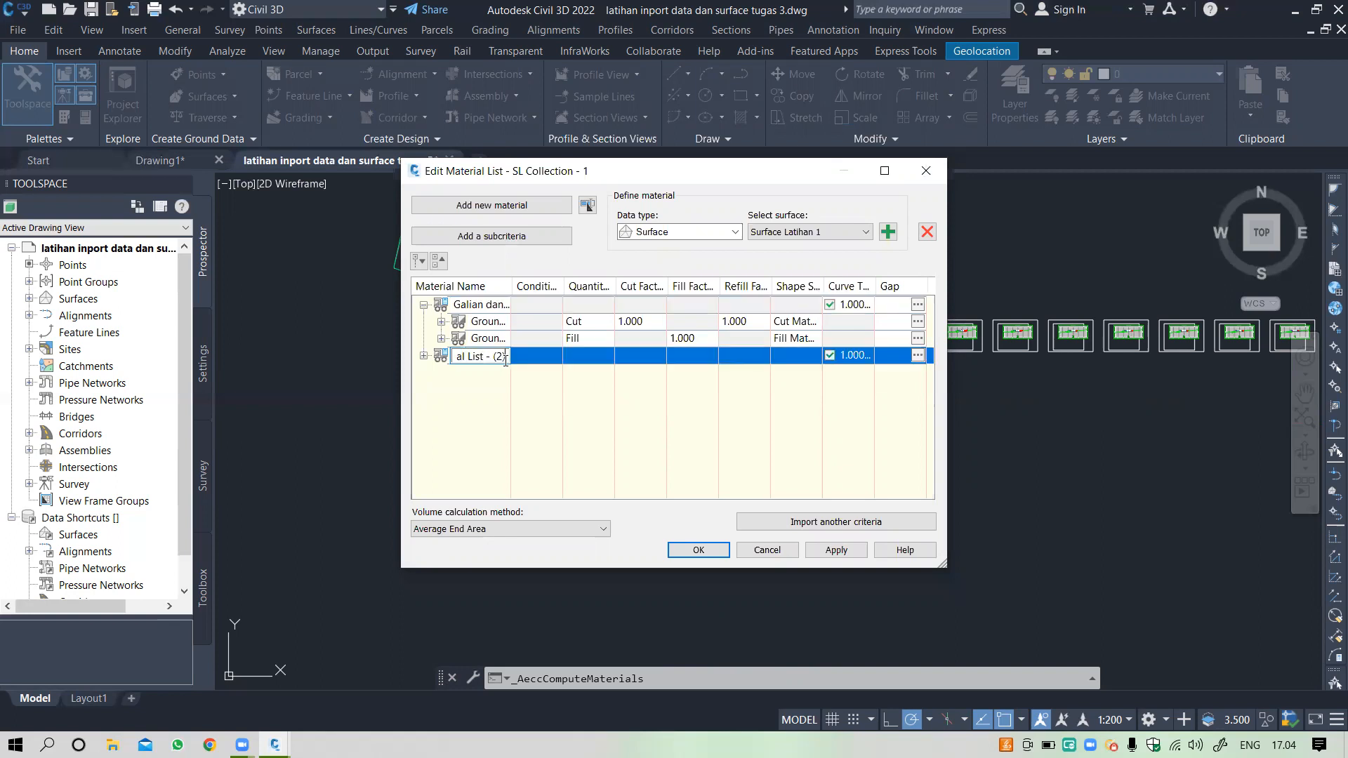
key("BackSpace")
key("BackSpace")
key("BackSpace")
key("BackSpace")
key("BackSpace")
key("BackSpace")
key("BackSpace")
key("BackSpace")
key("BackSpace")
key("BackSpace")
key("BackSpace")
key("BackSpace")
key("BackSpace")
key("BackSpace")
key("BackSpace")
key("BackSpace")
key("BackSpace")
key("BackSpace")
key("BackSpace")
type("Material perek")
key("BackSpace")
key("BackSpace")
type("kerasan")
left_click(457, 391)
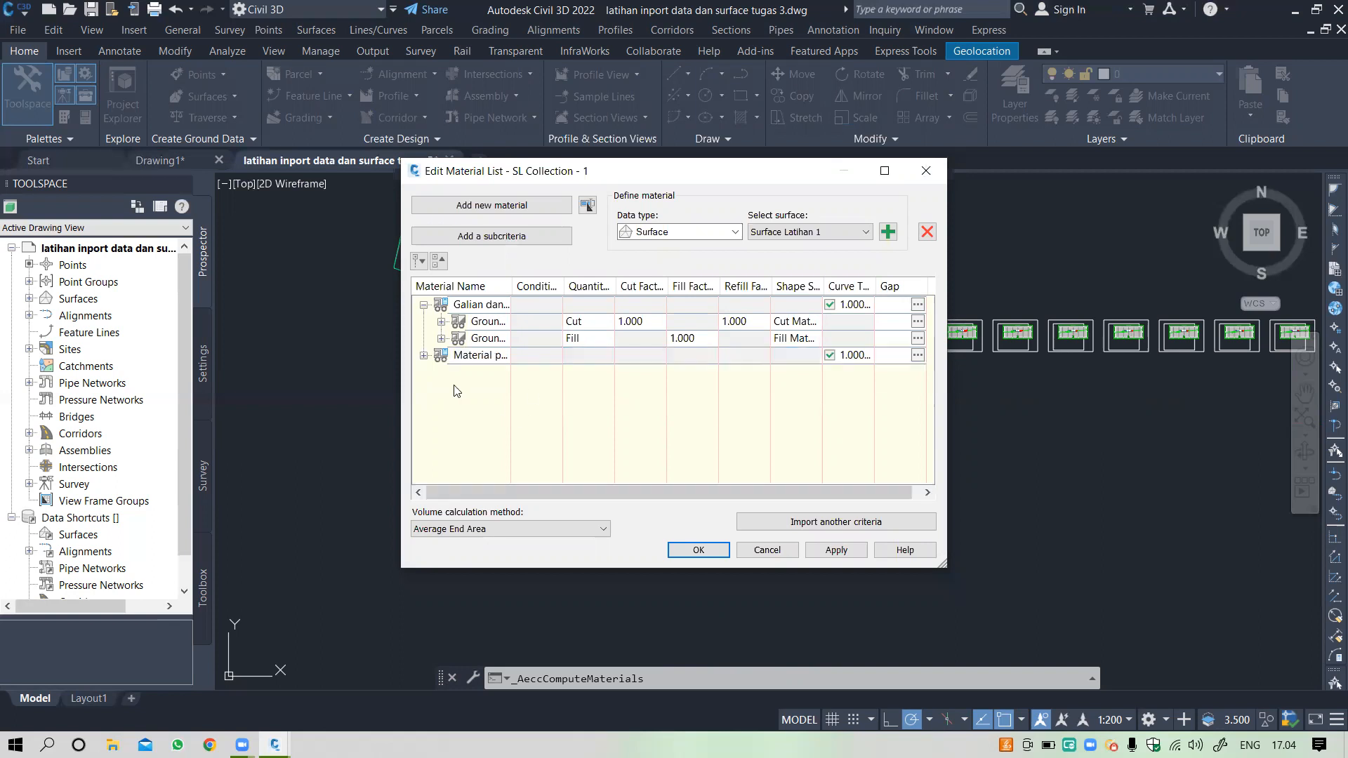
Step: Add a new material to the Material perkerasan list and delete the Pavement material from it
left_click(423, 305)
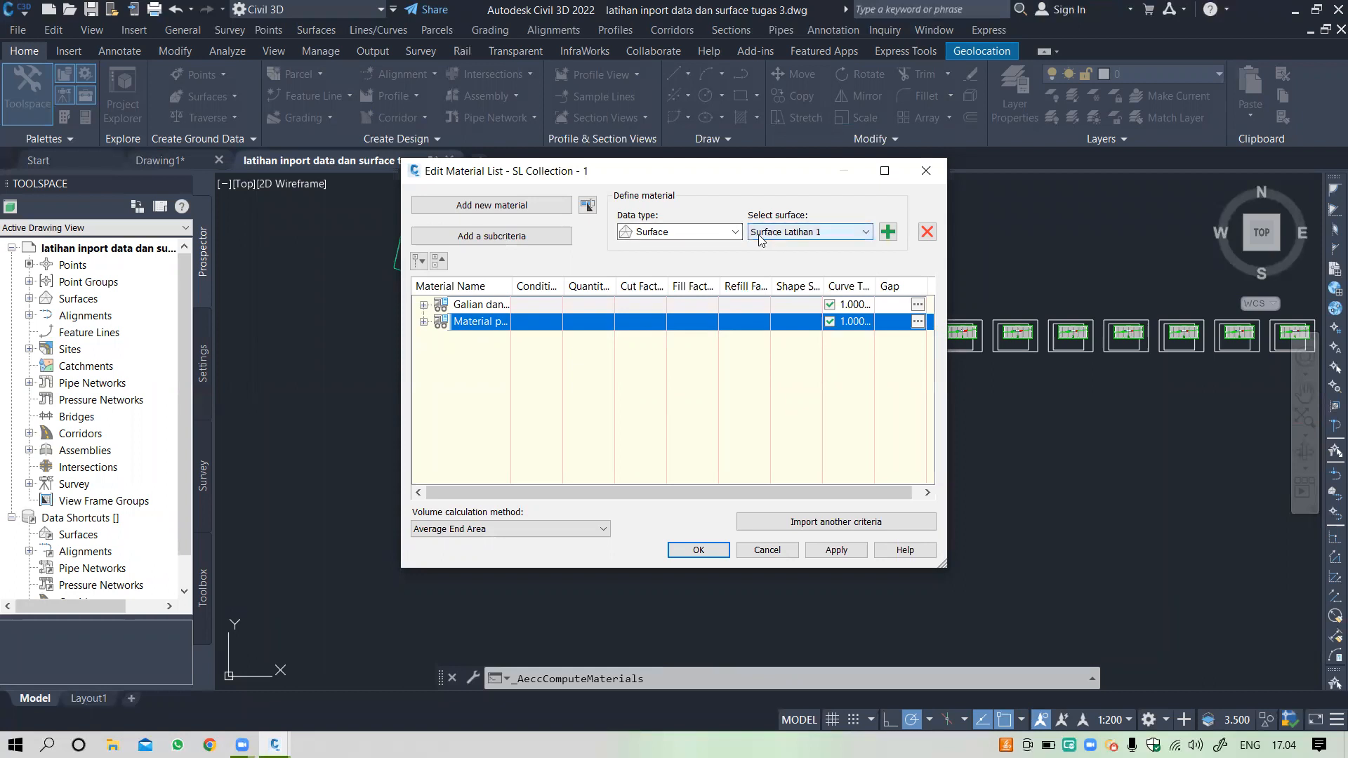
left_click(675, 233)
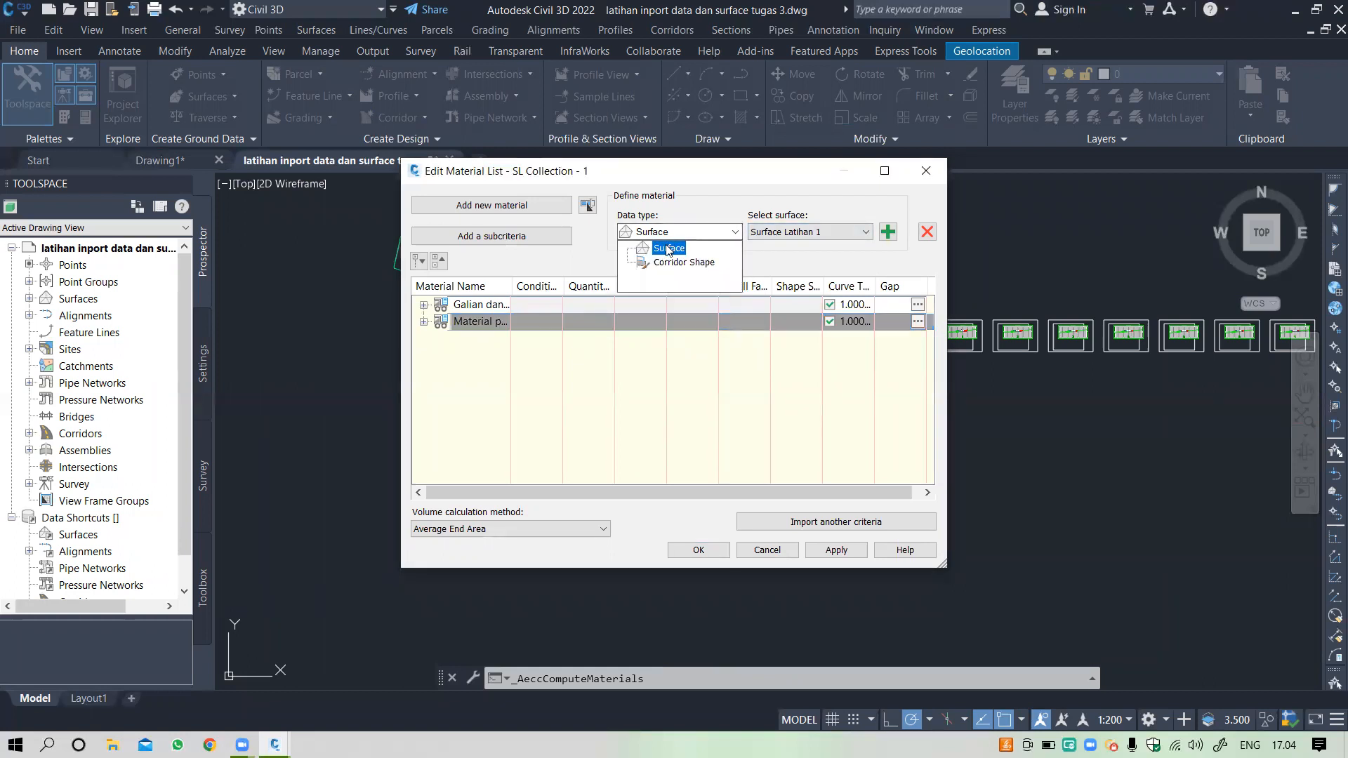
left_click(669, 249)
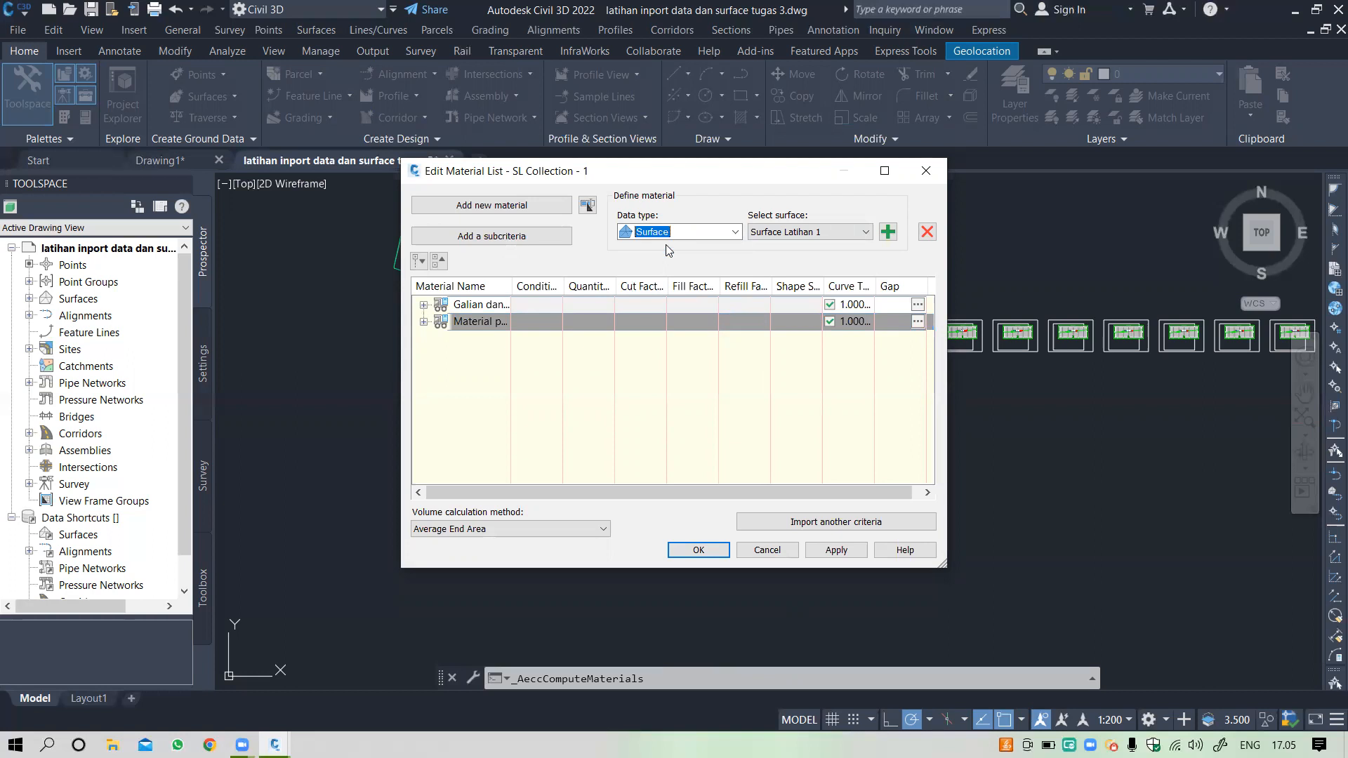
left_click(502, 207)
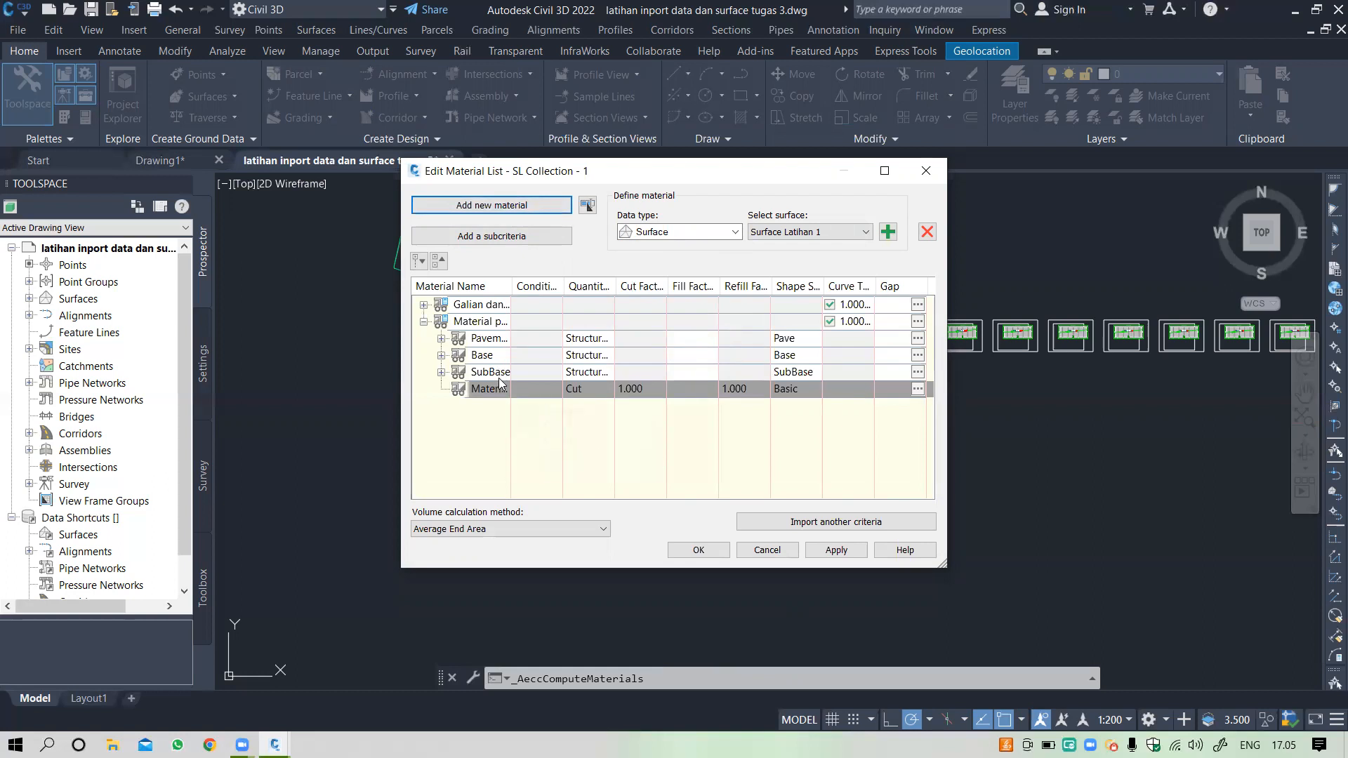
left_click(495, 339)
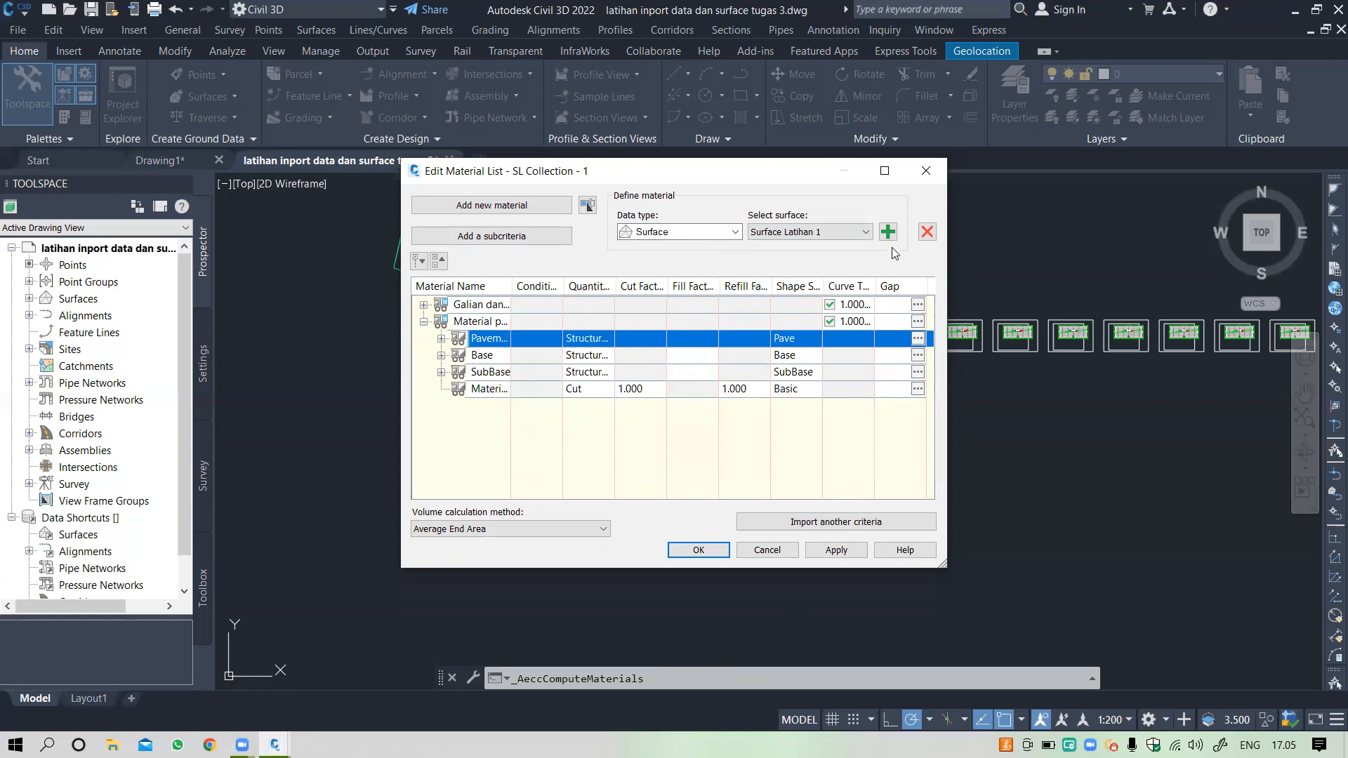
left_click(927, 233)
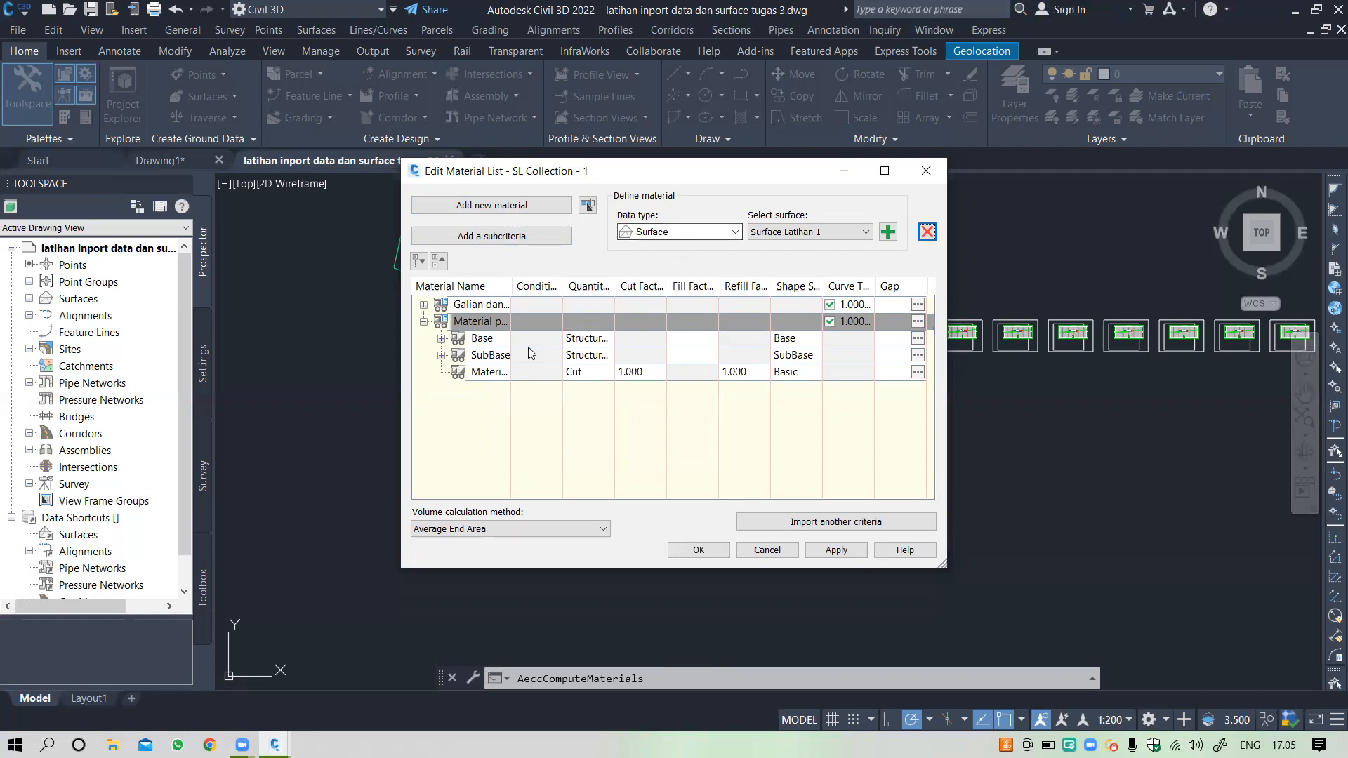
Step: Add another new material to the Material perkerasan list and name it Pave
left_click(519, 205)
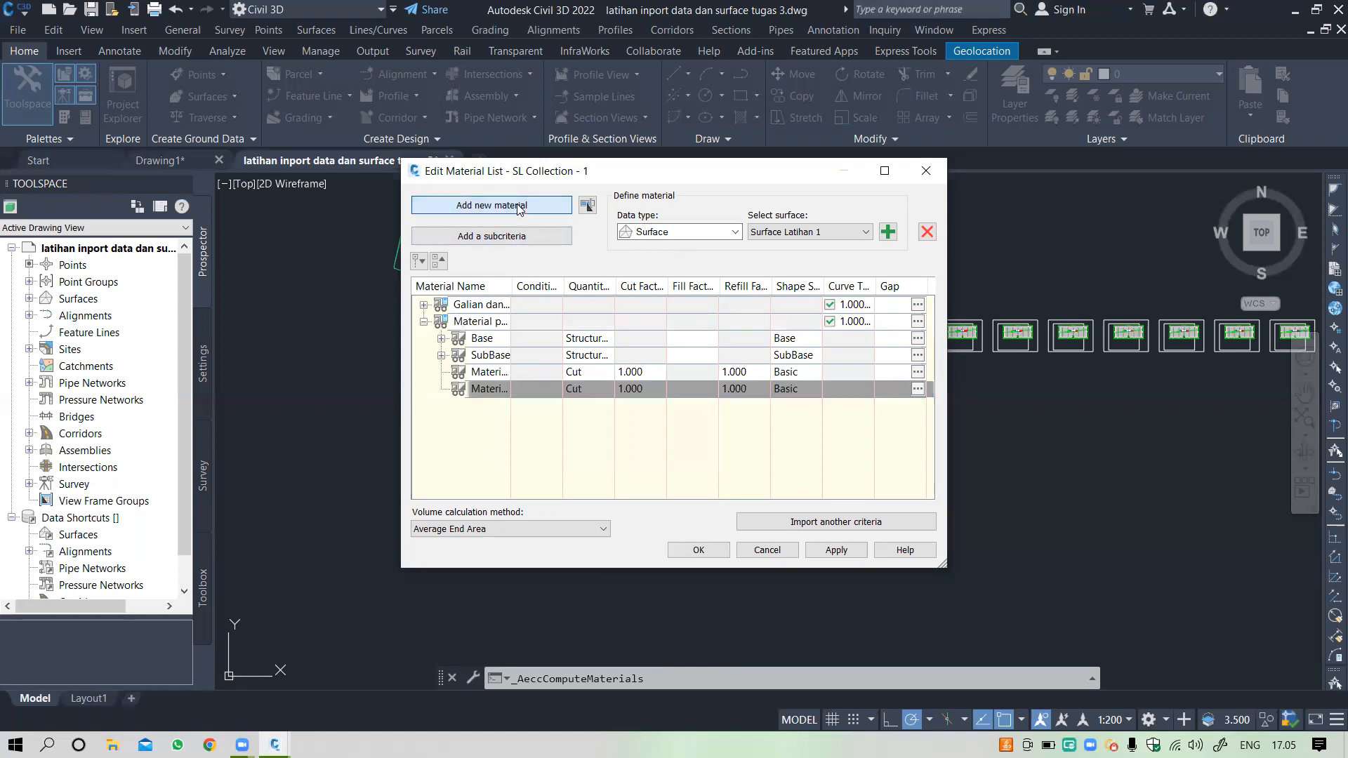
left_click(480, 390)
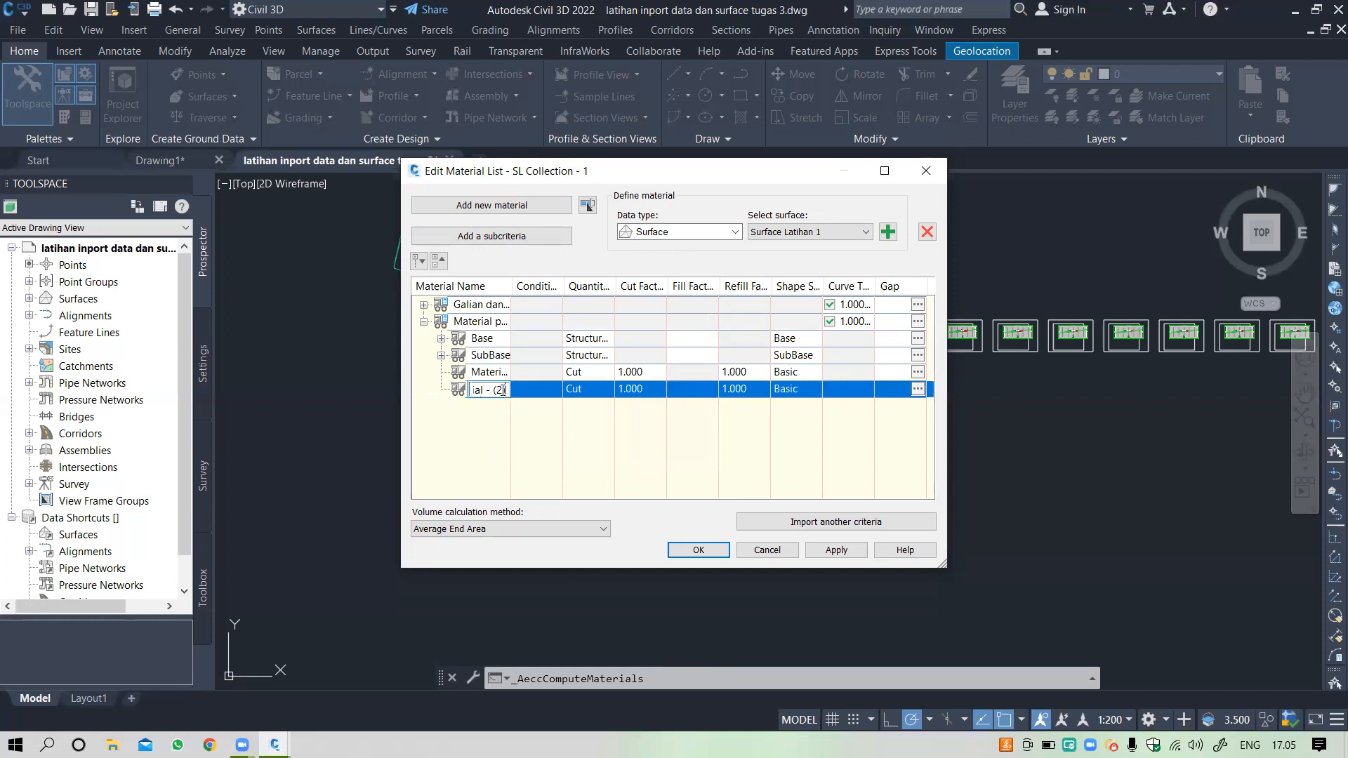
left_click(435, 402)
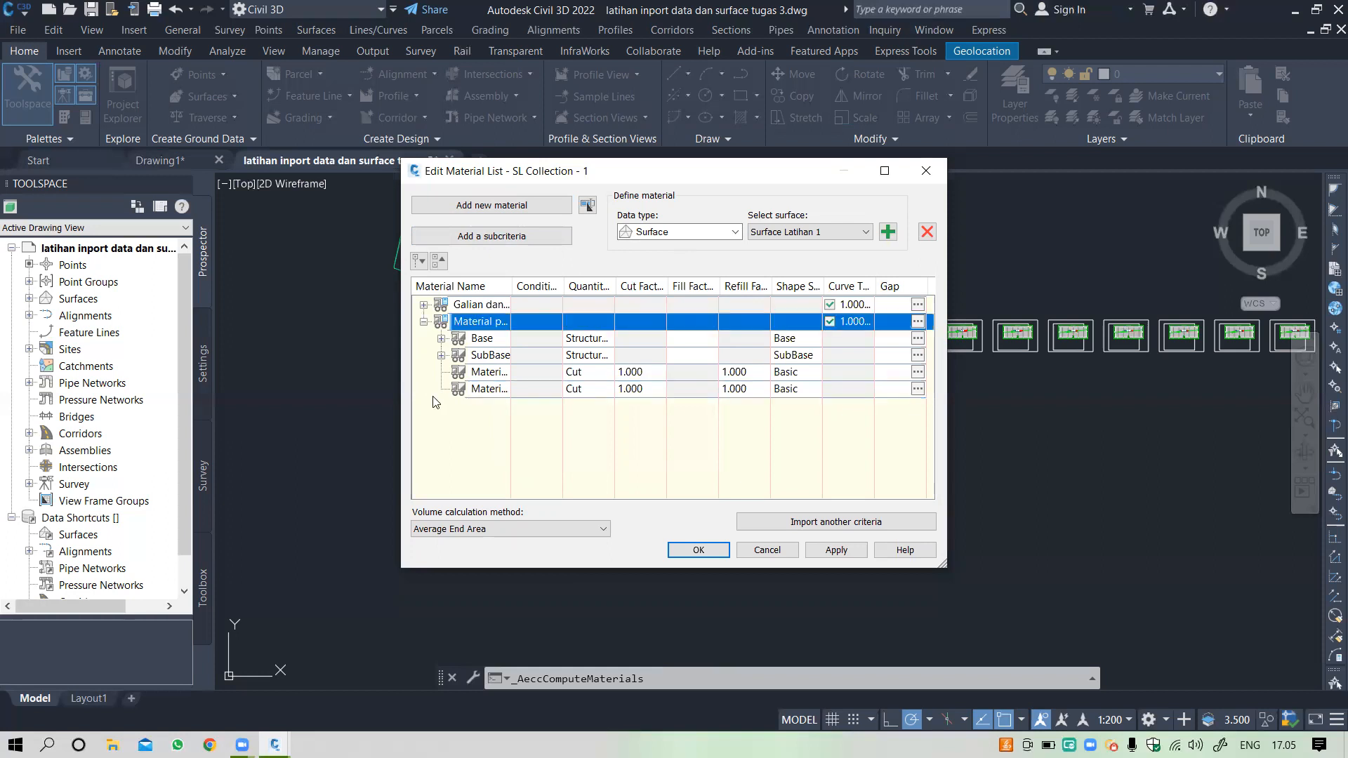
left_click(495, 390)
left_click(495, 390)
key("BackSpace")
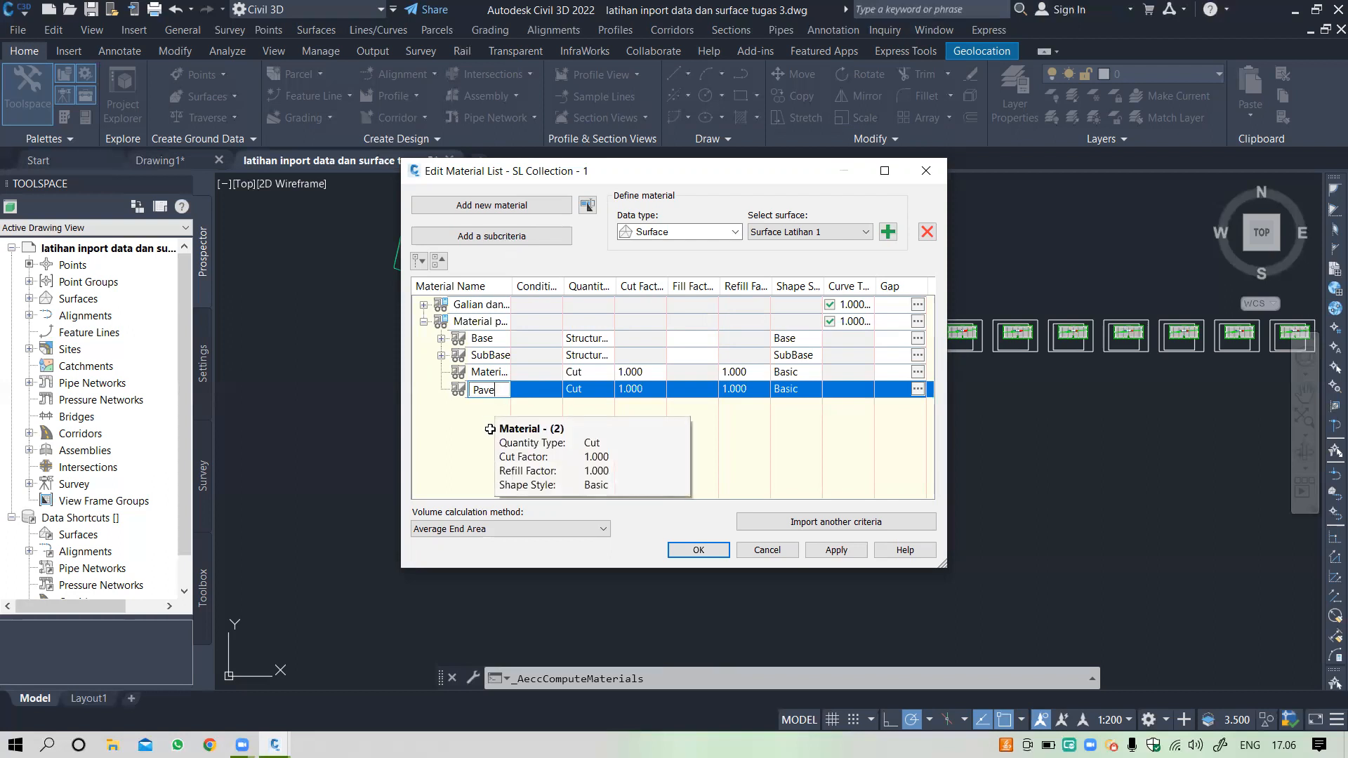
left_click(490, 429)
Step: Set the quantity type of the Pave material to Structures
left_click(578, 383)
left_click(579, 384)
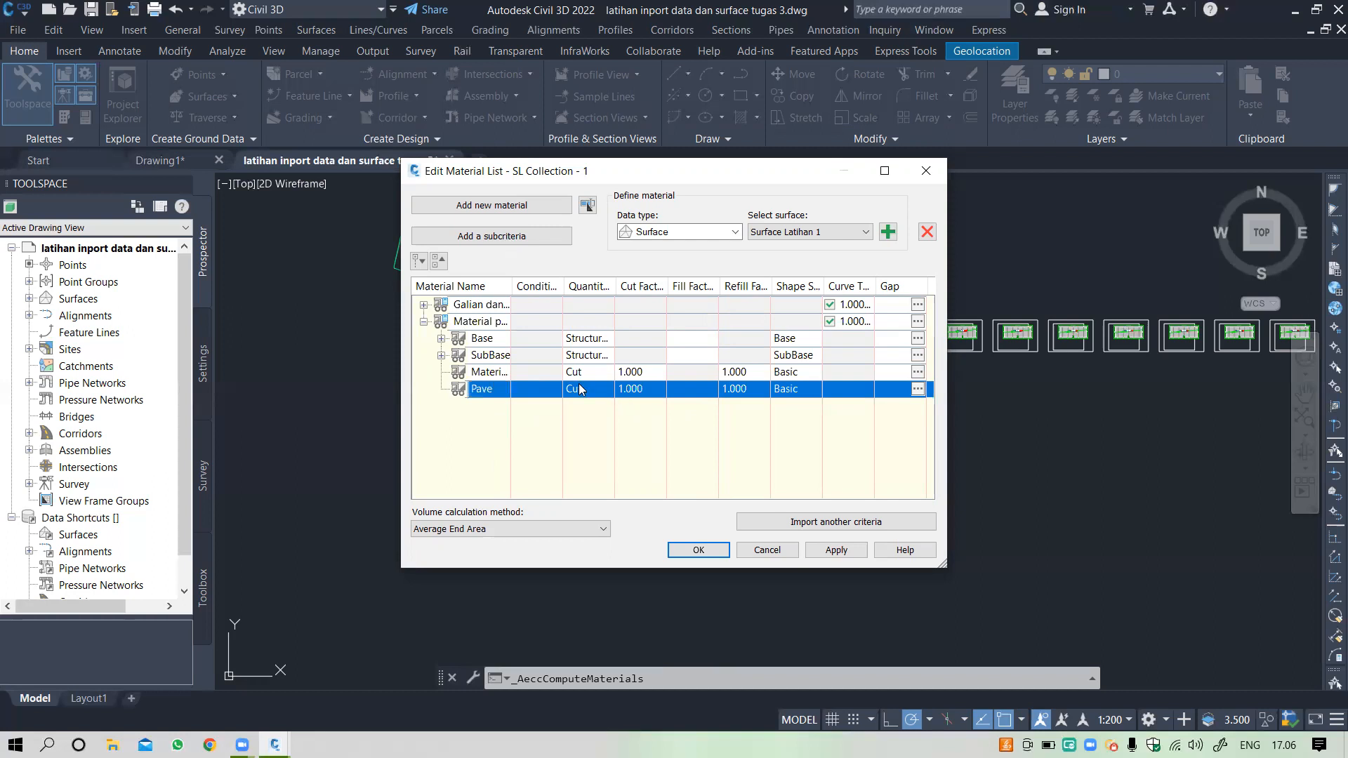
left_click(579, 388)
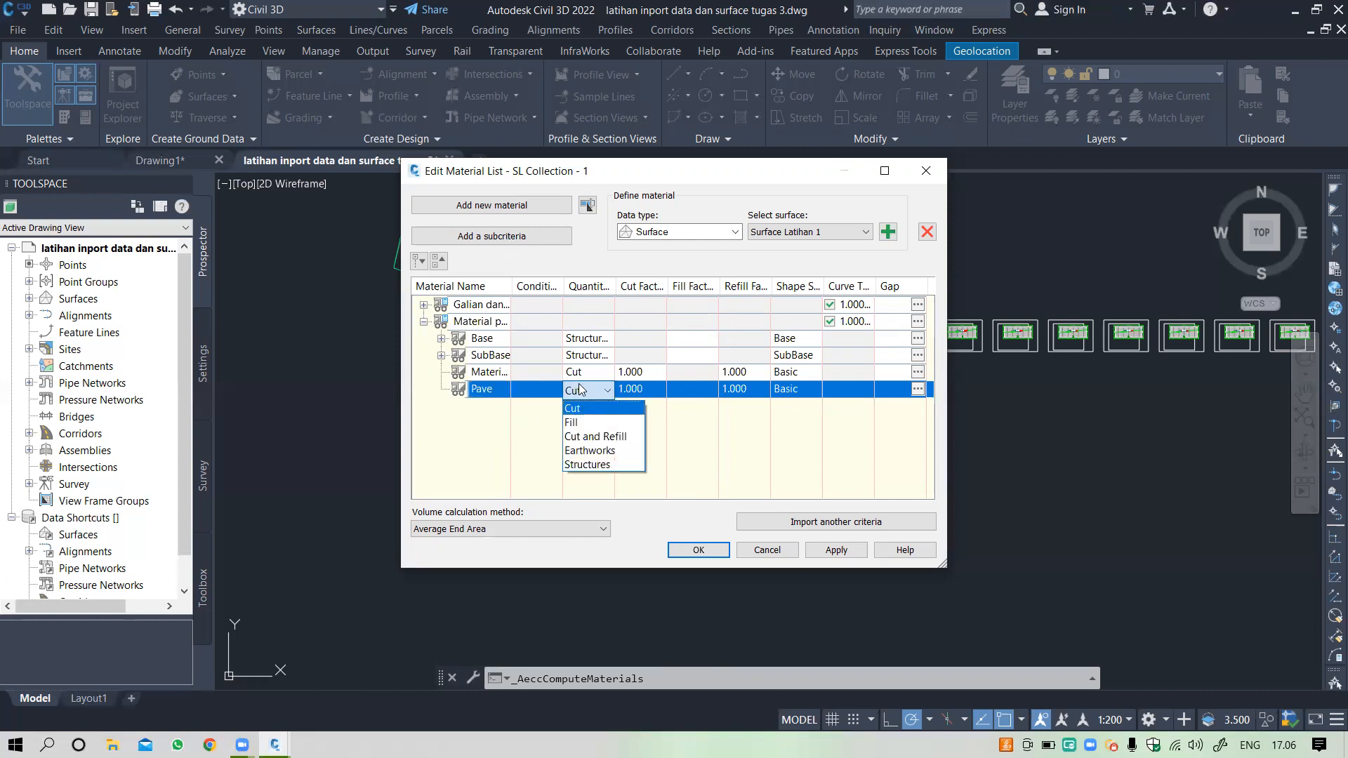
left_click(590, 464)
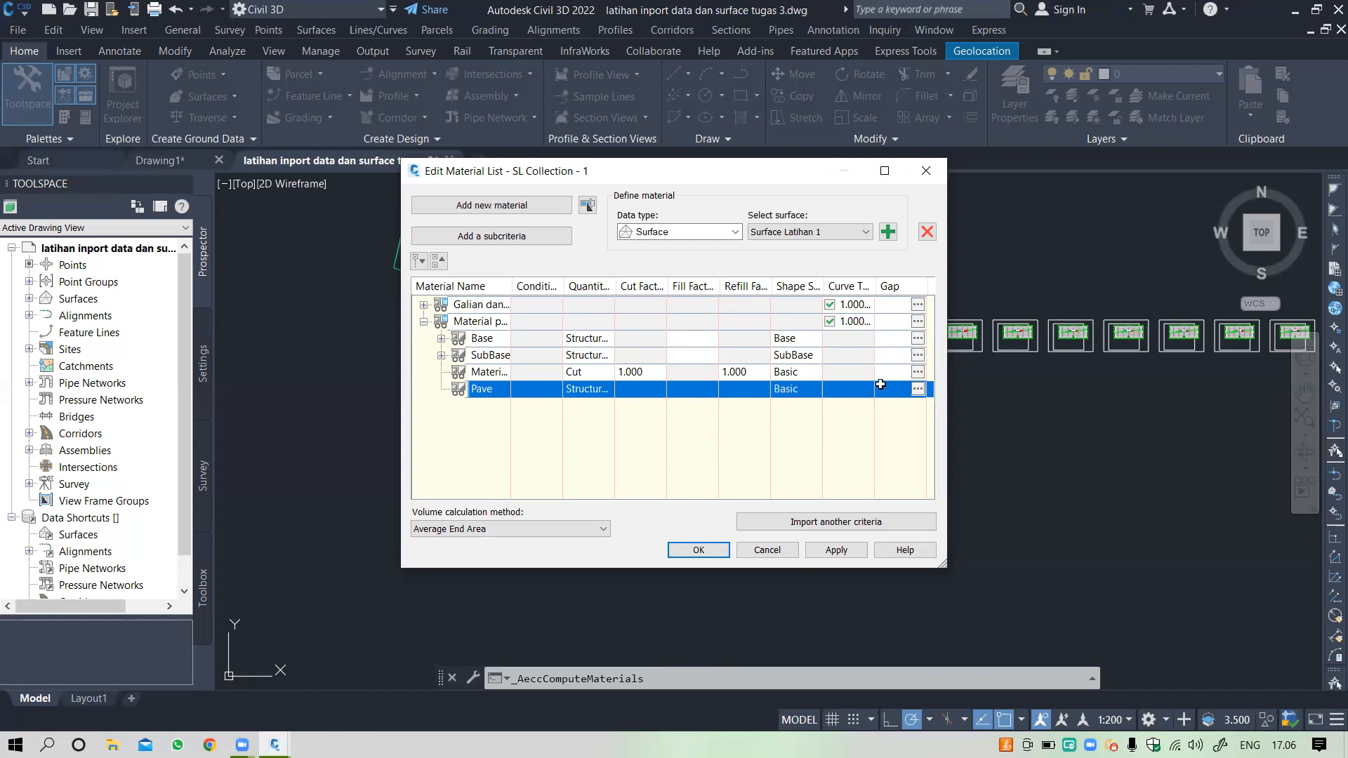
Step: Add the corridor shapes Corridor - tugas 1 Pave1 and Corridor - tugas 1 Pave2 to the Pave material and accept the material list
left_click(677, 232)
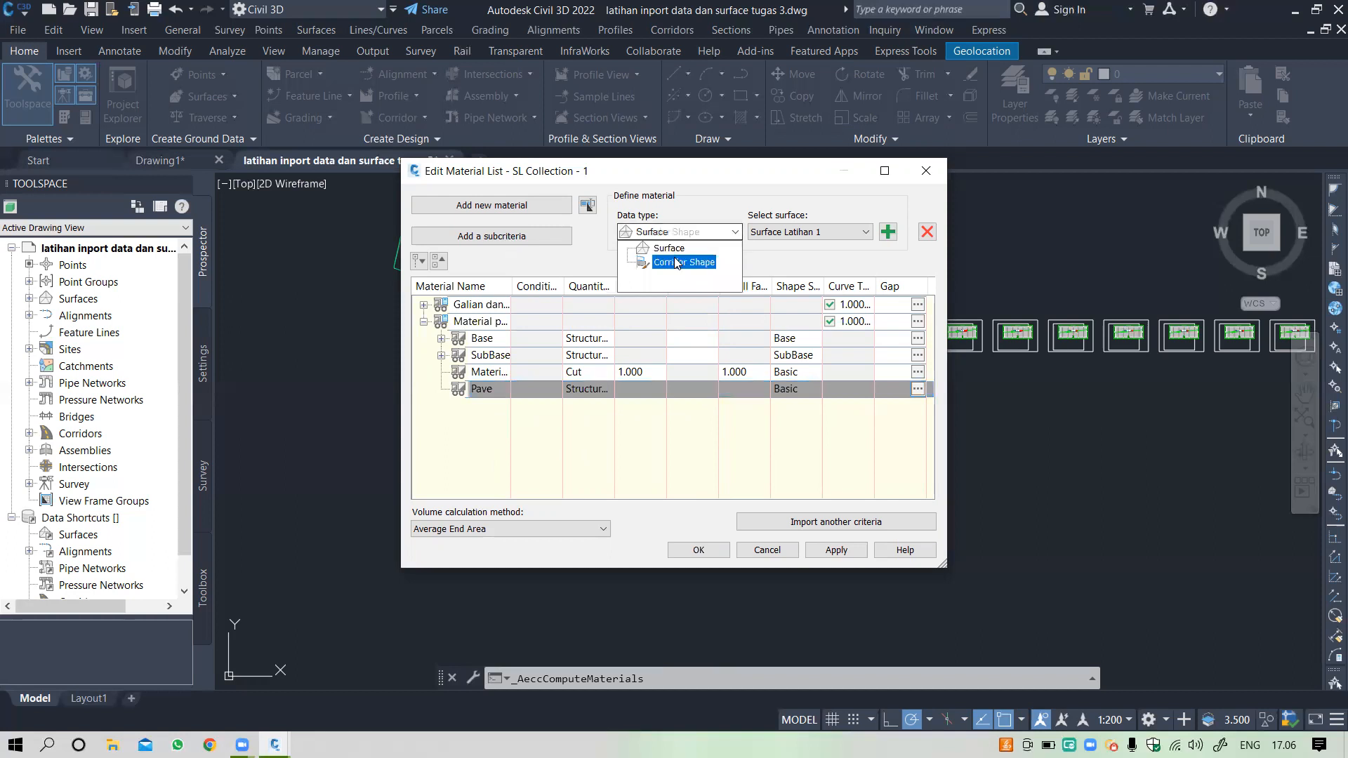
left_click(677, 262)
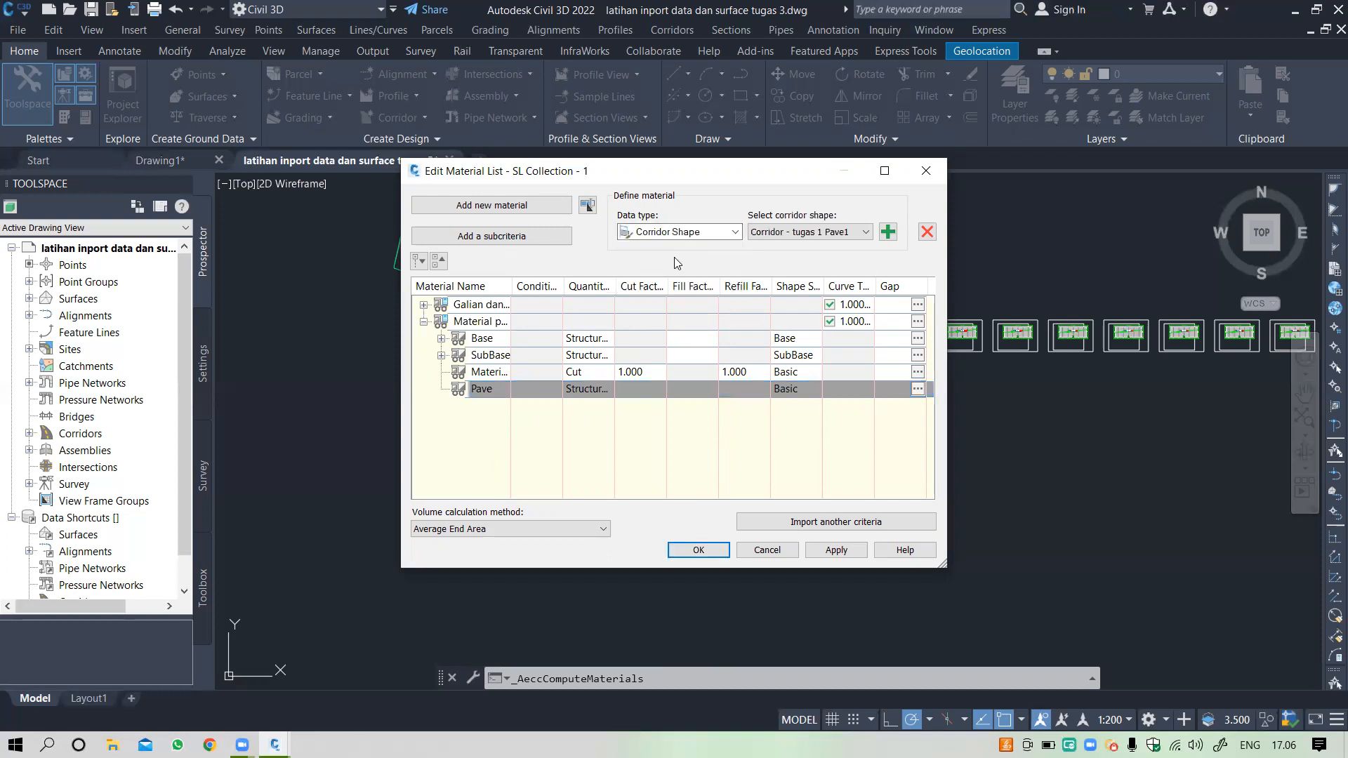
left_click(886, 234)
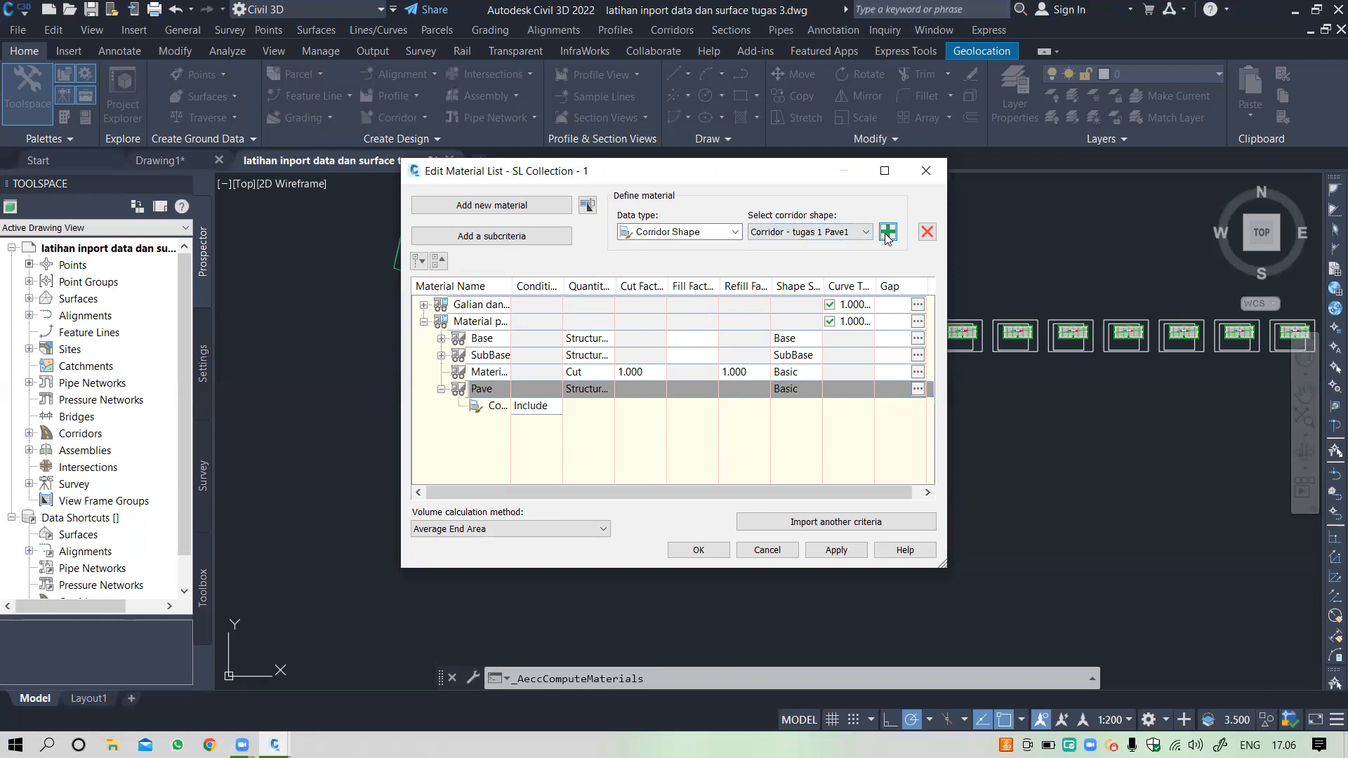
left_click(865, 232)
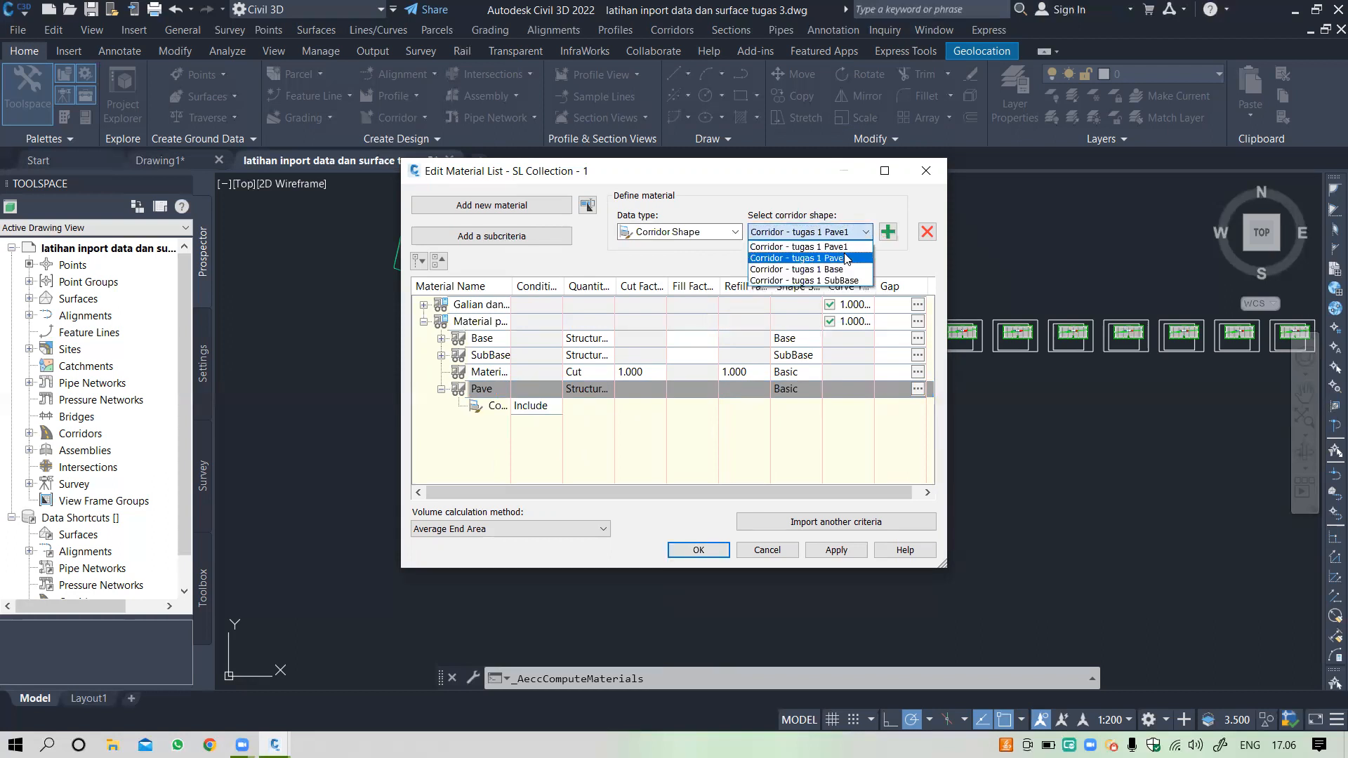
left_click(847, 259)
left_click(888, 232)
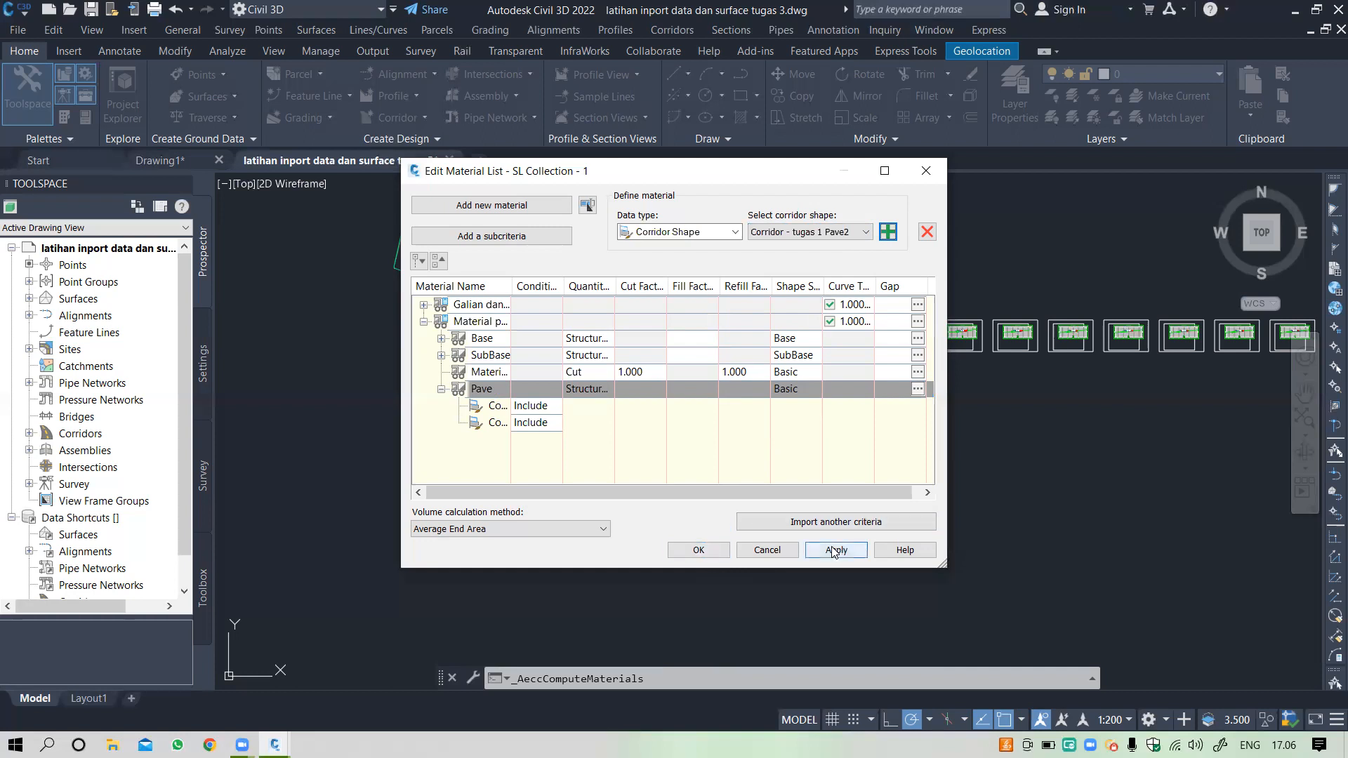
left_click(690, 545)
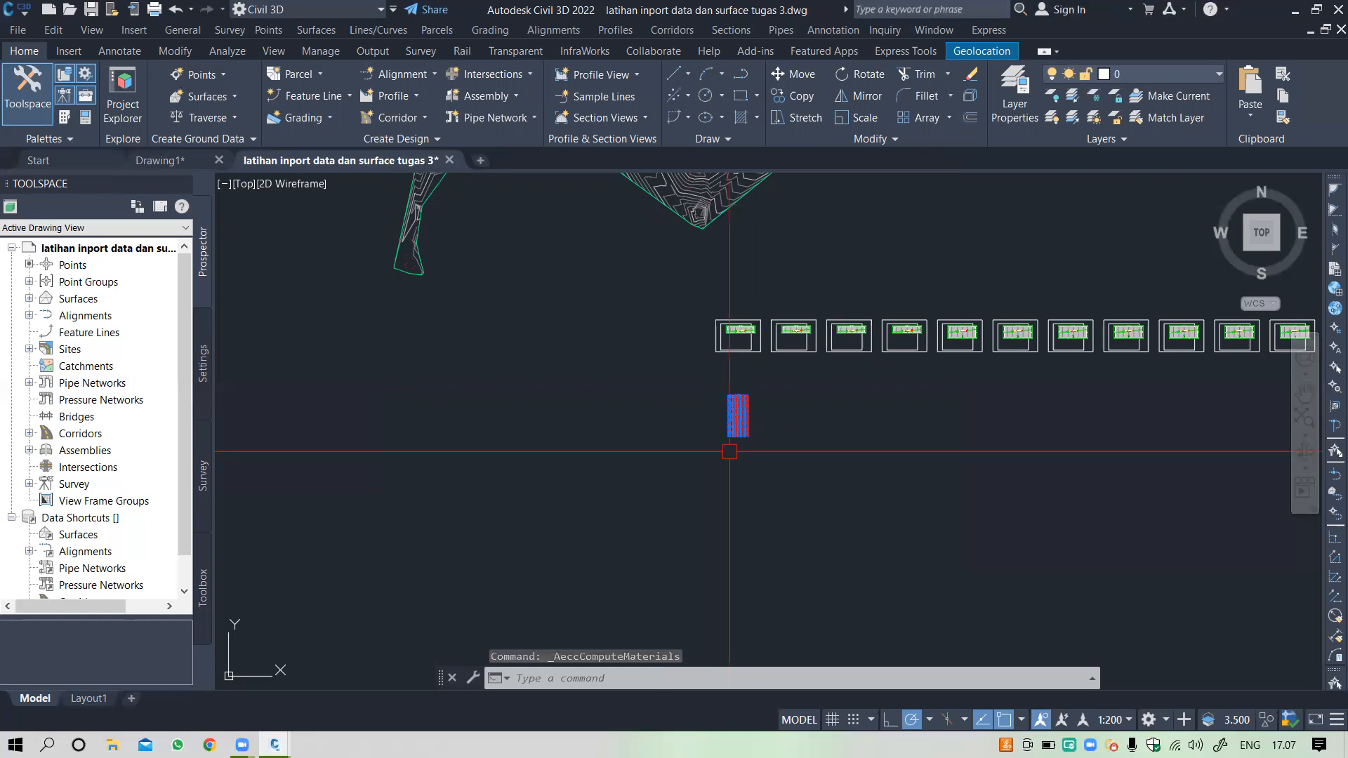
Step: Set up a material volume table for the Pave material of the Material perkerasan list along Alignment Horizontal
scroll(741, 325, "up", 10)
scroll(743, 325, "down", 4)
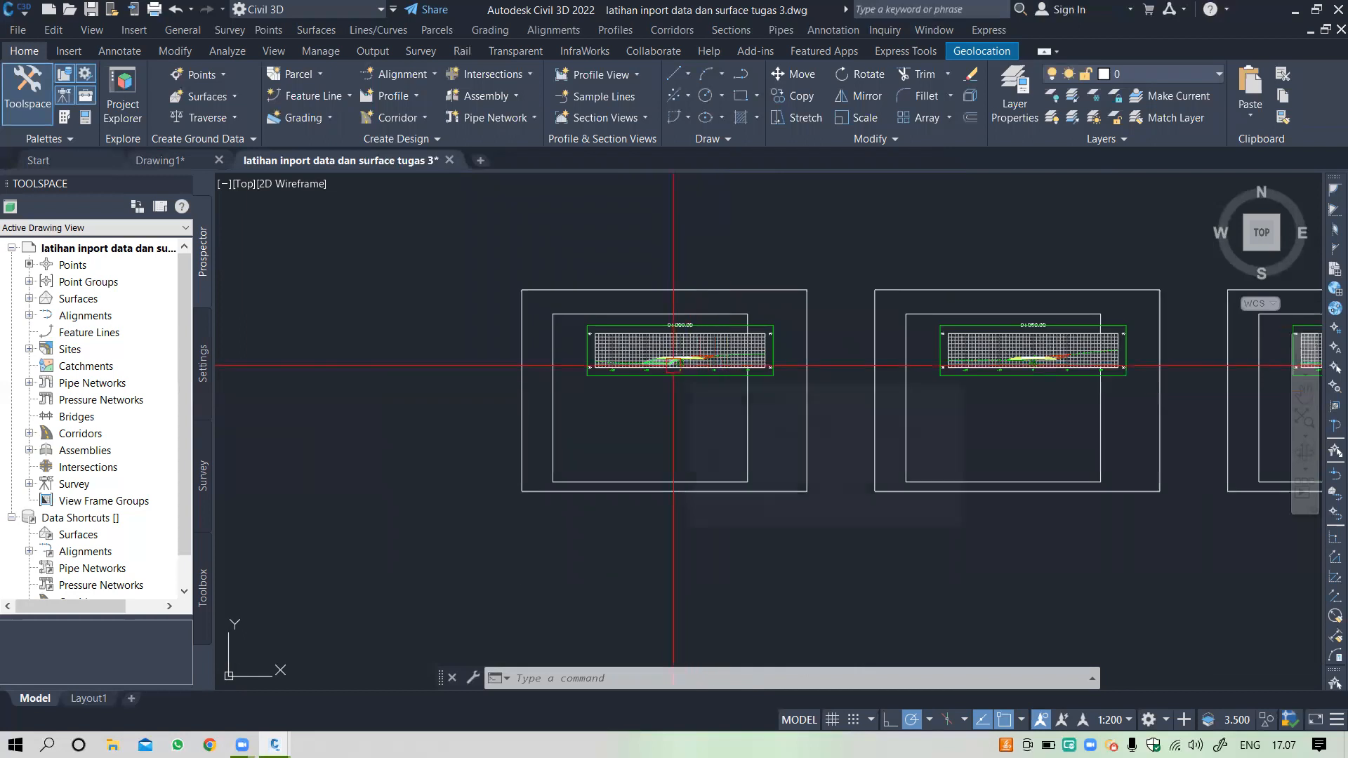
left_click(719, 28)
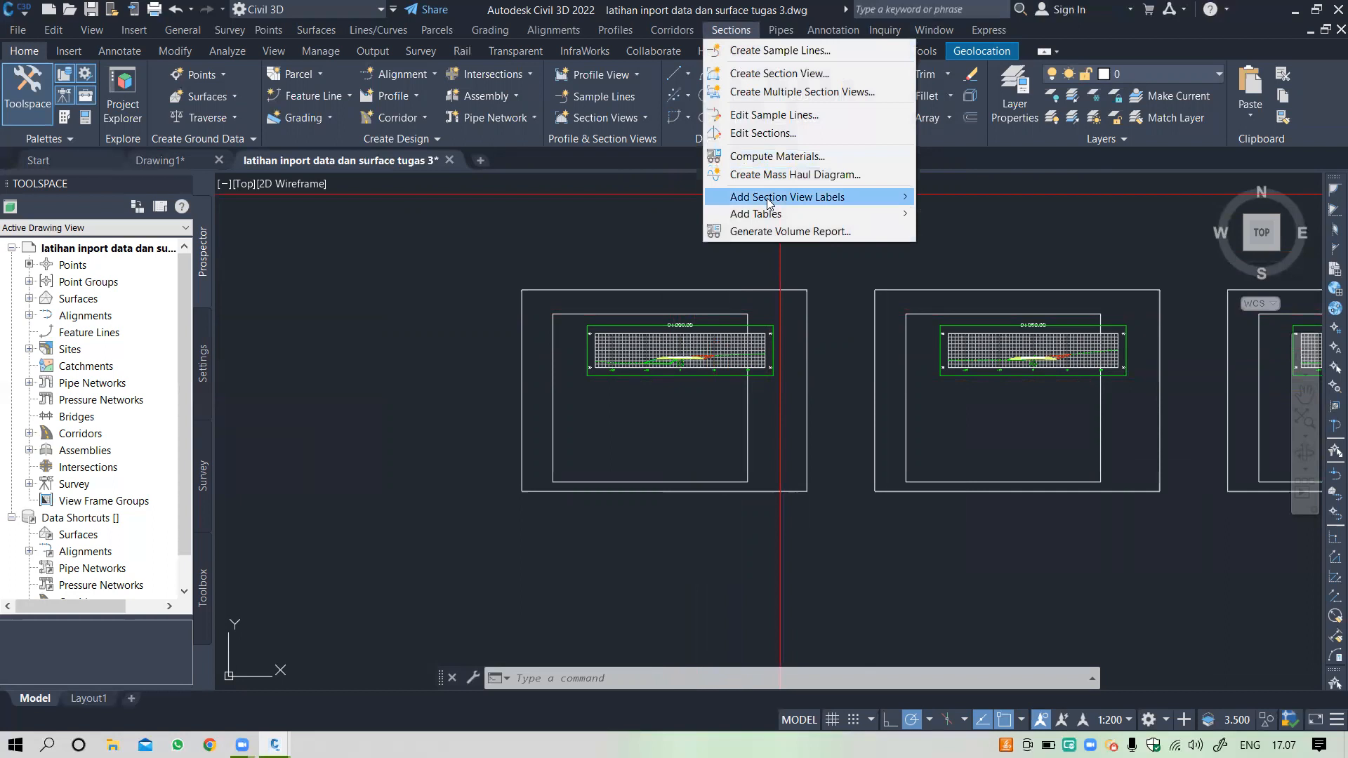
mouse_move(770, 216)
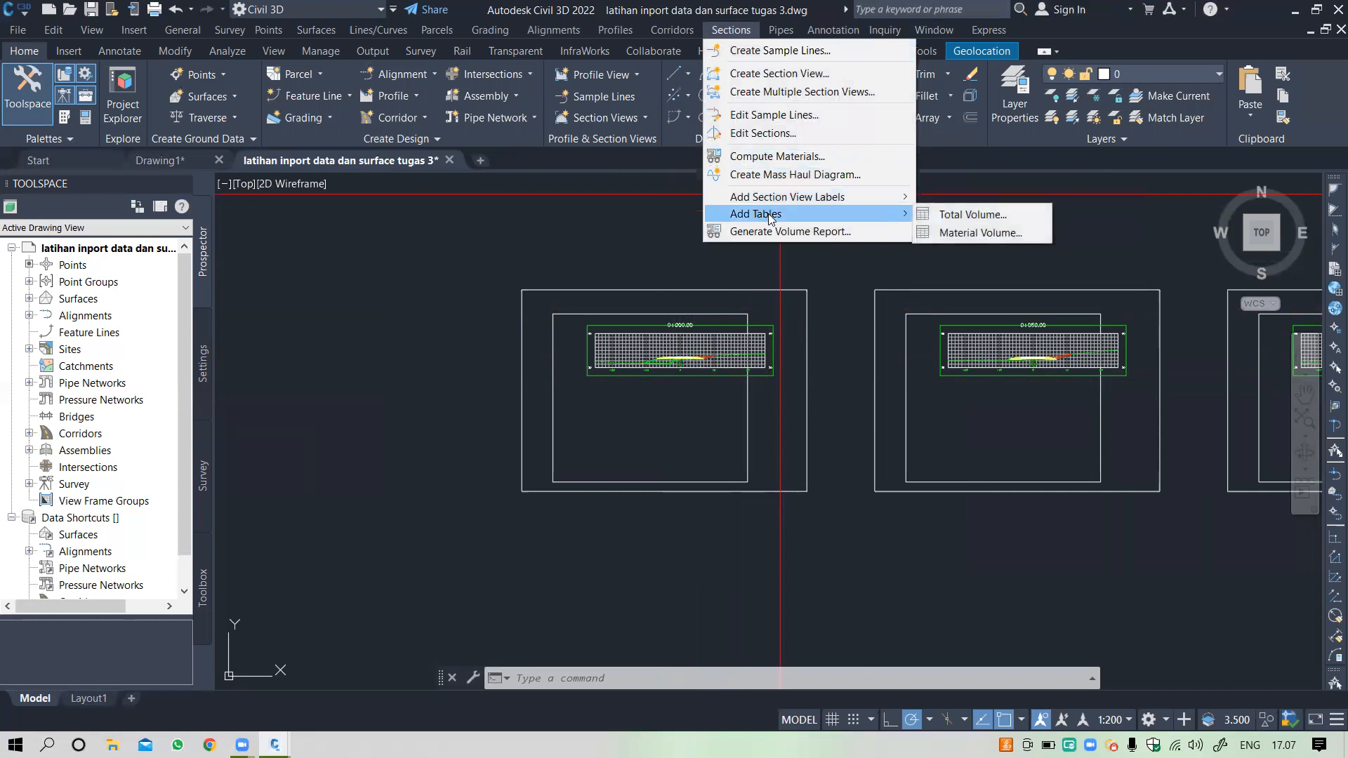
left_click(972, 234)
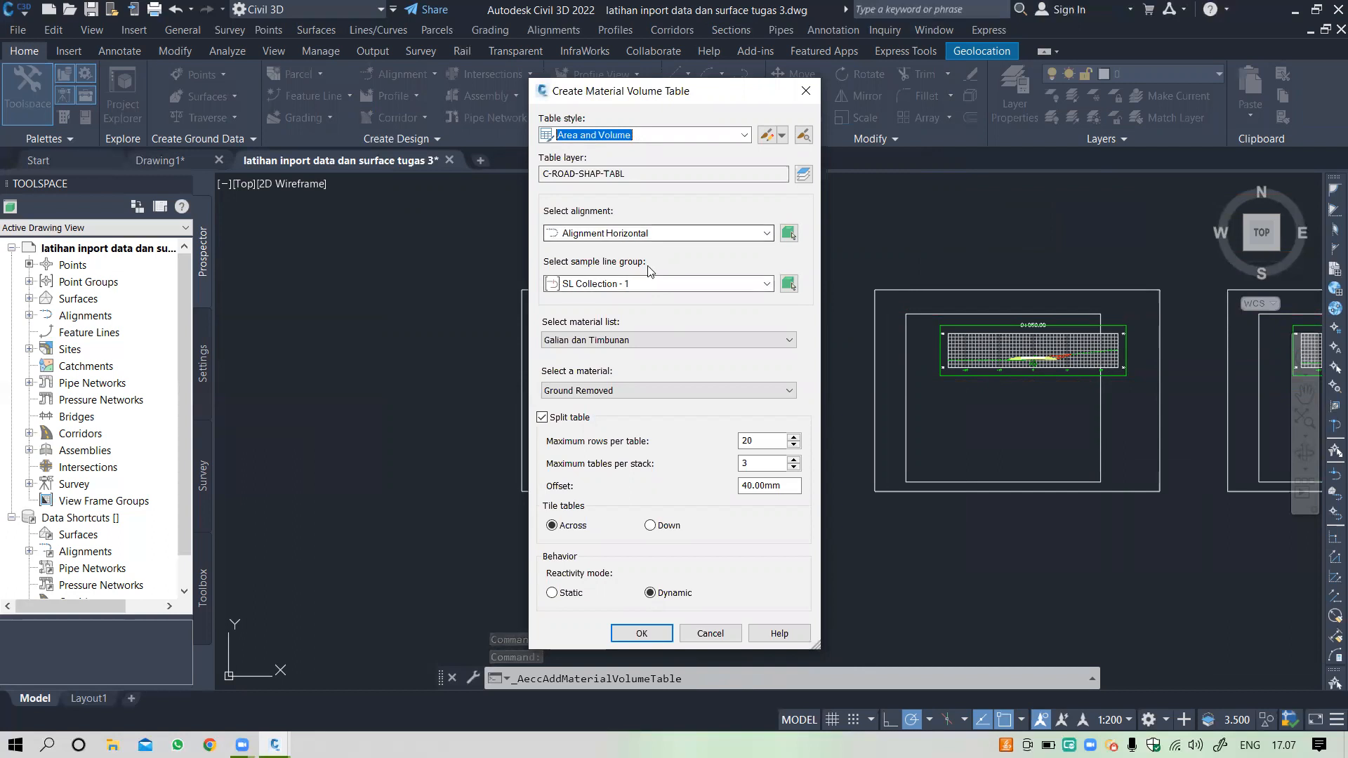
left_click(602, 340)
left_click(607, 366)
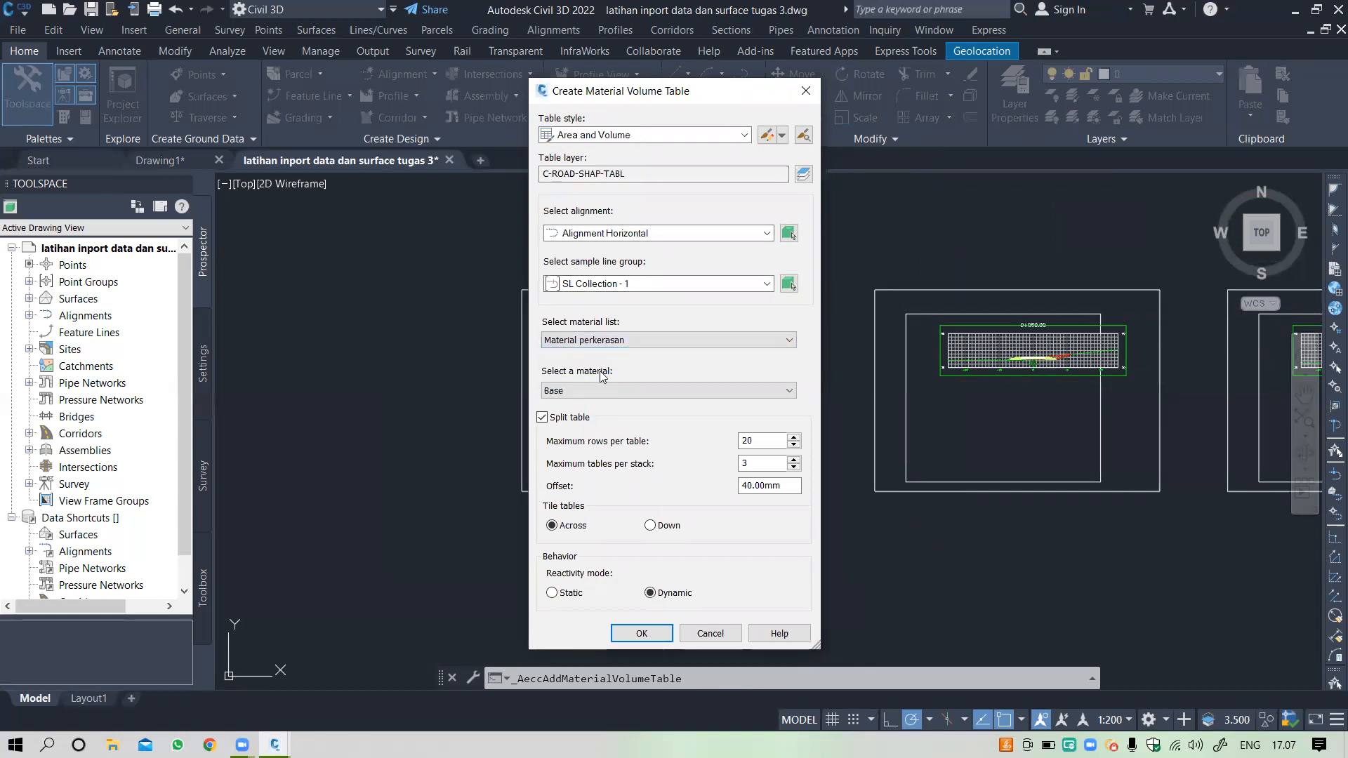
left_click(587, 391)
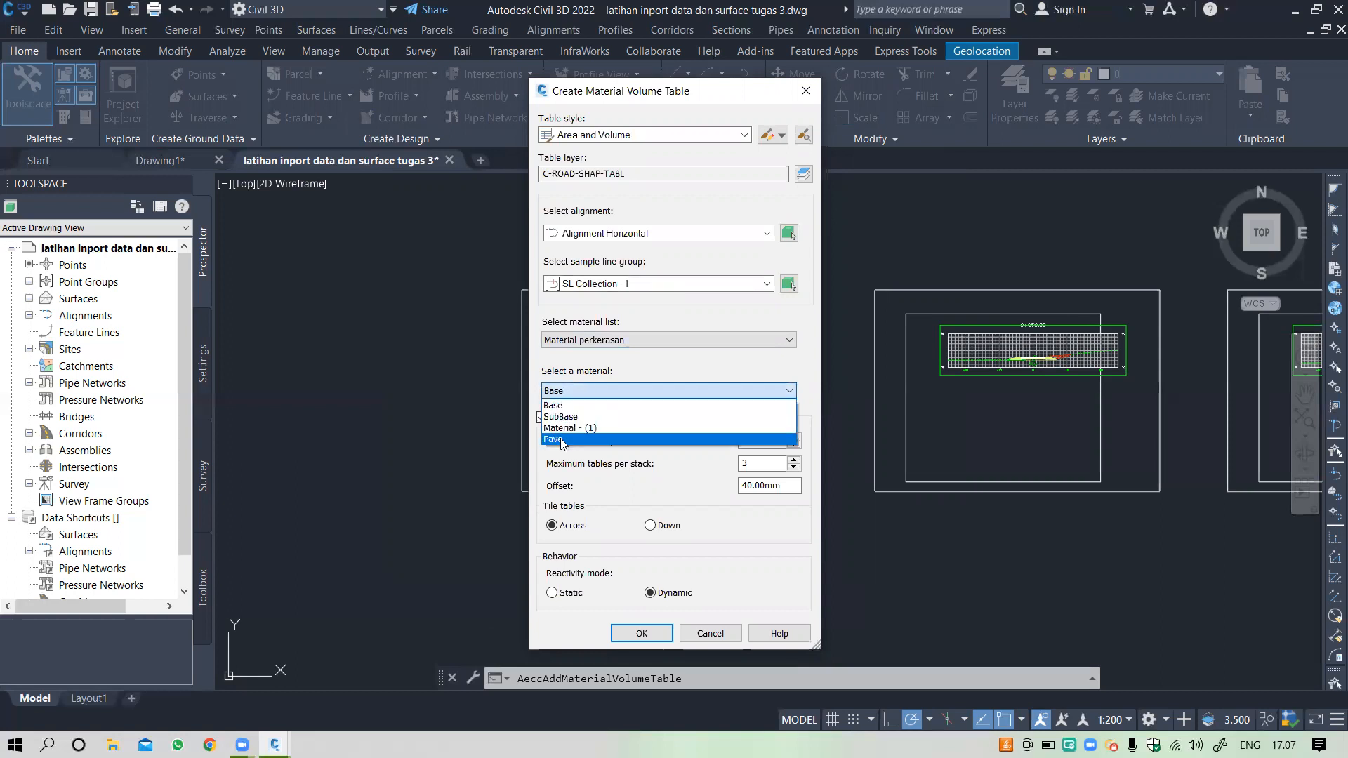
left_click(595, 439)
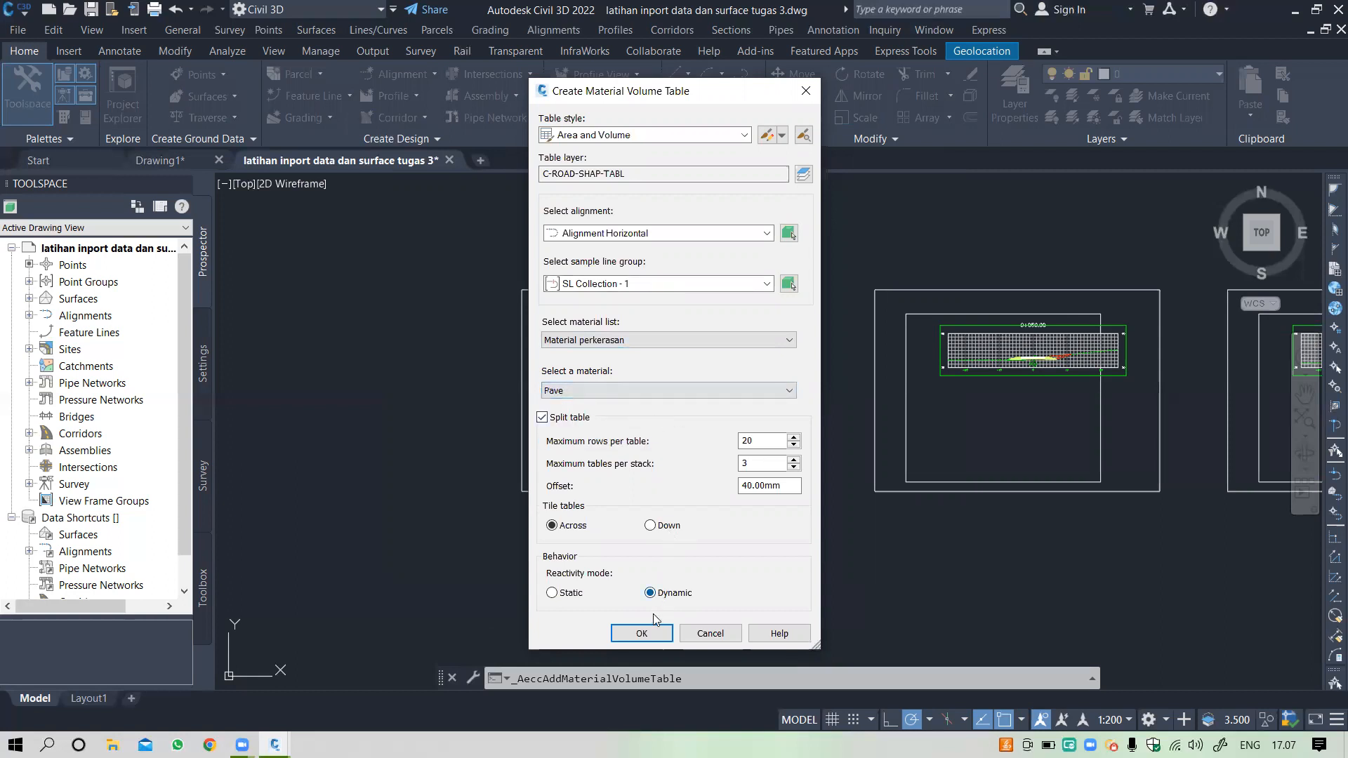
left_click(771, 436)
left_click(639, 633)
Step: Place the Pave material volume table beside the total volume table, with their top edges roughly level
scroll(677, 393, "down", 4)
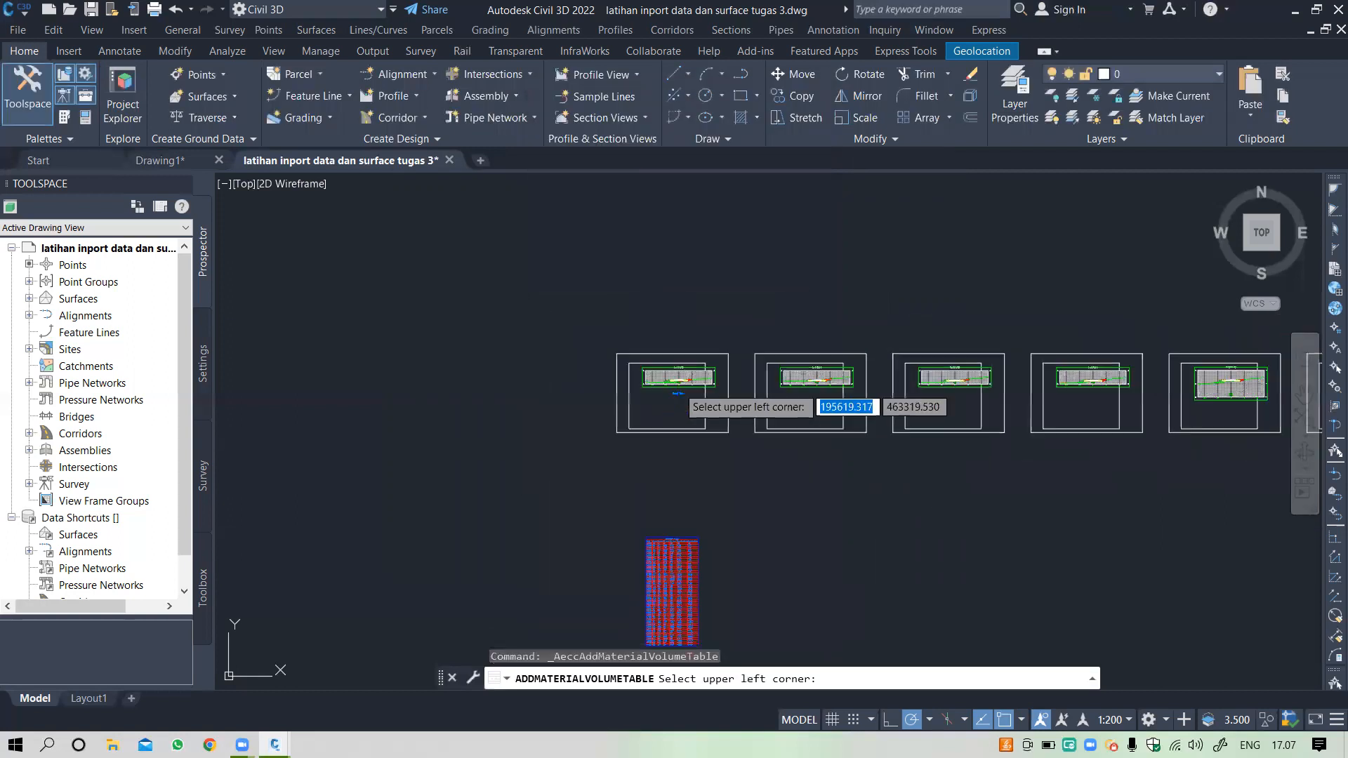
scroll(713, 532, "down", 2)
scroll(753, 545, "up", 7)
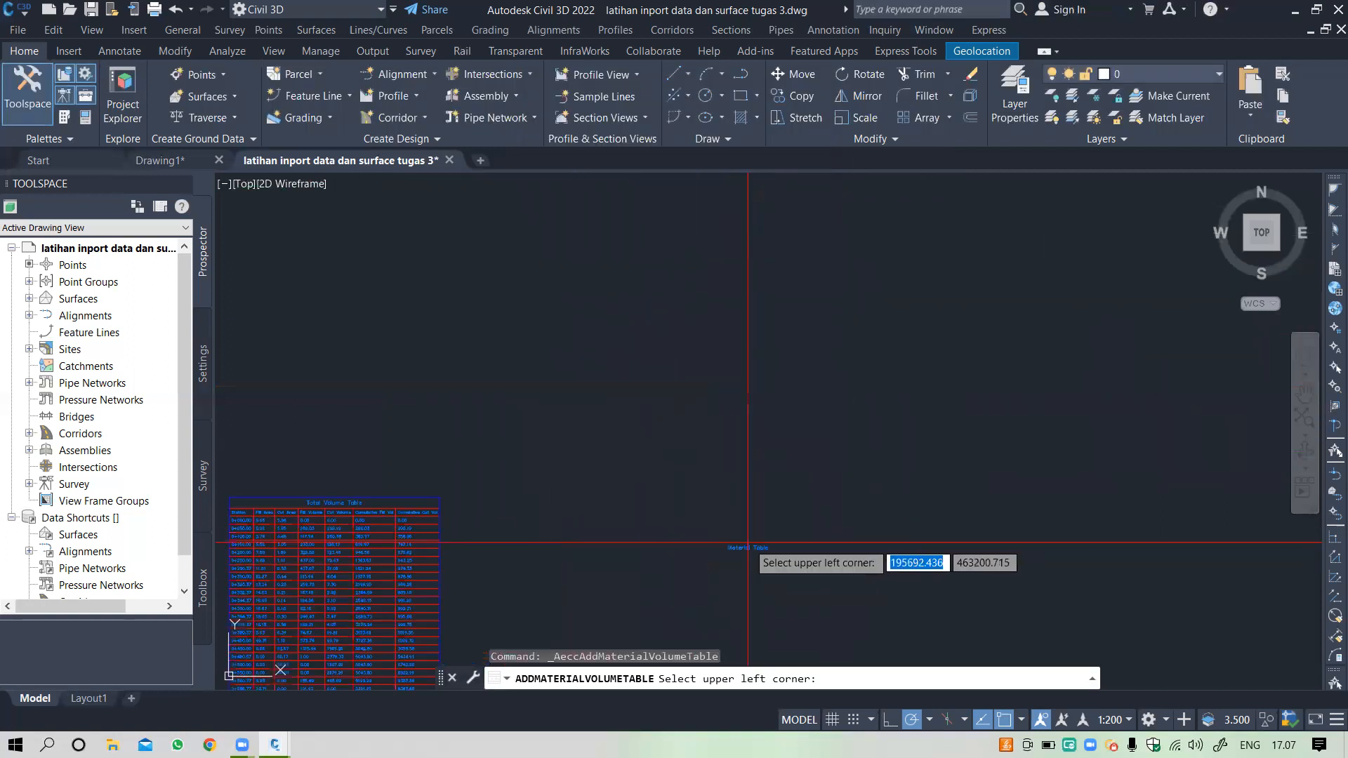
left_click(708, 500)
scroll(694, 497, "down", 3)
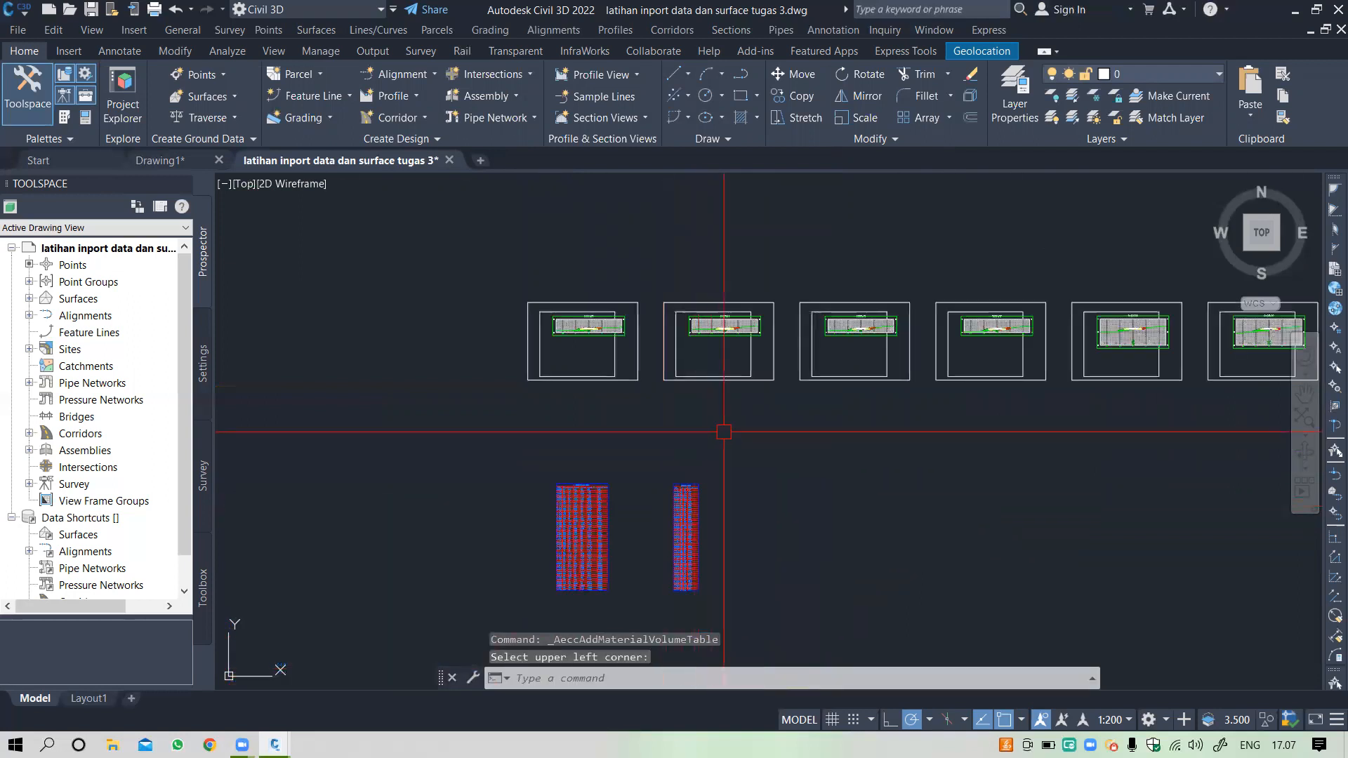
Step: Set up a material volume table for the Base material of the Material perkerasan list
scroll(709, 492, "up", 6)
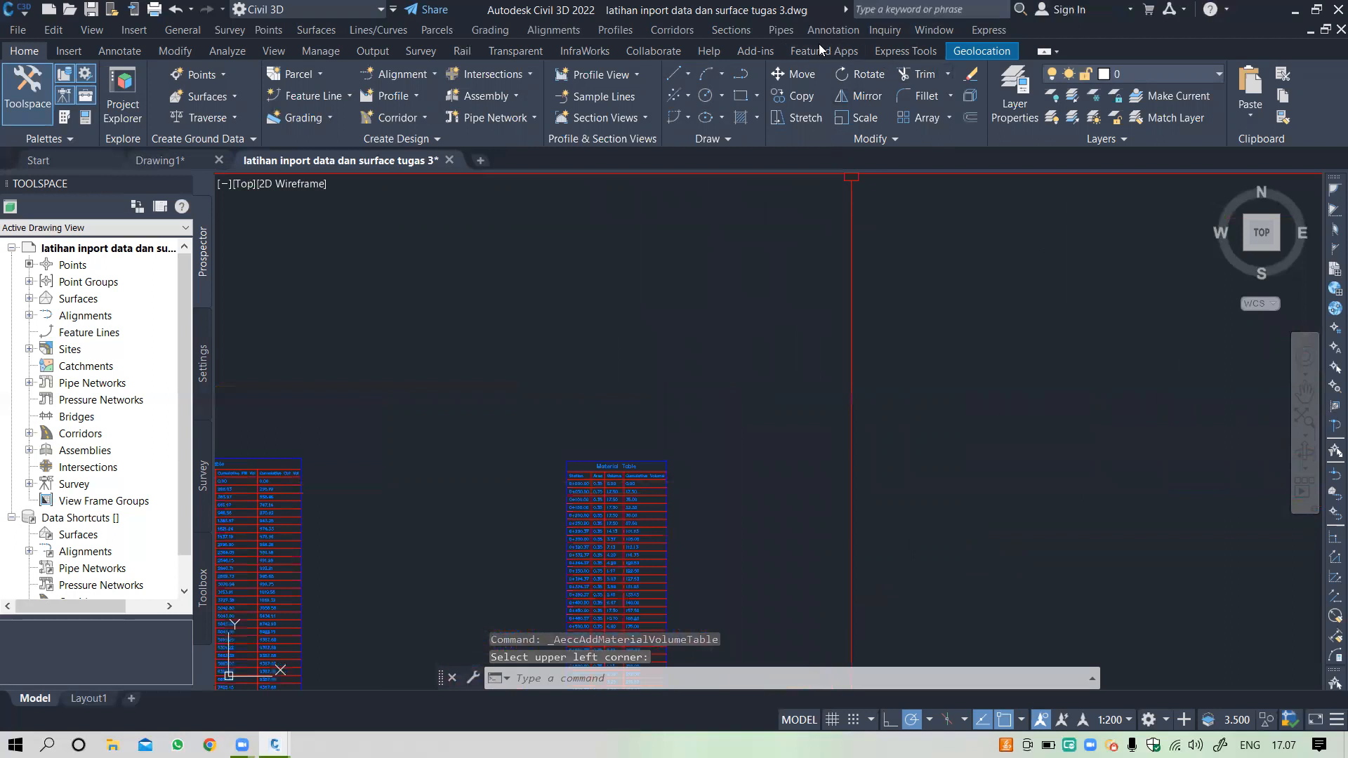
left_click(727, 30)
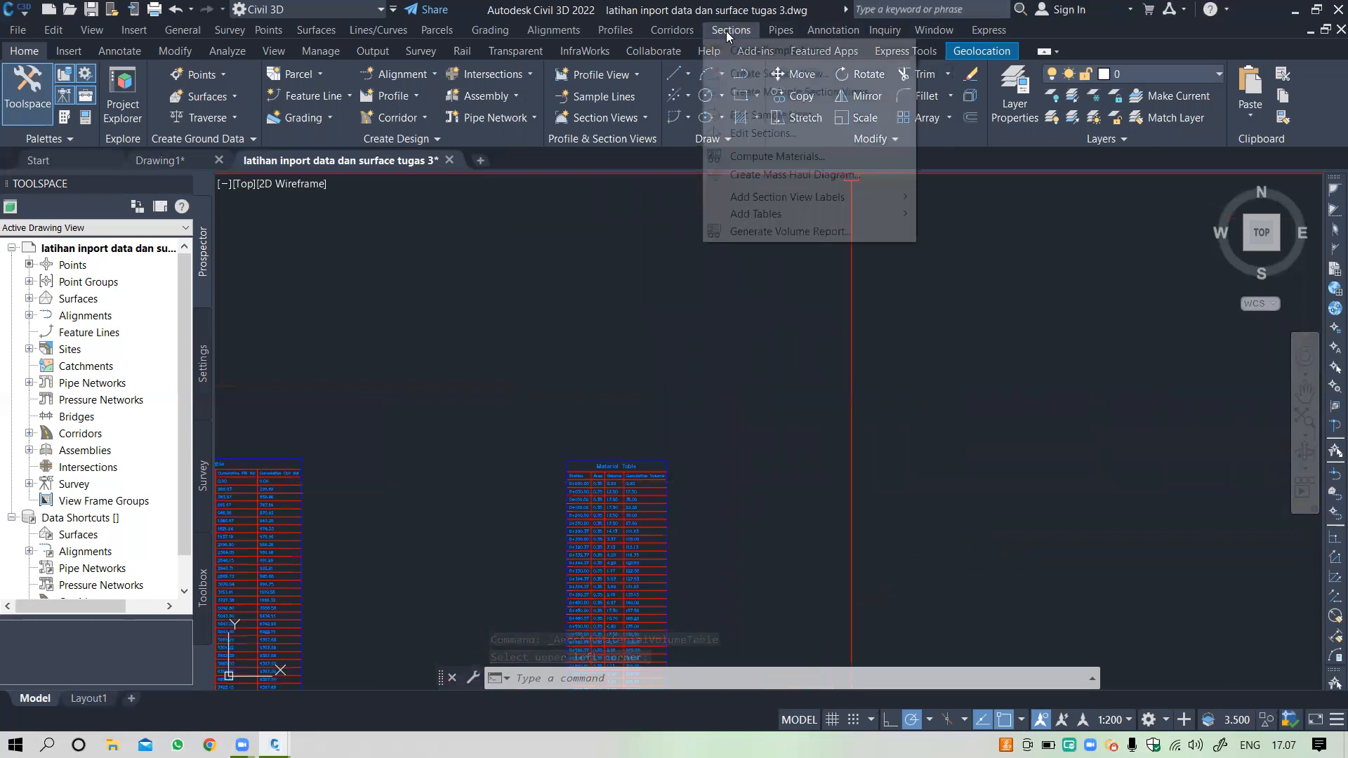
mouse_move(808, 213)
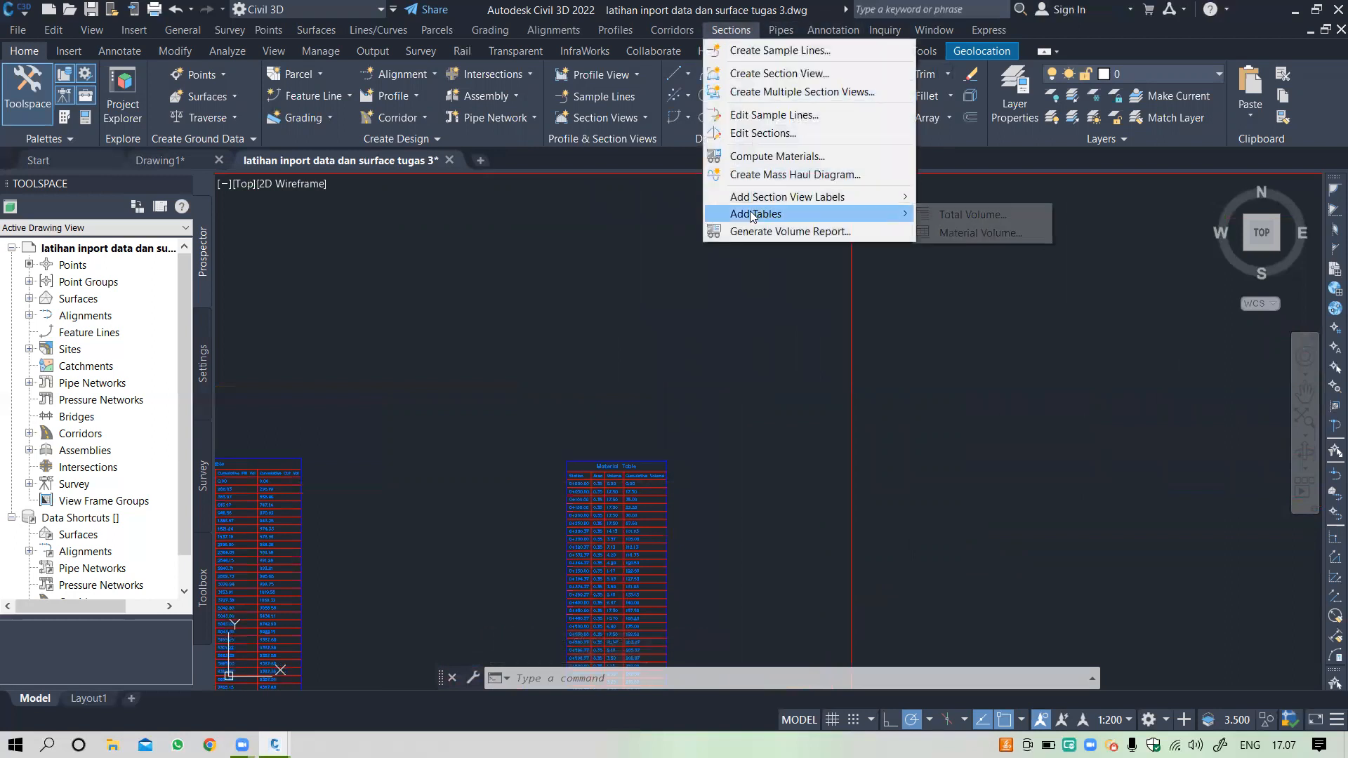
left_click(964, 234)
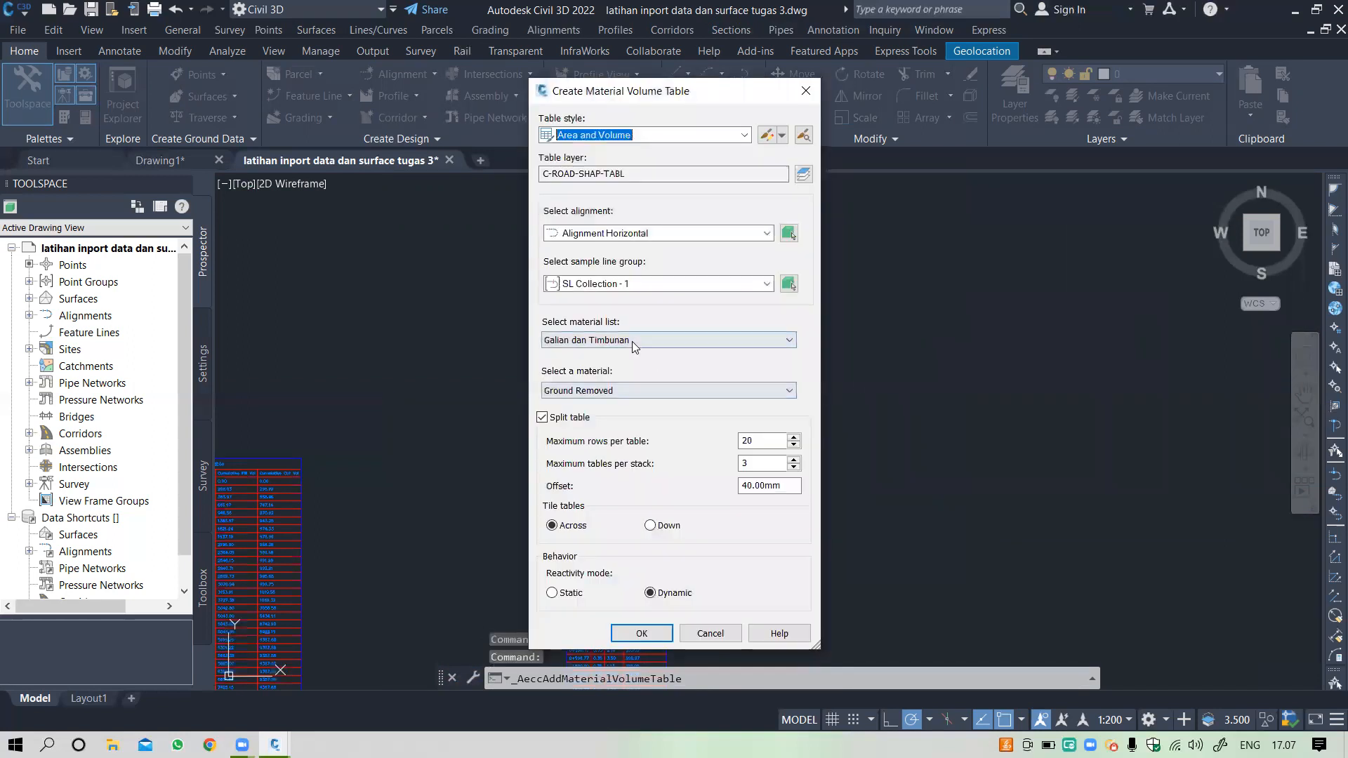
left_click(632, 341)
left_click(606, 392)
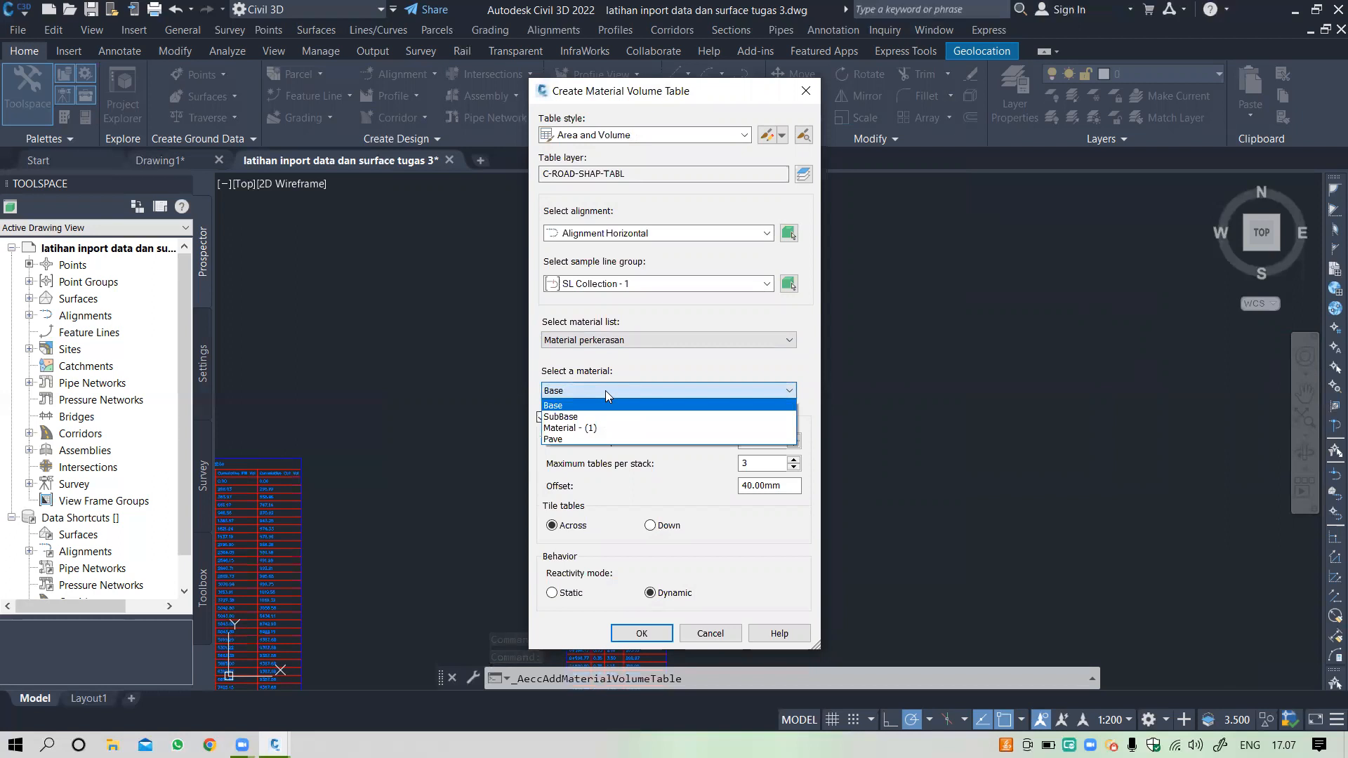
left_click(591, 406)
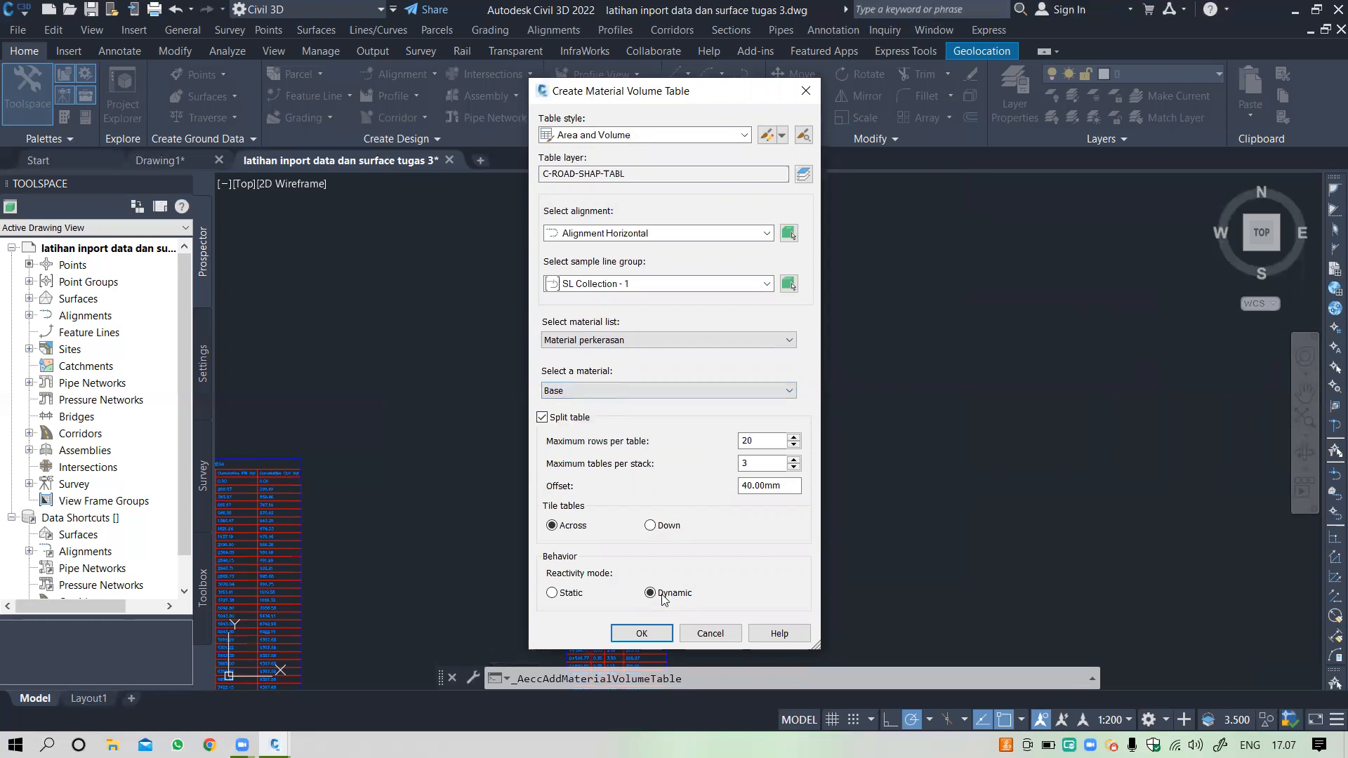
left_click(760, 440)
left_click(640, 633)
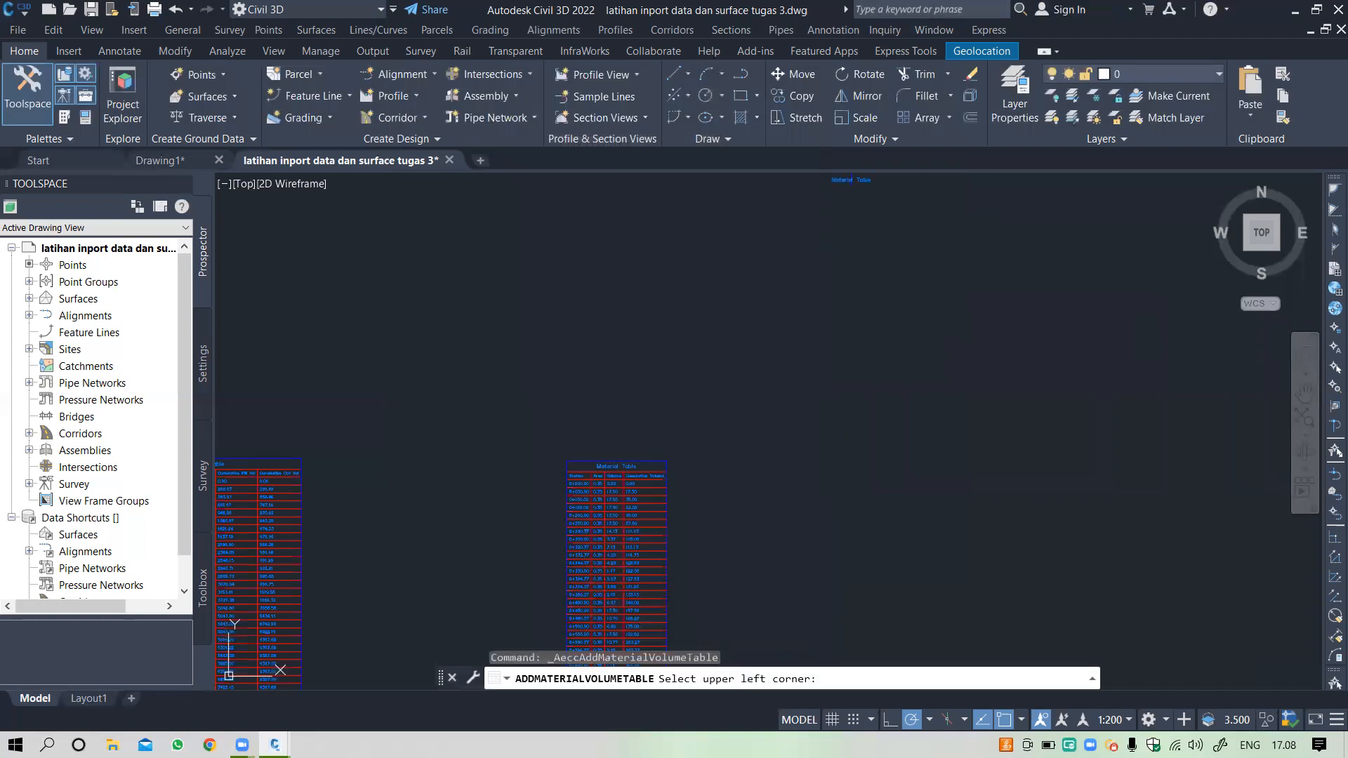
Step: Place the Base material volume table in the free space beside the Pave table, level with its top edge
scroll(700, 475, "down", 4)
scroll(772, 472, "up", 6)
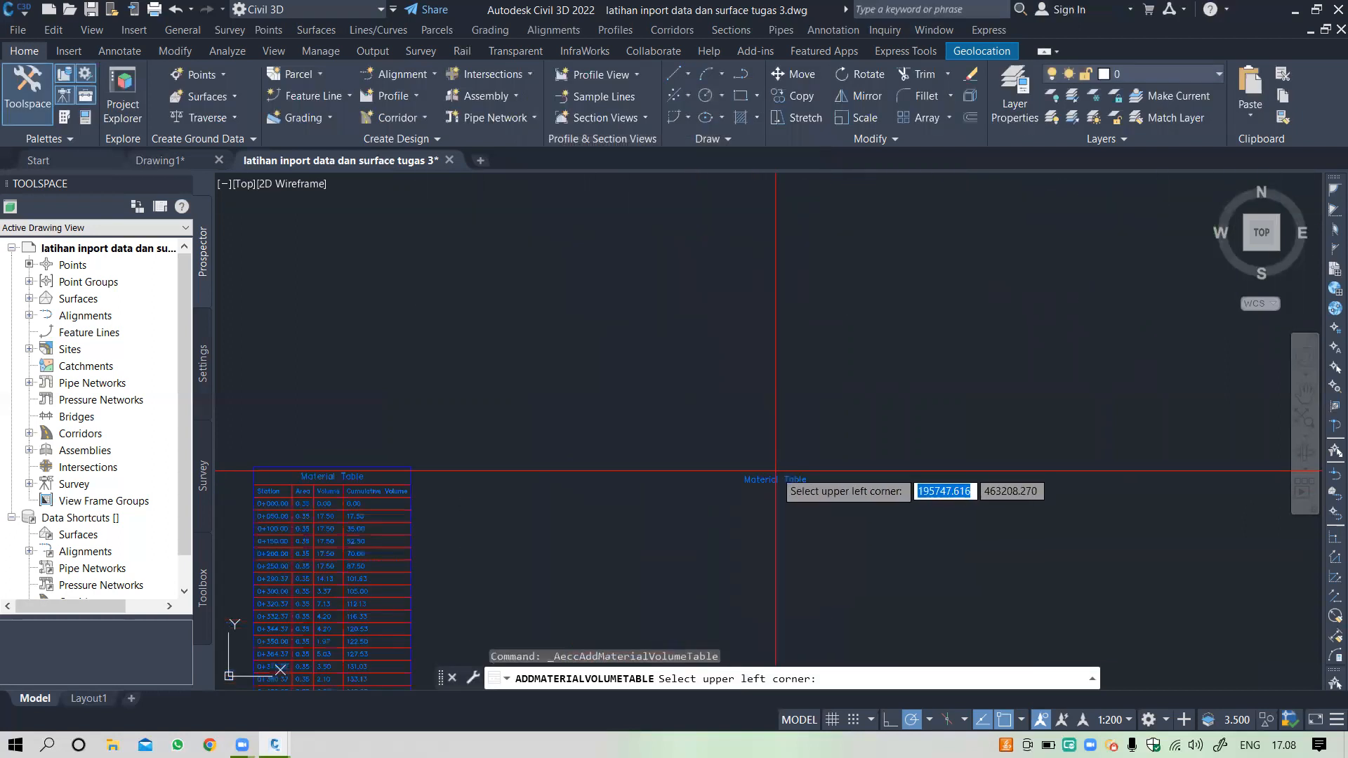
left_click(770, 473)
scroll(702, 474, "down", 2)
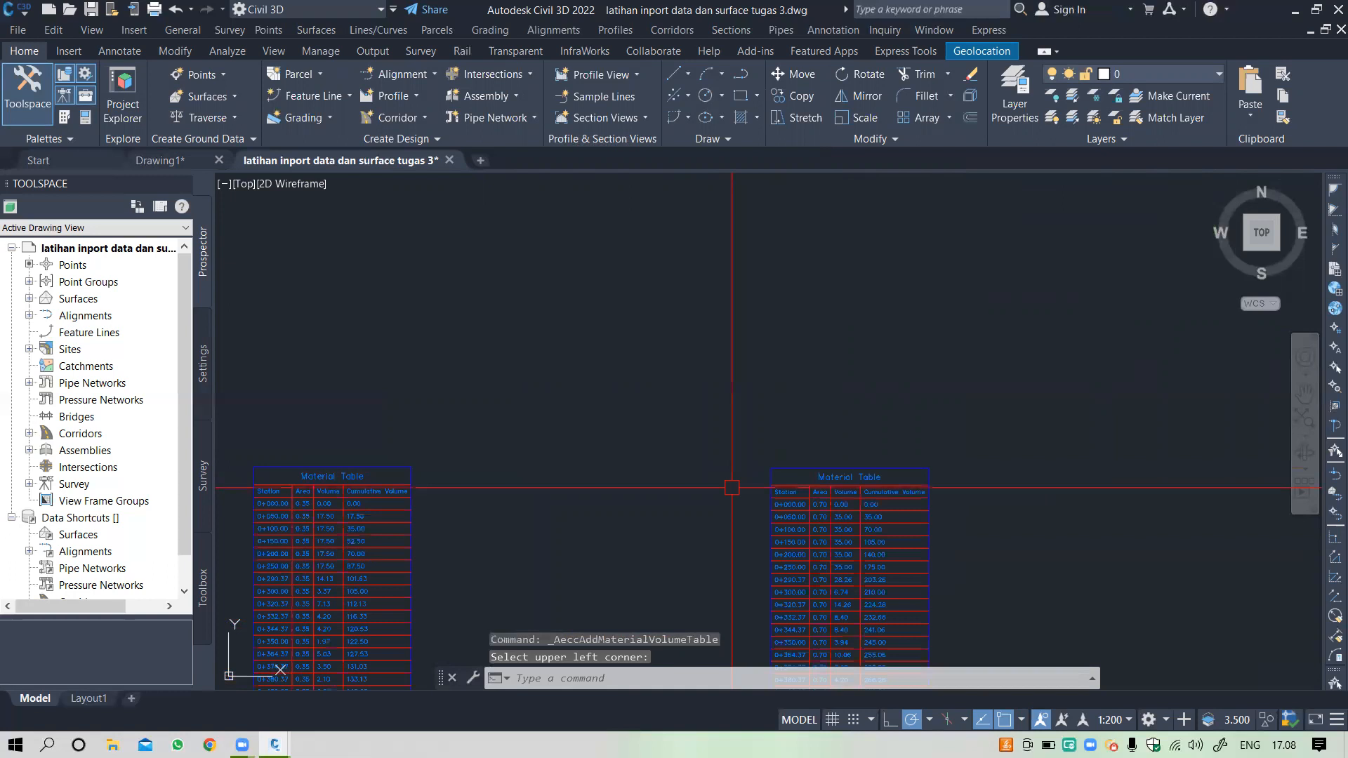
Step: Set up a material volume table for the SubBase material of the Material perkerasan list with a maximum of 200 rows per table
scroll(670, 458, "down", 4)
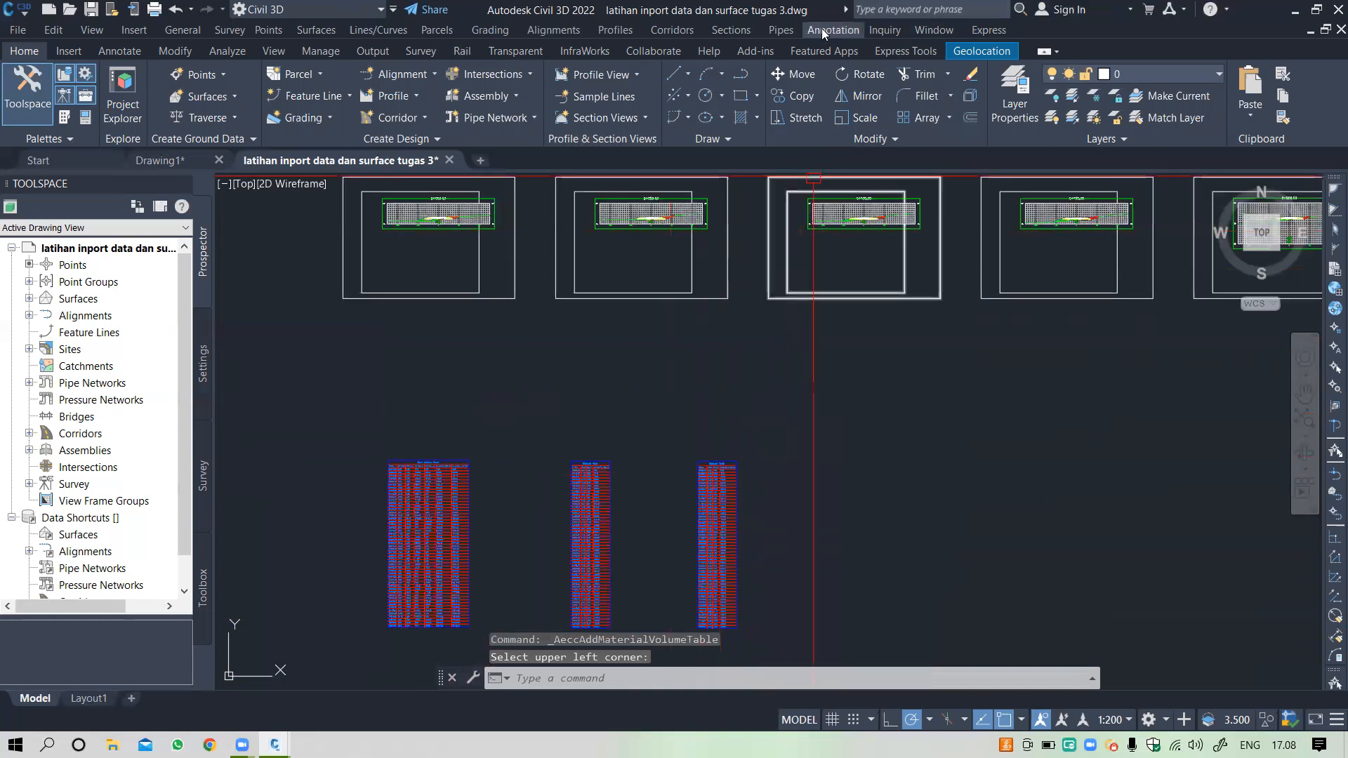
left_click(731, 30)
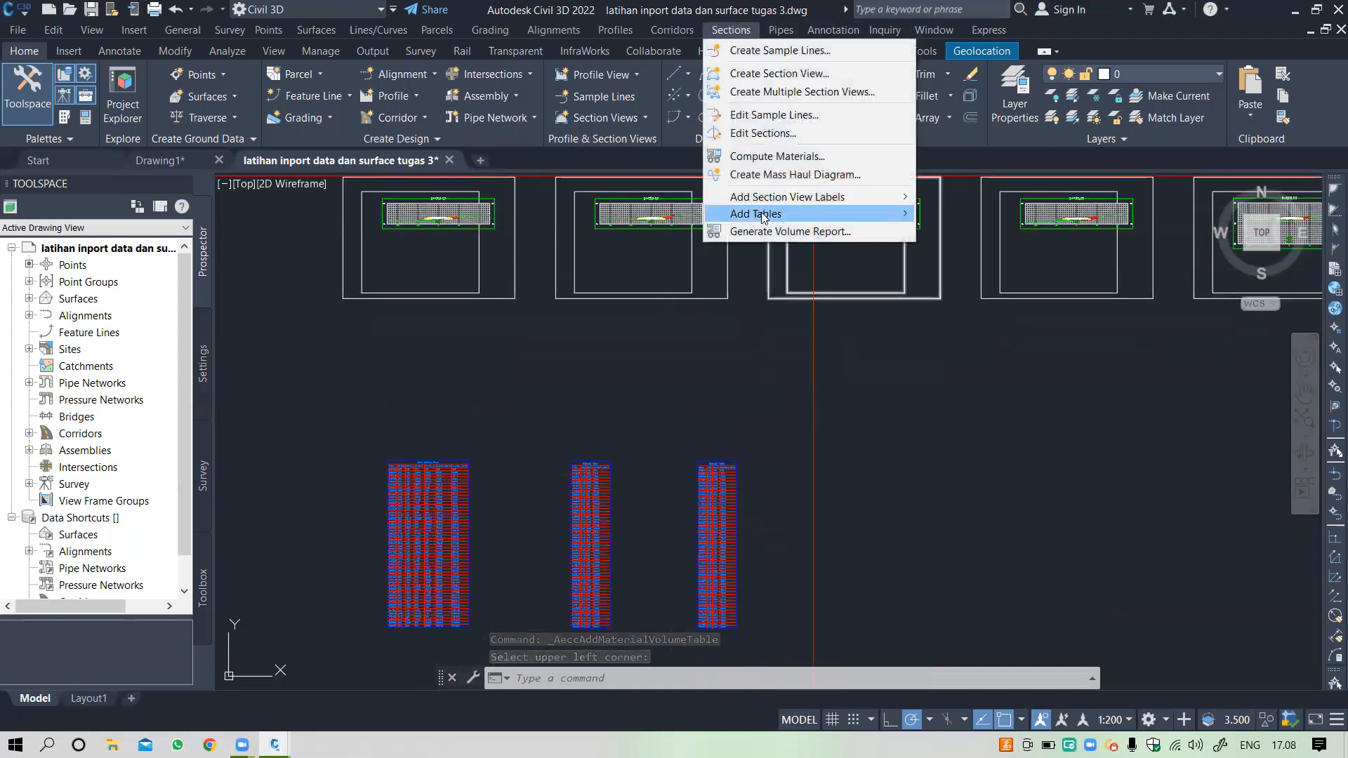
mouse_move(763, 214)
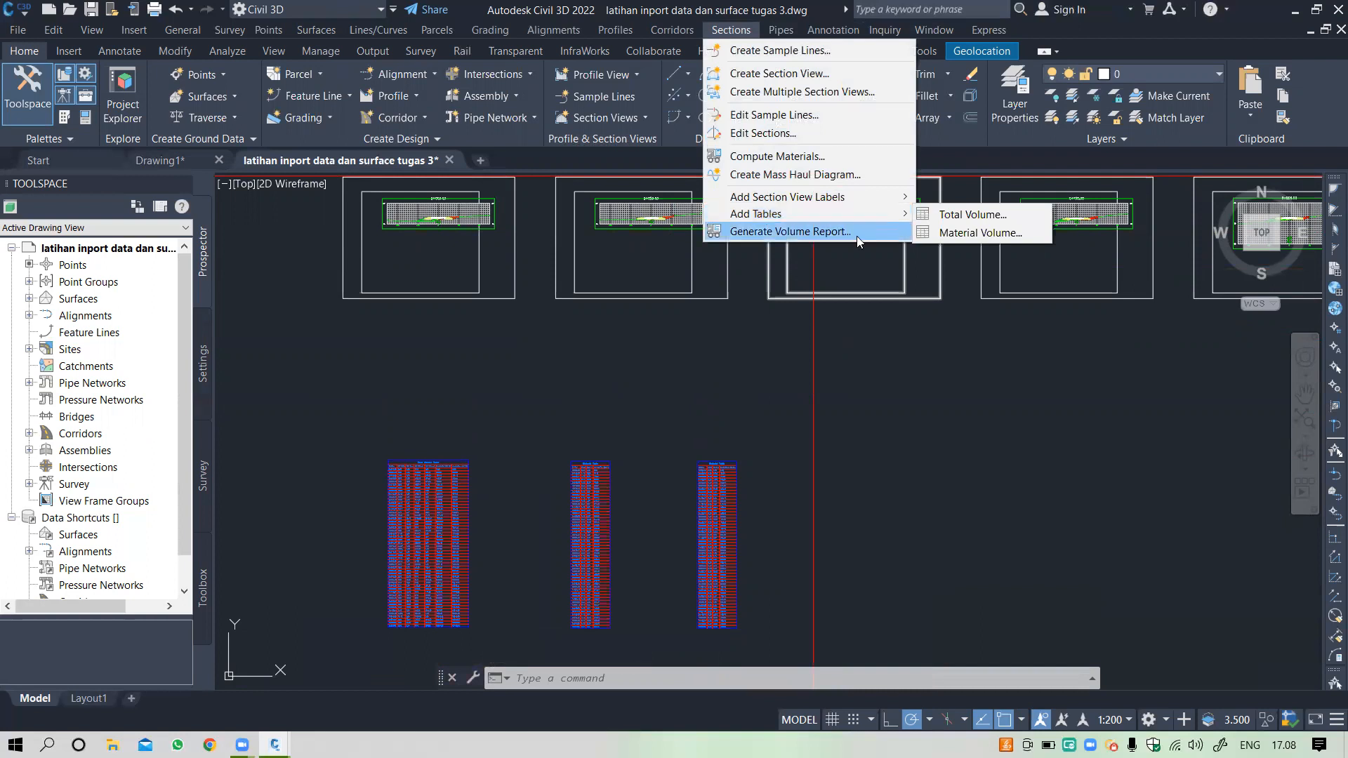
mouse_move(852, 213)
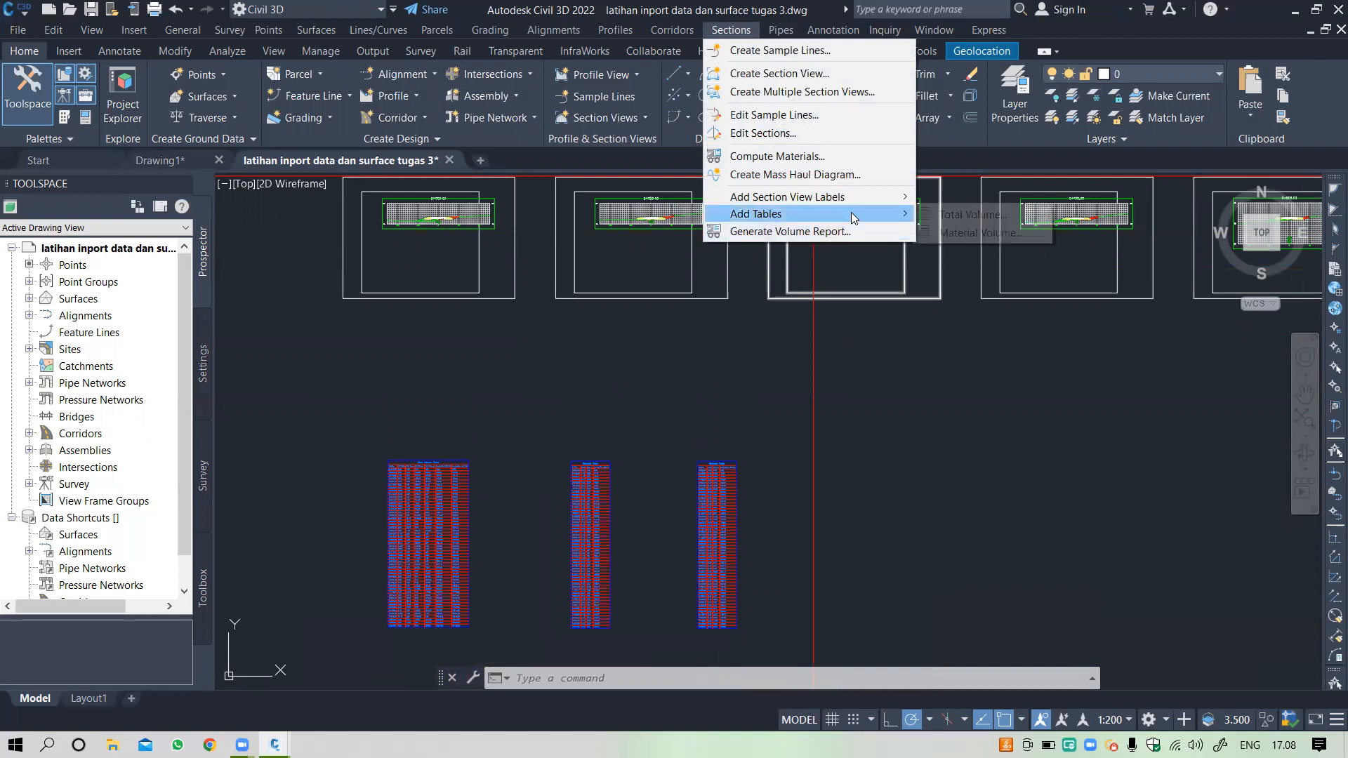
left_click(951, 235)
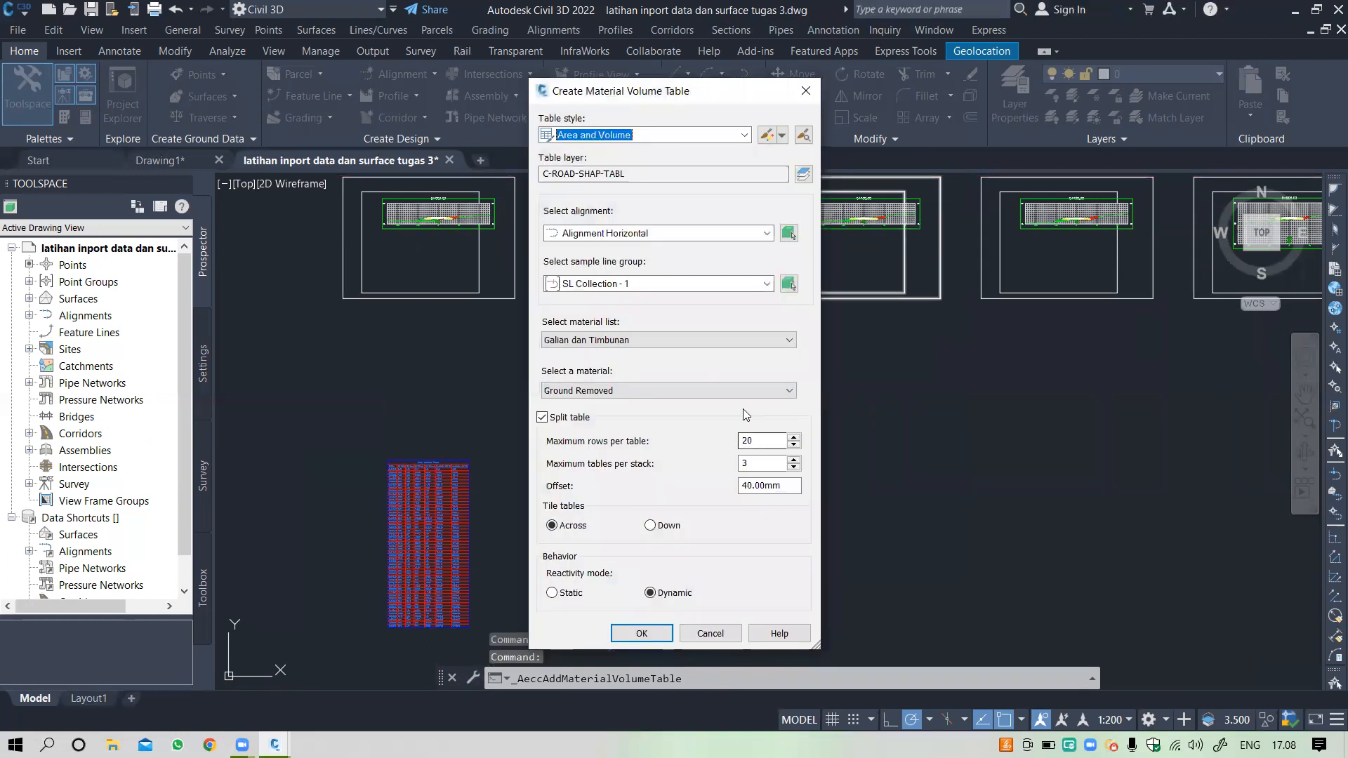
left_click(639, 338)
left_click(633, 363)
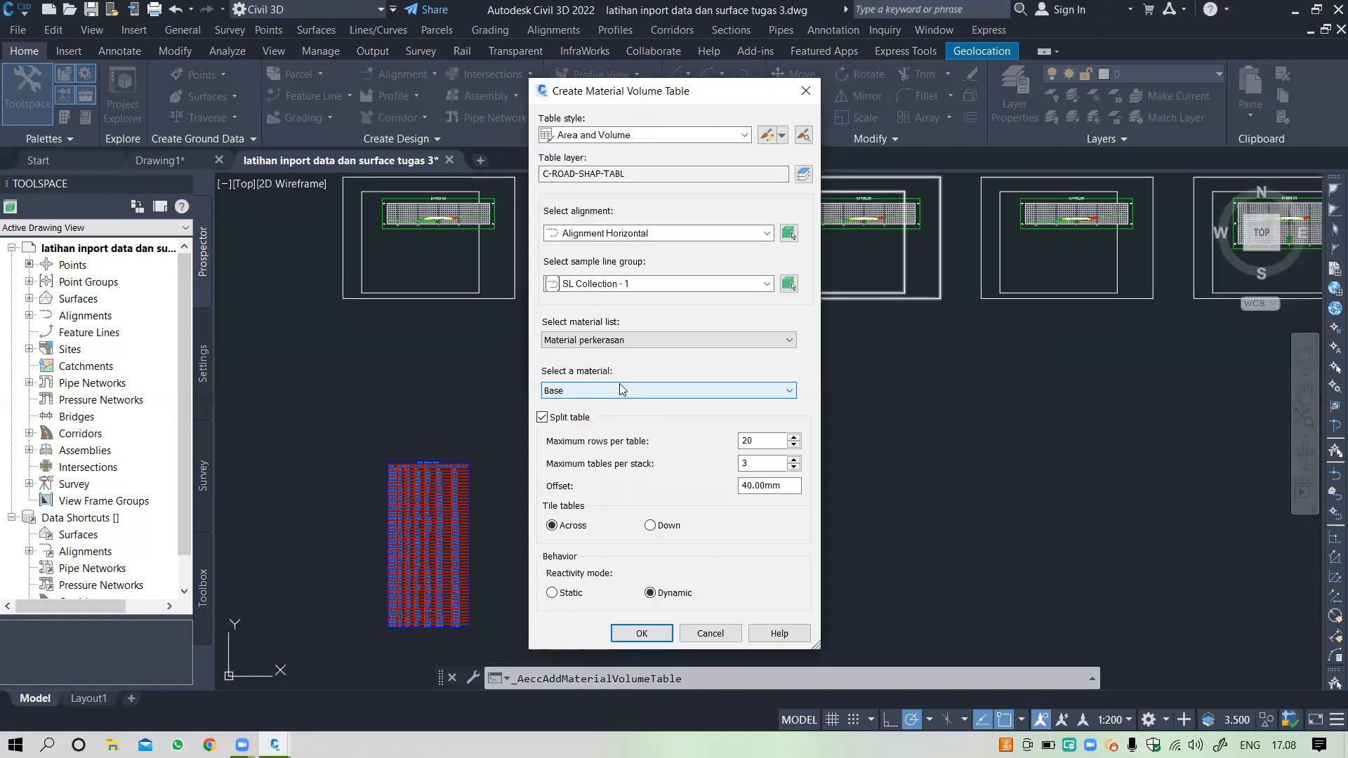
left_click(621, 389)
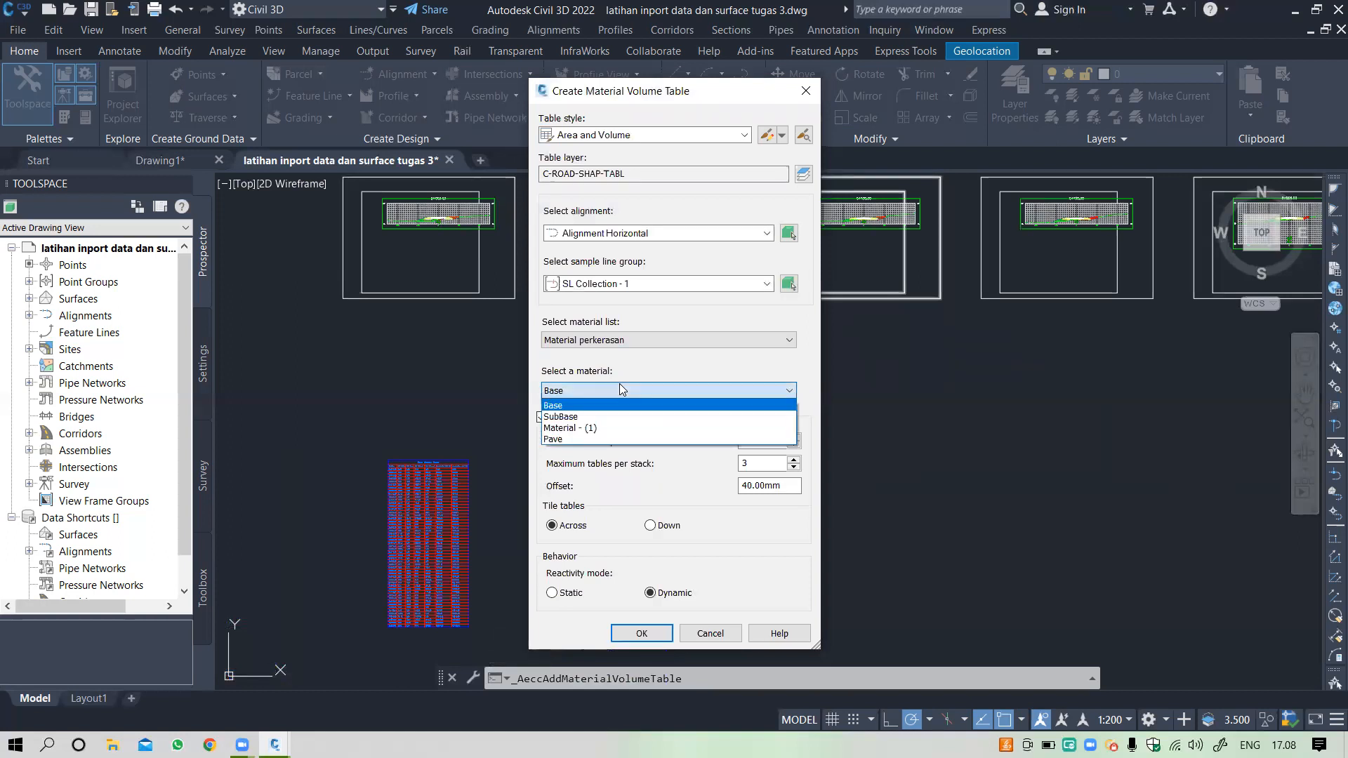
left_click(596, 416)
left_click(762, 441)
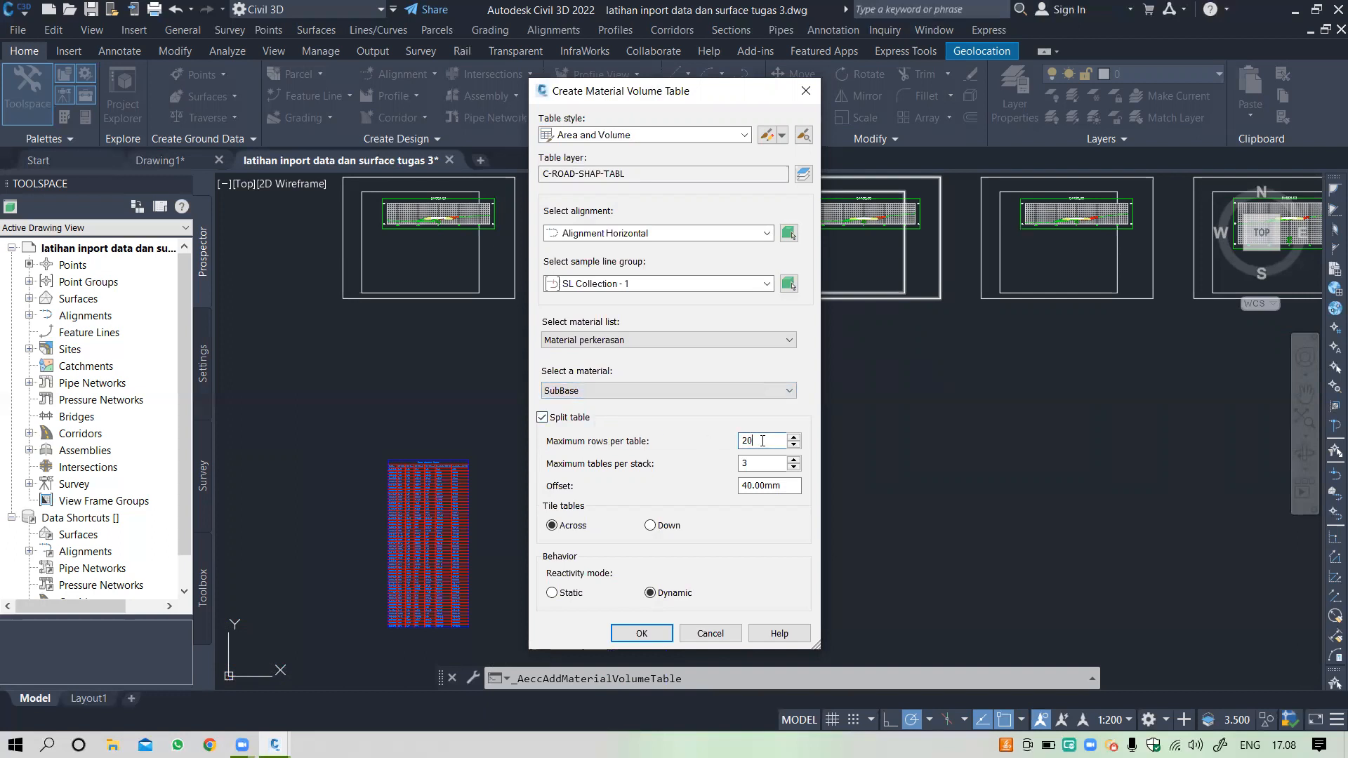
type("0")
left_click(642, 633)
Step: Place the SubBase material volume table beside the Base table, continuing the row of tables
scroll(886, 467, "up", 4)
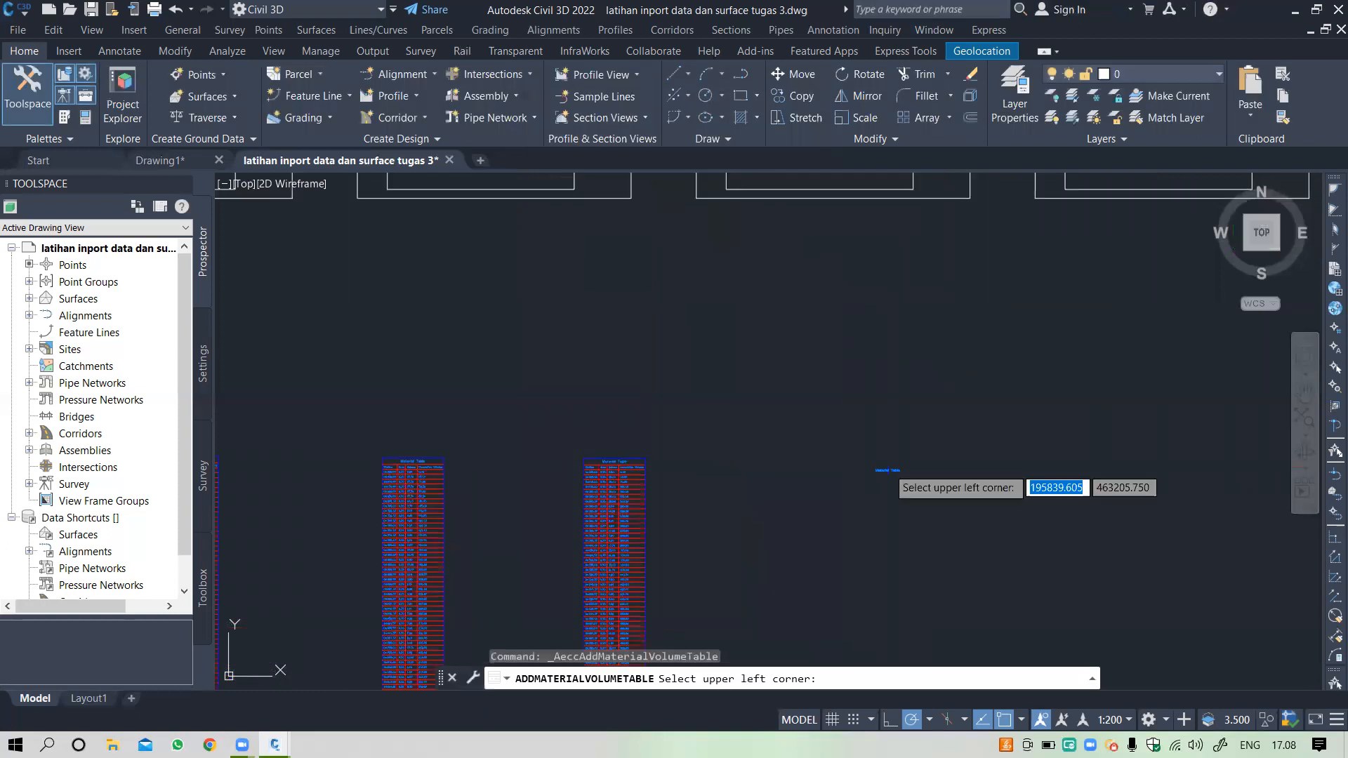
left_click(838, 452)
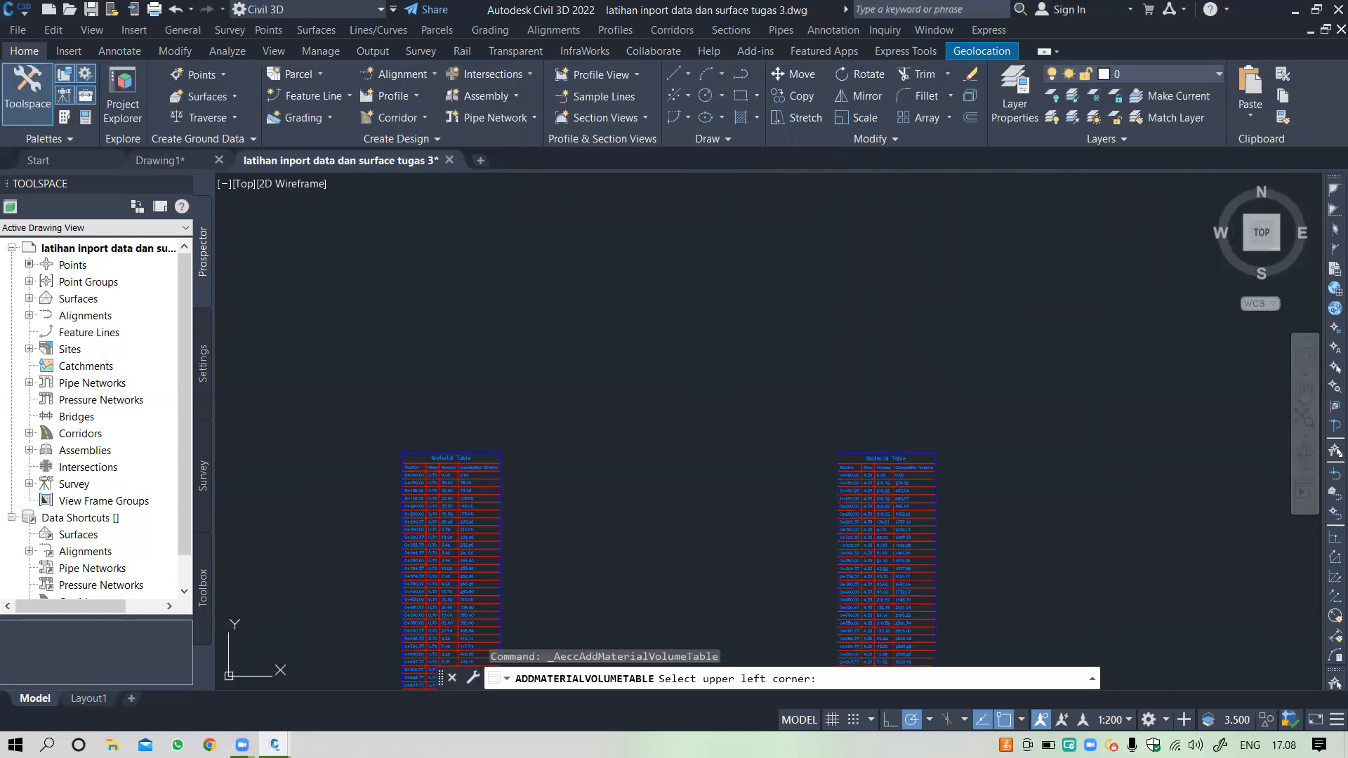
scroll(906, 446, "down", 2)
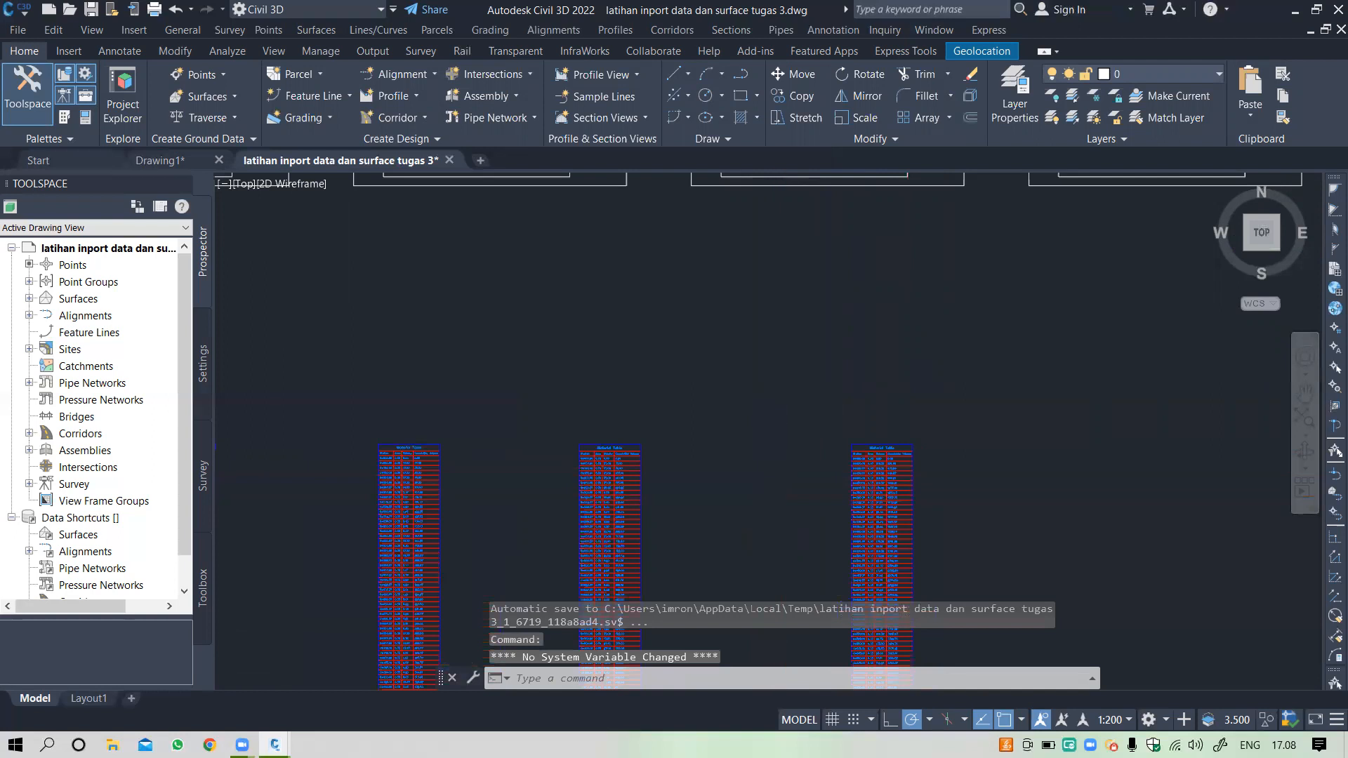
Step: Add the multiline text label "Materia Pave" above the Pave volume table, with its text box widened to fit one line
scroll(656, 458, "down", 2)
scroll(656, 458, "up", 2)
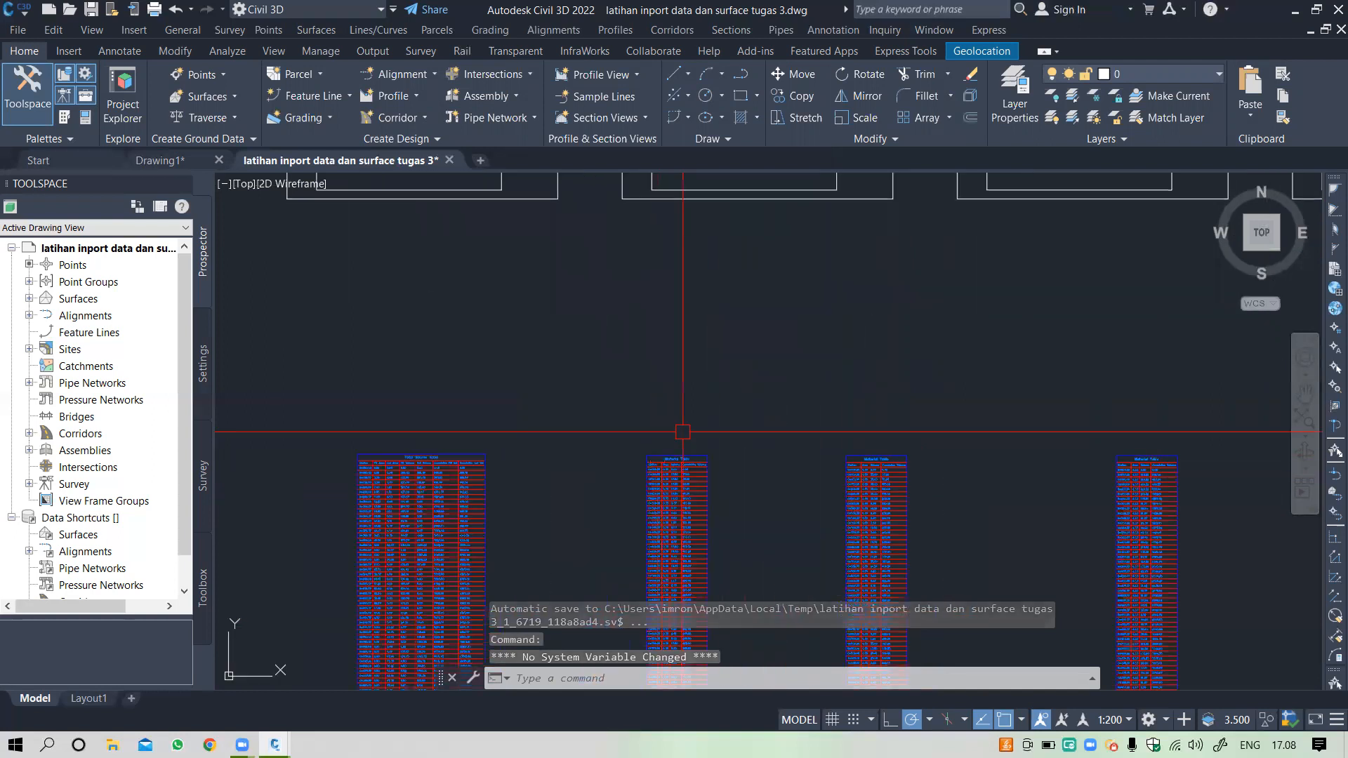
type("mt")
key("Return")
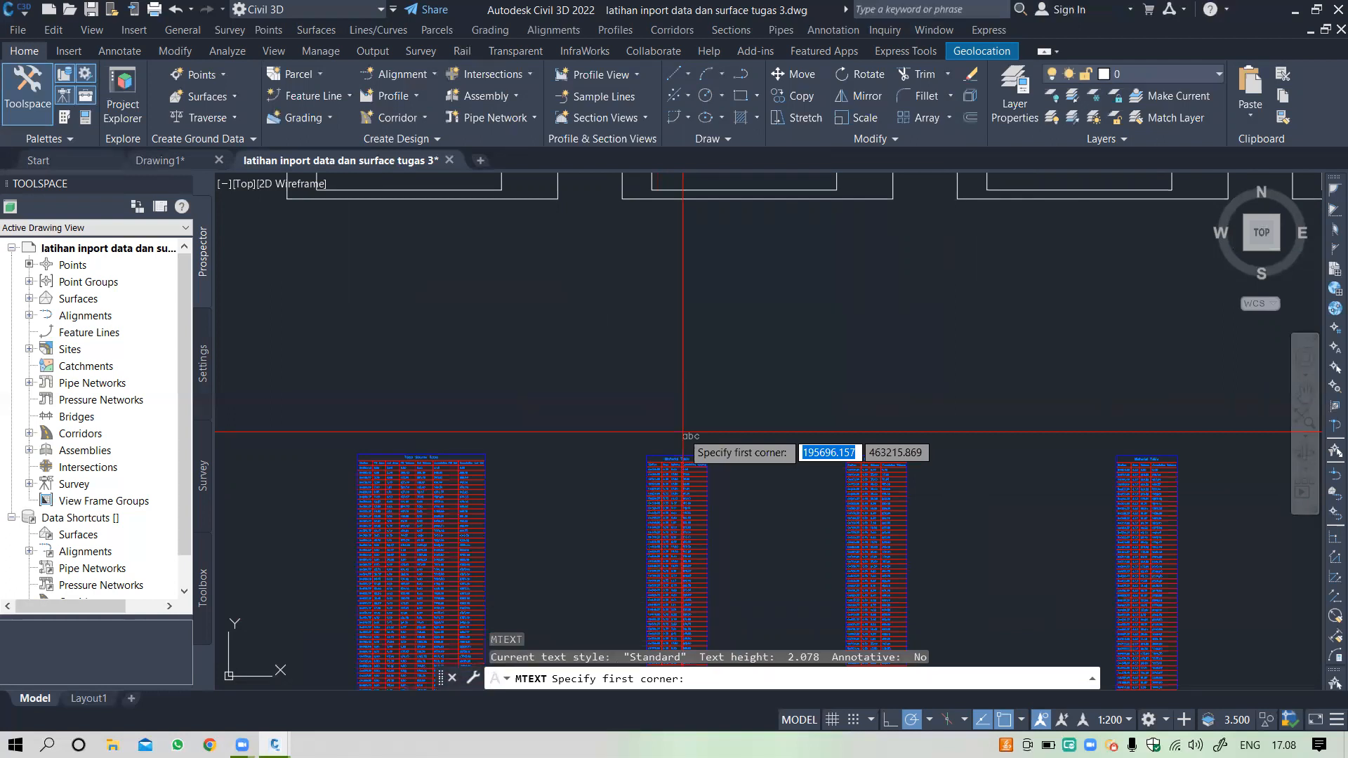
left_click(665, 424)
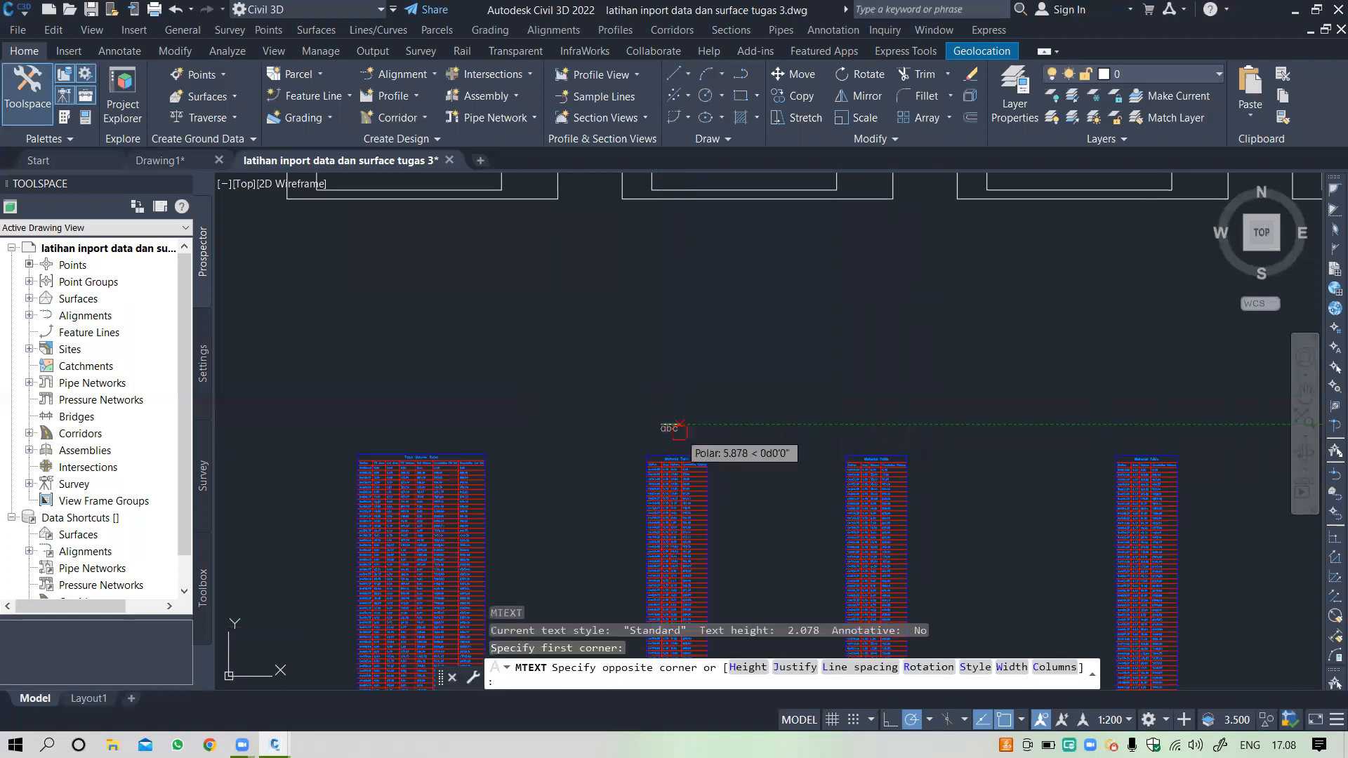
left_click(678, 427)
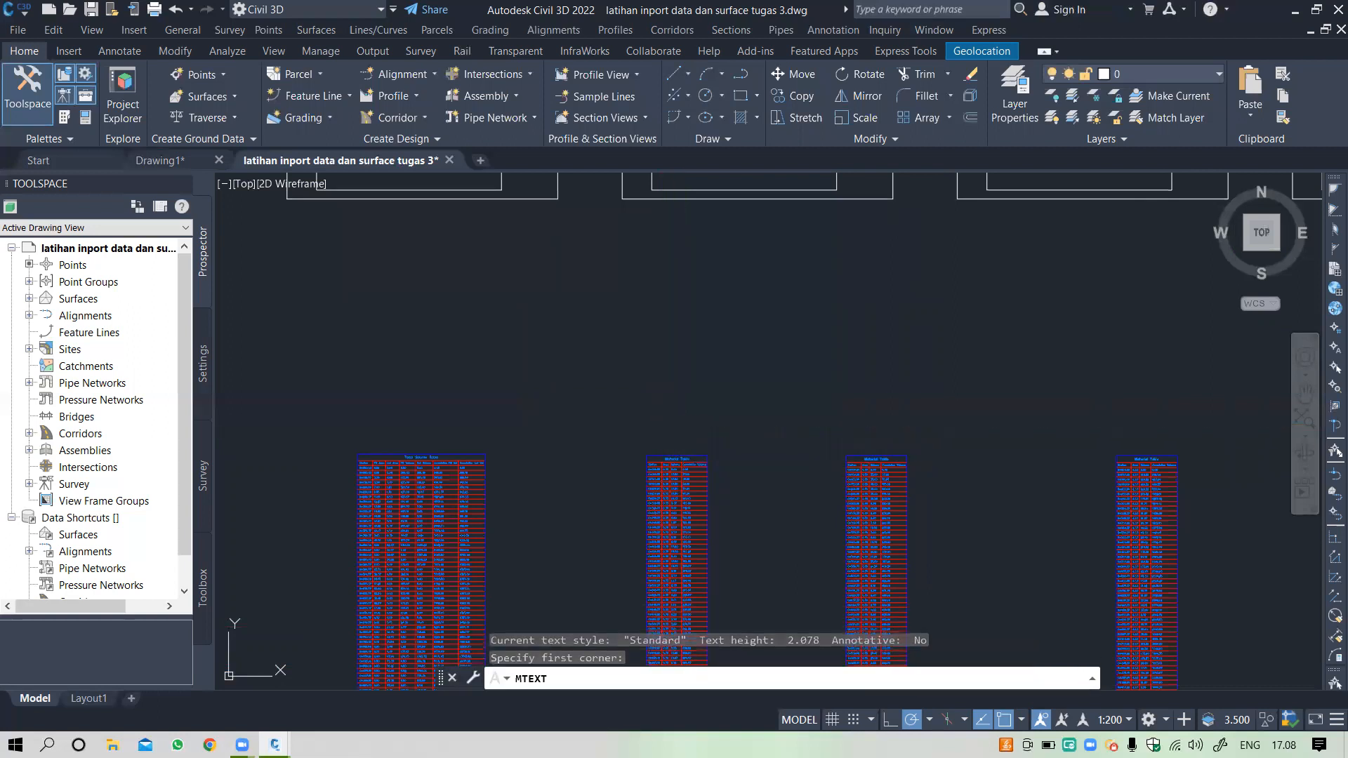
left_click(660, 424)
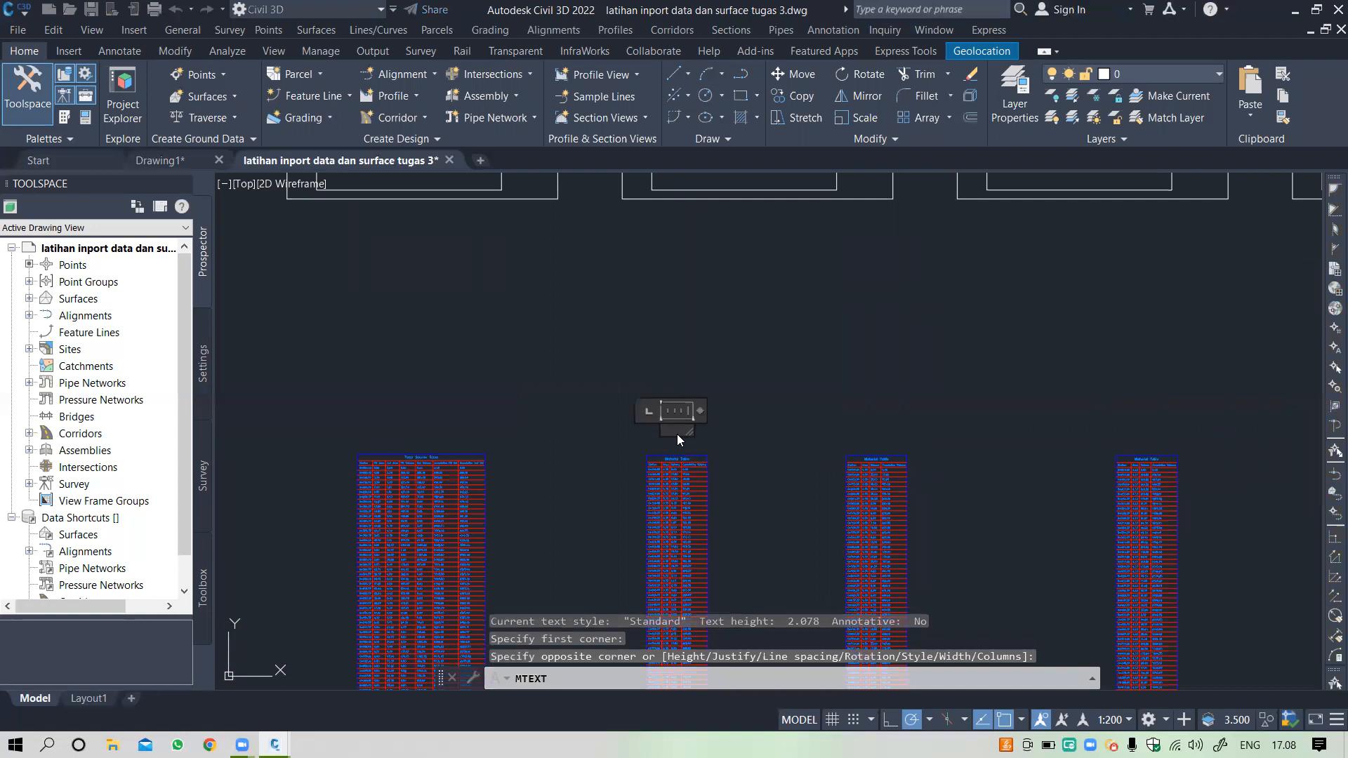
type("Mat")
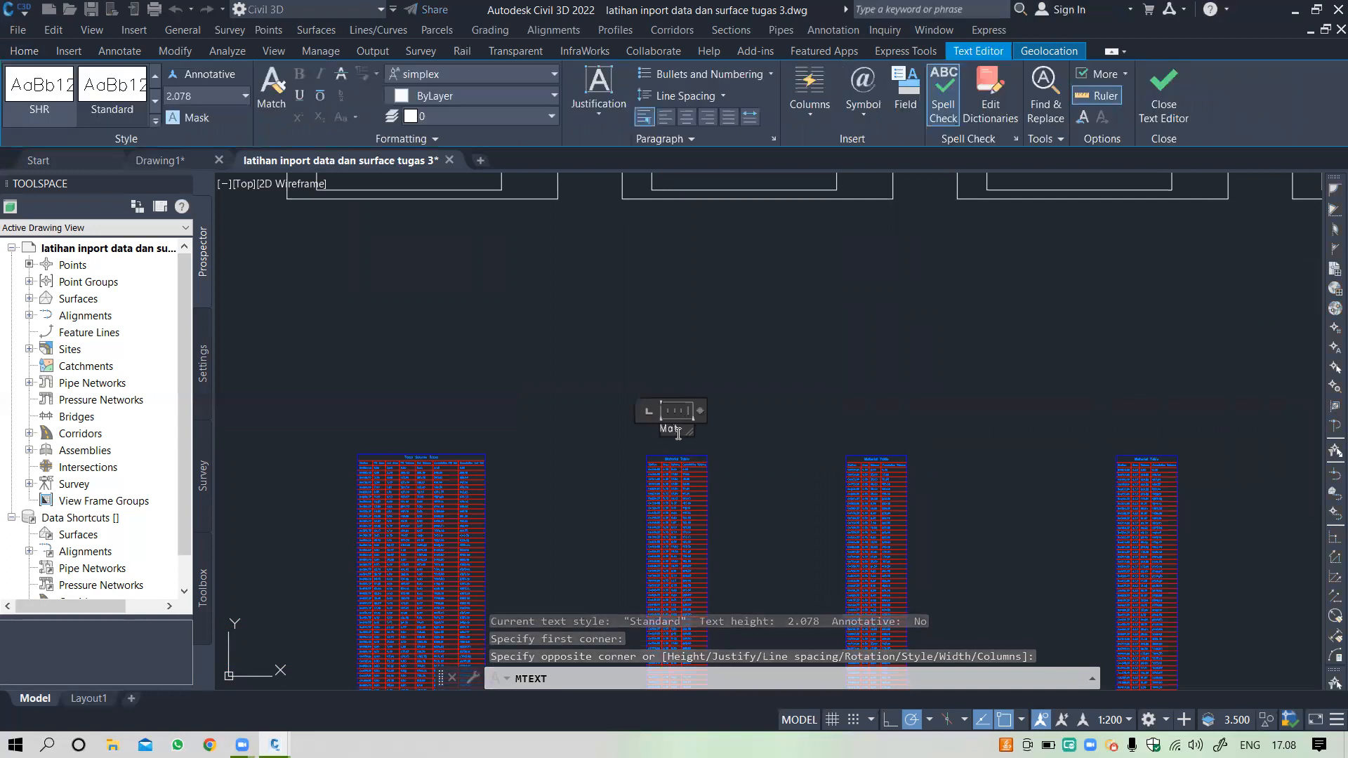
type("er")
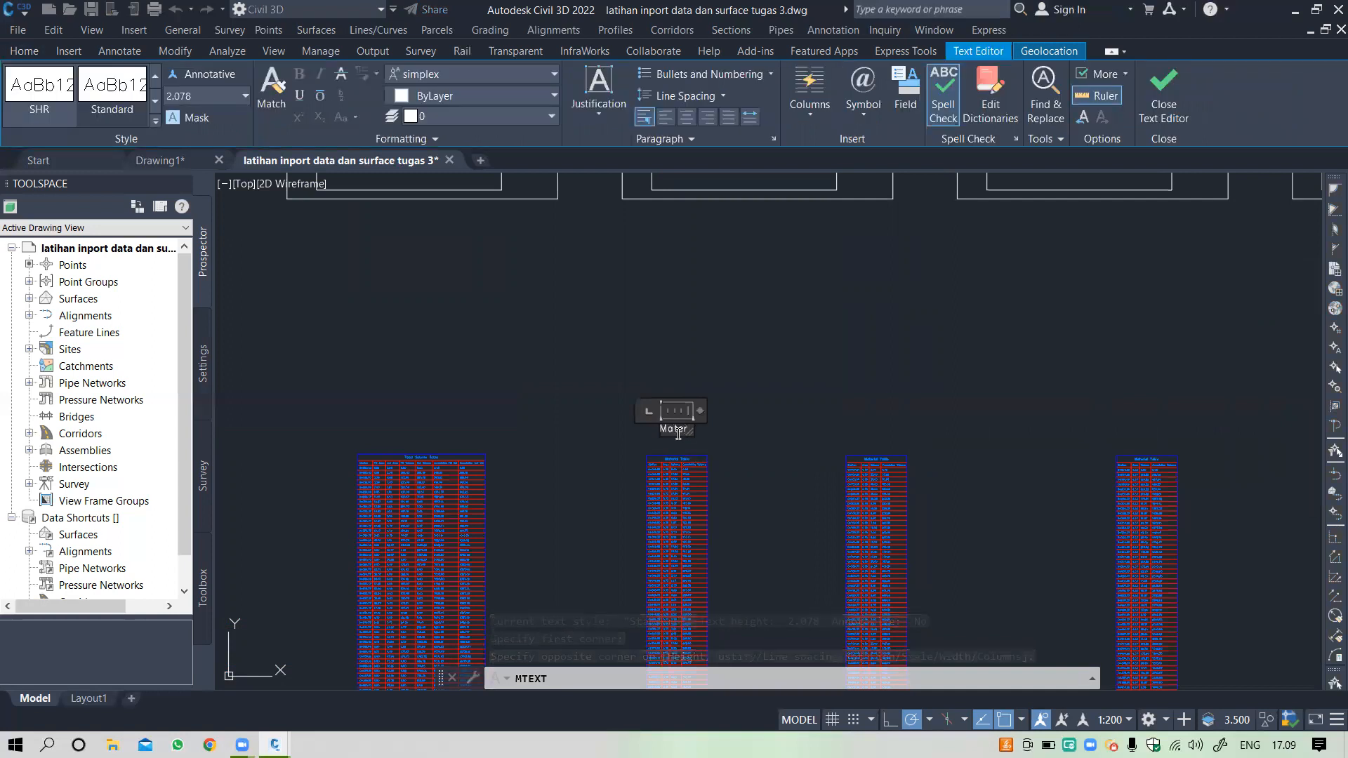
type("ial Pave")
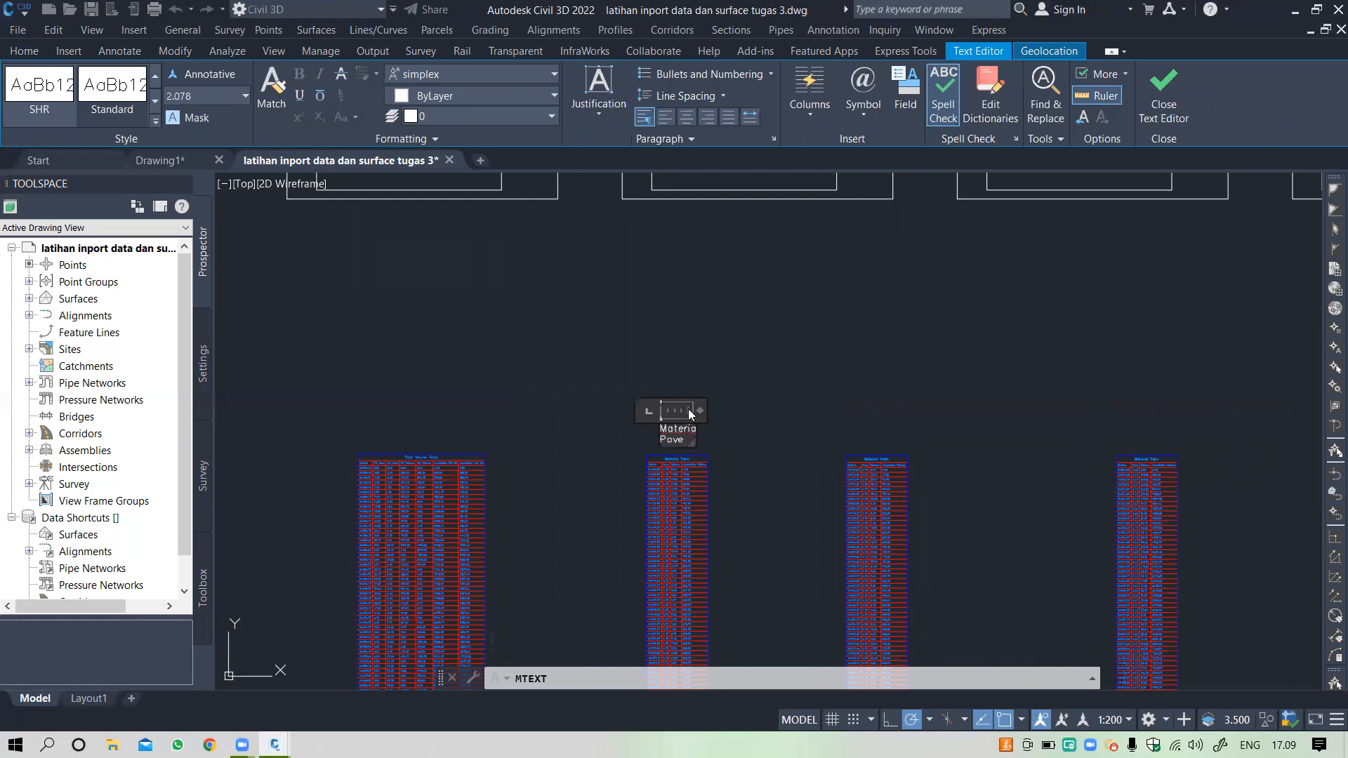
left_click_drag(694, 408, 746, 414)
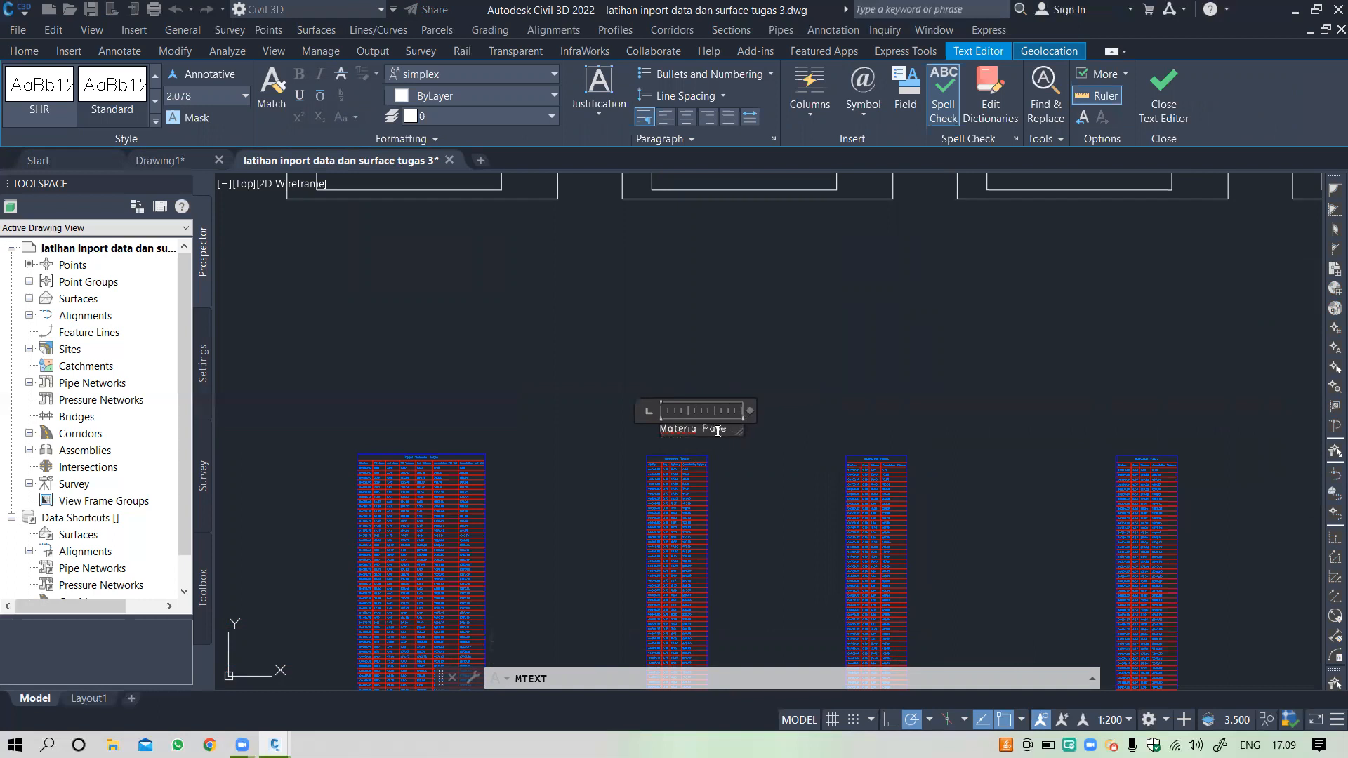
Step: Set the Materia Pave label's text height to 4 and widen its box so the text fits on one line
left_click_drag(732, 433, 646, 439)
key("BackSpace")
key("Return")
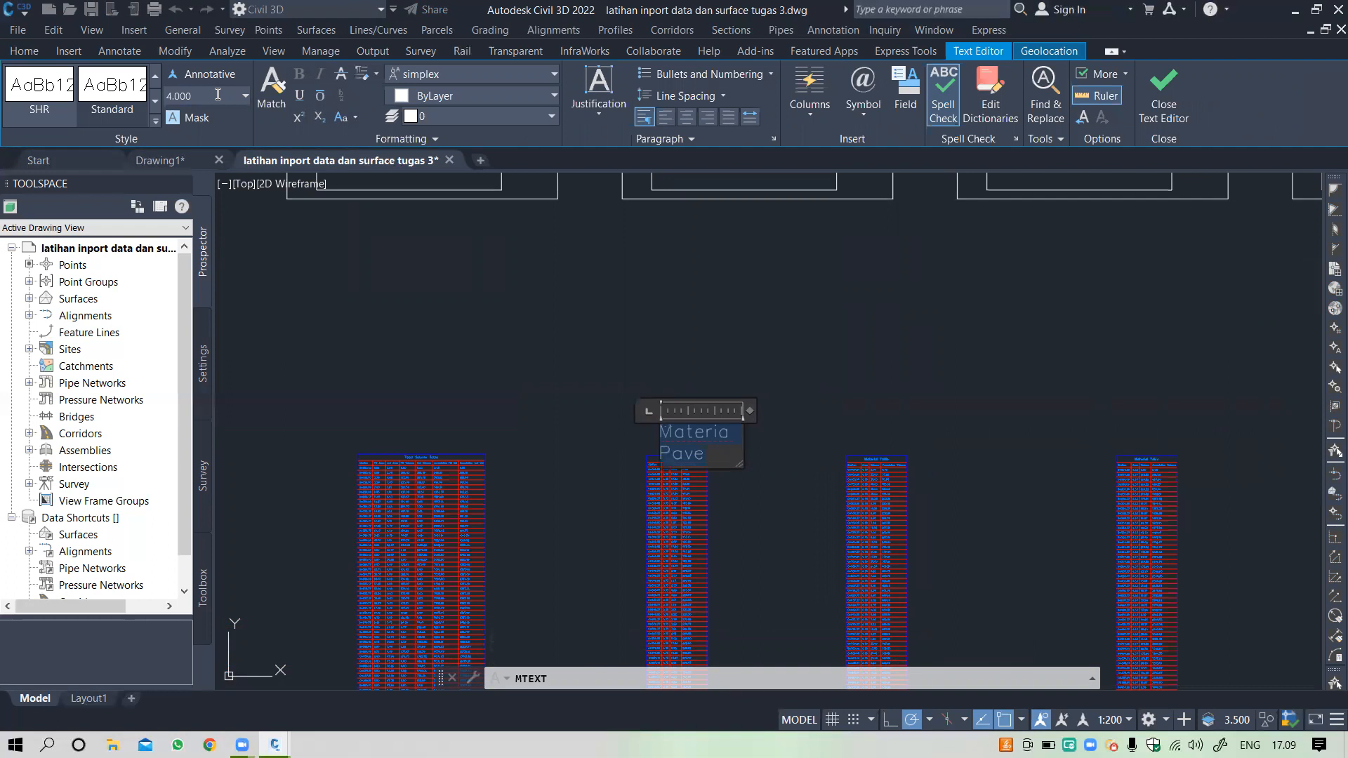
left_click_drag(747, 410, 790, 423)
left_click(809, 427)
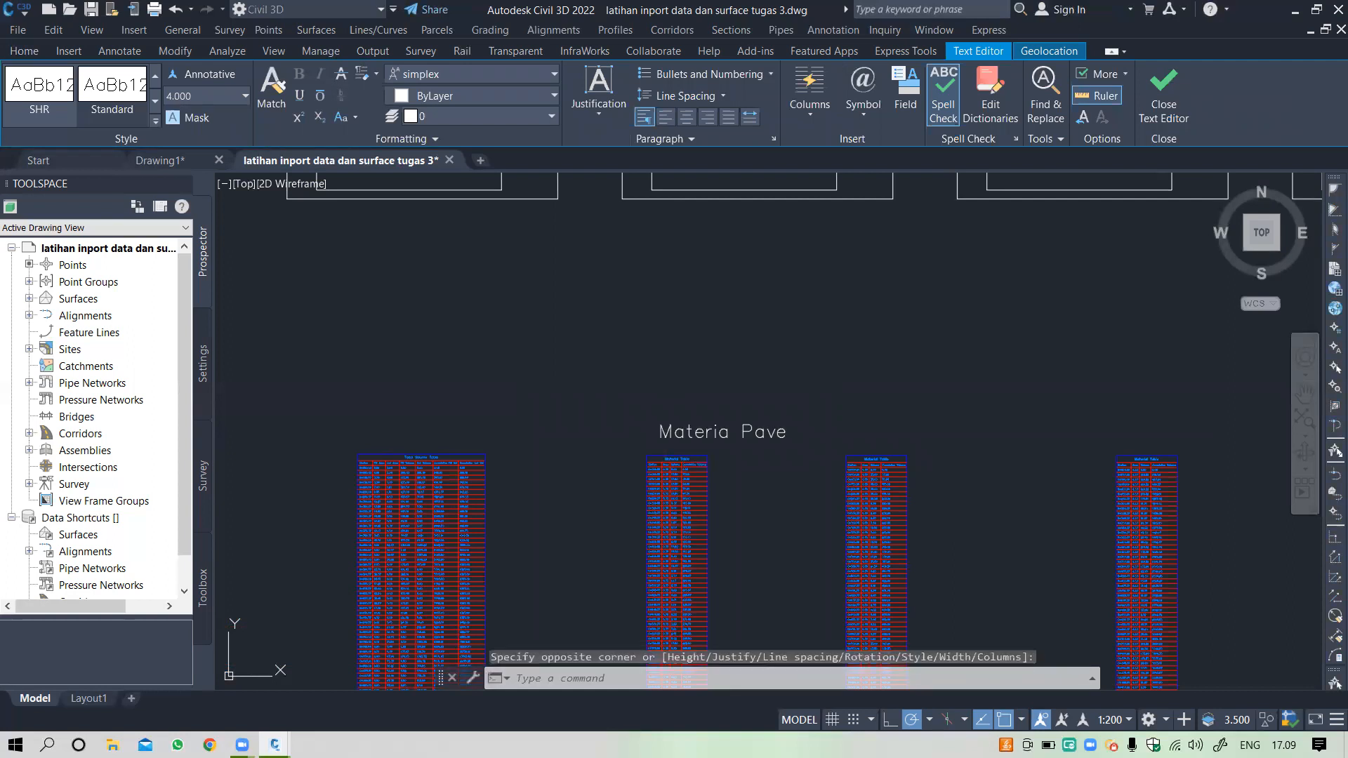
Step: Move the Materia Pave label sideways so it sits centred above the Pave volume table
scroll(744, 419, "up", 3)
left_click(740, 403)
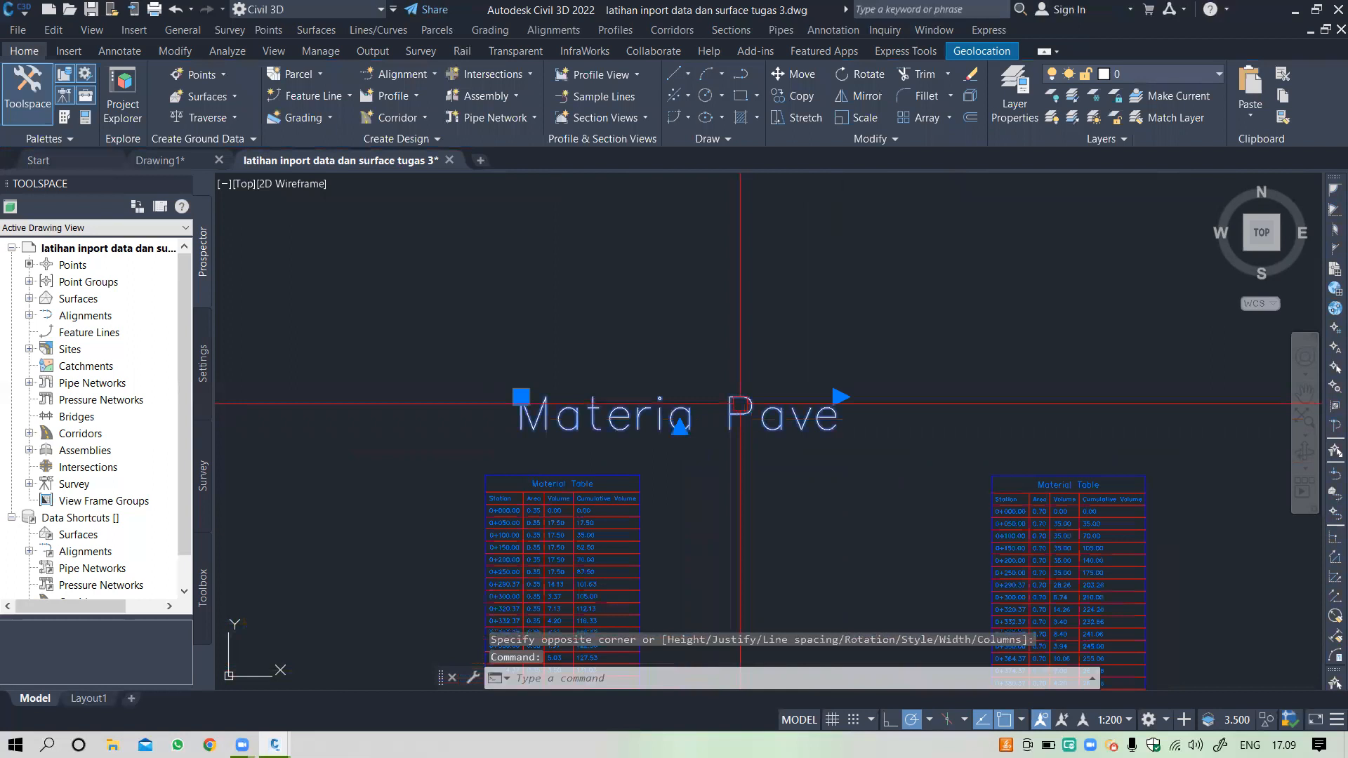
type("m")
key("Return")
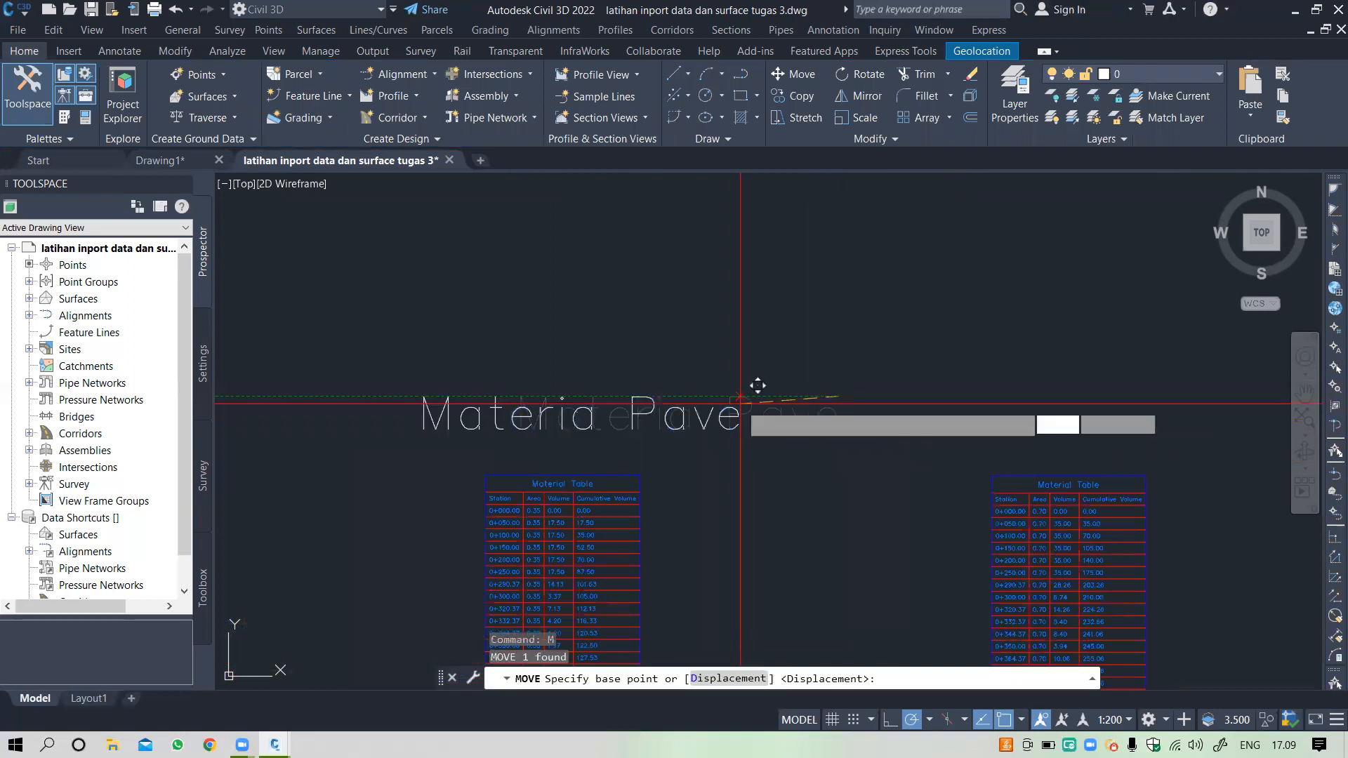
left_click(837, 397)
left_click(720, 403)
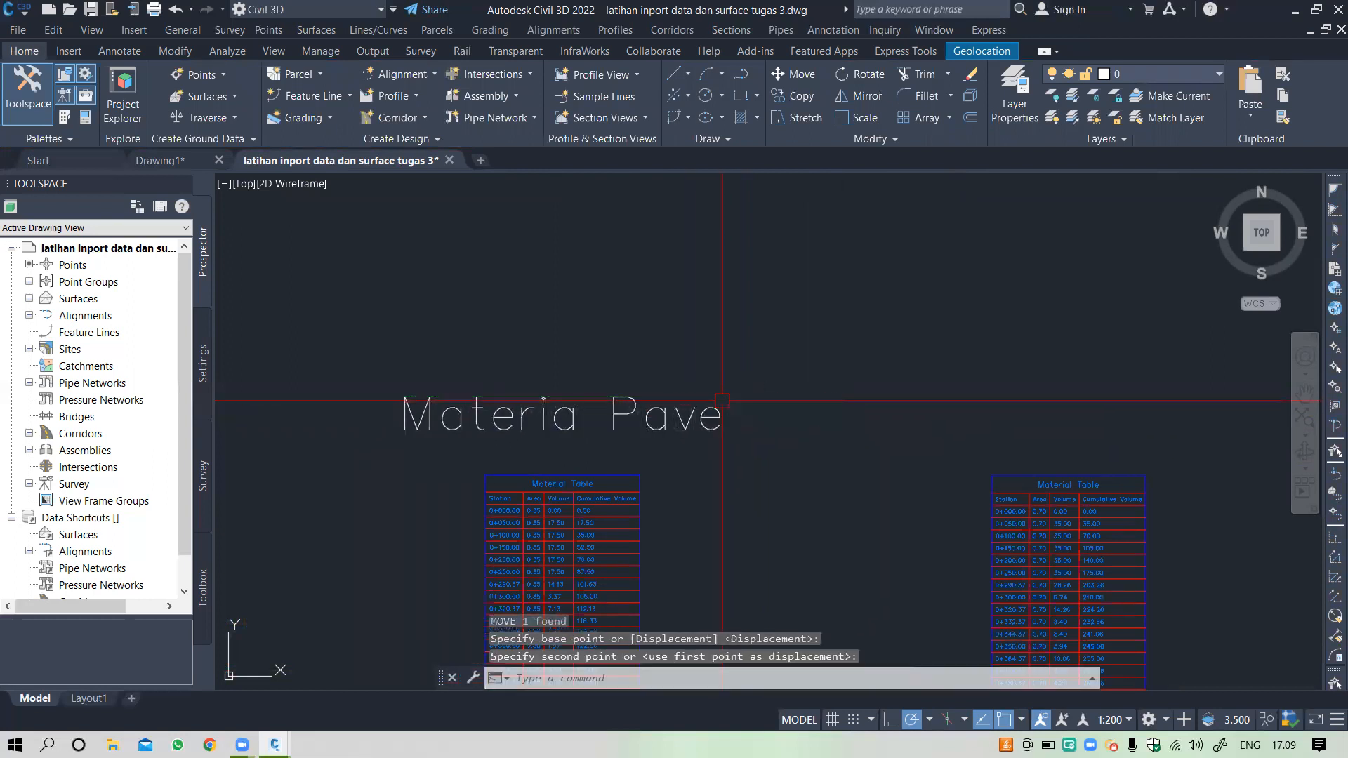
Step: Copy the Materia Pave label to level positions above the Base and SubBase volume tables
left_click(630, 405)
type("co")
key("Return")
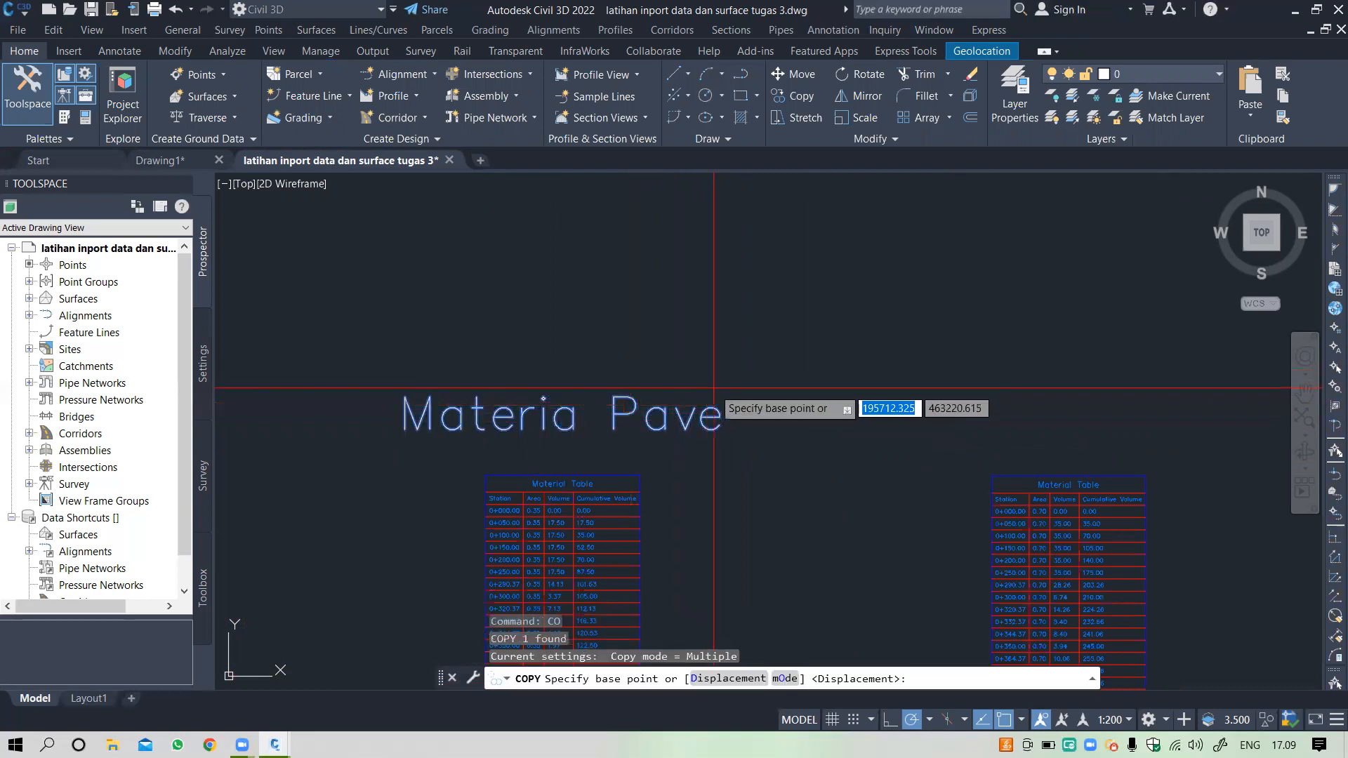
left_click(695, 411)
scroll(779, 394, "down", 4)
middle_click_drag(779, 393, 685, 384)
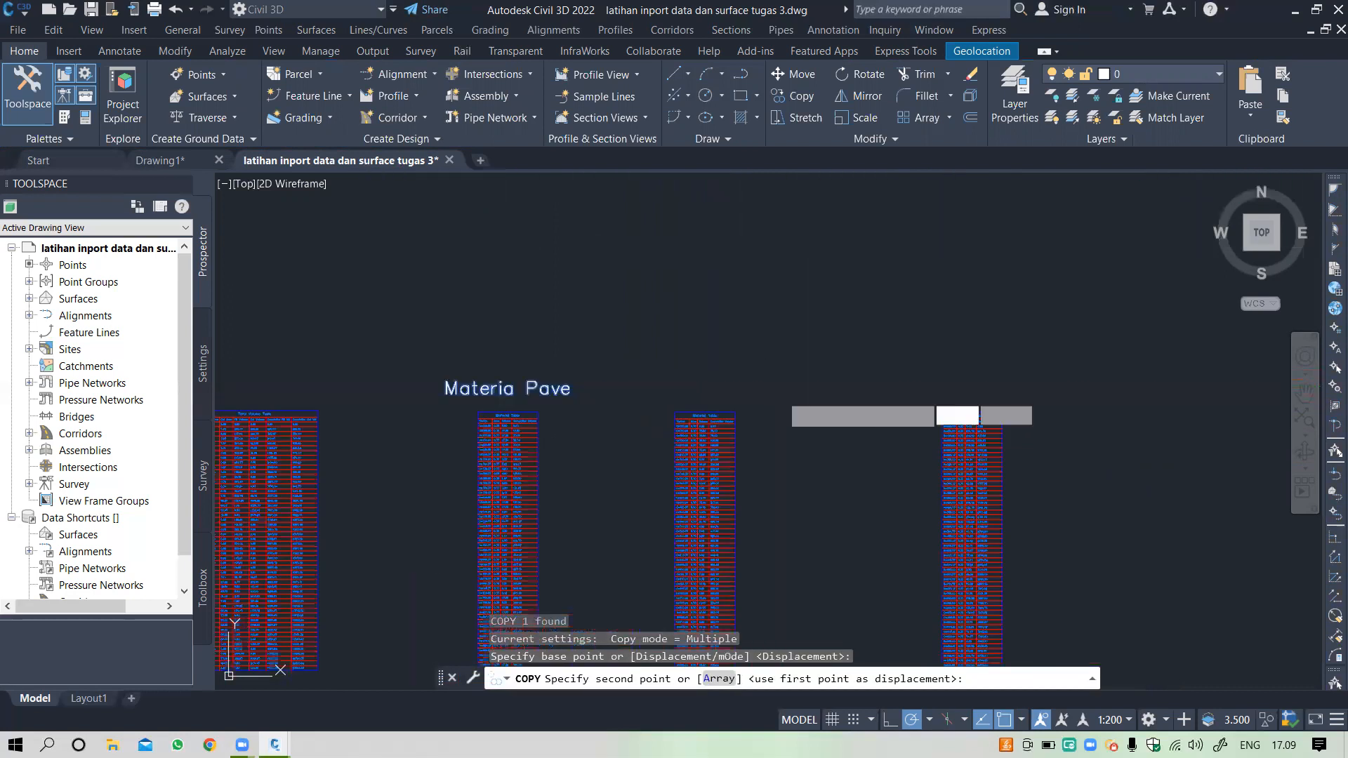
scroll(776, 386, "up", 4)
left_click(758, 372)
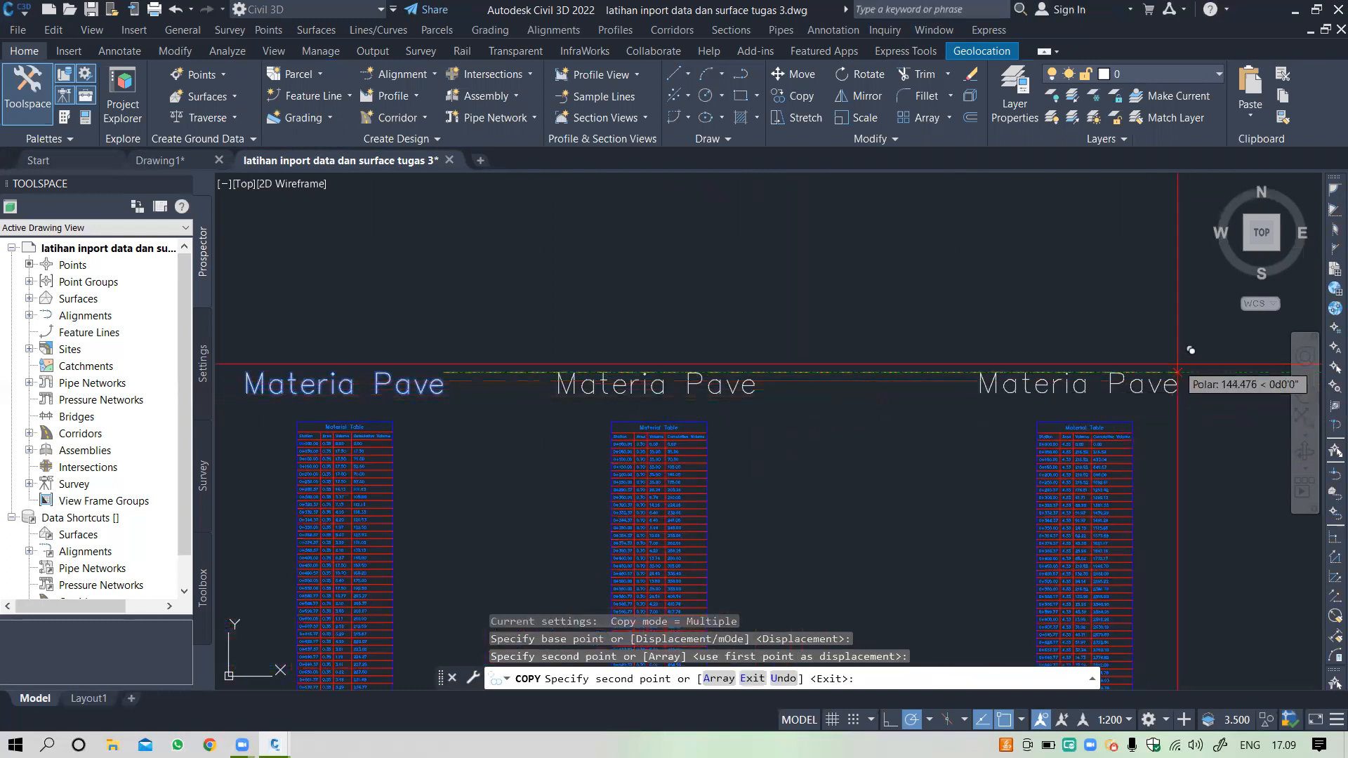
left_click(1177, 371)
key("Escape")
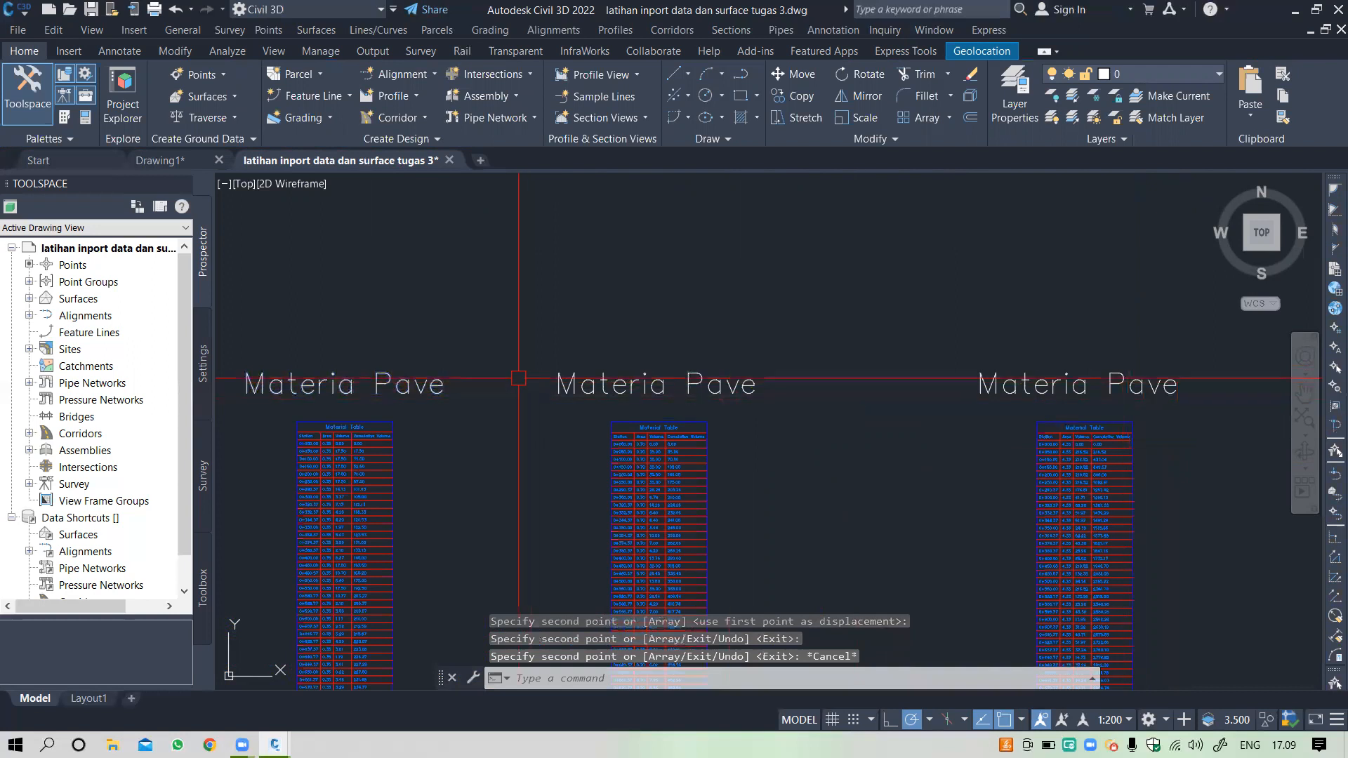
Step: Change the label copy above the Base volume table to read "Materia Base"
left_click(659, 379)
double_click(748, 386)
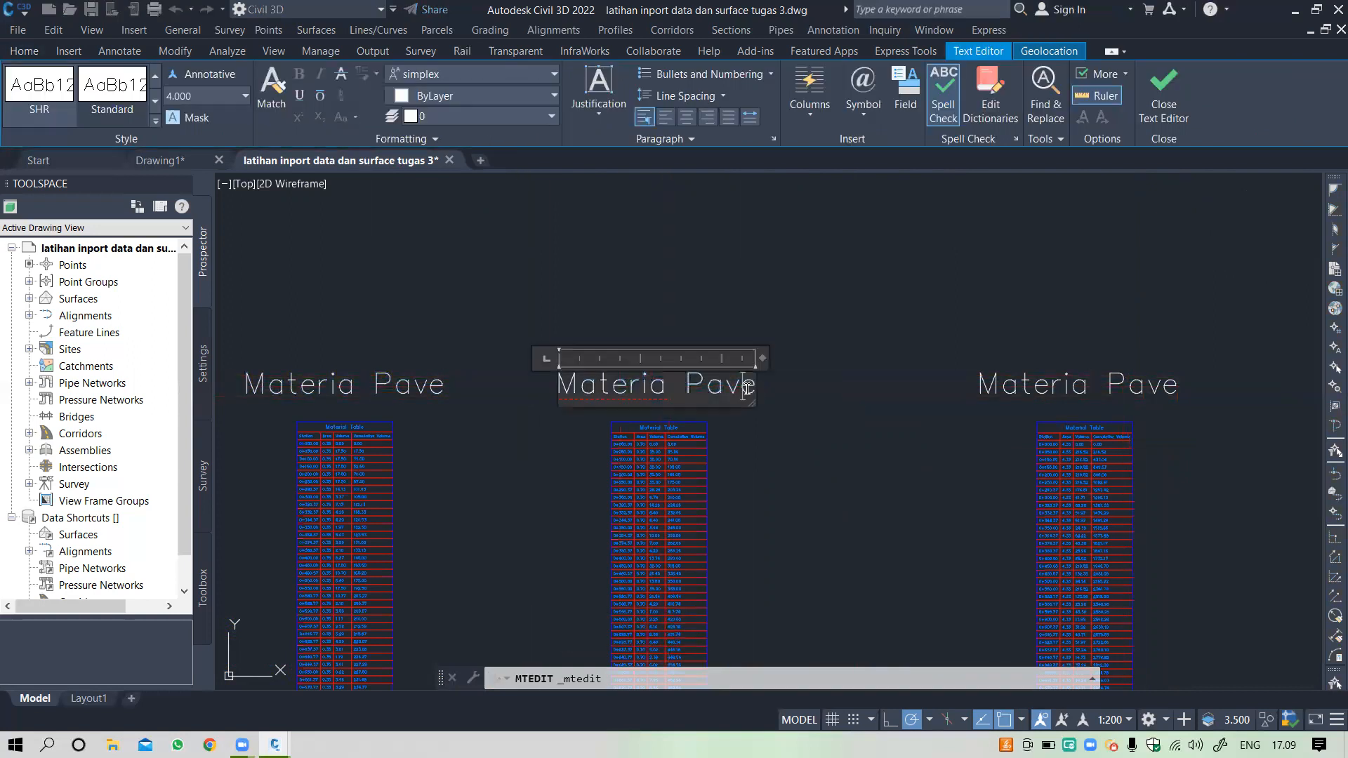
key("BackSpace")
key("BackSpace")
key("BackSpace")
key("BackSpace")
type("bas")
key("BackSpace")
key("BackSpace")
key("BackSpace")
type("Bas")
key("BackSpace")
type("se")
left_click(803, 315)
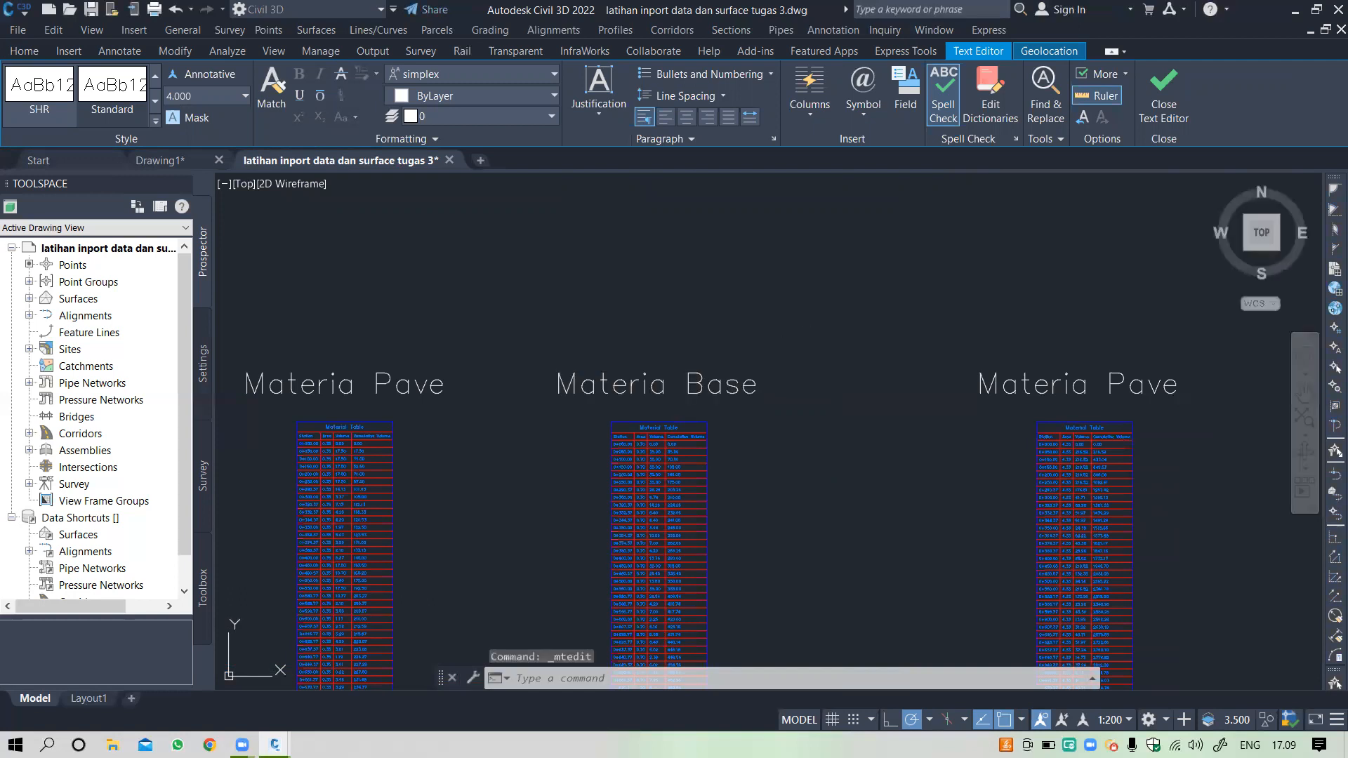
Step: Change the label copy above the SubBase volume table to "Materia Sub Base" and widen its box to keep one line
left_click(1079, 387)
double_click(1078, 387)
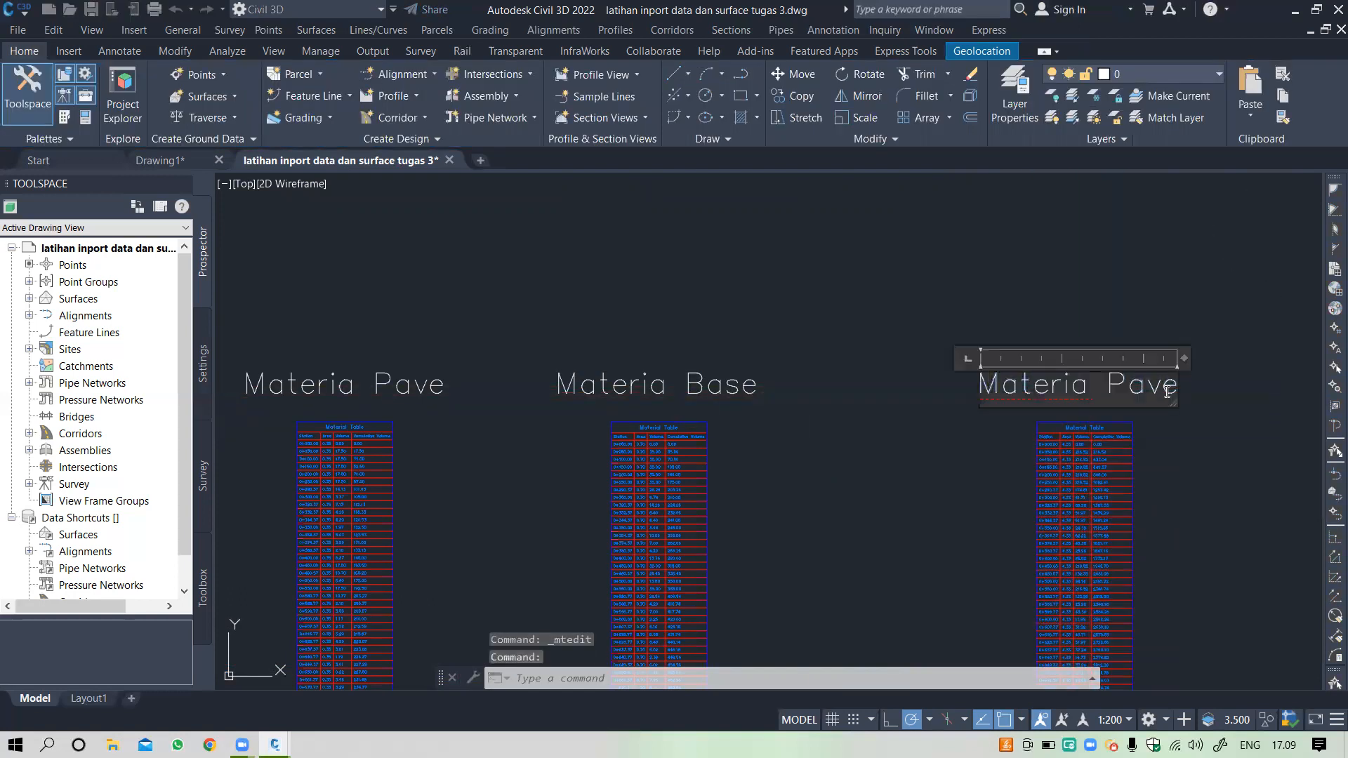
key("BackSpace")
key("BackSpace")
key("BackSpace")
key("BackSpace")
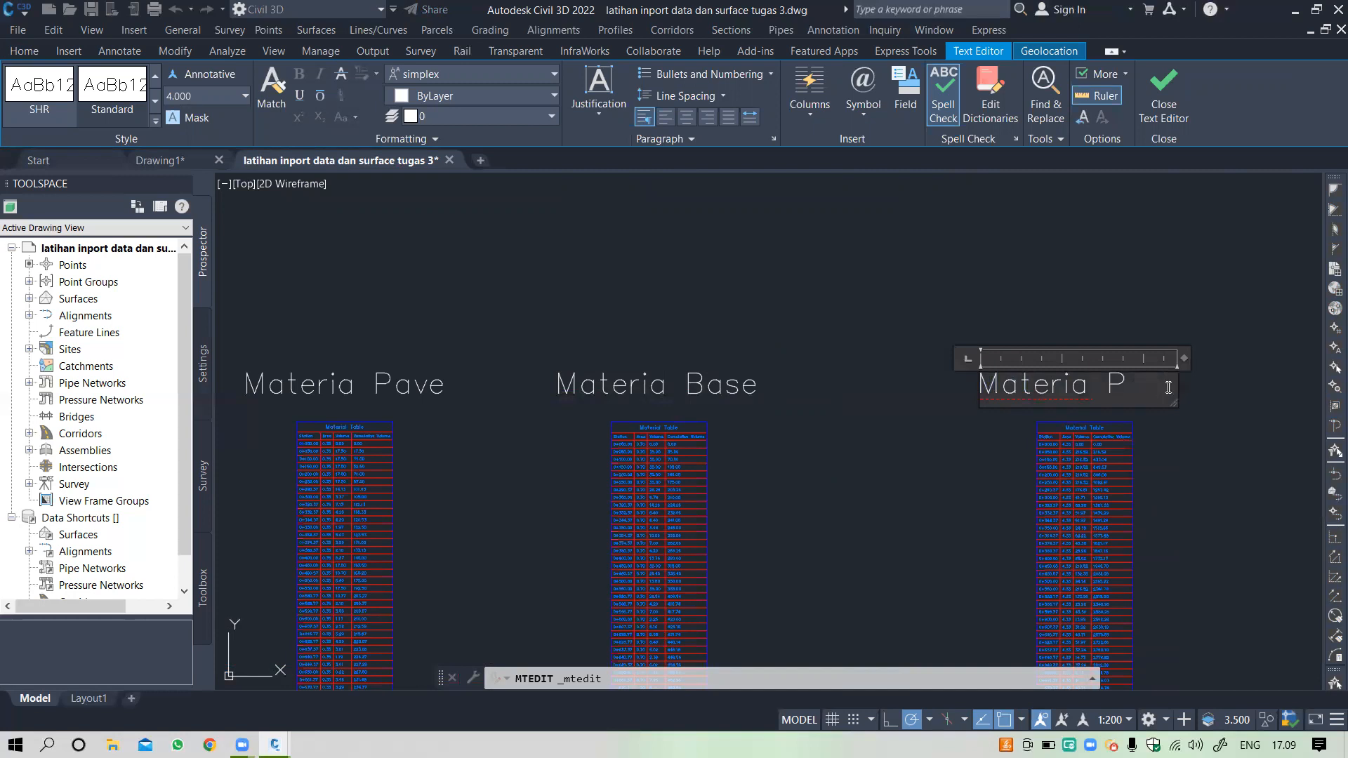
type("Sub Base")
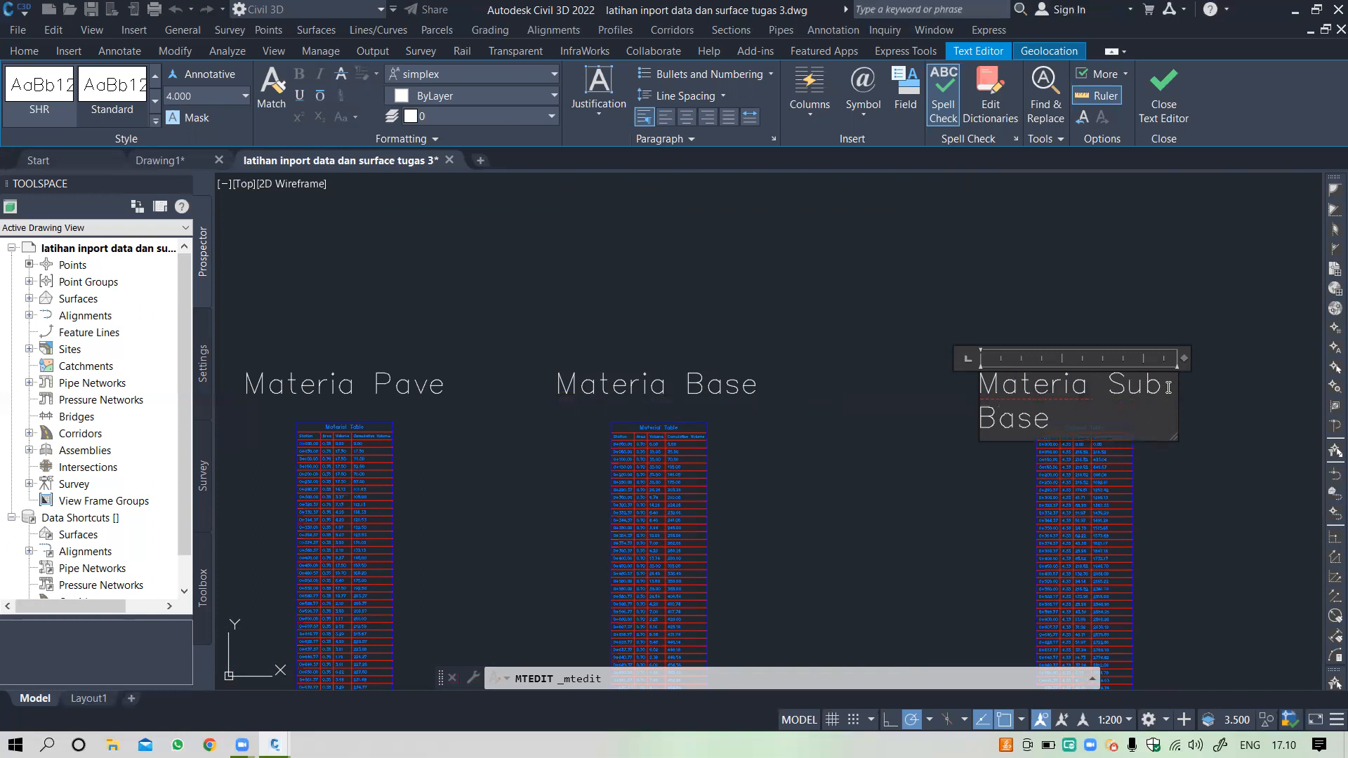
left_click_drag(1217, 365, 1260, 365)
left_click(1222, 315)
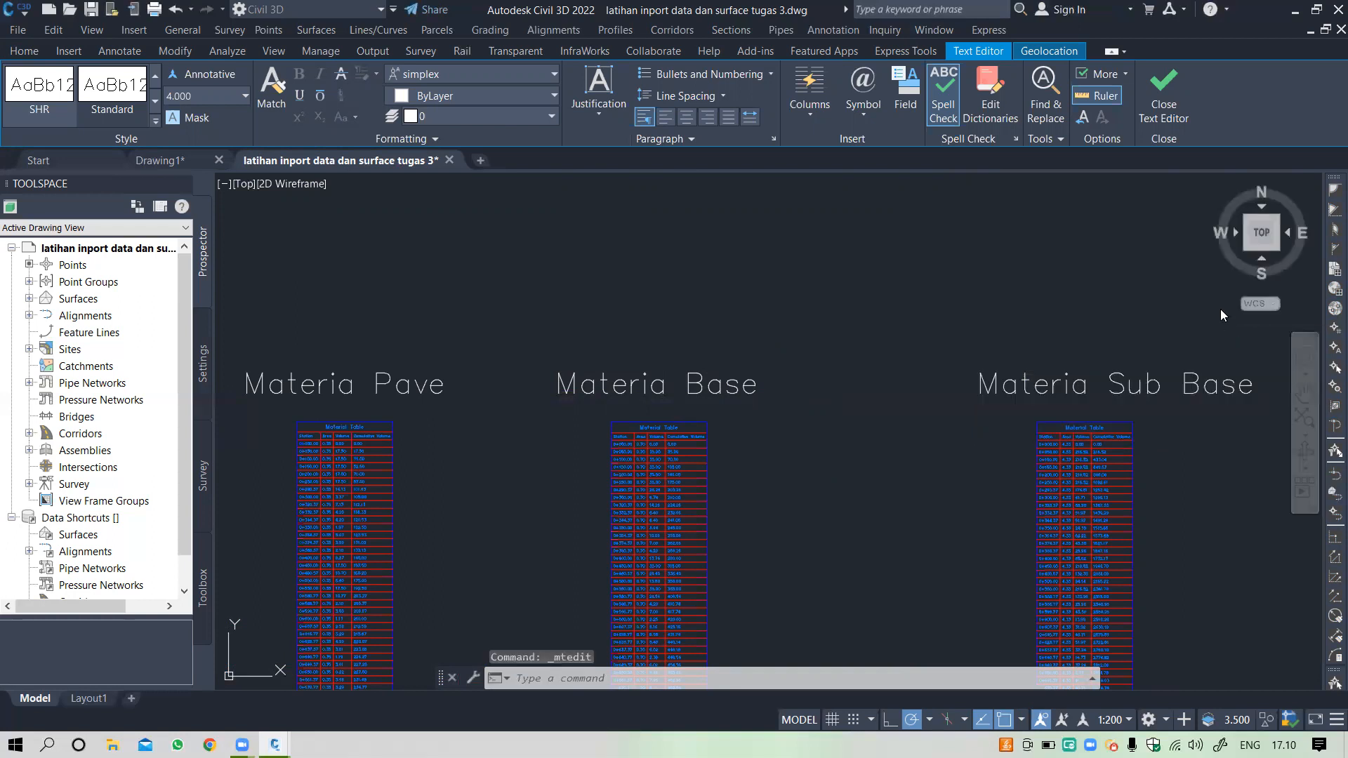
Step: Open the section view group properties from the cross section at station 0+000.00
scroll(793, 471, "down", 5)
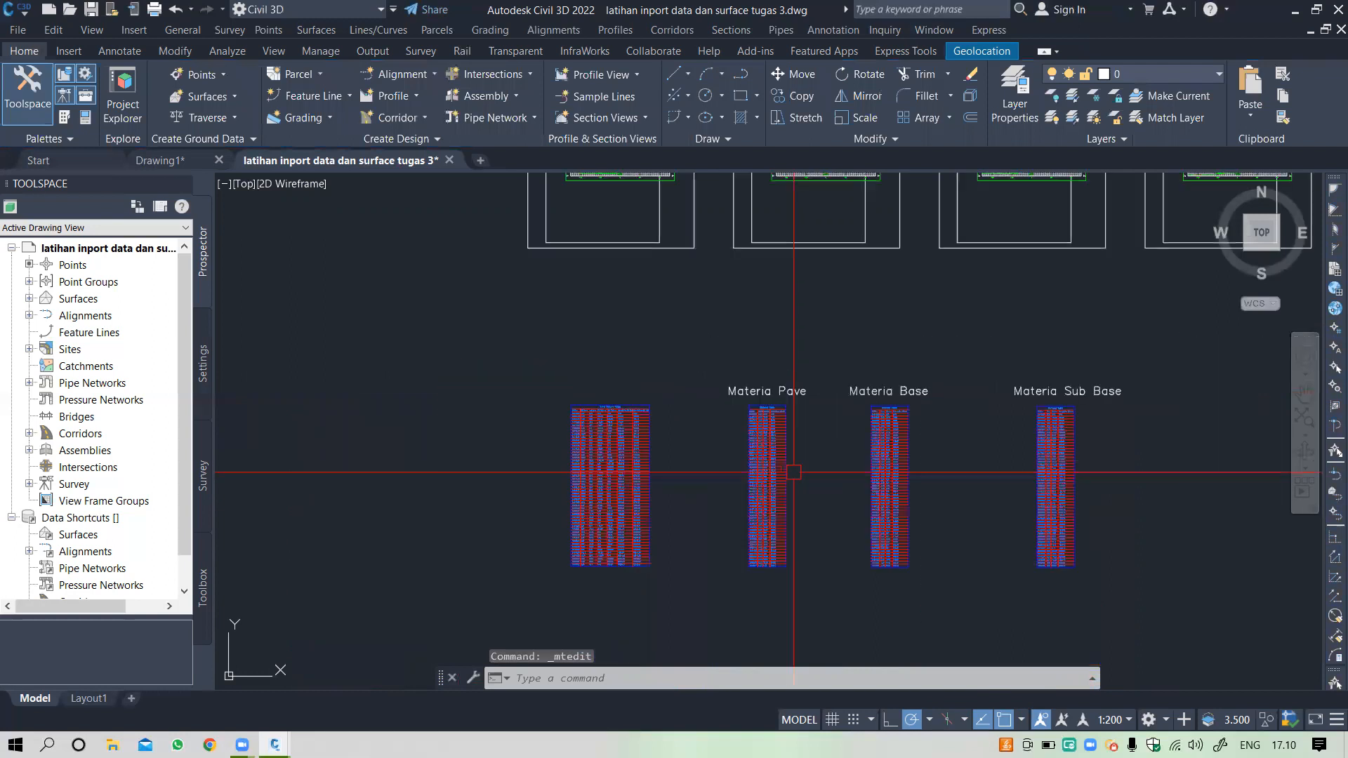
scroll(806, 445, "up", 2)
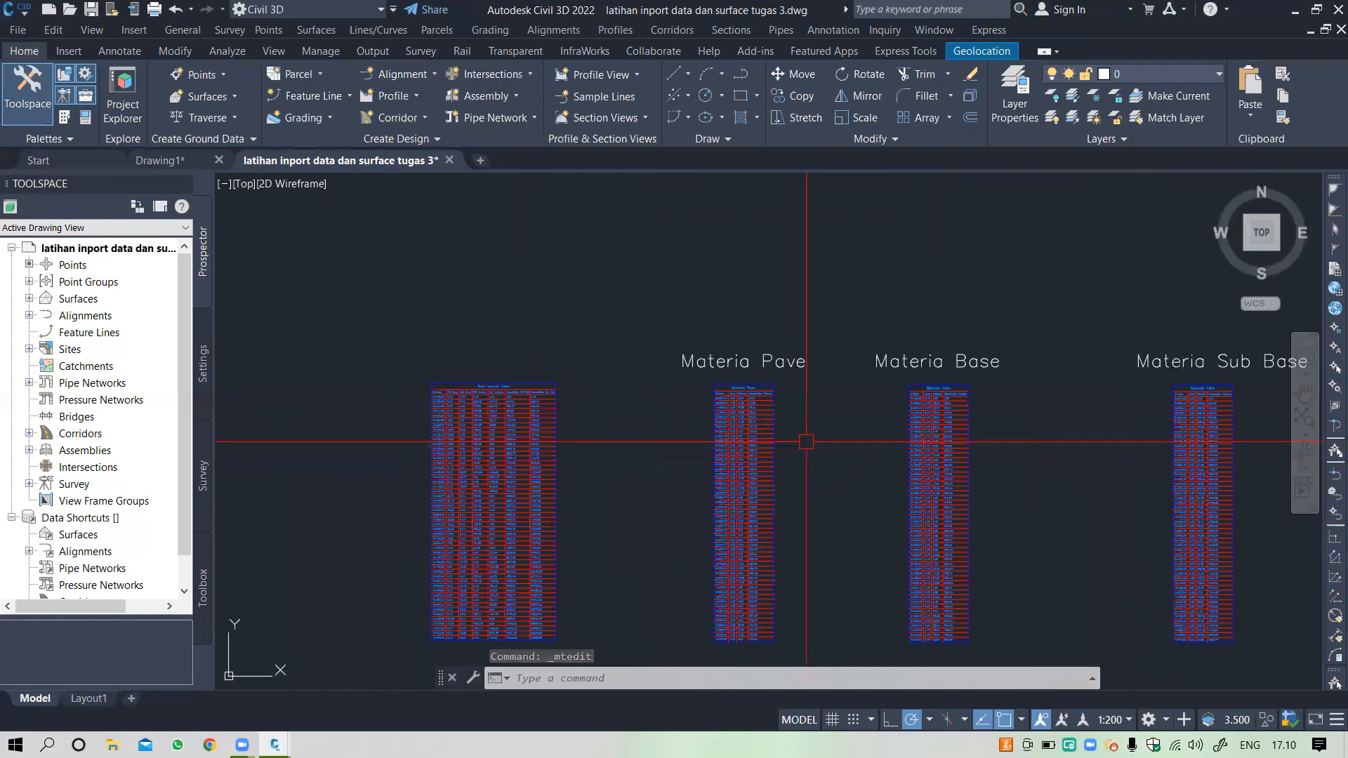
scroll(704, 407, "down", 4)
scroll(656, 276, "down", 2)
scroll(601, 310, "up", 6)
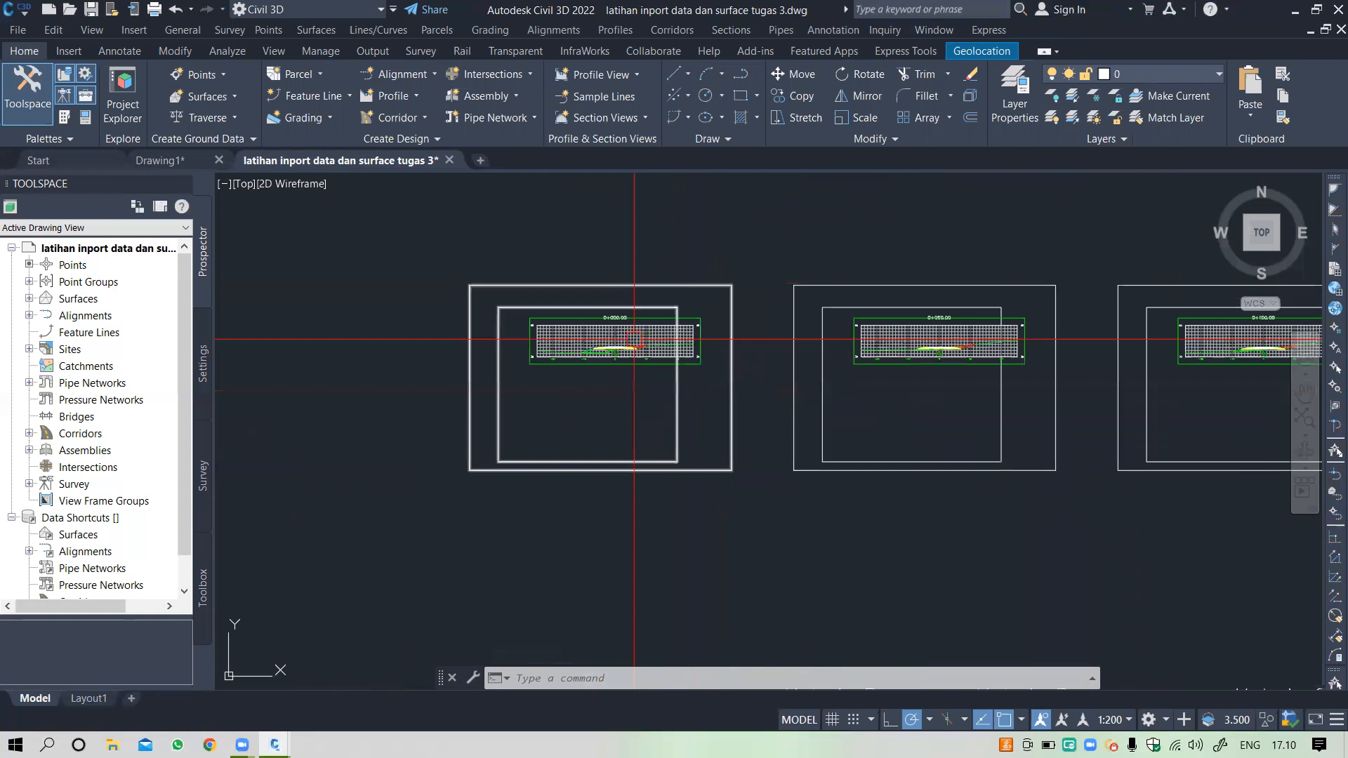
scroll(587, 321, "up", 2)
left_click(569, 332)
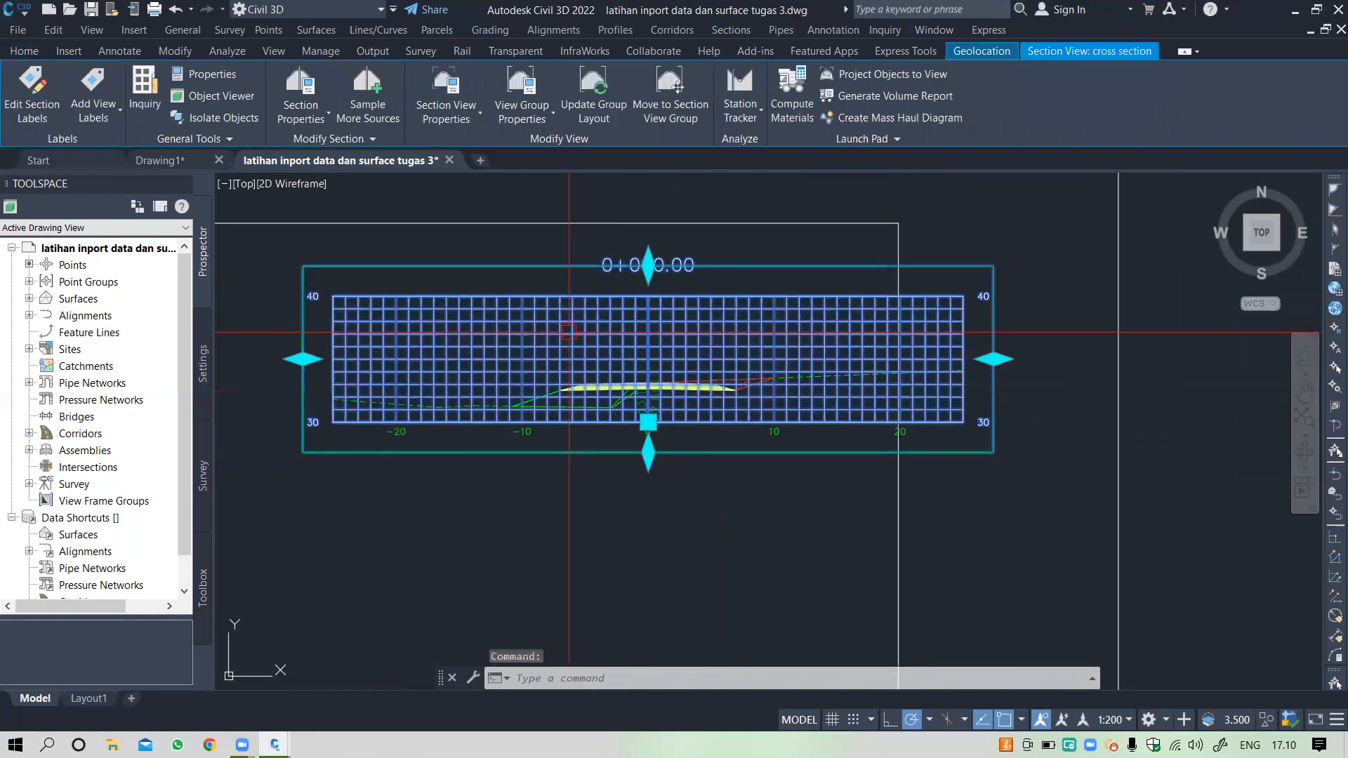
right_click(569, 332)
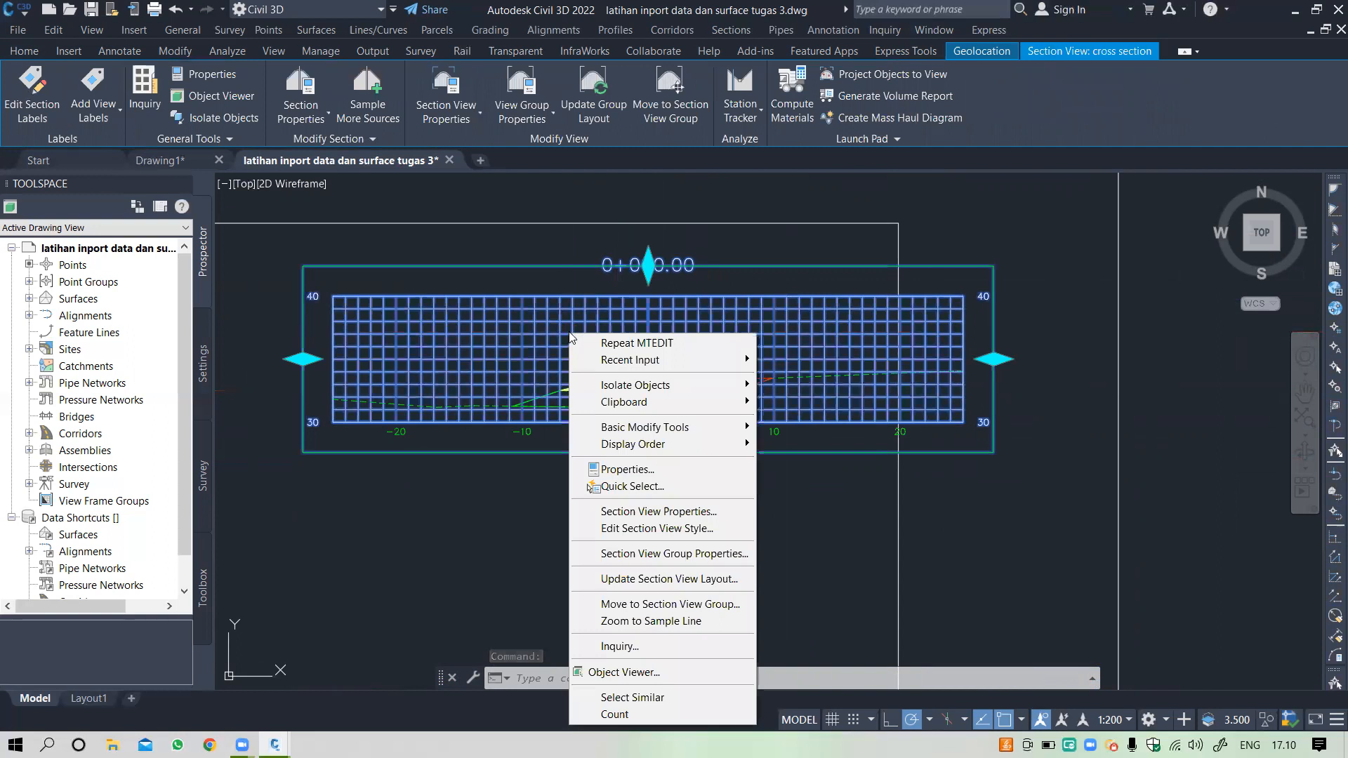
left_click(661, 554)
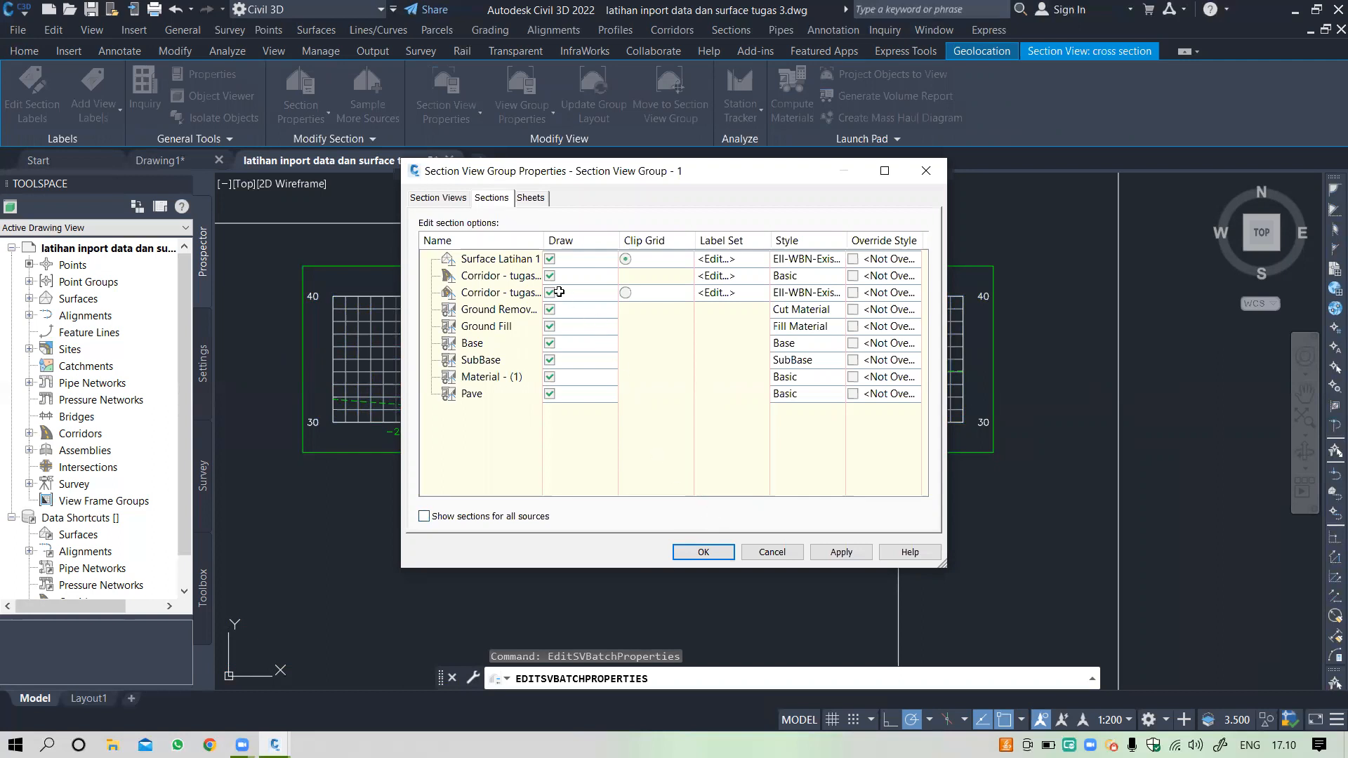
Step: Review the group's section view list, sheet layout and section drawing options
left_click(441, 199)
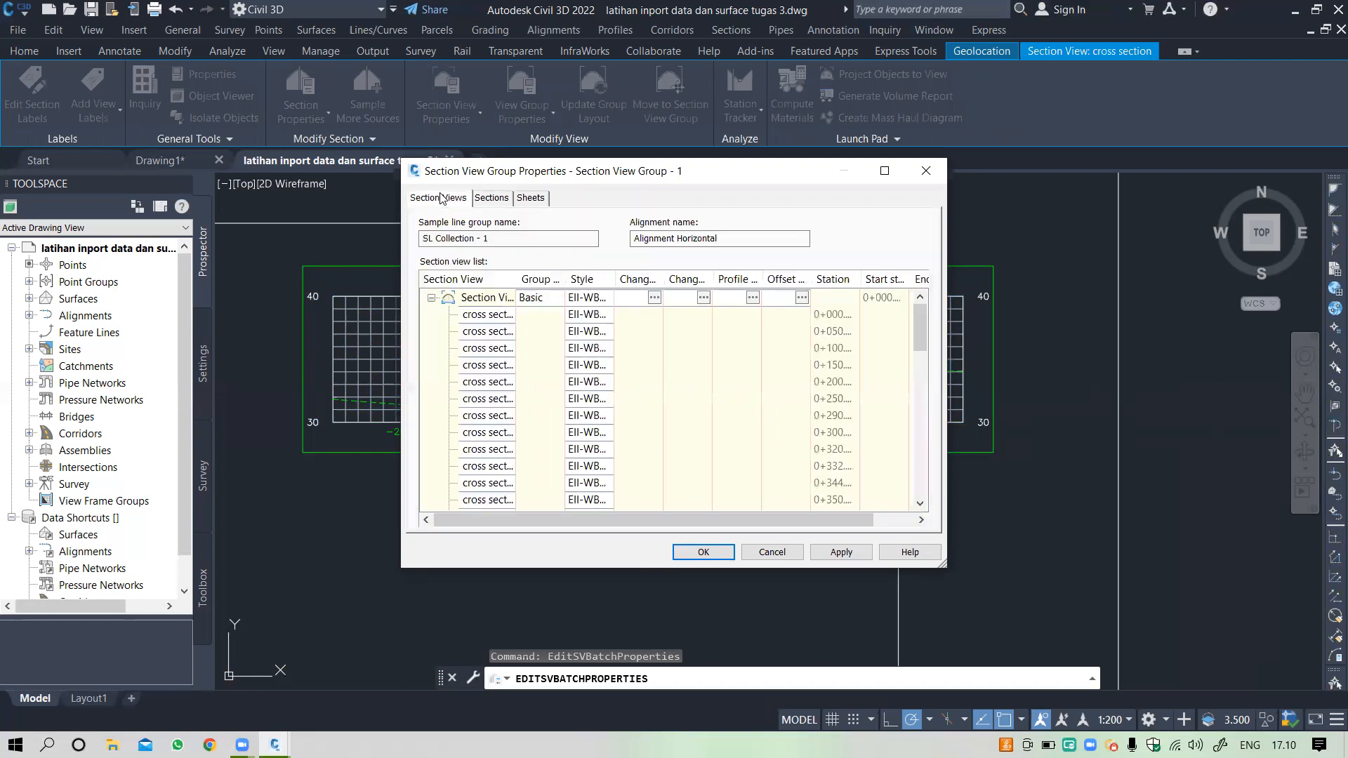
left_click(502, 199)
left_click(531, 200)
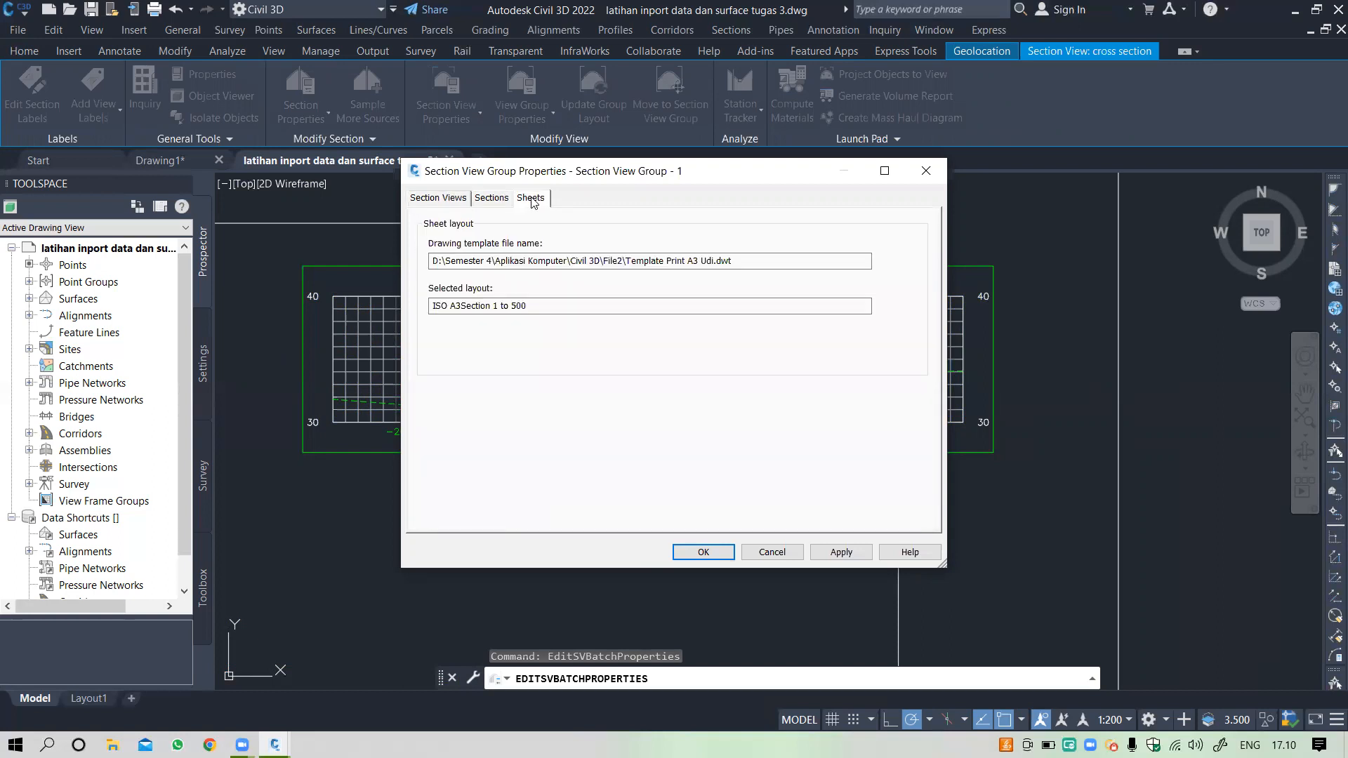
left_click(495, 198)
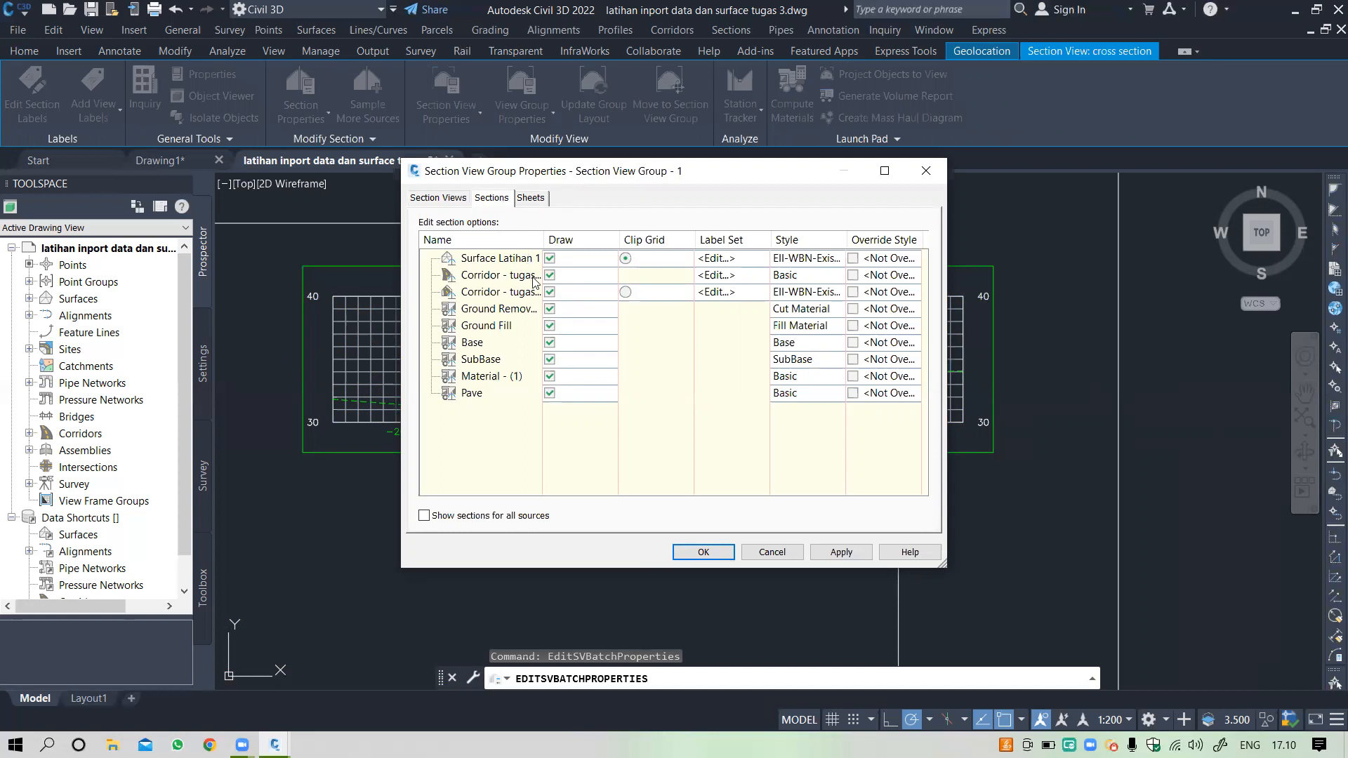
Step: Open the Cut Material shape style used by the Ground Removed section and show its Section view direction display settings
left_click(819, 312)
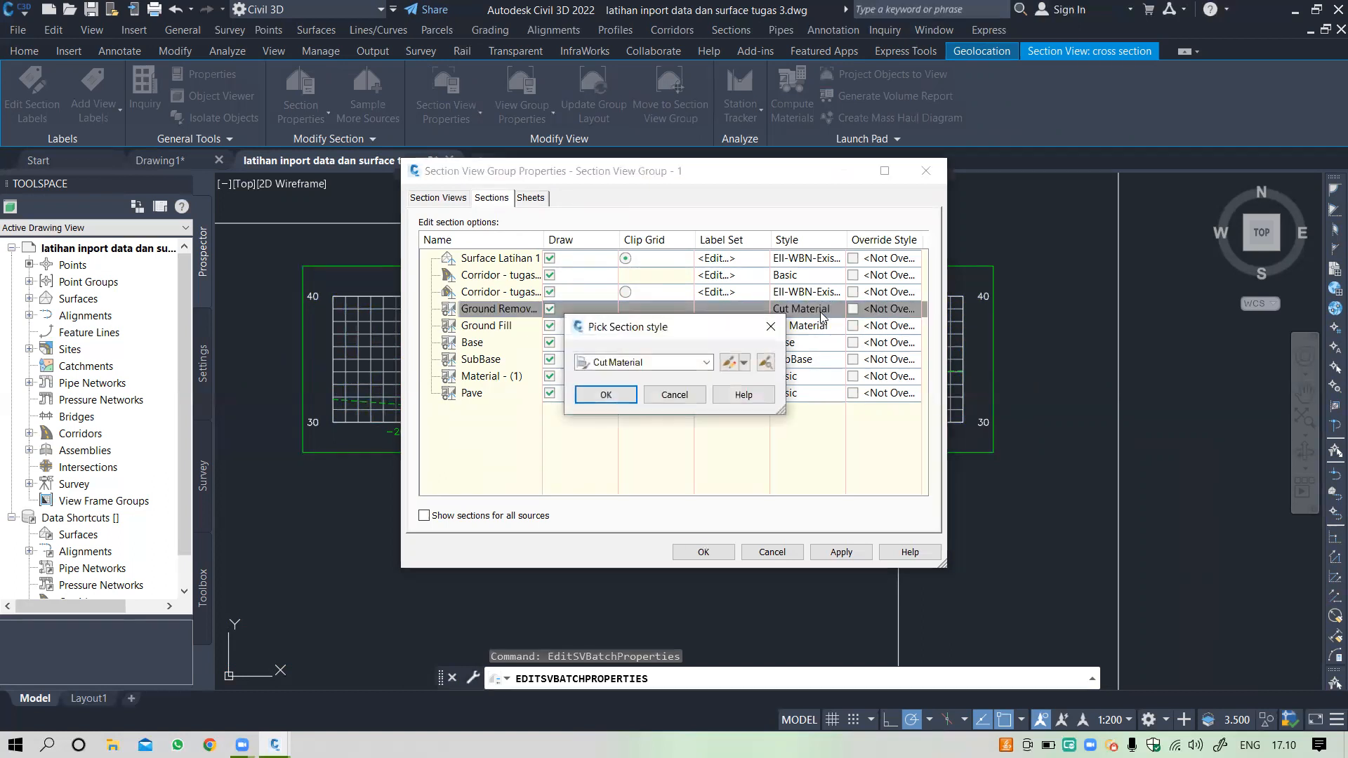
left_click(705, 363)
left_click(702, 364)
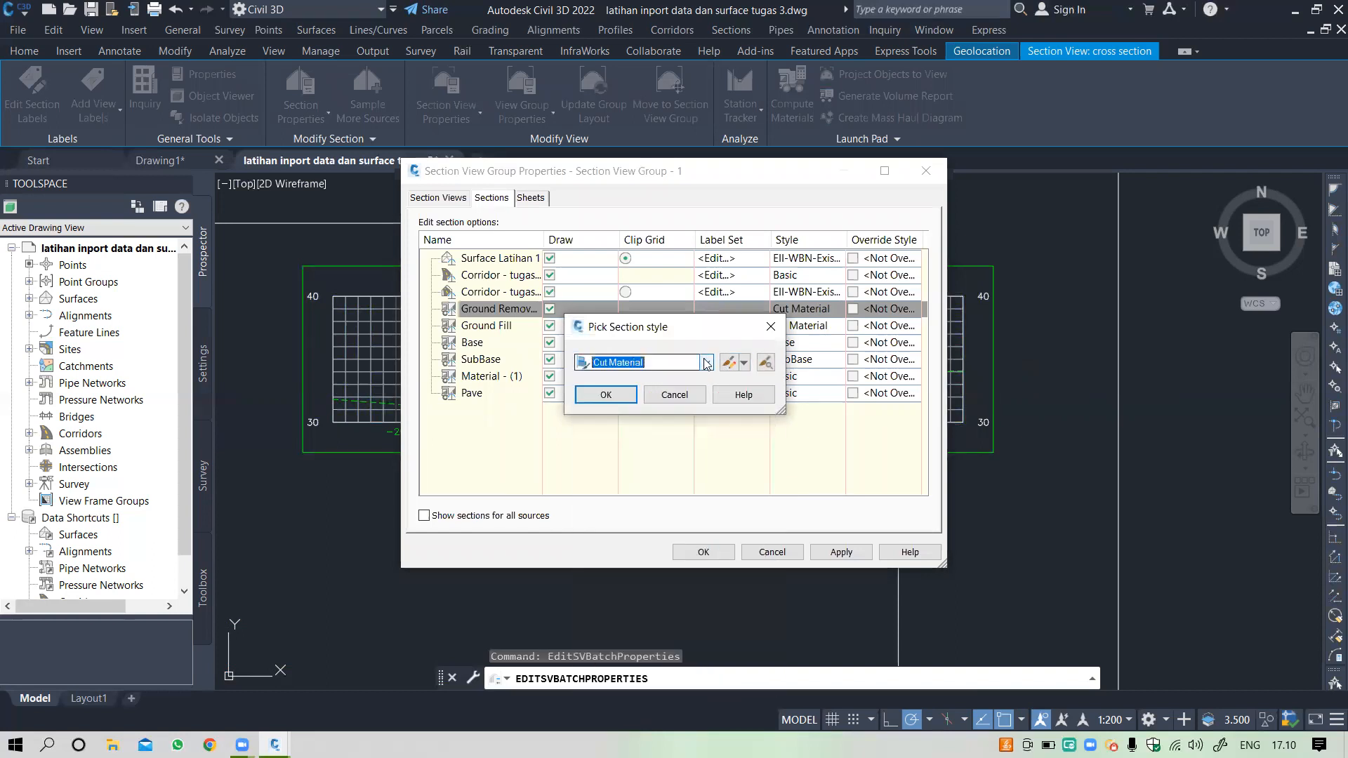
left_click(729, 363)
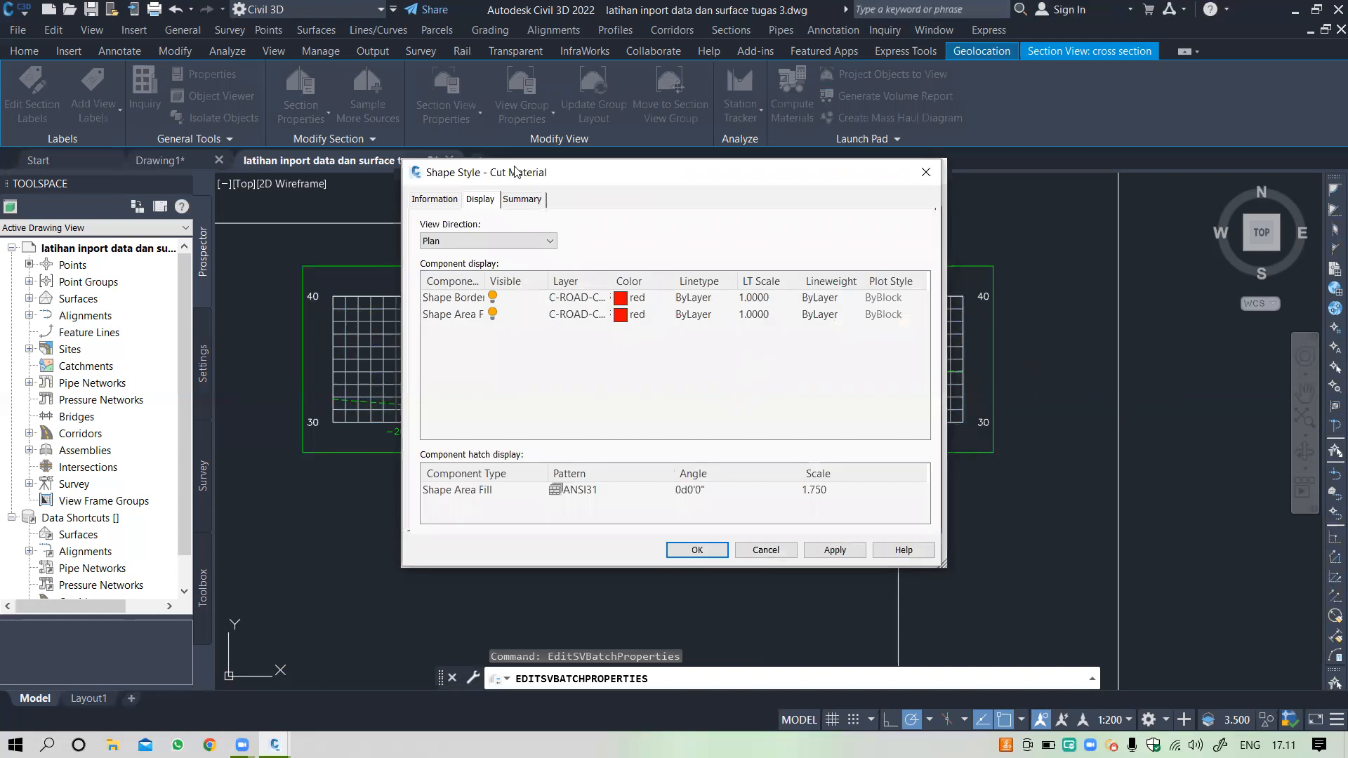
left_click(496, 241)
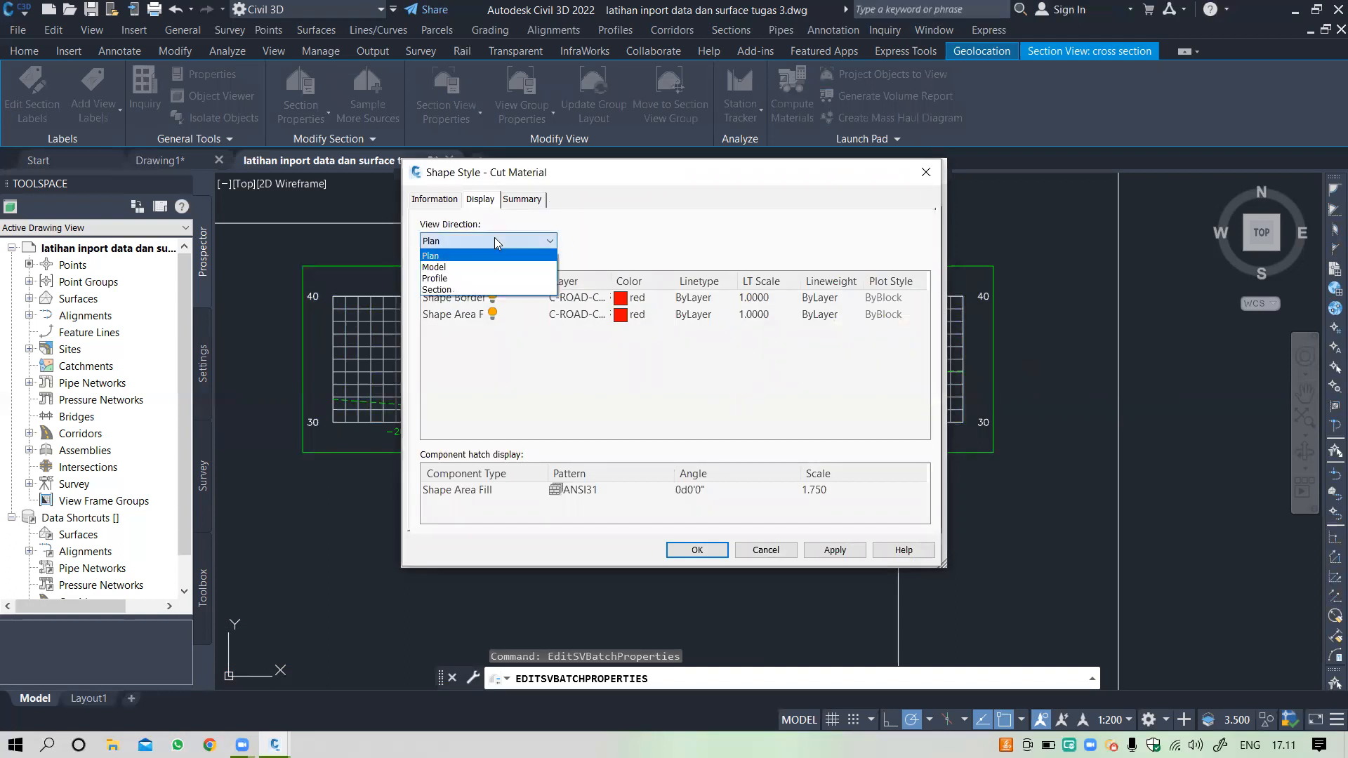
left_click(494, 291)
Step: Set the Cut Material area fill's hatch angle to 45 degrees, change its hatch scale, and accept the style
left_click(694, 495)
left_click(694, 496)
key("BackSpace")
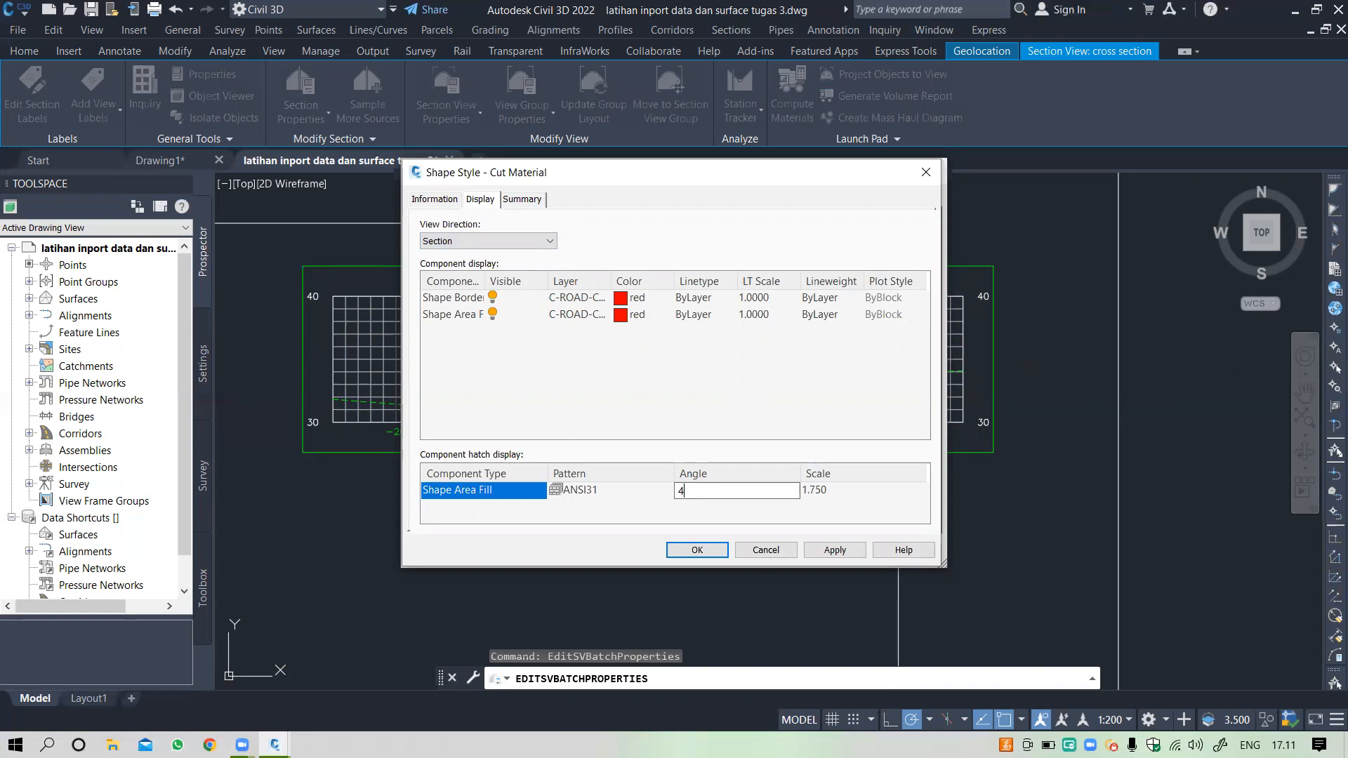
left_click(824, 490)
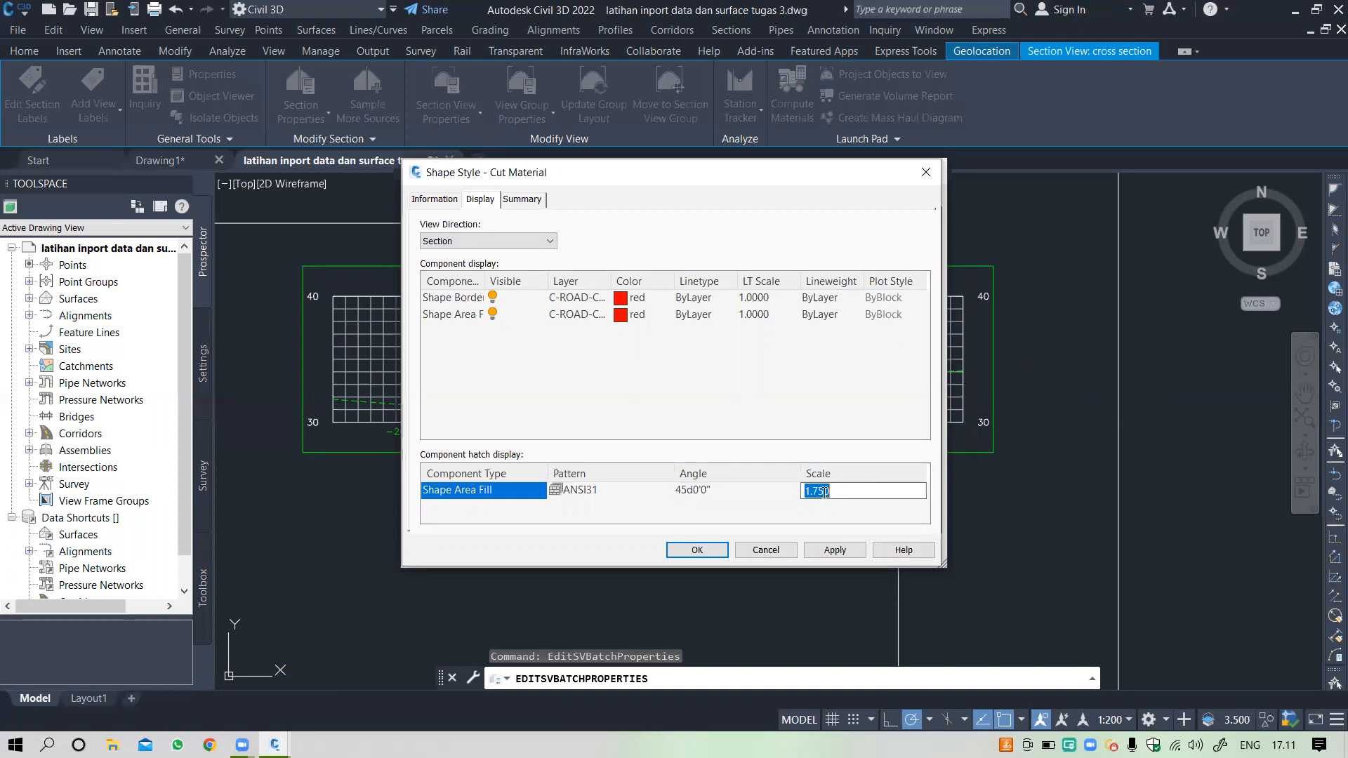
key("BackSpace")
left_click(694, 554)
left_click(696, 555)
left_click(608, 395)
Step: Open the Fill Material shape style used by the Ground Fill section and show its Section view direction display settings
left_click(799, 327)
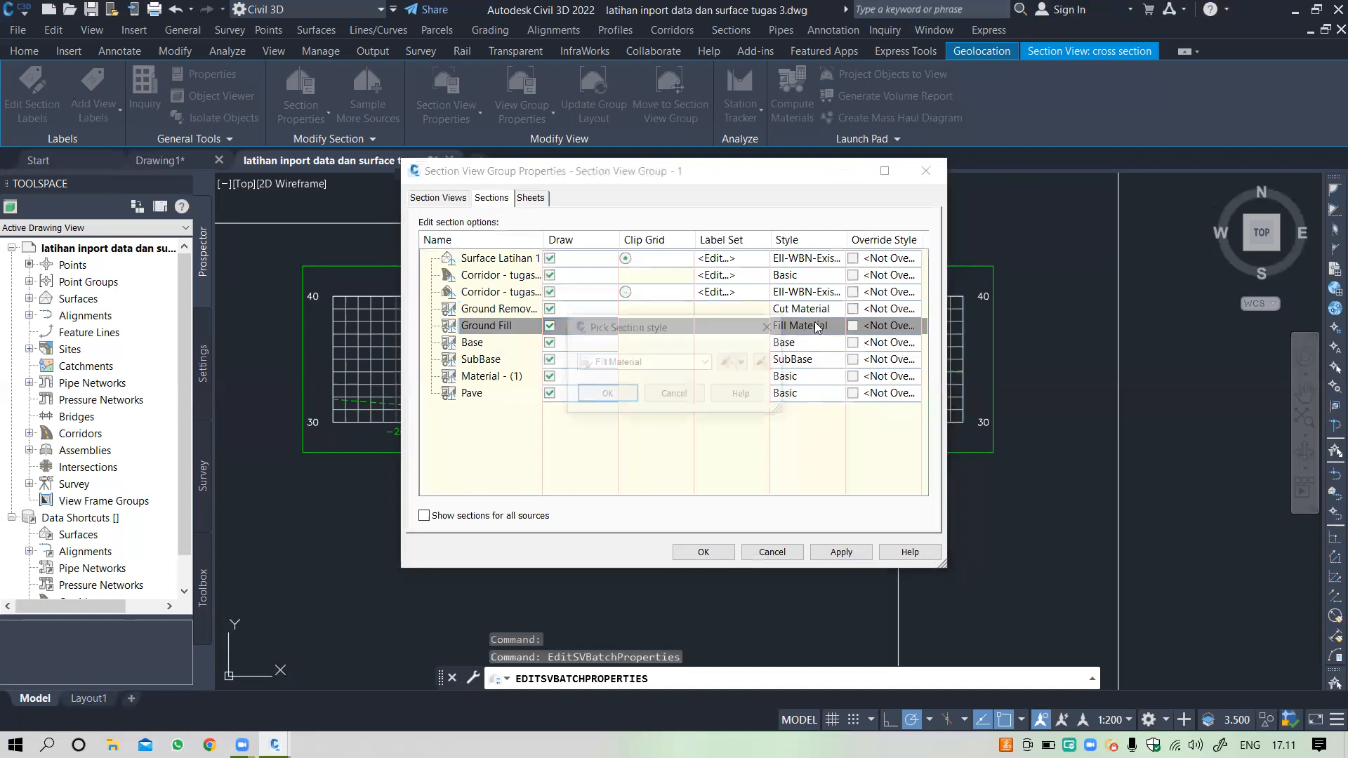
left_click(730, 362)
left_click(480, 199)
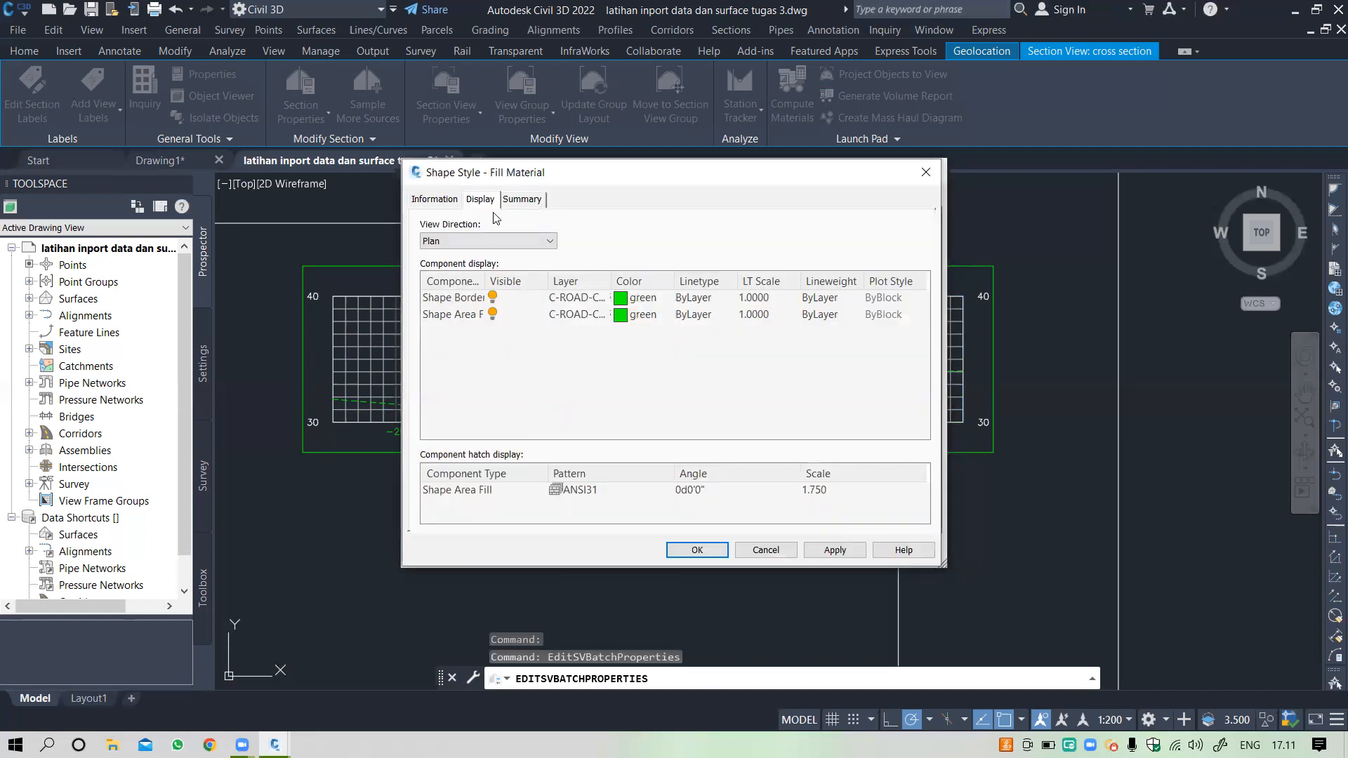
left_click(473, 243)
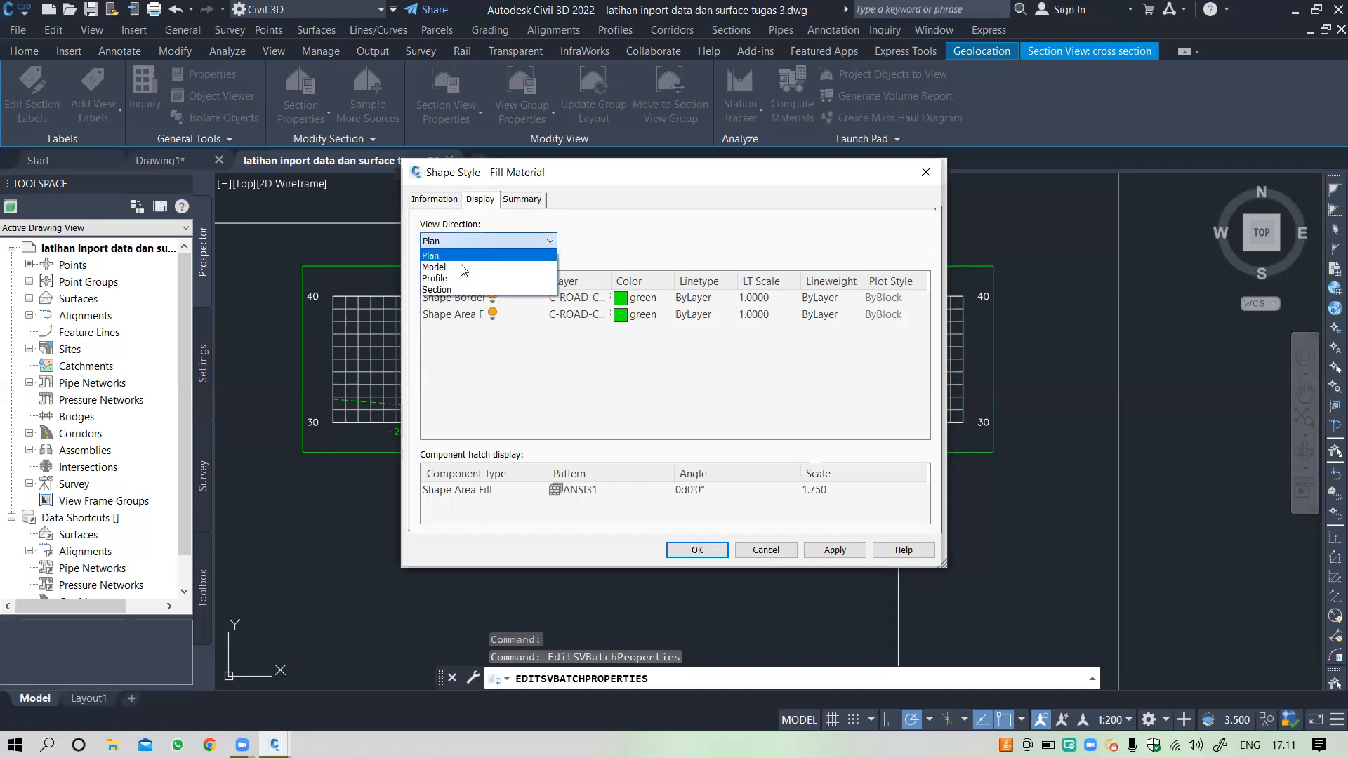
left_click(454, 289)
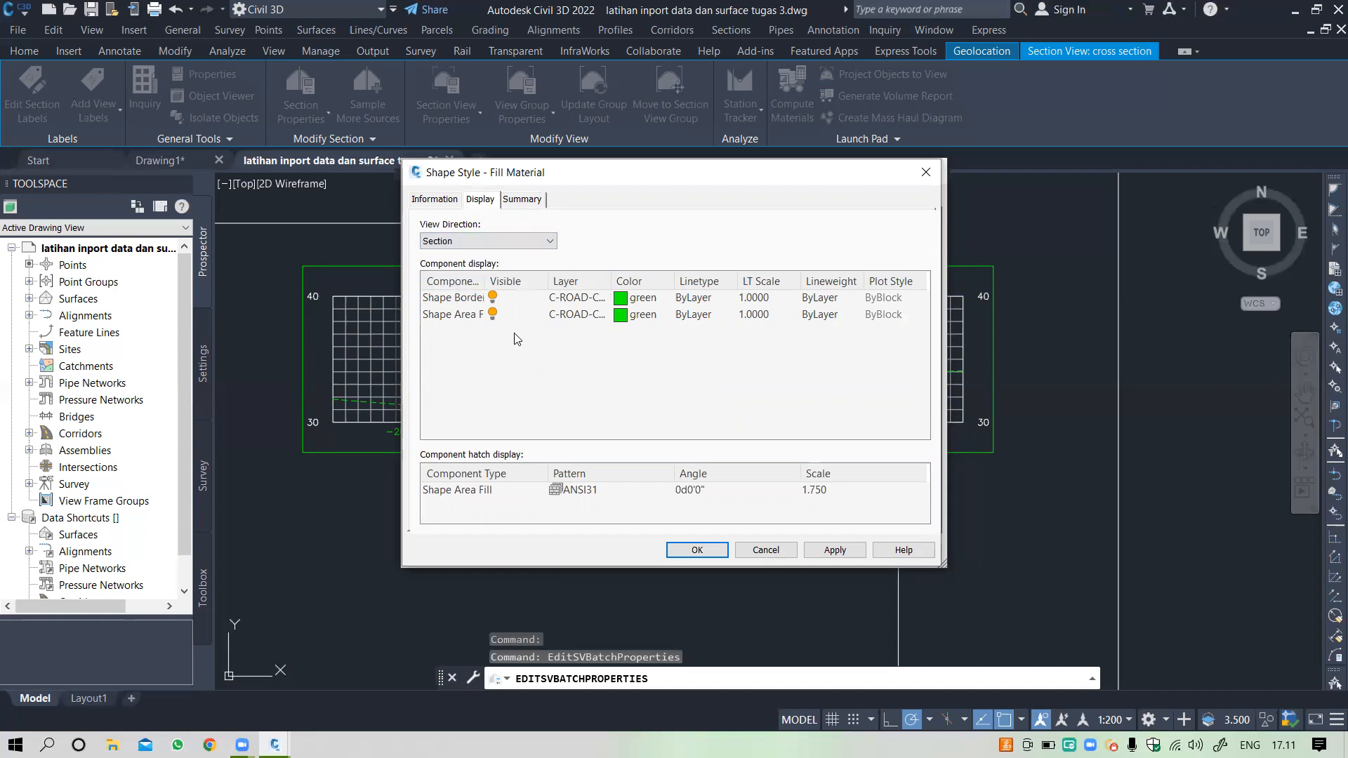
Step: Set the Fill Material area fill's hatch angle to 45 degrees and scale to 0.05, and apply the section view group properties
left_click(703, 490)
key("BackSpace")
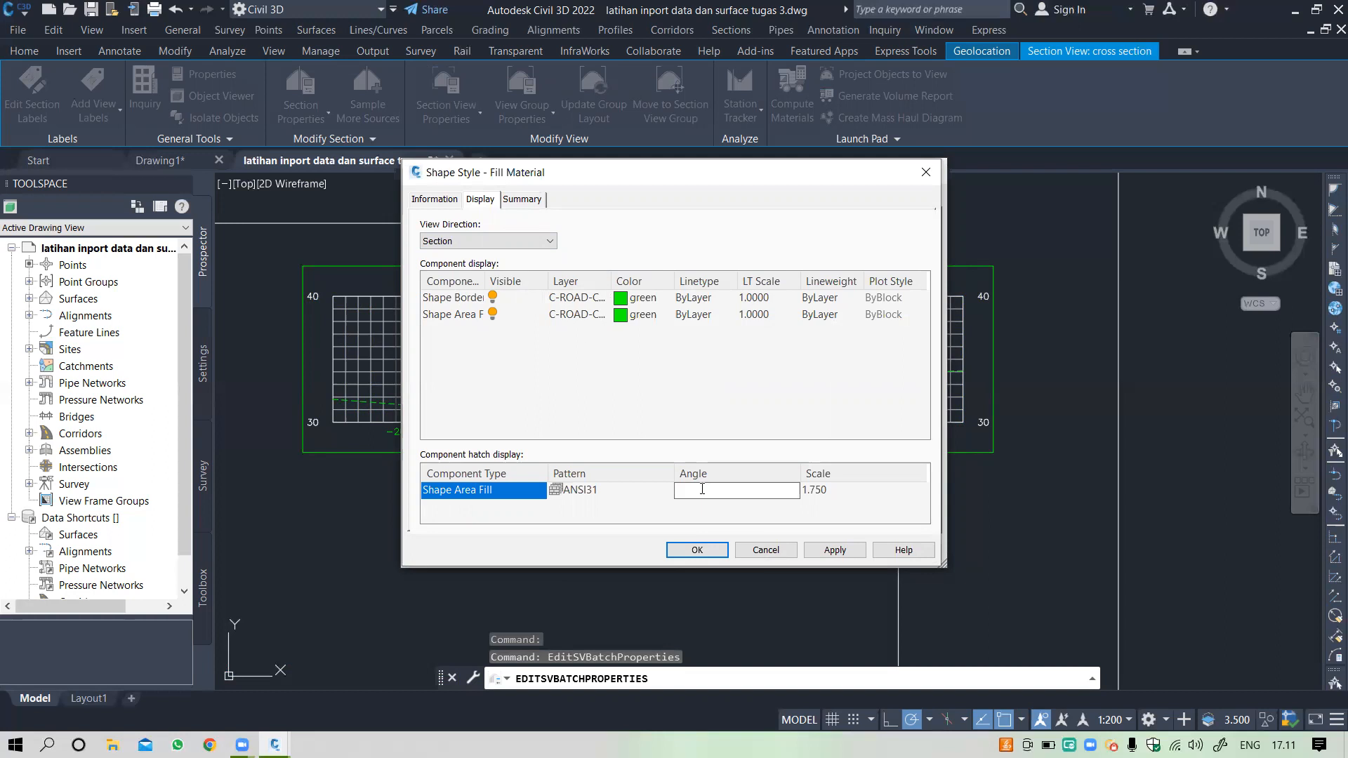
left_click(818, 489)
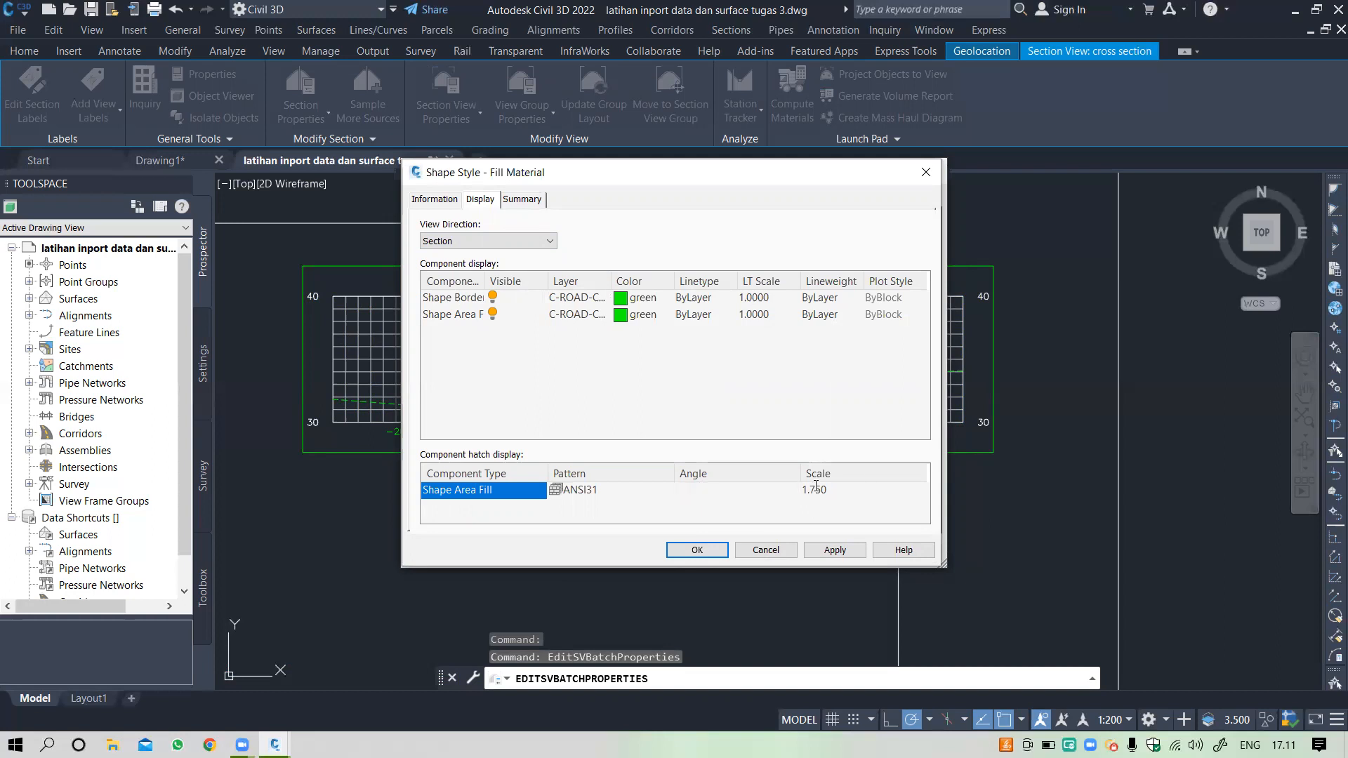
key("BackSpace")
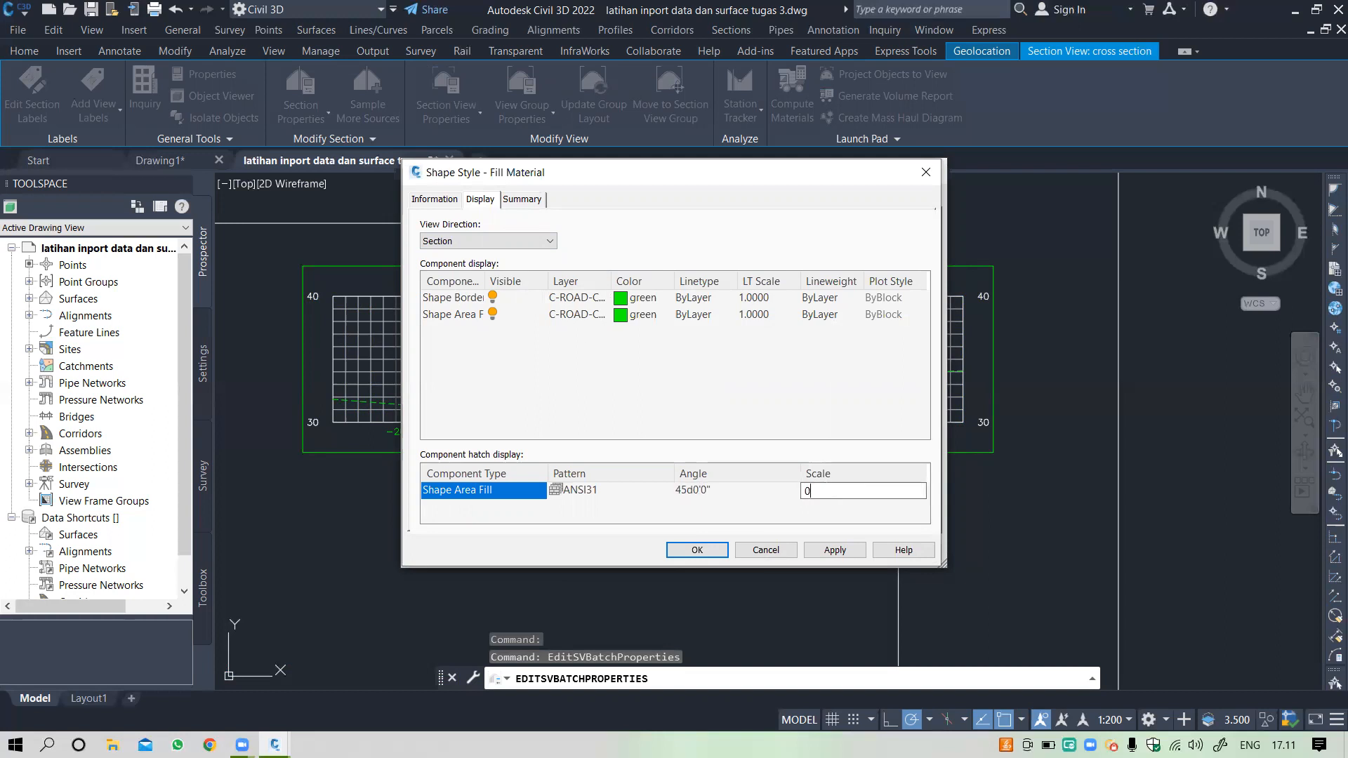
type("0.05")
left_click(696, 550)
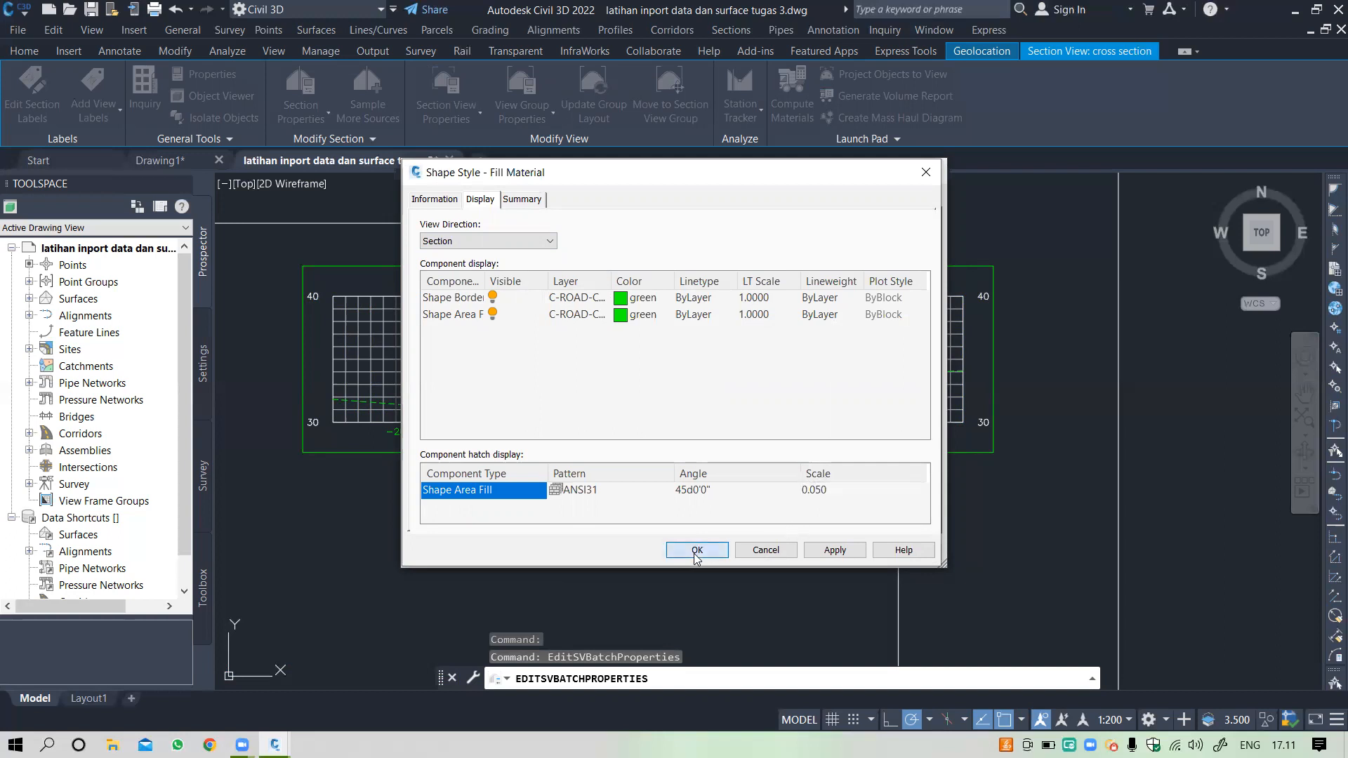
left_click(607, 395)
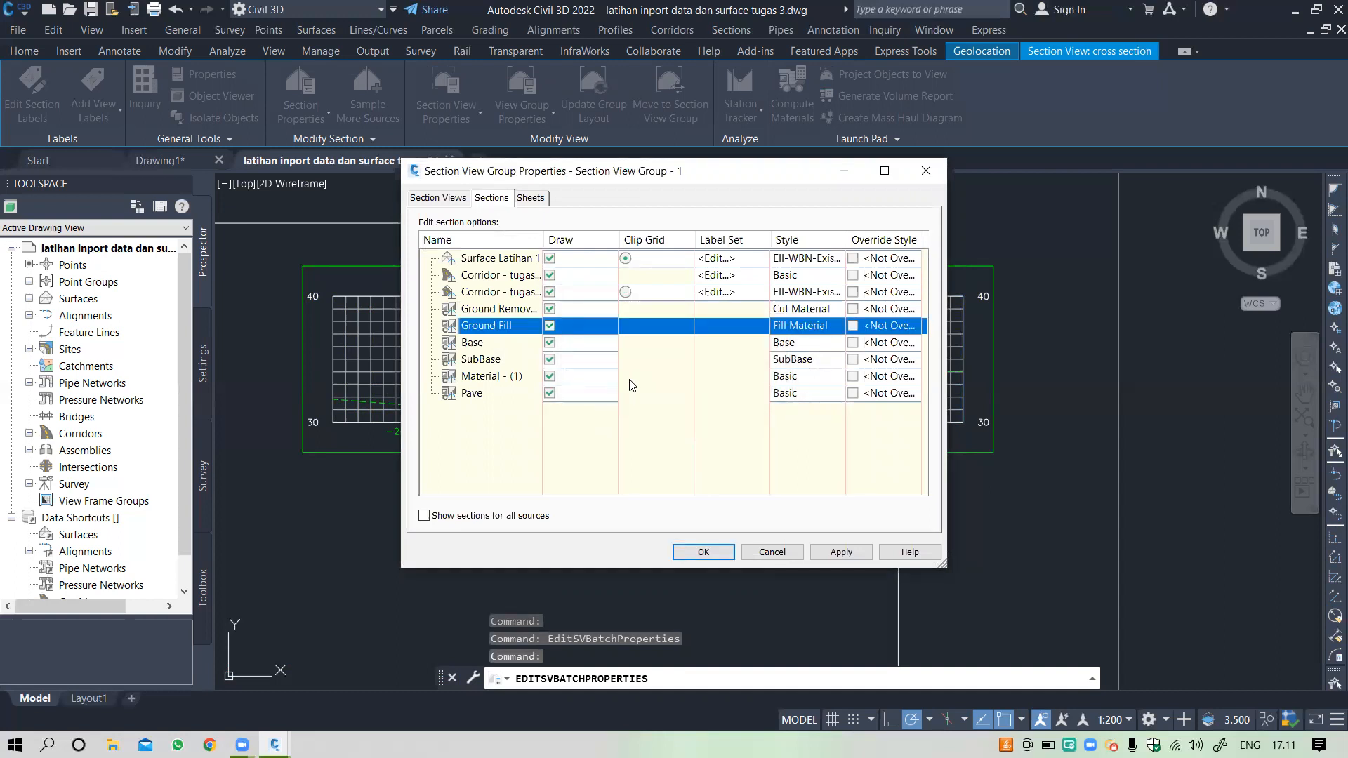
left_click(842, 552)
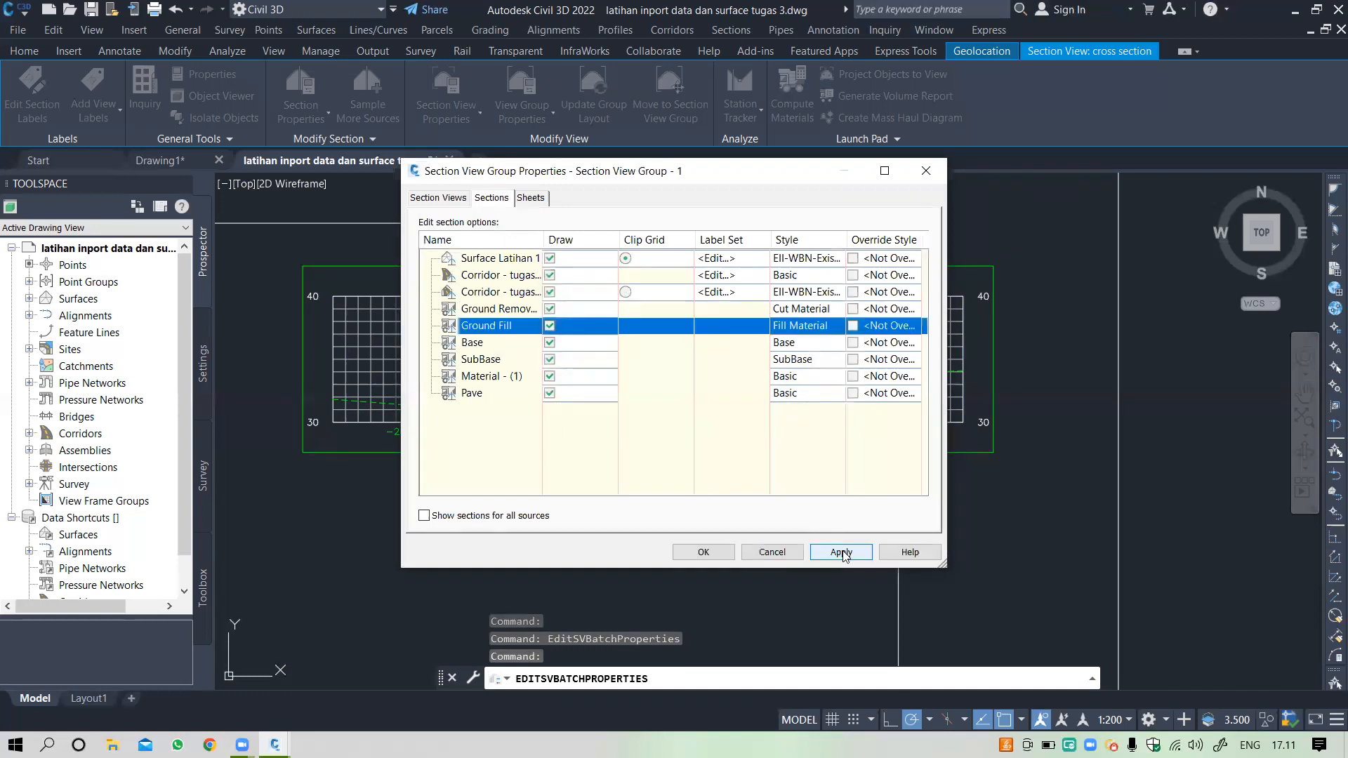
left_click(703, 552)
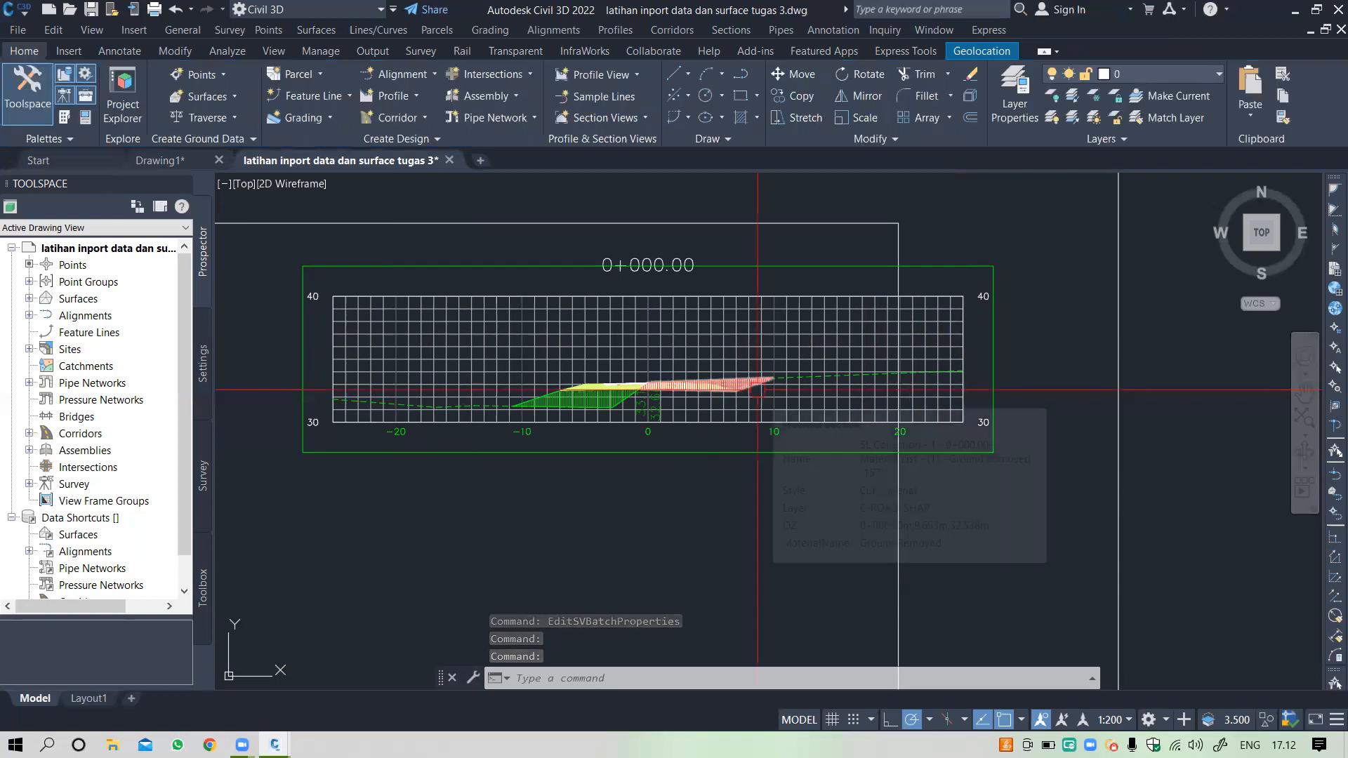
Step: Inspect the hatching in the cross section at 0+000.00 and review the band settings in its section view properties
scroll(724, 373, "down", 2)
scroll(735, 389, "up", 6)
scroll(734, 390, "down", 6)
scroll(681, 414, "up", 6)
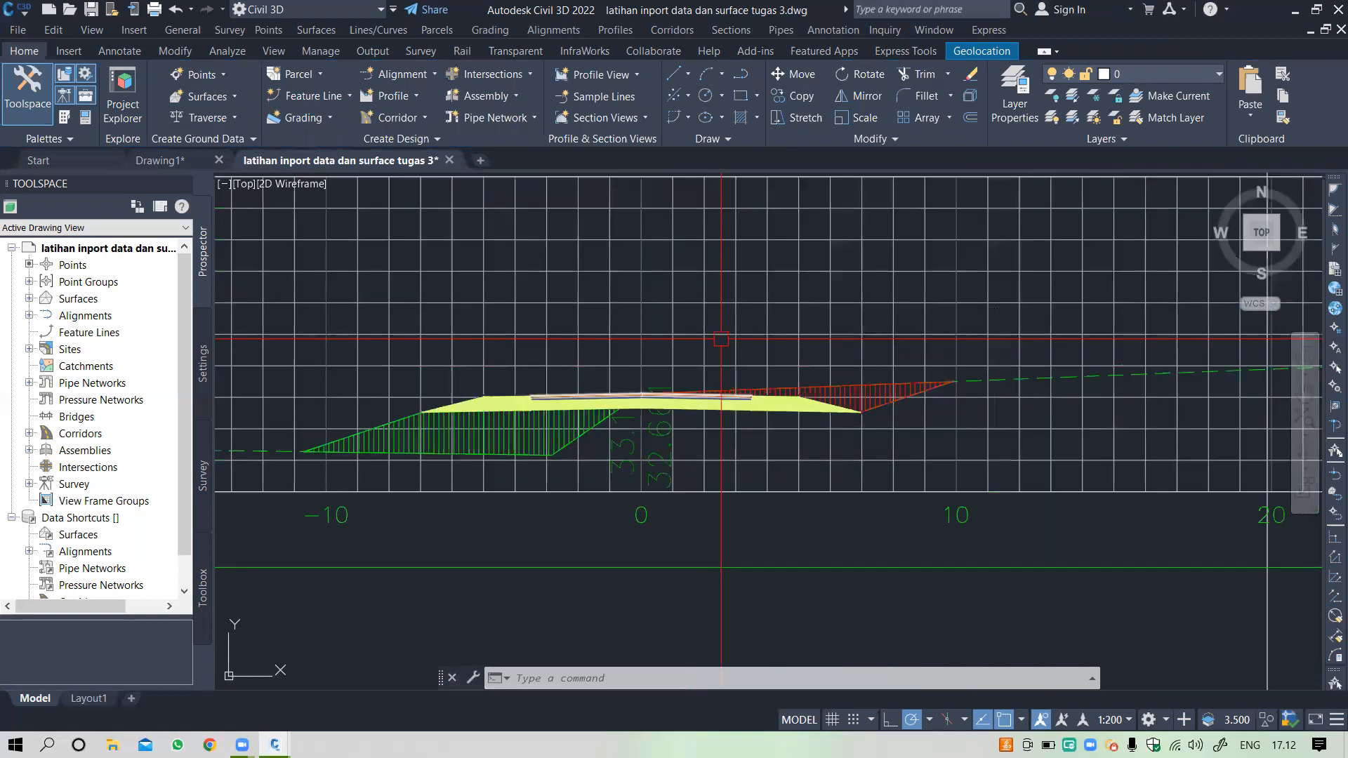
left_click(708, 296)
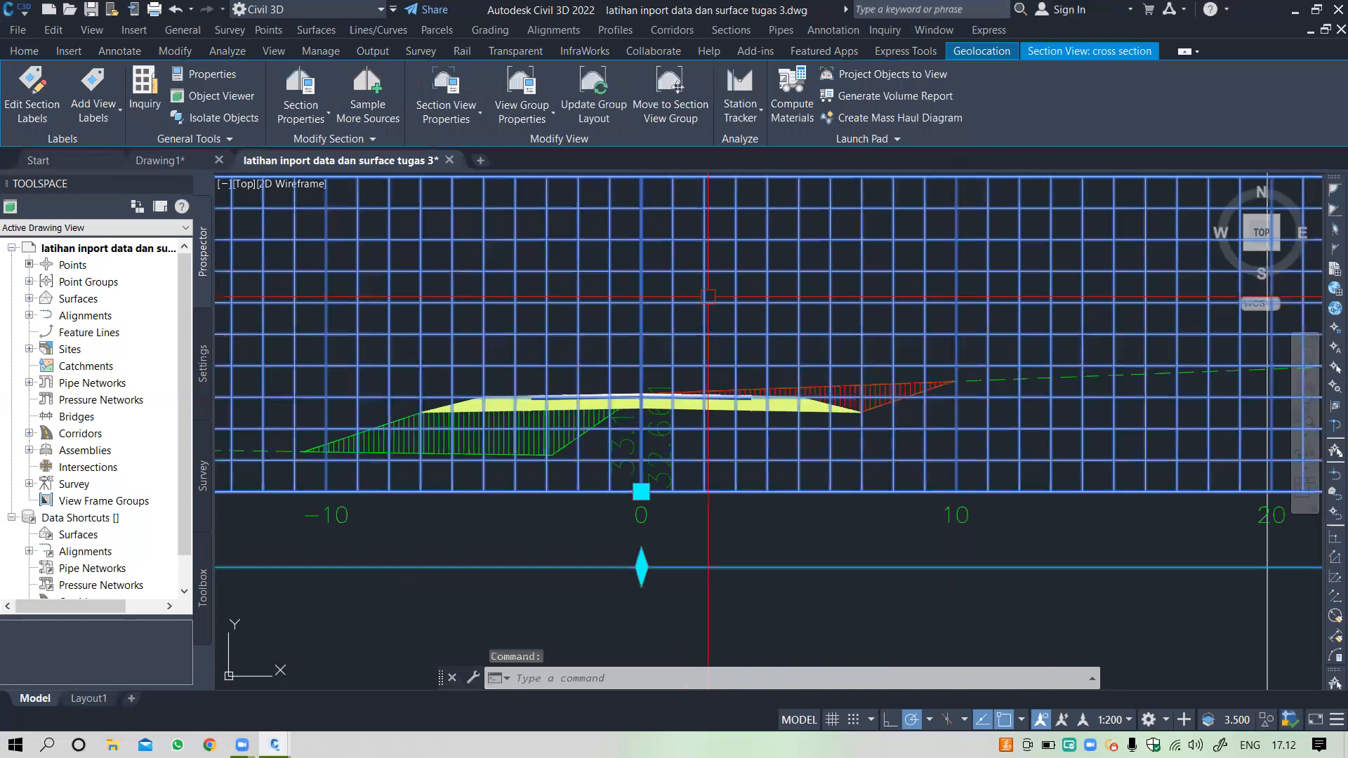
right_click(709, 297)
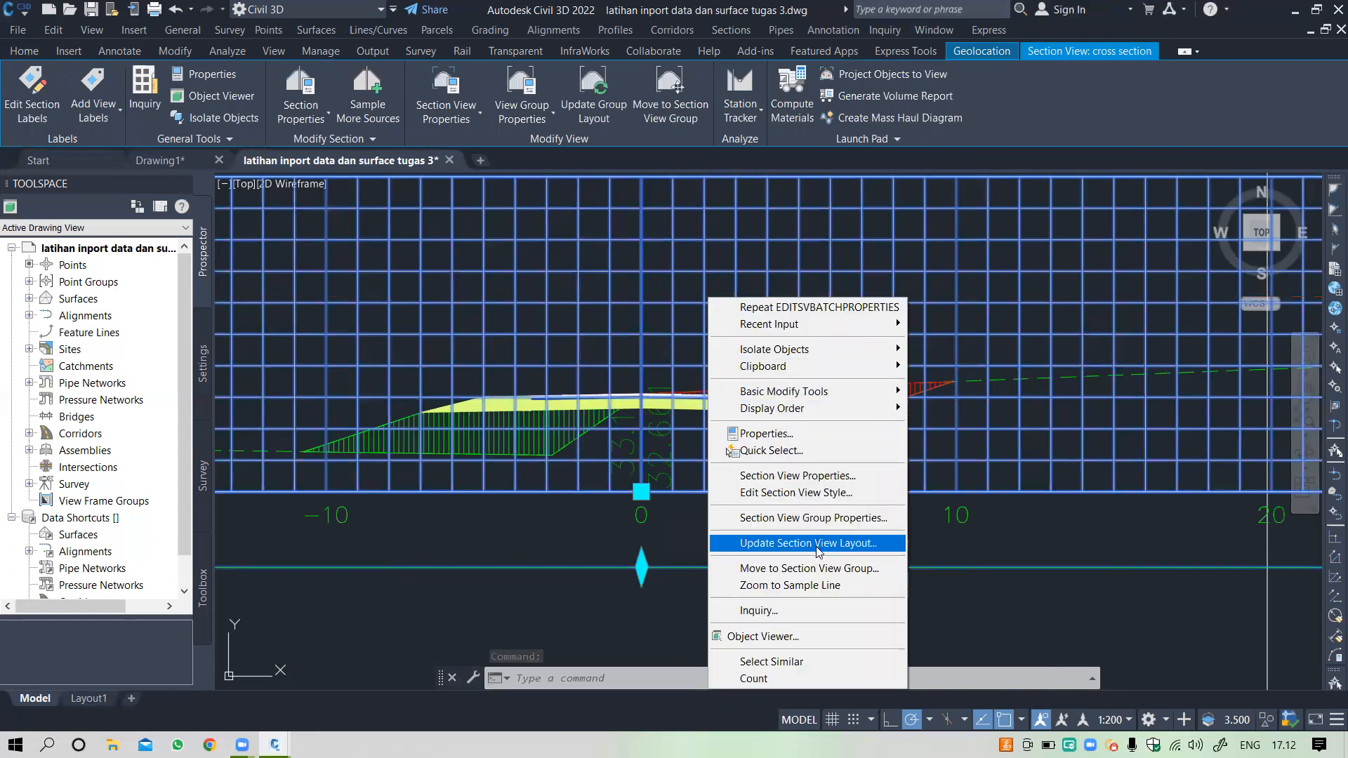
left_click(815, 483)
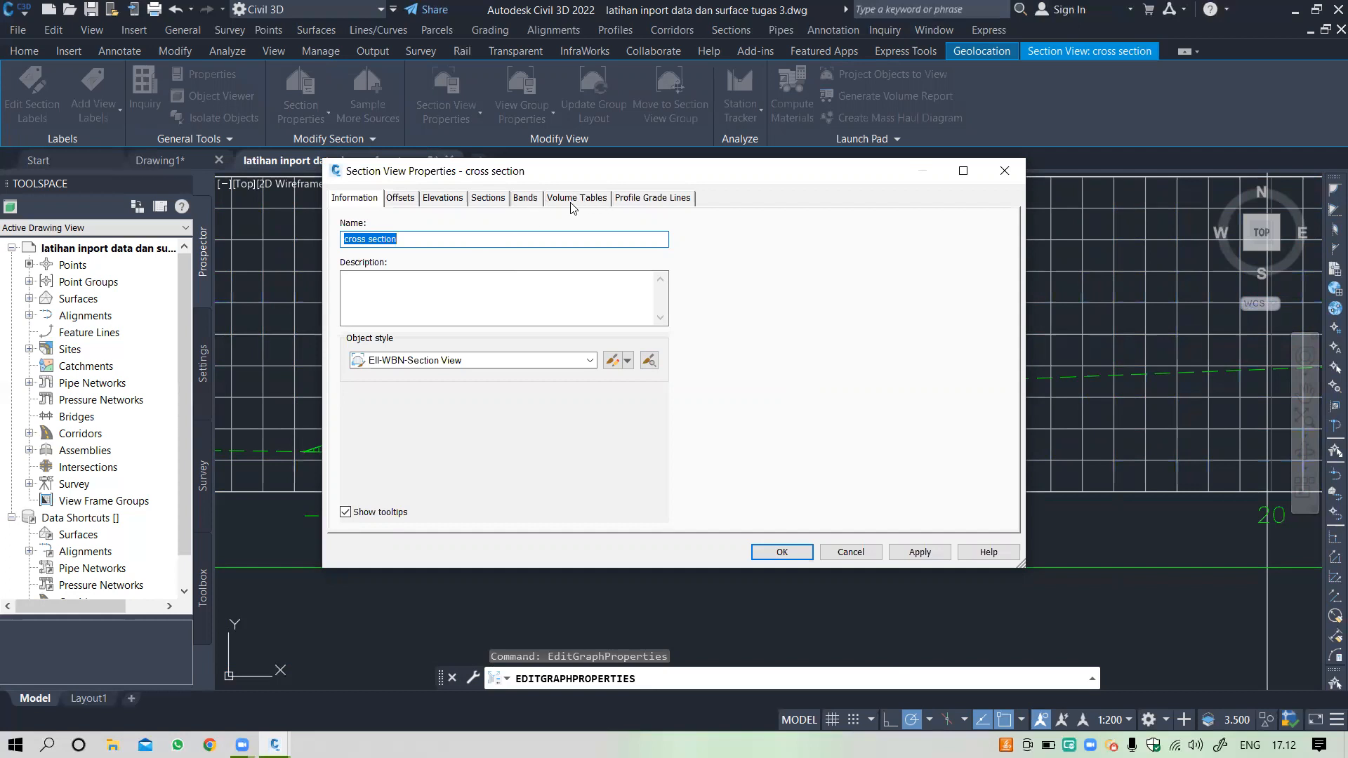
left_click(526, 200)
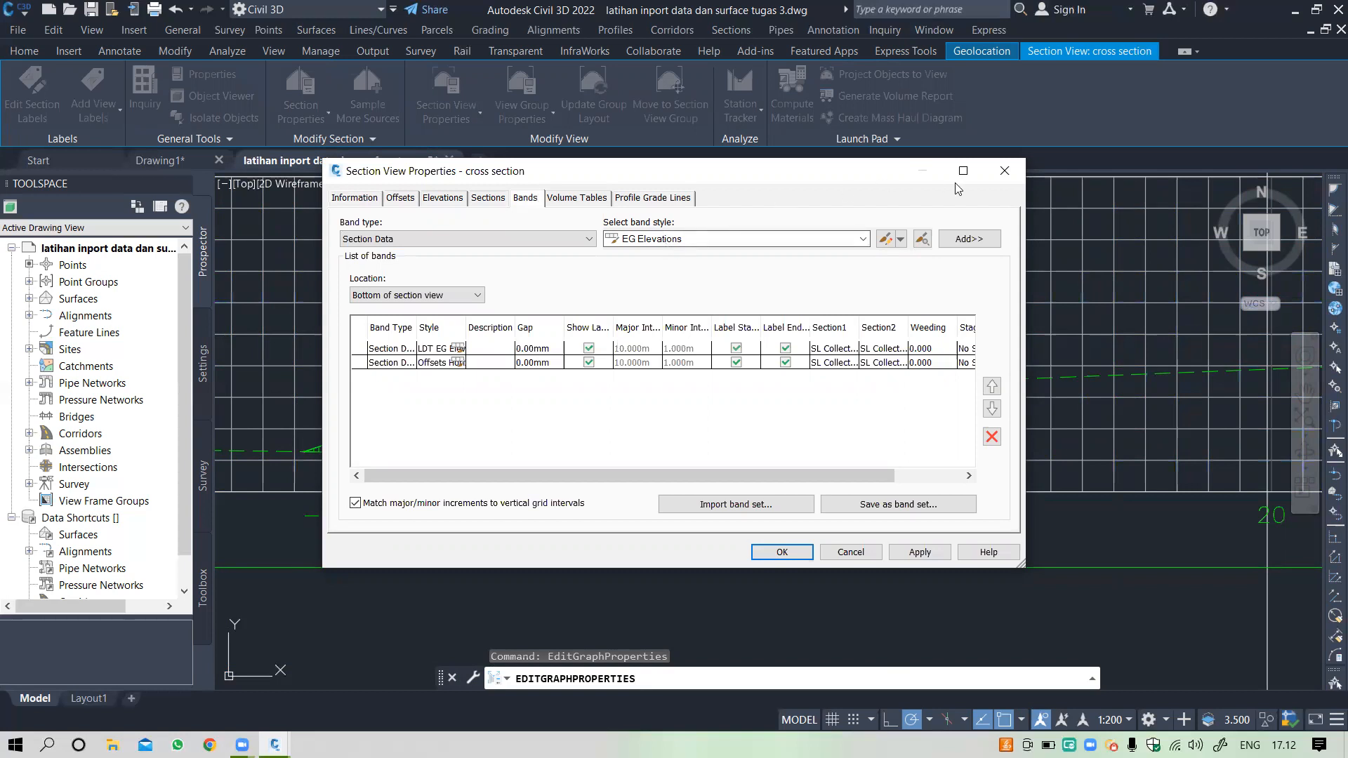
left_click(1015, 173)
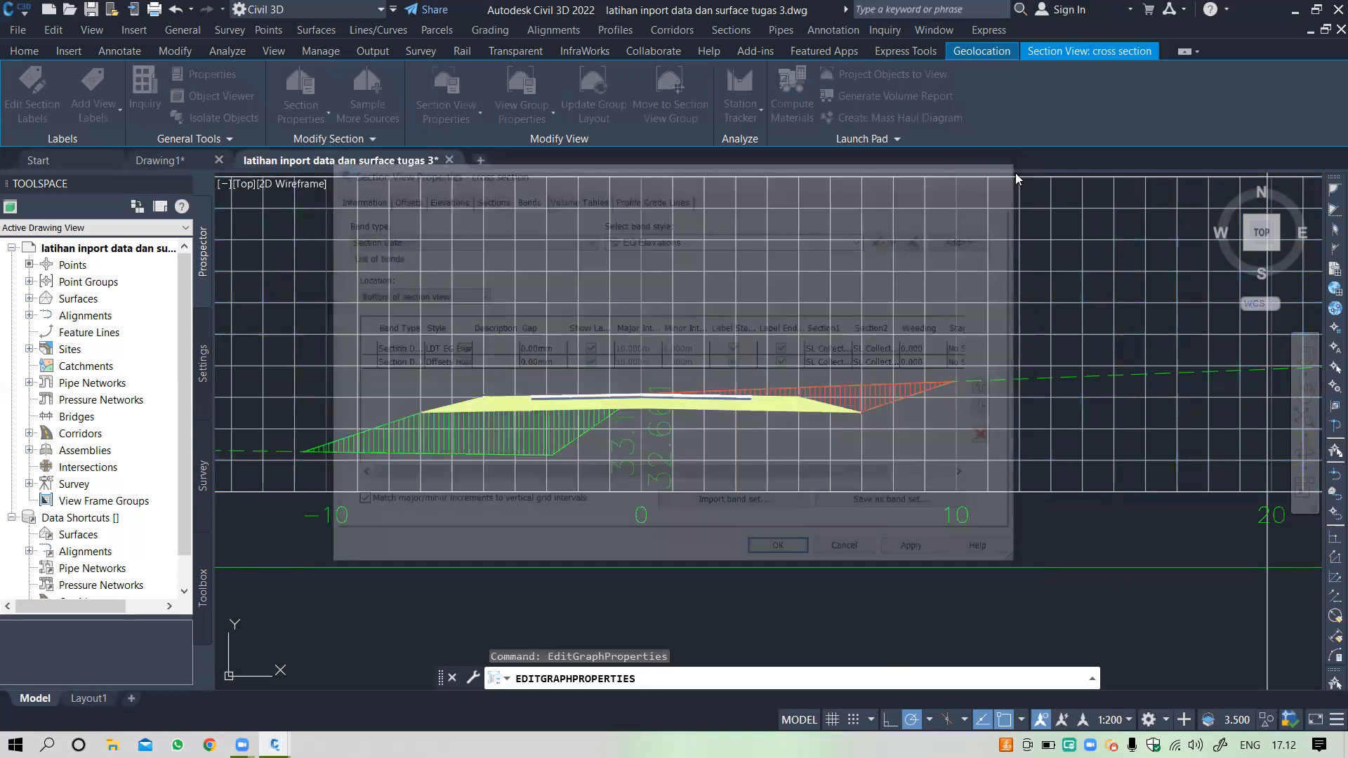
Step: Edit the section view style to clip the vertical and horizontal grids to the highest sections and omit grid in padding areas
left_click(725, 307)
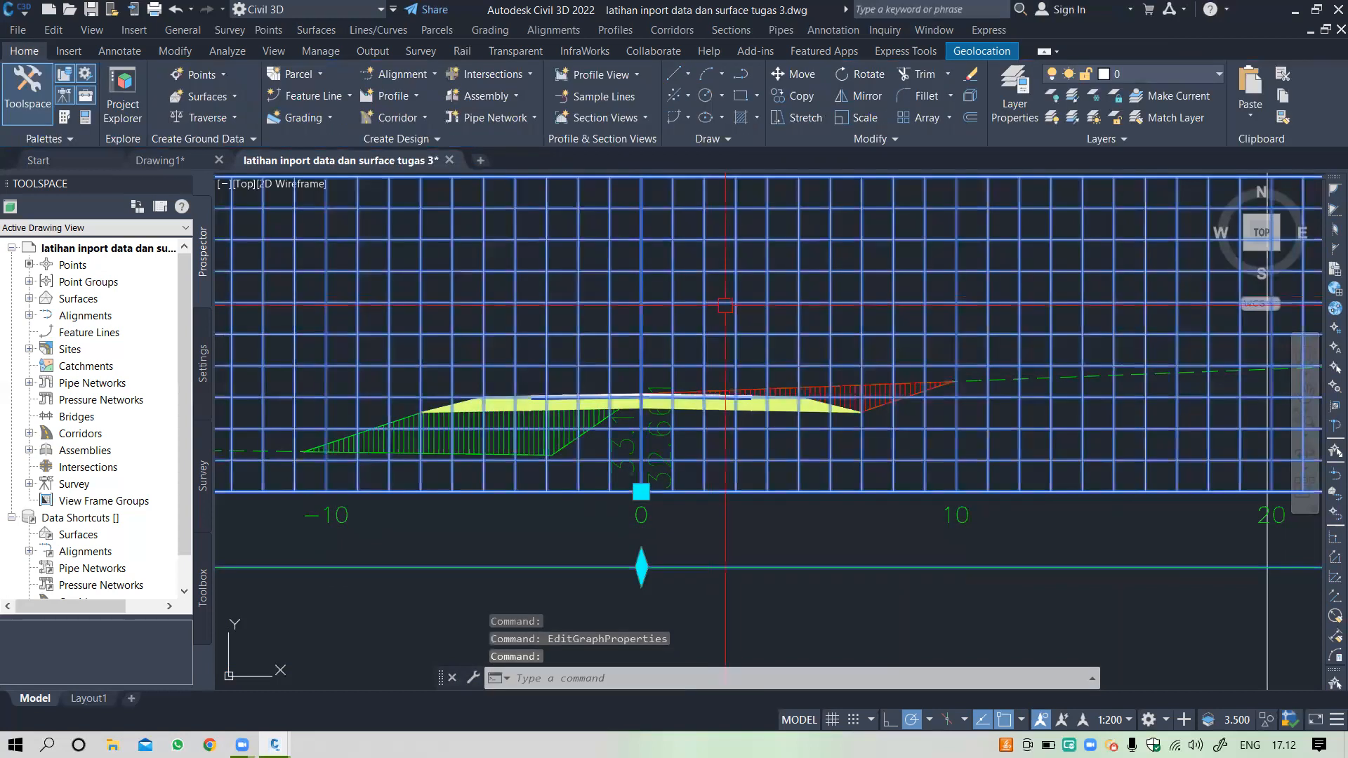
right_click(659, 340)
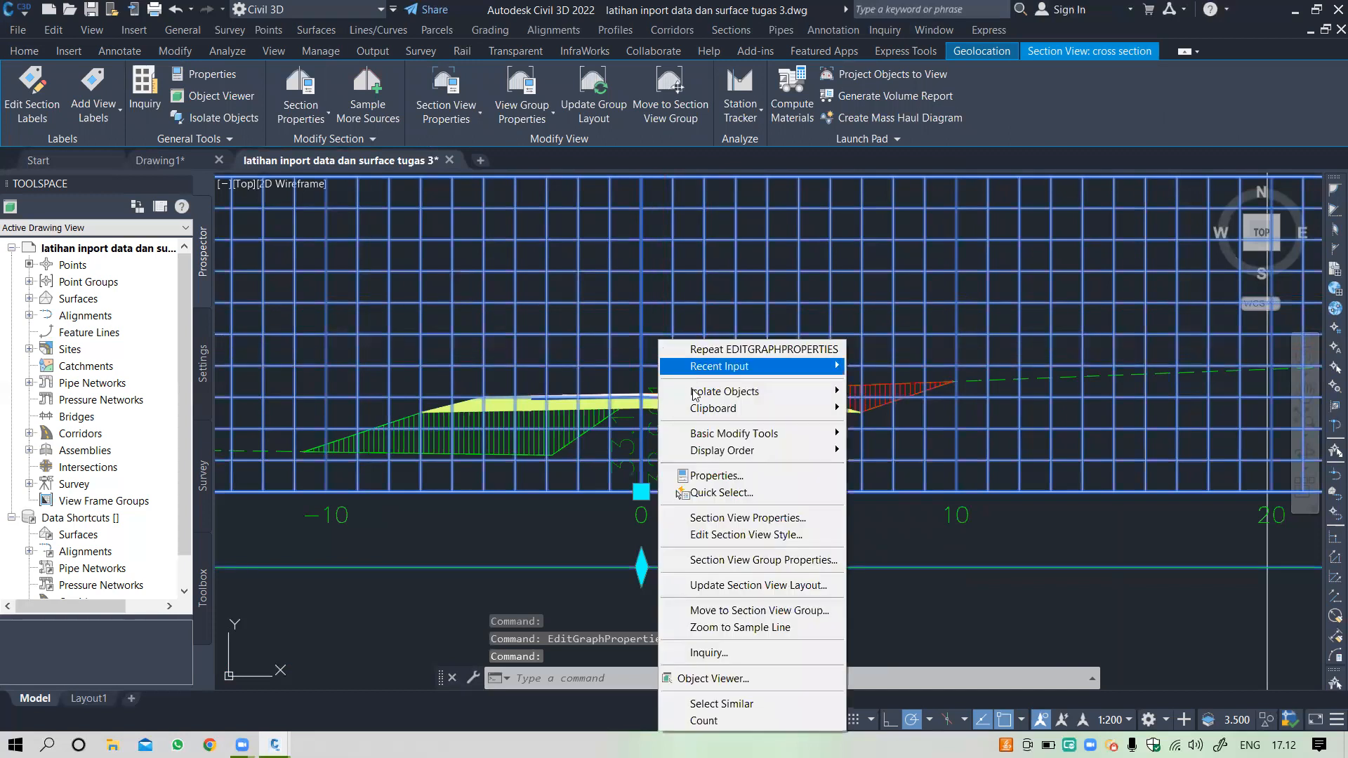
left_click(742, 535)
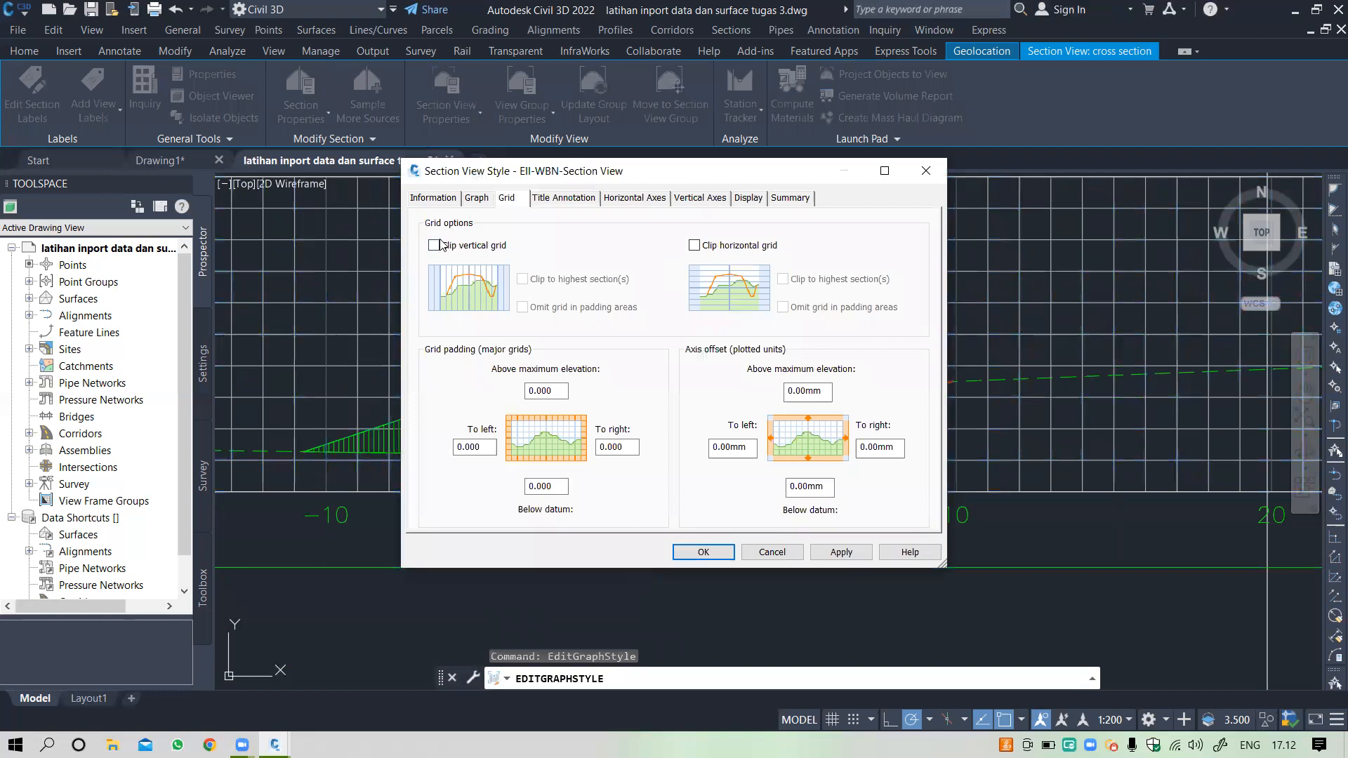
left_click(434, 246)
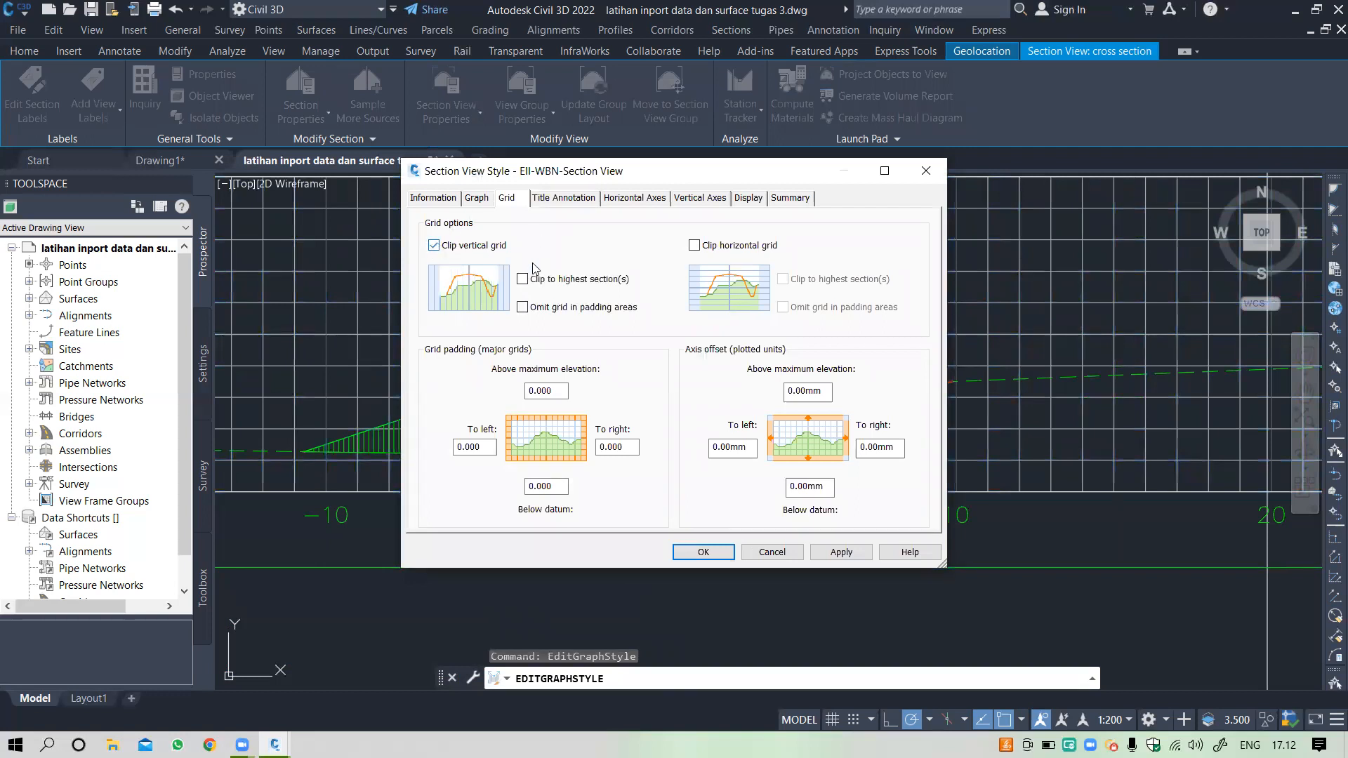
left_click(522, 279)
left_click(524, 309)
left_click(694, 246)
left_click(782, 279)
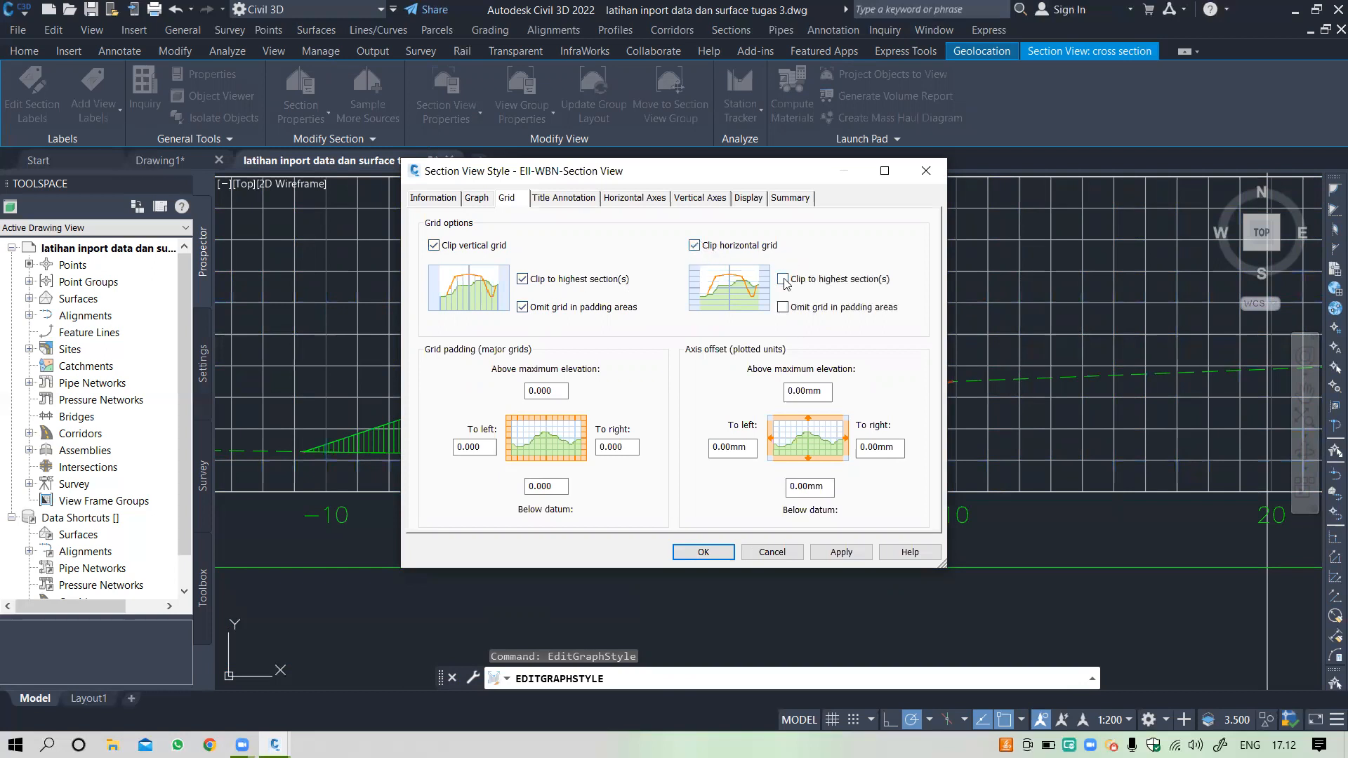
left_click(782, 307)
left_click(839, 552)
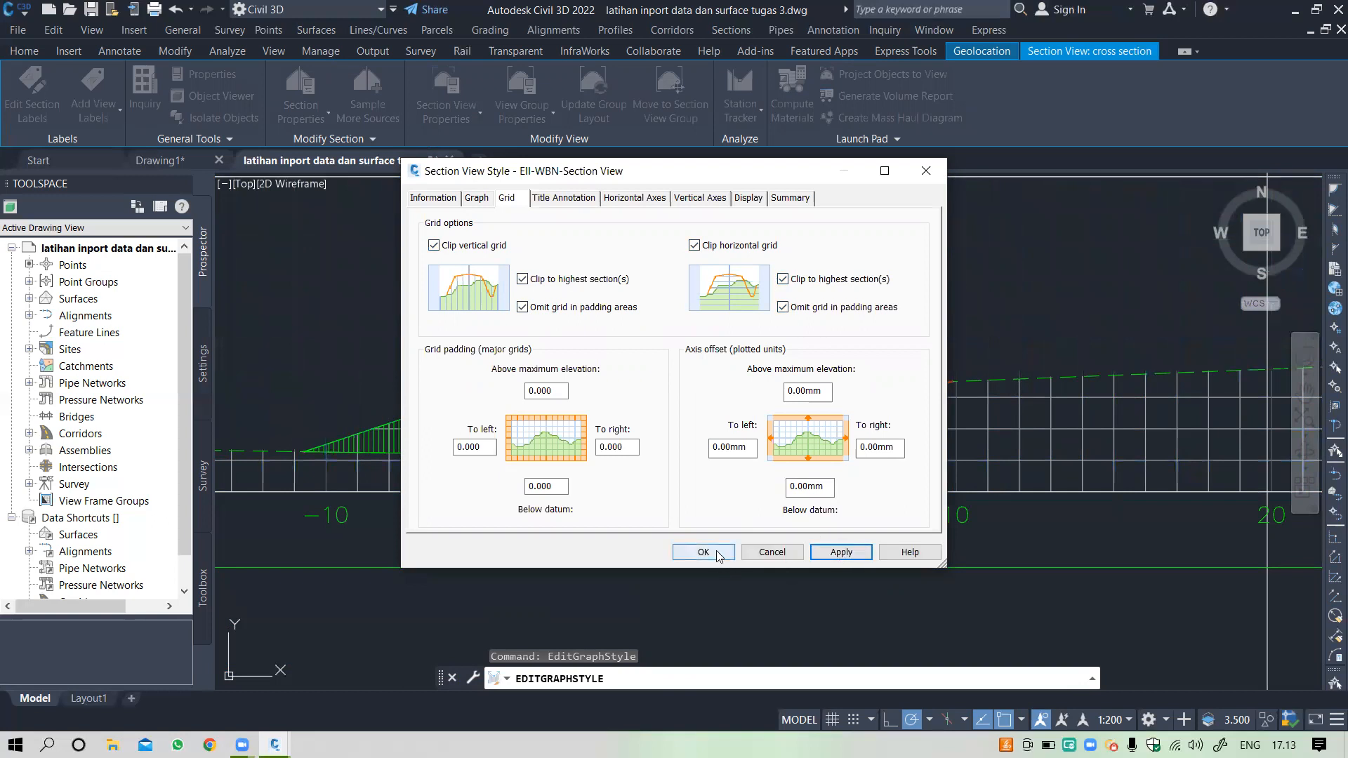
left_click(705, 551)
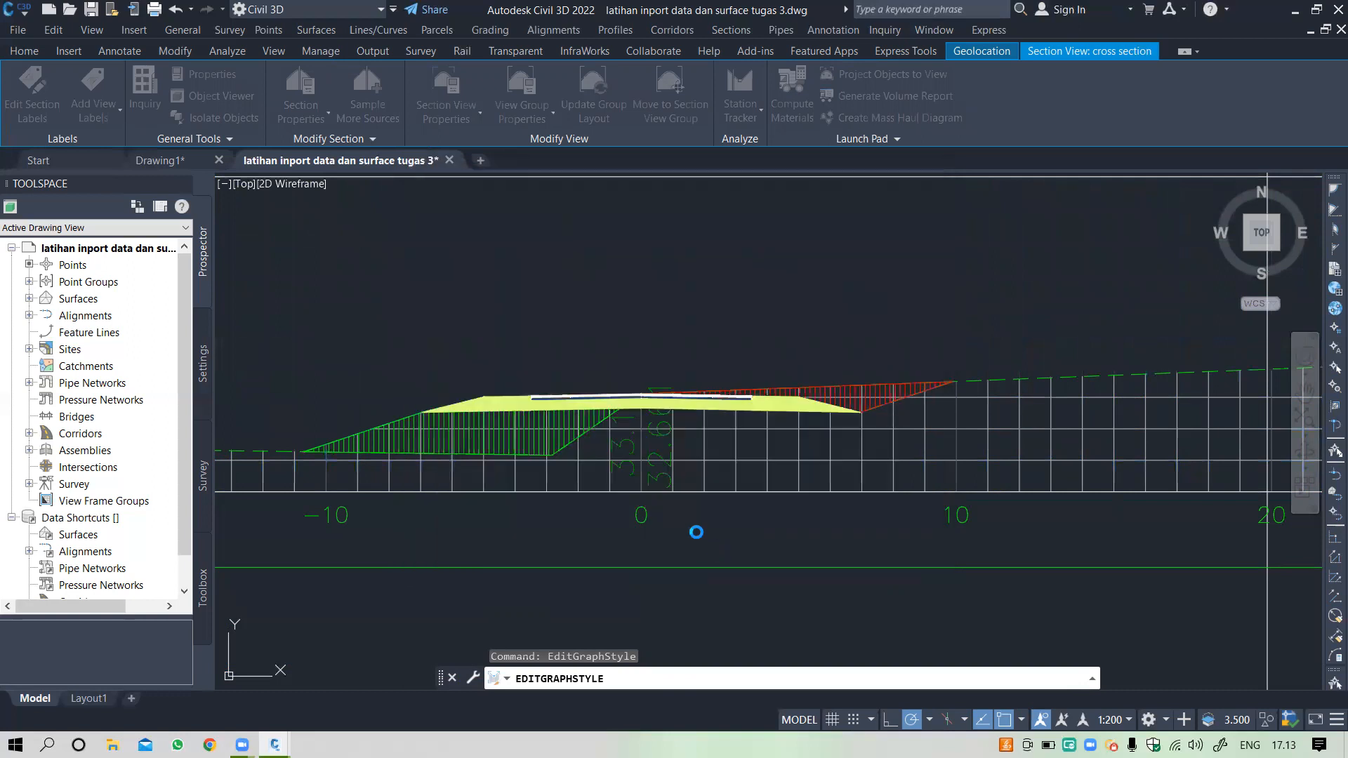
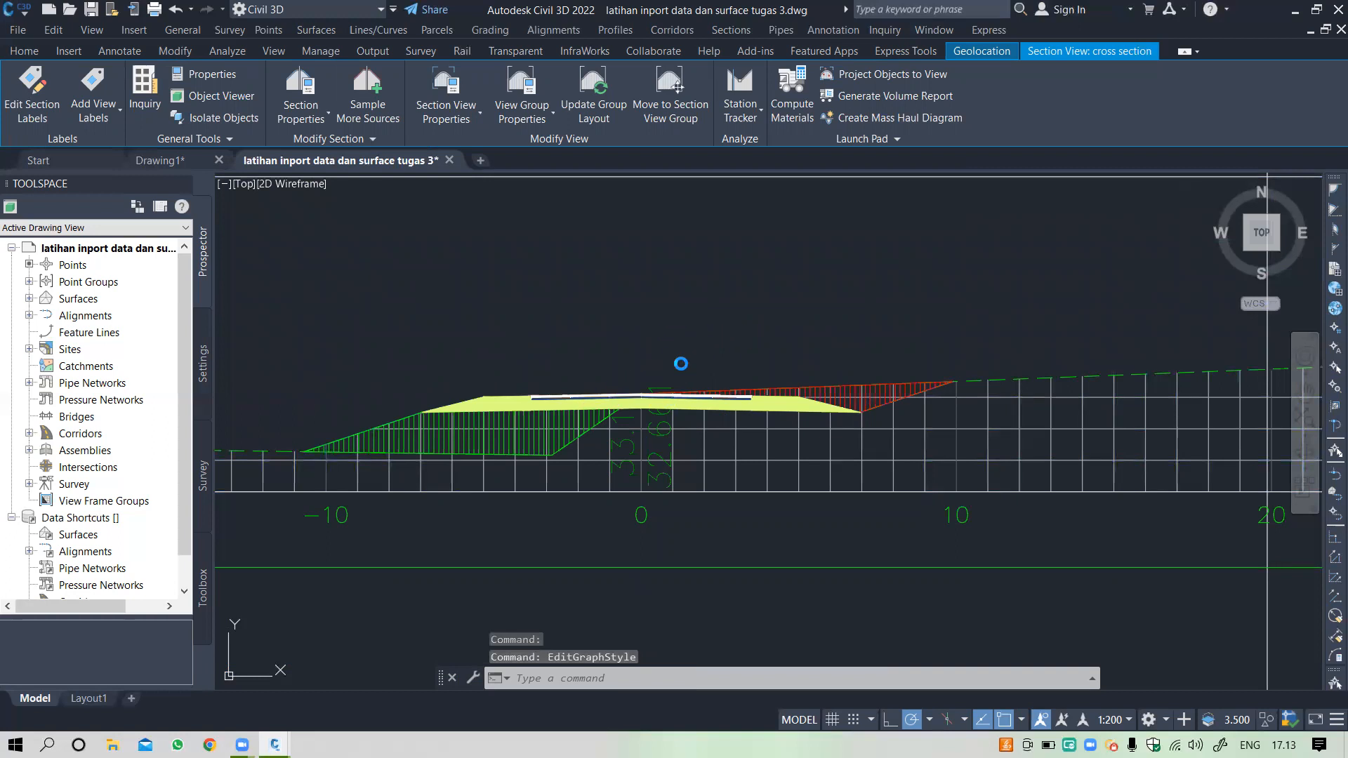
Step: Select all similar section views and move them together by the top-centre grid point so each one sits inside its sheet frame
scroll(702, 359, "down", 6)
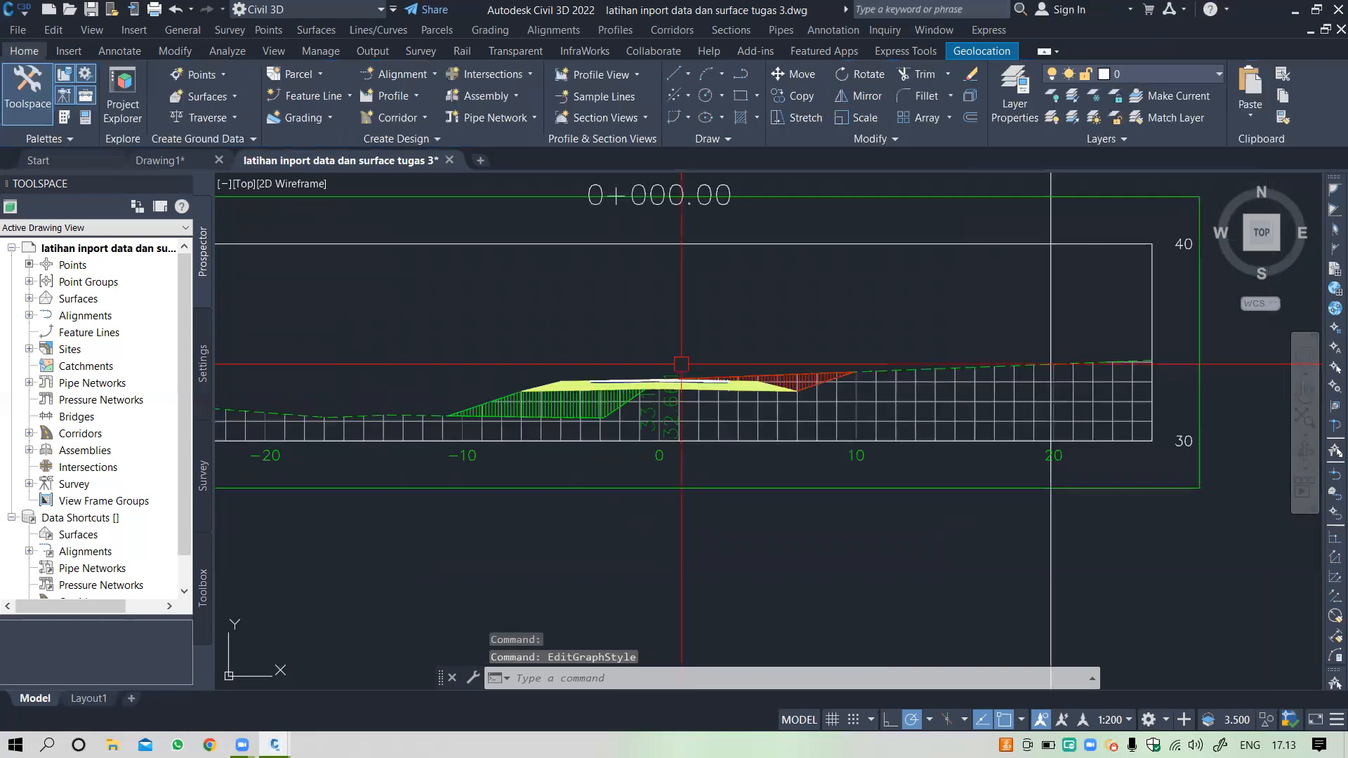
scroll(734, 350, "up", 4)
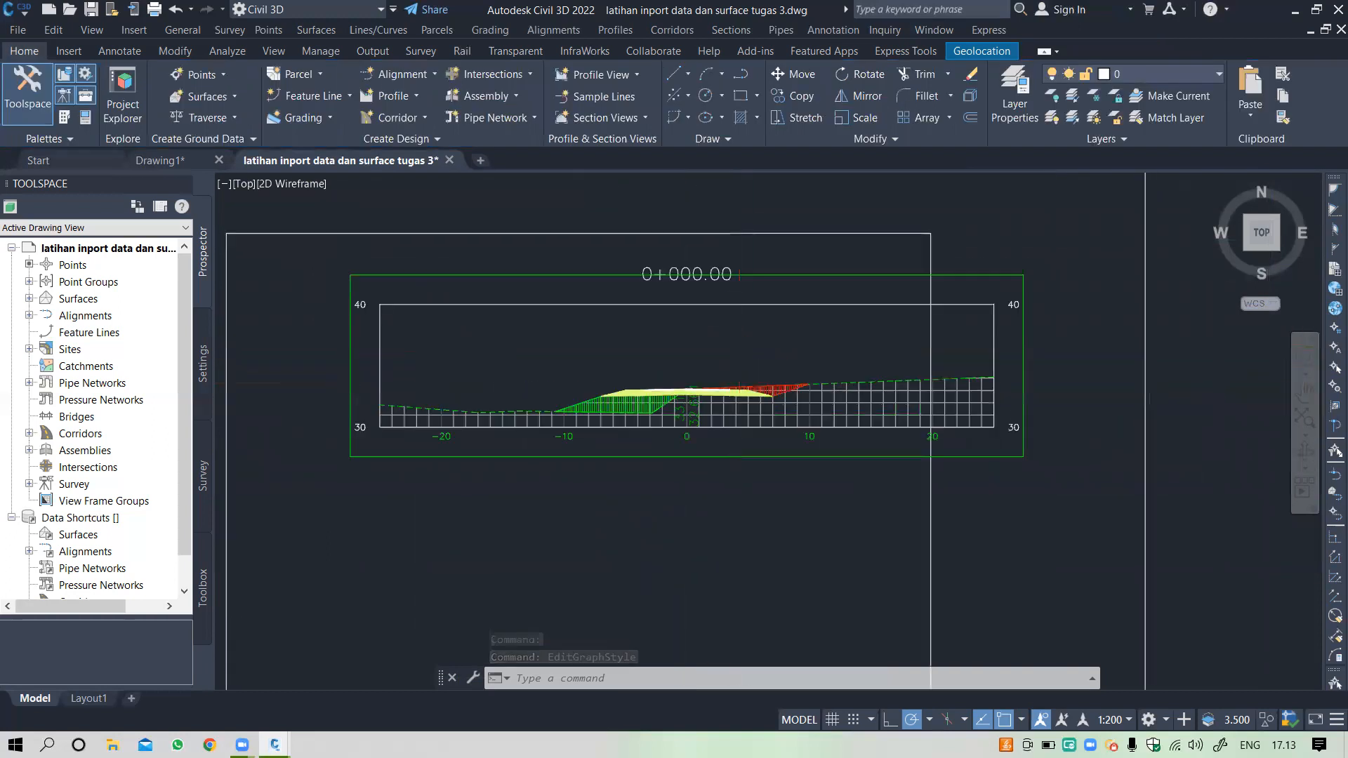
left_click(739, 281)
right_click(738, 281)
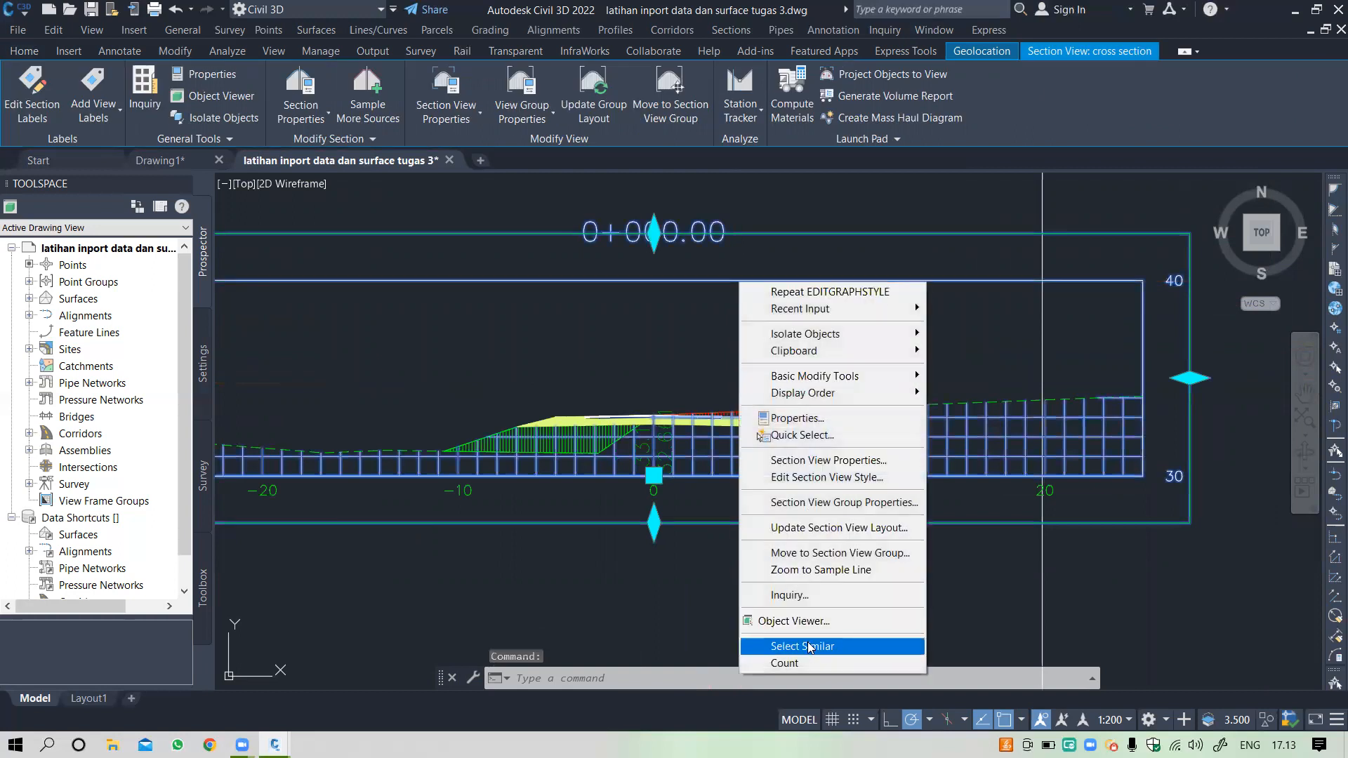
left_click(779, 646)
scroll(768, 449, "down", 2)
scroll(768, 449, "down", 2)
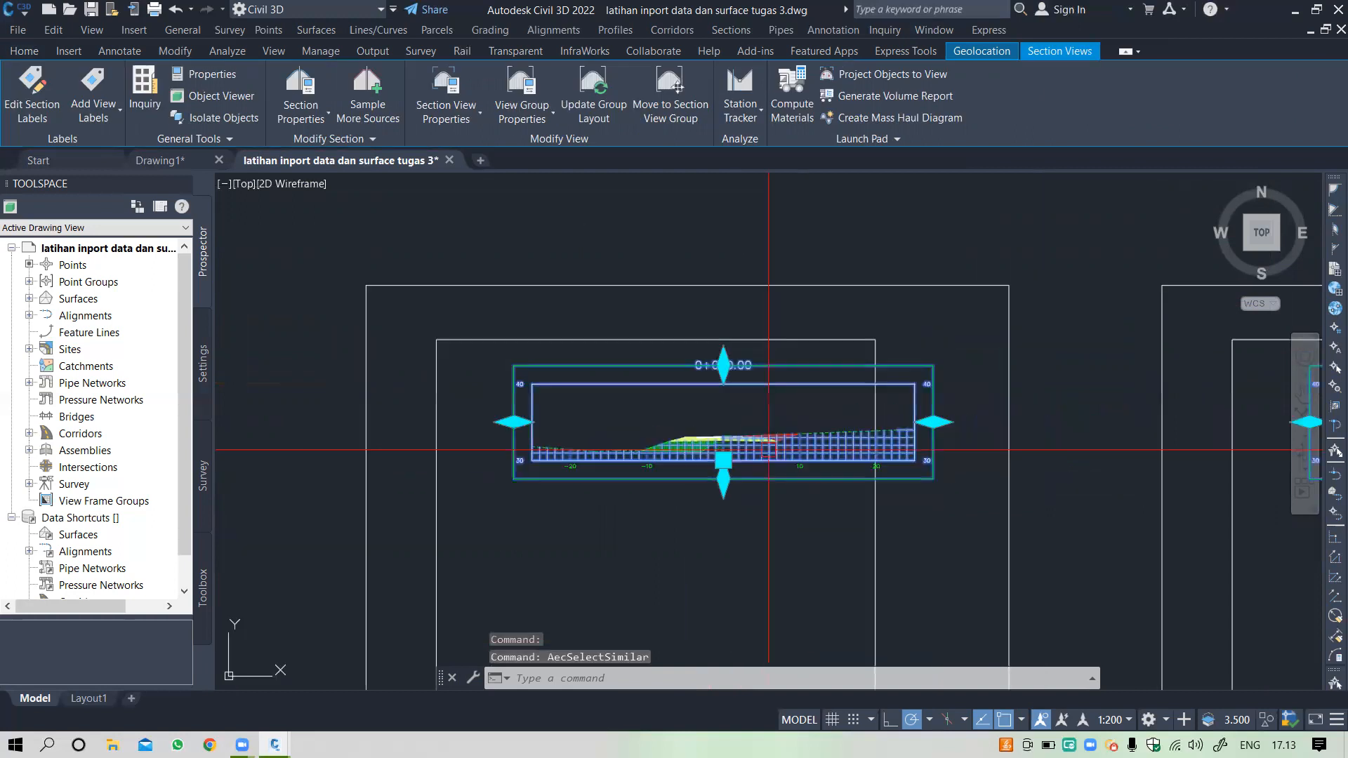
type("m")
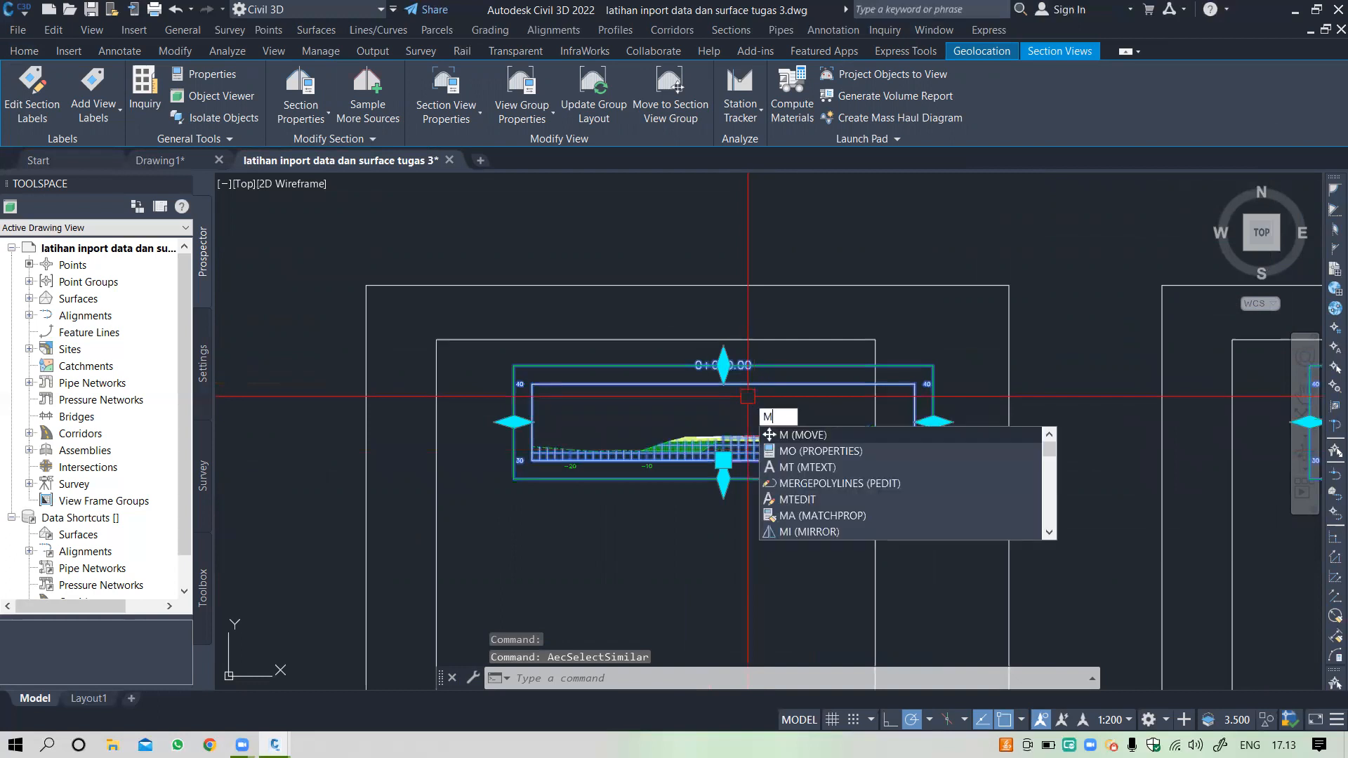
key("Return")
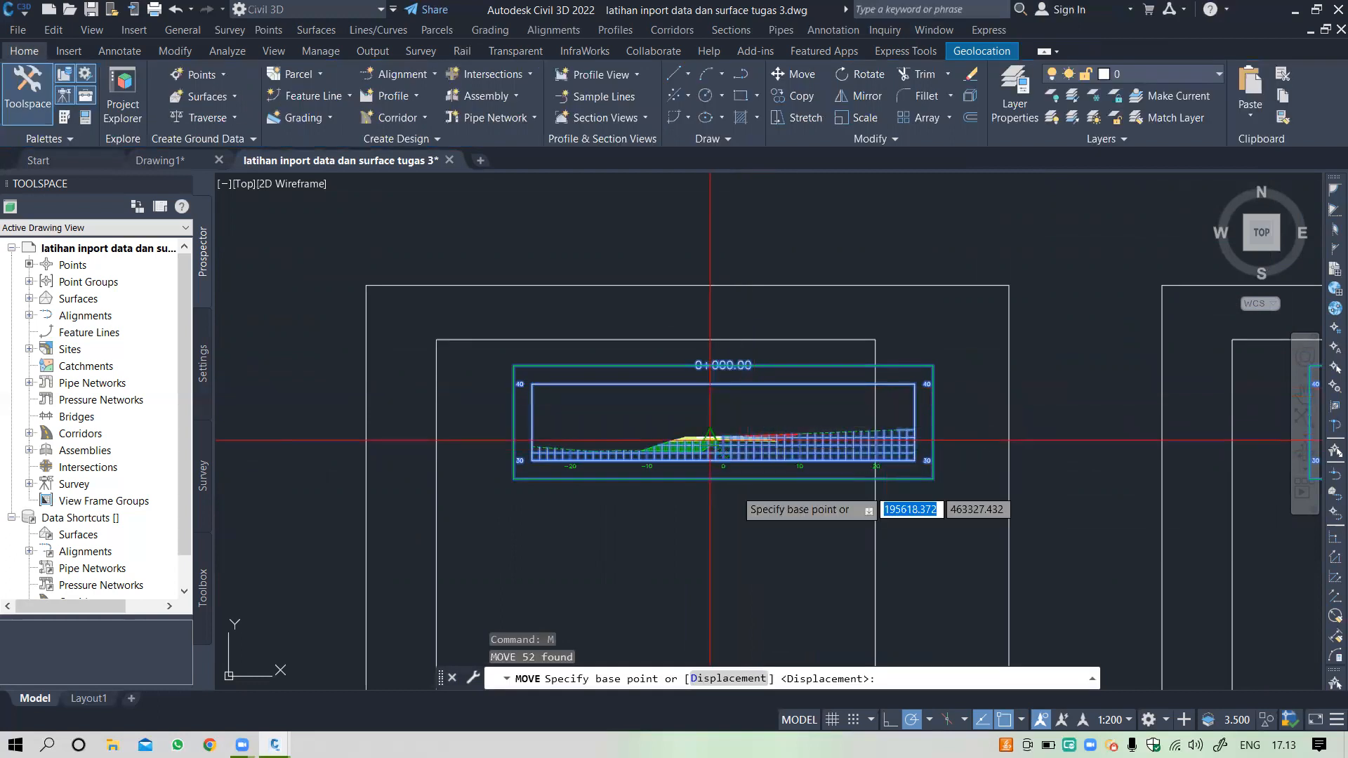
scroll(725, 447, "up", 3)
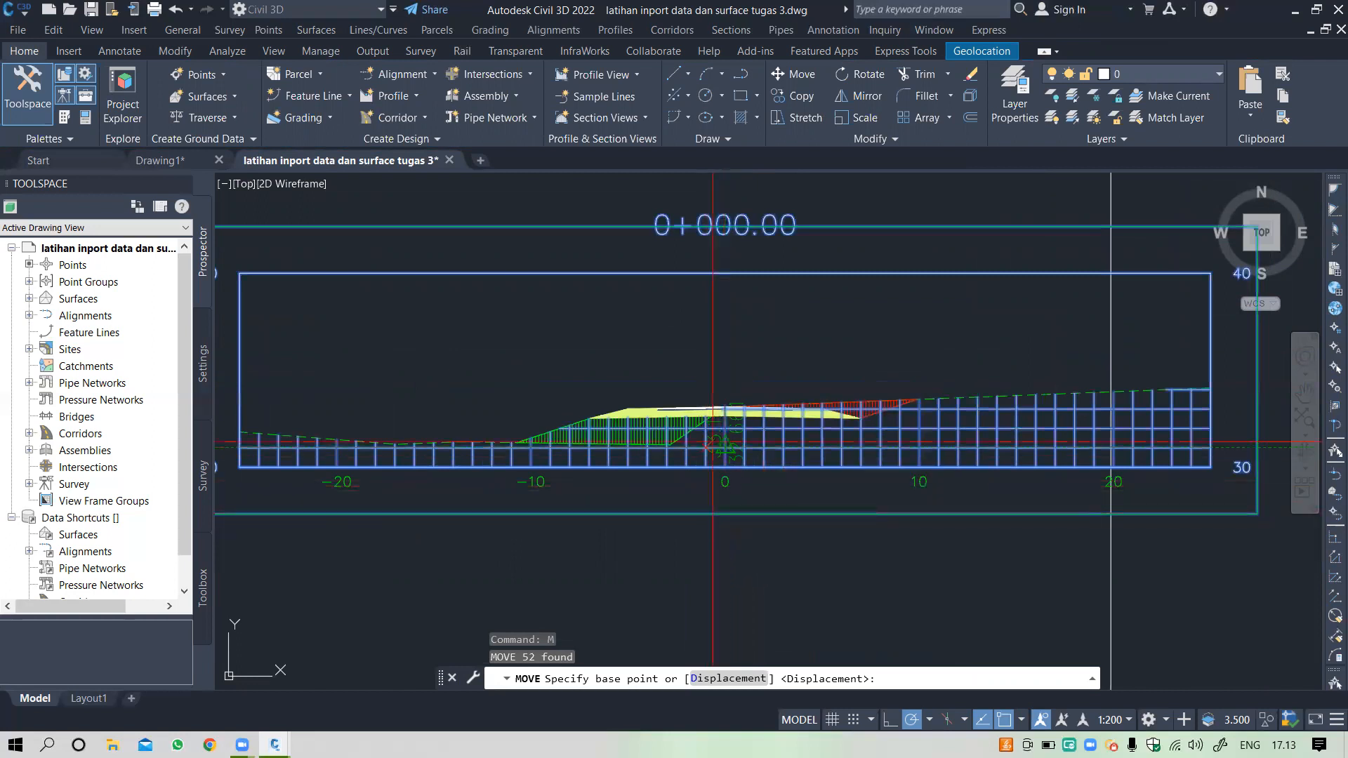
left_click(725, 272)
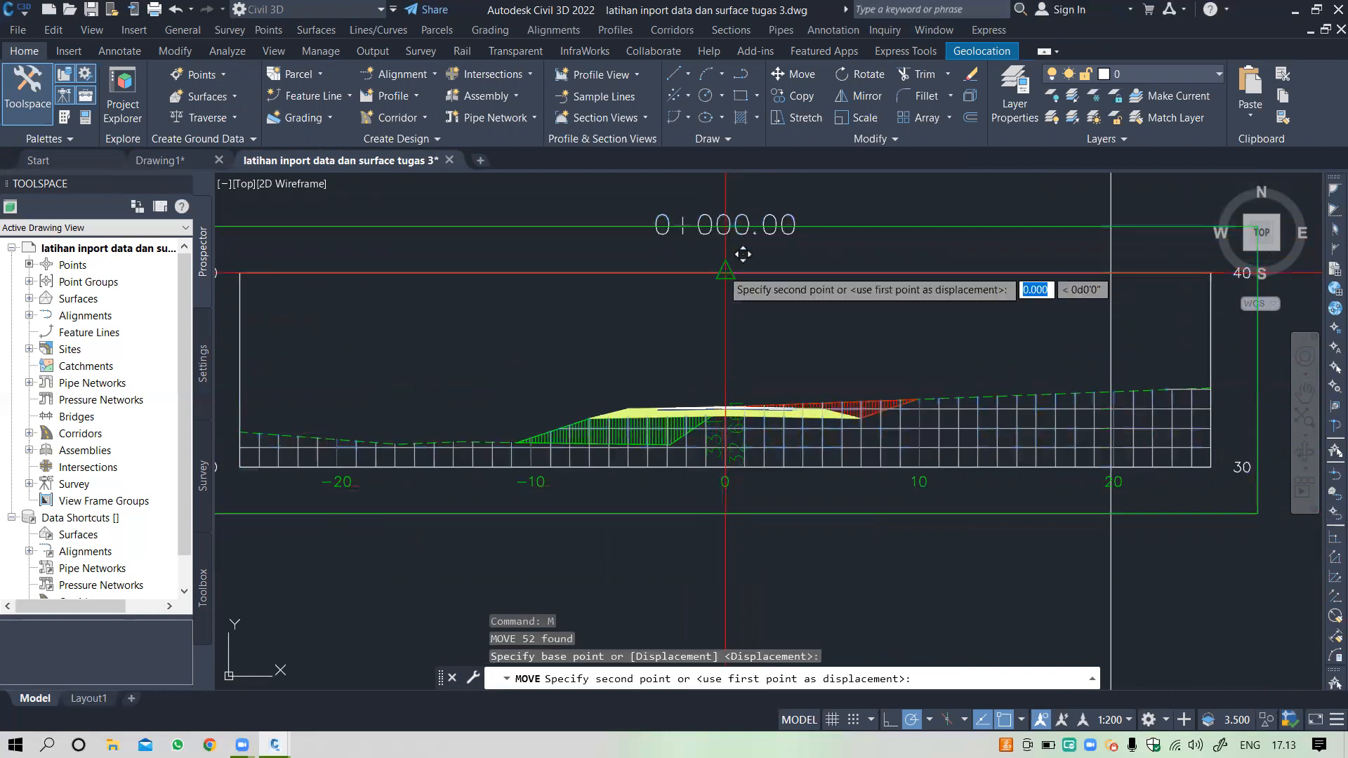
scroll(726, 267, "down", 5)
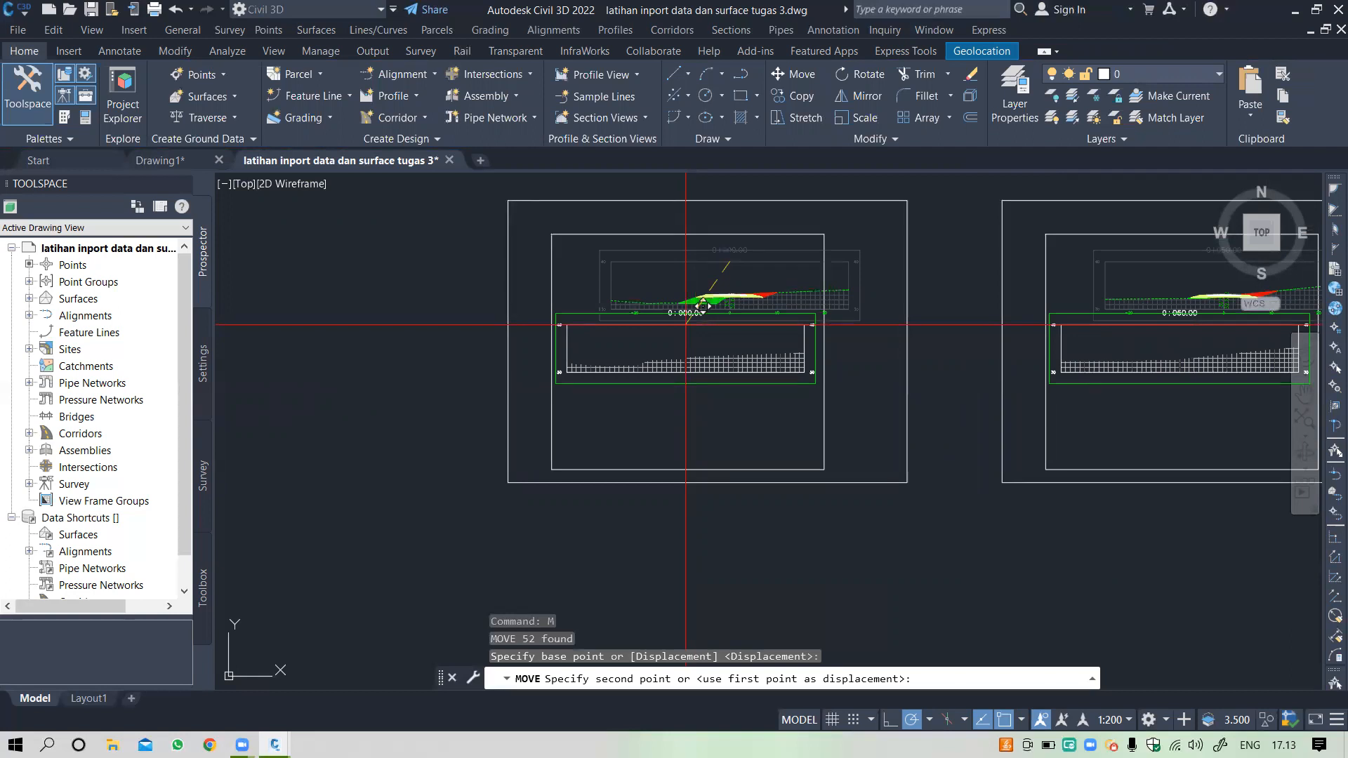
left_click(686, 324)
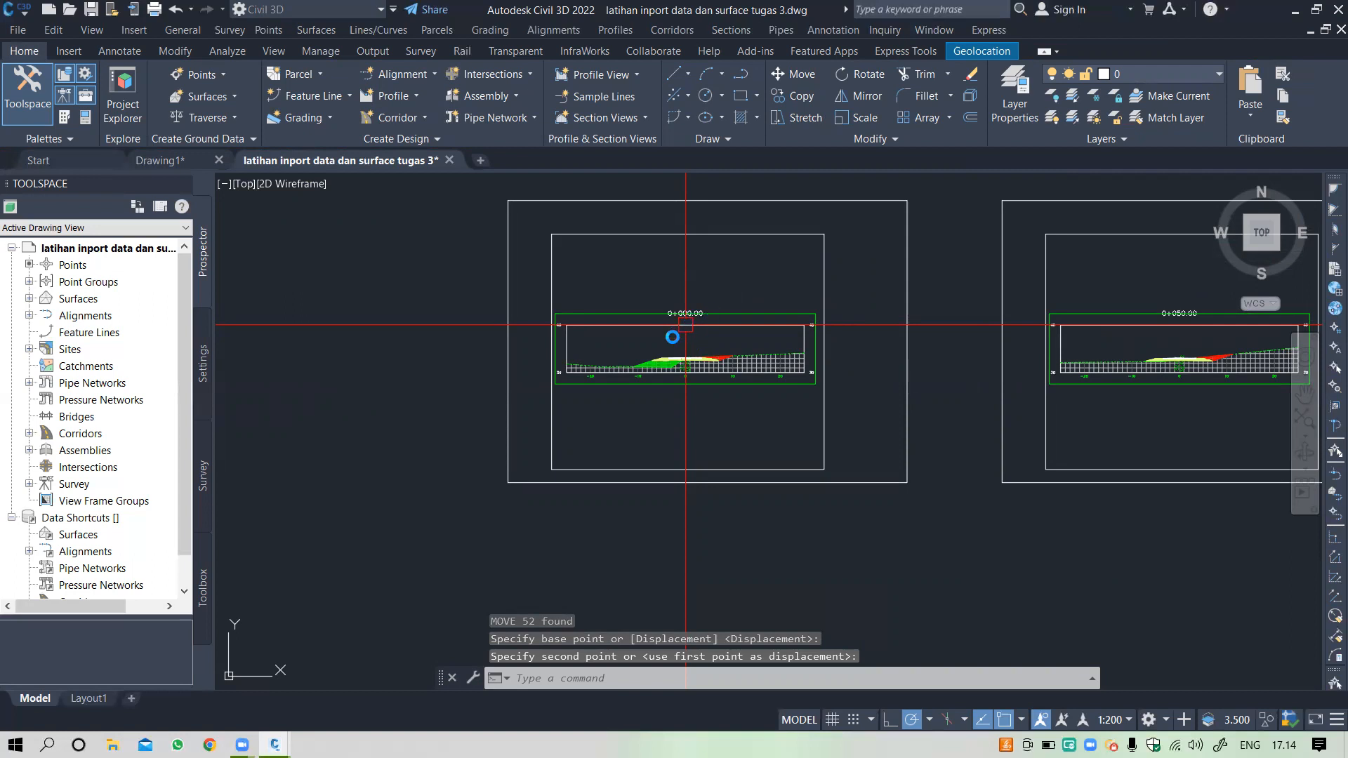
Step: Examine the placement of the moved section views across the row of sheets above the material tables
scroll(694, 301, "down", 4)
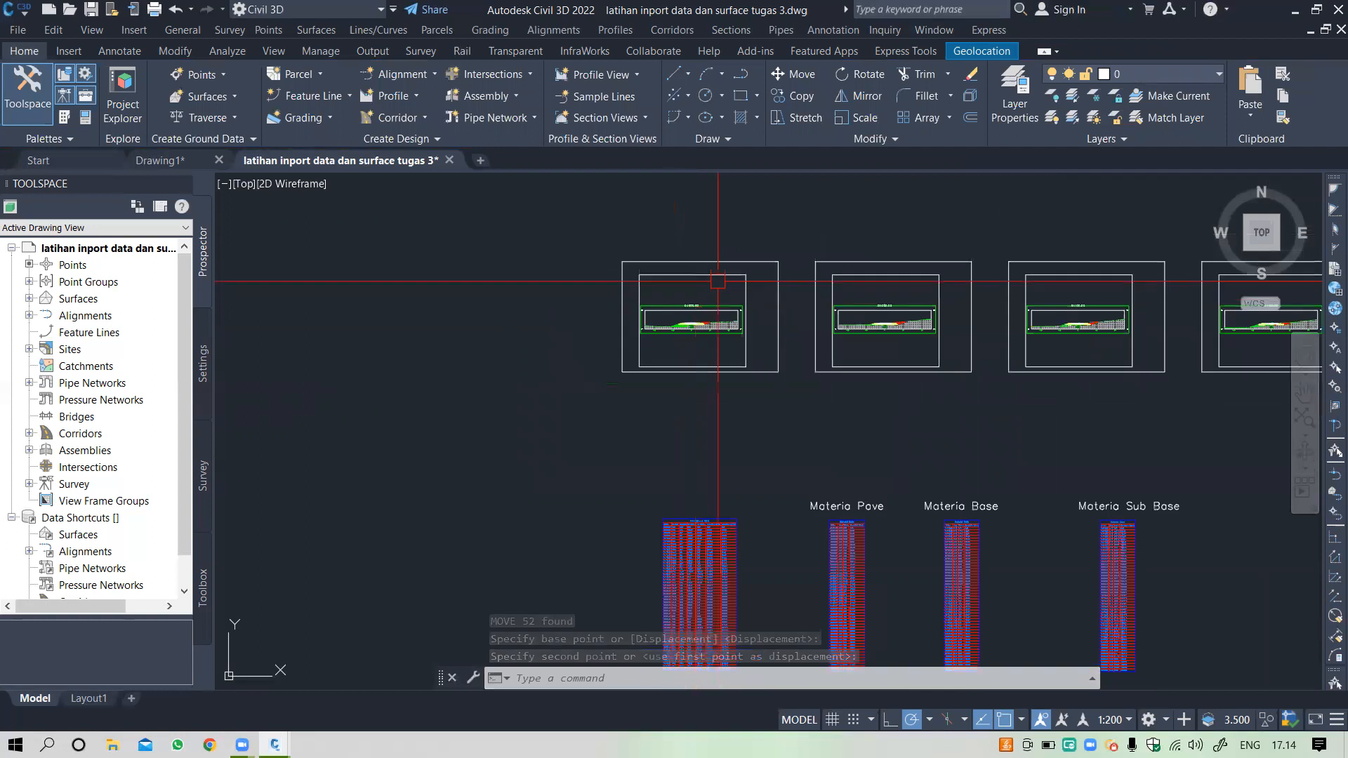
scroll(717, 281, "up", 4)
scroll(702, 290, "down", 4)
scroll(640, 360, "up", 2)
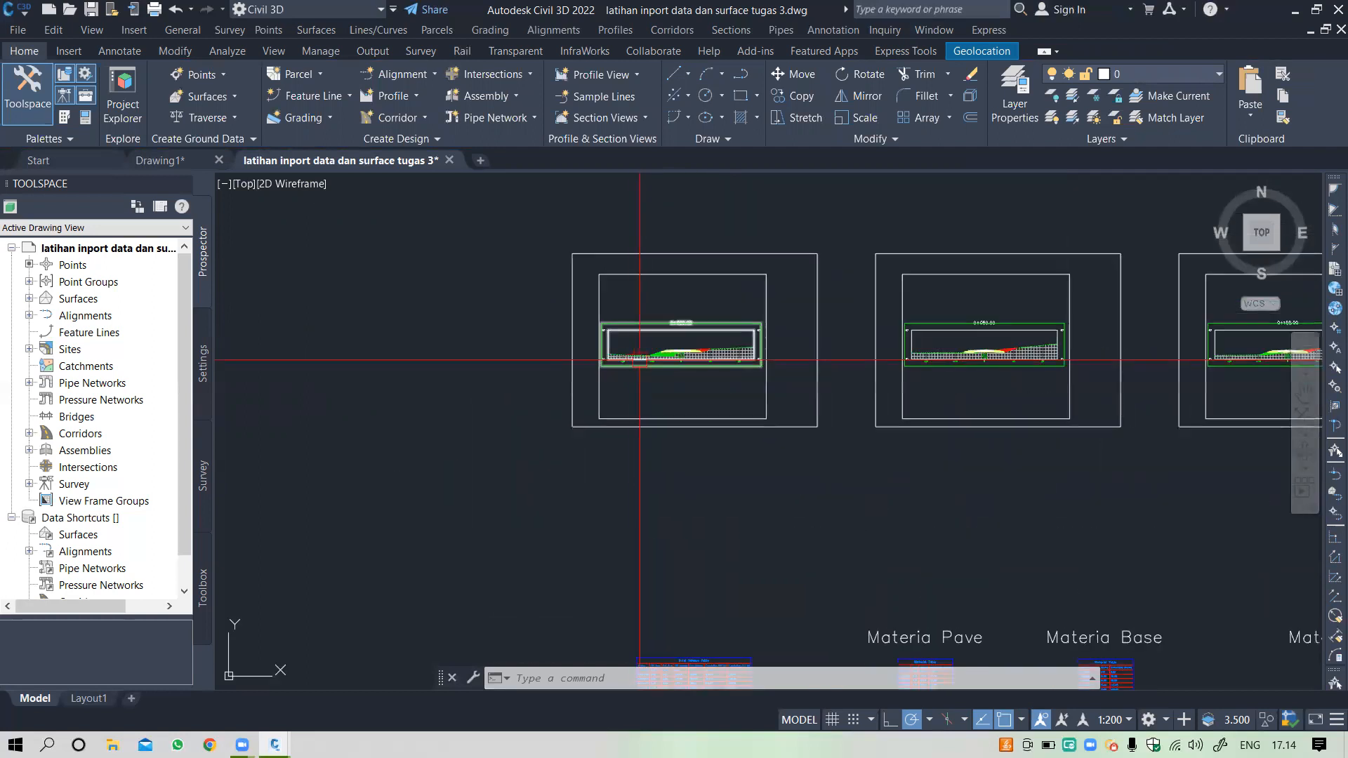
scroll(632, 302, "up", 2)
scroll(772, 401, "down", 5)
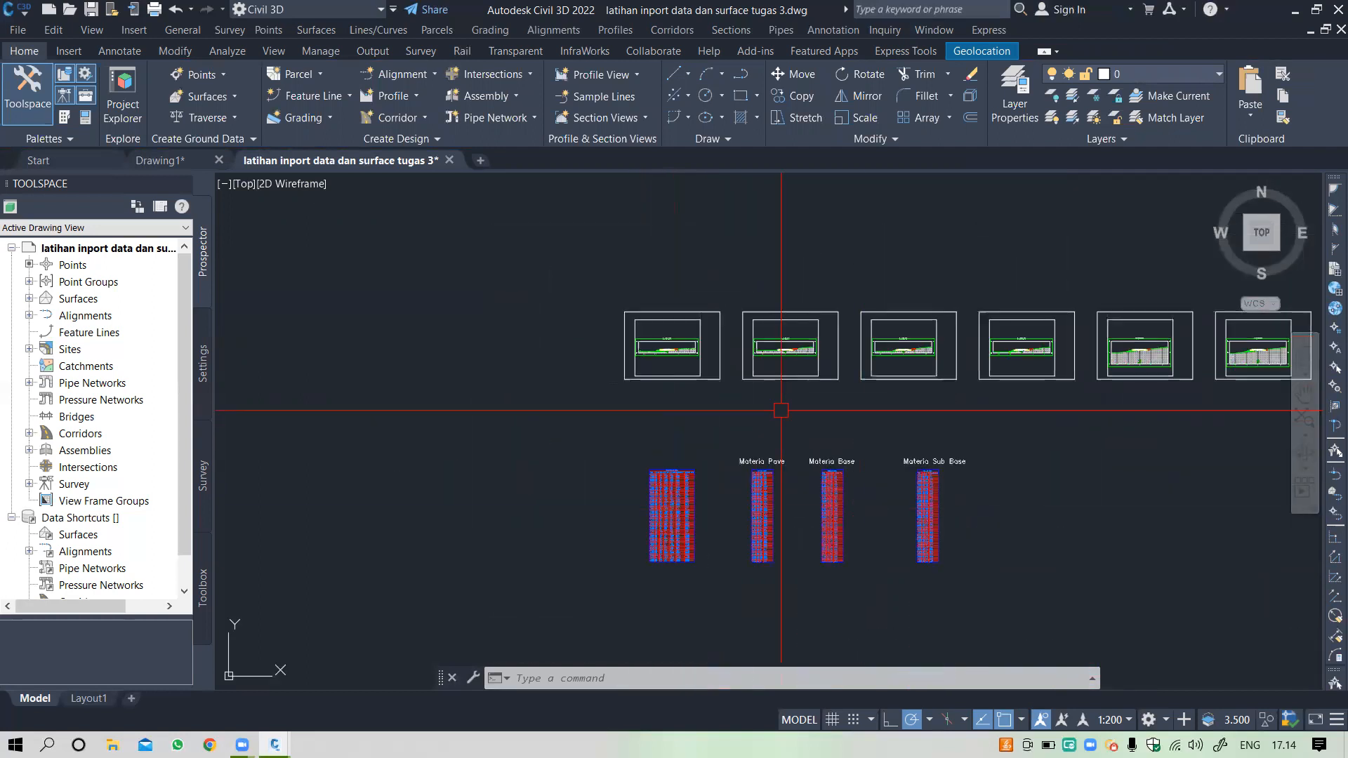
scroll(475, 265, "up", 2)
scroll(469, 264, "down", 3)
scroll(471, 261, "up", 3)
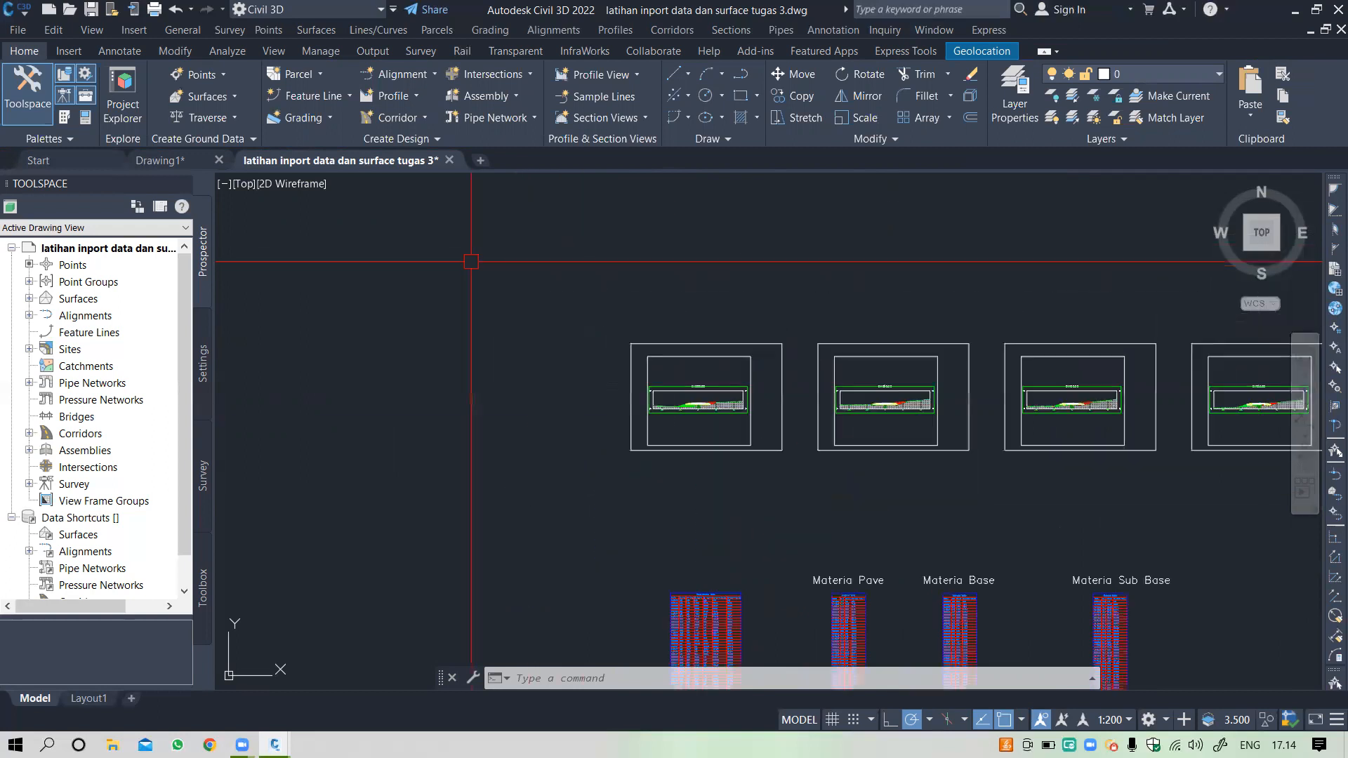
Step: Generate a volume report for Alignment Horizontal, SL Collection - 1 and the Galian dan Timbunan material list, with the XML report displayed
left_click(730, 30)
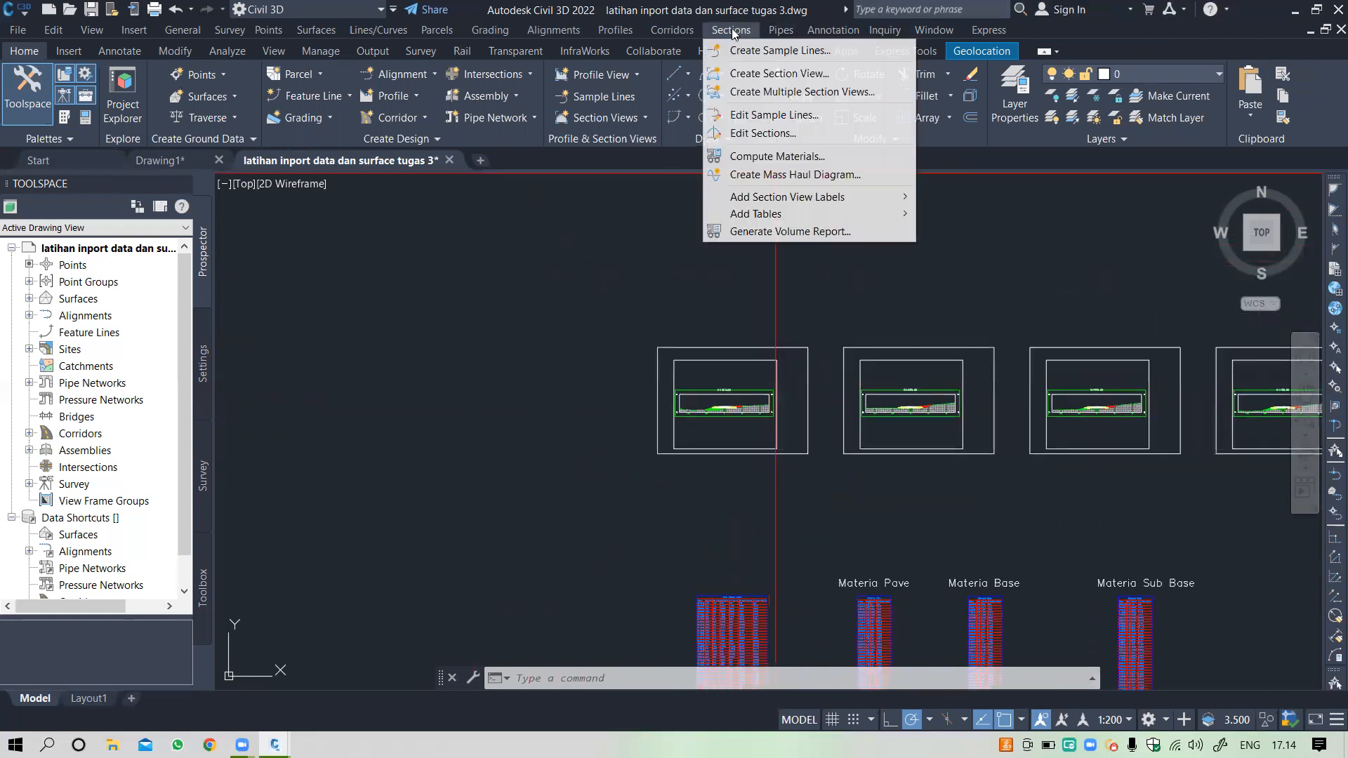
left_click(788, 232)
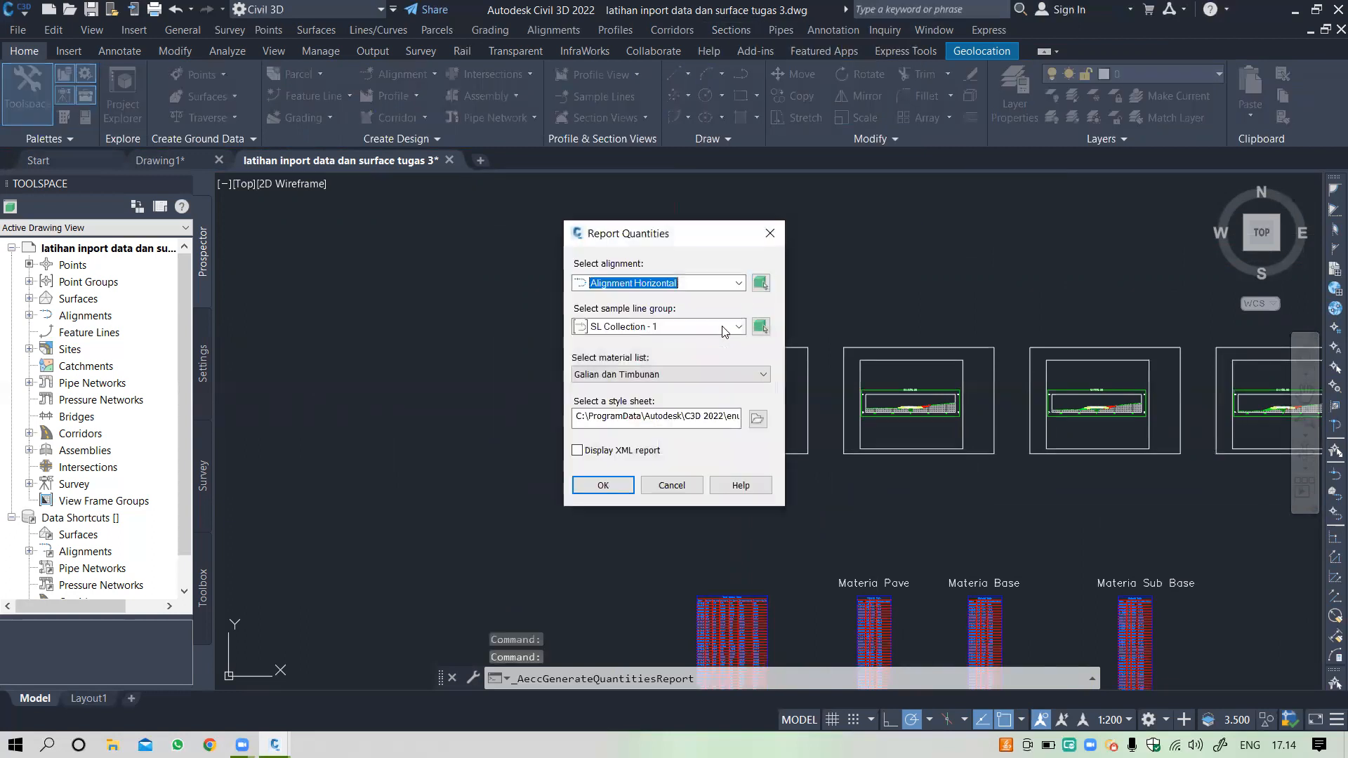
left_click(680, 375)
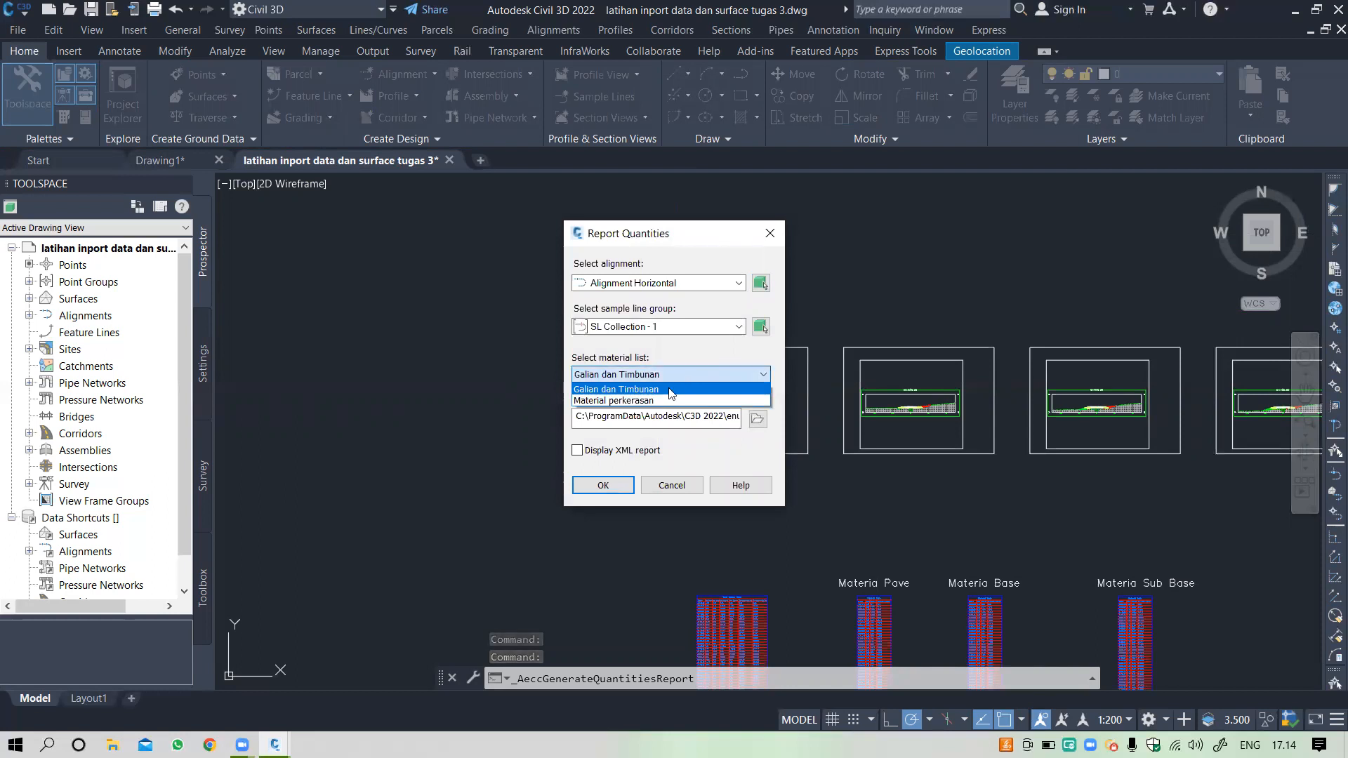
left_click(665, 391)
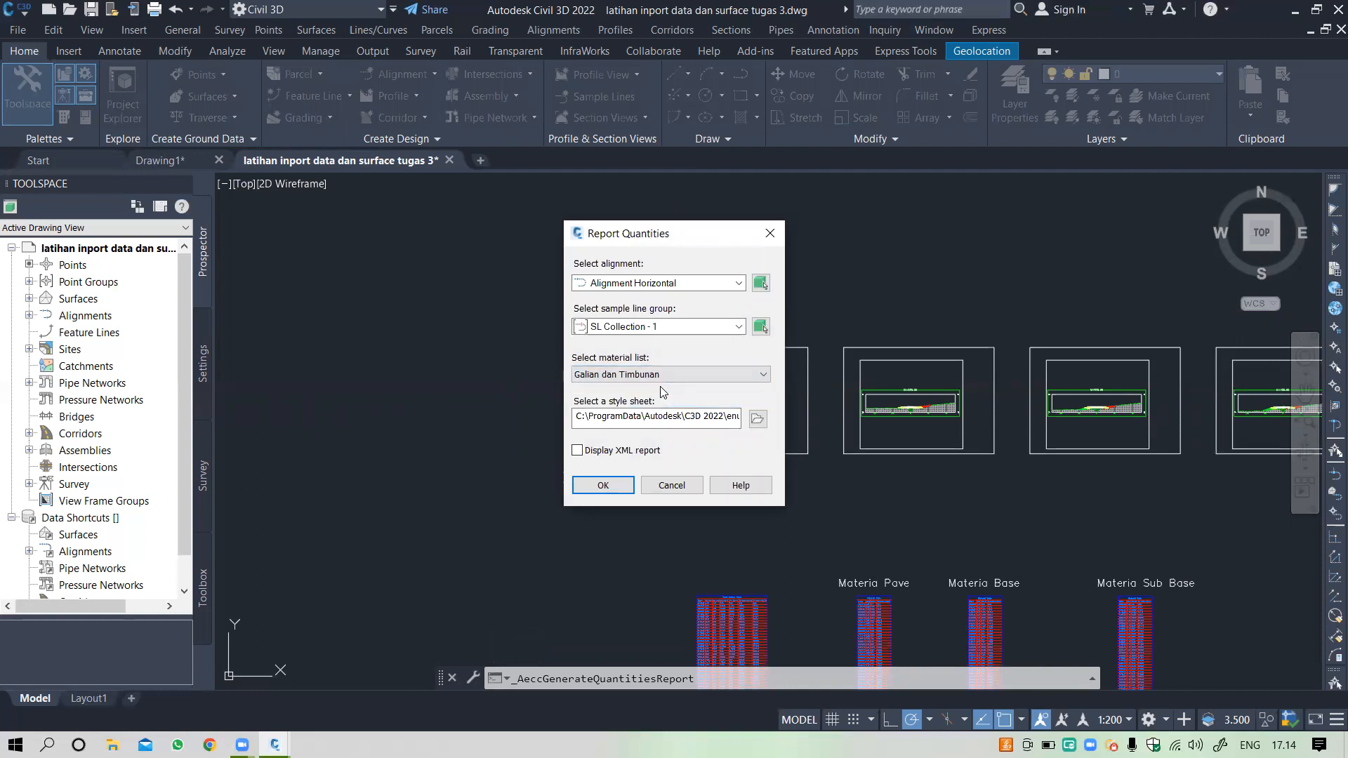
left_click(577, 450)
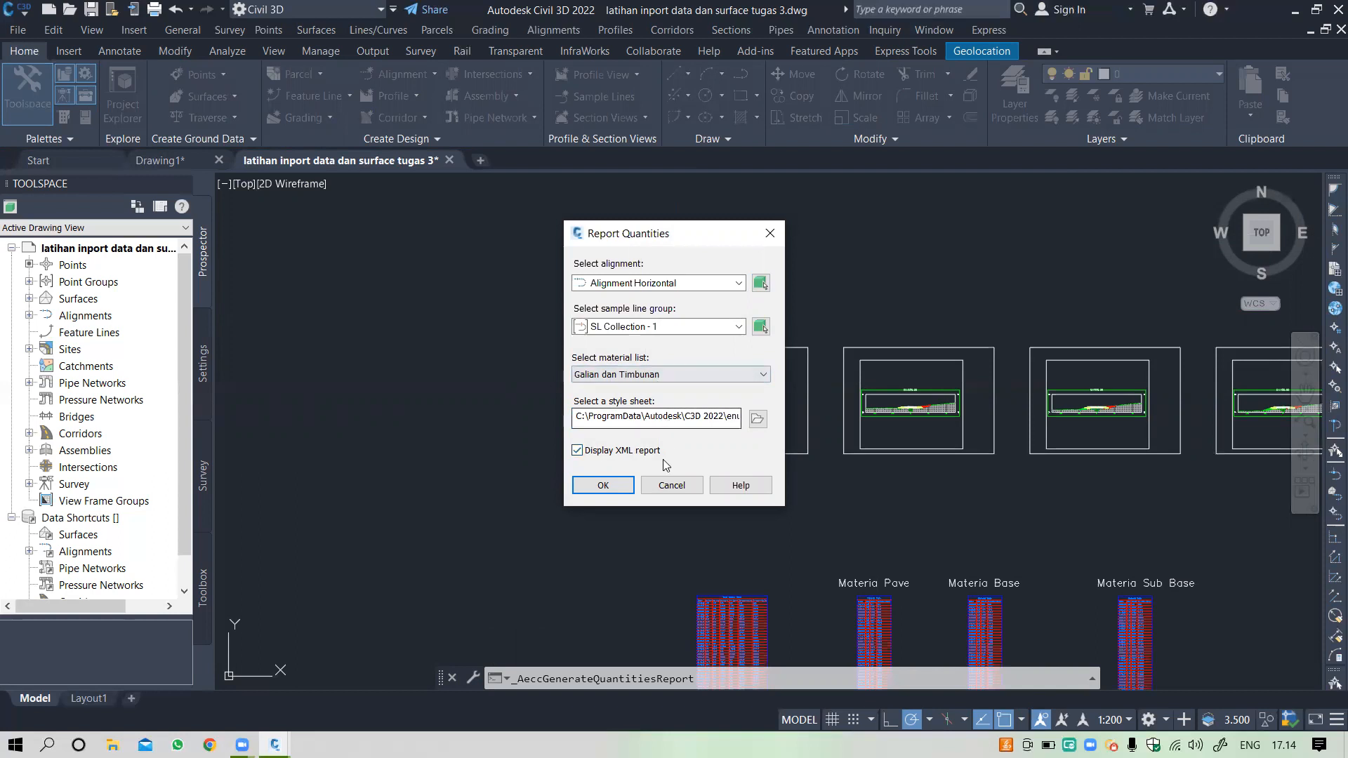
left_click(622, 486)
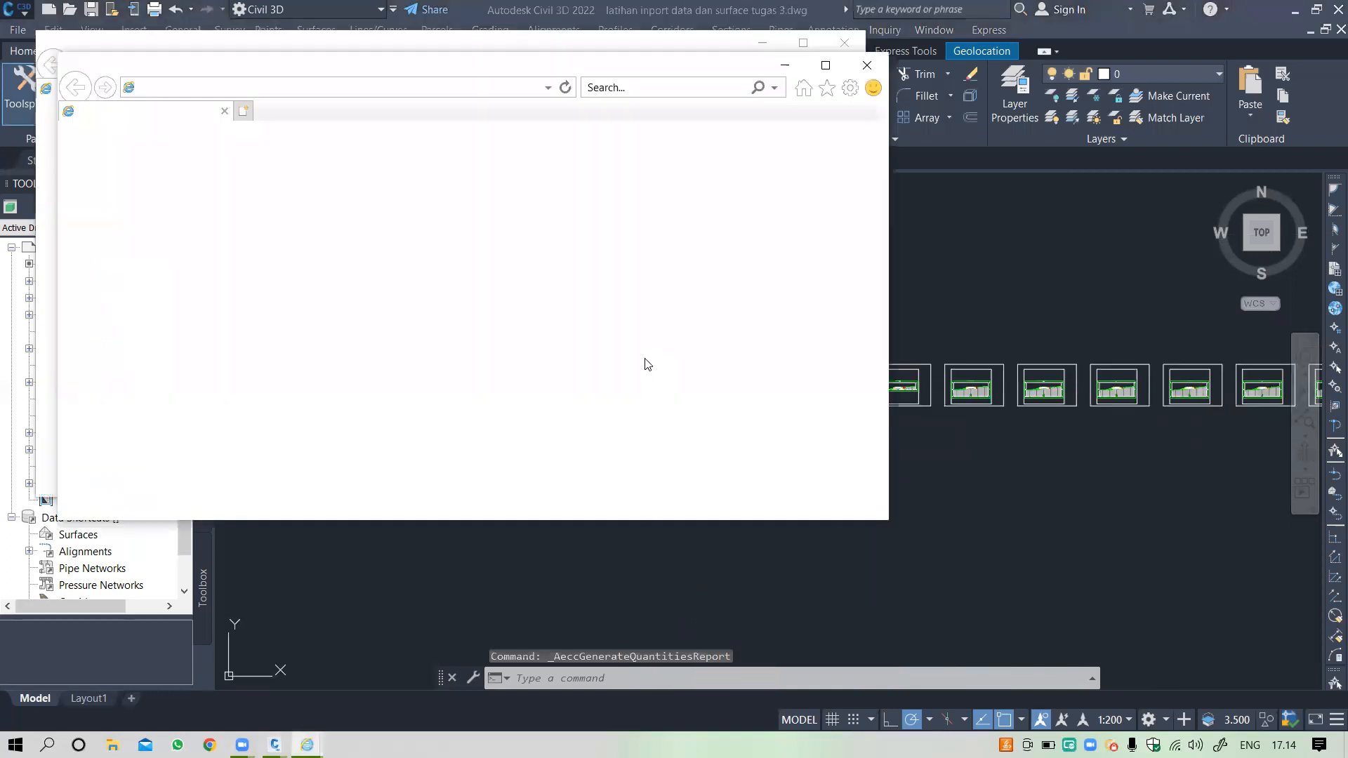
left_click(710, 405)
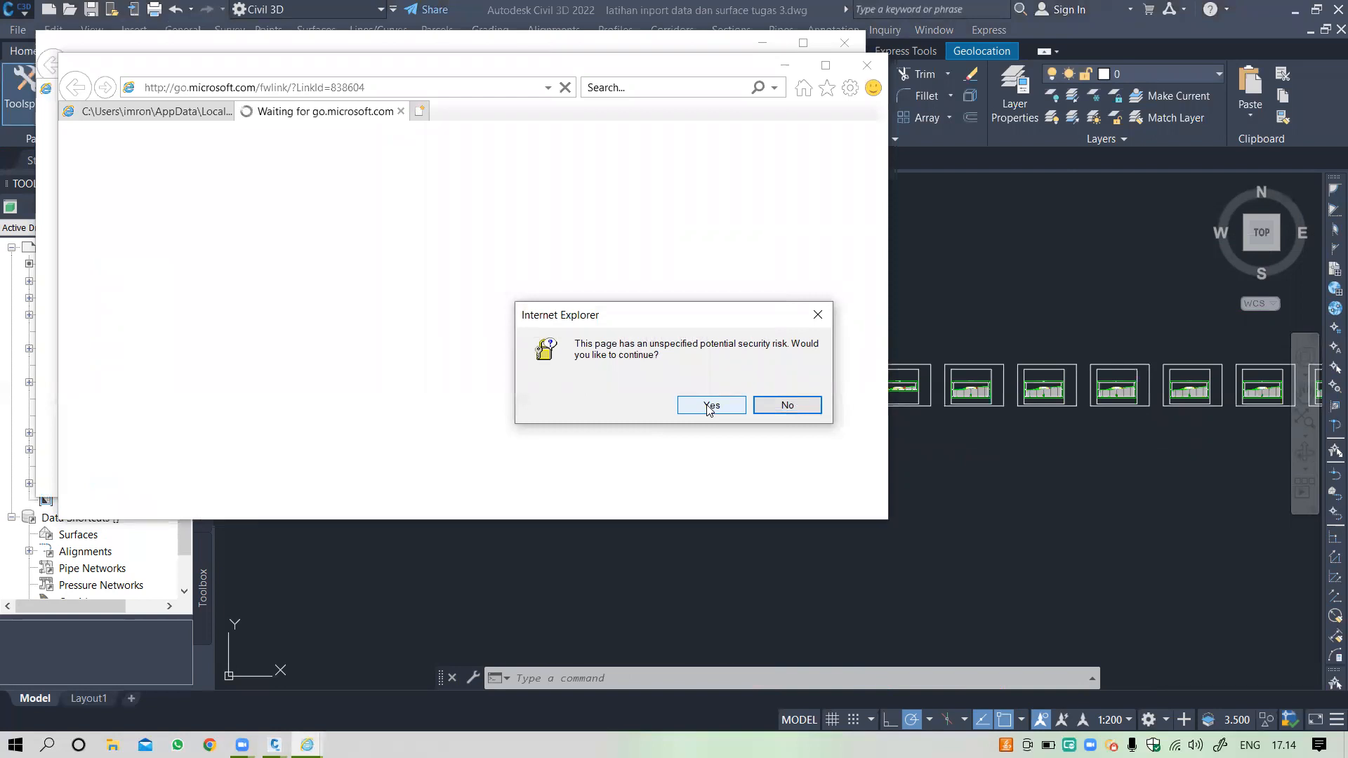
left_click(710, 406)
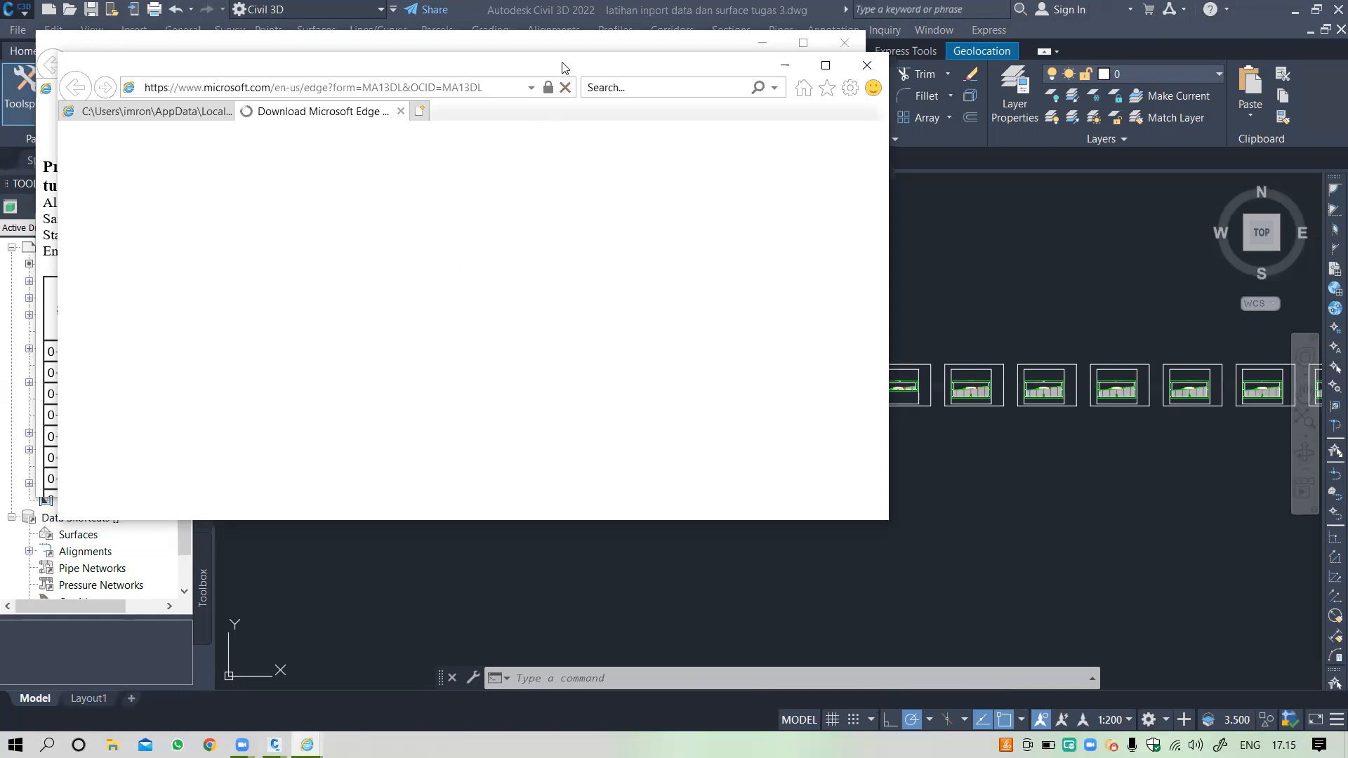
Step: Bring the Volume Report in front of the other browser window and copy its full contents through the last station
left_click_drag(561, 67, 1029, 203)
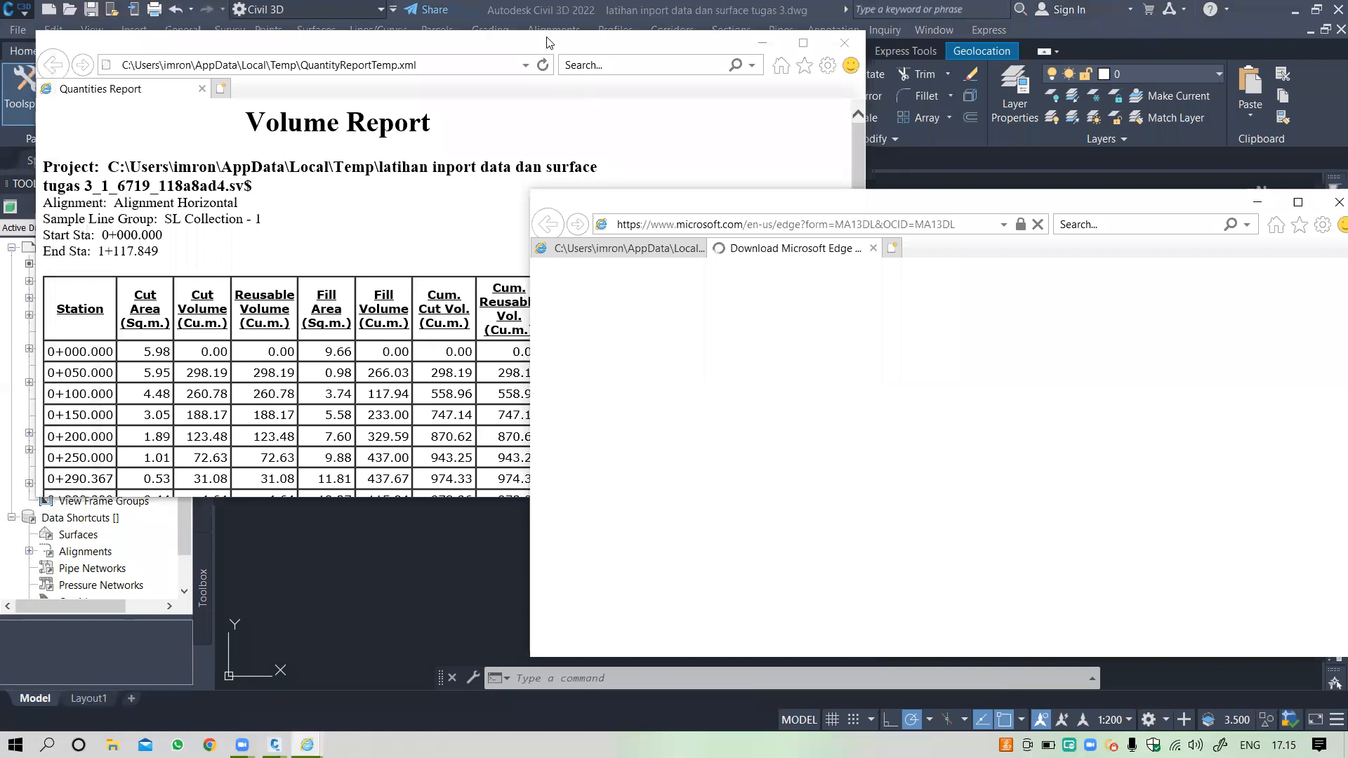
left_click(550, 42)
scroll(495, 282, "down", 1)
scroll(280, 210, "up", 1)
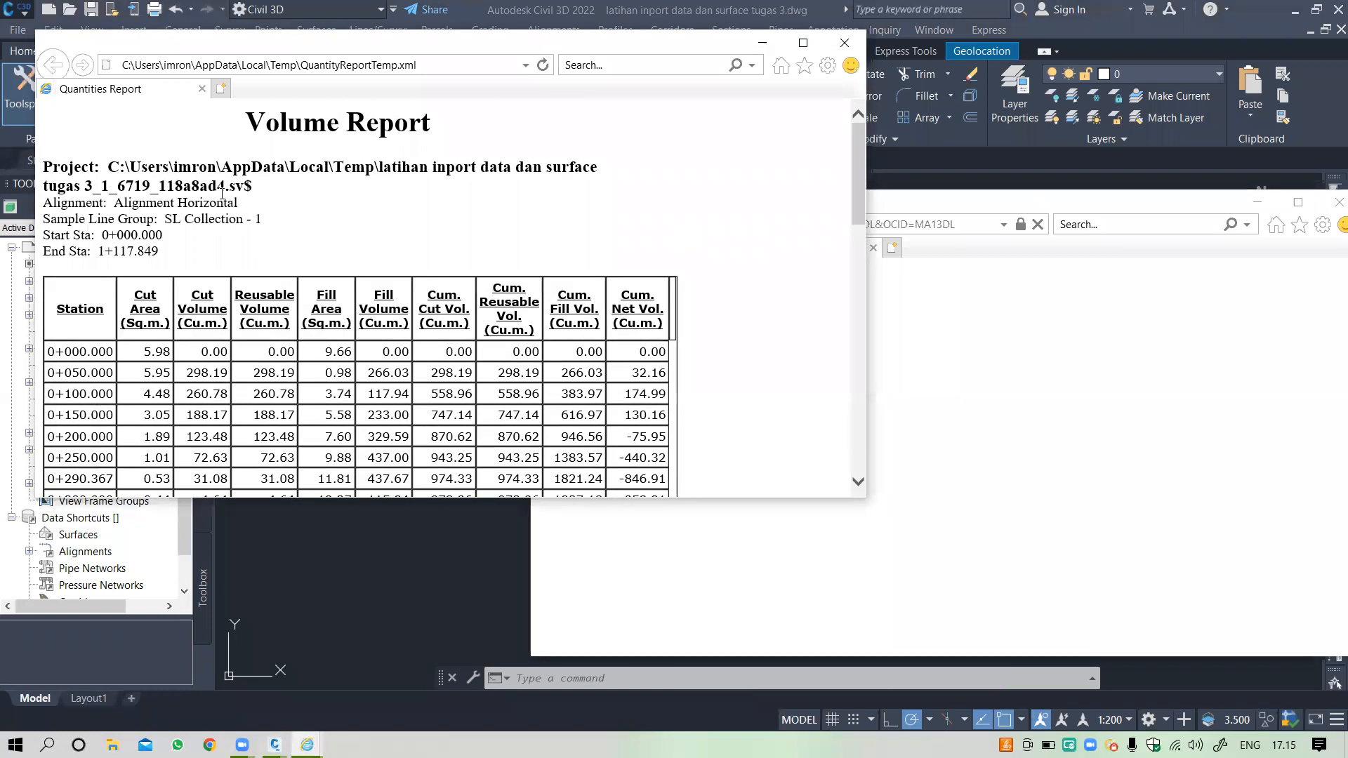
left_click_drag(218, 136, 724, 470)
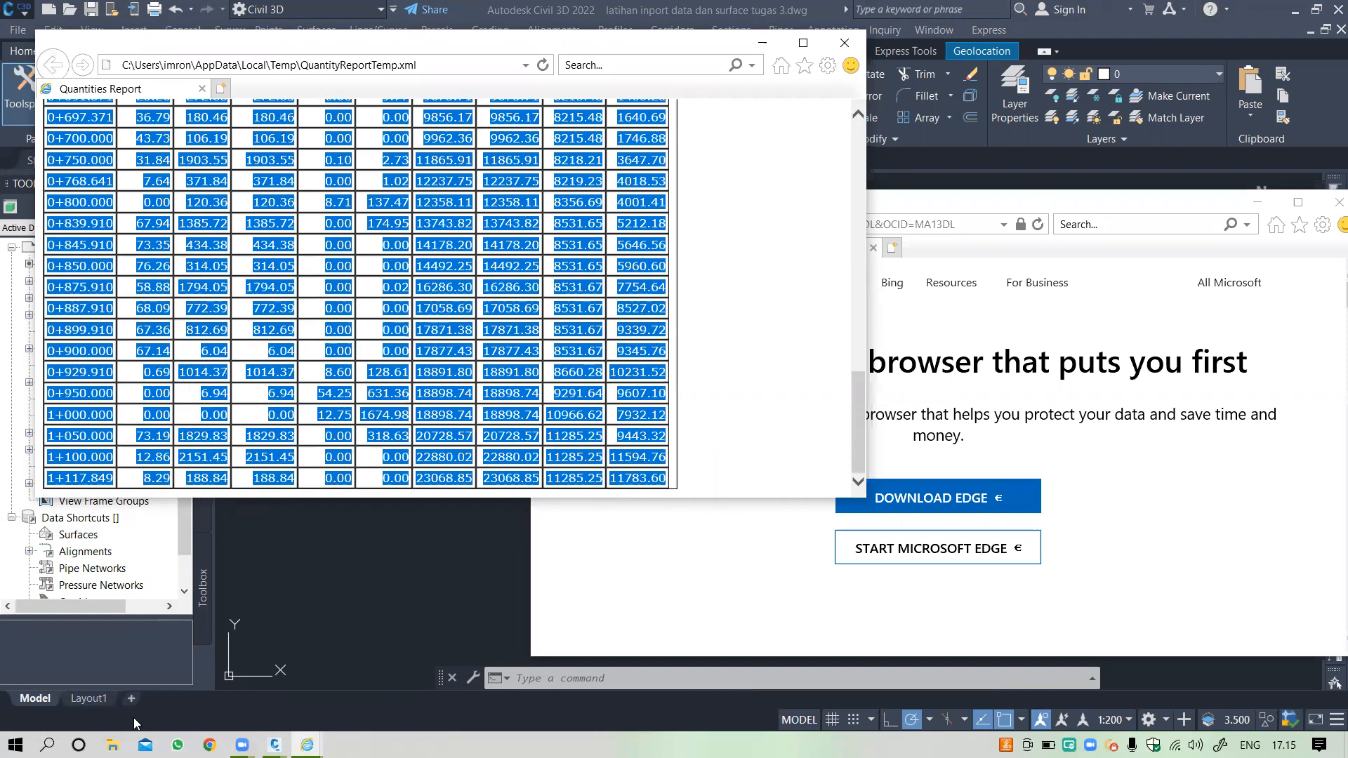
Step: Open Excel, create a blank workbook and paste the volume report at cell A1
left_click(47, 745)
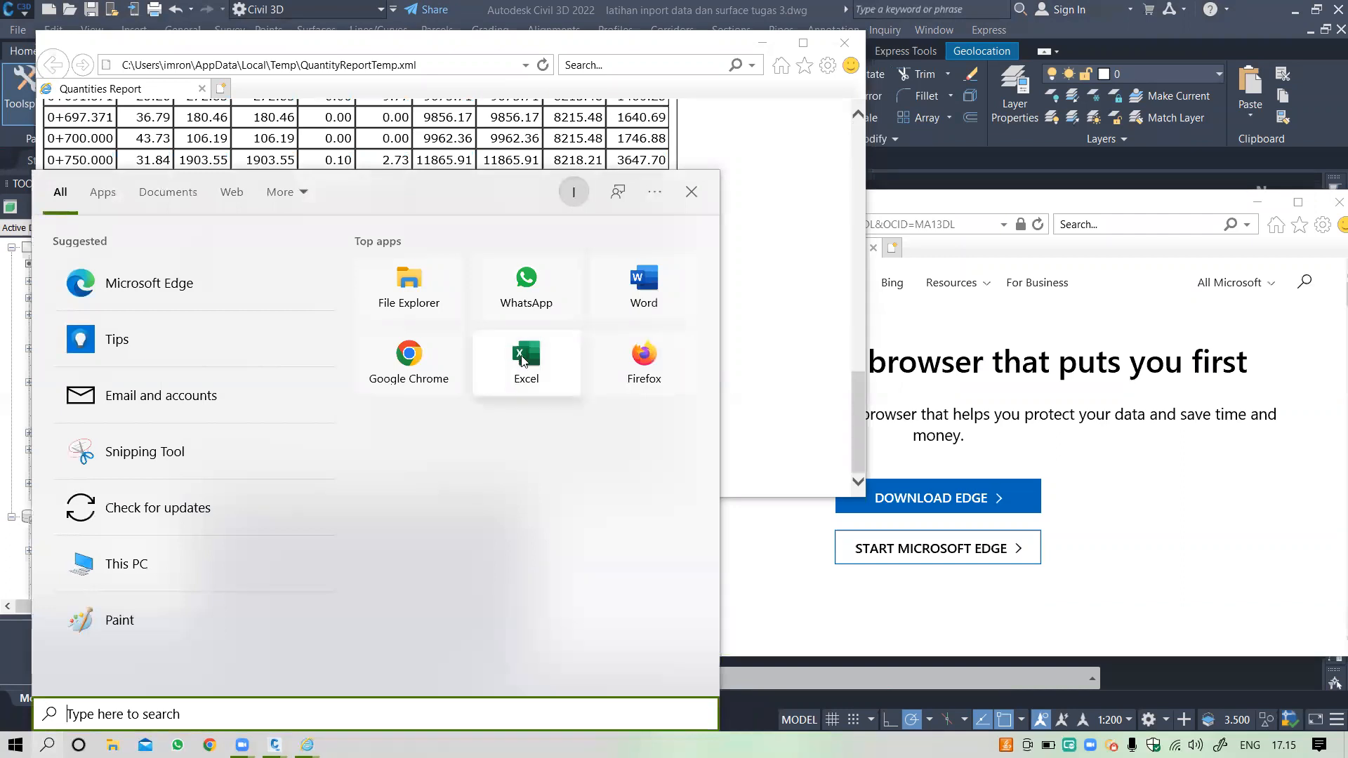
left_click(523, 358)
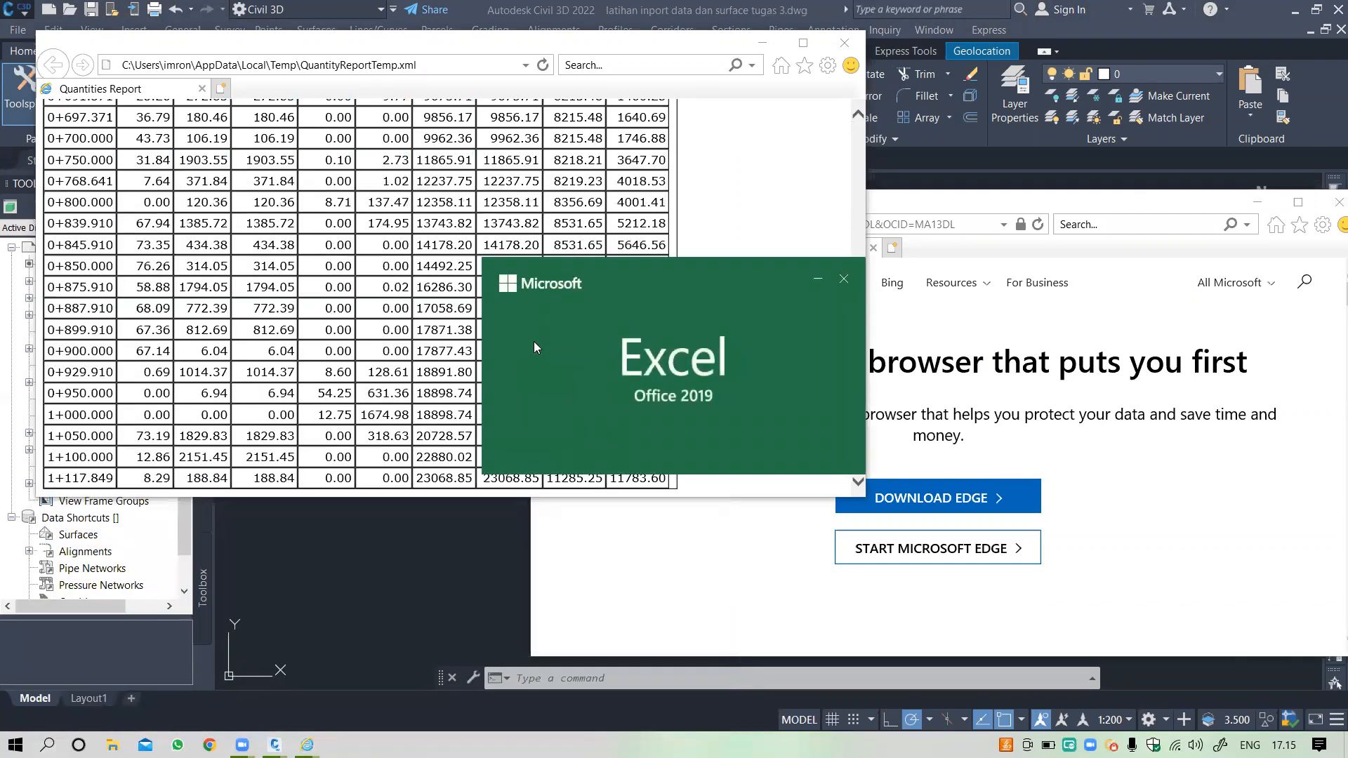
left_click(460, 386)
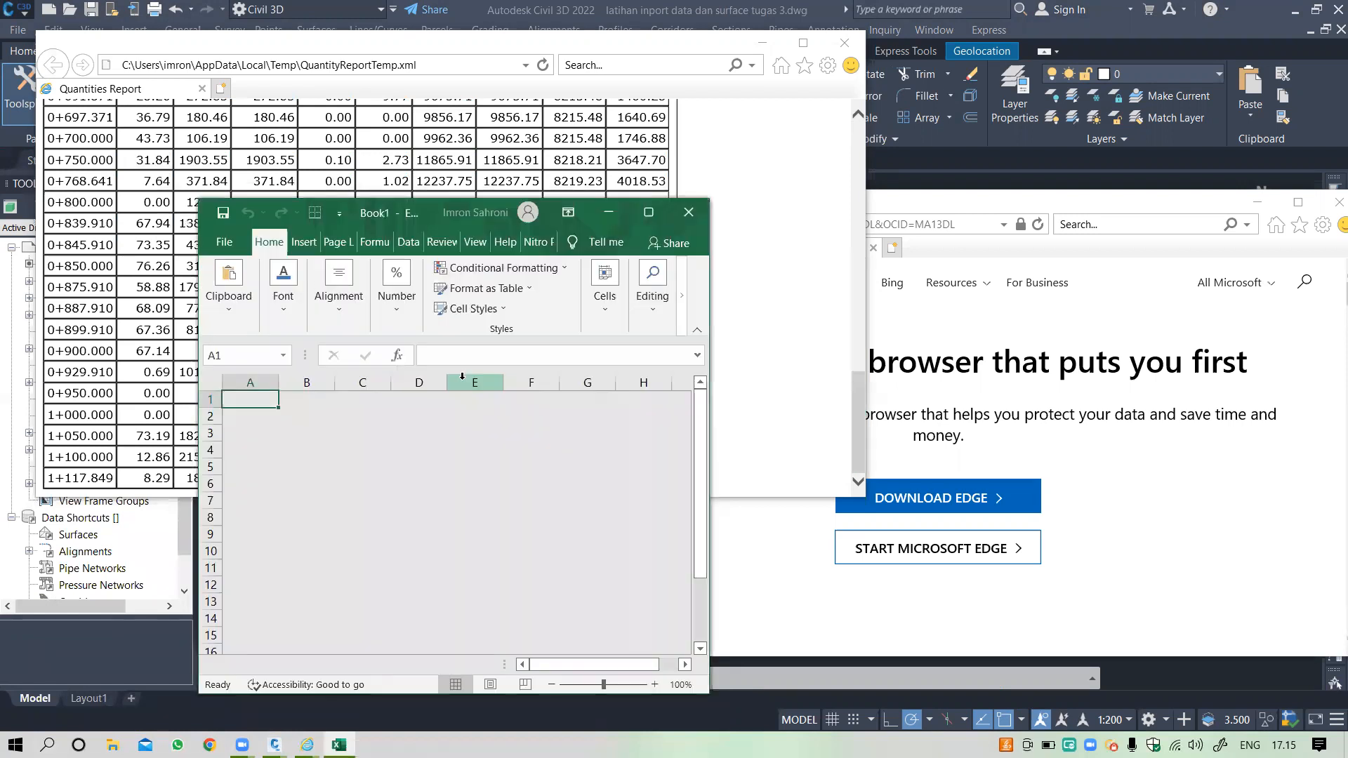
left_click(648, 212)
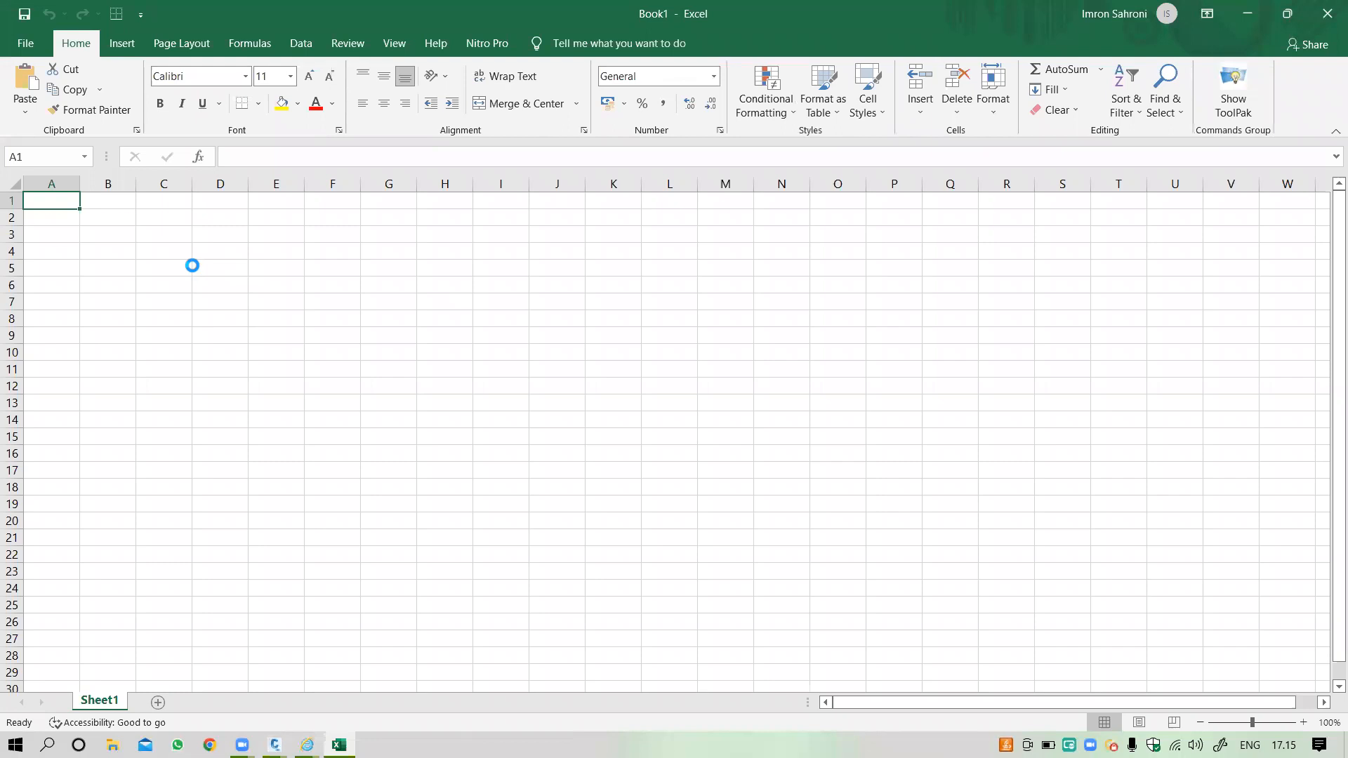
key("ctrl+v")
Step: Review the pasted volume report's station rows and cut and fill columns in the worksheet
scroll(283, 370, "down", 9)
scroll(450, 408, "up", 9)
scroll(428, 449, "down", 5)
scroll(421, 496, "down", 3)
scroll(316, 403, "up", 8)
scroll(318, 401, "down", 5)
scroll(318, 401, "down", 1)
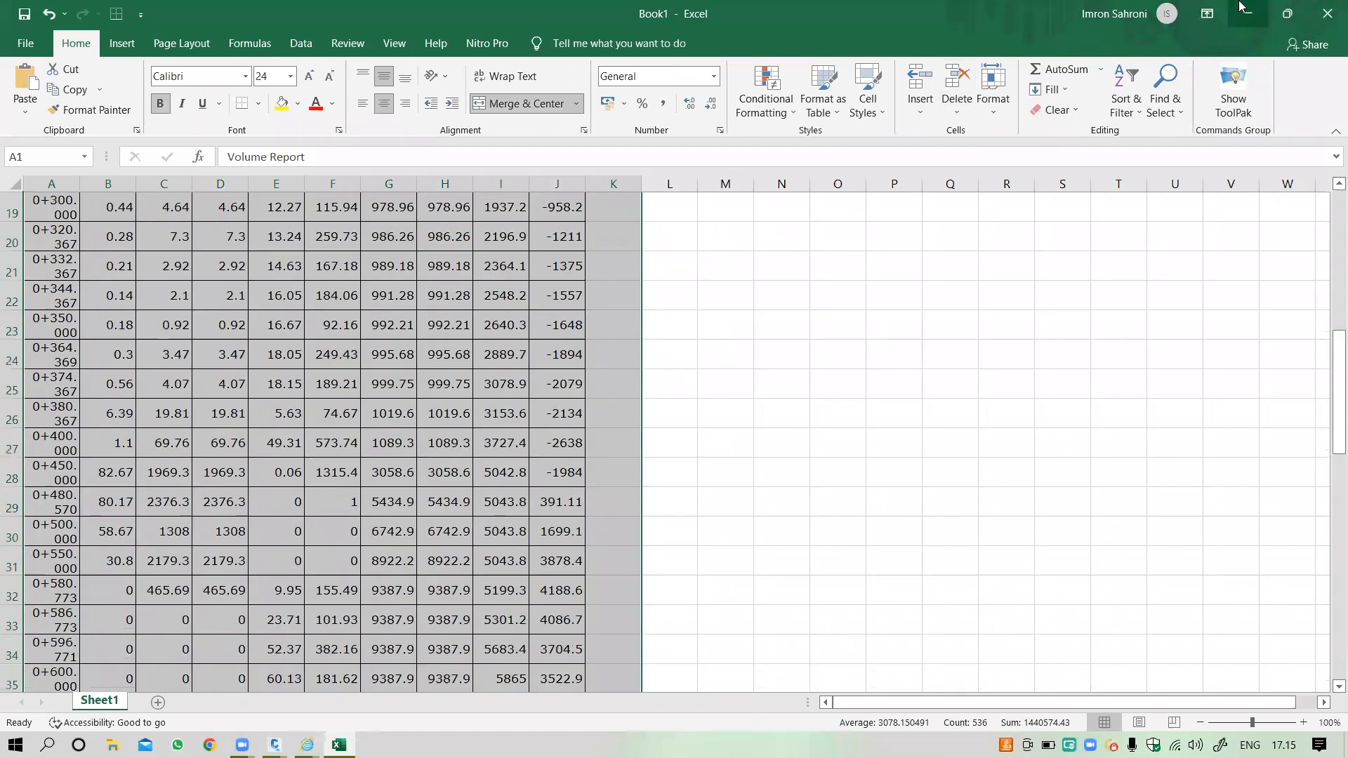
Step: Minimise the workbook and both browser windows to return to the Civil 3D drawing
left_click(1242, 9)
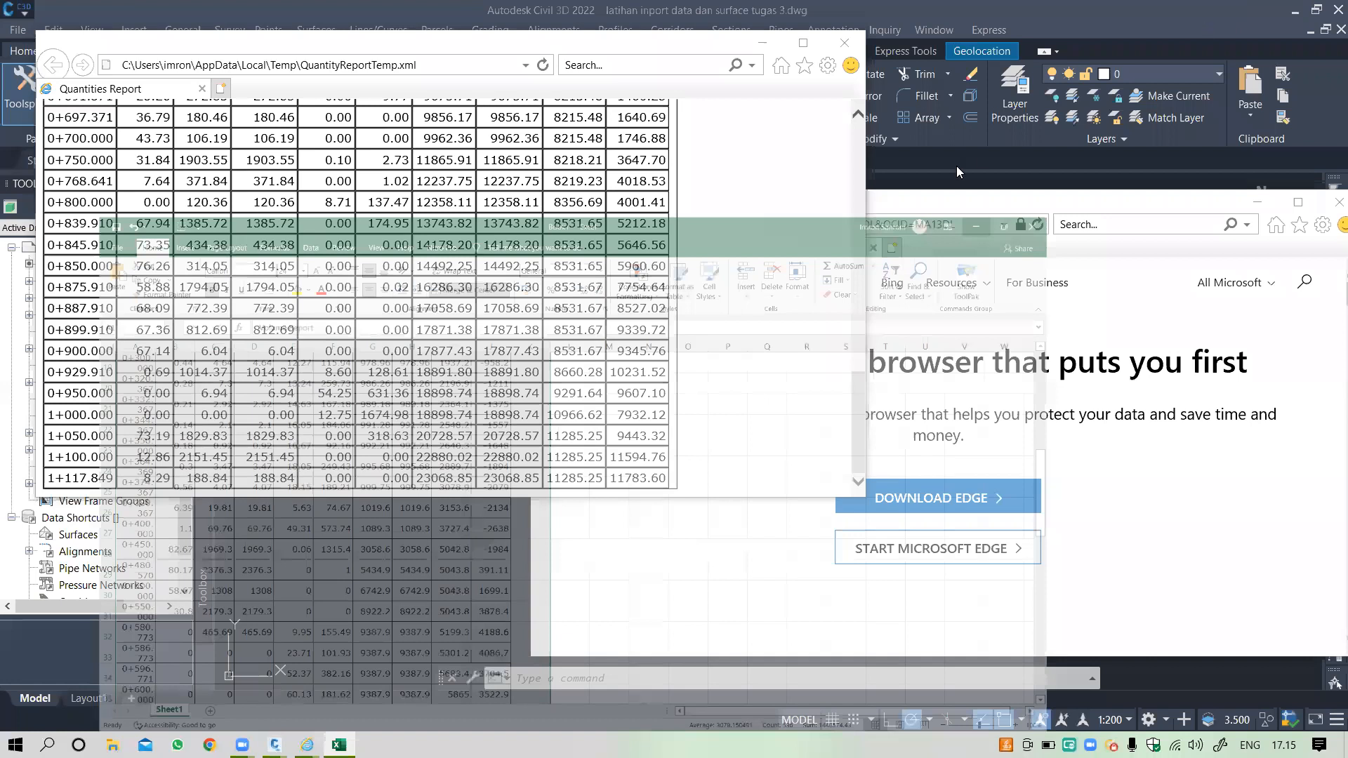
key("ctrl+a")
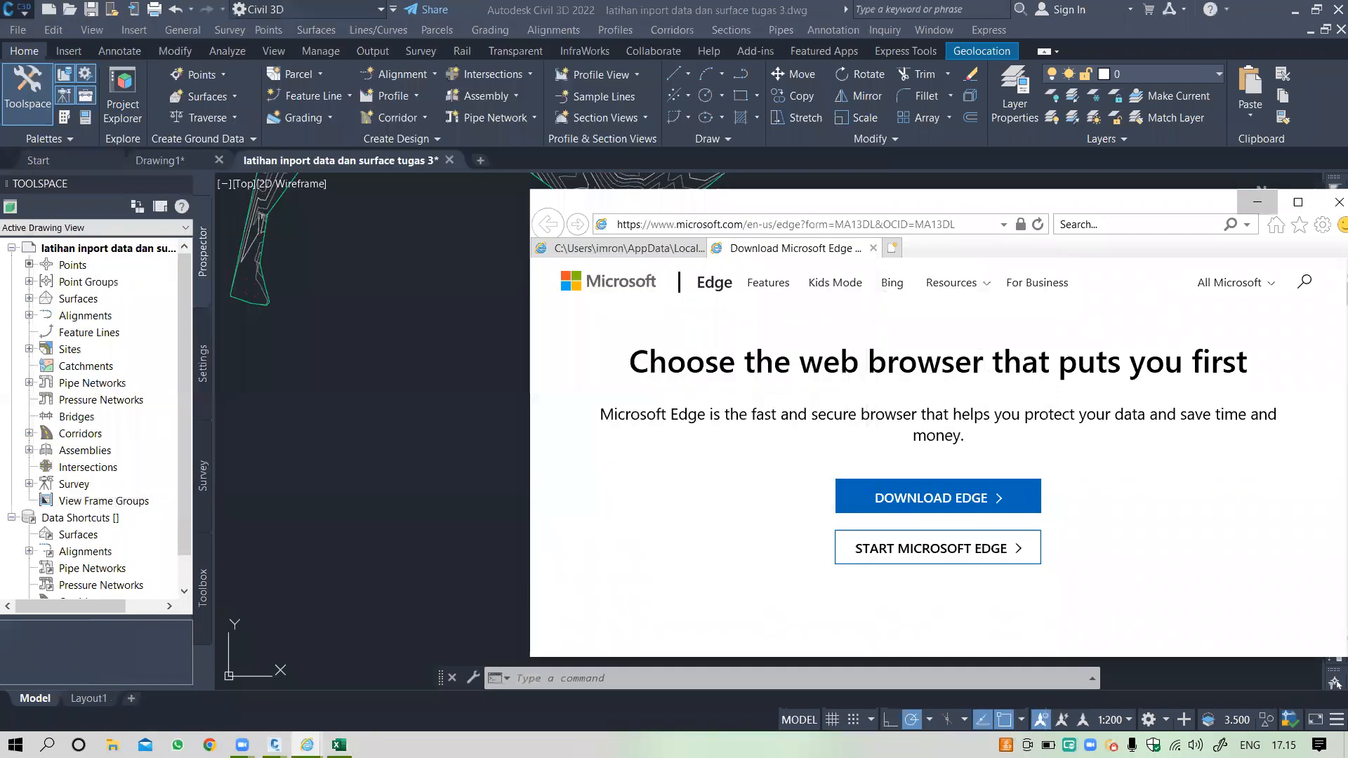
left_click(1255, 201)
Step: Examine the road corridor and its sample lines in plan over the surface contours
scroll(686, 367, "down", 8)
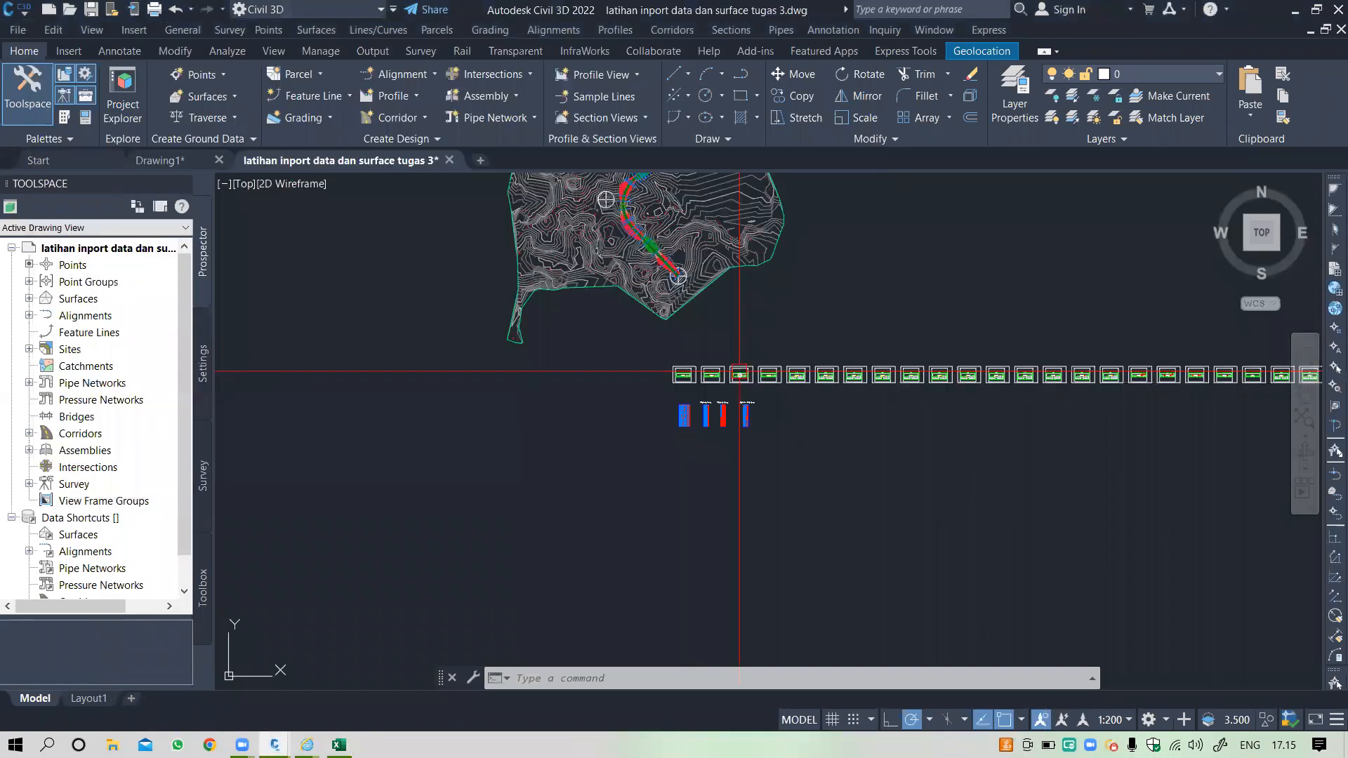
scroll(710, 302, "up", 4)
scroll(584, 371, "up", 8)
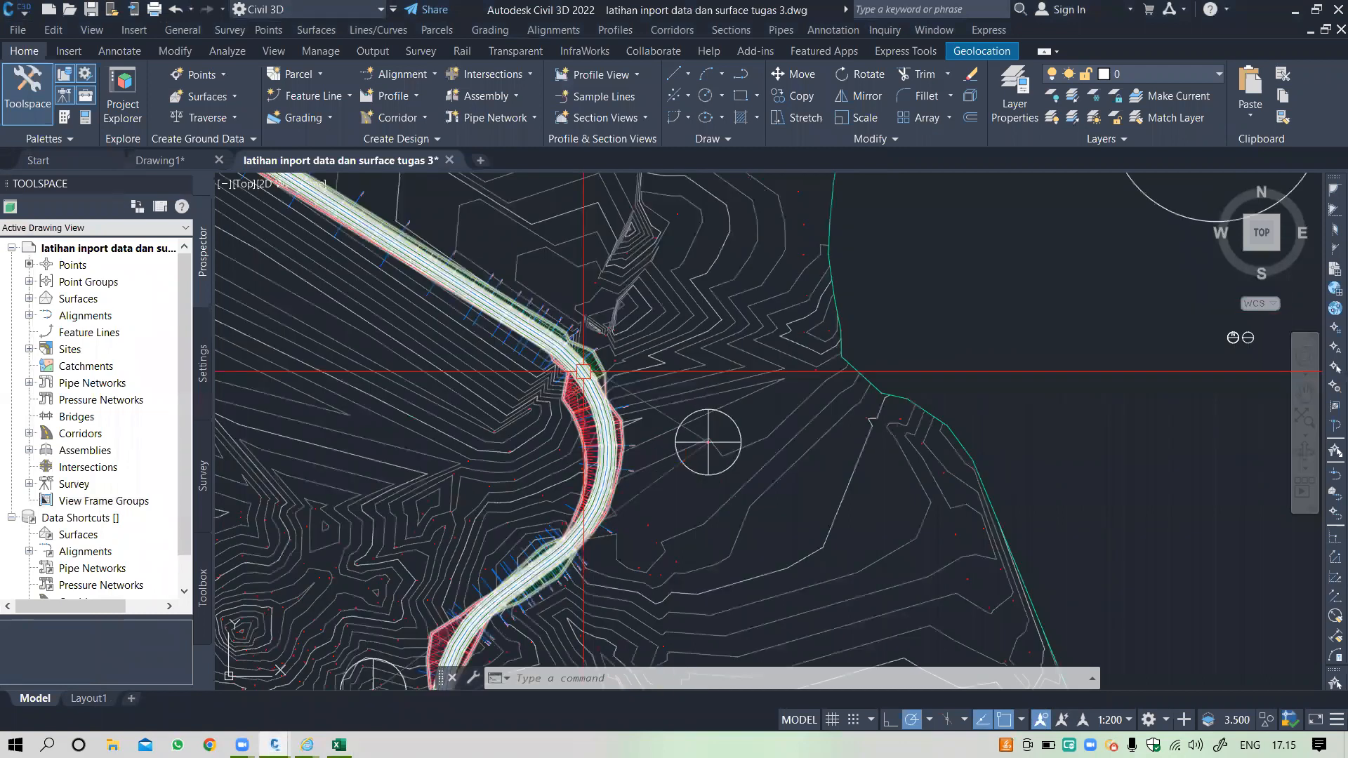
scroll(583, 371, "down", 3)
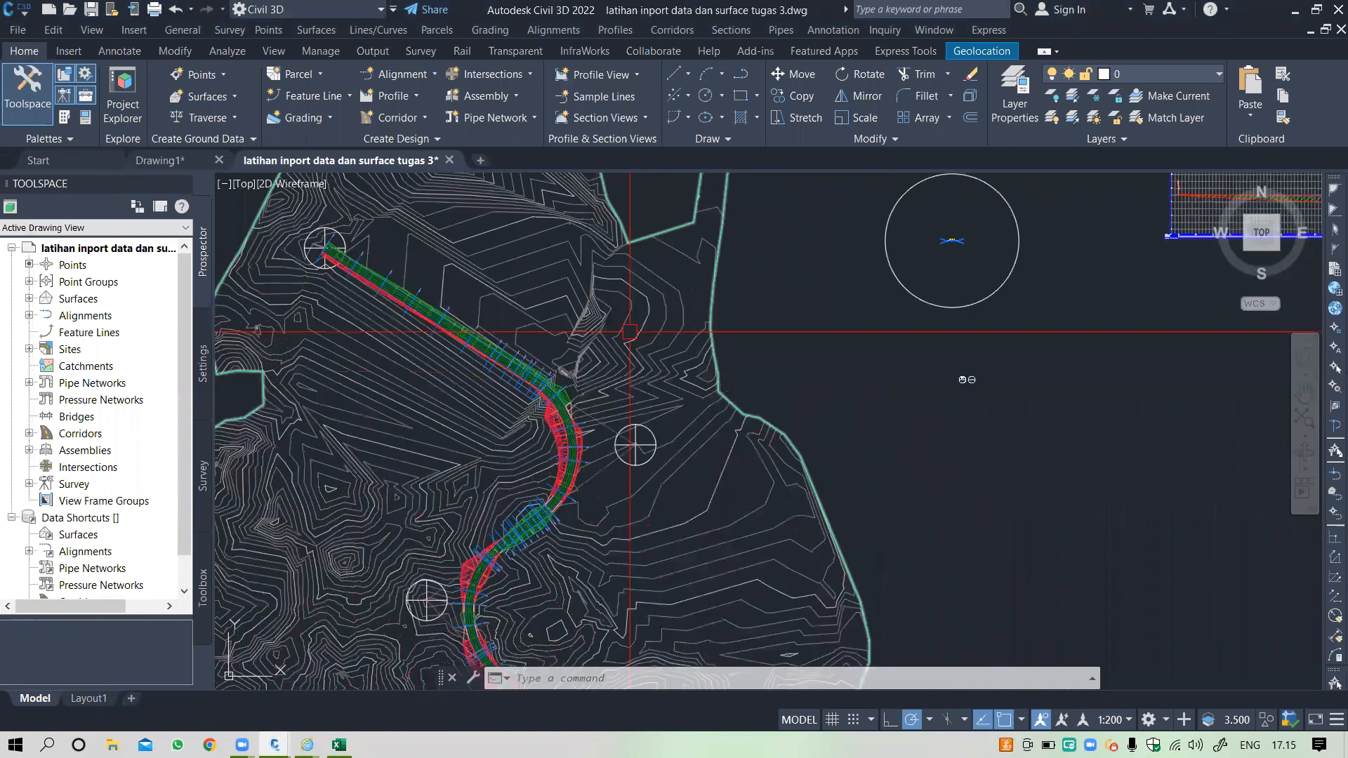
scroll(526, 289, "down", 2)
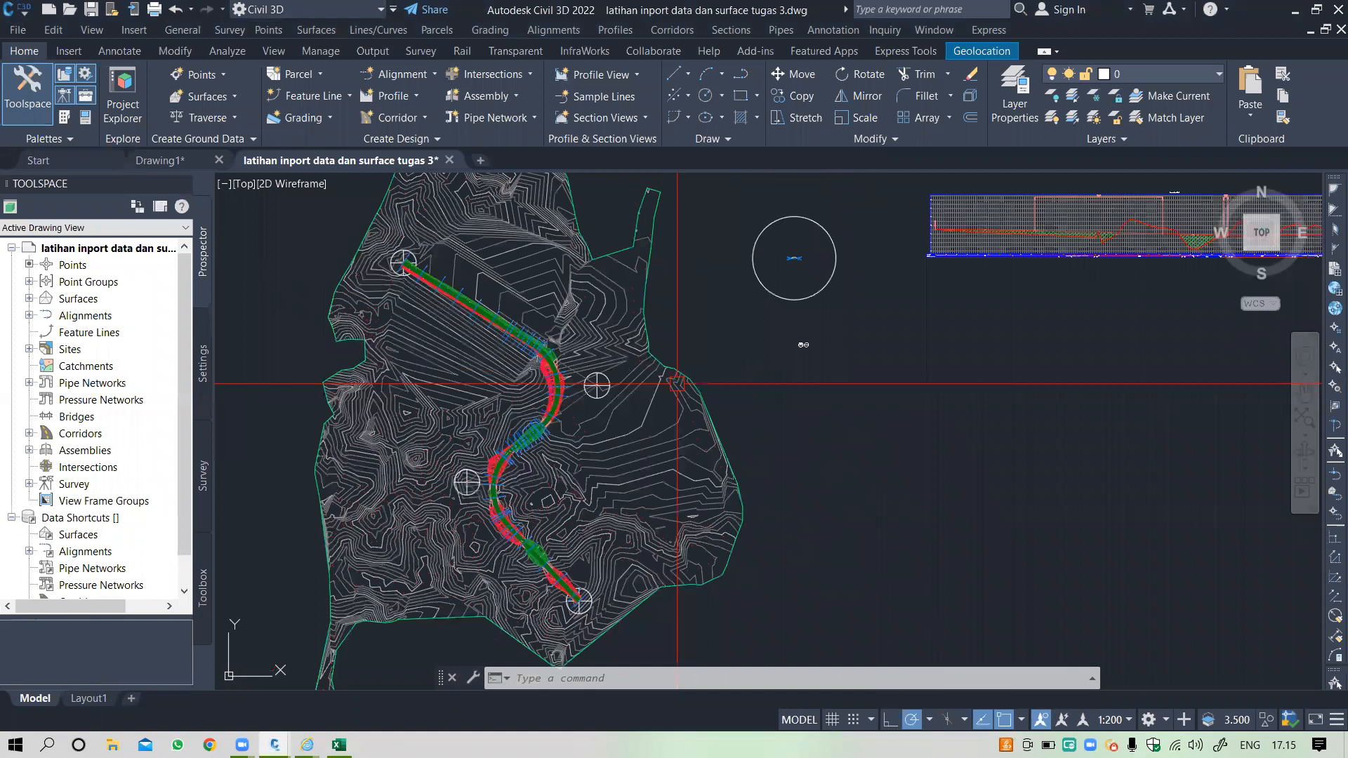
scroll(703, 352, "up", 2)
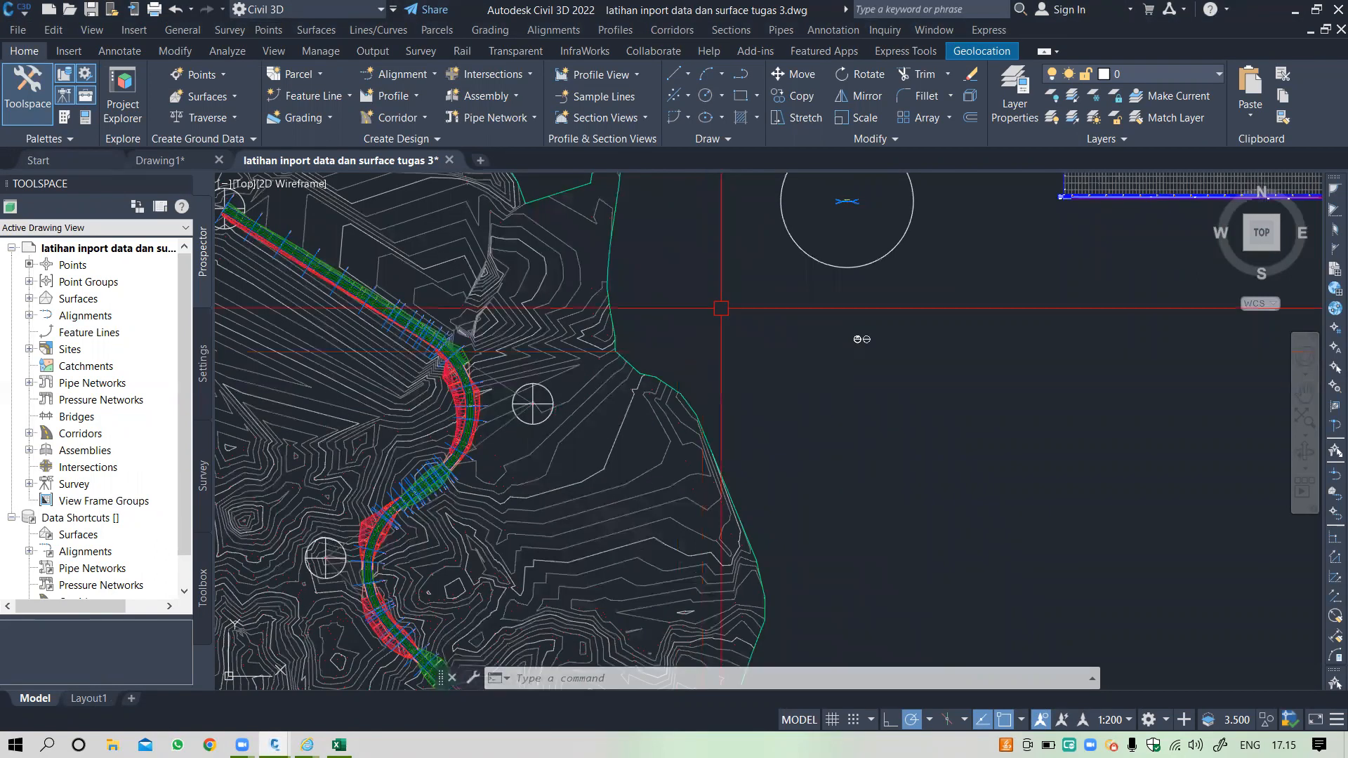
scroll(835, 349, "down", 2)
scroll(701, 337, "up", 2)
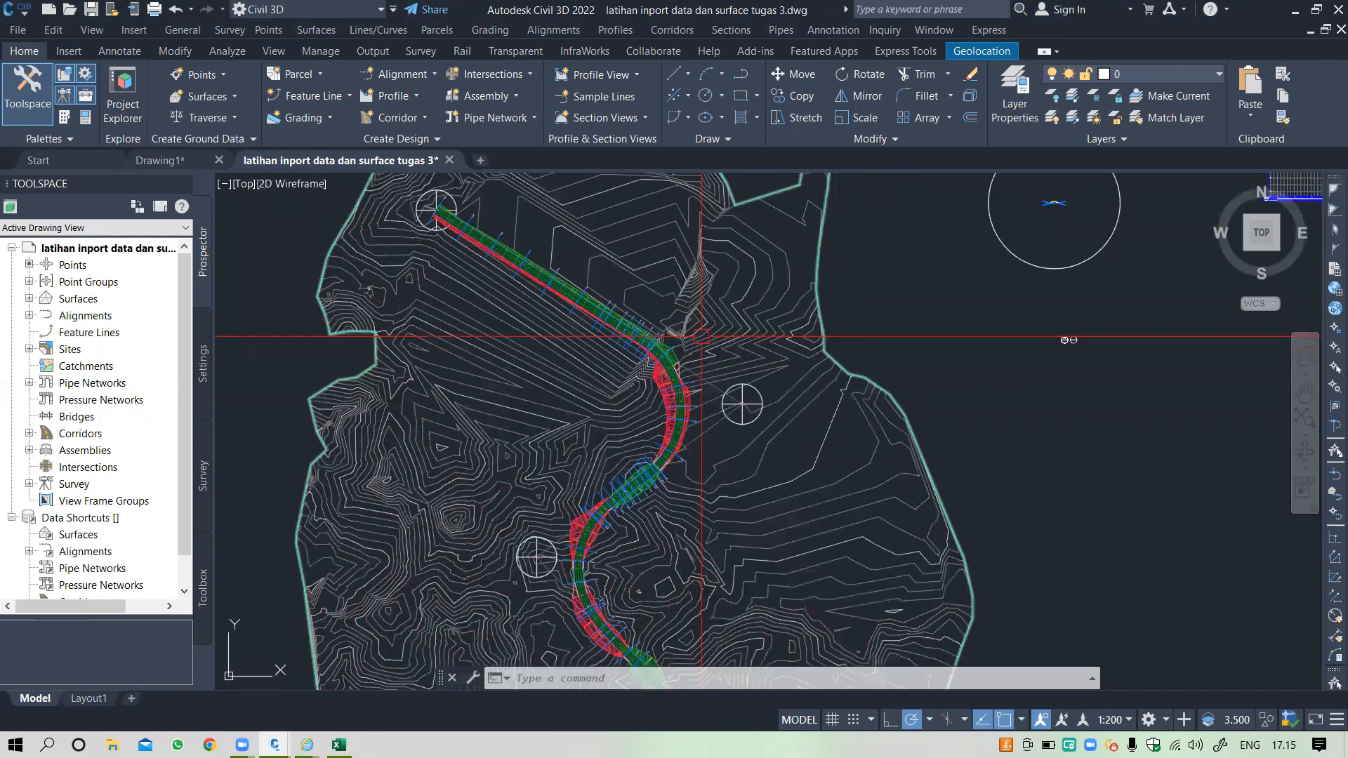